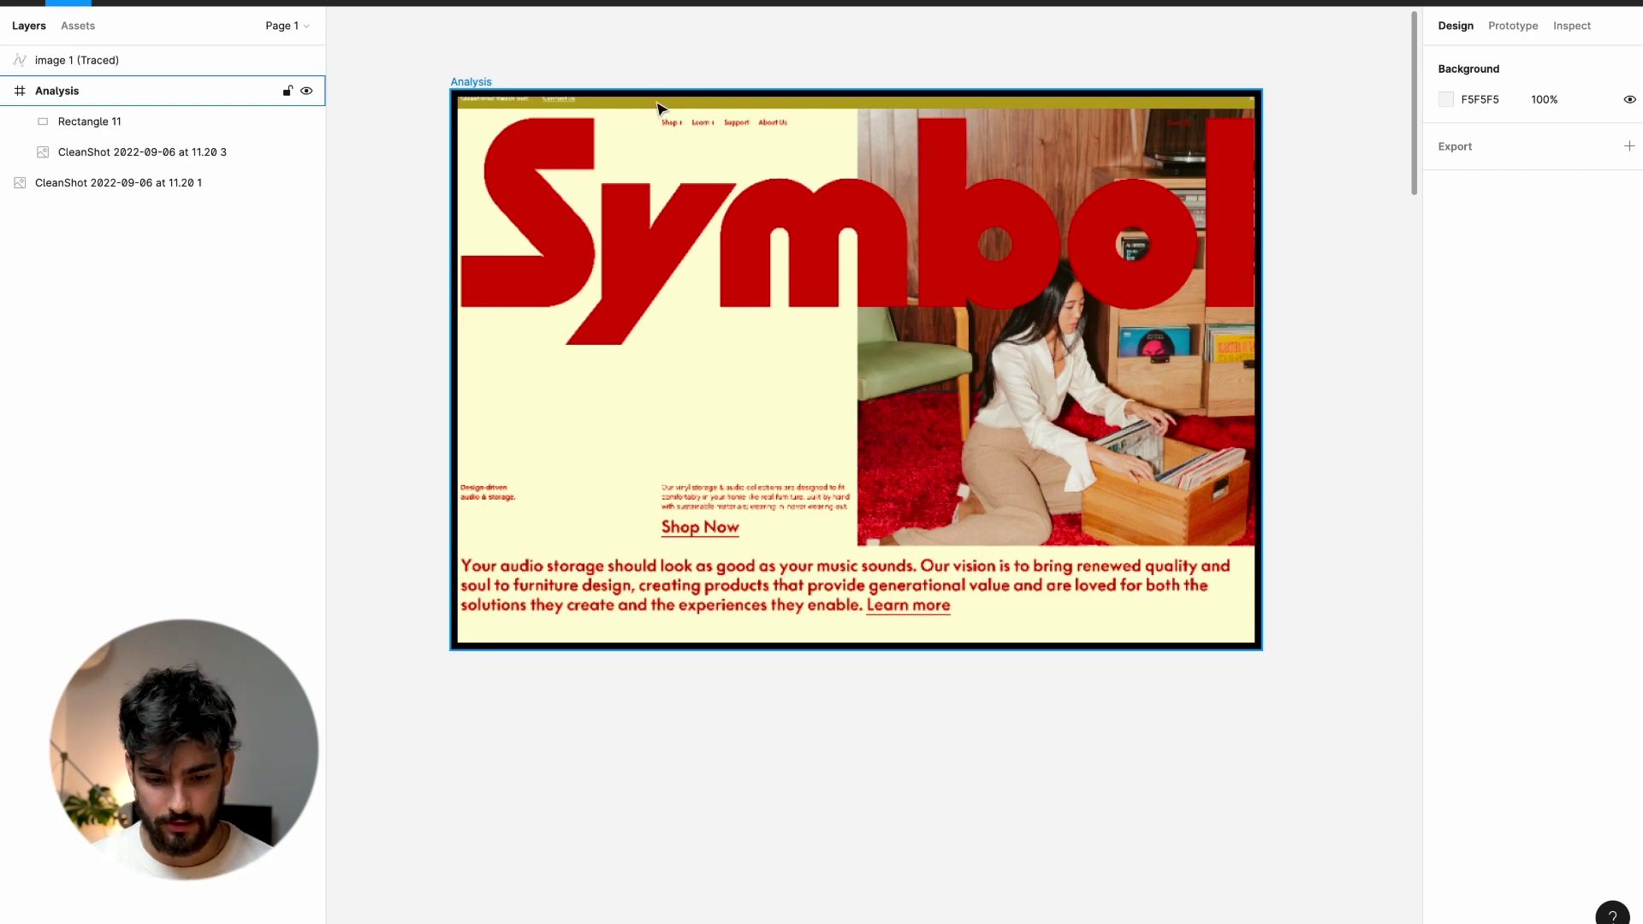
Duplicate the black outline rectangle in the Analysis frame and narrow the copy to 355.71 so it covers the left half
{"action": "left_click", "coordinate": [204, 120]}
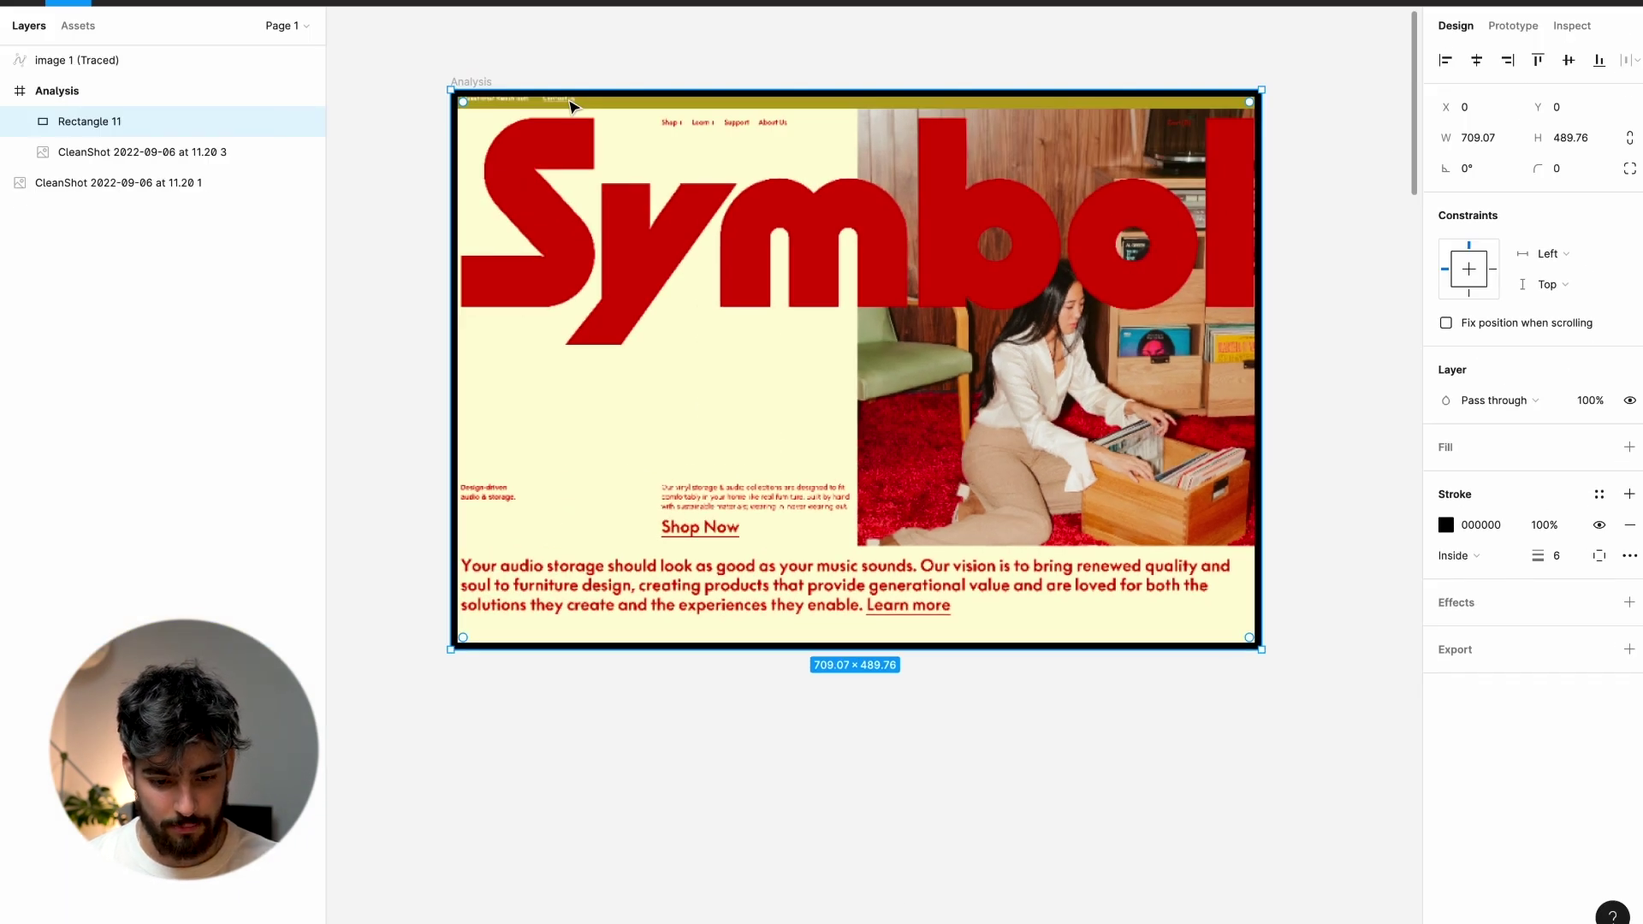
{"action": "key", "text": "ctrl+v"}
{"action": "mouse_move", "coordinate": [451, 90]}
{"action": "left_mouse_down"}
{"action": "mouse_move", "coordinate": [796, 257]}
{"action": "mouse_move", "coordinate": [536, 110]}
{"action": "mouse_move", "coordinate": [451, 89]}
{"action": "left_mouse_up"}
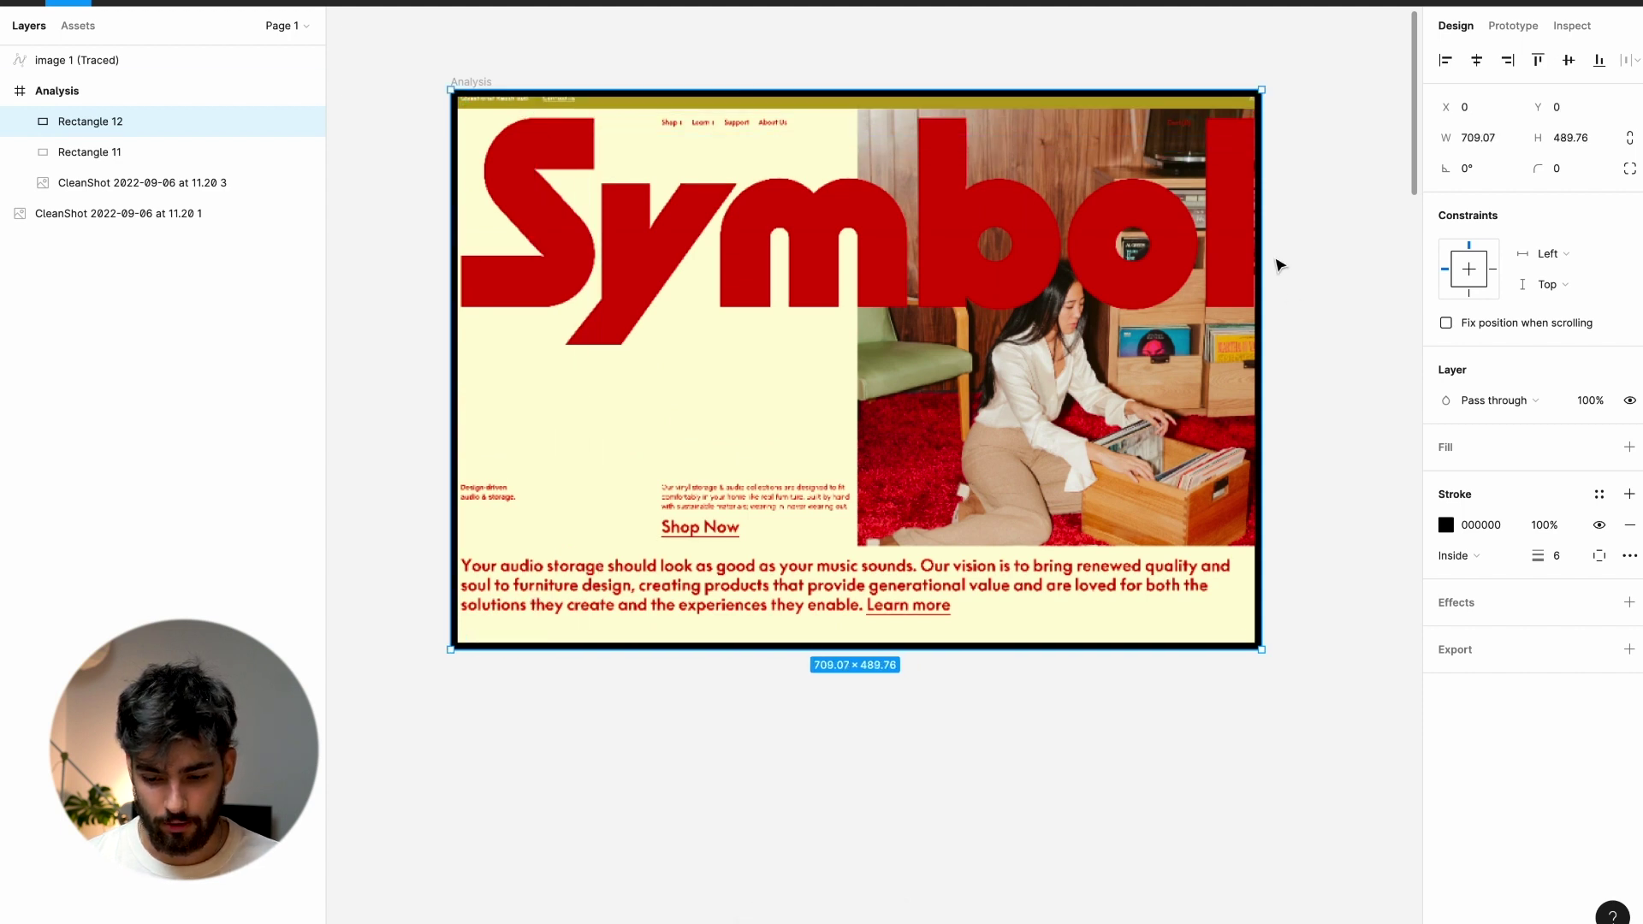
{"action": "left_click_drag", "start_coordinate": [1261, 347], "coordinate": [858, 318]}
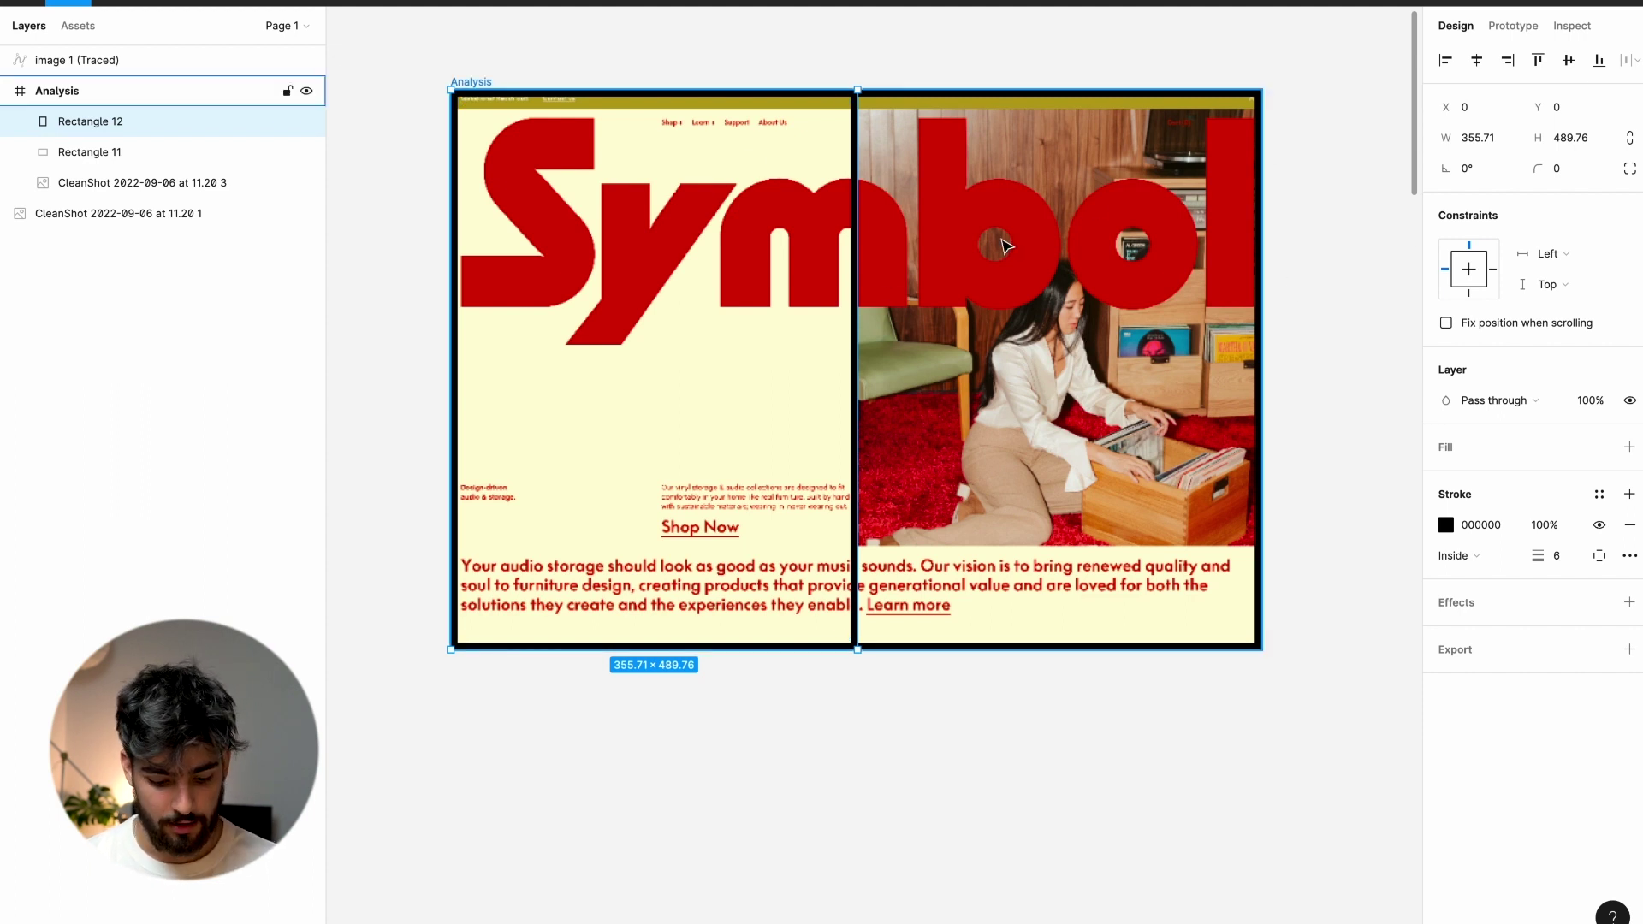
Duplicate the left-half outline and shorten a copy to 156.08 high, with its upper edge just above the small text row
{"action": "key", "text": "ctrl+v"}
{"action": "left_click_drag", "start_coordinate": [637, 90], "coordinate": [625, 476]}
{"action": "key", "text": "ctrl+z"}
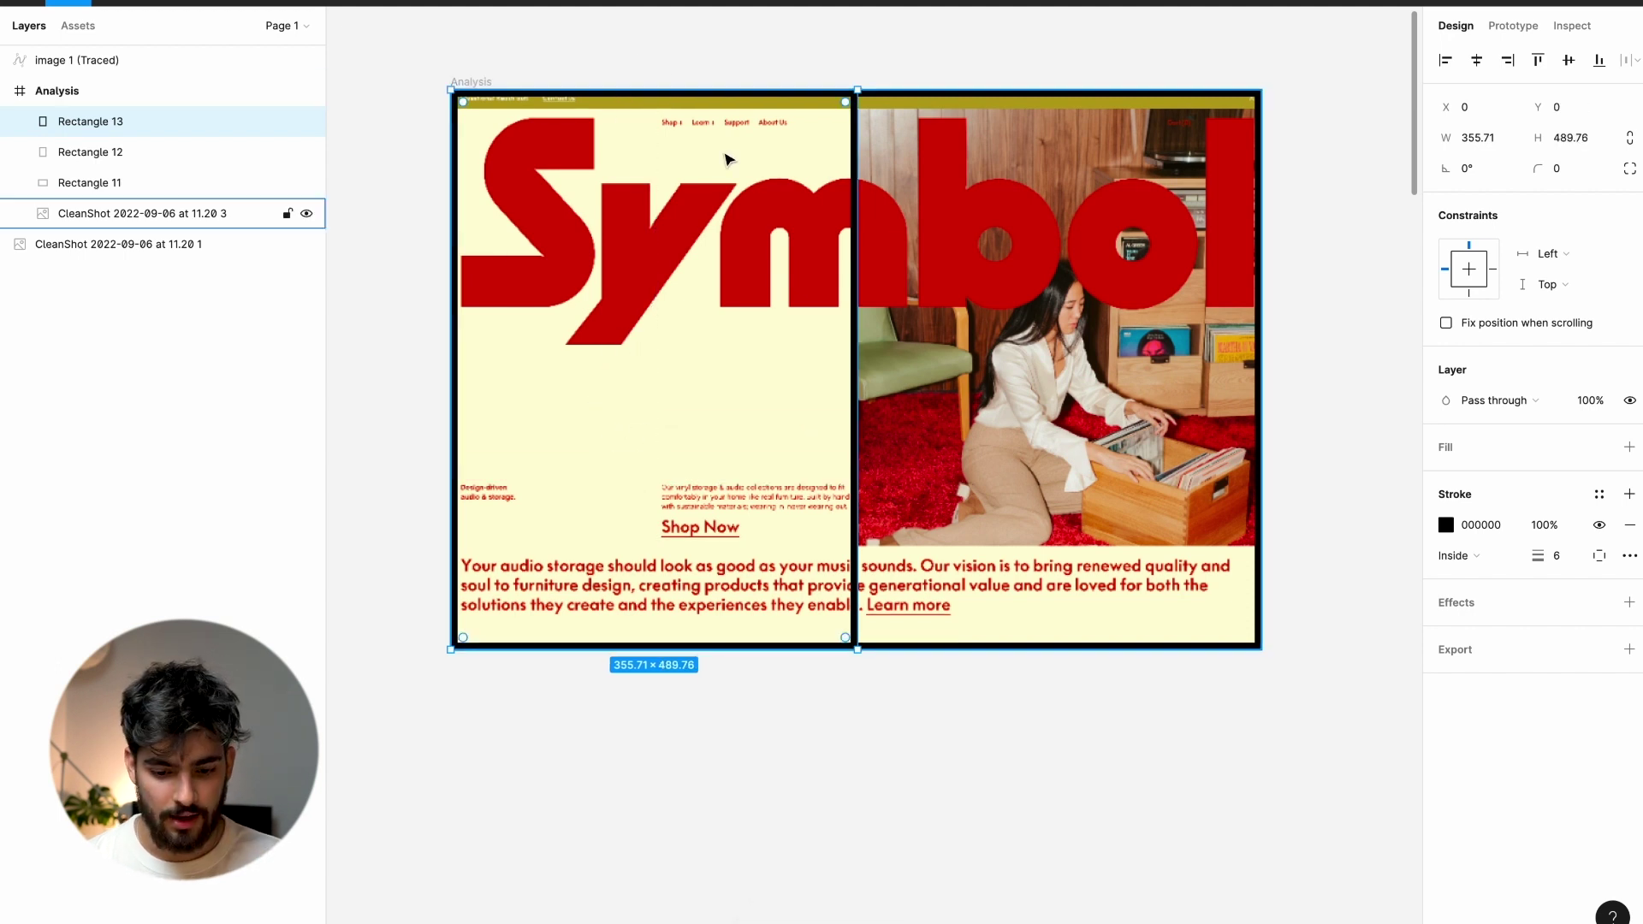
{"action": "key", "text": "ctrl+v"}
{"action": "left_click_drag", "start_coordinate": [697, 95], "coordinate": [699, 471]}
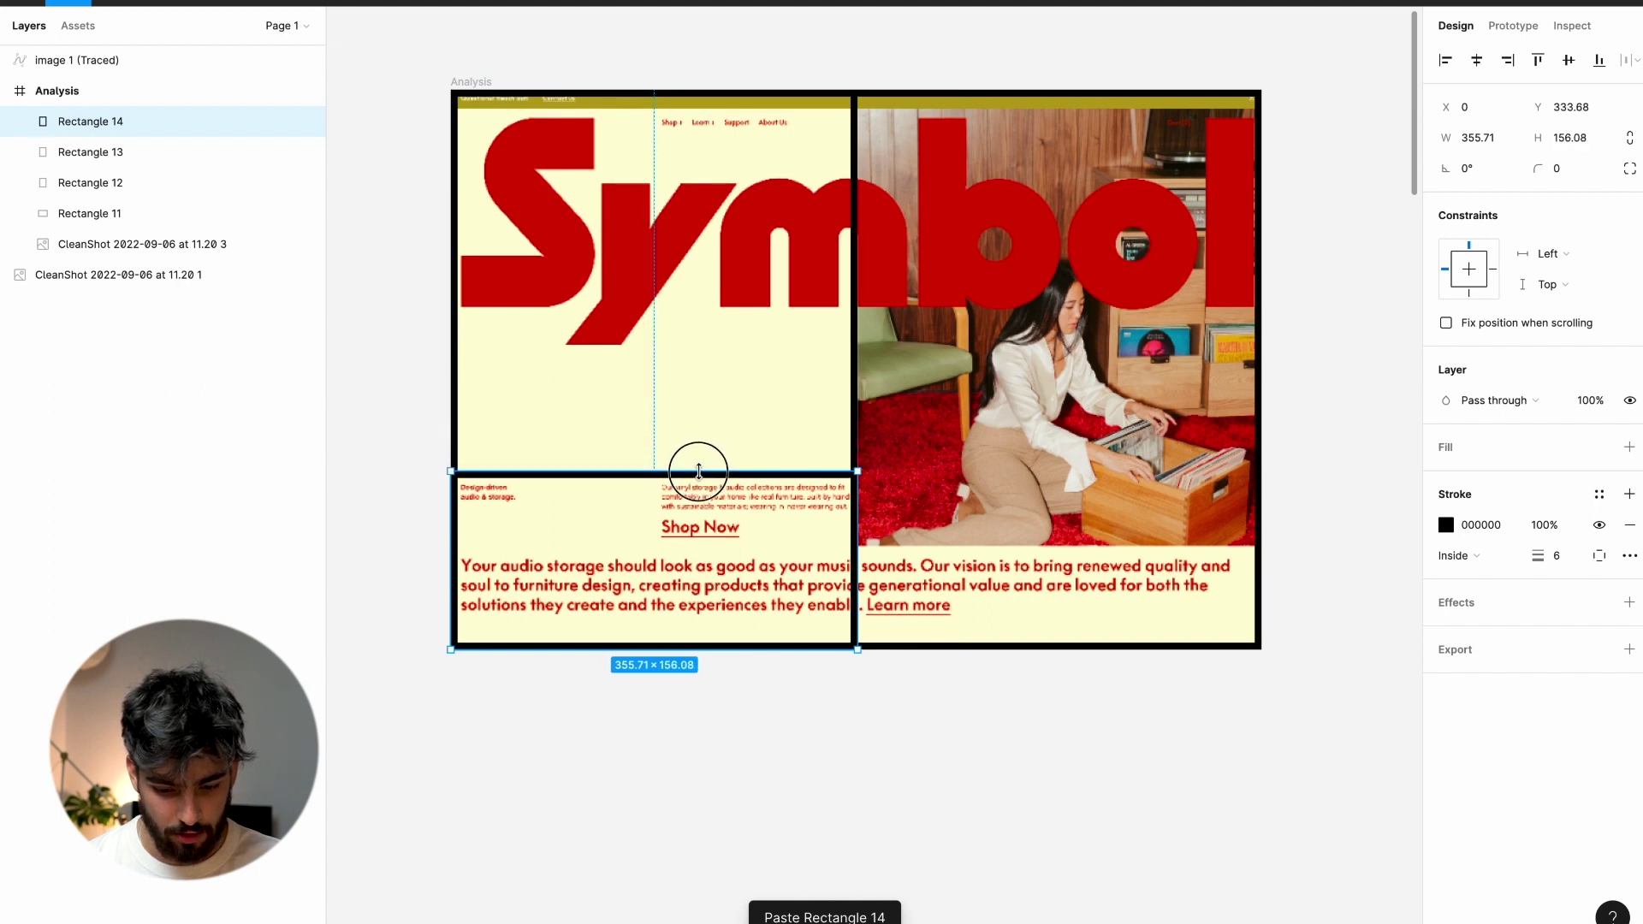
Duplicate the shortened outline and resize the copy to 709.07 by 90.7, framing the full-width paragraph beneath the photo
{"action": "key", "text": "ctrl+c"}
{"action": "key", "text": "ctrl+v"}
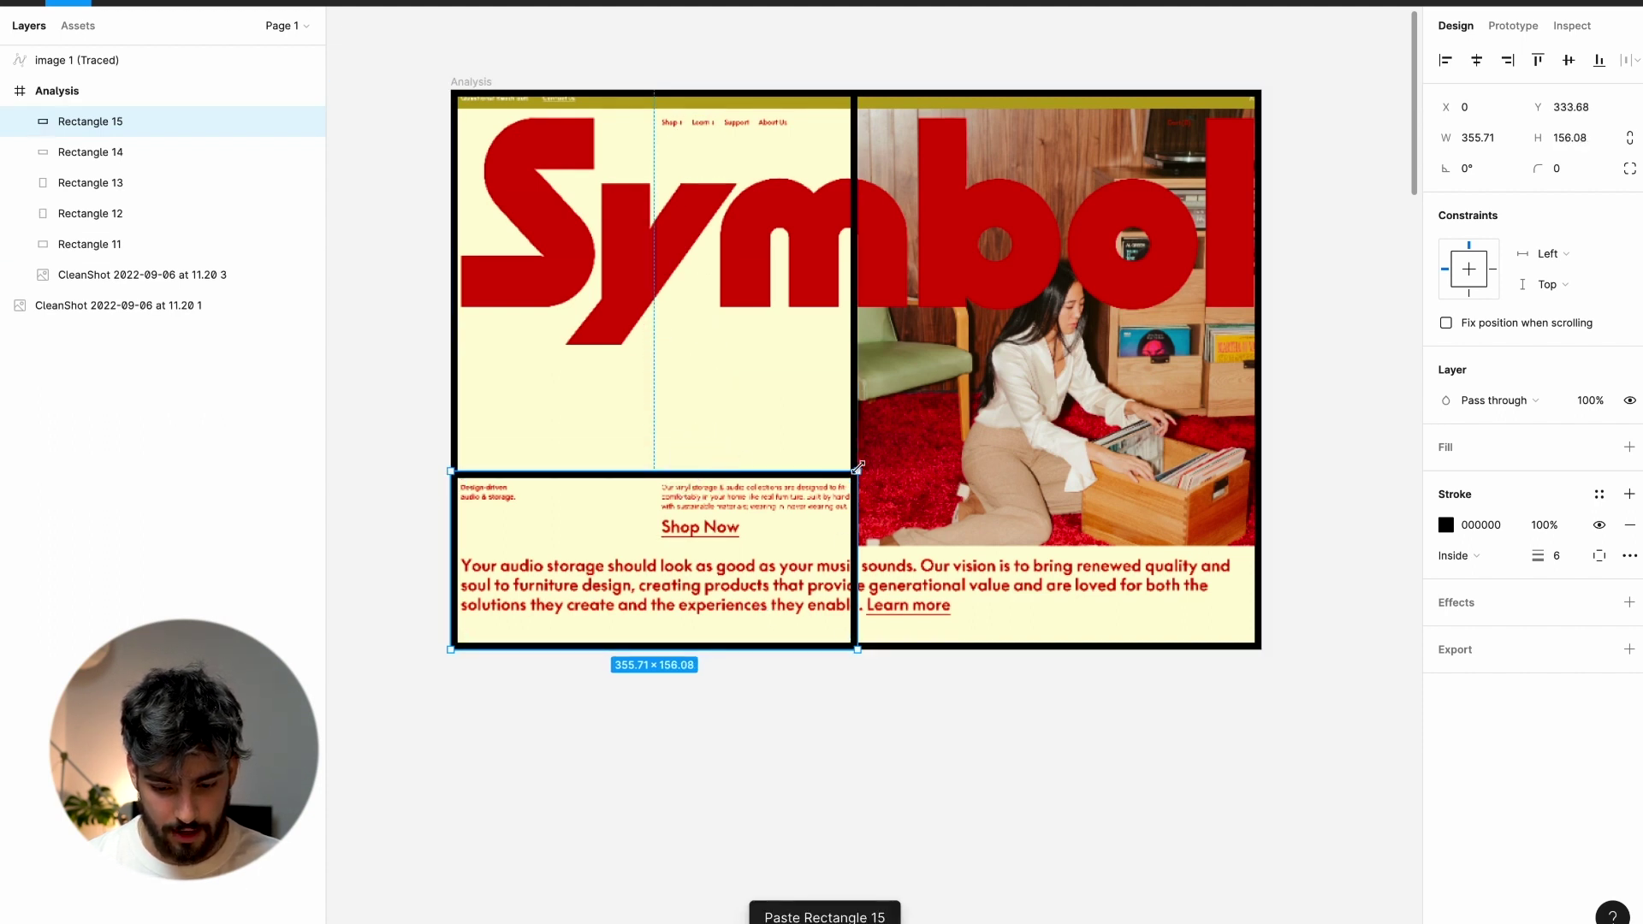
{"action": "left_click_drag", "start_coordinate": [857, 468], "coordinate": [1264, 532]}
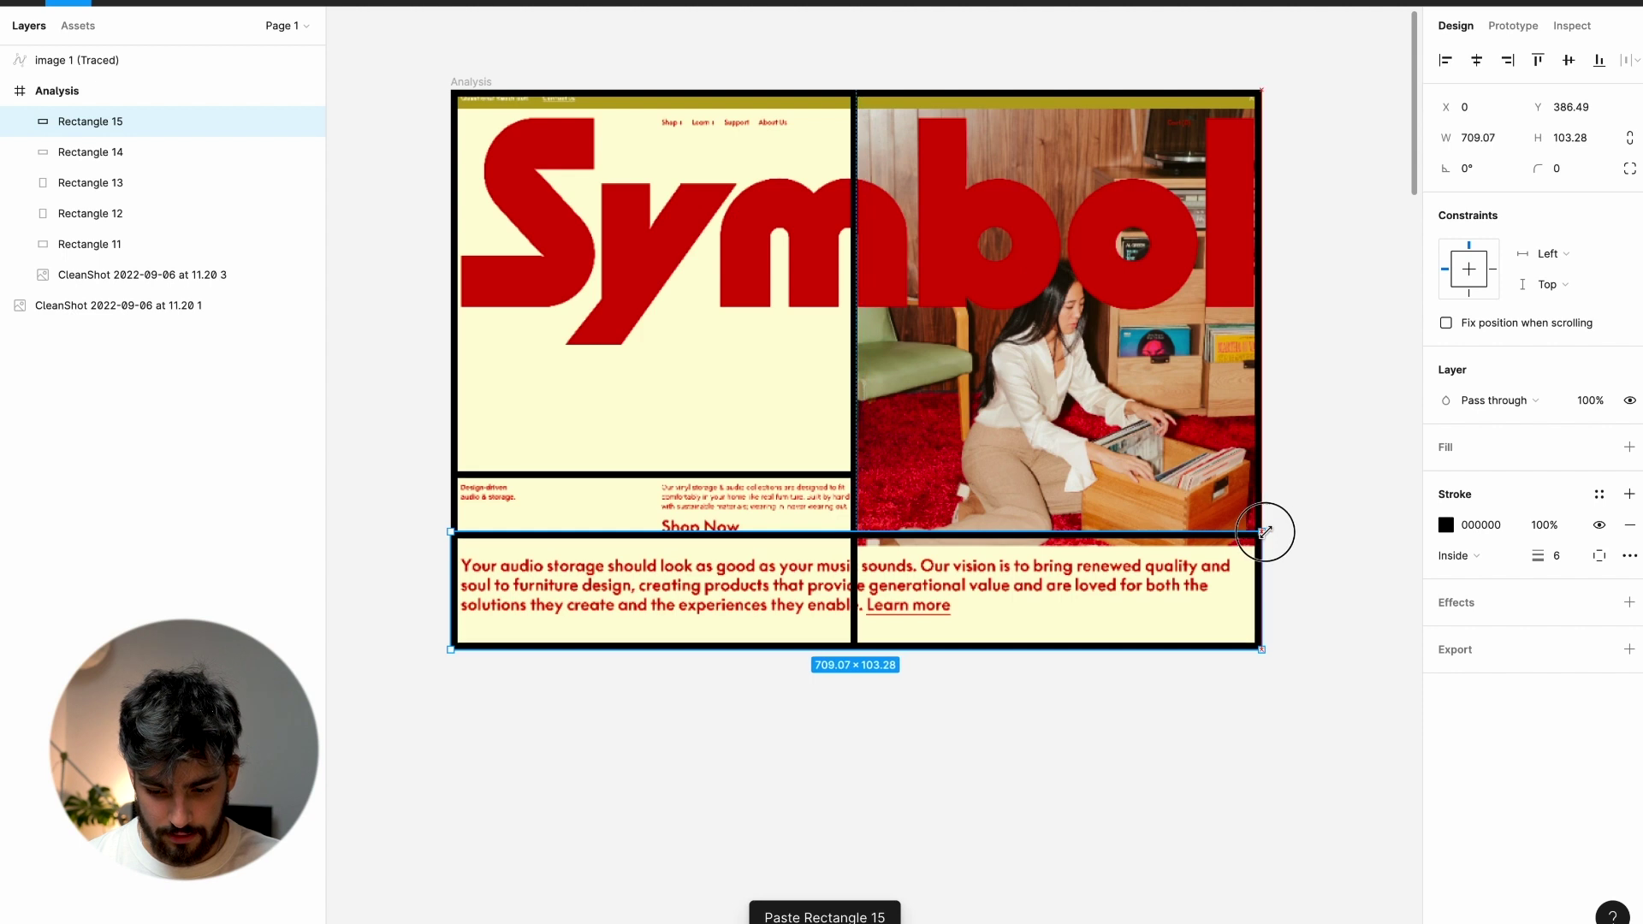
{"action": "left_click_drag", "start_coordinate": [842, 532], "coordinate": [843, 546]}
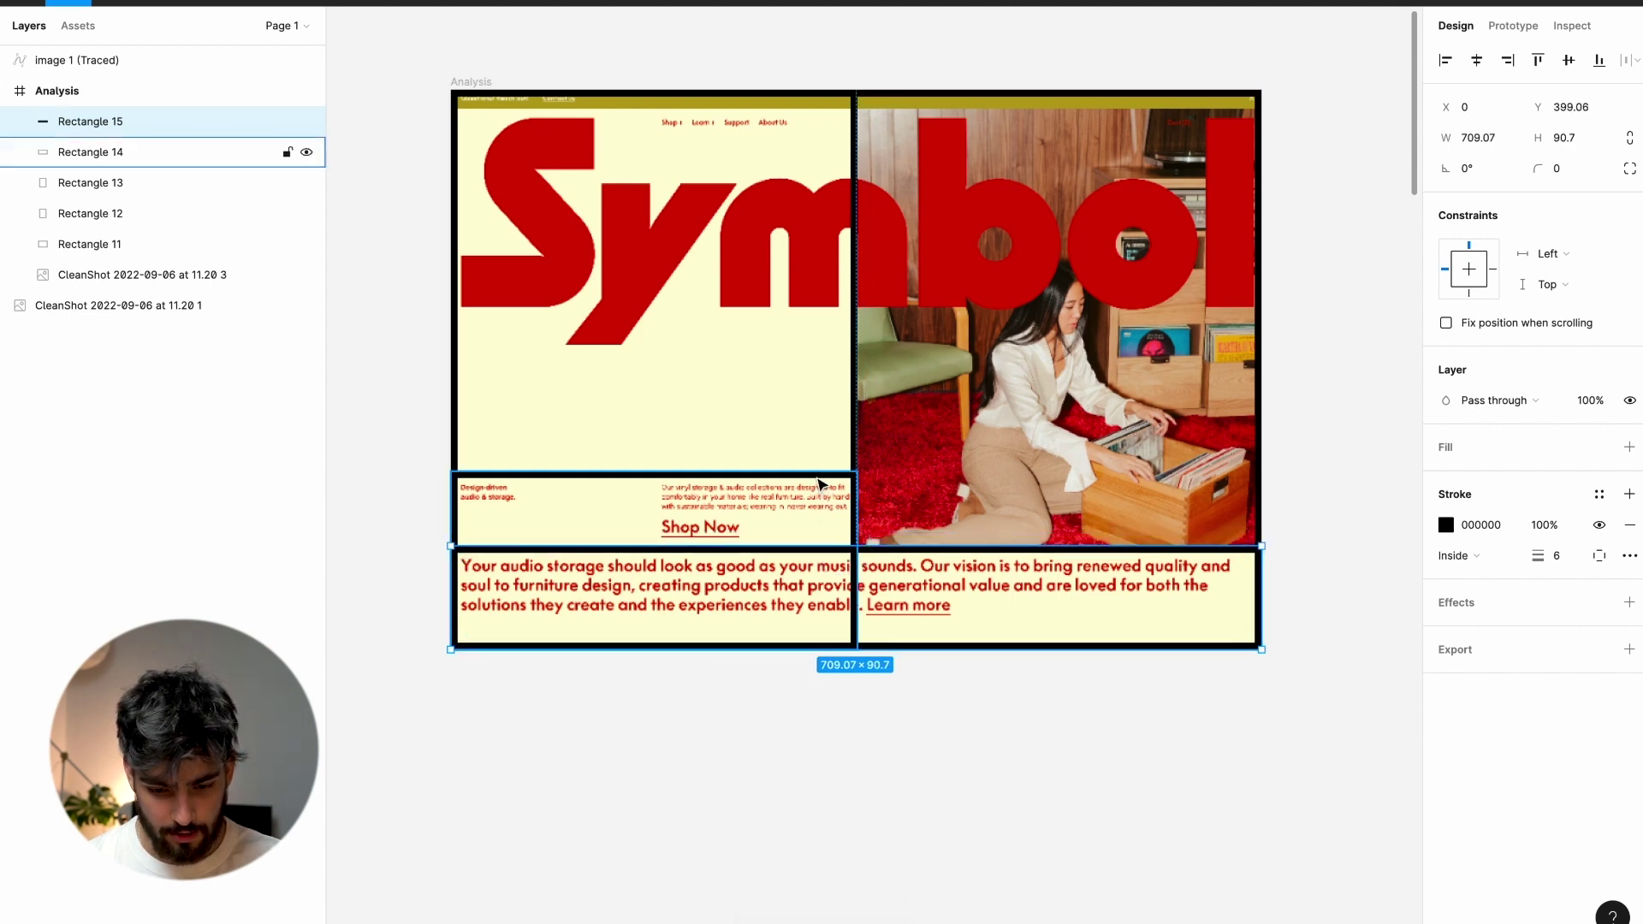
Duplicate the small-text outline, narrow the copy to 181.05 around the Shop Now block, and shorten it to end at the paragraph outline
{"action": "left_click", "coordinate": [820, 484]}
{"action": "key", "text": "ctrl+c"}
{"action": "key", "text": "ctrl+v"}
{"action": "left_click_drag", "start_coordinate": [449, 542], "coordinate": [651, 541]}
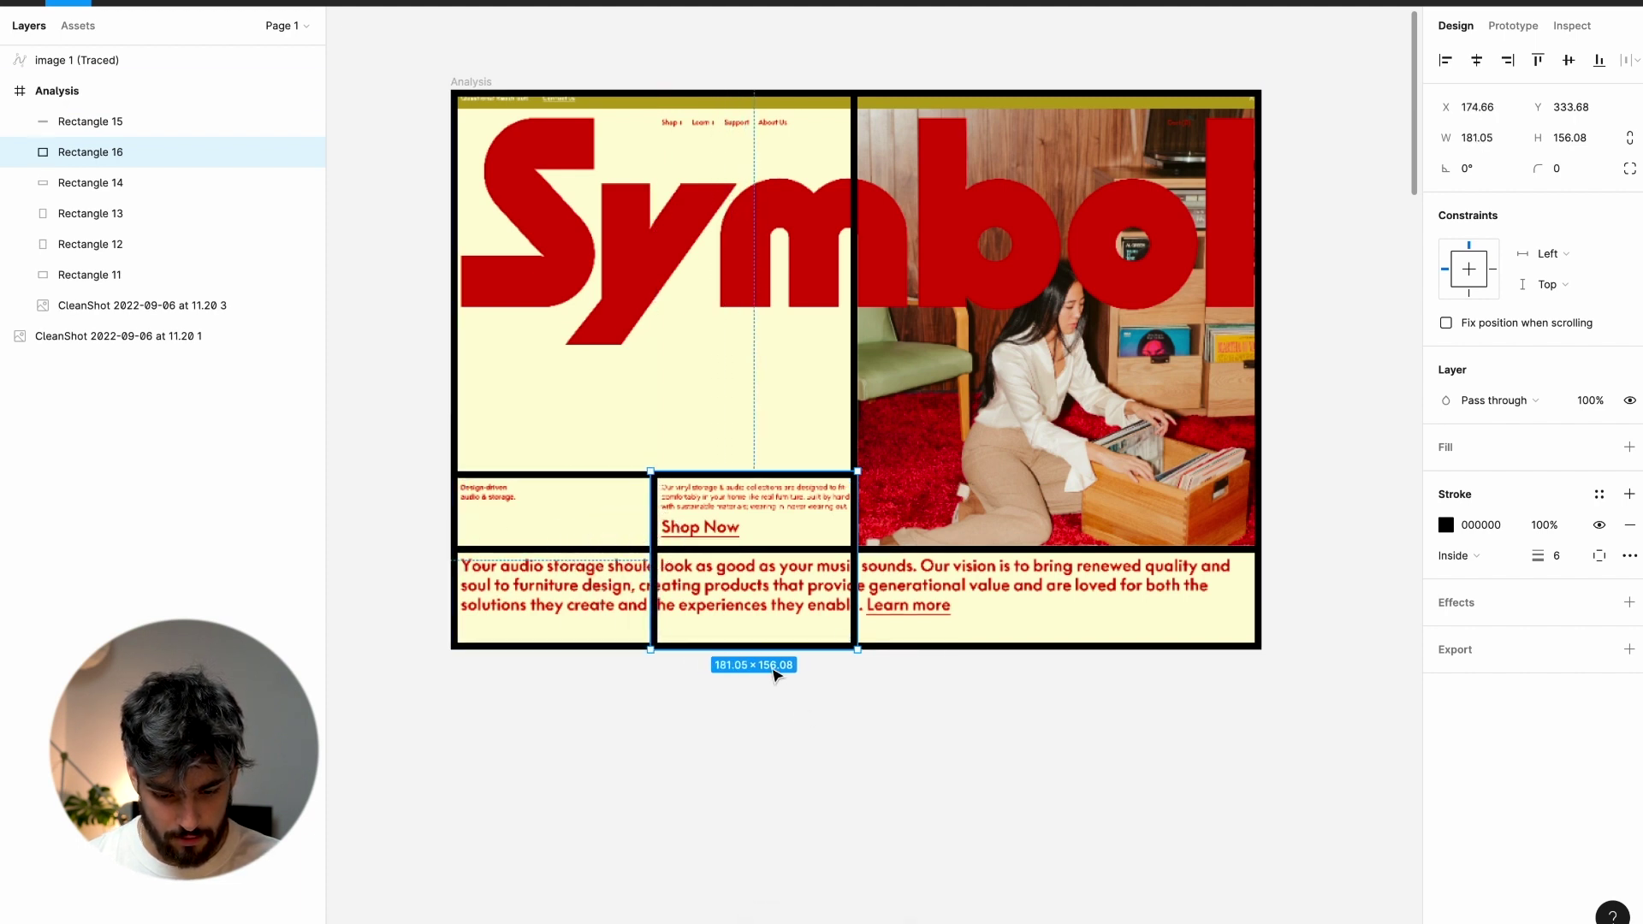
{"action": "left_click_drag", "start_coordinate": [760, 650], "coordinate": [743, 555]}
{"action": "left_click", "coordinate": [850, 829]}
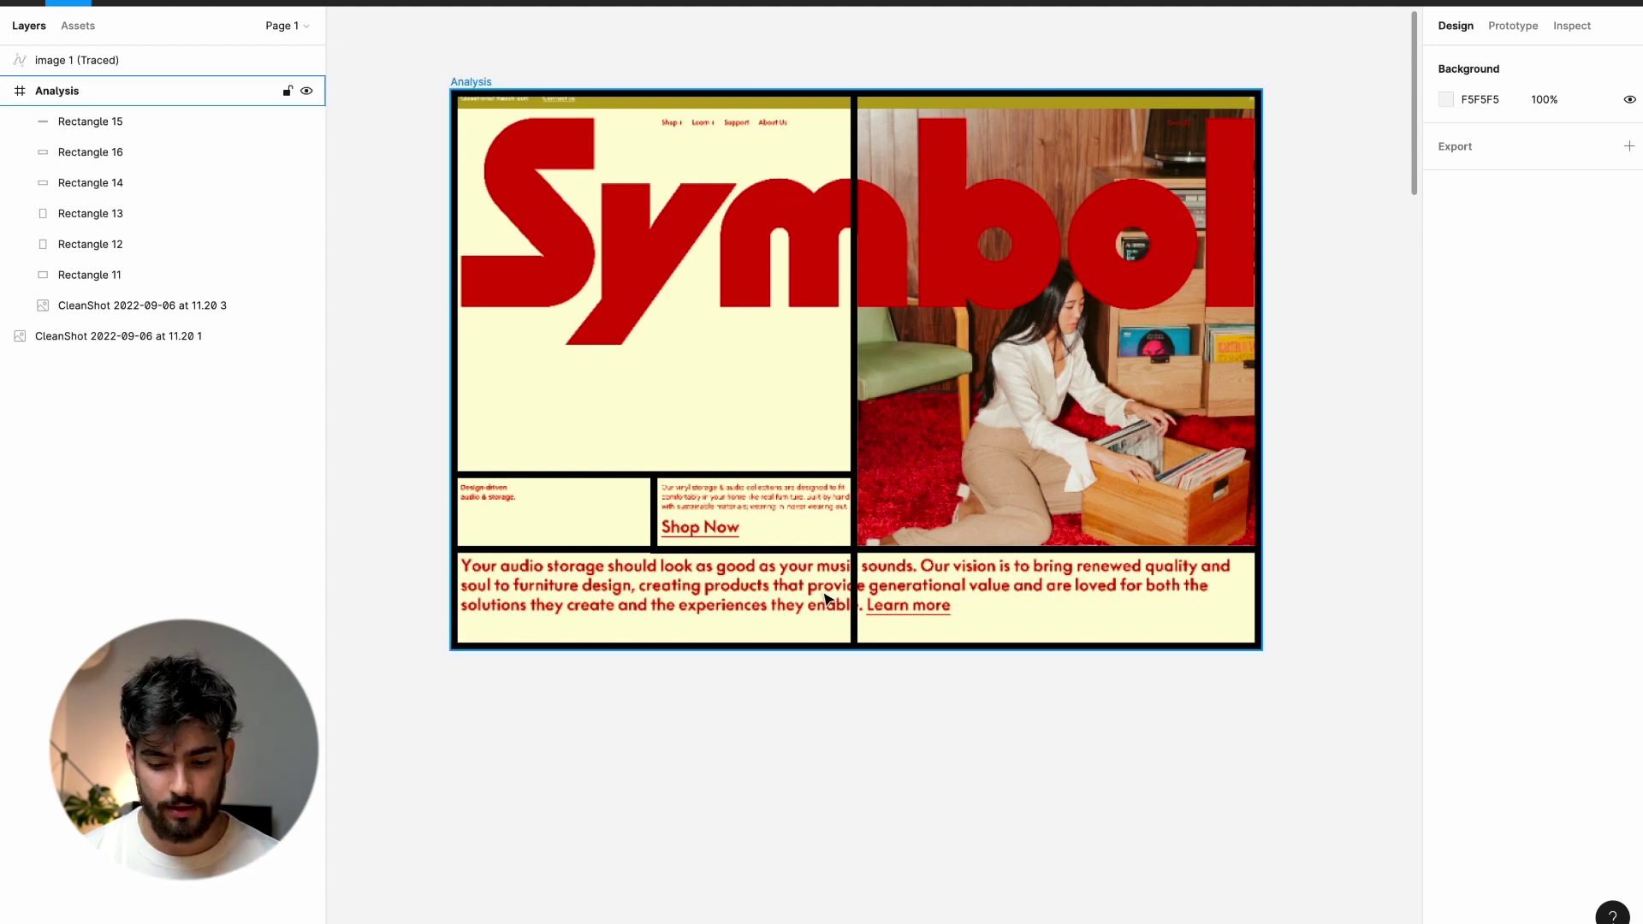
Duplicate the full-width paragraph outline and resize the copy so its edge runs directly beneath the Symbol lettering
{"action": "left_click", "coordinate": [924, 552]}
{"action": "key", "text": "ctrl+c"}
{"action": "key", "text": "ctrl+v"}
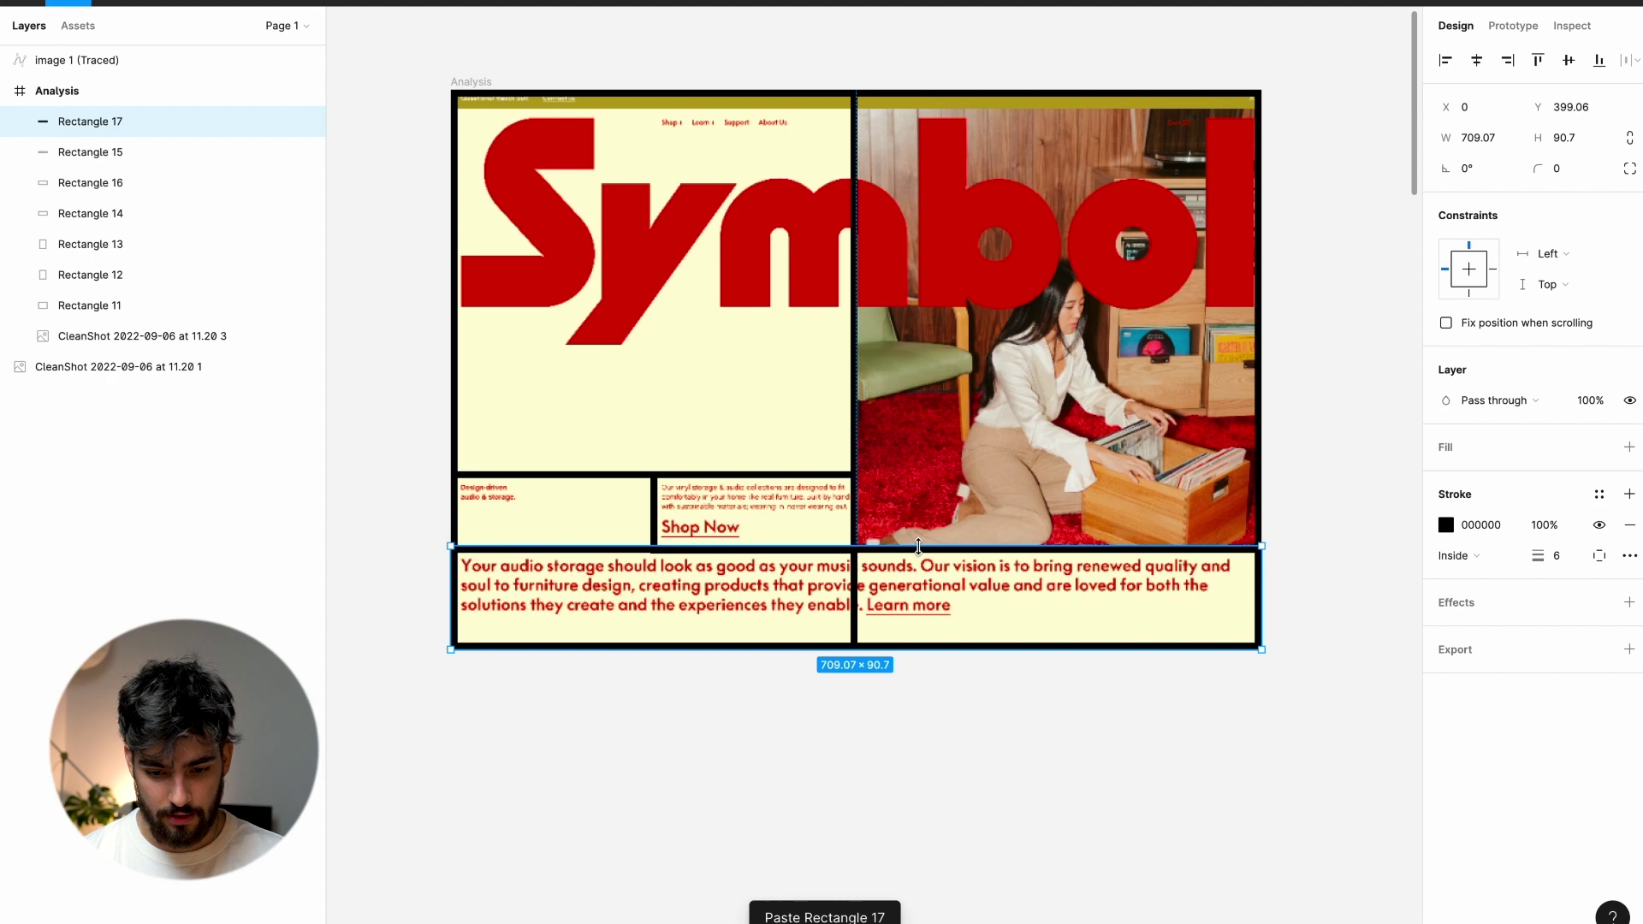
{"action": "left_click_drag", "start_coordinate": [910, 86], "coordinate": [906, 351]}
{"action": "left_click", "coordinate": [928, 834]}
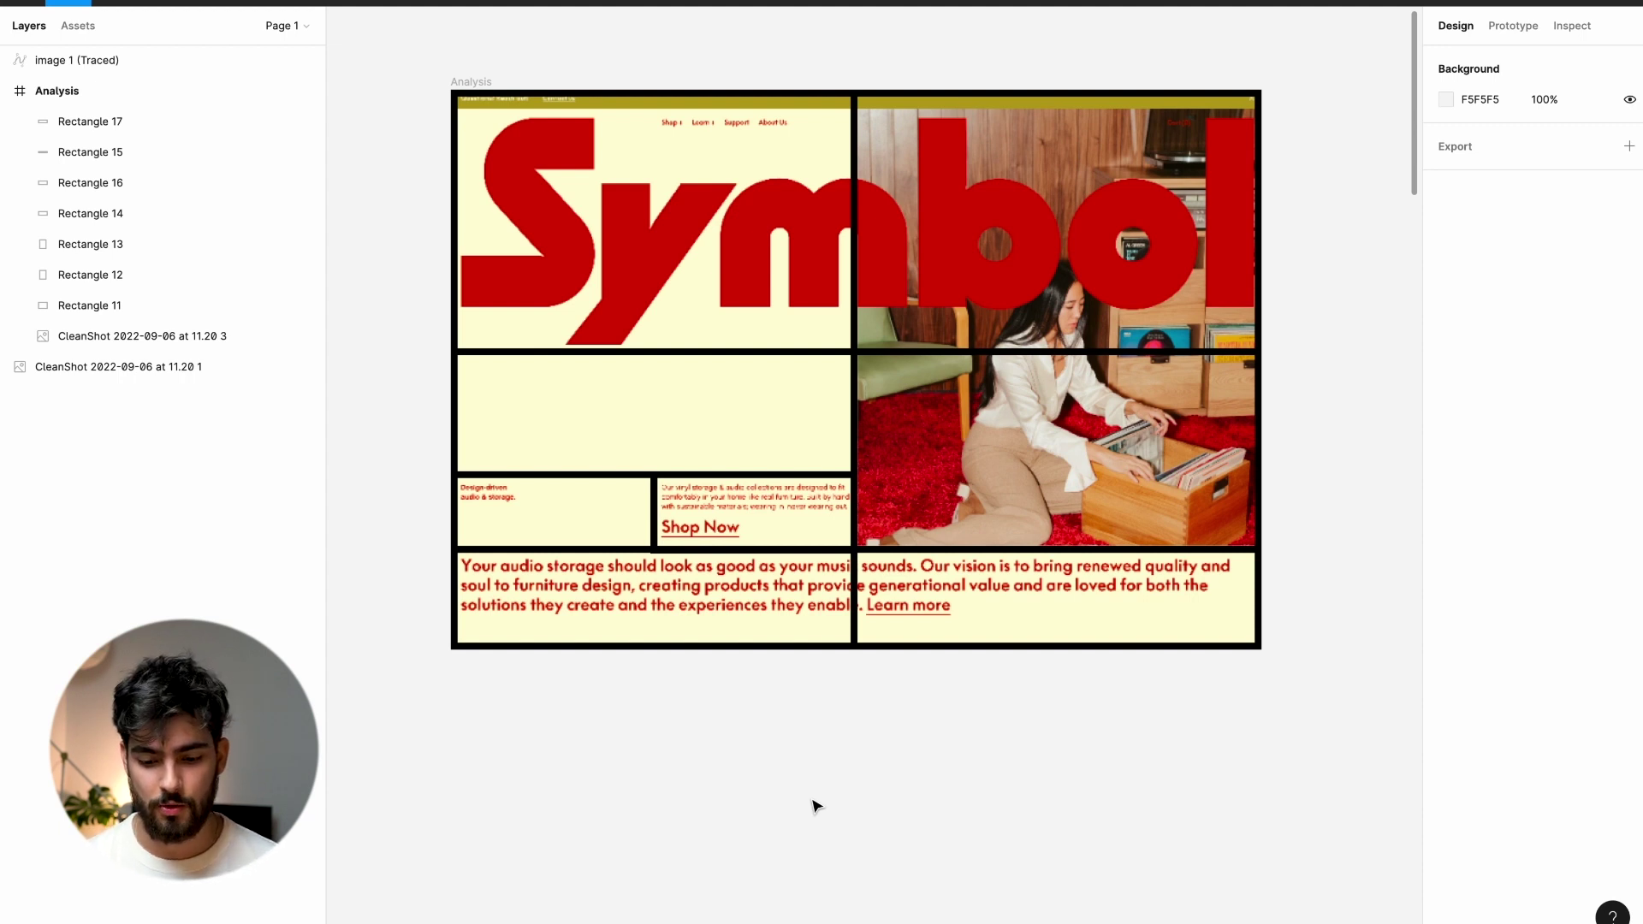
Switch to Webflow, add a Div Block to the page body, and give it the class "wrapper"
{"action": "key", "text": "super+Tab"}
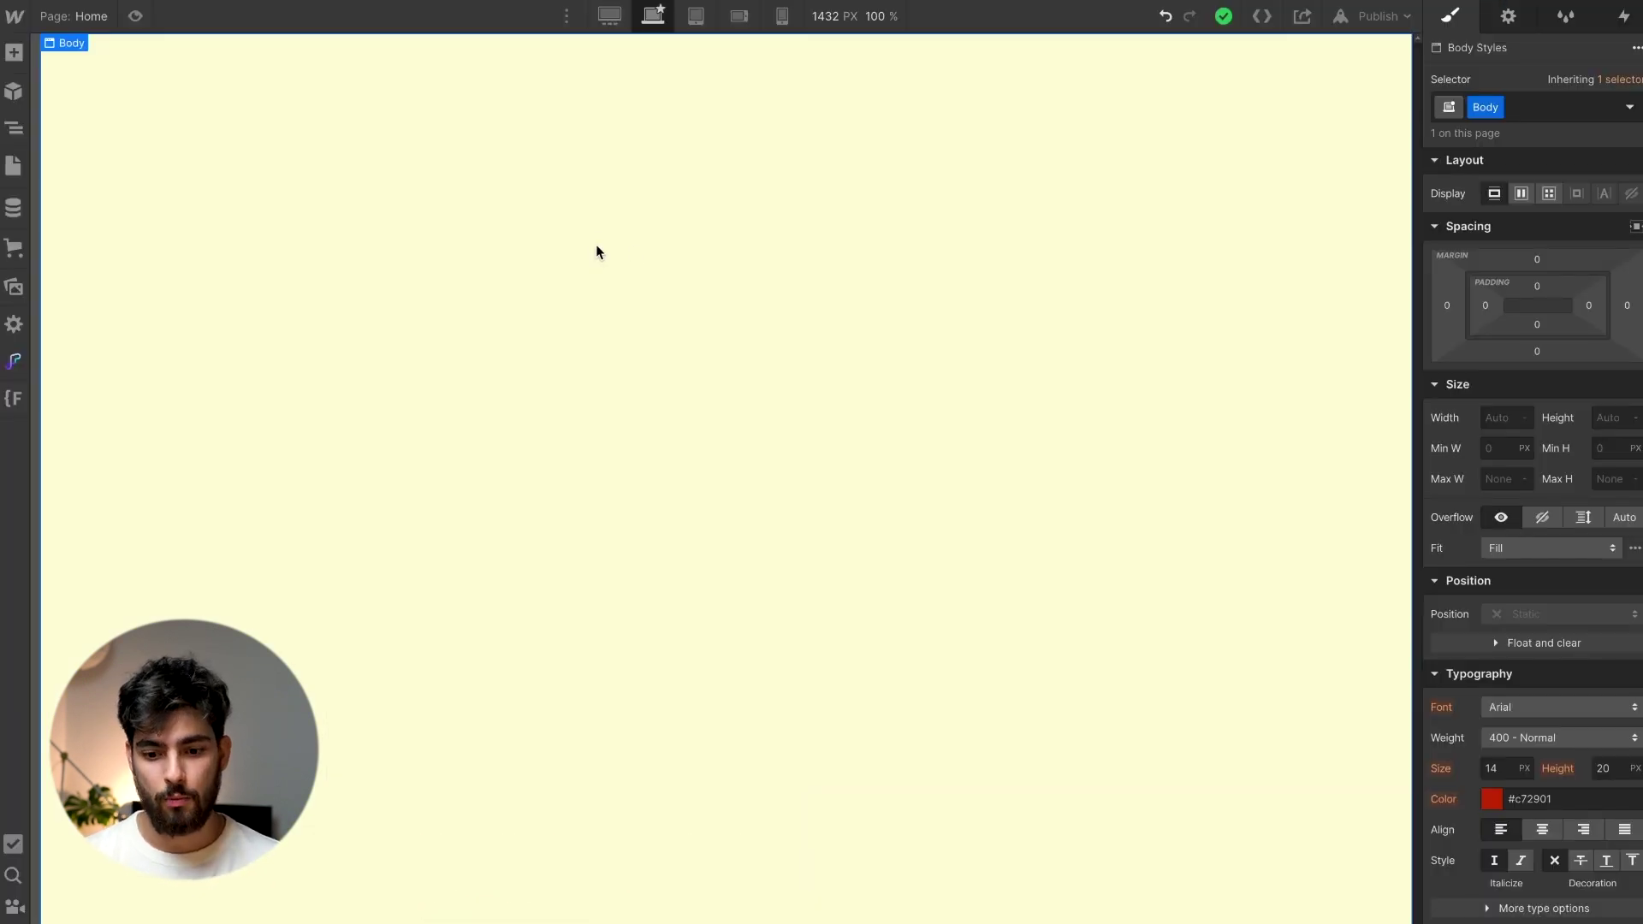
{"action": "scroll", "coordinate": [1450, 606], "scroll_direction": "down", "scroll_amount": 7}
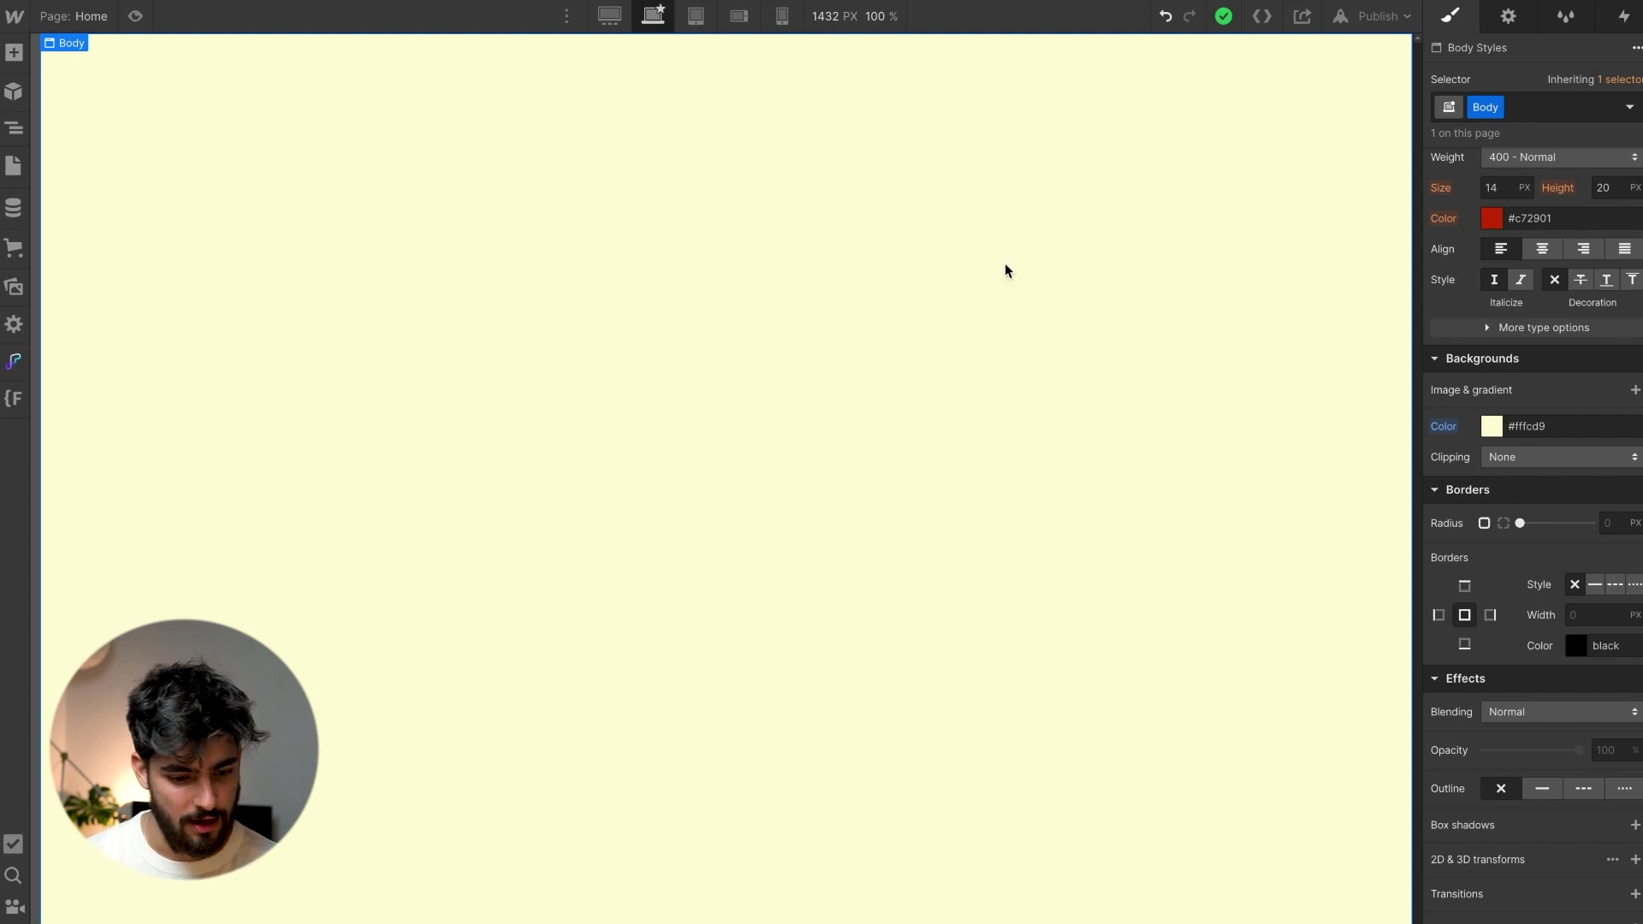
{"action": "key", "text": "super+k"}
{"action": "type", "text": "di"}
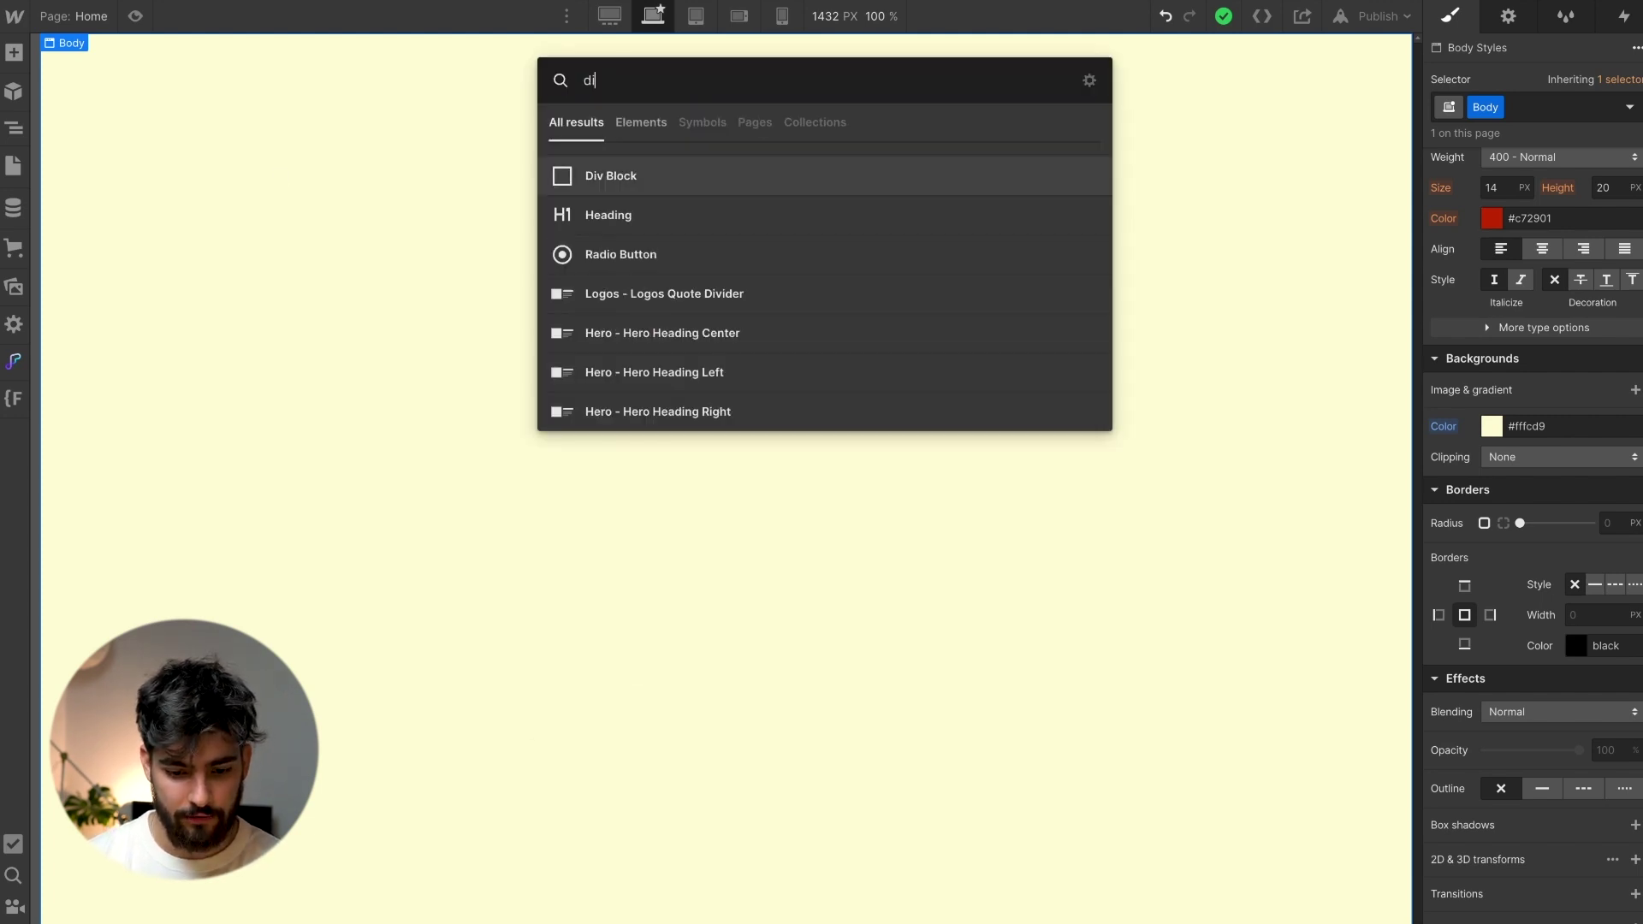
{"action": "key", "text": "Return"}
{"action": "left_click", "coordinate": [1505, 107]}
{"action": "type", "text": "wrapper"}
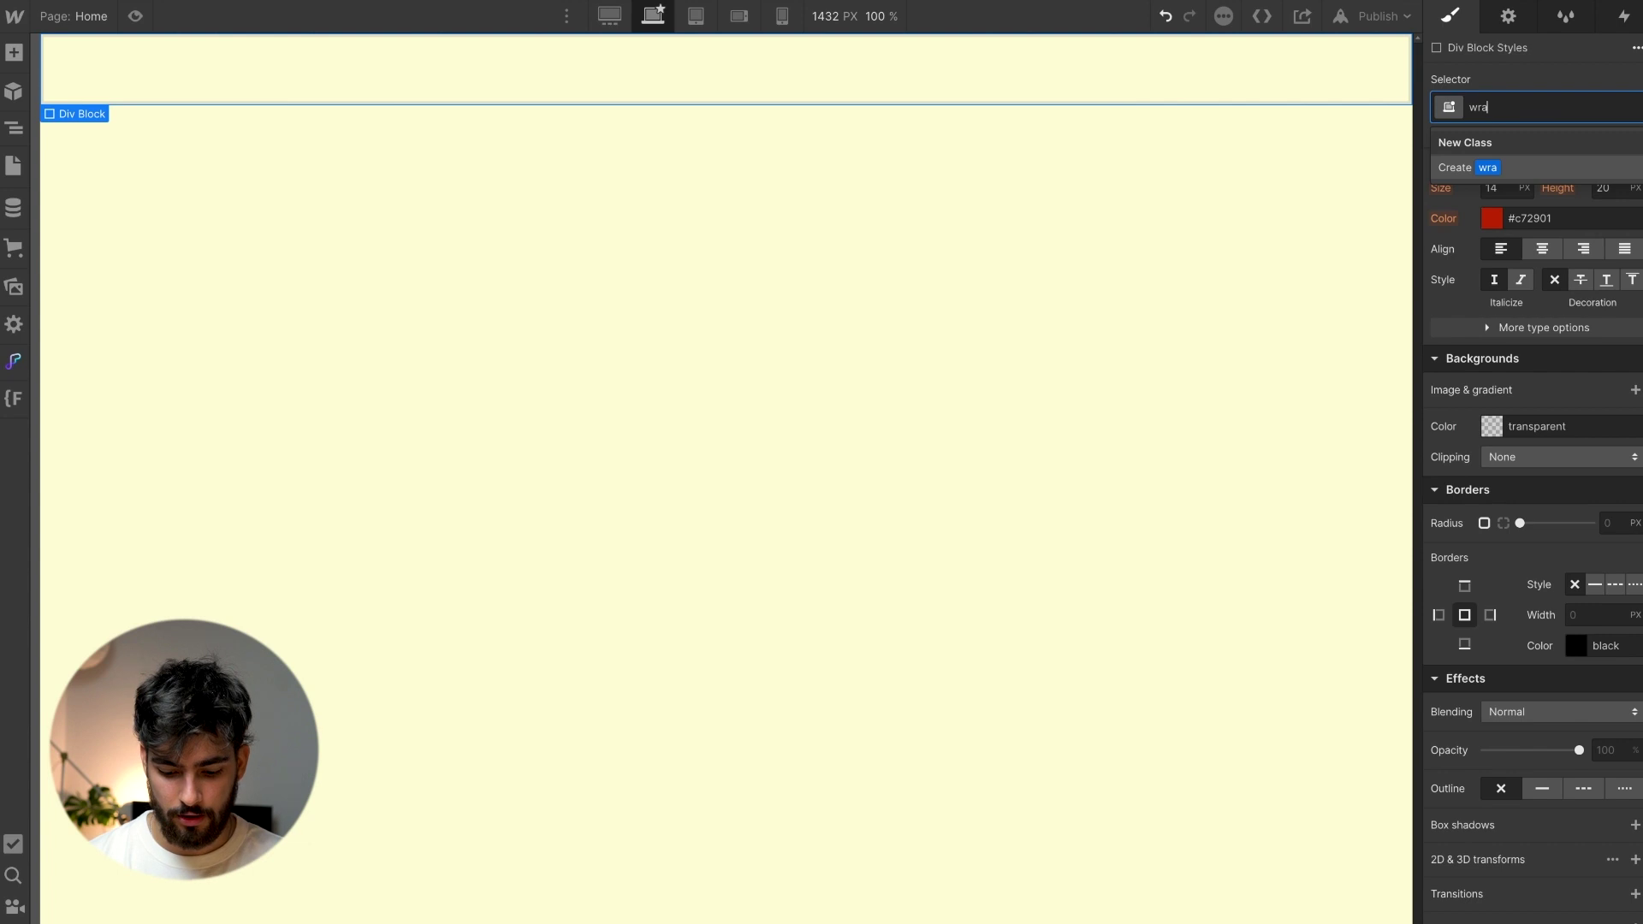
{"action": "key", "text": "Return"}
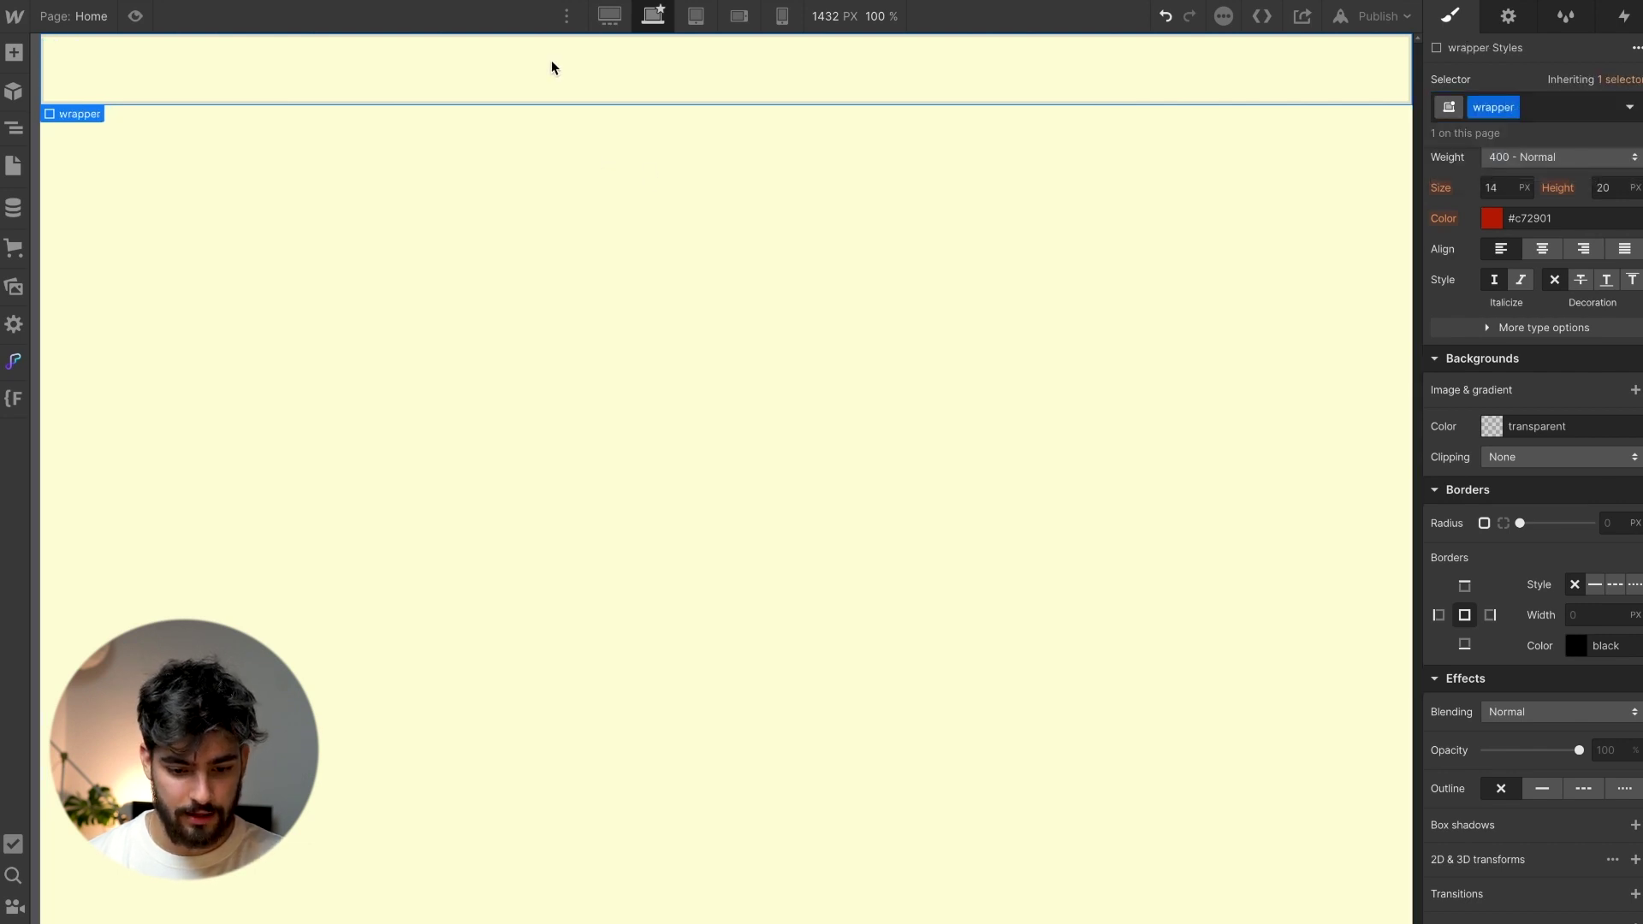
Add a Grid inside the wrapper and set its column and row gaps to 0 px
{"action": "key", "text": "super+k"}
{"action": "type", "text": "gr"}
{"action": "key", "text": "Return"}
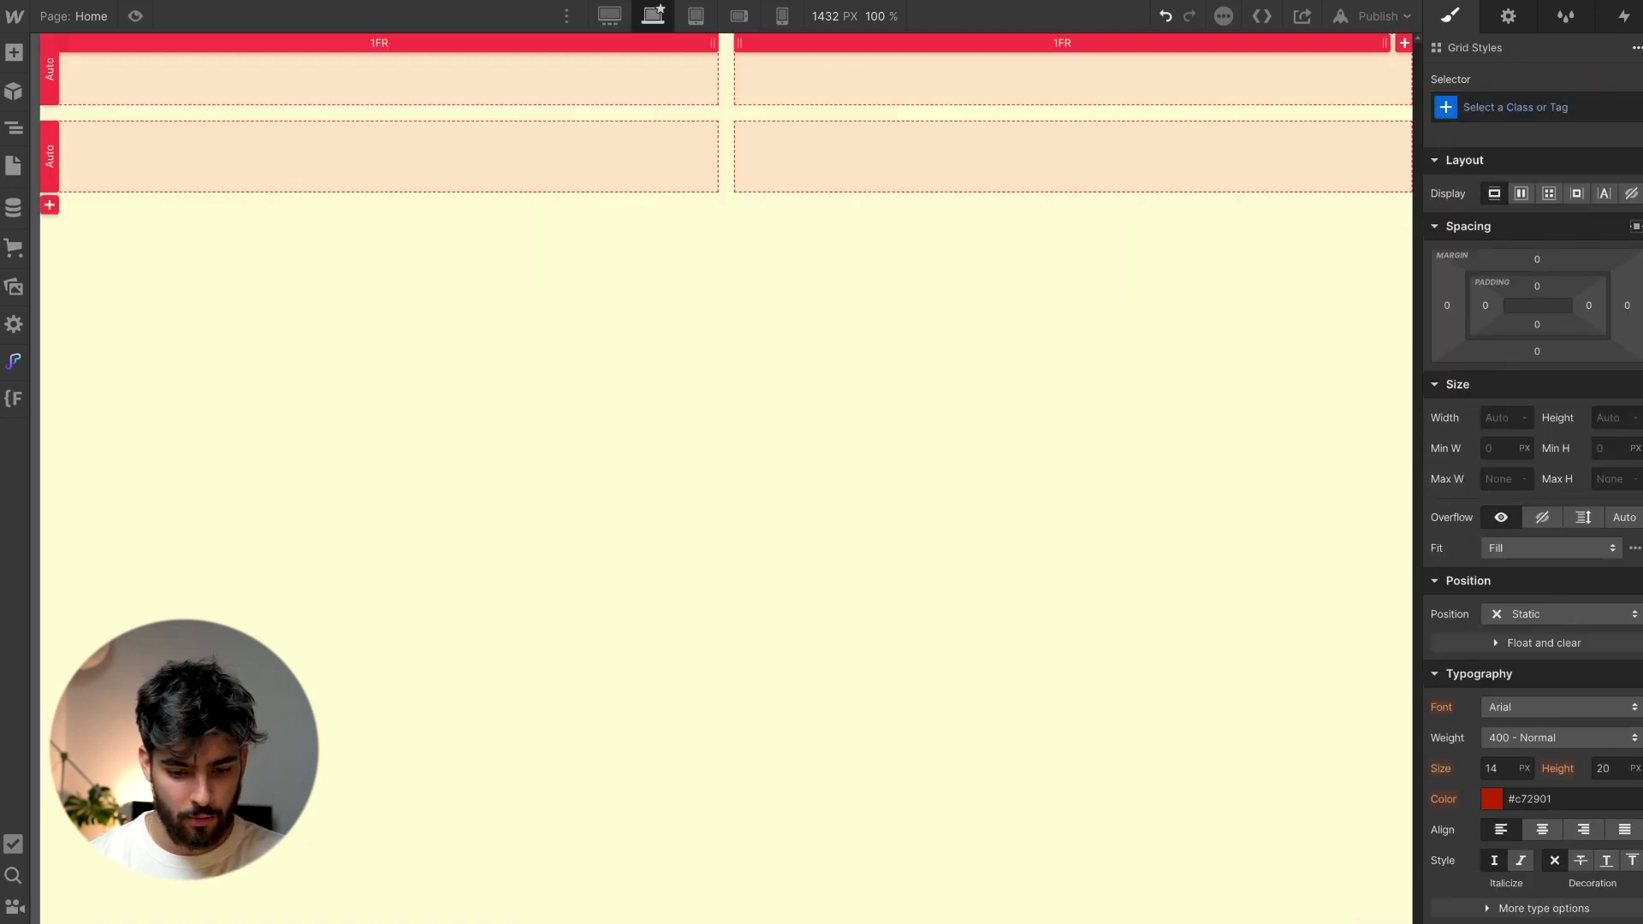
{"action": "left_click", "coordinate": [1510, 259]}
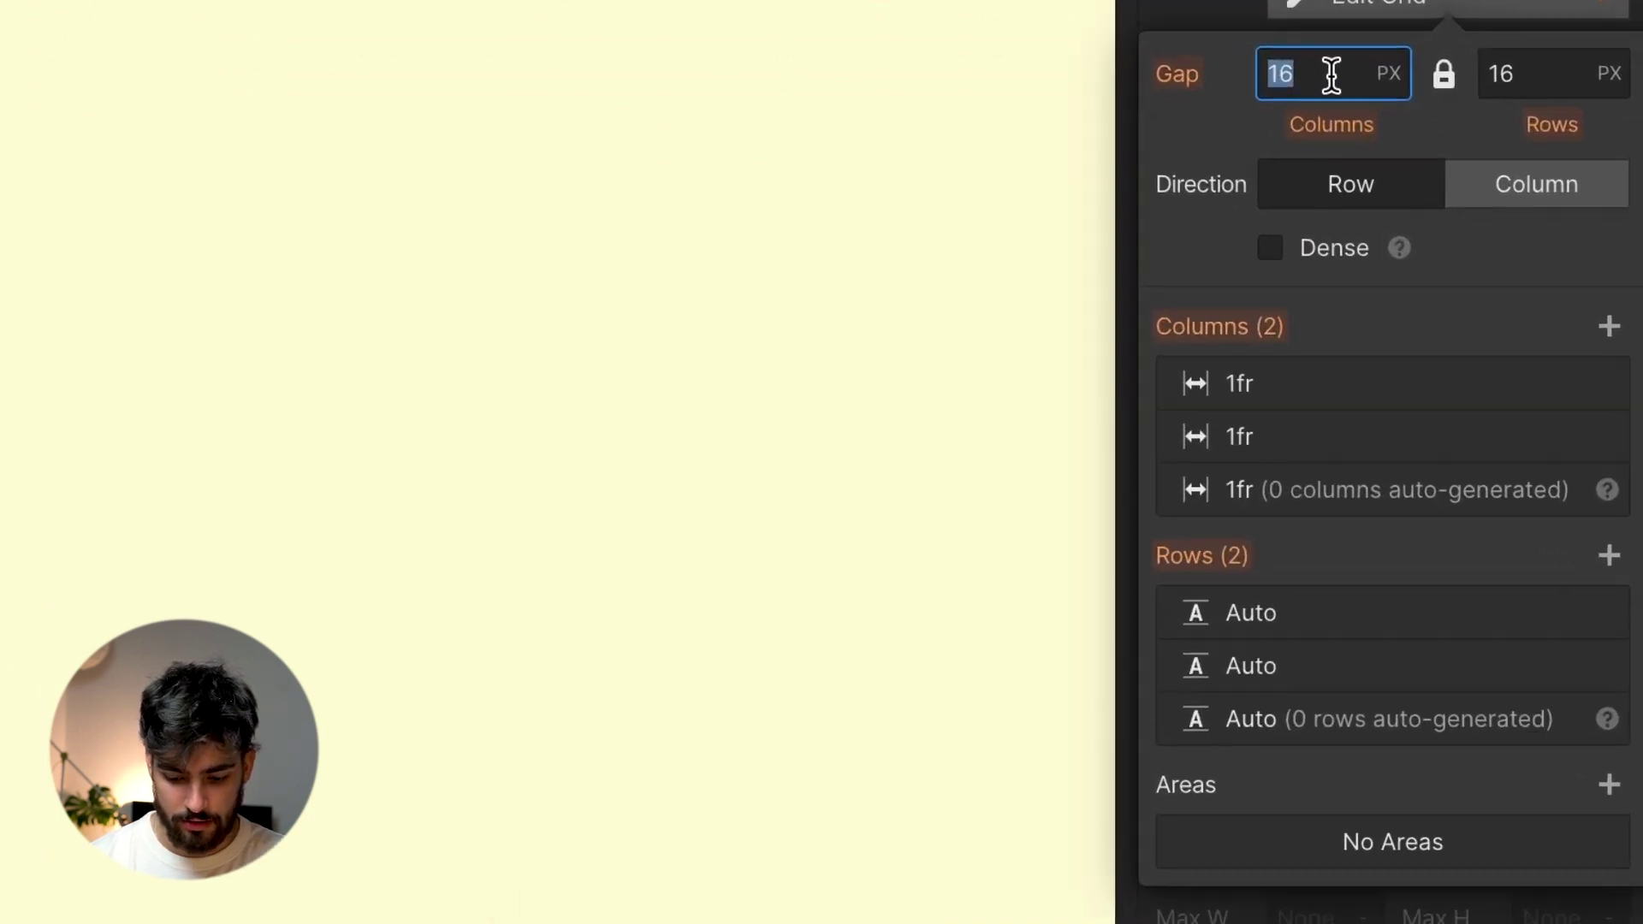
{"action": "type", "text": "0"}
{"action": "key", "text": "Tab"}
{"action": "type", "text": "00"}
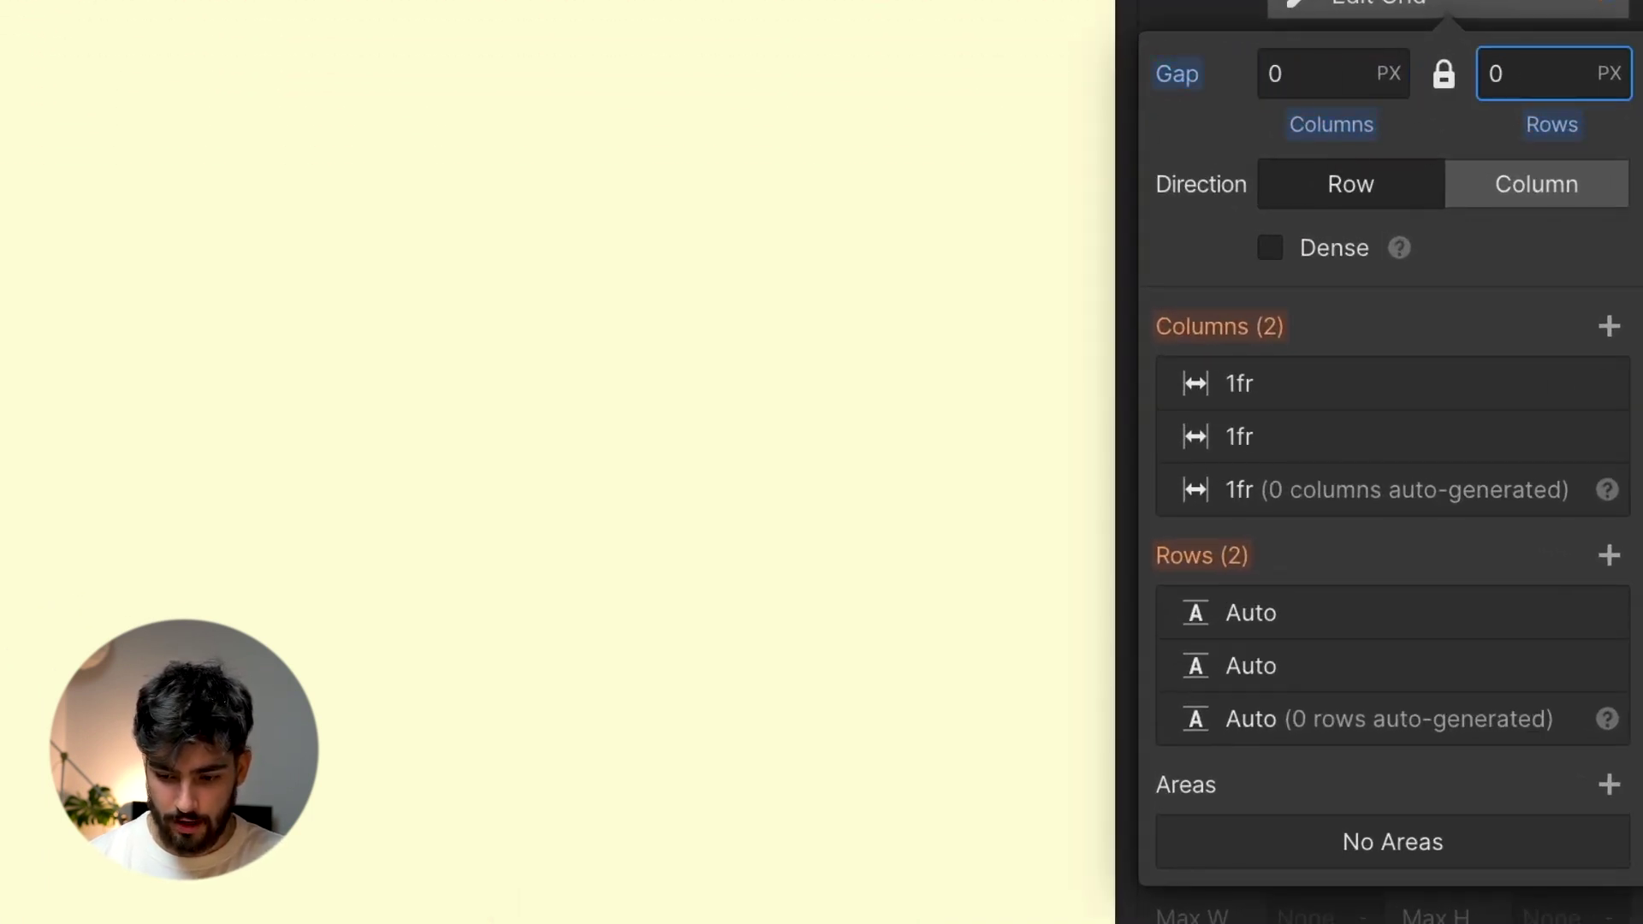
{"action": "key", "text": "Escape"}
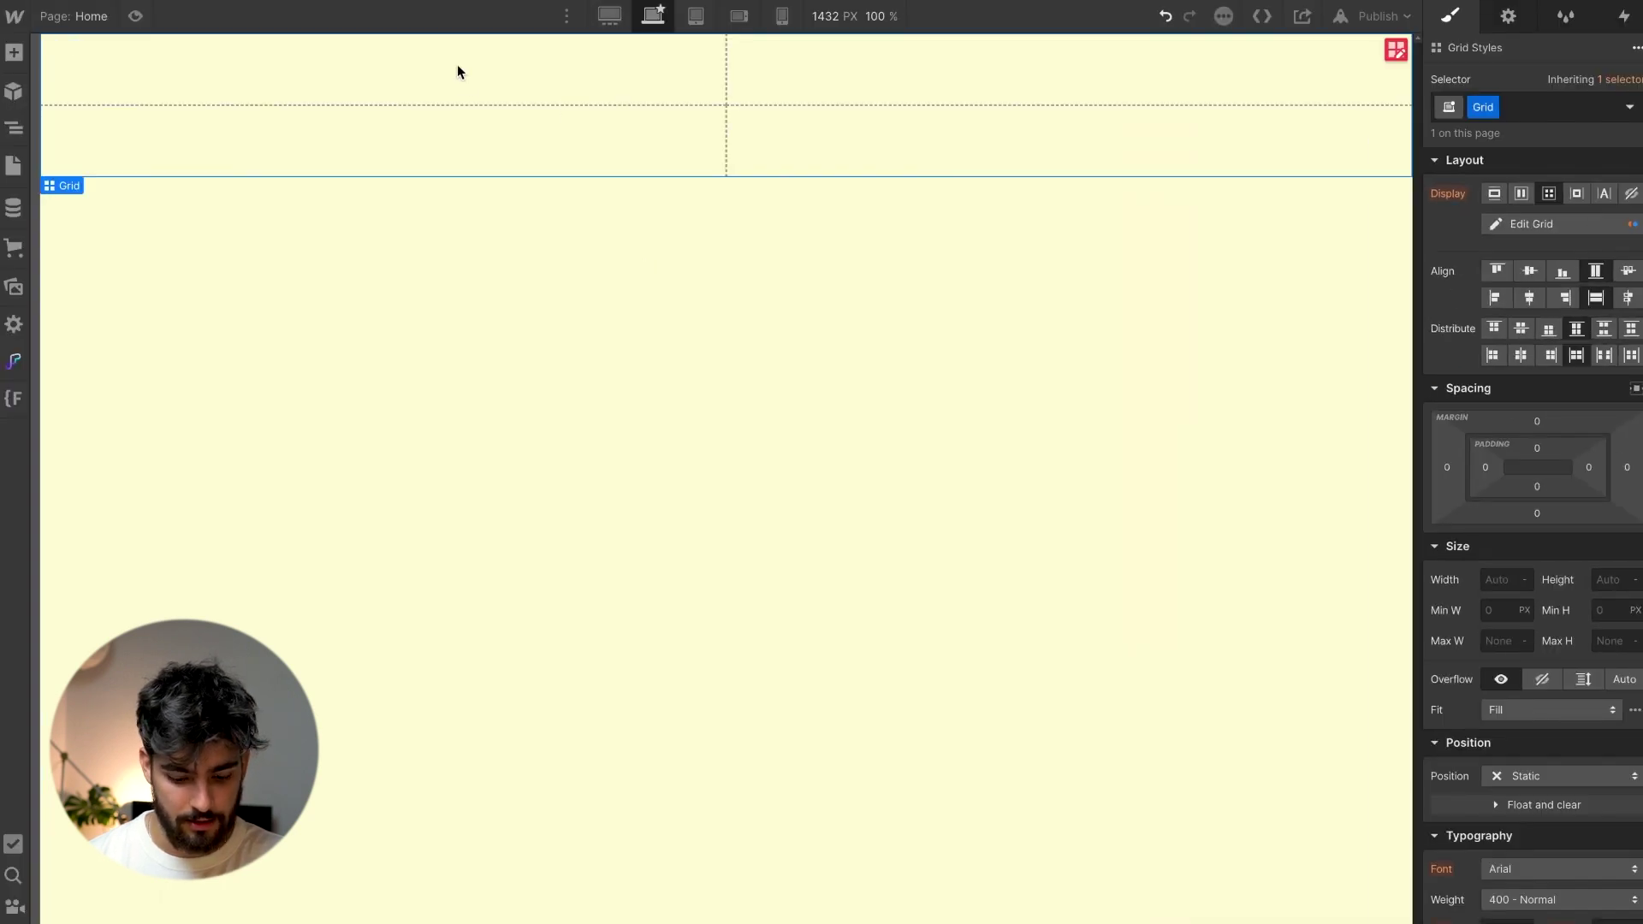
Fill the grid with three Div Blocks: one in each upper cell and one spanning both columns of the lower row
{"action": "key", "text": "ctrl+e"}
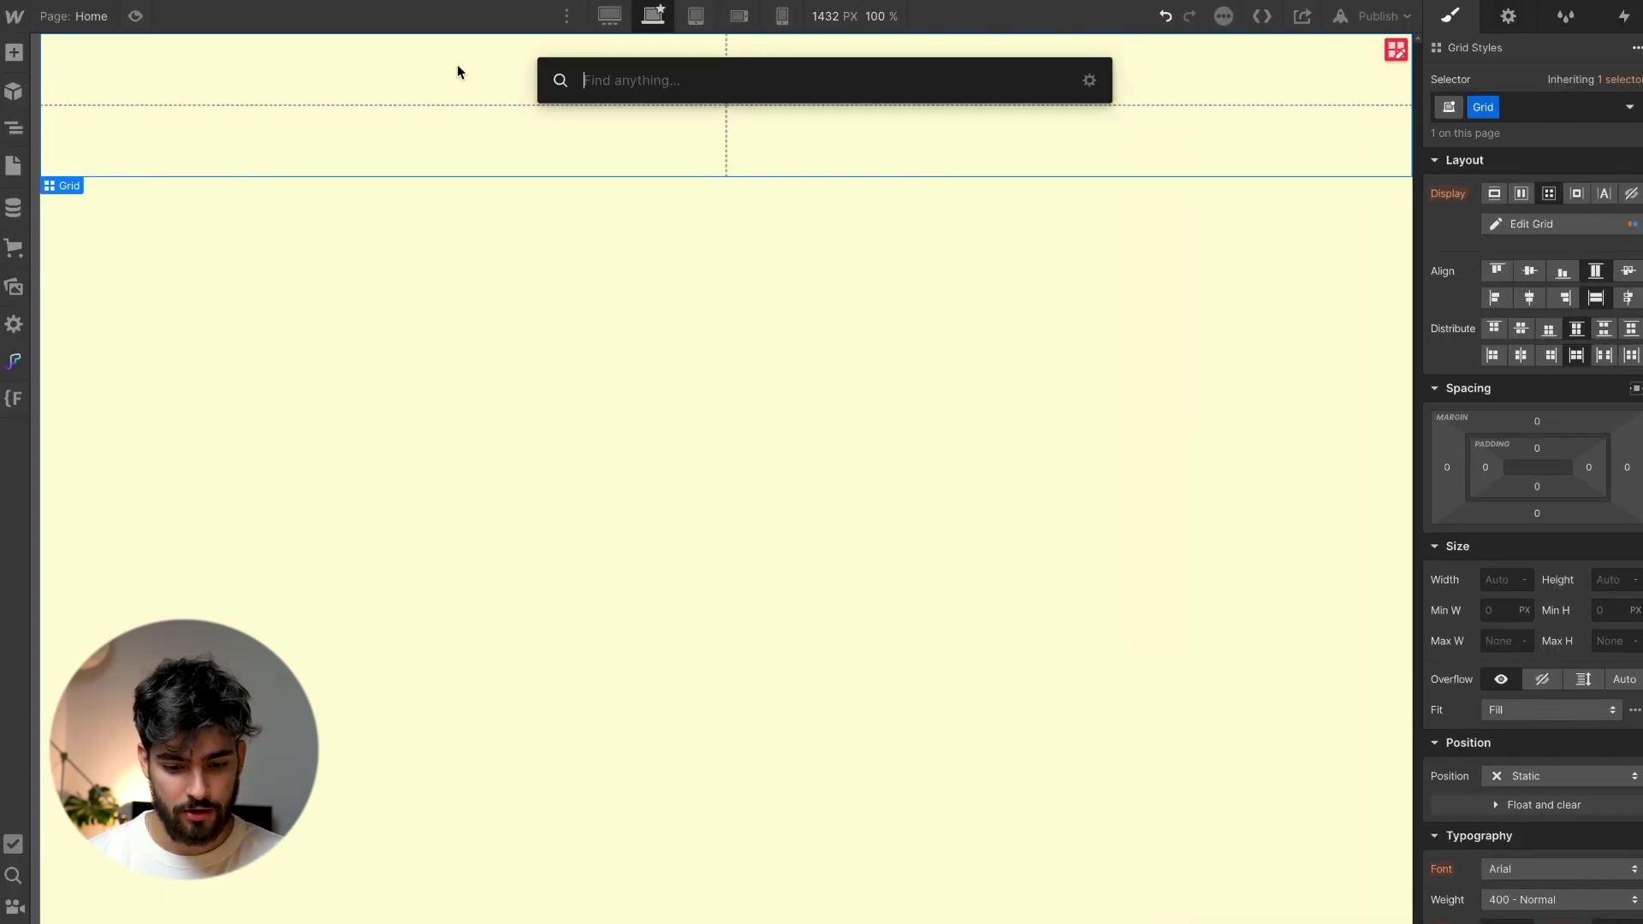
{"action": "type", "text": "dv"}
{"action": "key", "text": "BackSpace"}
{"action": "type", "text": "iv"}
{"action": "key", "text": "Return"}
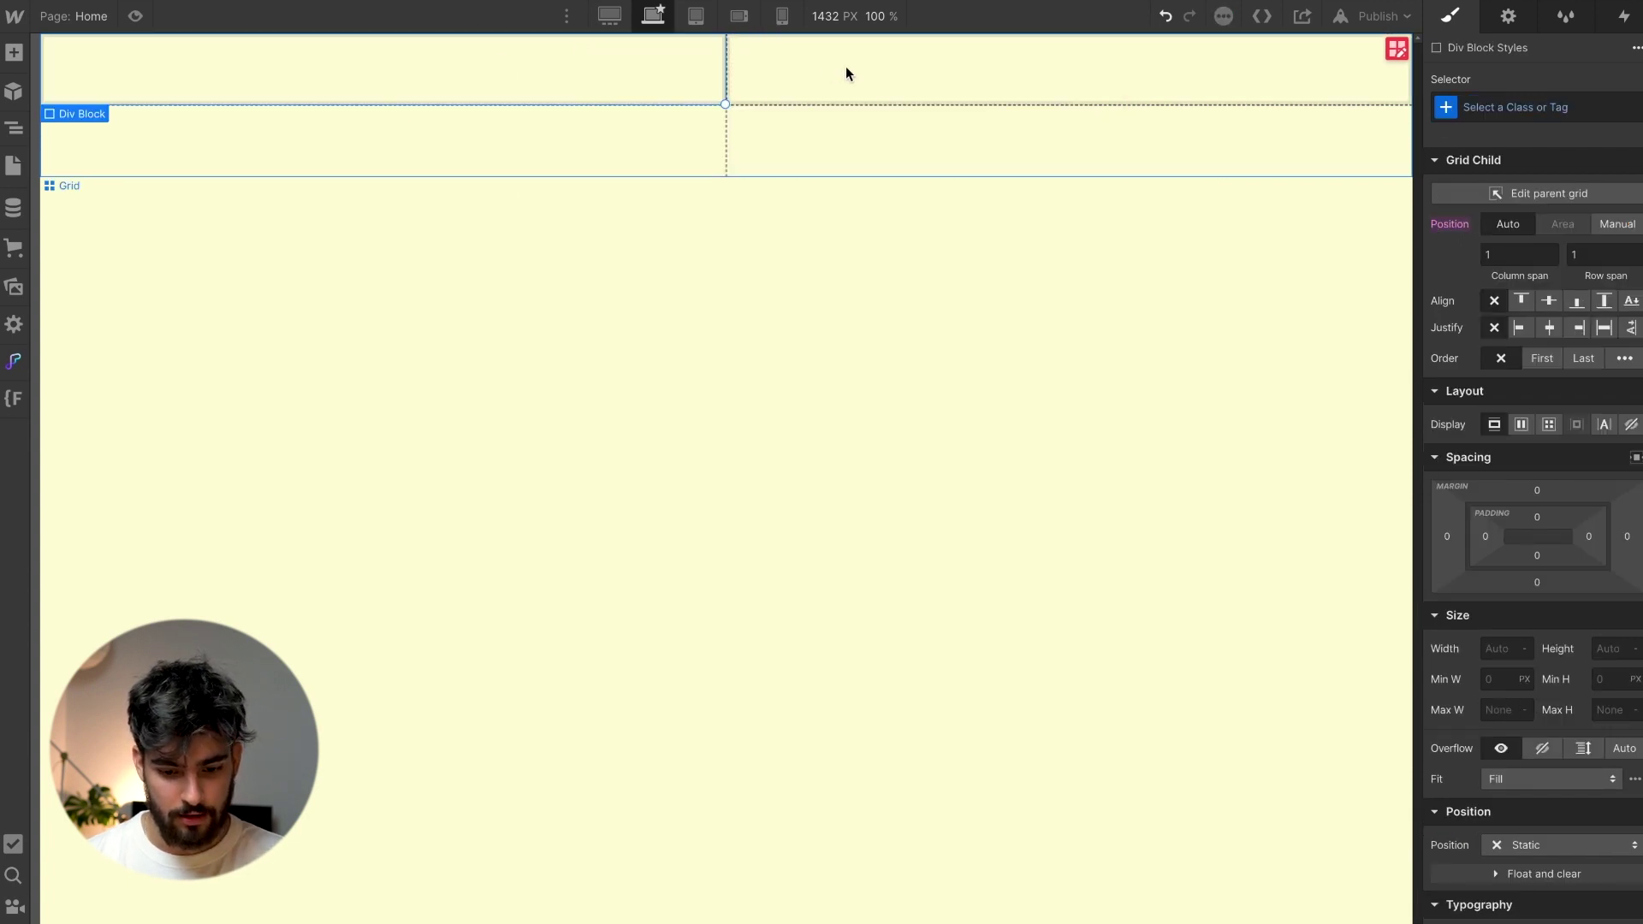
{"action": "left_click_drag", "start_coordinate": [725, 104], "coordinate": [728, 177]}
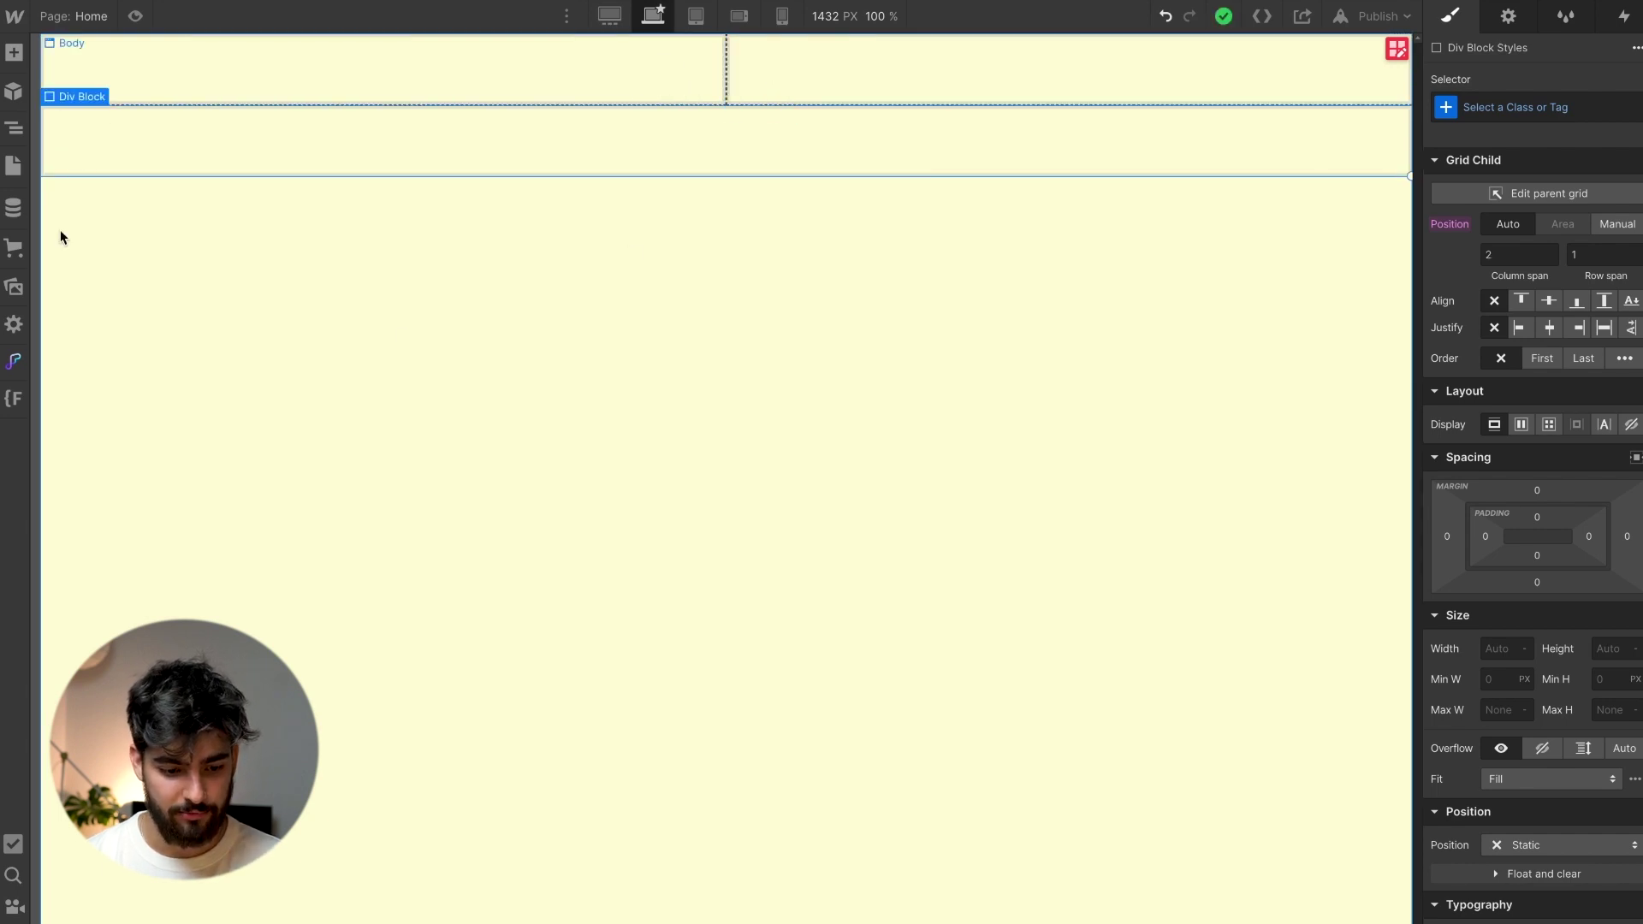
Assign the class "left" to the first Div Block in the grid
{"action": "left_click", "coordinate": [13, 127]}
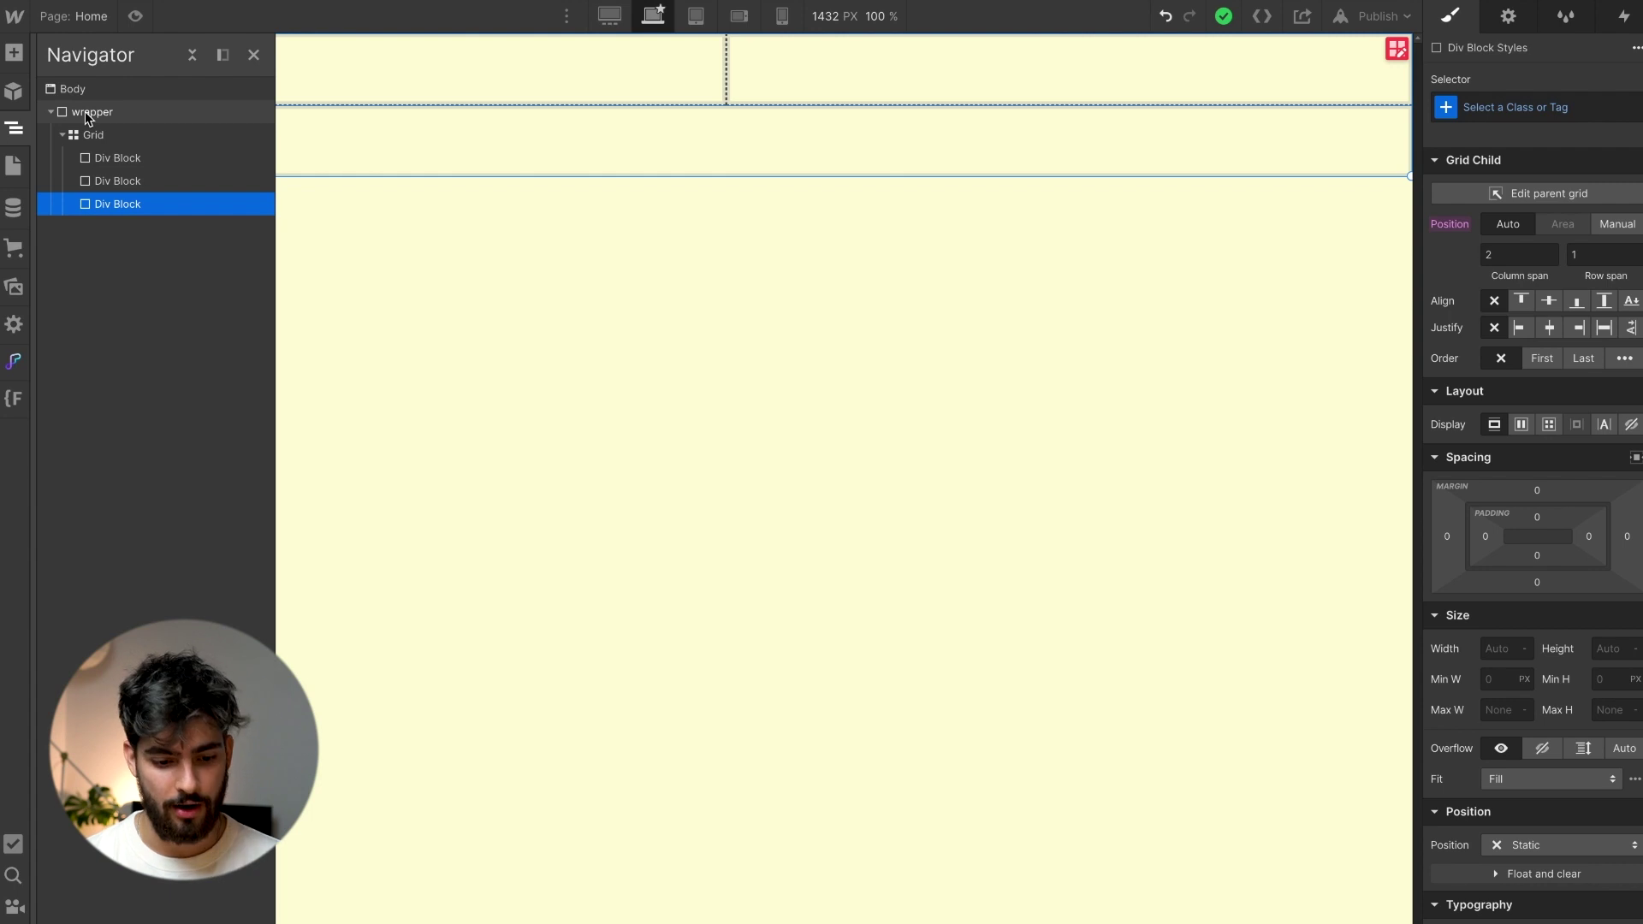
{"action": "left_click", "coordinate": [188, 160]}
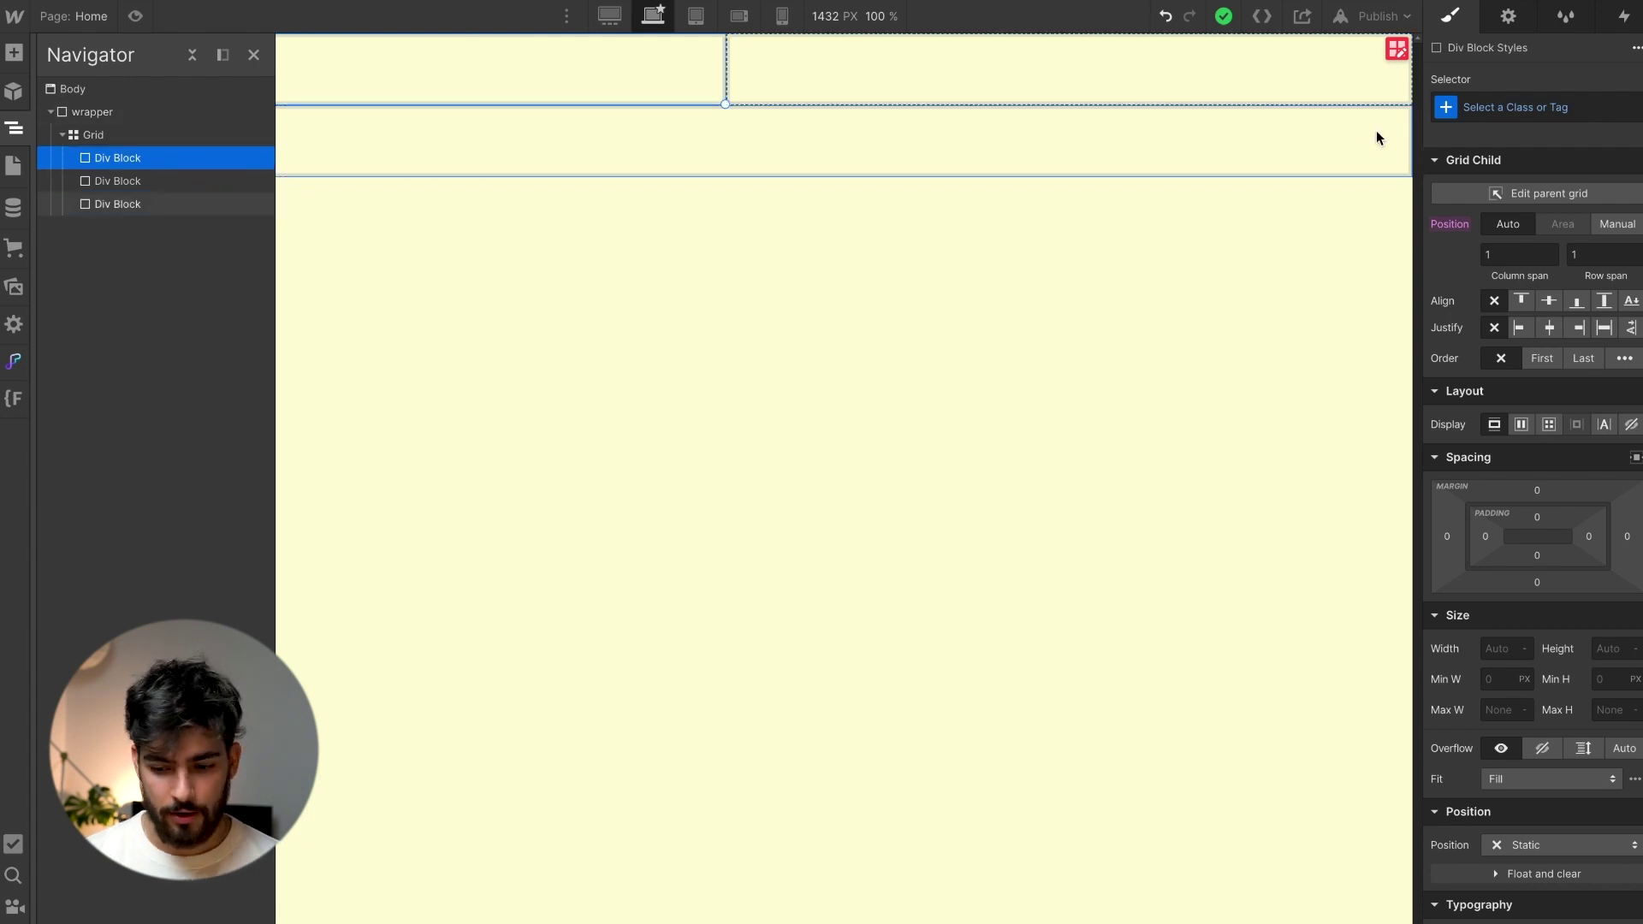
{"action": "left_click", "coordinate": [1516, 107]}
{"action": "type", "text": "left"}
{"action": "key", "text": "Return"}
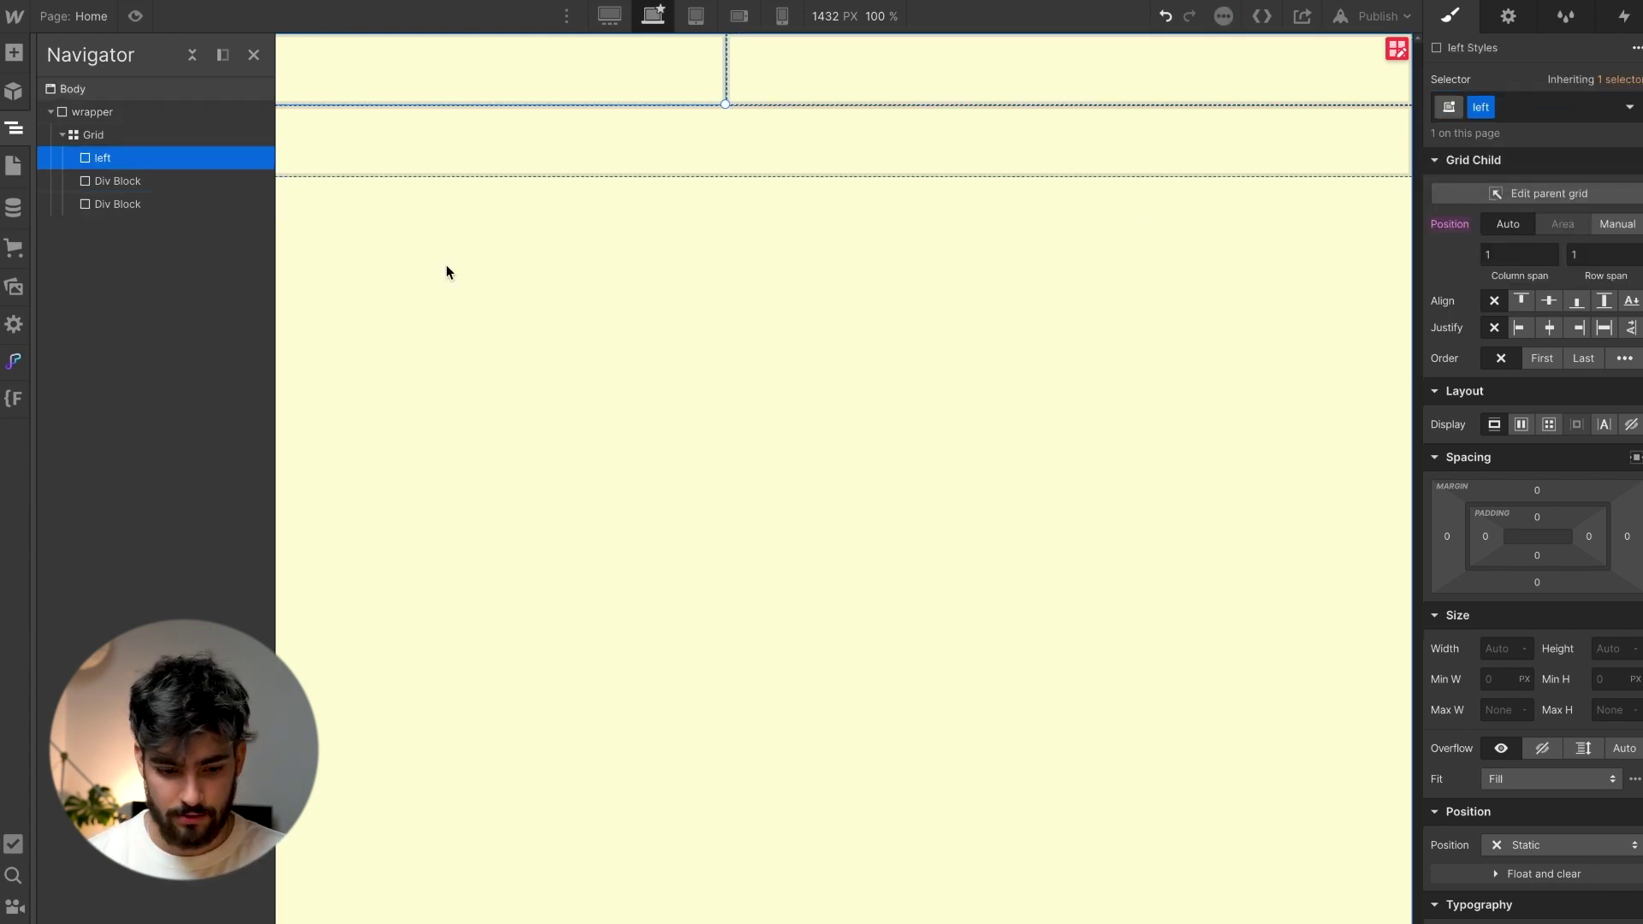
Assign the class "right" to the grid's second Div Block
{"action": "left_click", "coordinate": [128, 182]}
{"action": "left_click", "coordinate": [1504, 105]}
{"action": "type", "text": "right"}
{"action": "key", "text": "Return"}
Assign the class "bottom" to the grid's third Div Block, the one spanning two columns
{"action": "left_click", "coordinate": [128, 202]}
{"action": "left_click", "coordinate": [1505, 107]}
{"action": "type", "text": "botto"}
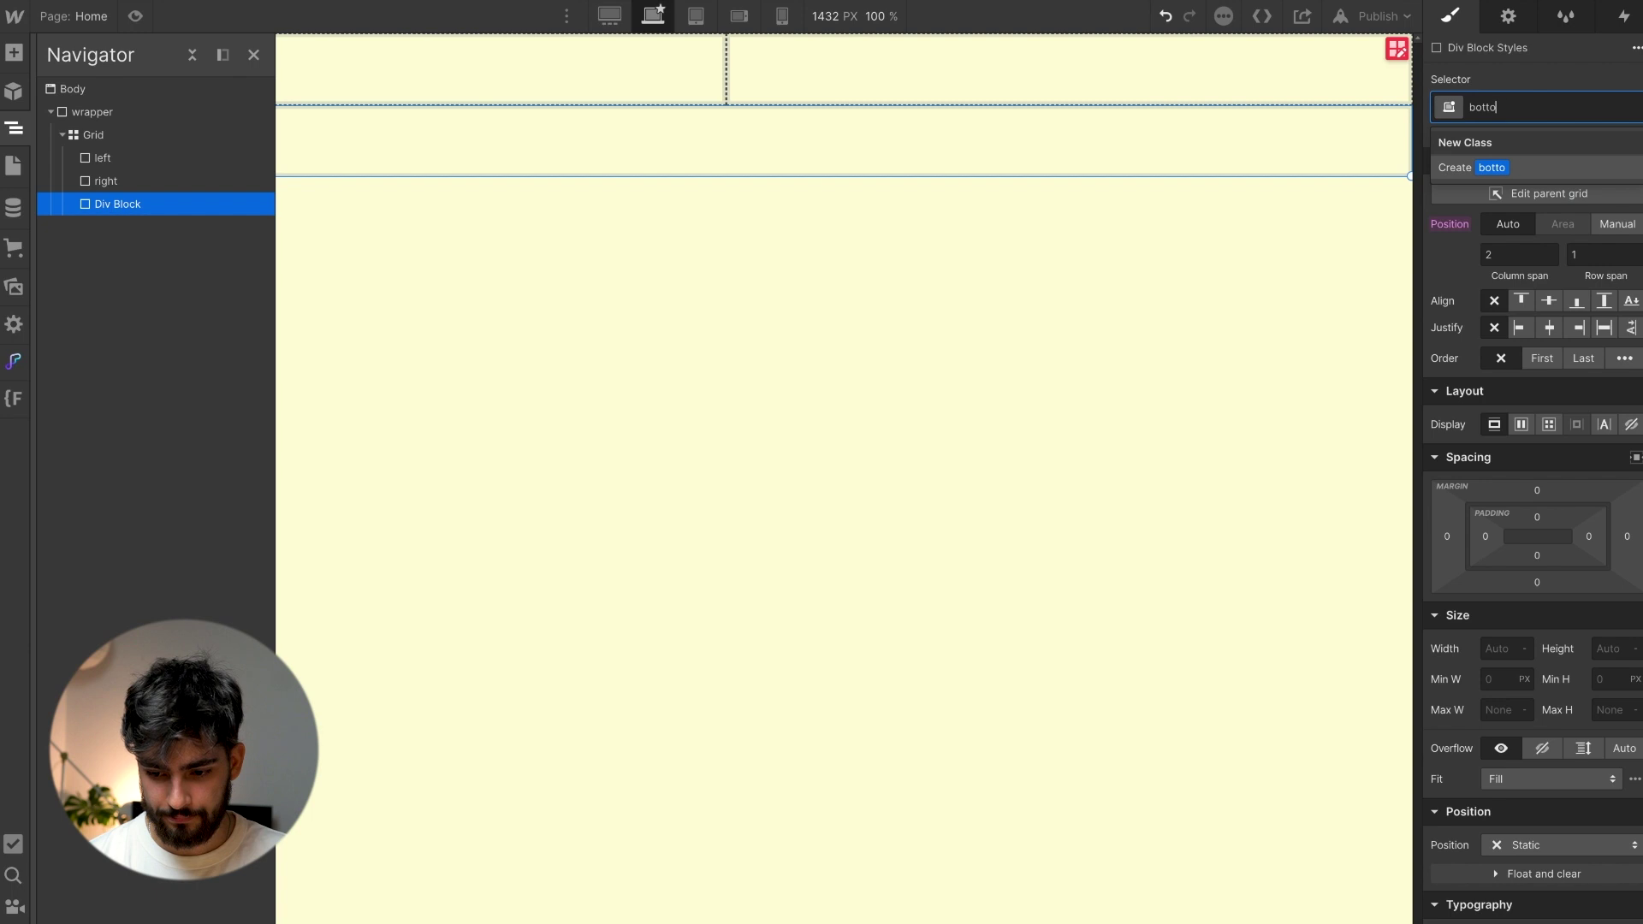
{"action": "type", "text": "m"}
{"action": "key", "text": "Return"}
{"action": "left_click", "coordinate": [915, 346]}
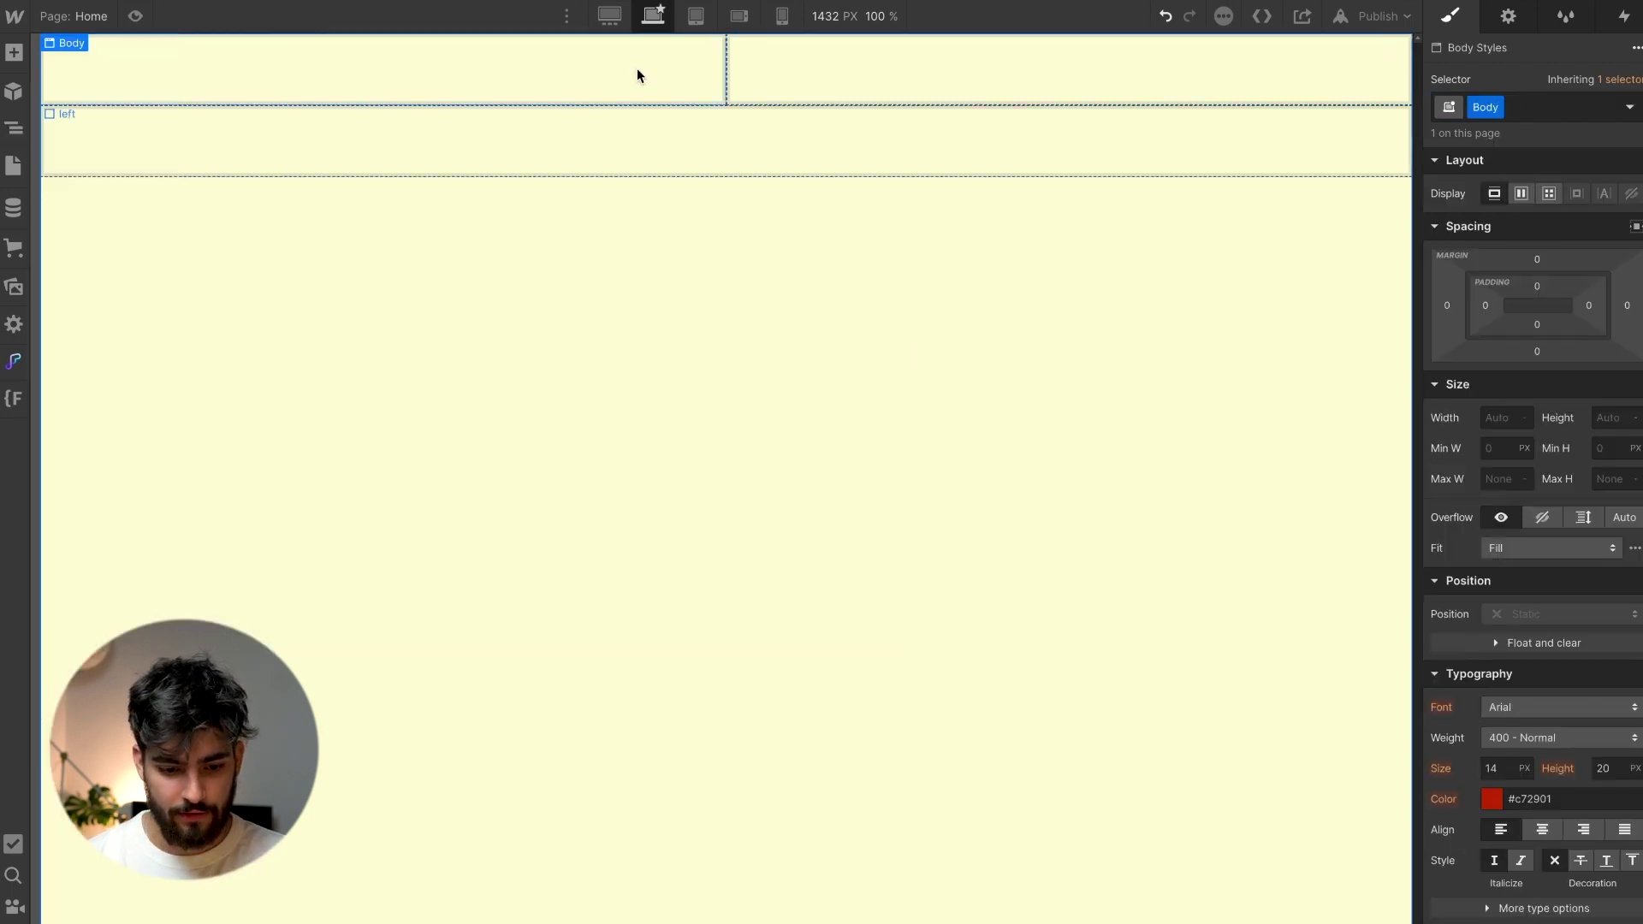
Switch to Figma to review the section outlines on the Analysis frame, and return to Webflow
{"action": "key", "text": "super+Tab"}
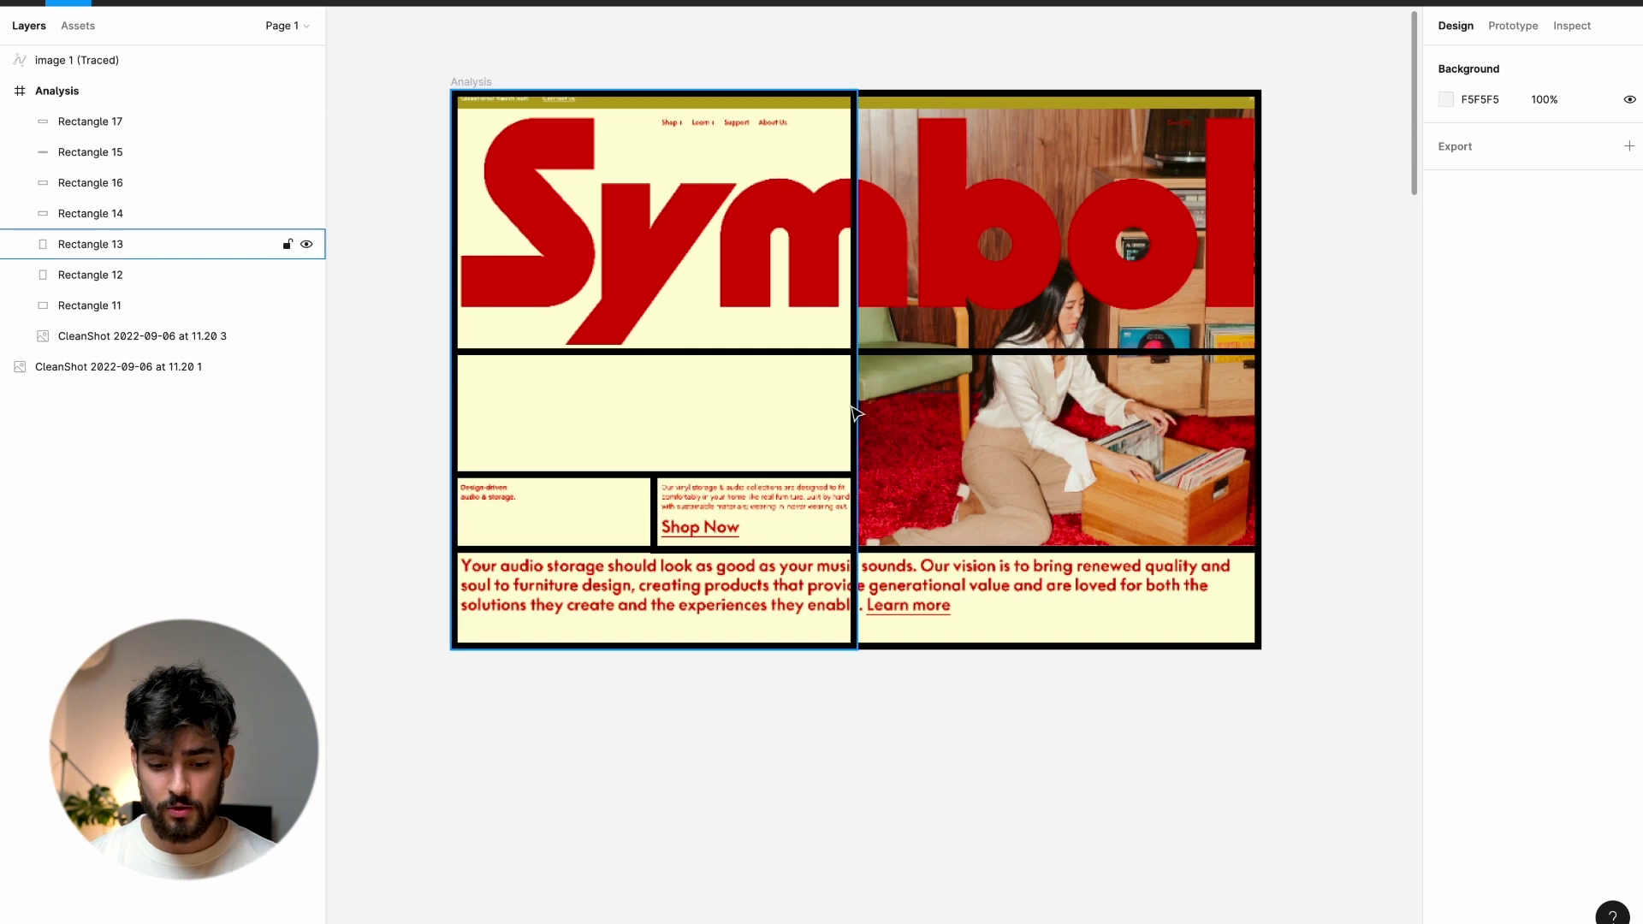
{"action": "left_click", "coordinate": [859, 691]}
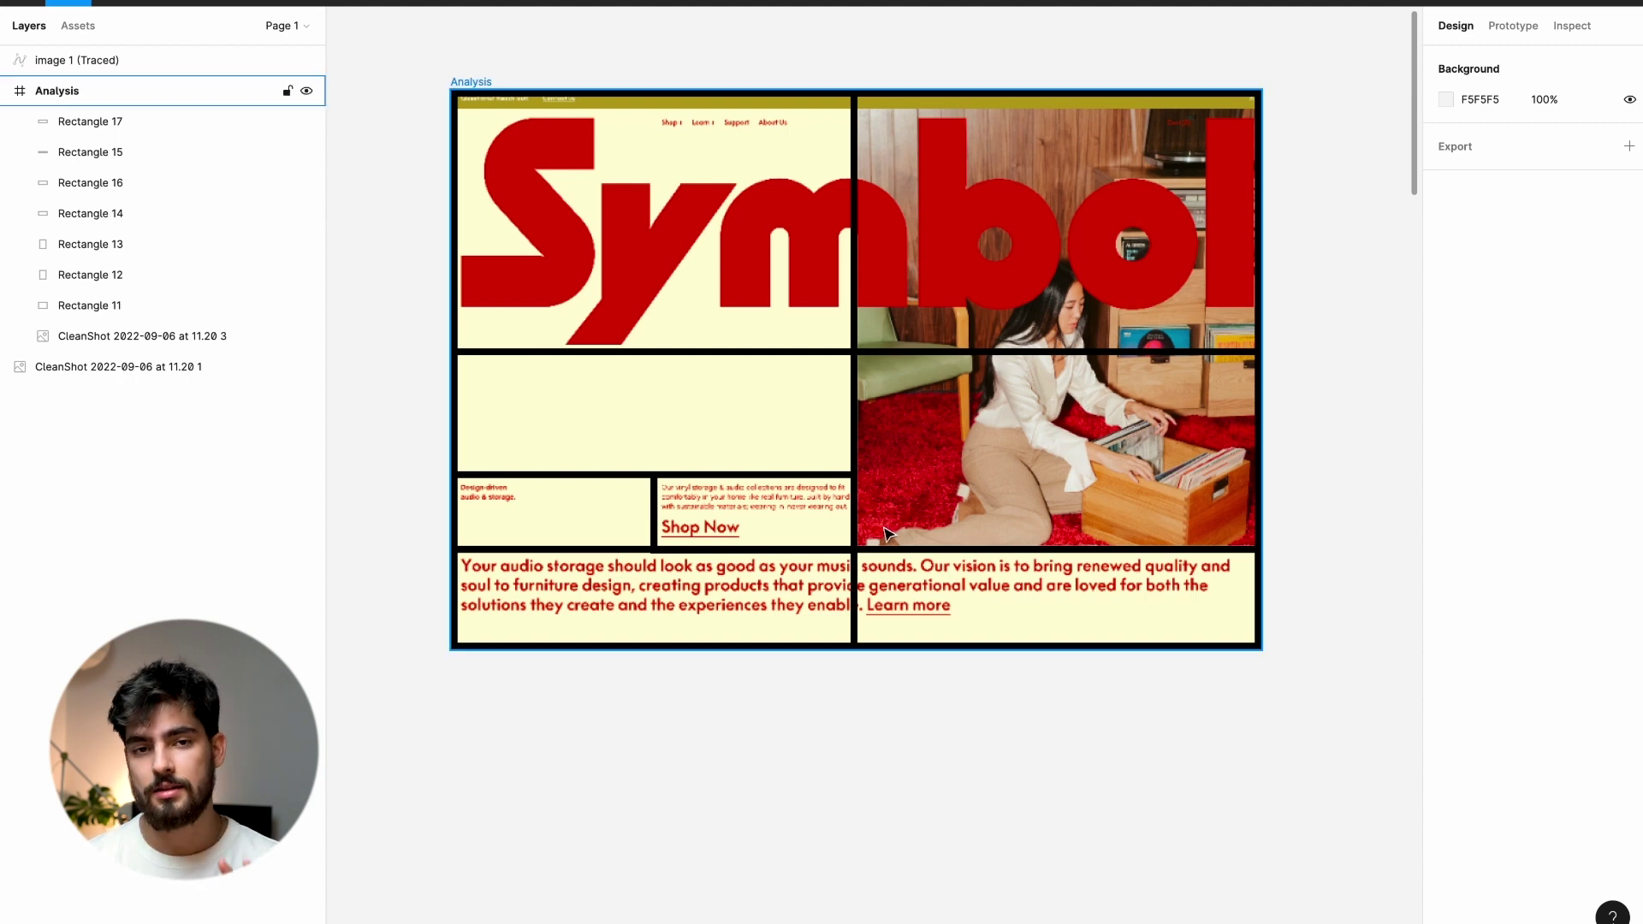
{"action": "key", "text": "super+Tab"}
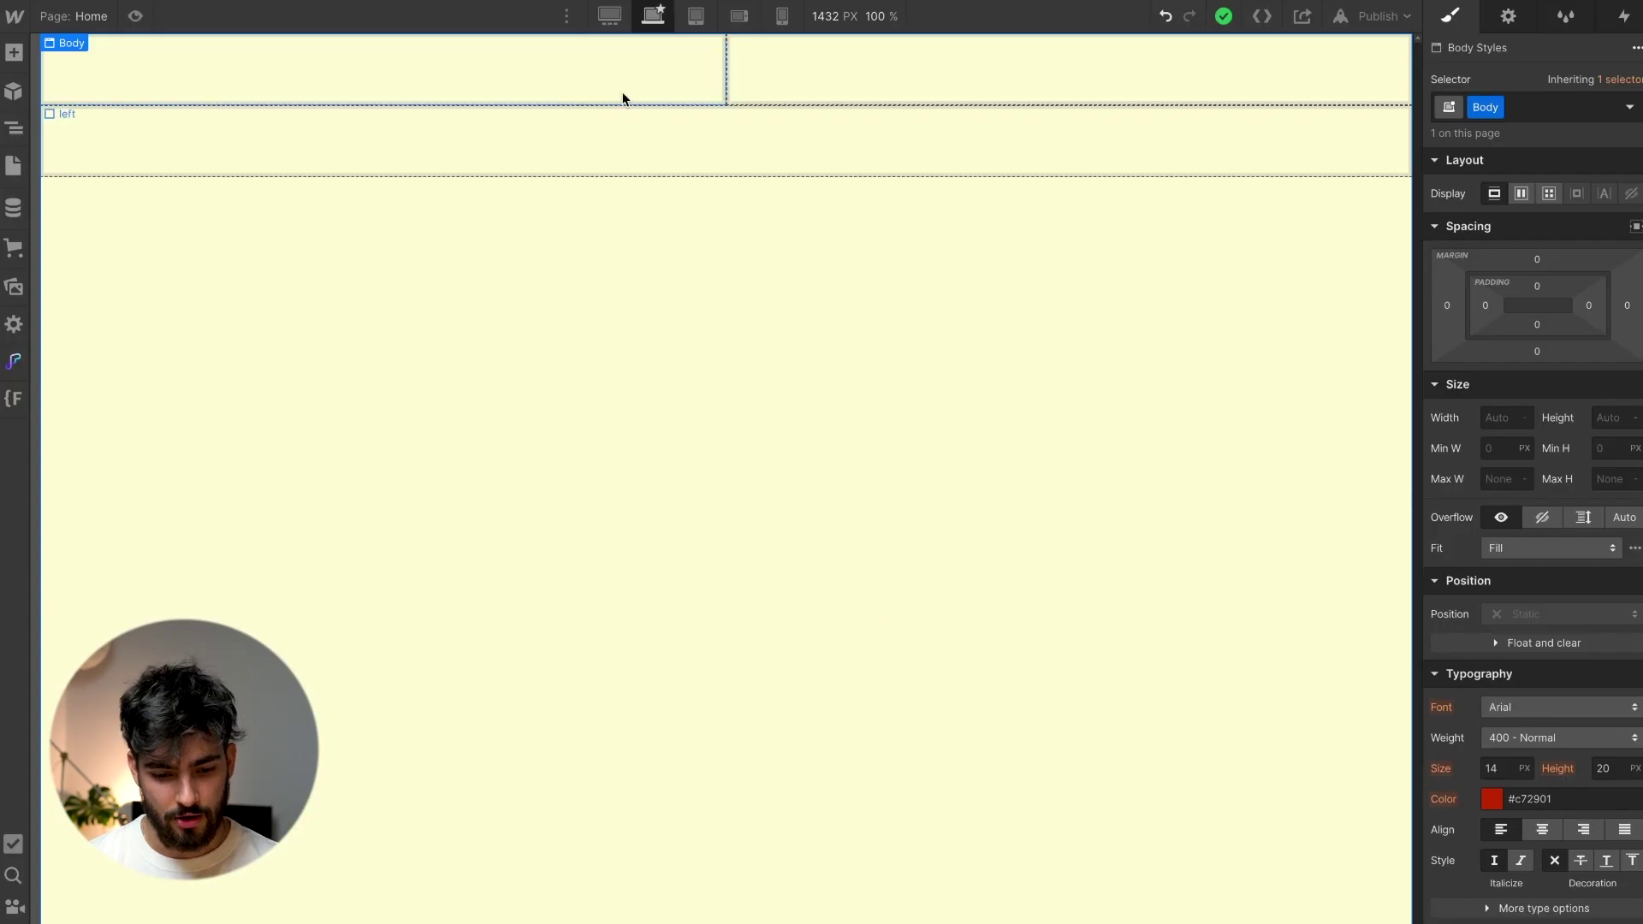
Add an Image element to the "right" block and set it to the .webp photo of the woman with records from the assets
{"action": "left_click", "coordinate": [486, 67]}
{"action": "left_click", "coordinate": [855, 154]}
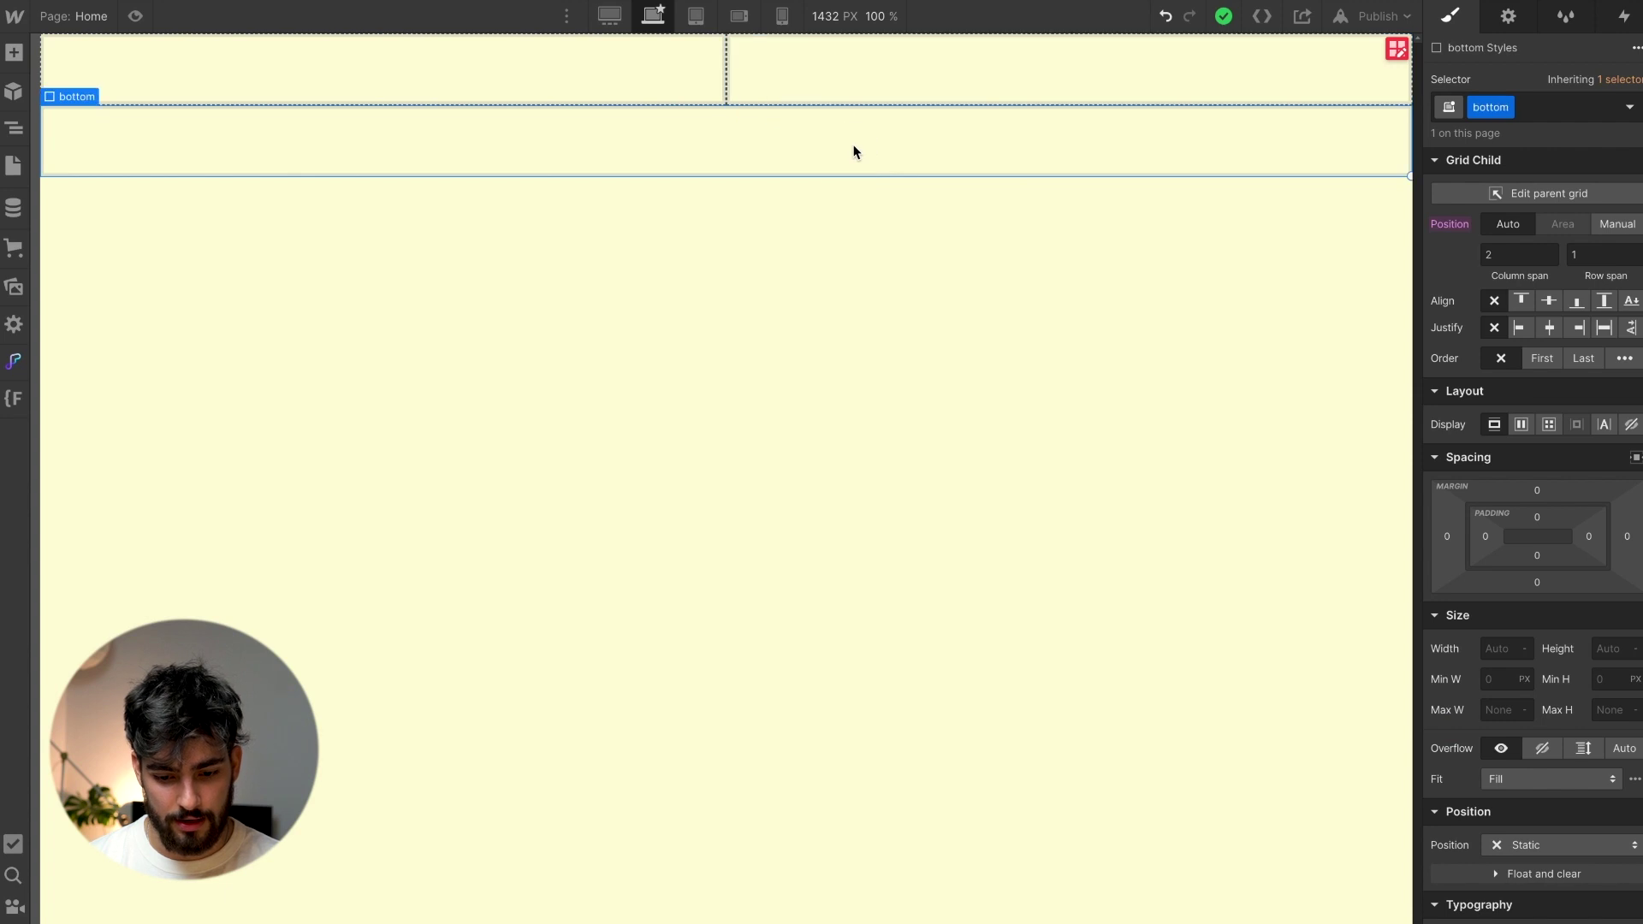
{"action": "left_click", "coordinate": [859, 61]}
{"action": "key", "text": "super+k"}
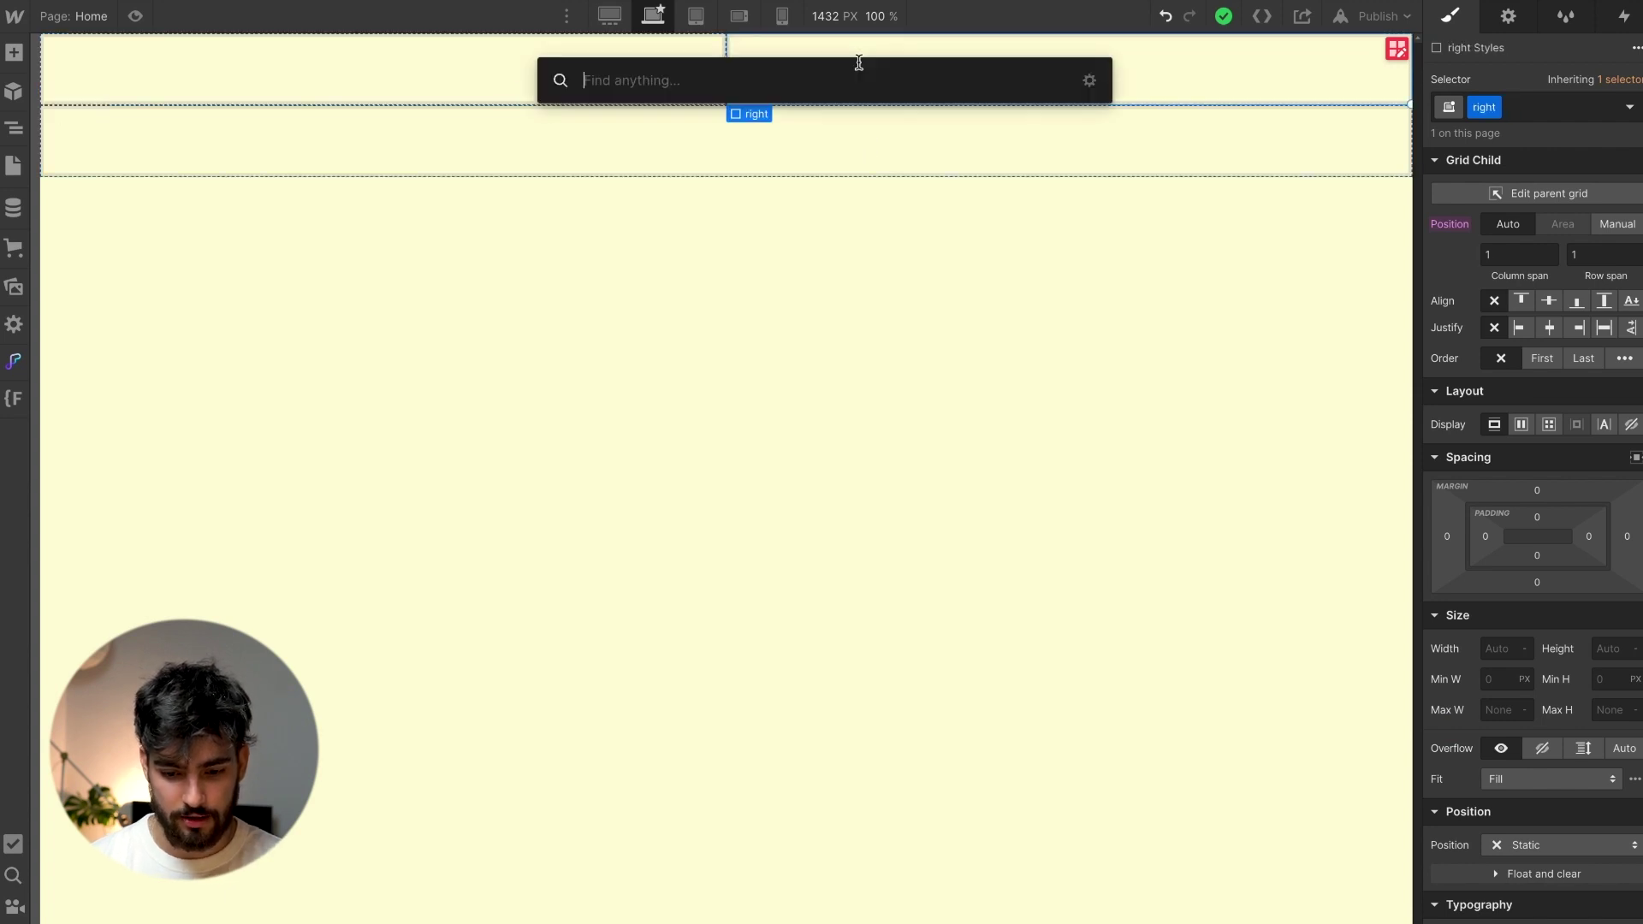
{"action": "type", "text": "image"}
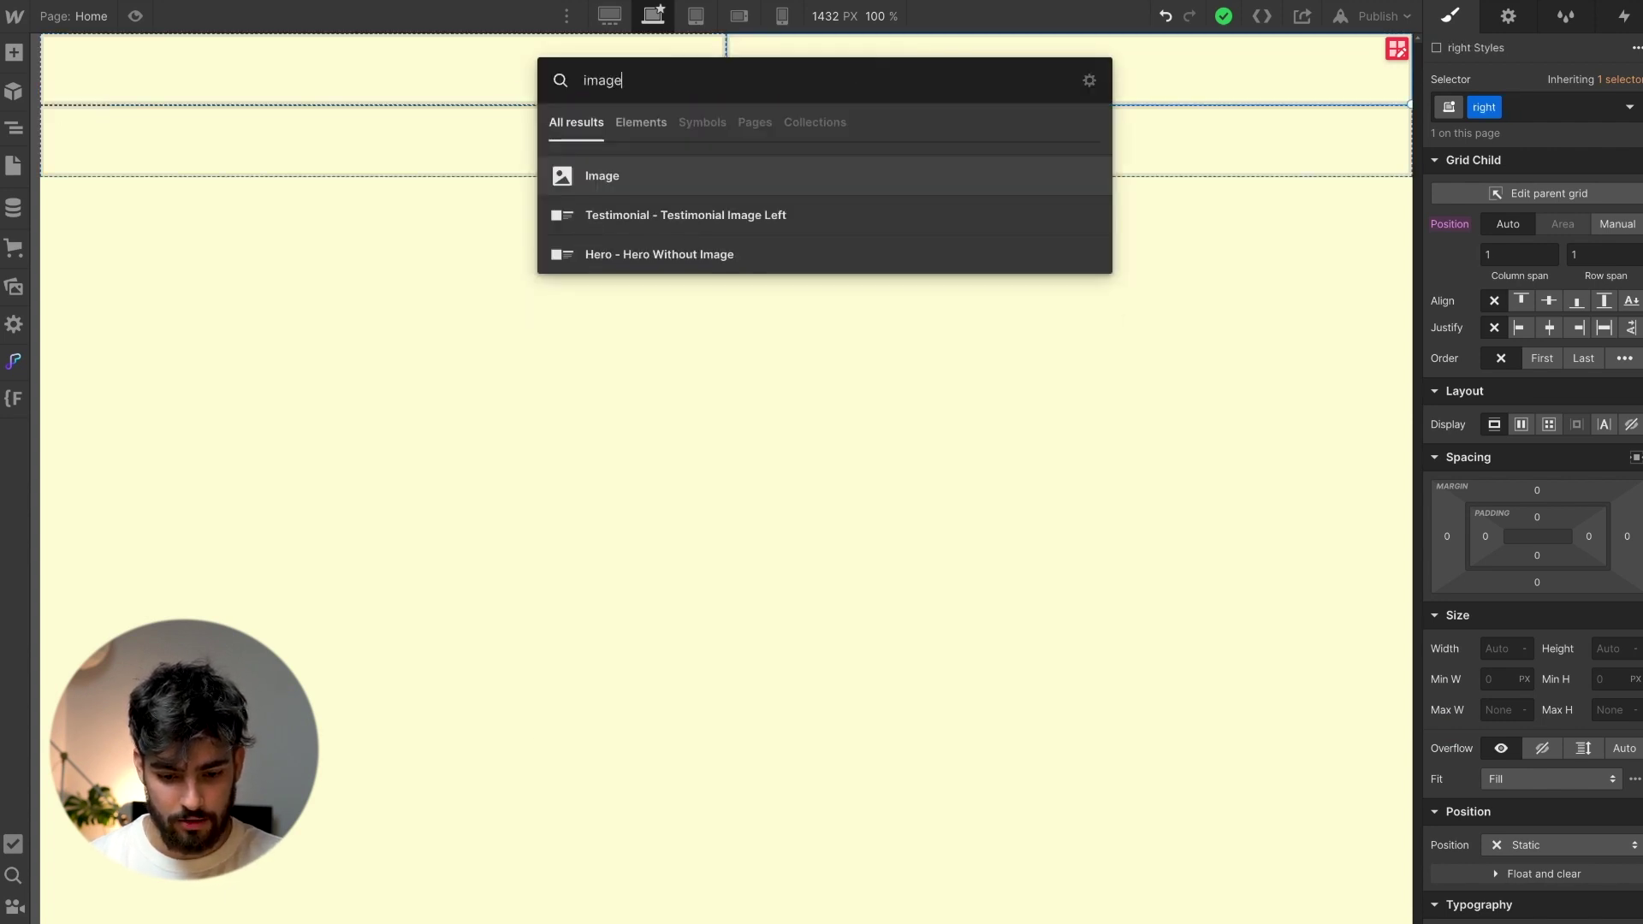
{"action": "key", "text": "Return"}
{"action": "left_click", "coordinate": [843, 103]}
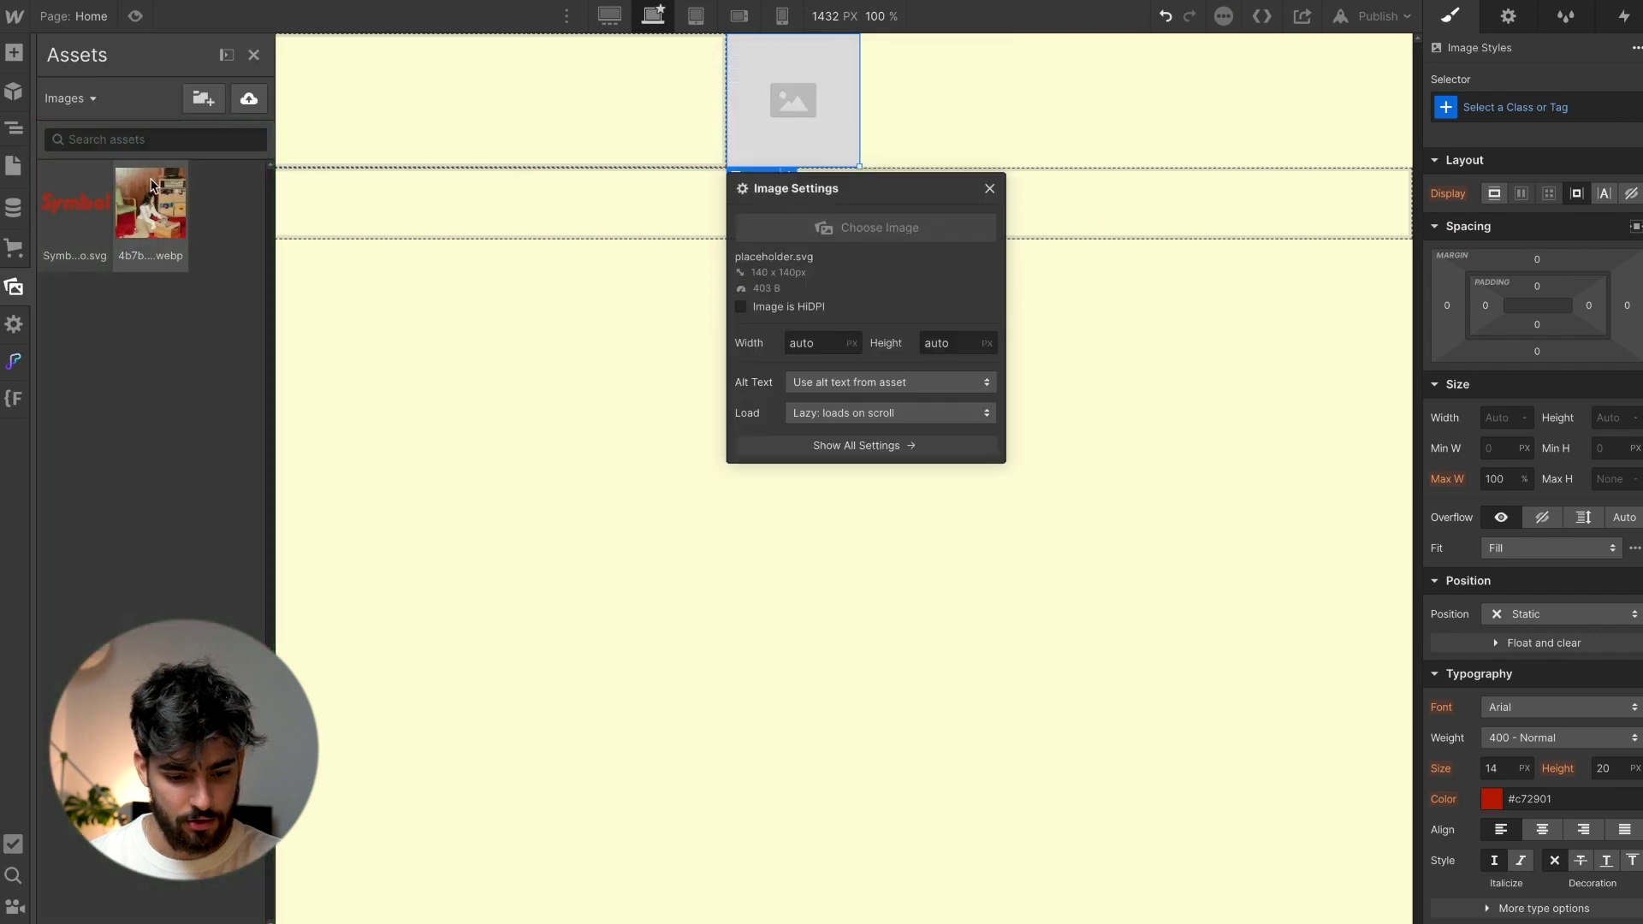
{"action": "left_click", "coordinate": [151, 185]}
{"action": "left_click", "coordinate": [561, 449]}
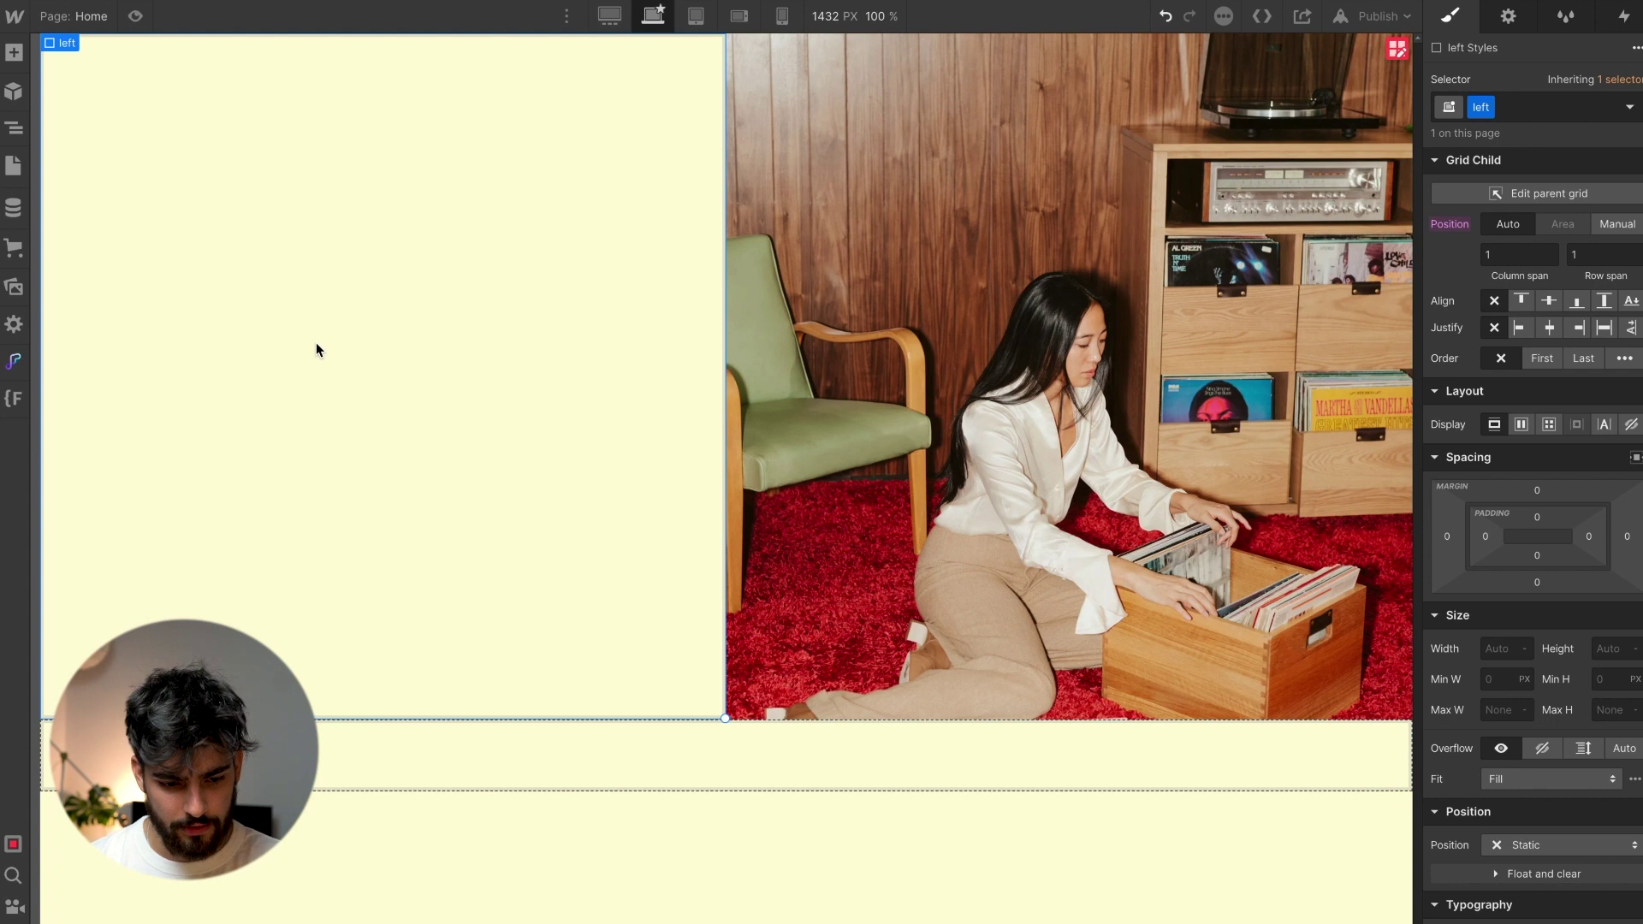
Switch to Figma to review the outlined text sections beside the photo on the Analysis frame, and return to Webflow
{"action": "key", "text": "super+Tab"}
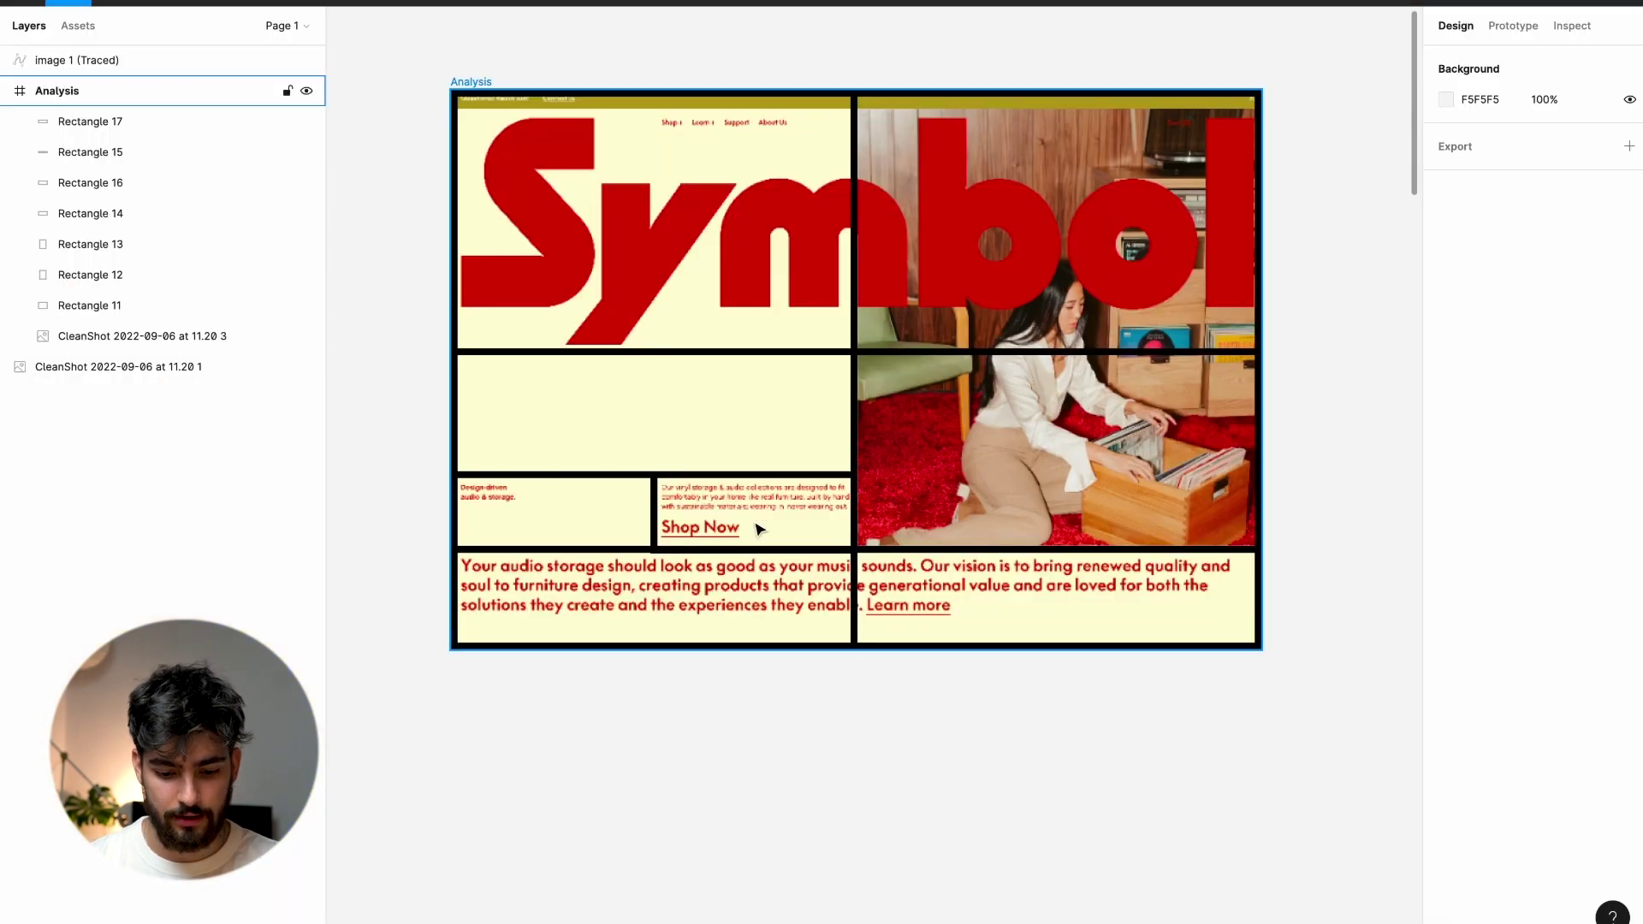
{"action": "left_click", "coordinate": [621, 506]}
{"action": "key", "text": "super+Tab"}
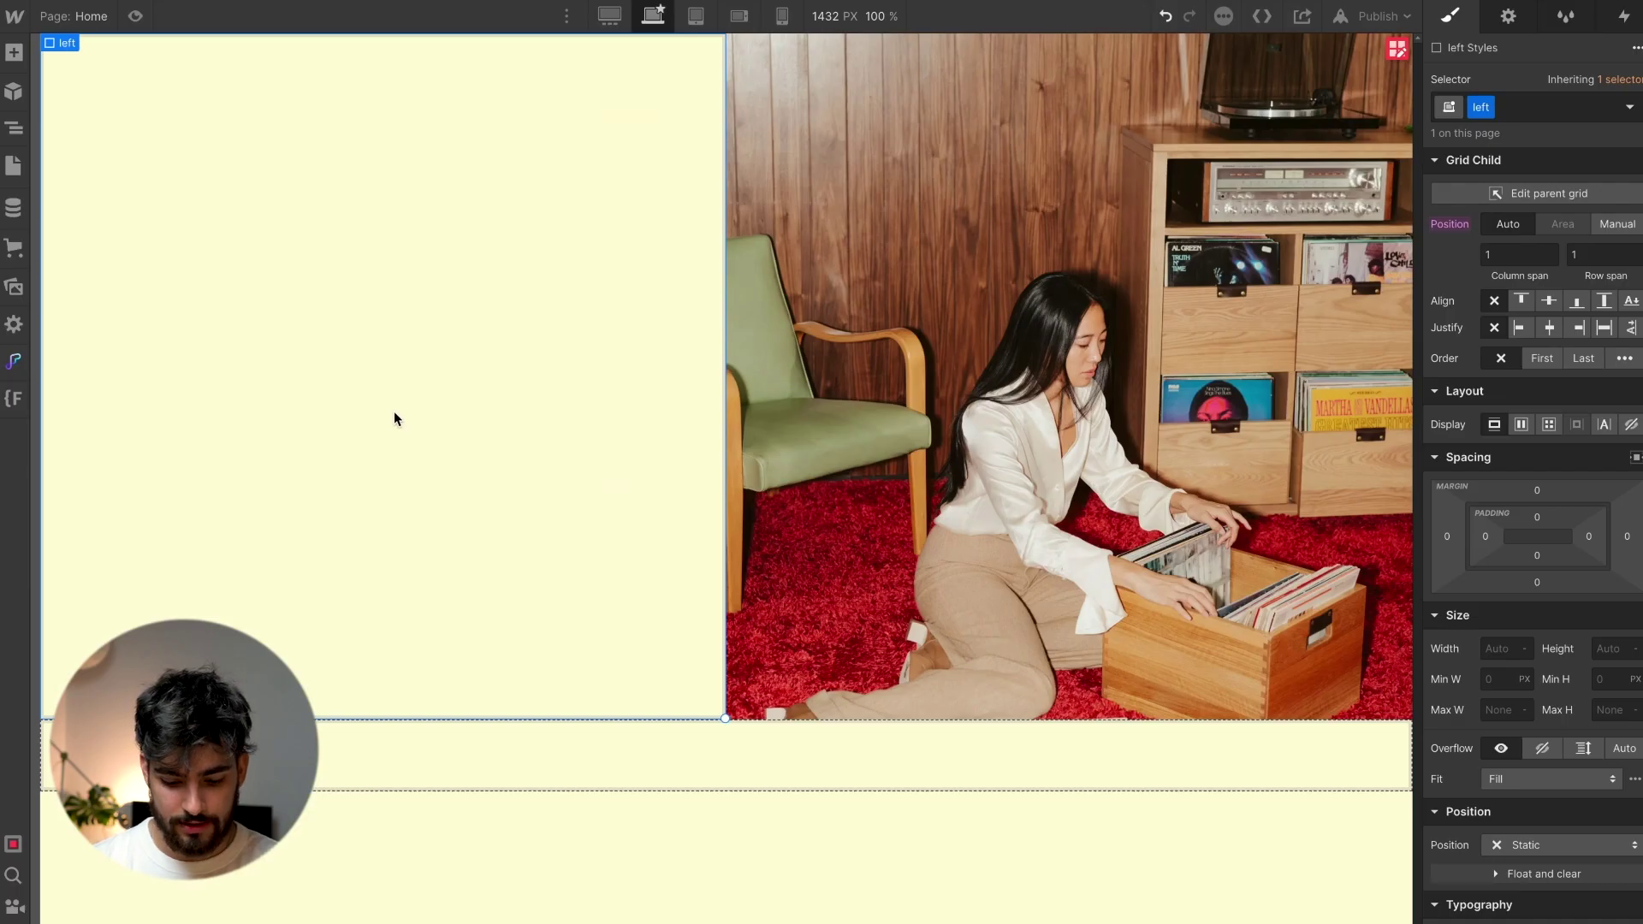
{"action": "key", "text": "super+e"}
{"action": "type", "text": "text"}
{"action": "key", "text": "Down"}
{"action": "key", "text": "Return"}
{"action": "key", "text": "super+d"}
{"action": "key", "text": "super+d"}
{"action": "key", "text": "super+d"}
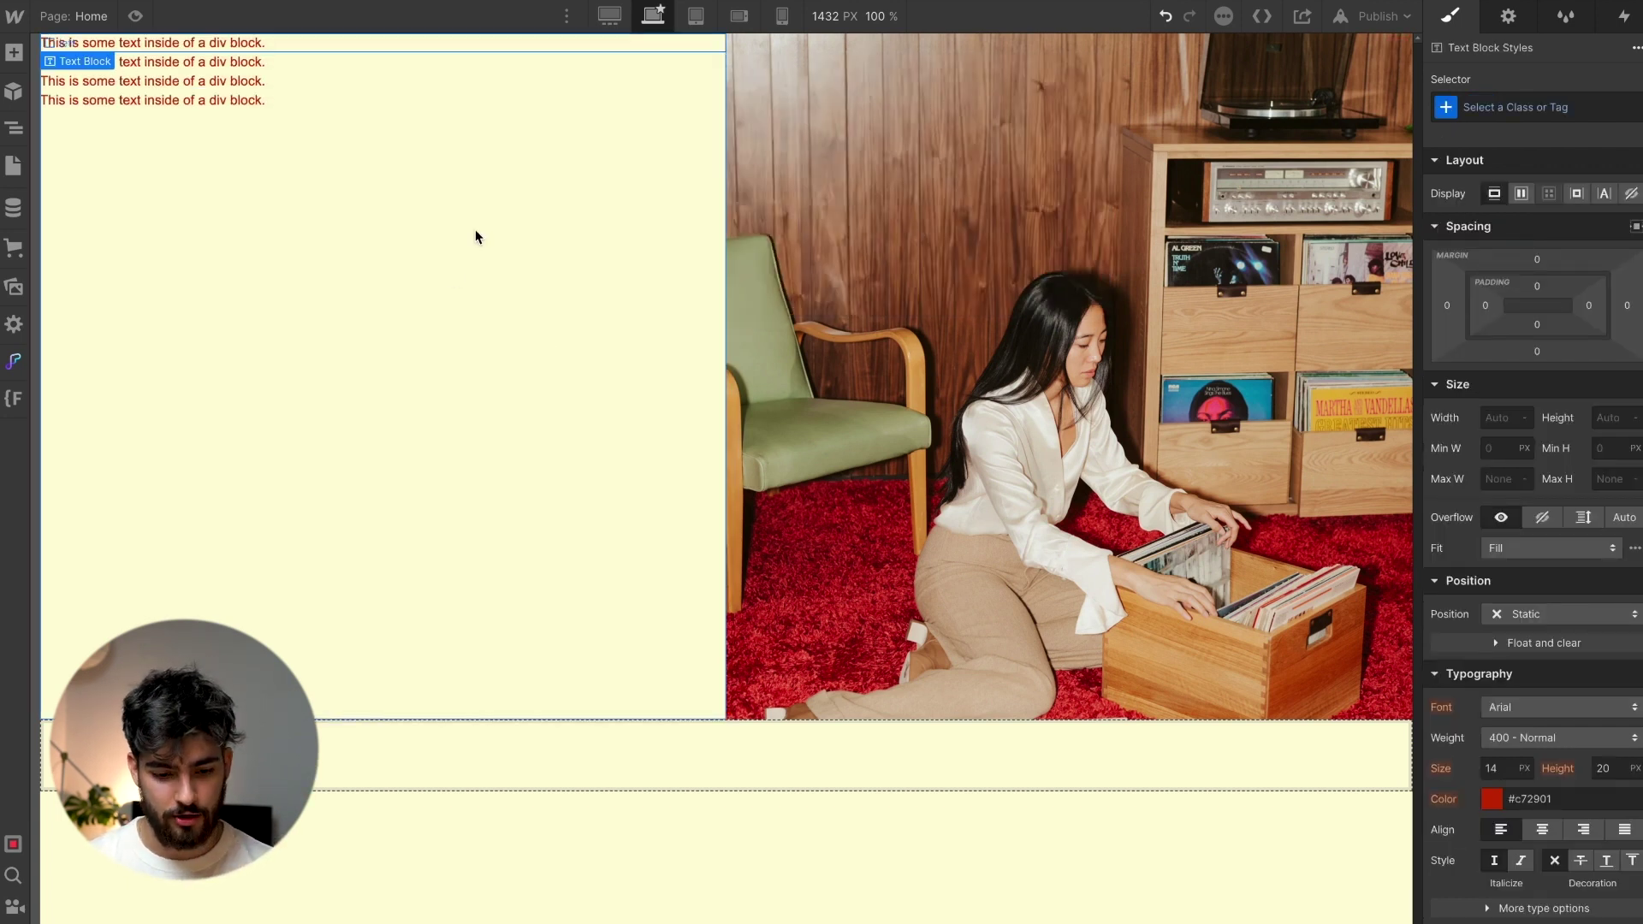
{"action": "key", "text": "super+z"}
{"action": "key", "text": "super+z"}
{"action": "key", "text": "super+z"}
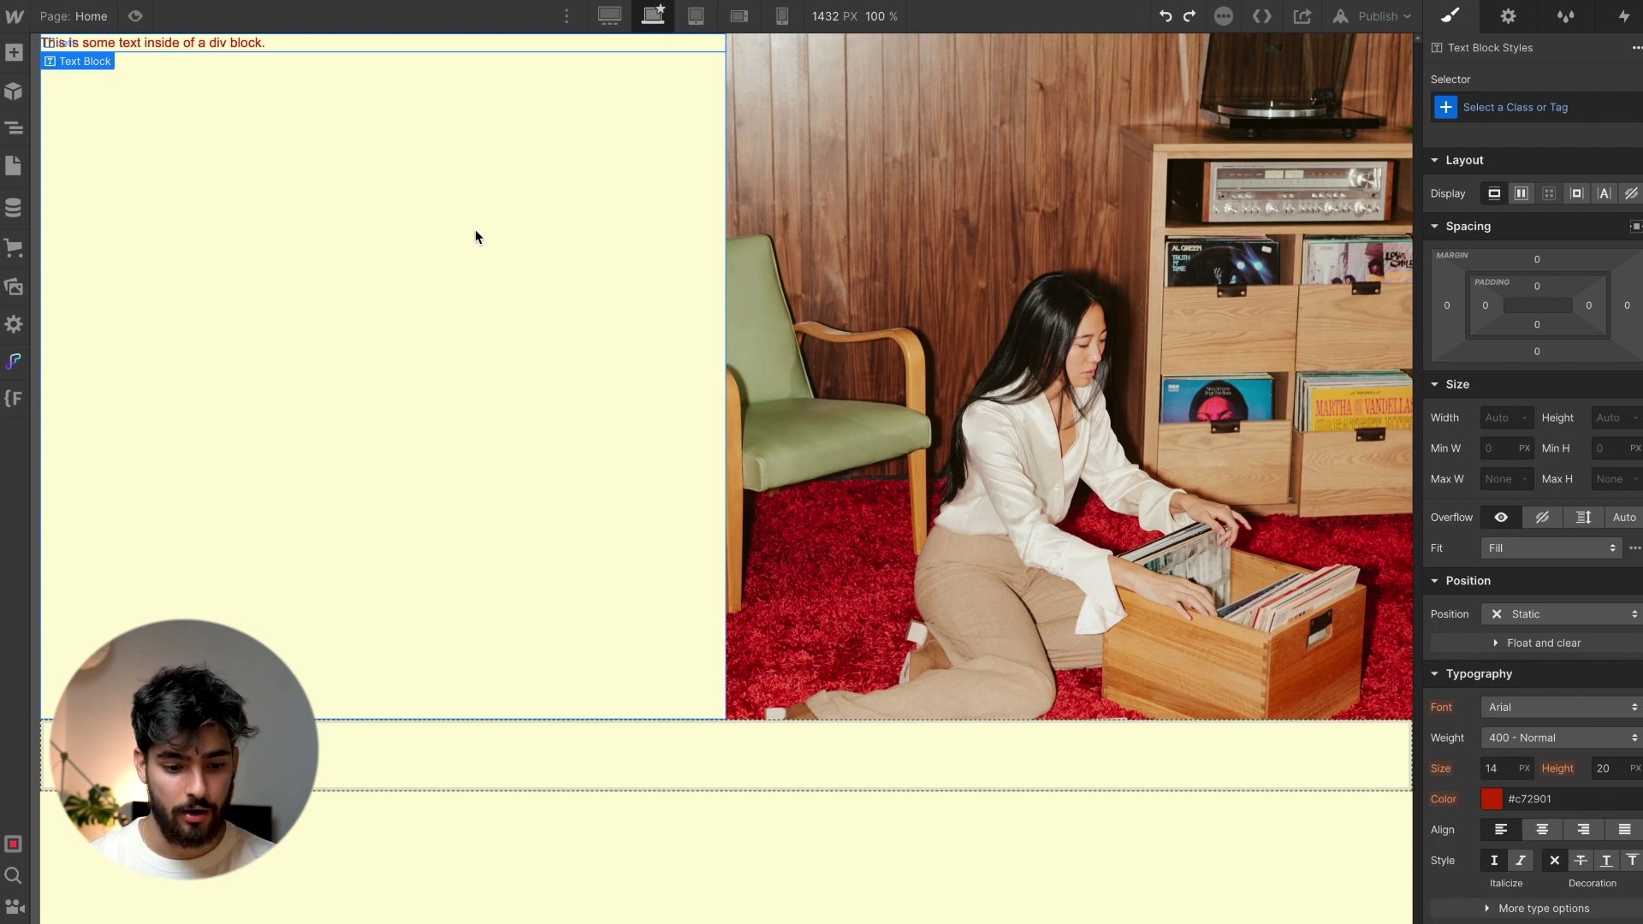
{"action": "key", "text": "super+z"}
Add a Grid inside the "left" block with two 1fr columns, one Auto row, and column and row gaps of 0 px
{"action": "left_click", "coordinate": [474, 229]}
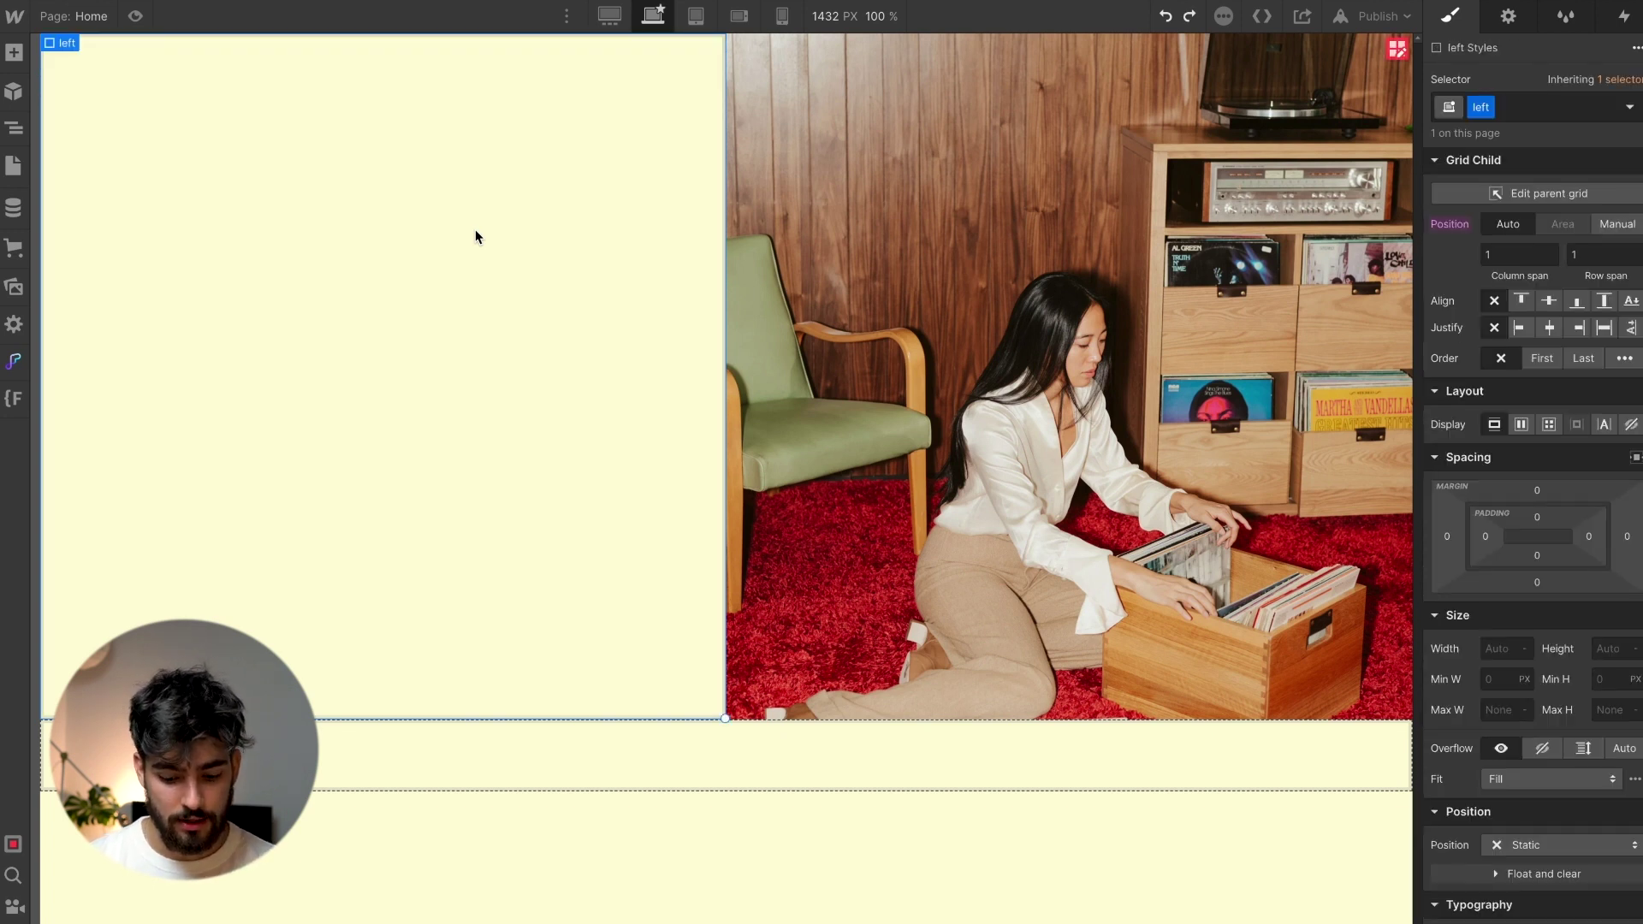
{"action": "key", "text": "super+k"}
{"action": "key", "text": "Return"}
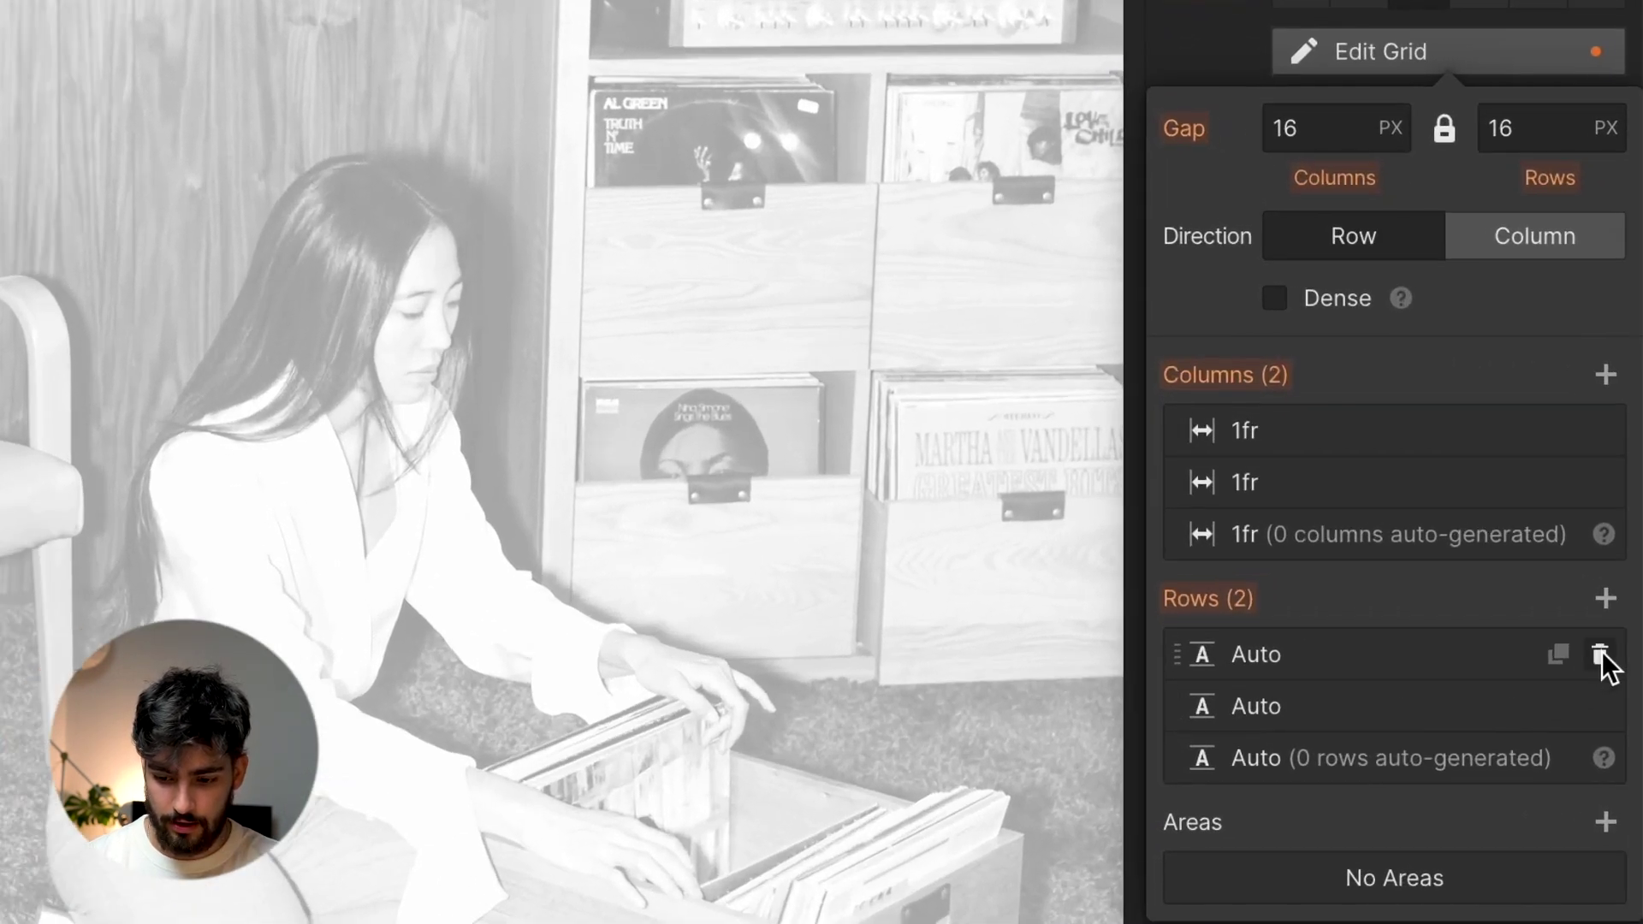
{"action": "left_click", "coordinate": [1600, 652]}
{"action": "left_click", "coordinate": [1334, 142]}
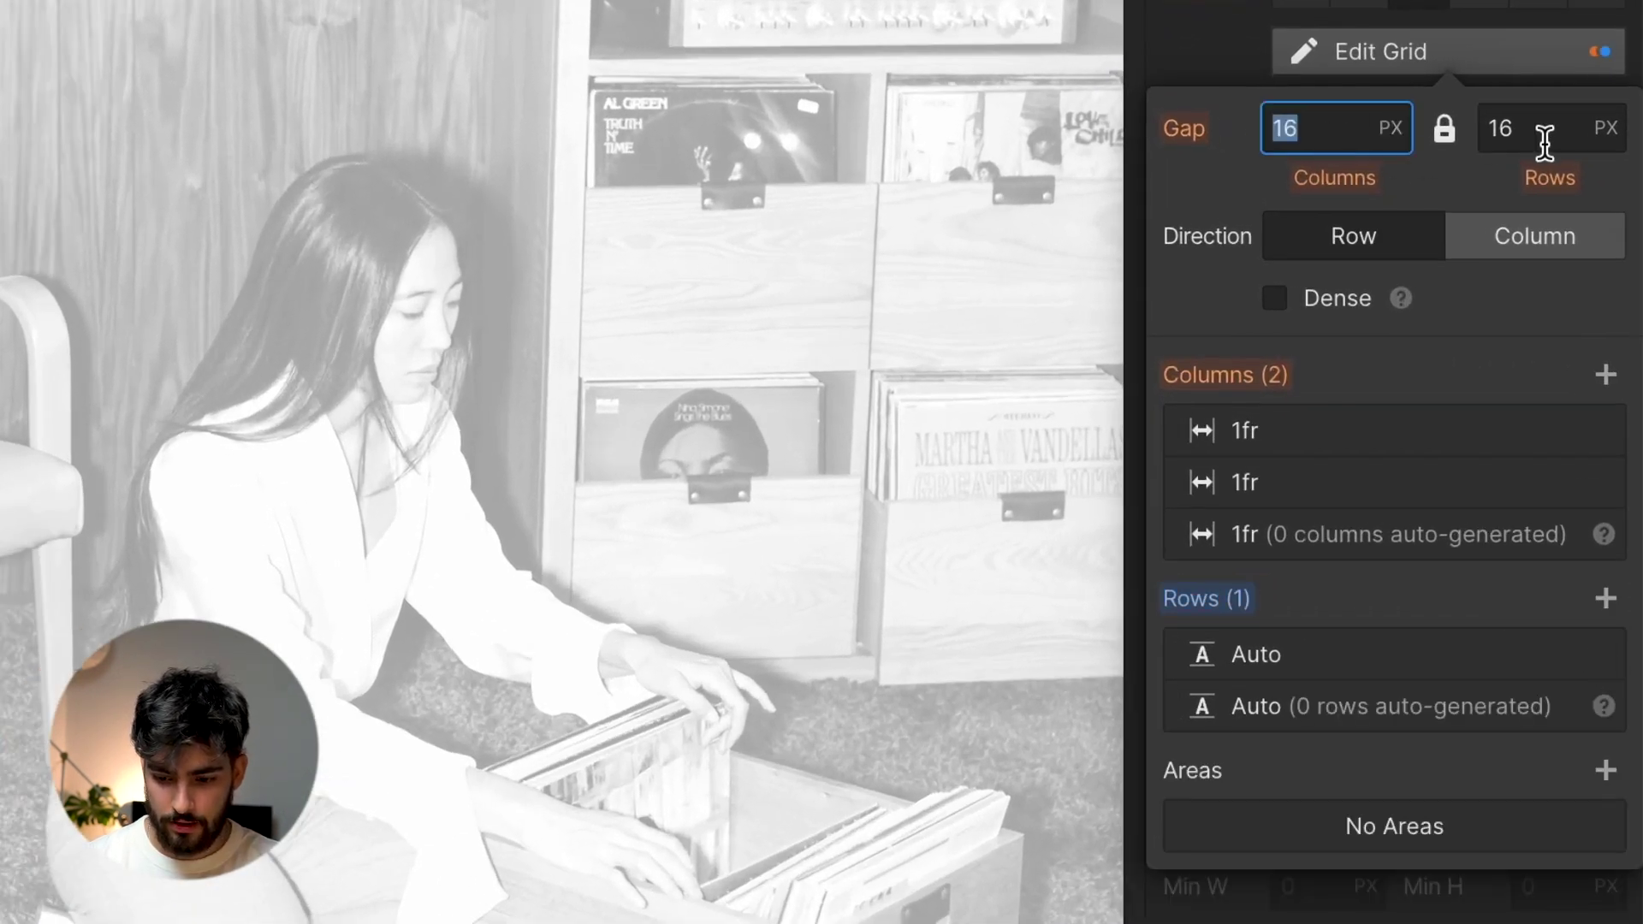
{"action": "type", "text": "0"}
{"action": "key", "text": "Tab"}
{"action": "type", "text": "0"}
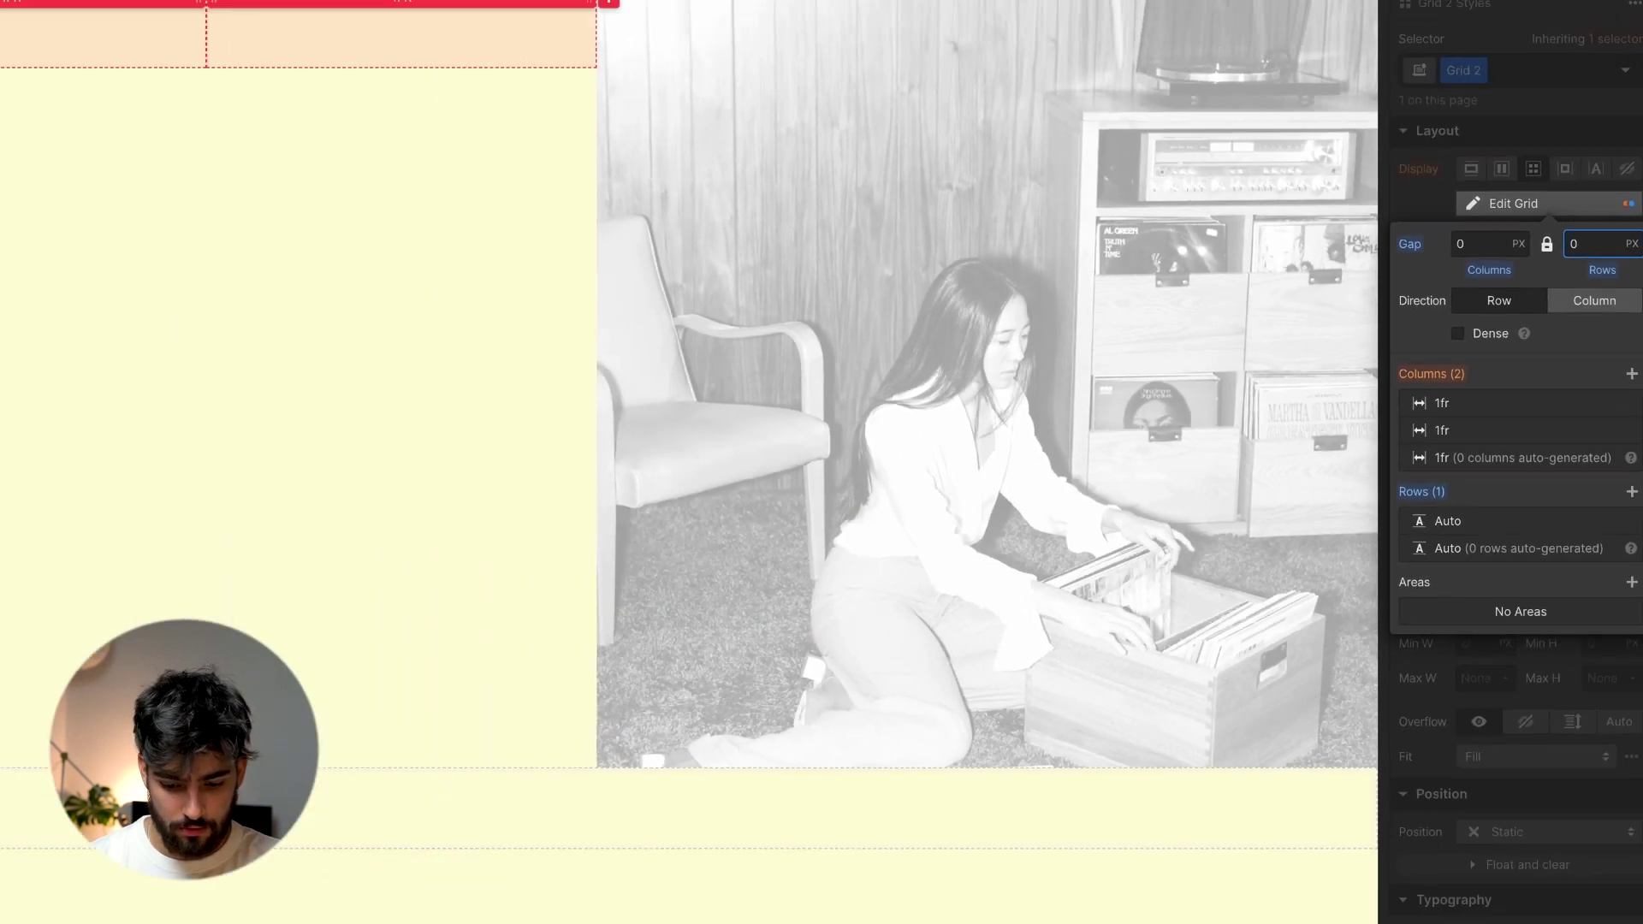
{"action": "left_click", "coordinate": [352, 53]}
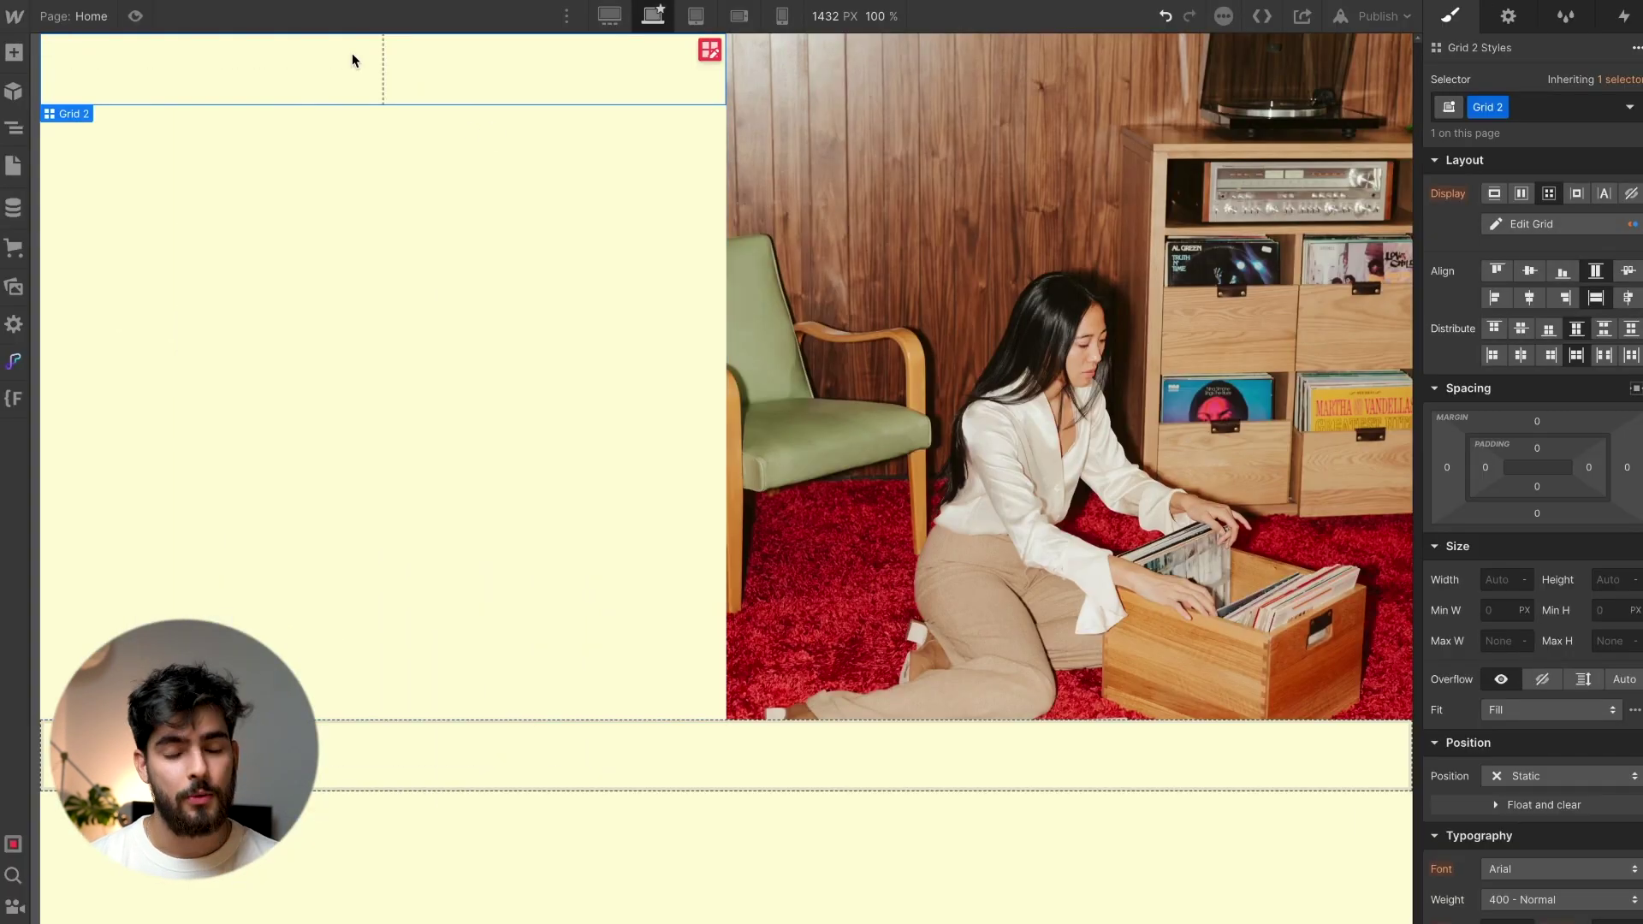
Insert a Text Block into the first column of the new grid in the "left" block
{"action": "key", "text": "ctrl+k"}
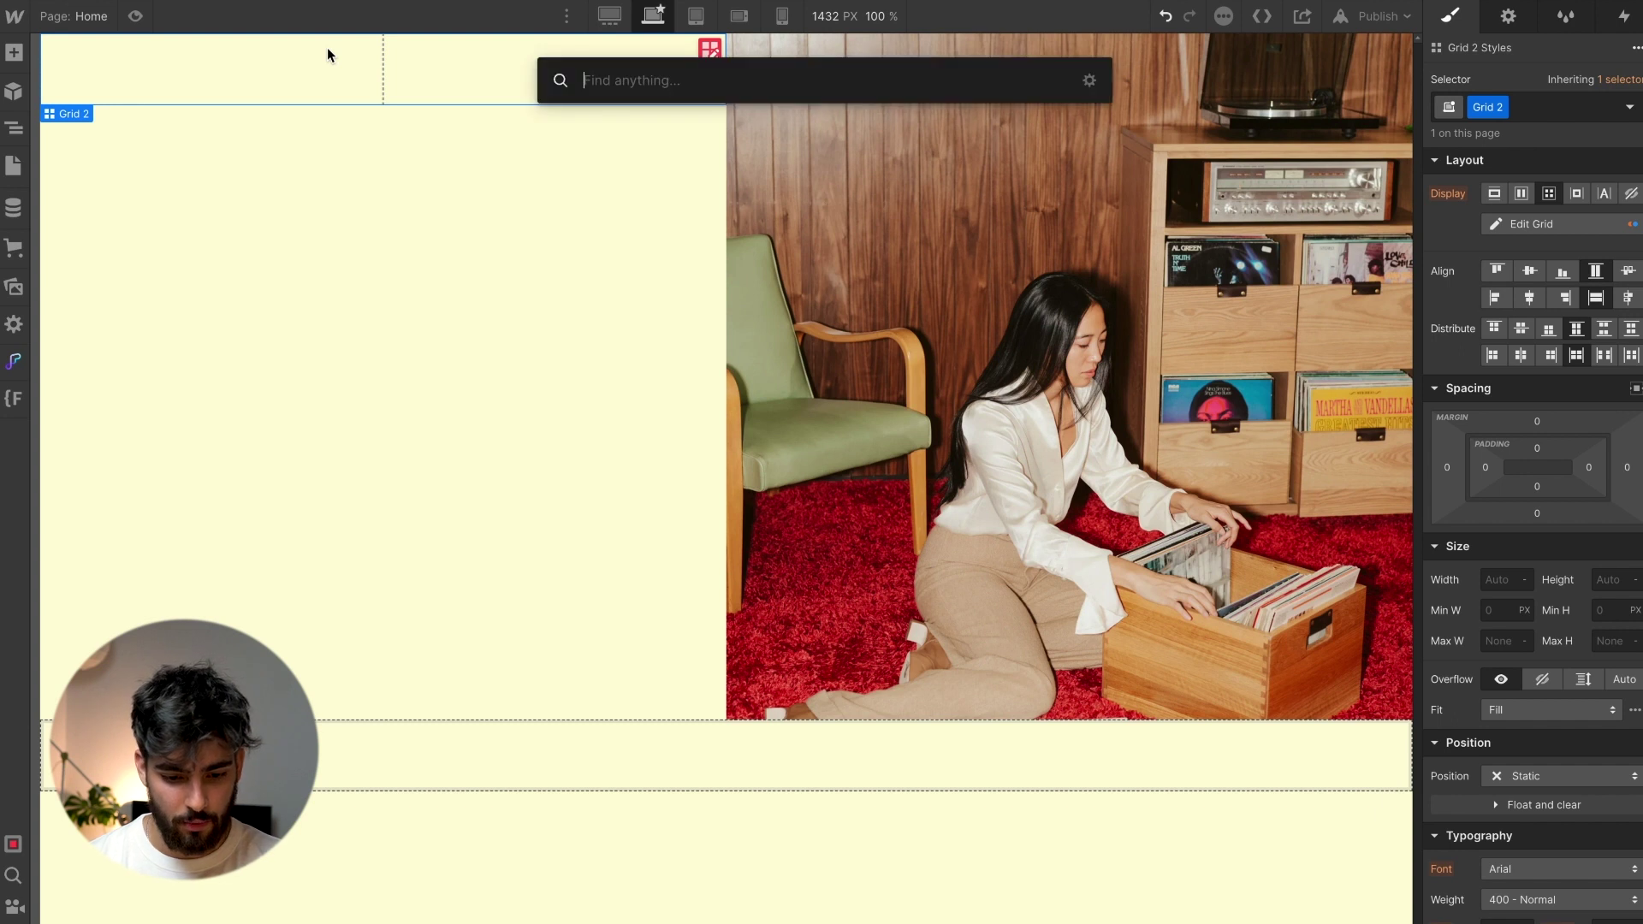
{"action": "type", "text": "text"}
{"action": "key", "text": "Down"}
{"action": "key", "text": "Return"}
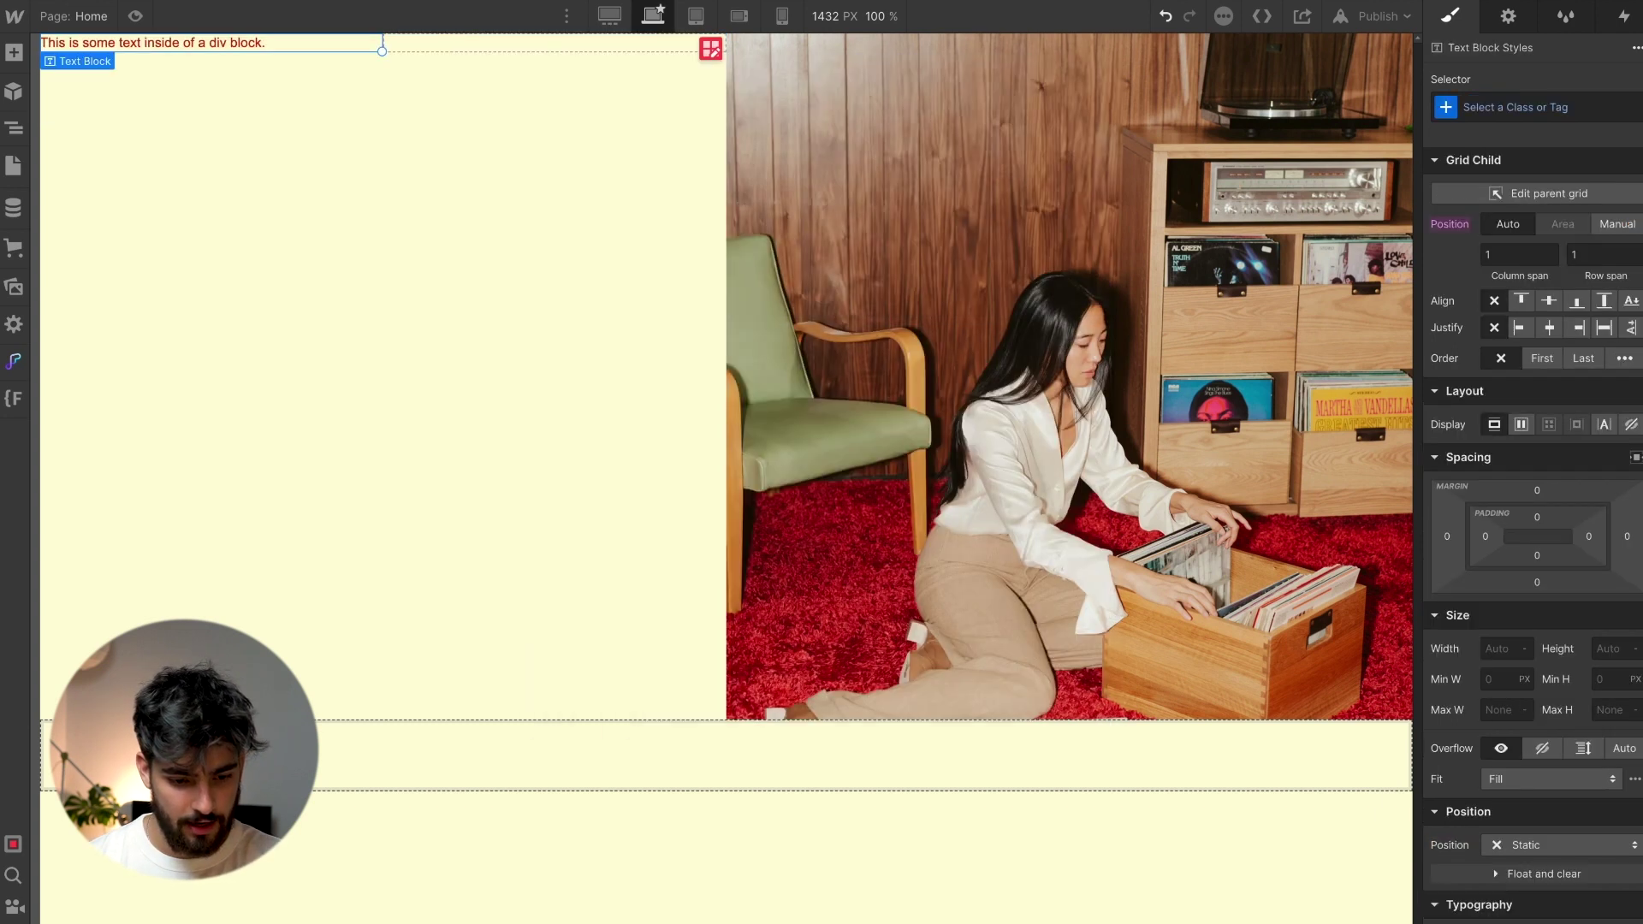
{"action": "left_click", "coordinate": [436, 47]}
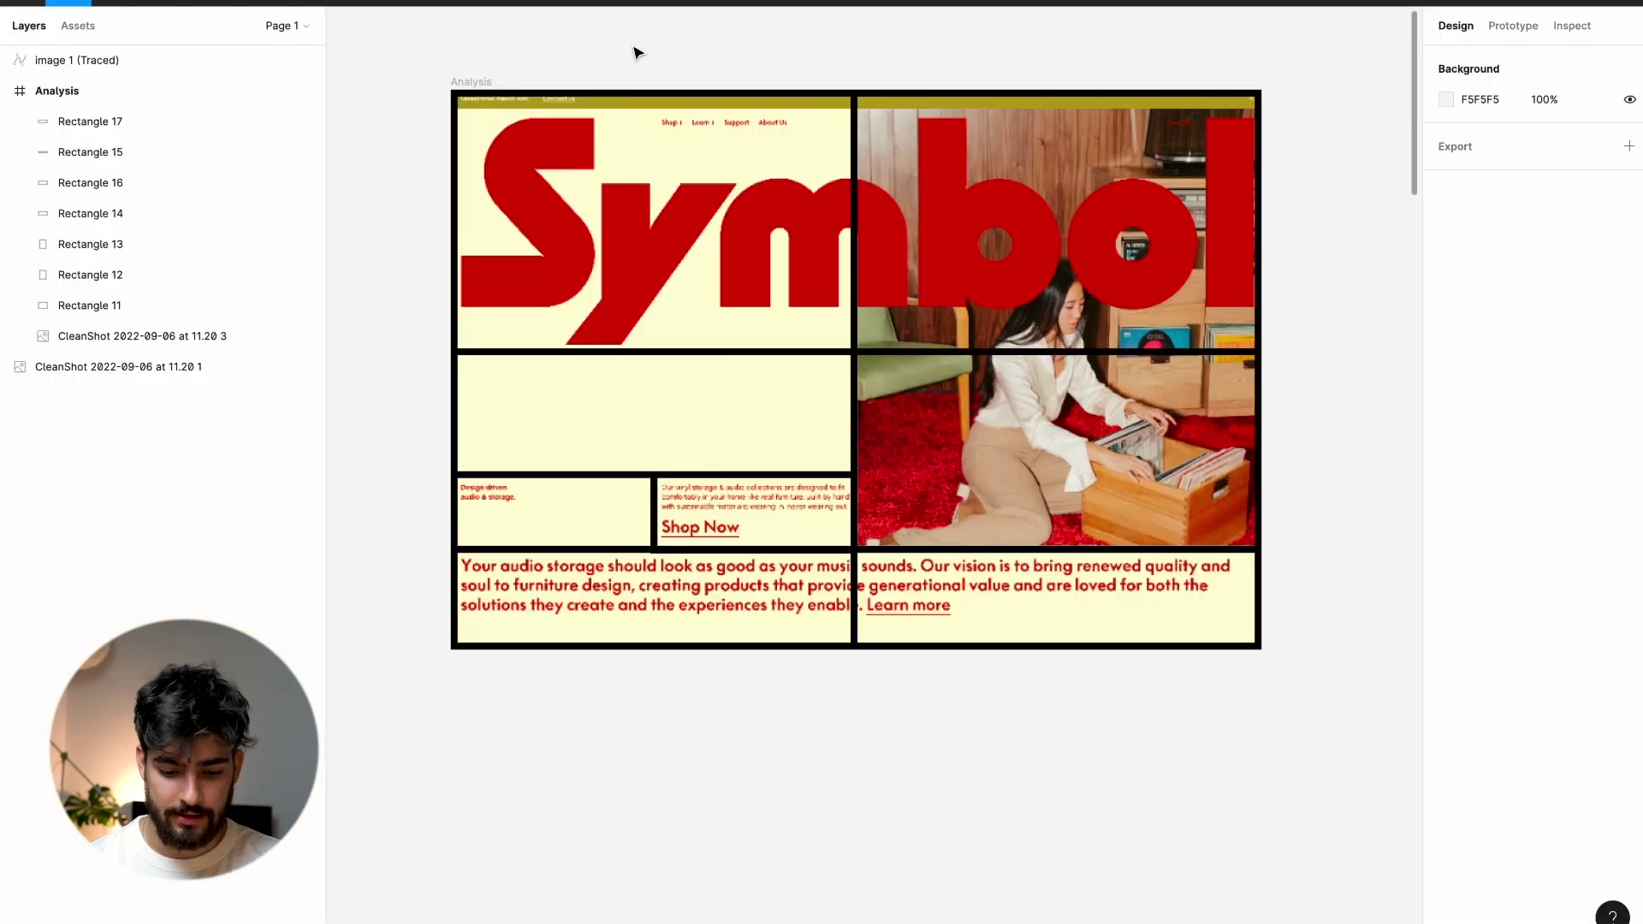
In Figma's Analysis frame, outline "Shop Now" with a copy of the text box's rectangle shrunk to about 181 × 37, and return to Webflow
{"action": "scroll", "coordinate": [775, 539], "scroll_direction": "up", "scroll_amount": 5}
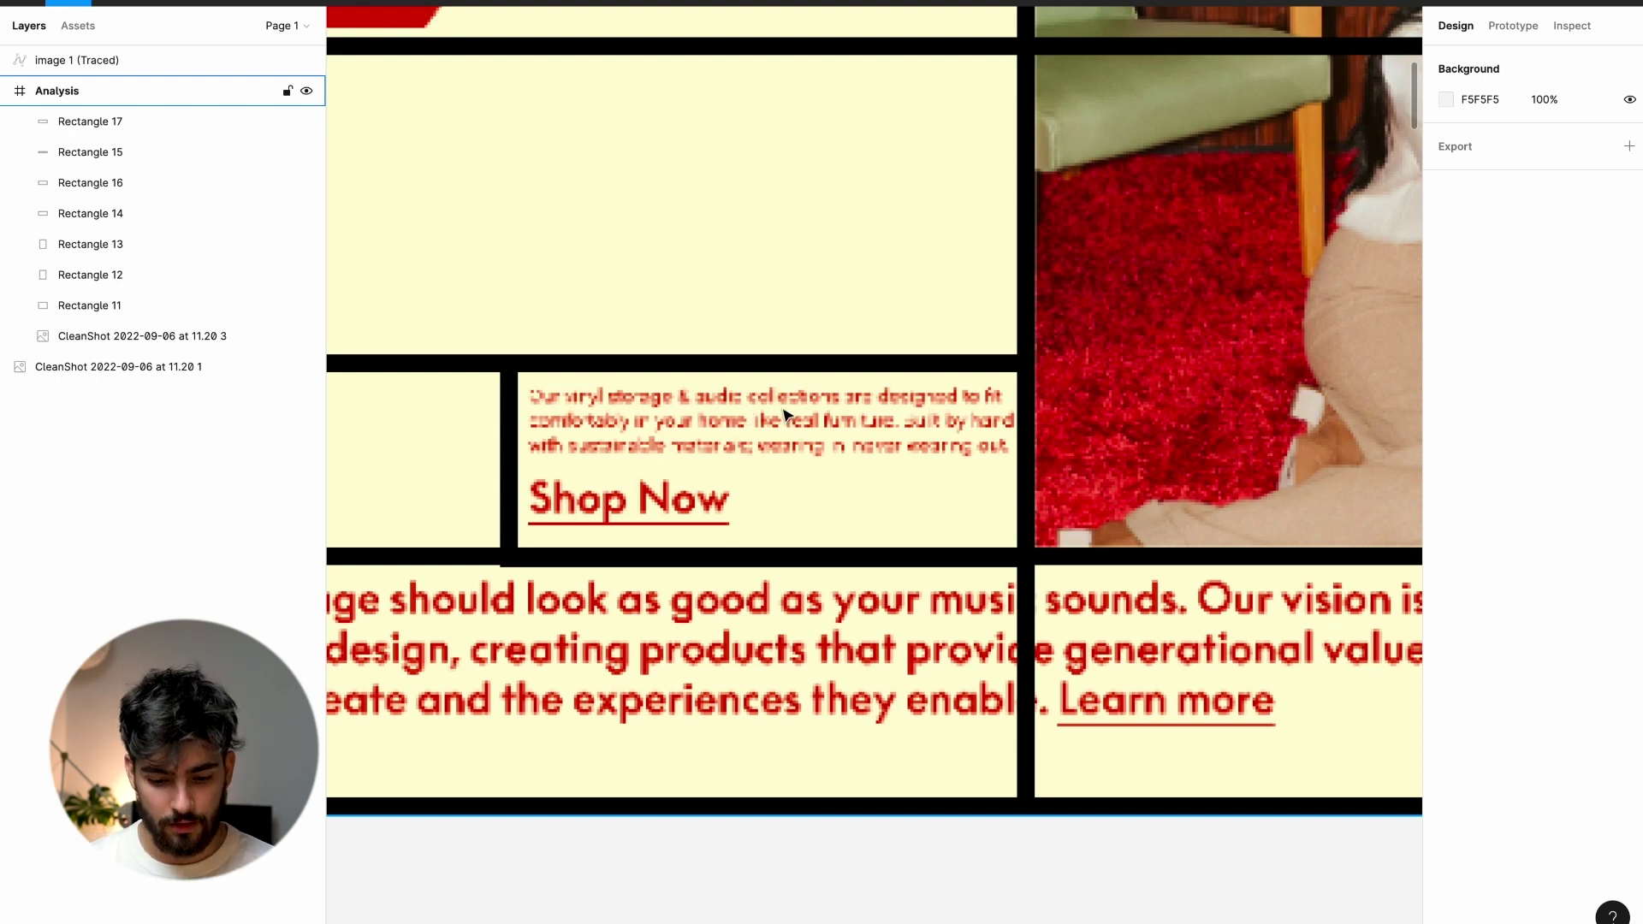
{"action": "scroll", "coordinate": [619, 451], "scroll_direction": "down", "scroll_amount": 3}
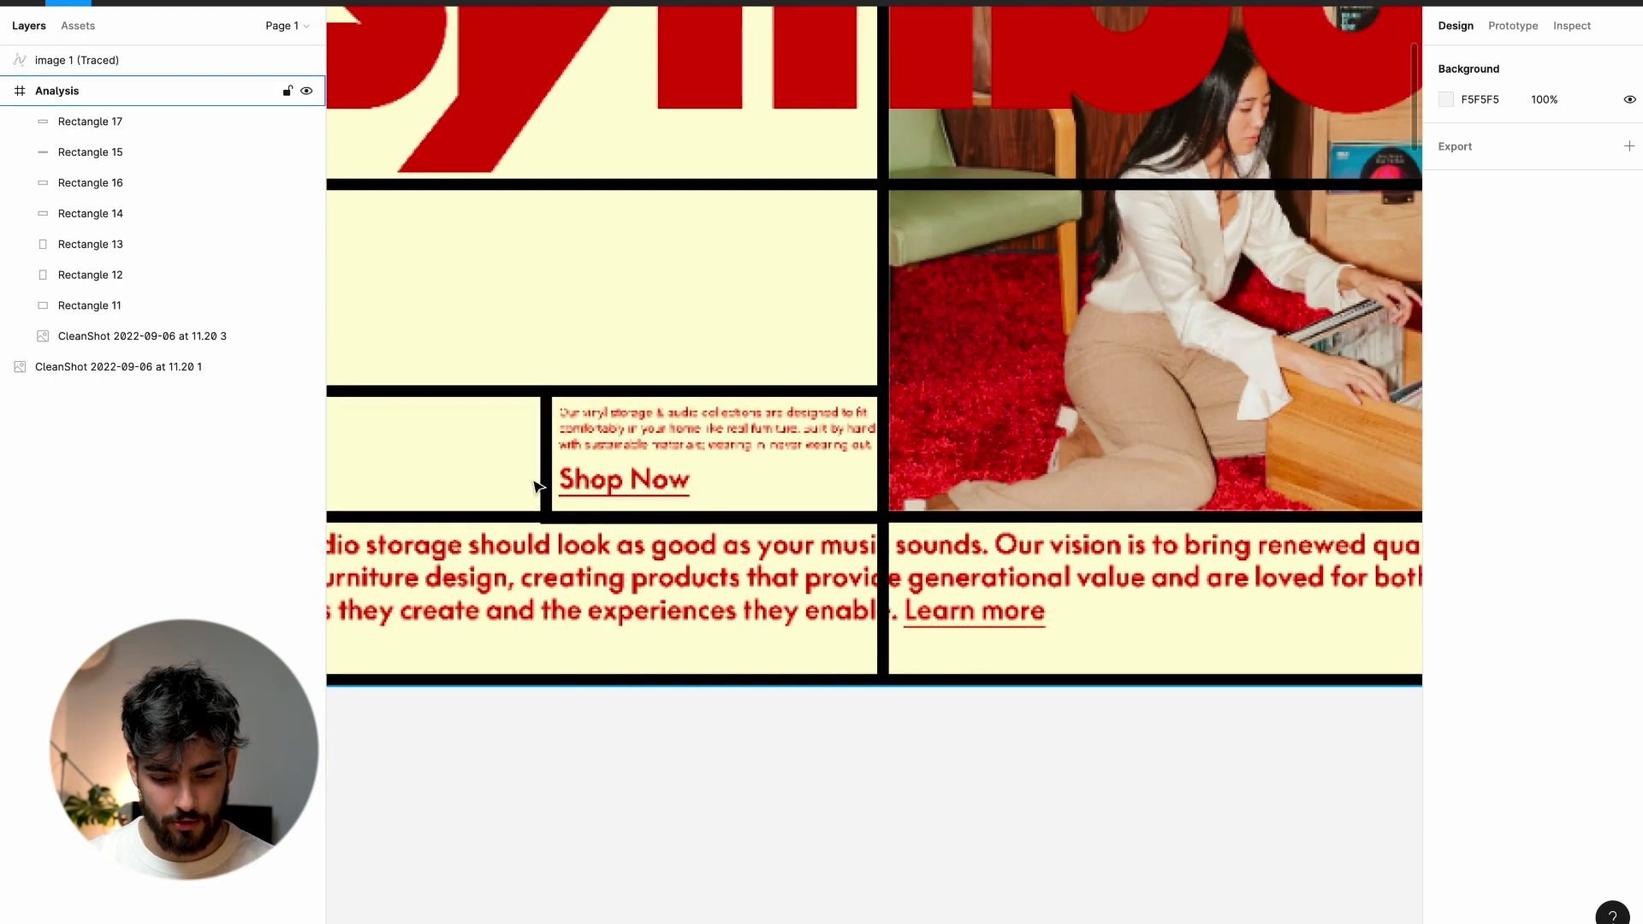
{"action": "left_click", "coordinate": [658, 421]}
{"action": "left_click_drag", "start_coordinate": [696, 386], "coordinate": [694, 426]}
{"action": "key", "text": "ctrl+z"}
{"action": "key", "text": "ctrl+v"}
{"action": "left_click_drag", "start_coordinate": [664, 389], "coordinate": [642, 450]}
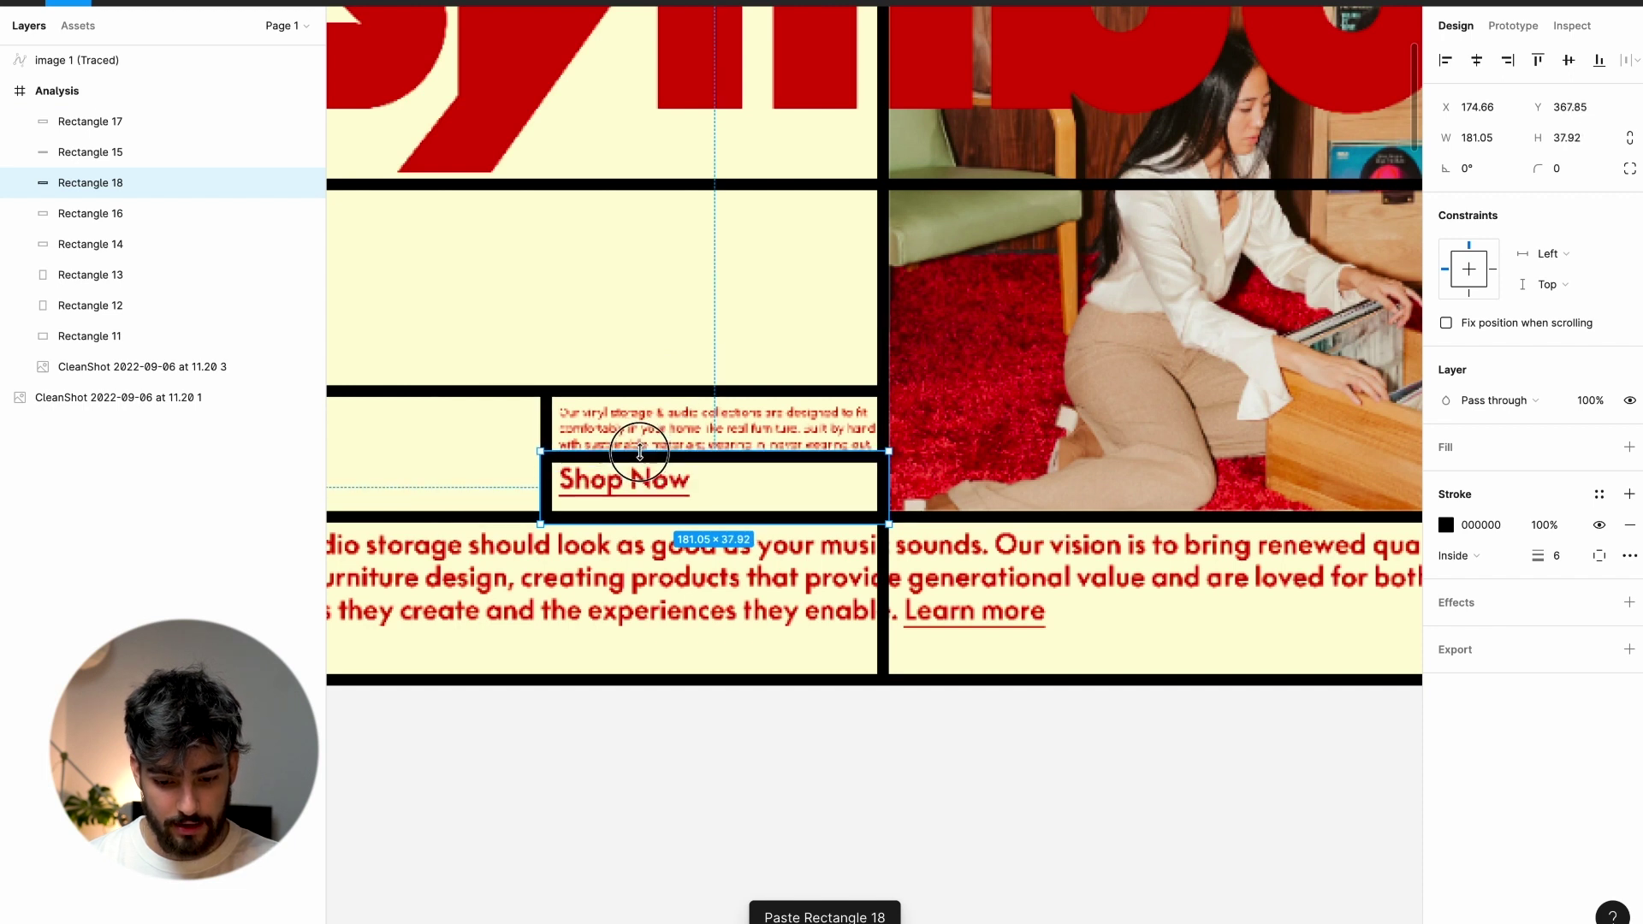
{"action": "scroll", "coordinate": [644, 457], "scroll_direction": "left", "scroll_amount": 4}
{"action": "scroll", "coordinate": [643, 458], "scroll_direction": "down", "scroll_amount": 1}
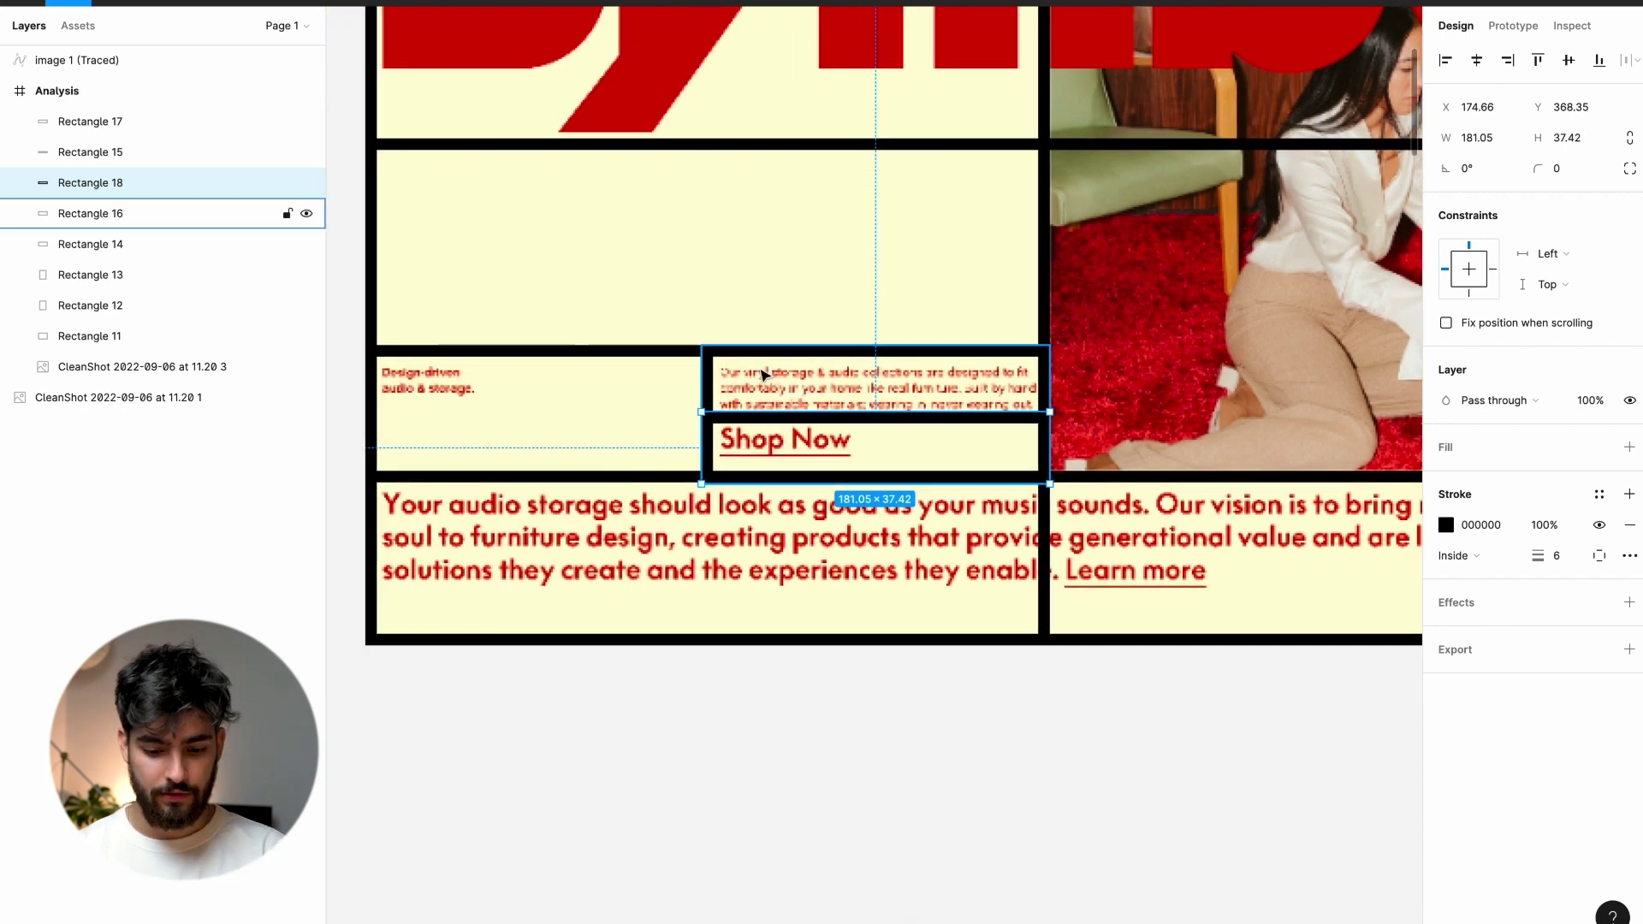
{"action": "key", "text": "alt+Tab"}
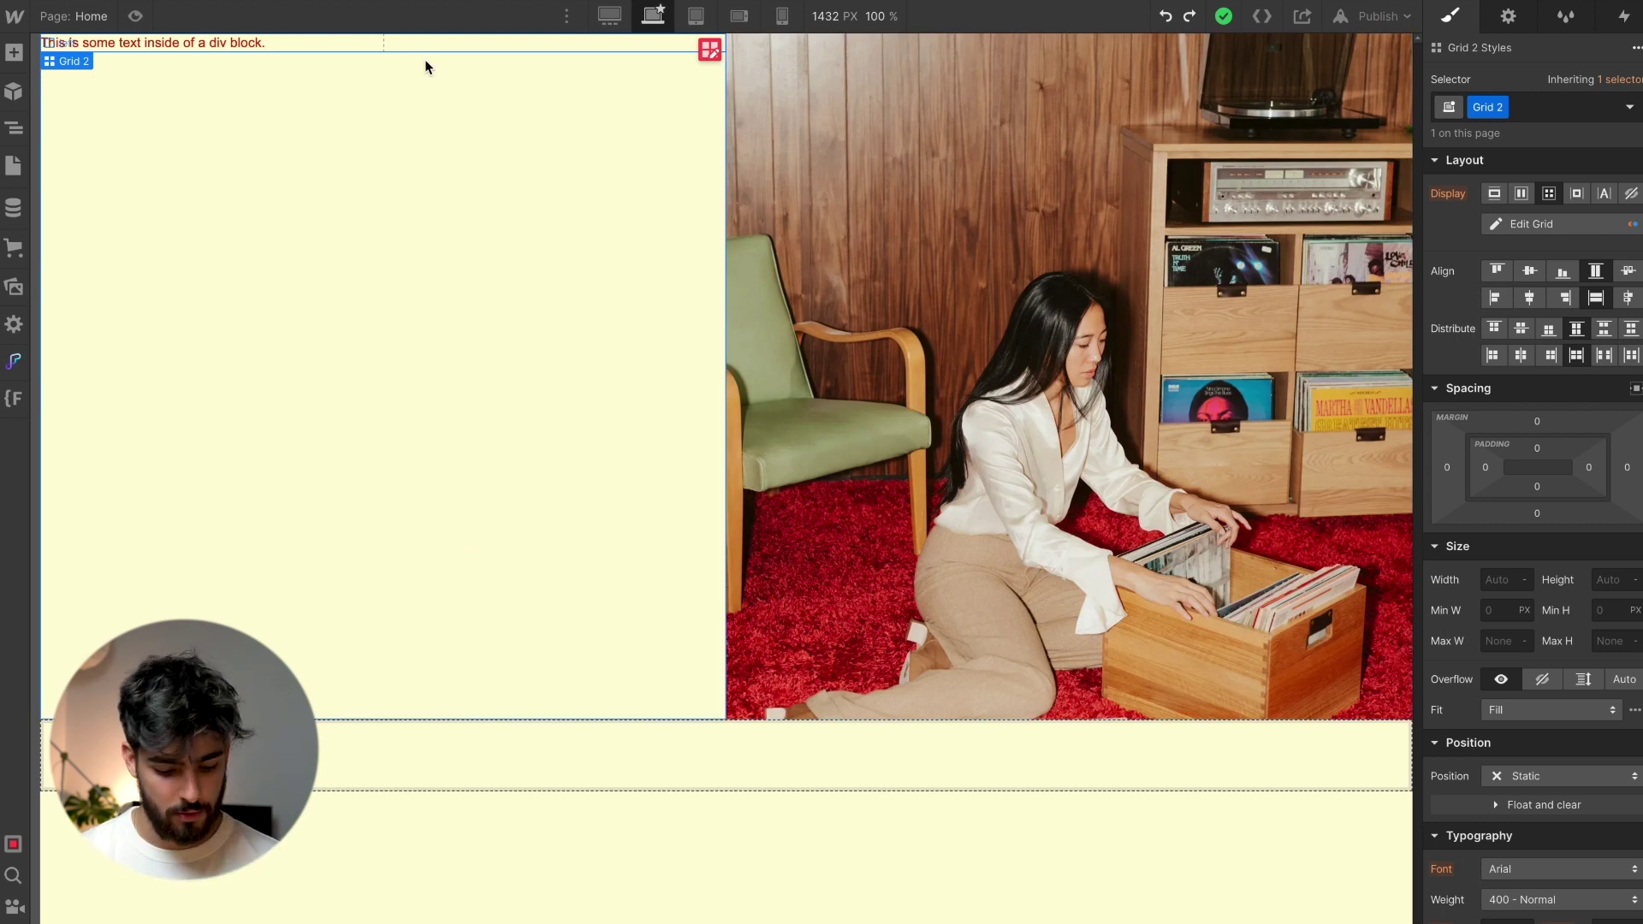
Turn on X-ray mode and rename the Grid 2 class to "left grid"
{"action": "key", "text": "super+shift+x"}
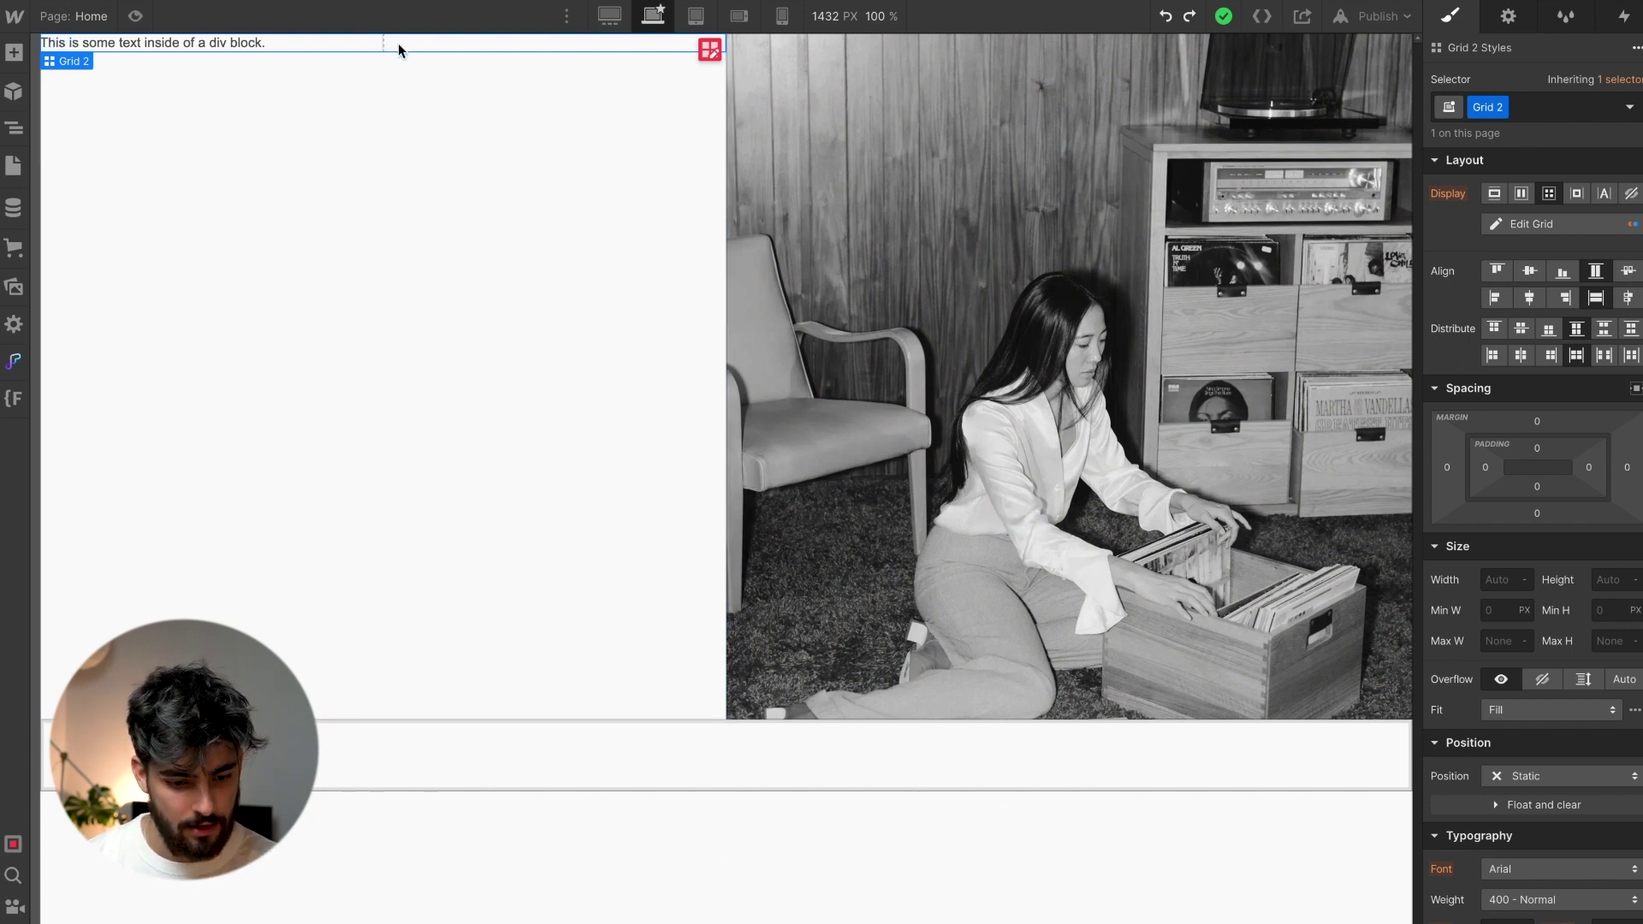
{"action": "left_click", "coordinate": [14, 122]}
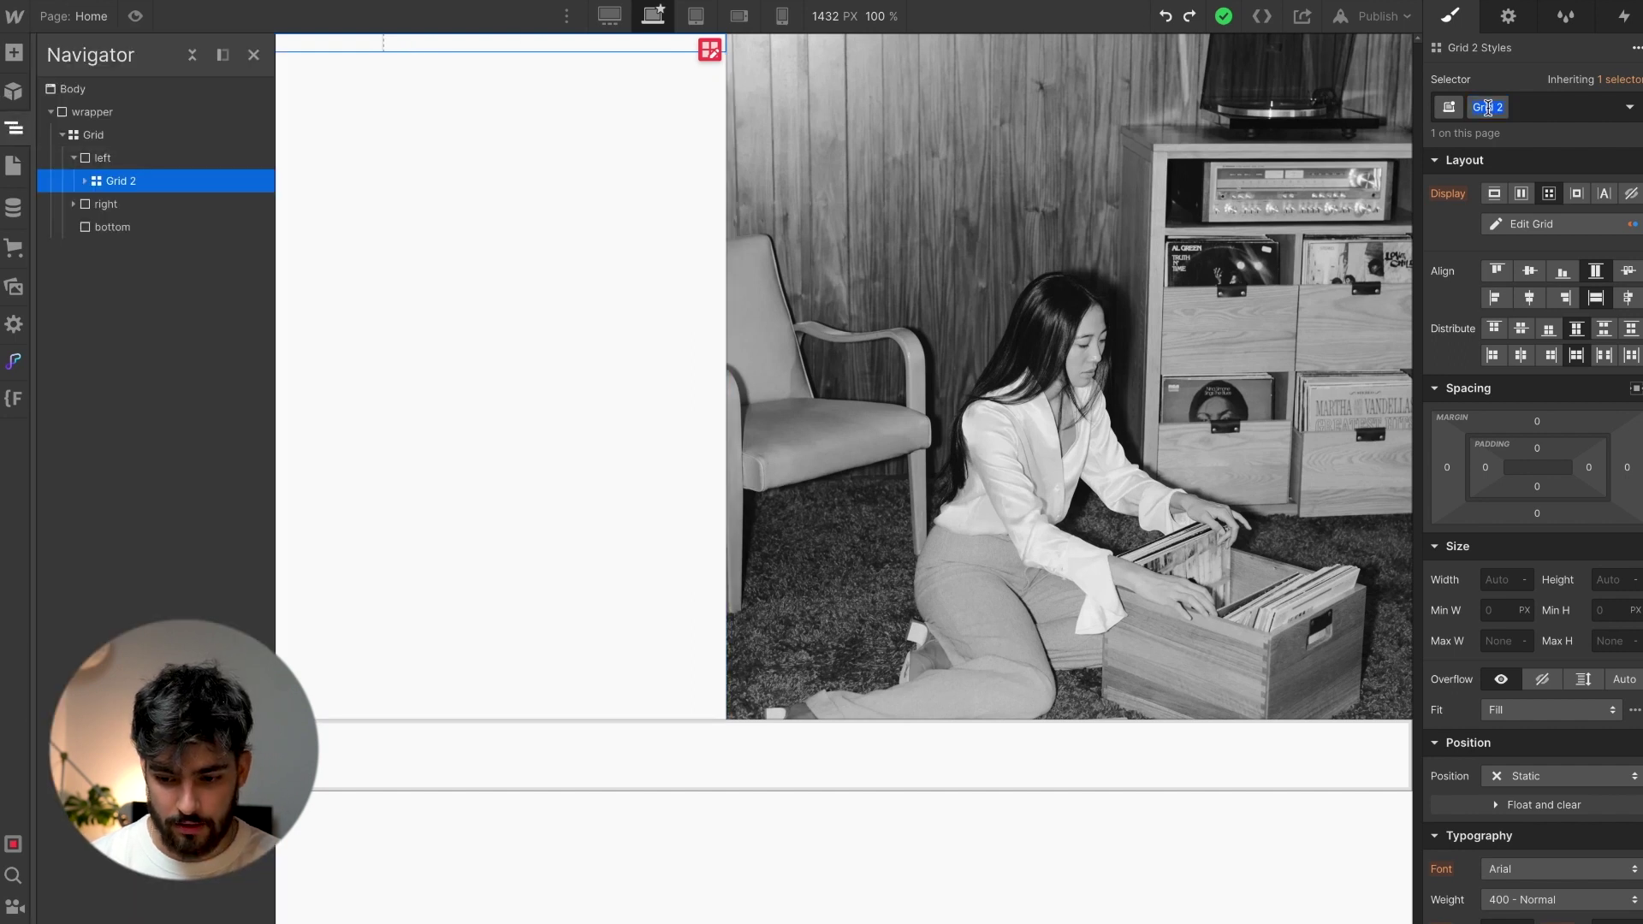
{"action": "type", "text": "left grid"}
{"action": "key", "text": "Return"}
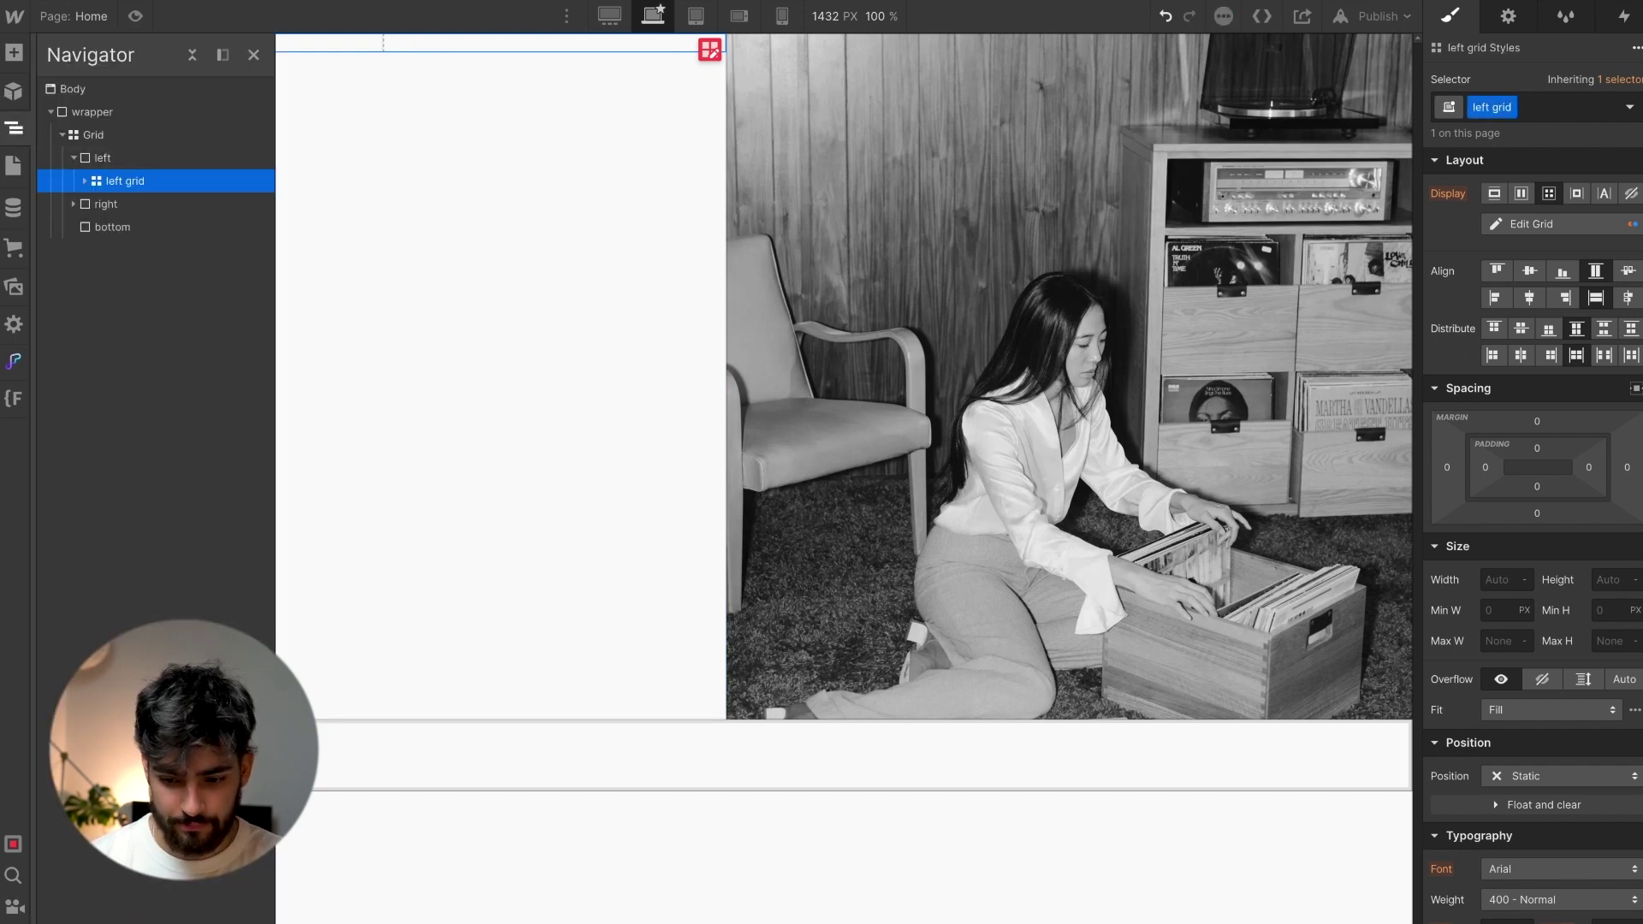
Add a Div Block in the second column of the left grid and insert a Text Block inside it
{"action": "left_click", "coordinate": [84, 180]}
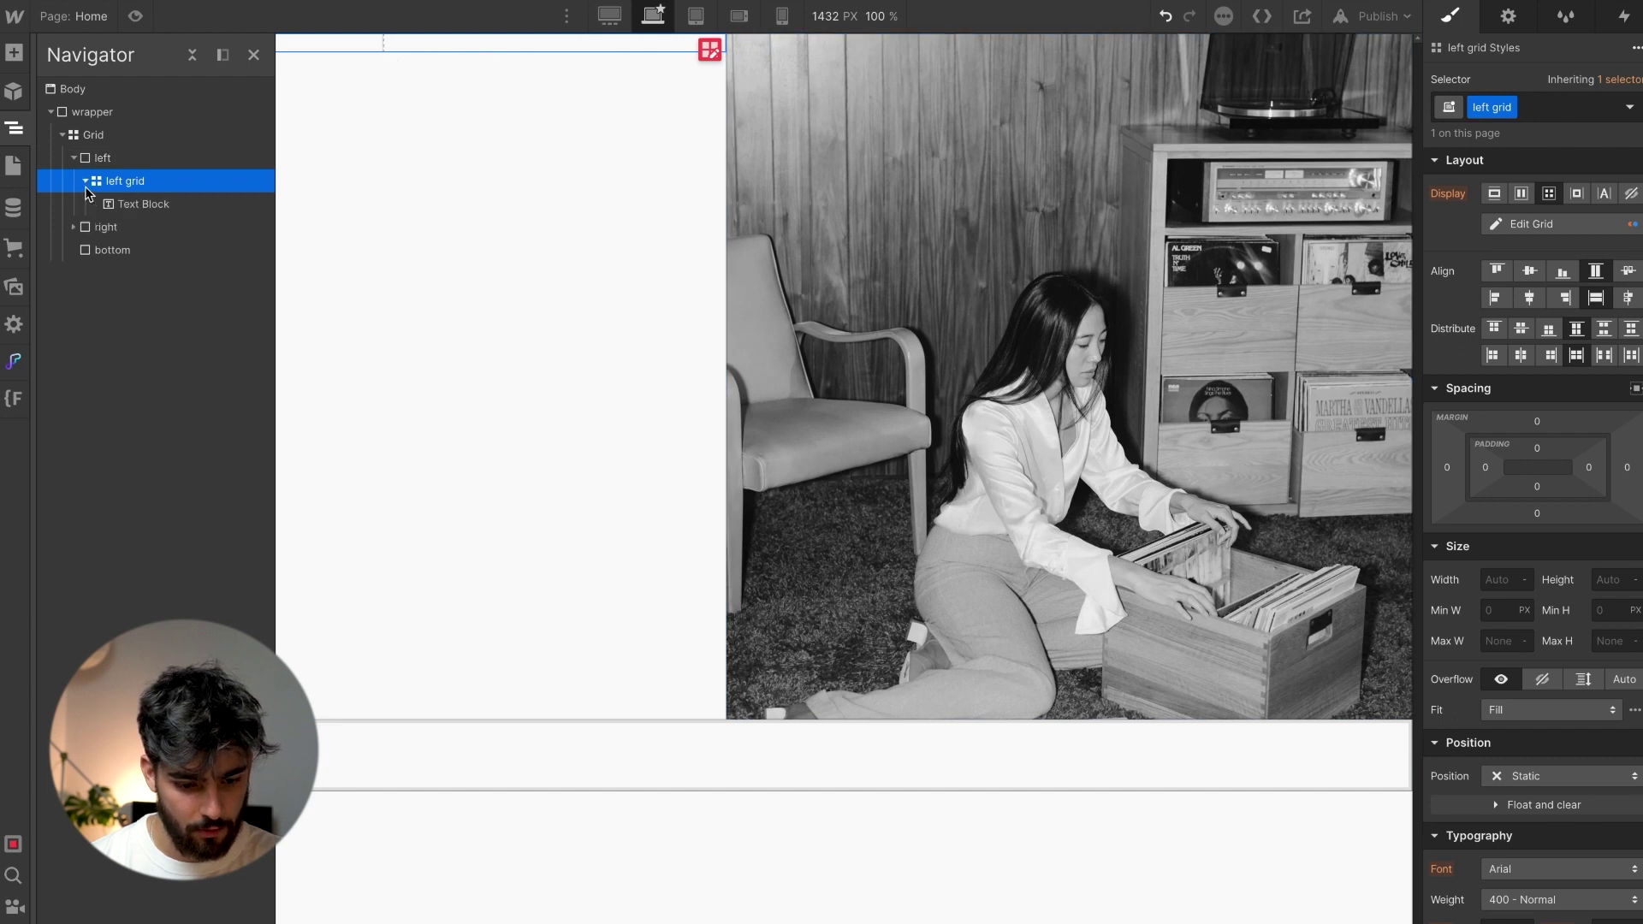
{"action": "left_click", "coordinate": [453, 51]}
{"action": "key", "text": "ctrl+k"}
{"action": "type", "text": "div"}
{"action": "key", "text": "Return"}
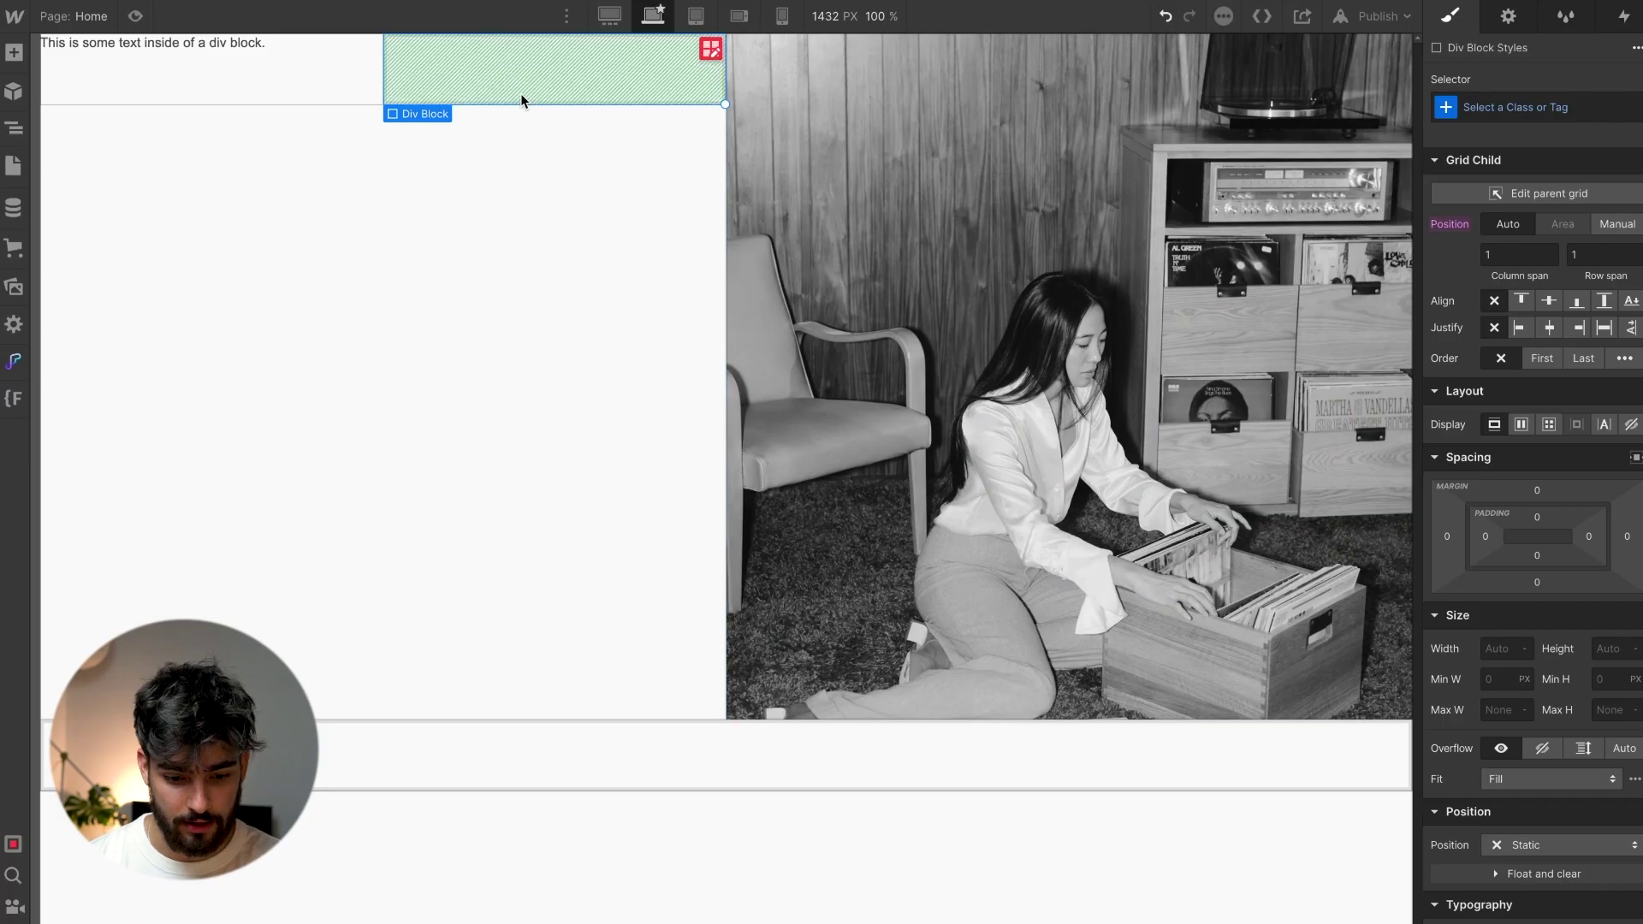
{"action": "key", "text": "ctrl+e"}
{"action": "type", "text": "text"}
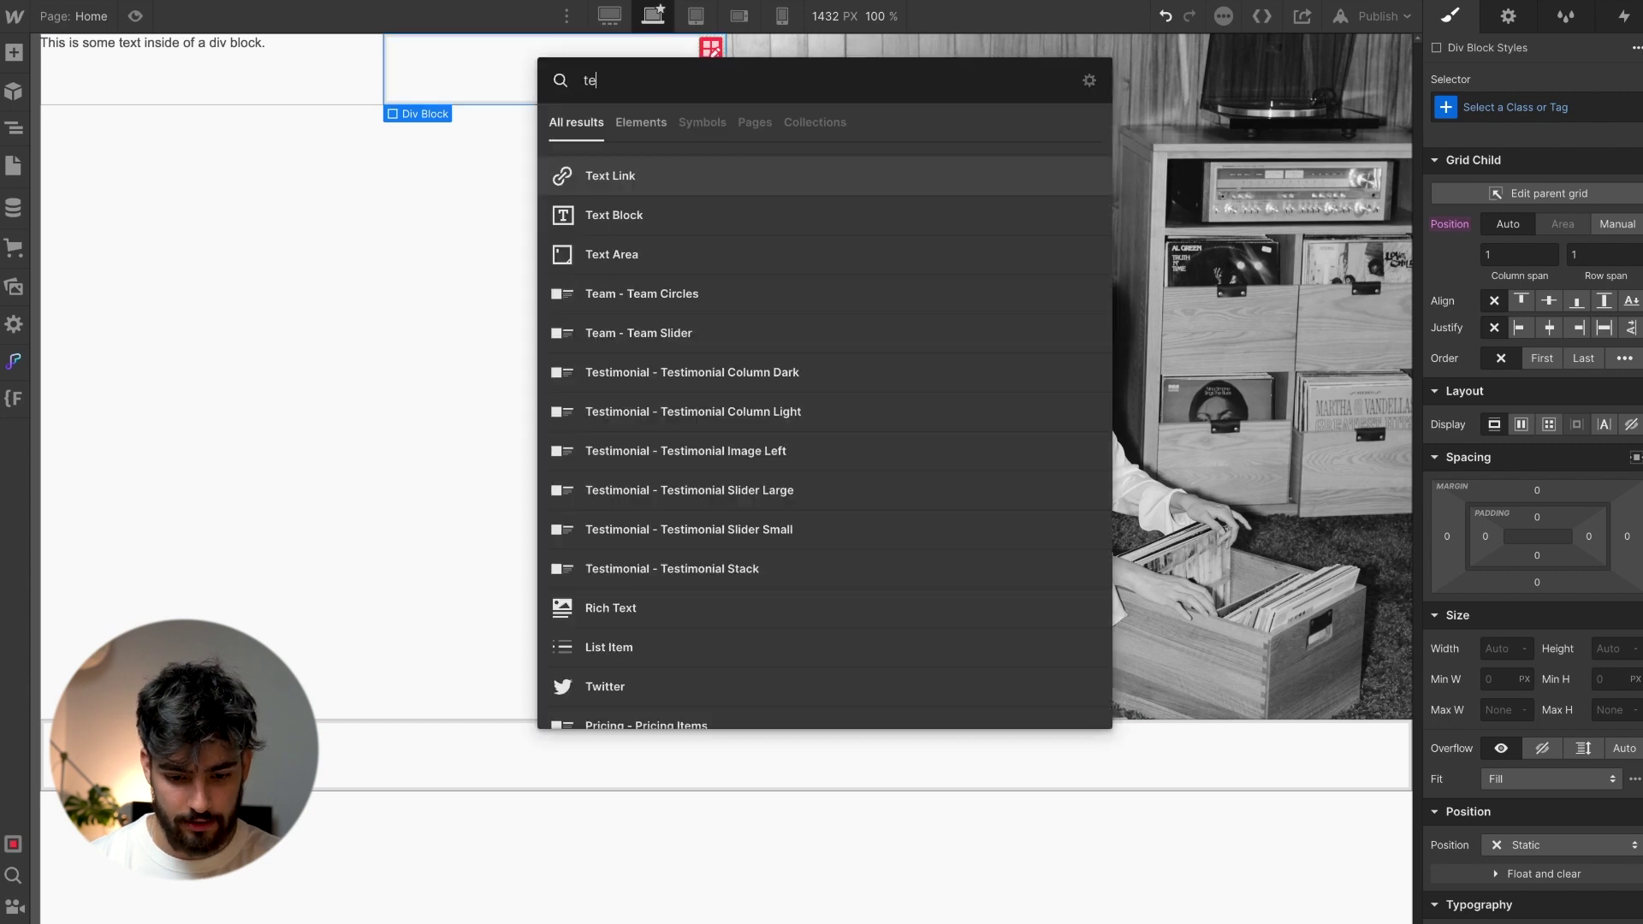
{"action": "key", "text": "Down"}
{"action": "key", "text": "Return"}
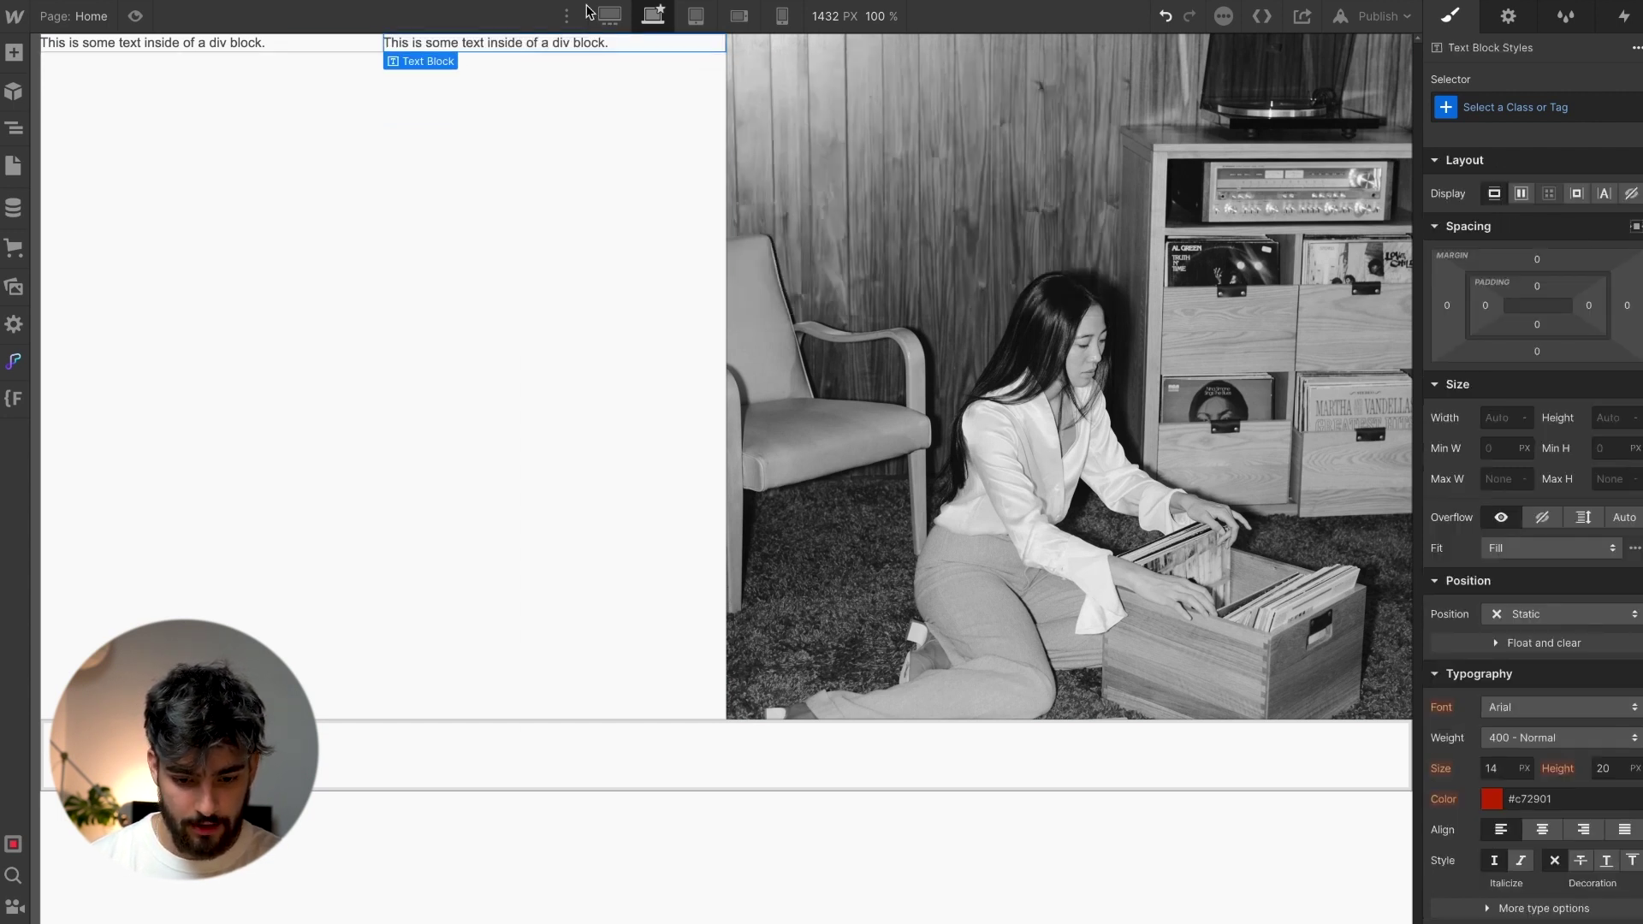
Add a Text Link below the second column's Text Block and change its label to "Shop Now"
{"action": "key", "text": "ctrl+e"}
{"action": "type", "text": "lin"}
{"action": "key", "text": "Down"}
{"action": "key", "text": "Return"}
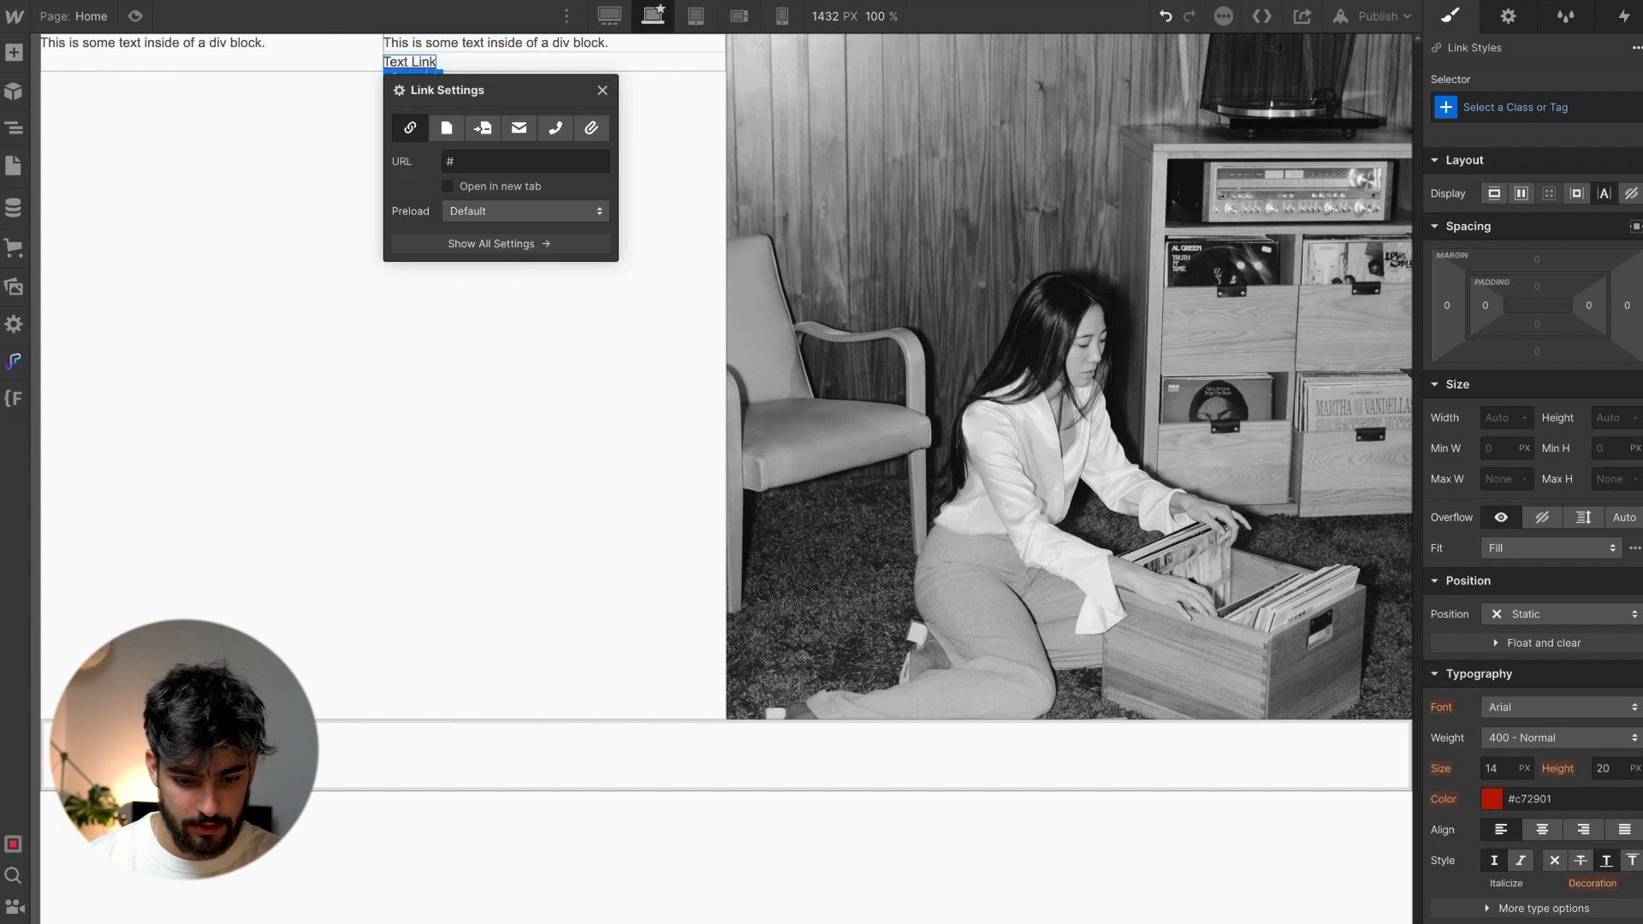
{"action": "double_click", "coordinate": [411, 62]}
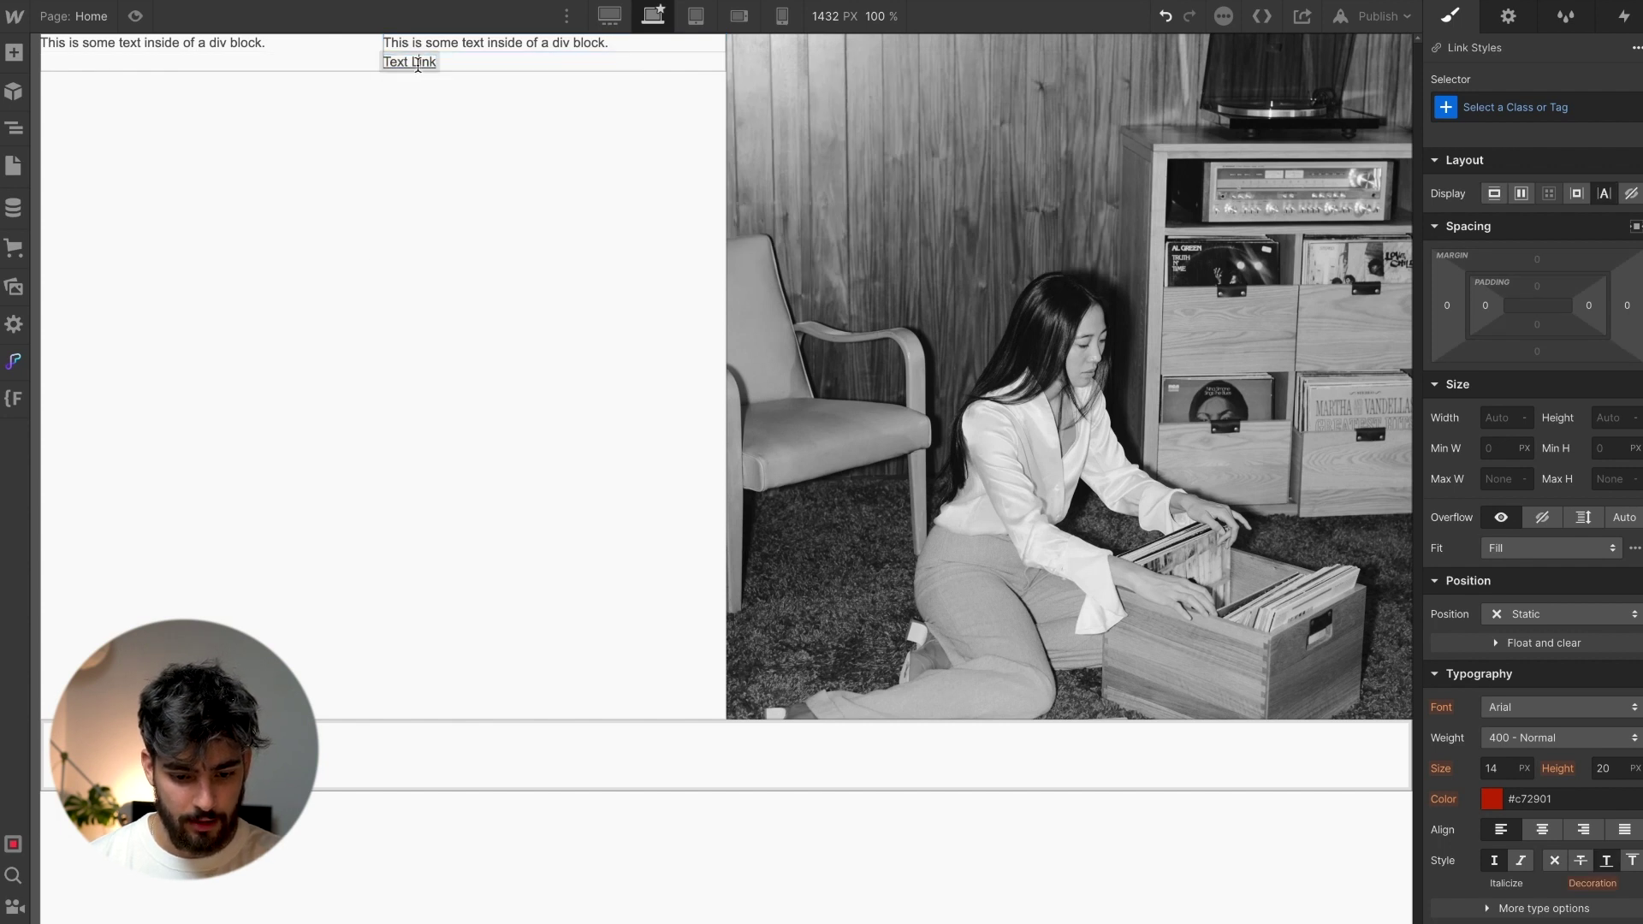
{"action": "type", "text": "Shop Now"}
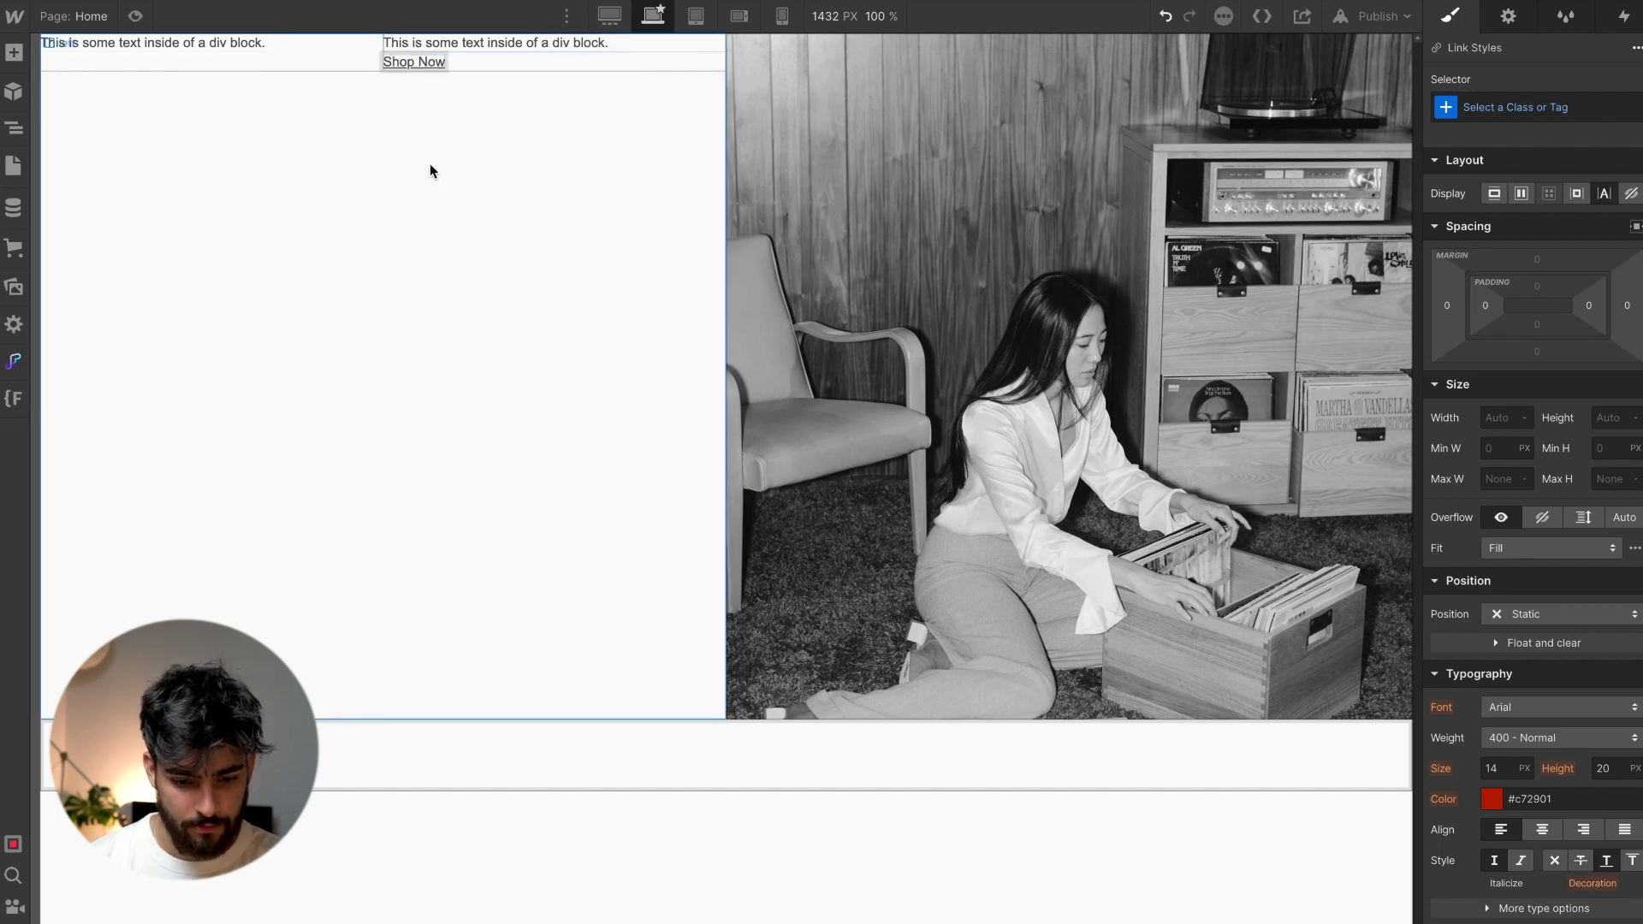
{"action": "key", "text": "Escape"}
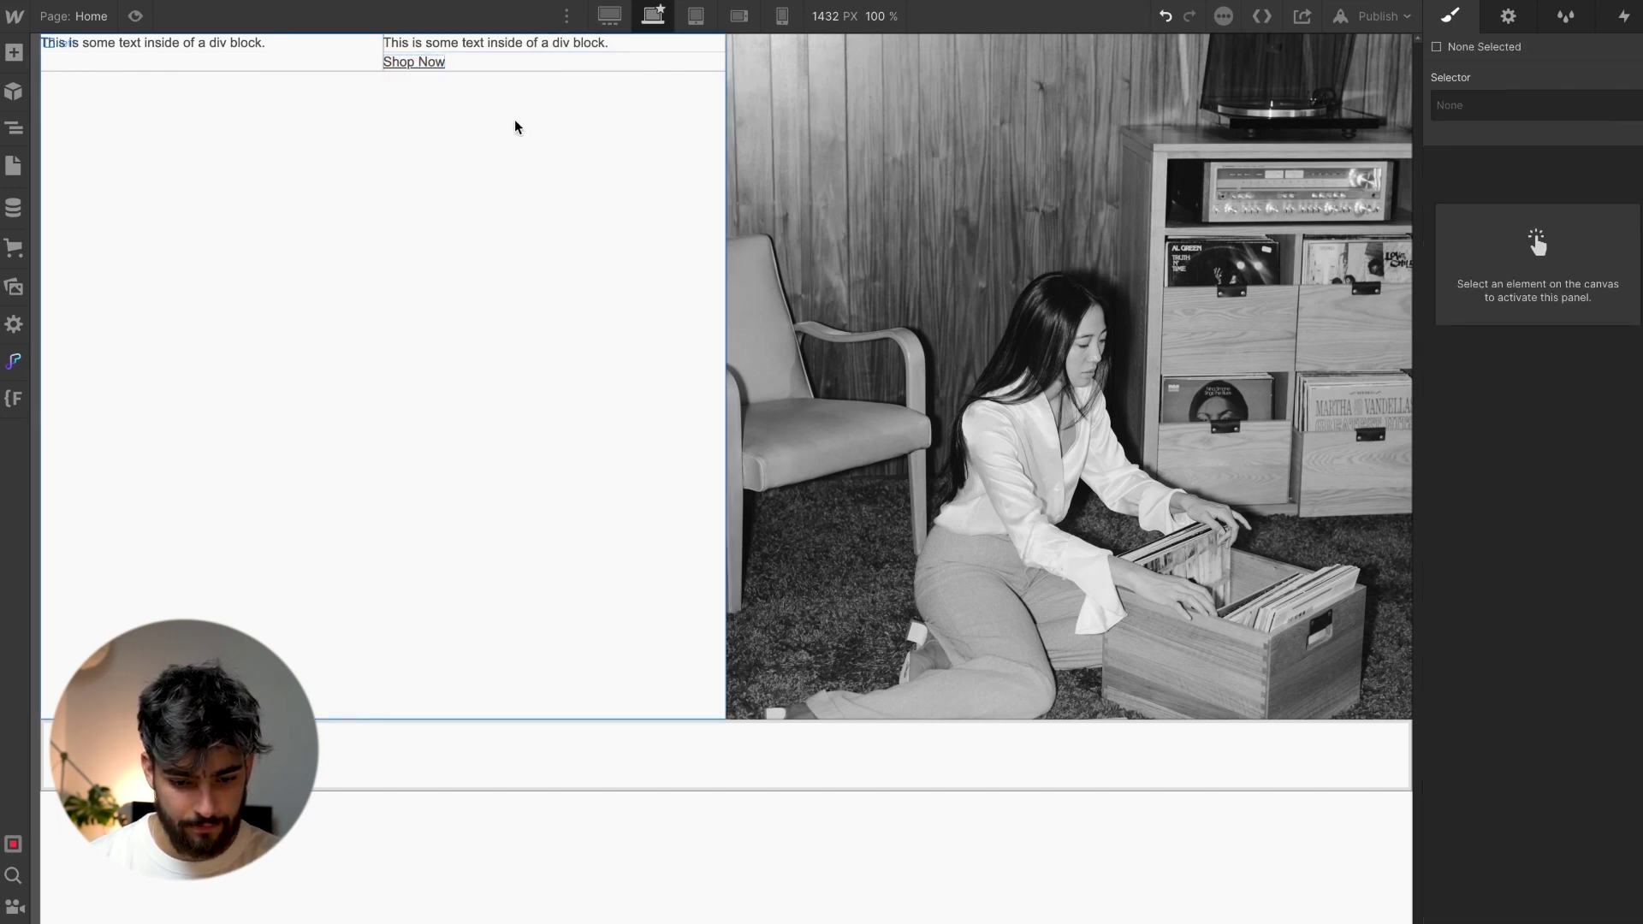
Set the "left" block's display to Flex
{"action": "left_click", "coordinate": [352, 65]}
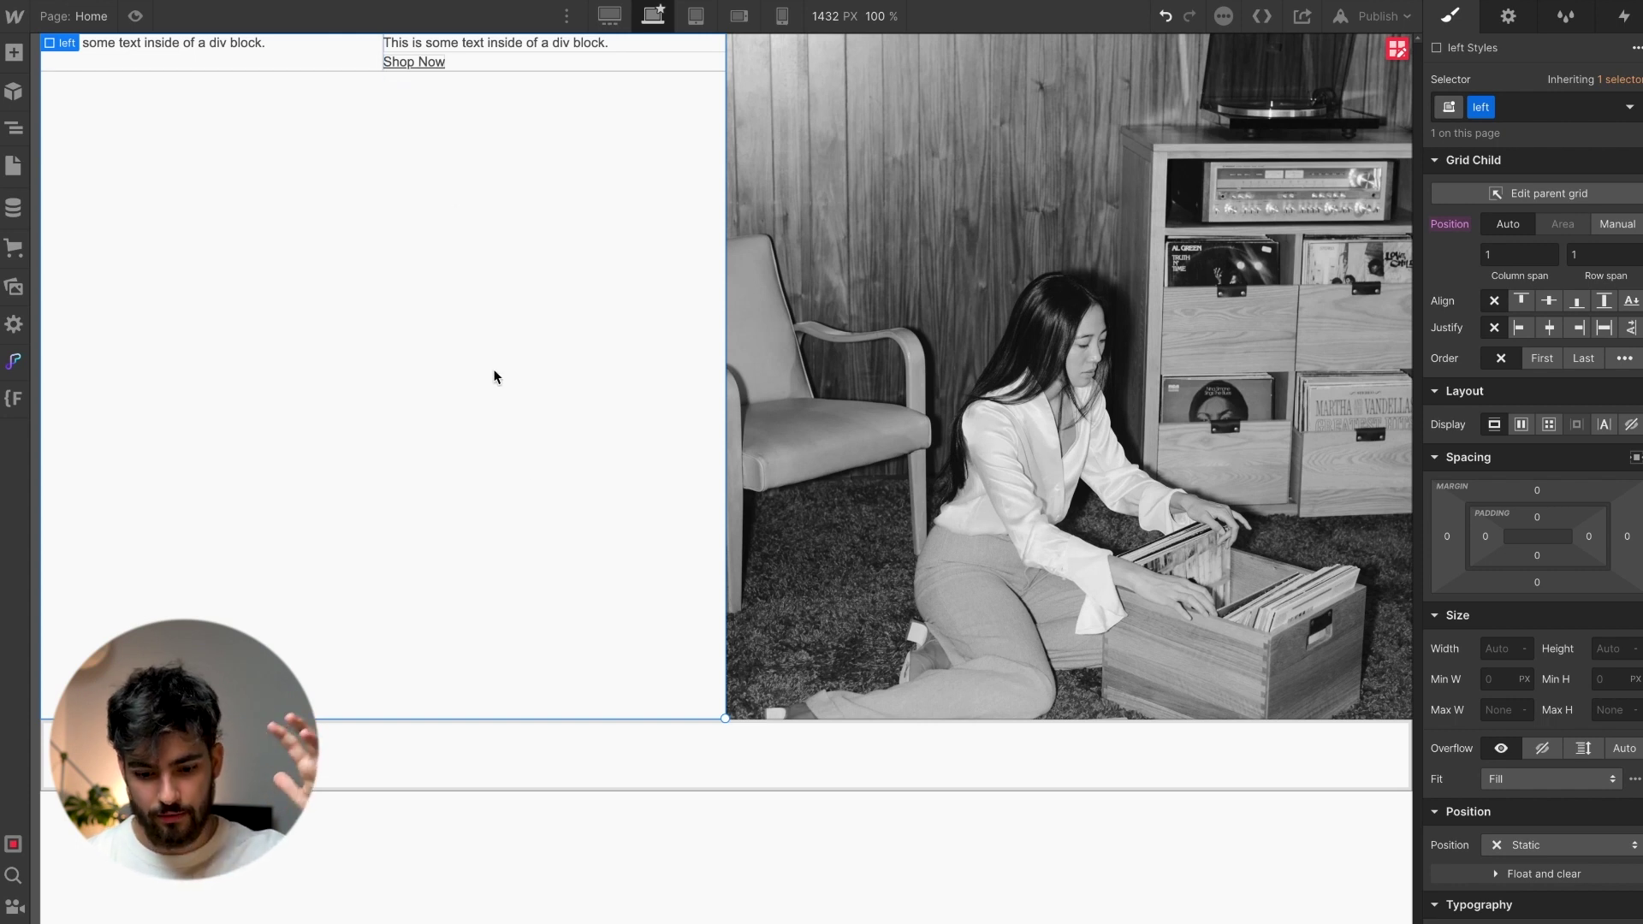
{"action": "left_click", "coordinate": [1521, 425]}
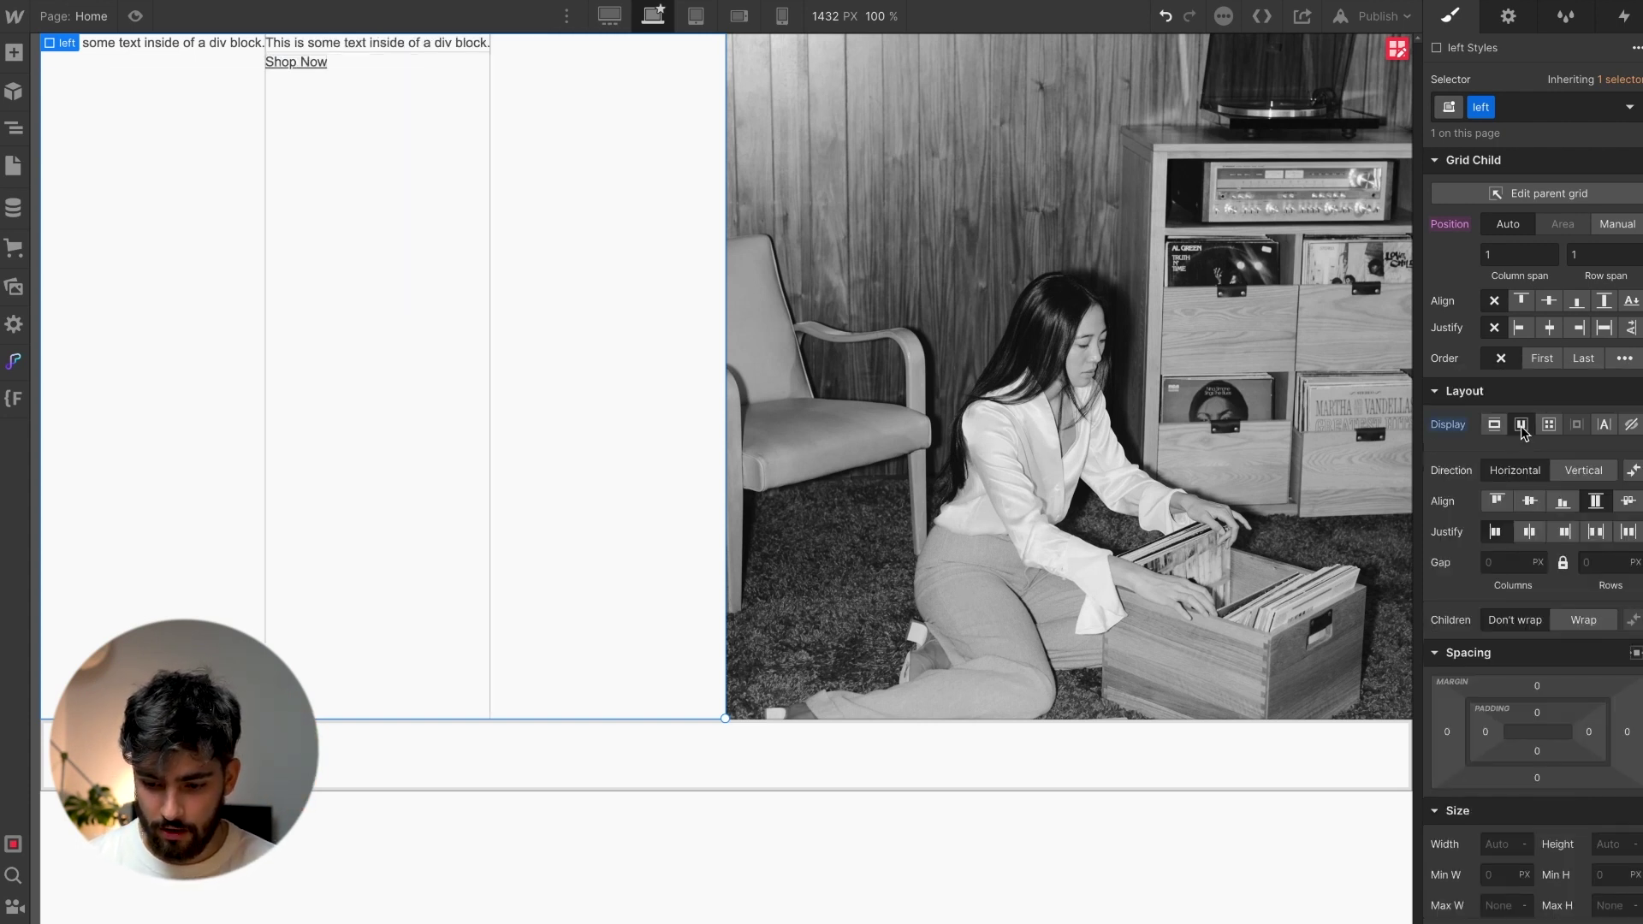
Set the "left" block's flex direction to Vertical and justify its content to the end
{"action": "left_click", "coordinate": [1558, 469]}
{"action": "left_click", "coordinate": [1562, 532]}
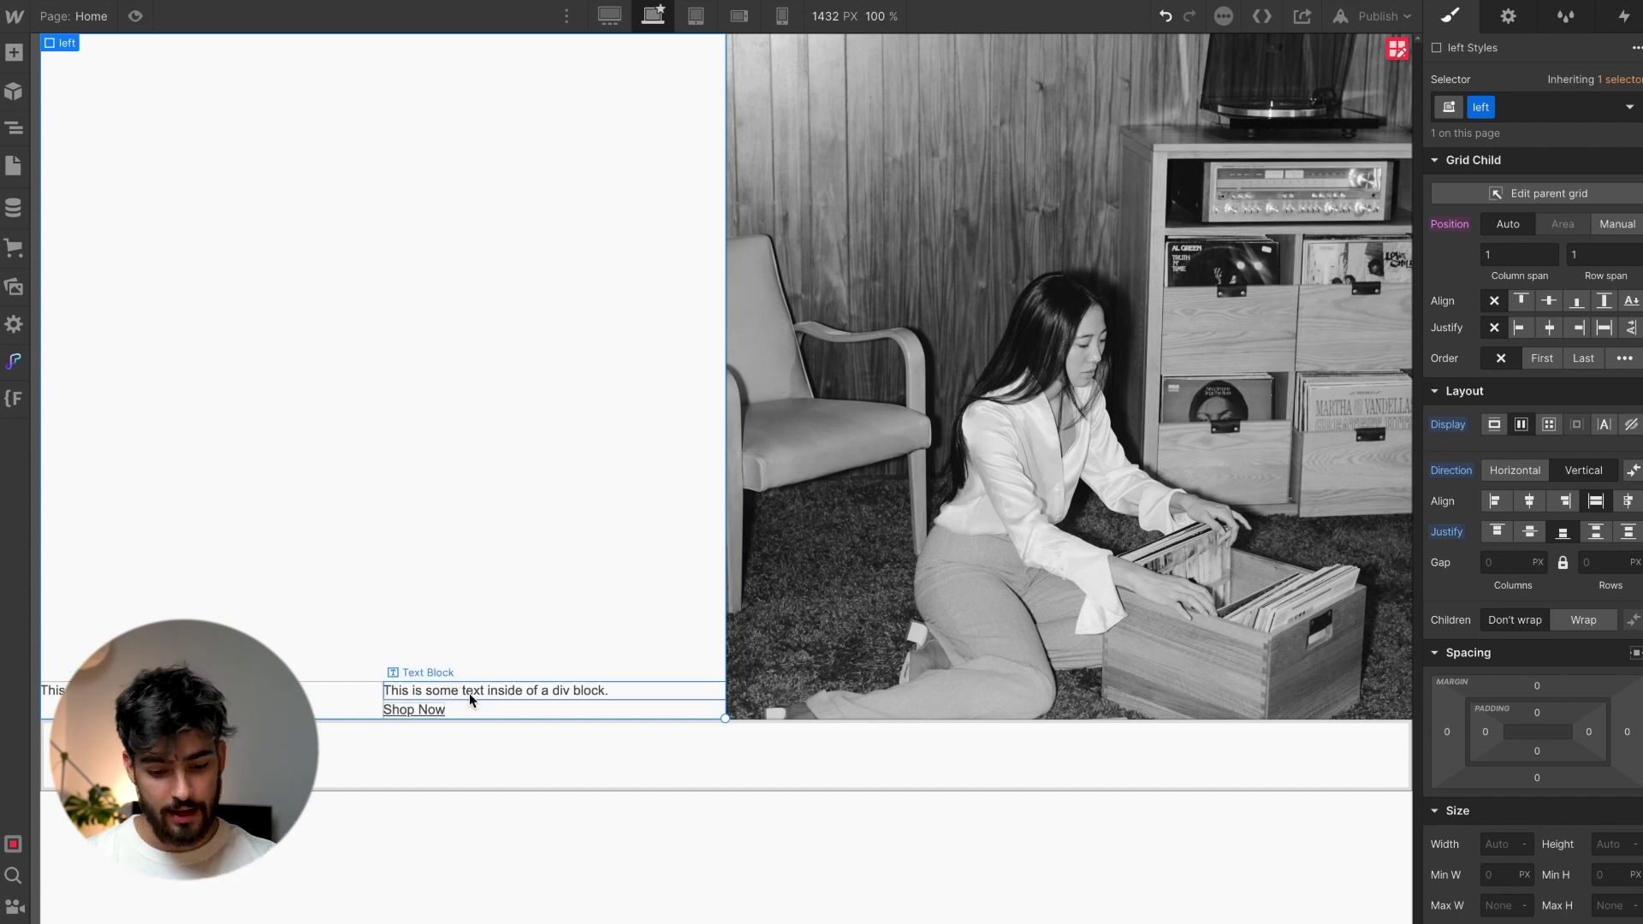
Add a Text Block inside the empty "bottom" div block below the image
{"action": "left_click", "coordinate": [775, 676]}
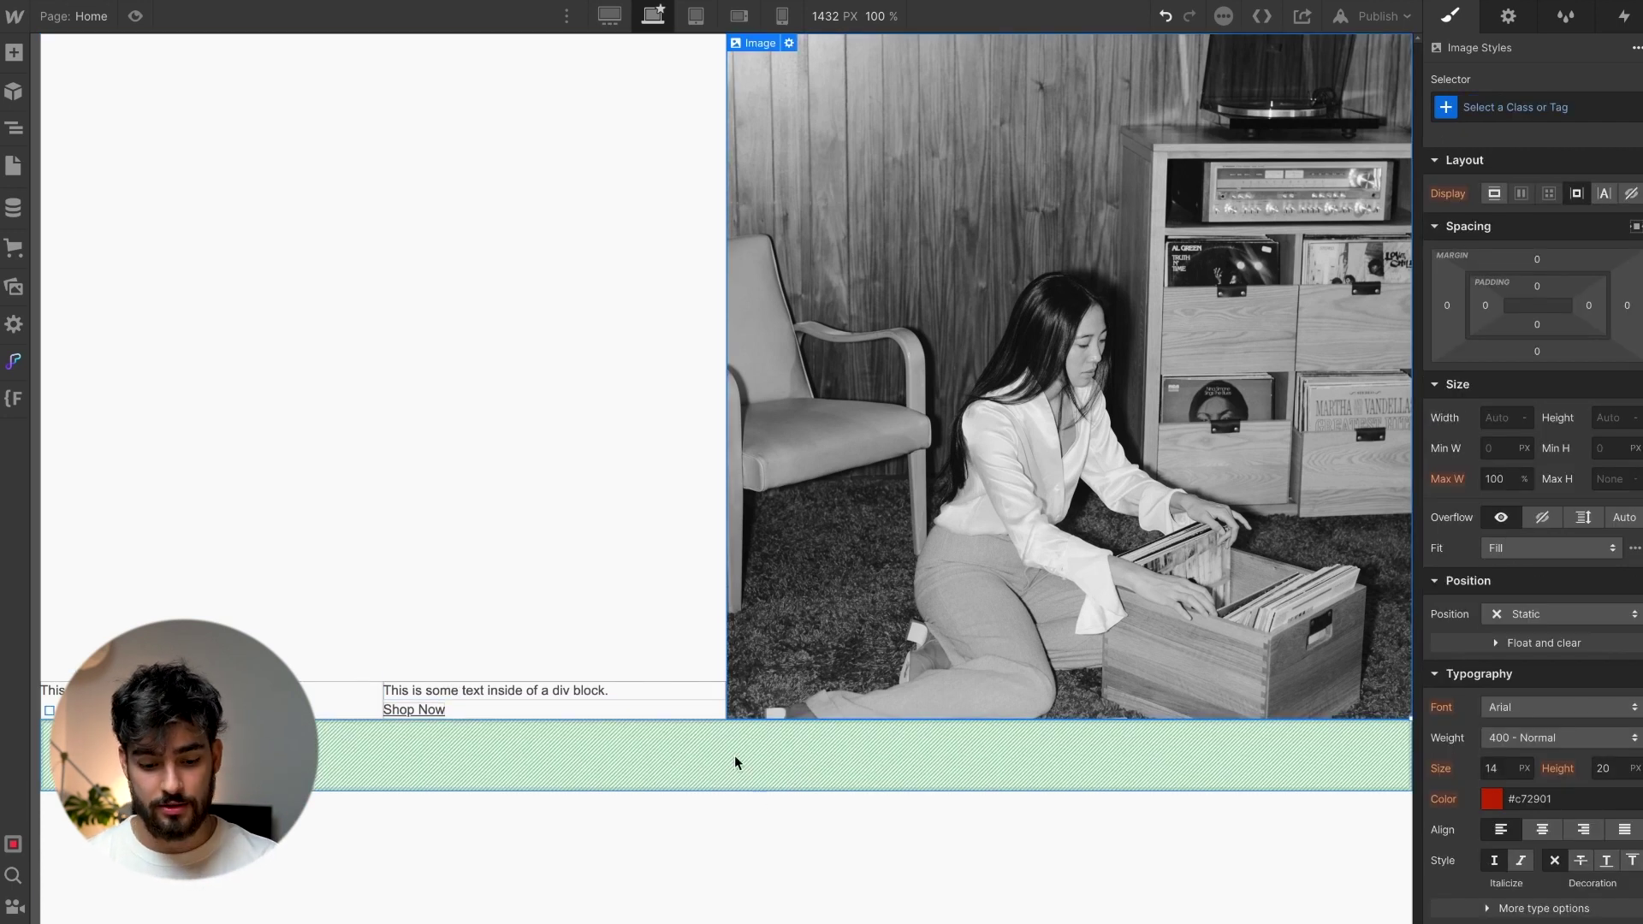
{"action": "left_click", "coordinate": [734, 754]}
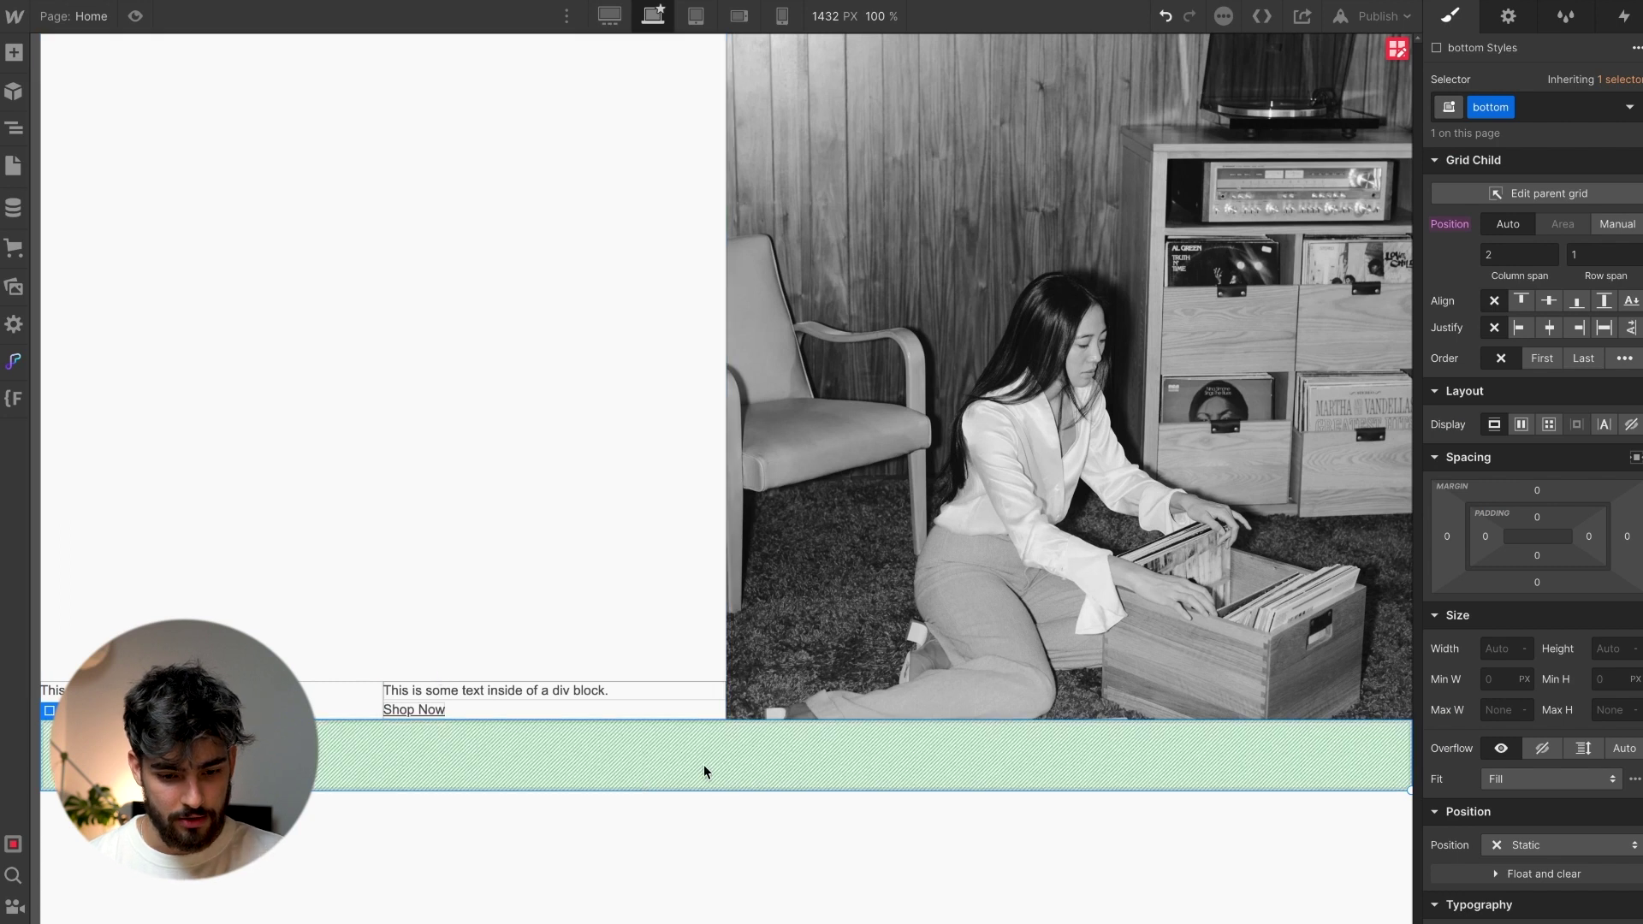
{"action": "key", "text": "ctrl+e"}
{"action": "type", "text": "text"}
{"action": "key", "text": "Down"}
{"action": "key", "text": "Return"}
{"action": "key", "text": "Escape"}
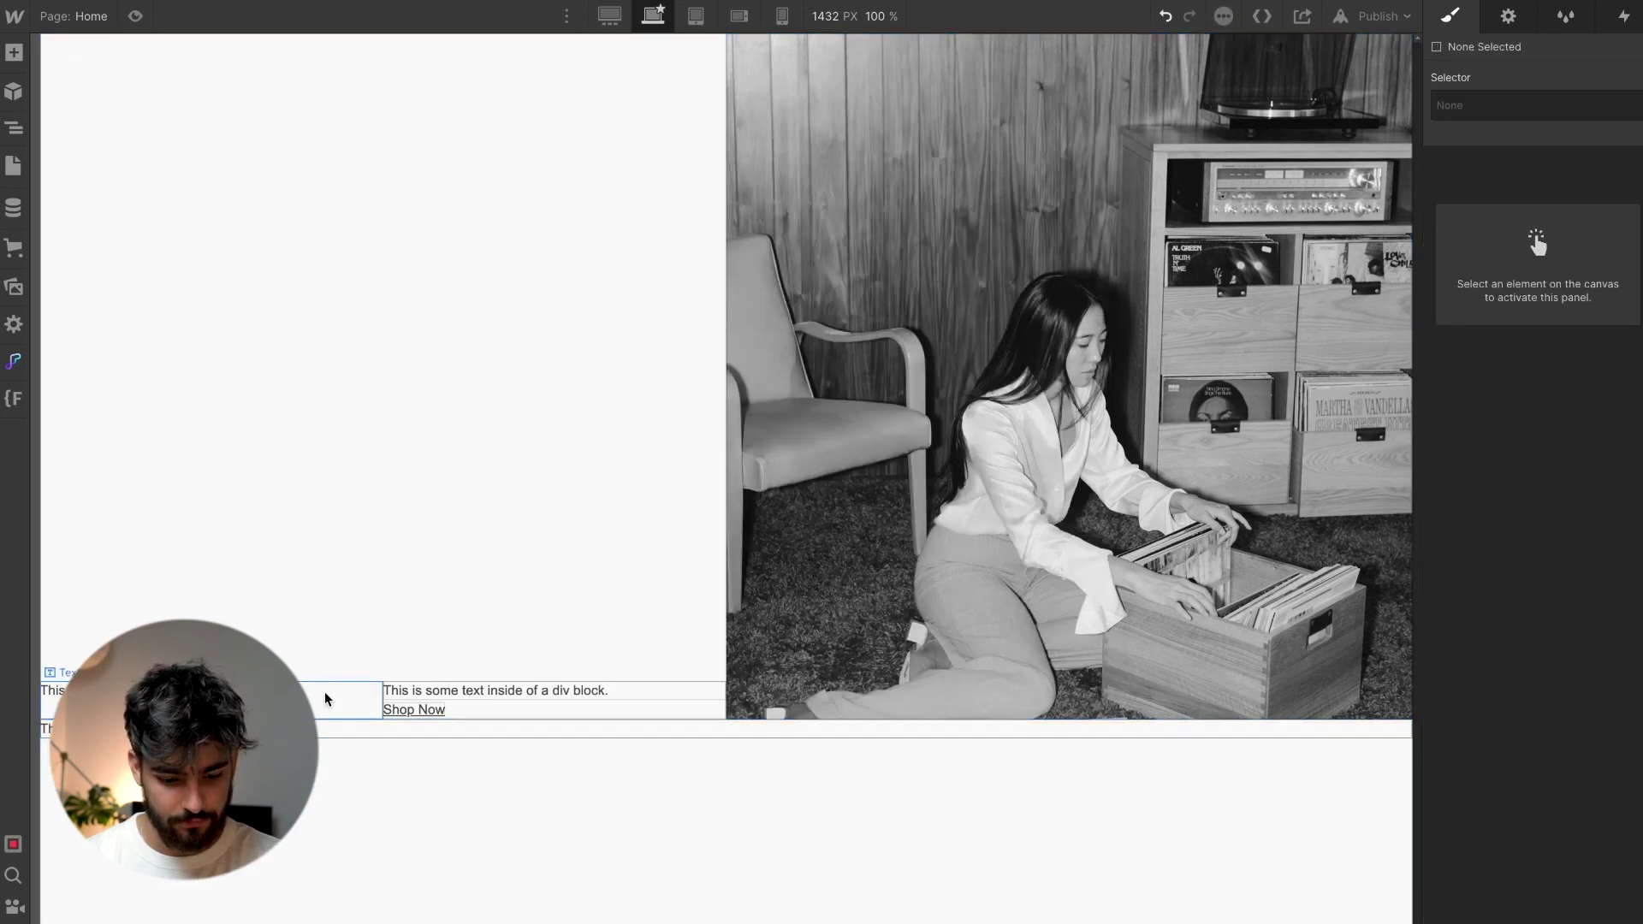
Check the layout at the 1920 px and 320 px mobile portrait breakpoints and return to the base breakpoint
{"action": "left_click", "coordinate": [435, 440]}
{"action": "left_click", "coordinate": [899, 866]}
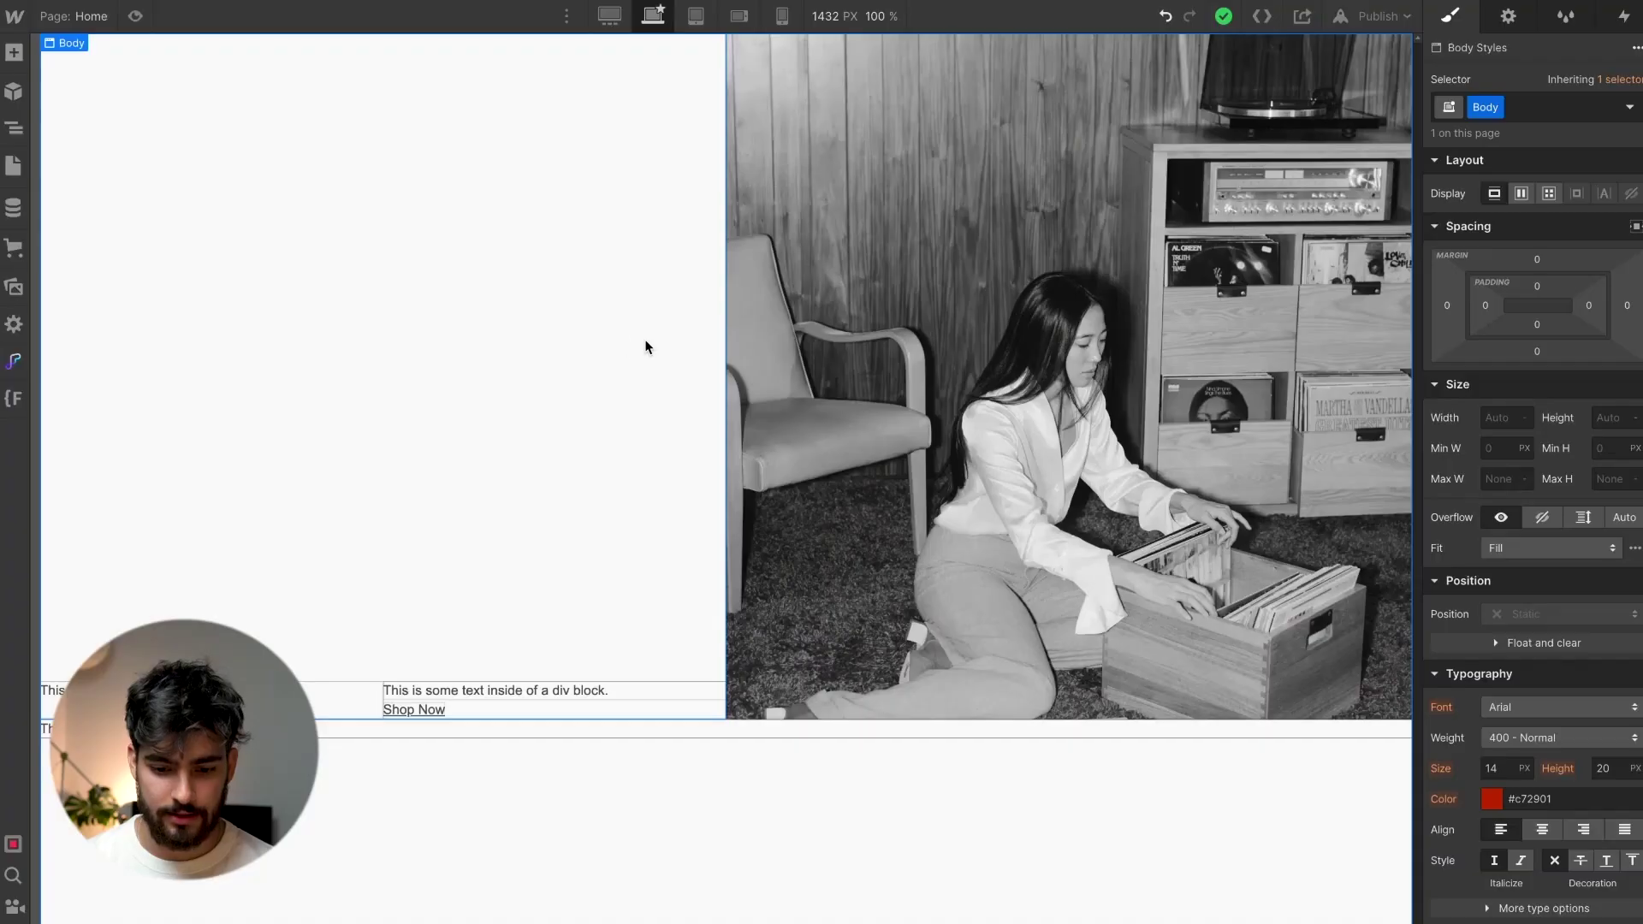
{"action": "left_click", "coordinate": [645, 342]}
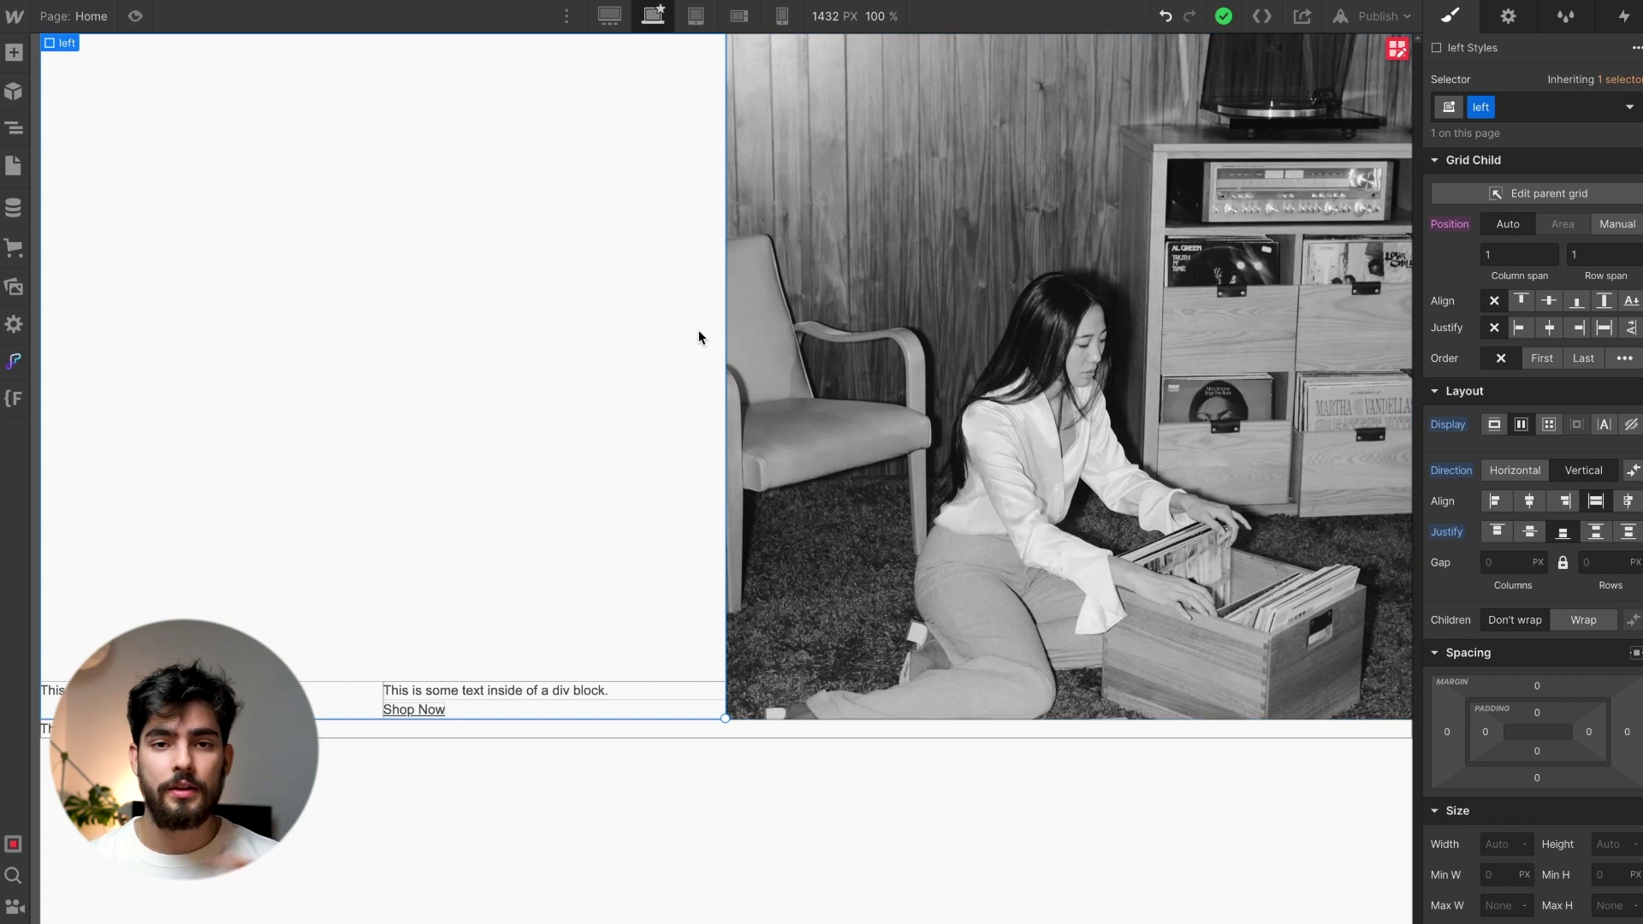
{"action": "left_click", "coordinate": [609, 15]}
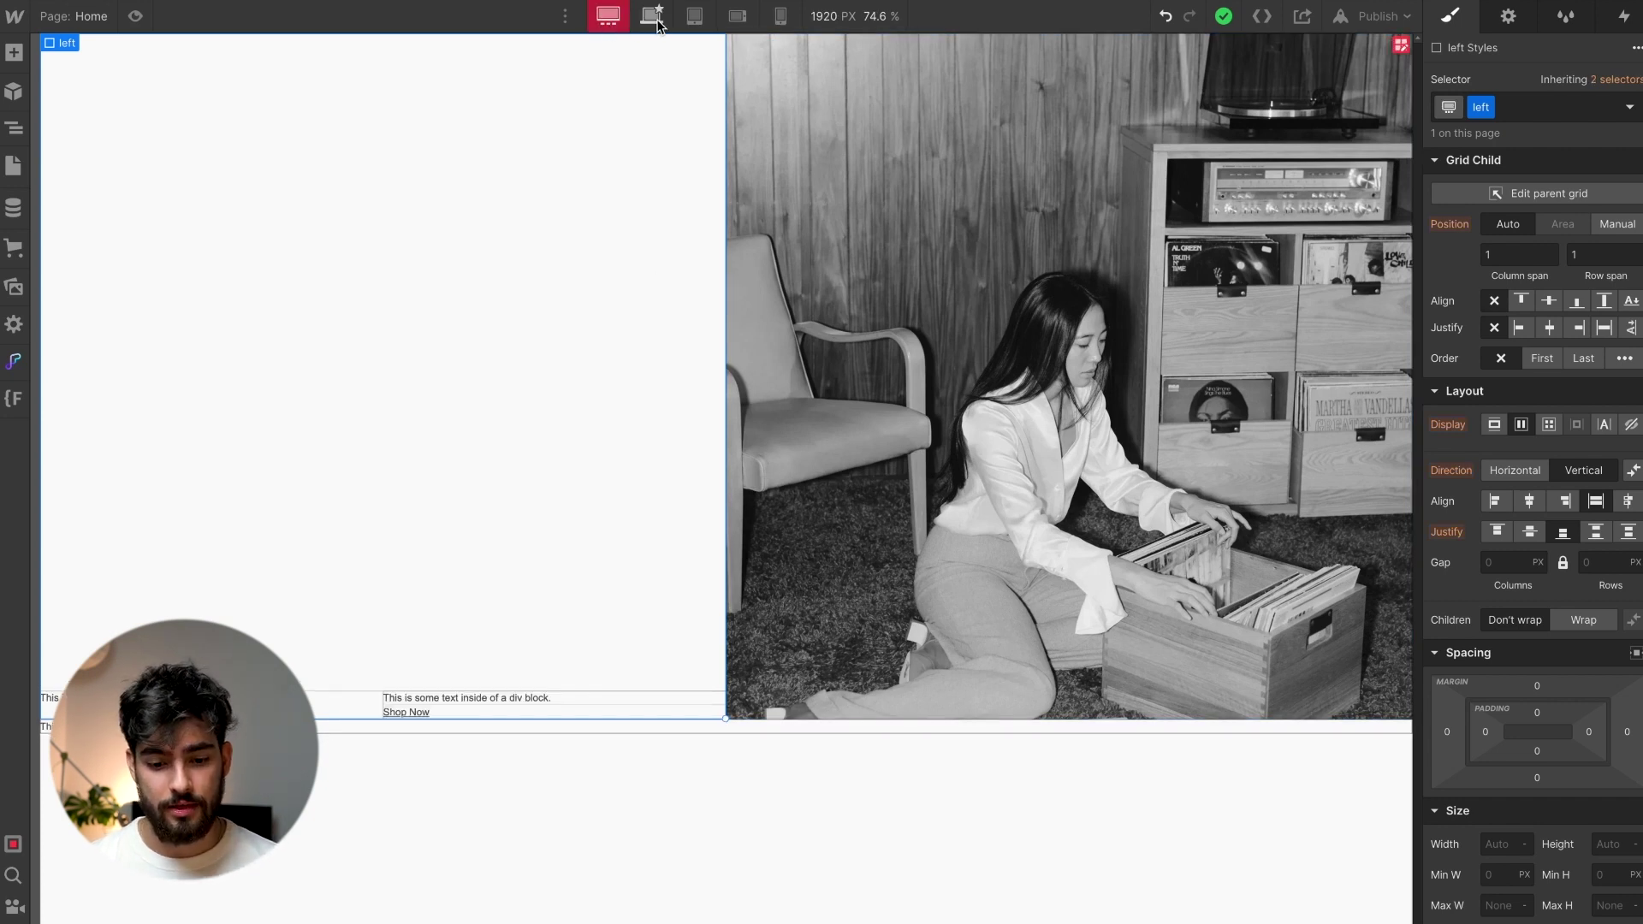
{"action": "left_click", "coordinate": [781, 17]}
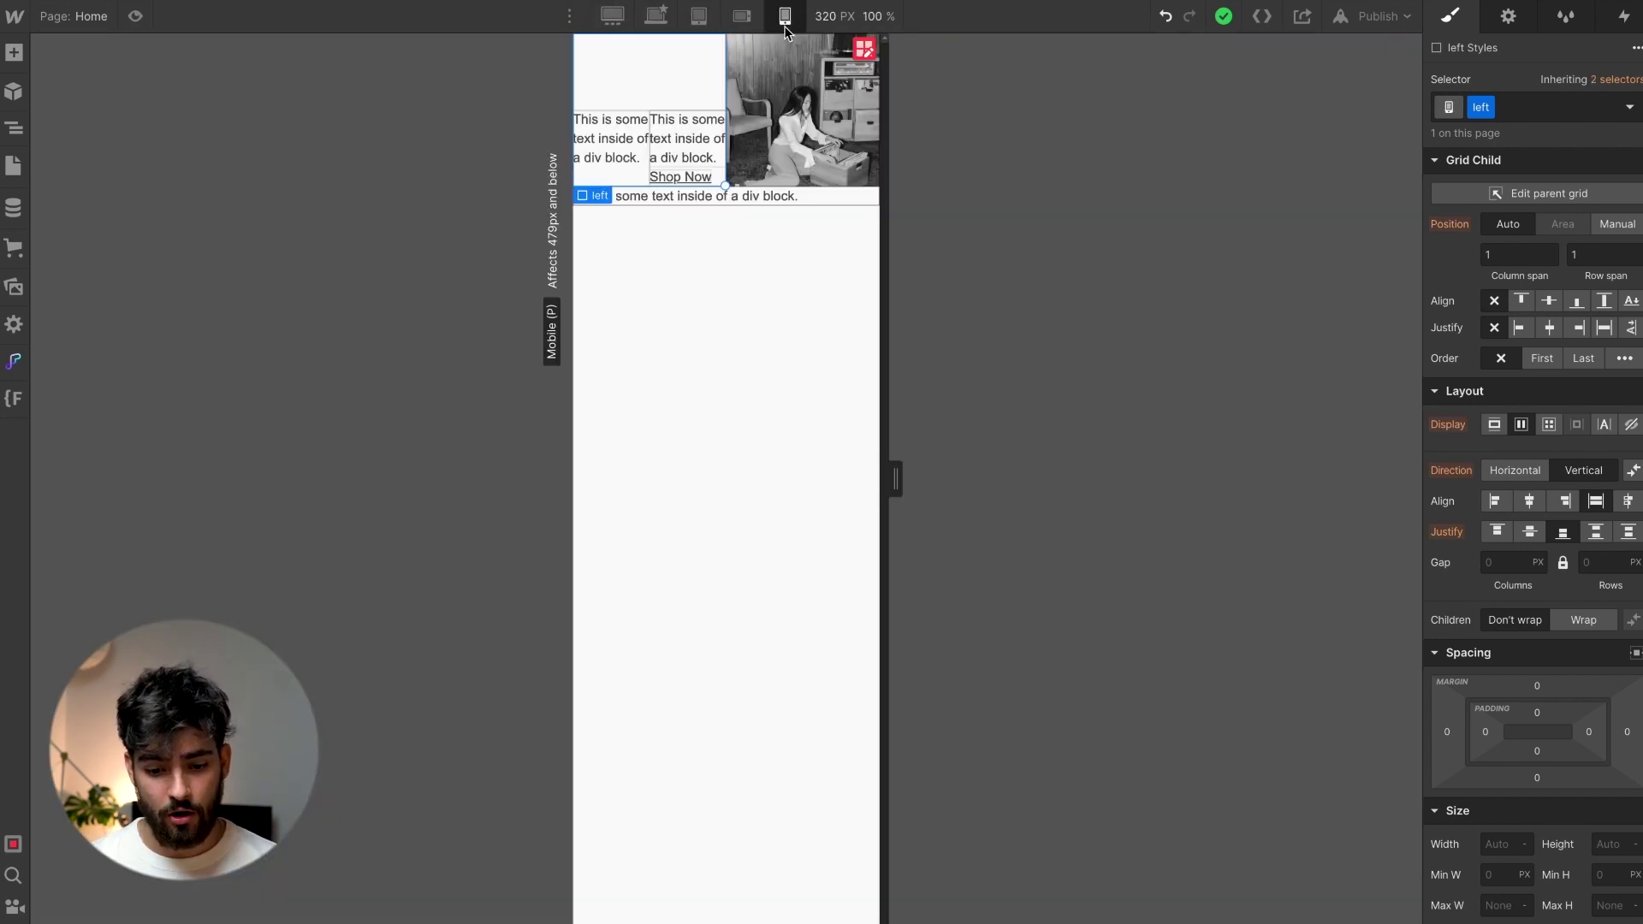
{"action": "left_click", "coordinate": [657, 16]}
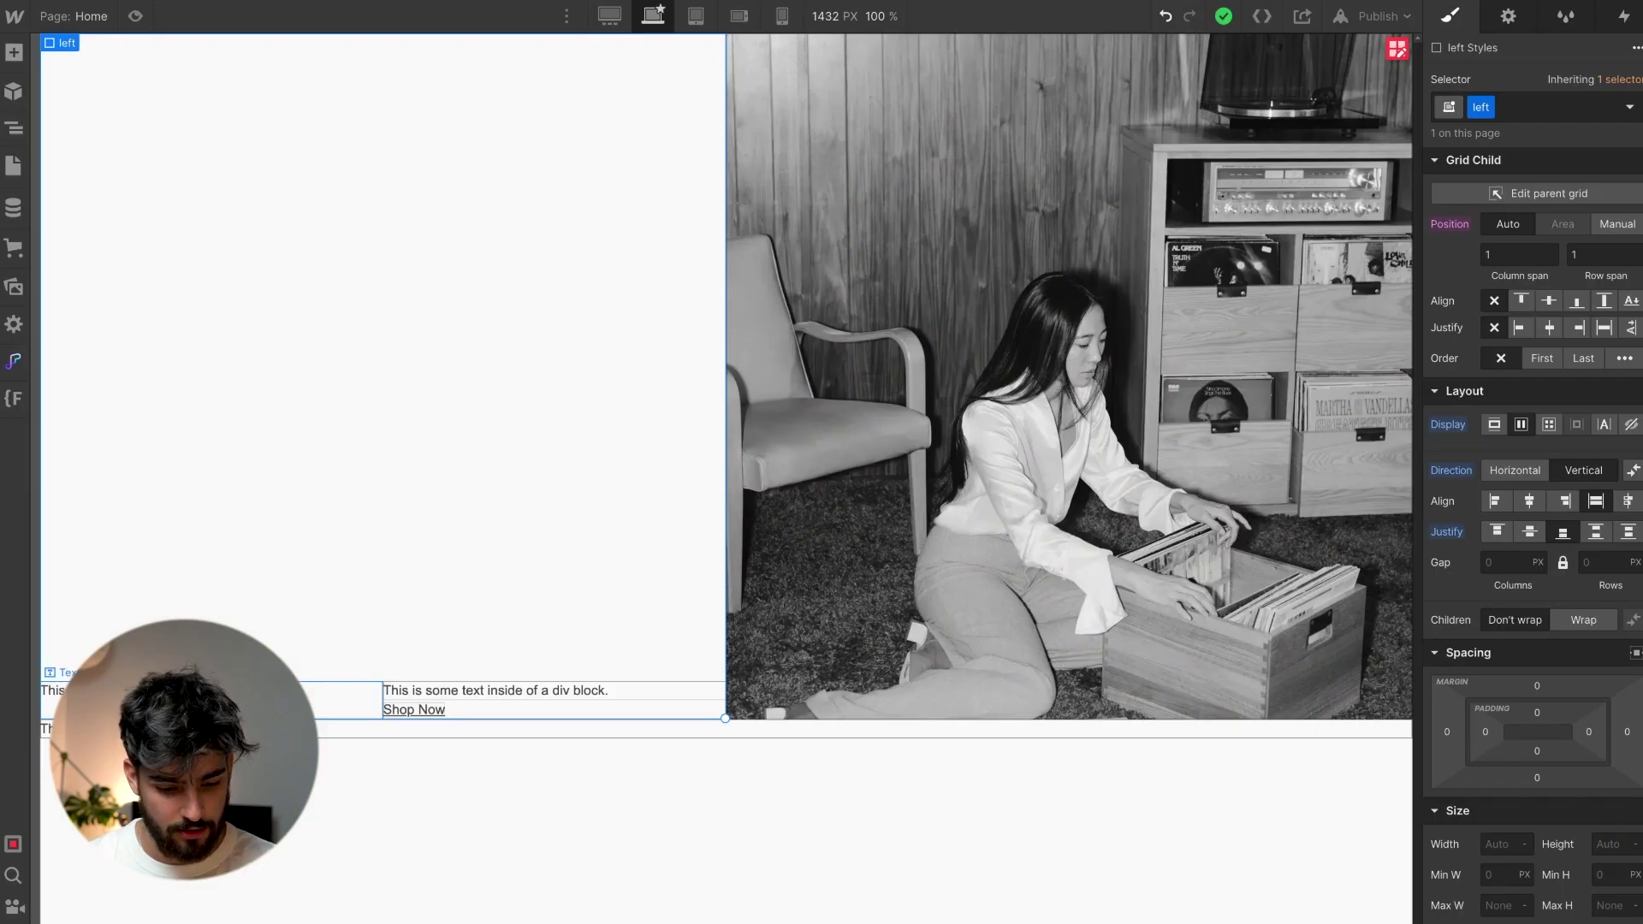
Replace the second column's placeholder text with the Symbol site's paragraph beginning "Our vinyl storage & audio collections are designed to fit comfortably"
{"action": "left_click", "coordinate": [531, 692]}
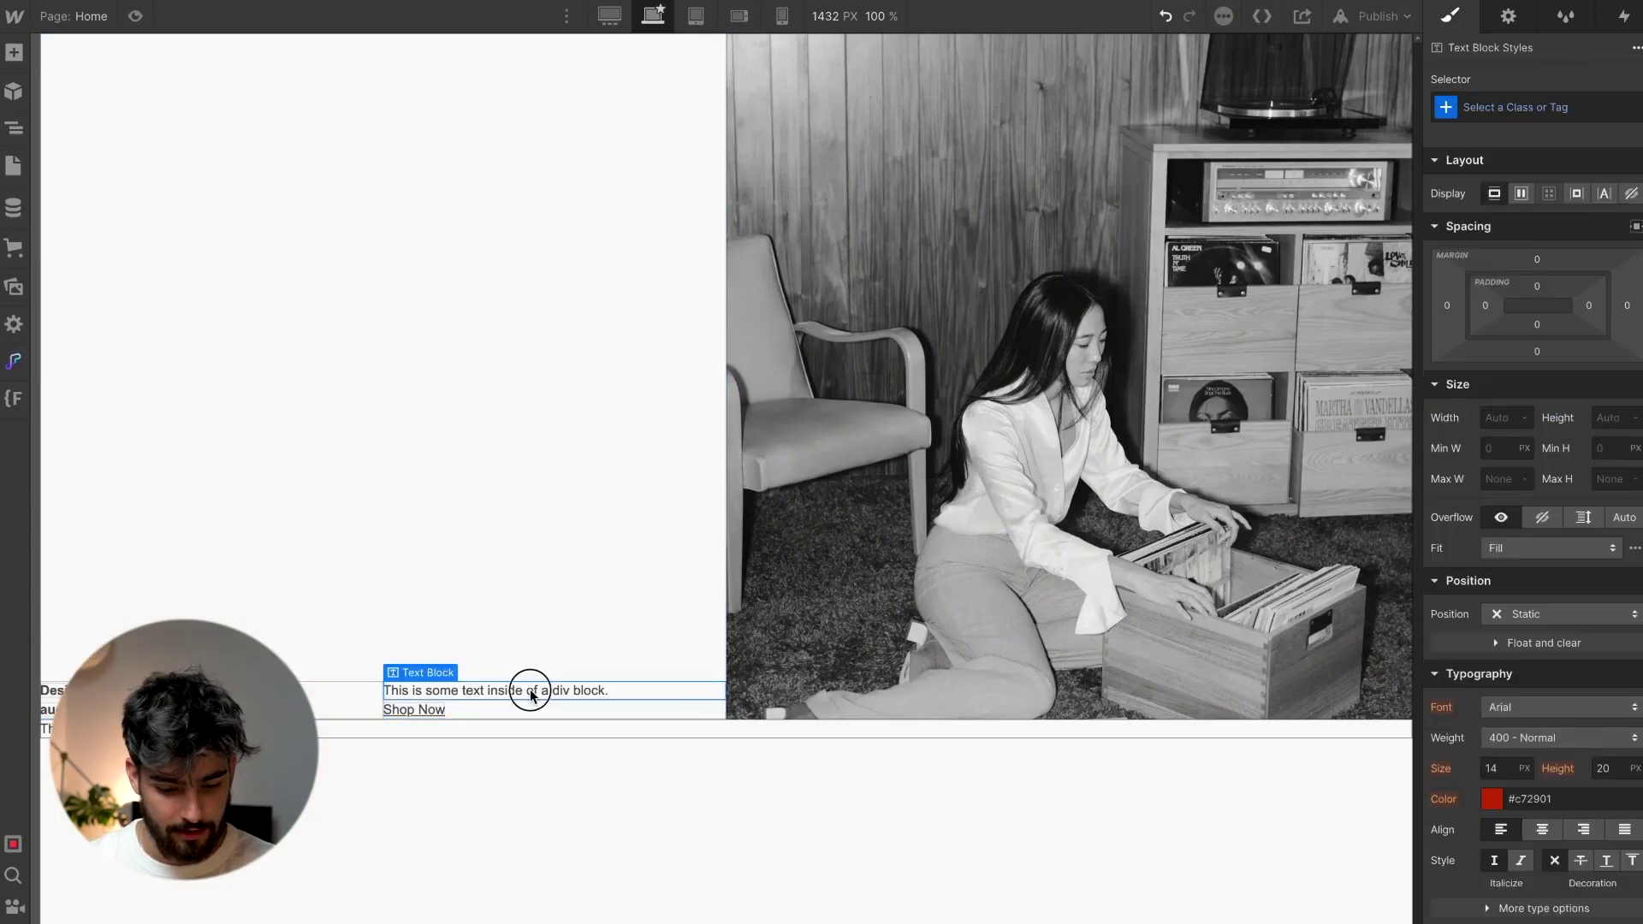
{"action": "double_click", "coordinate": [530, 692]}
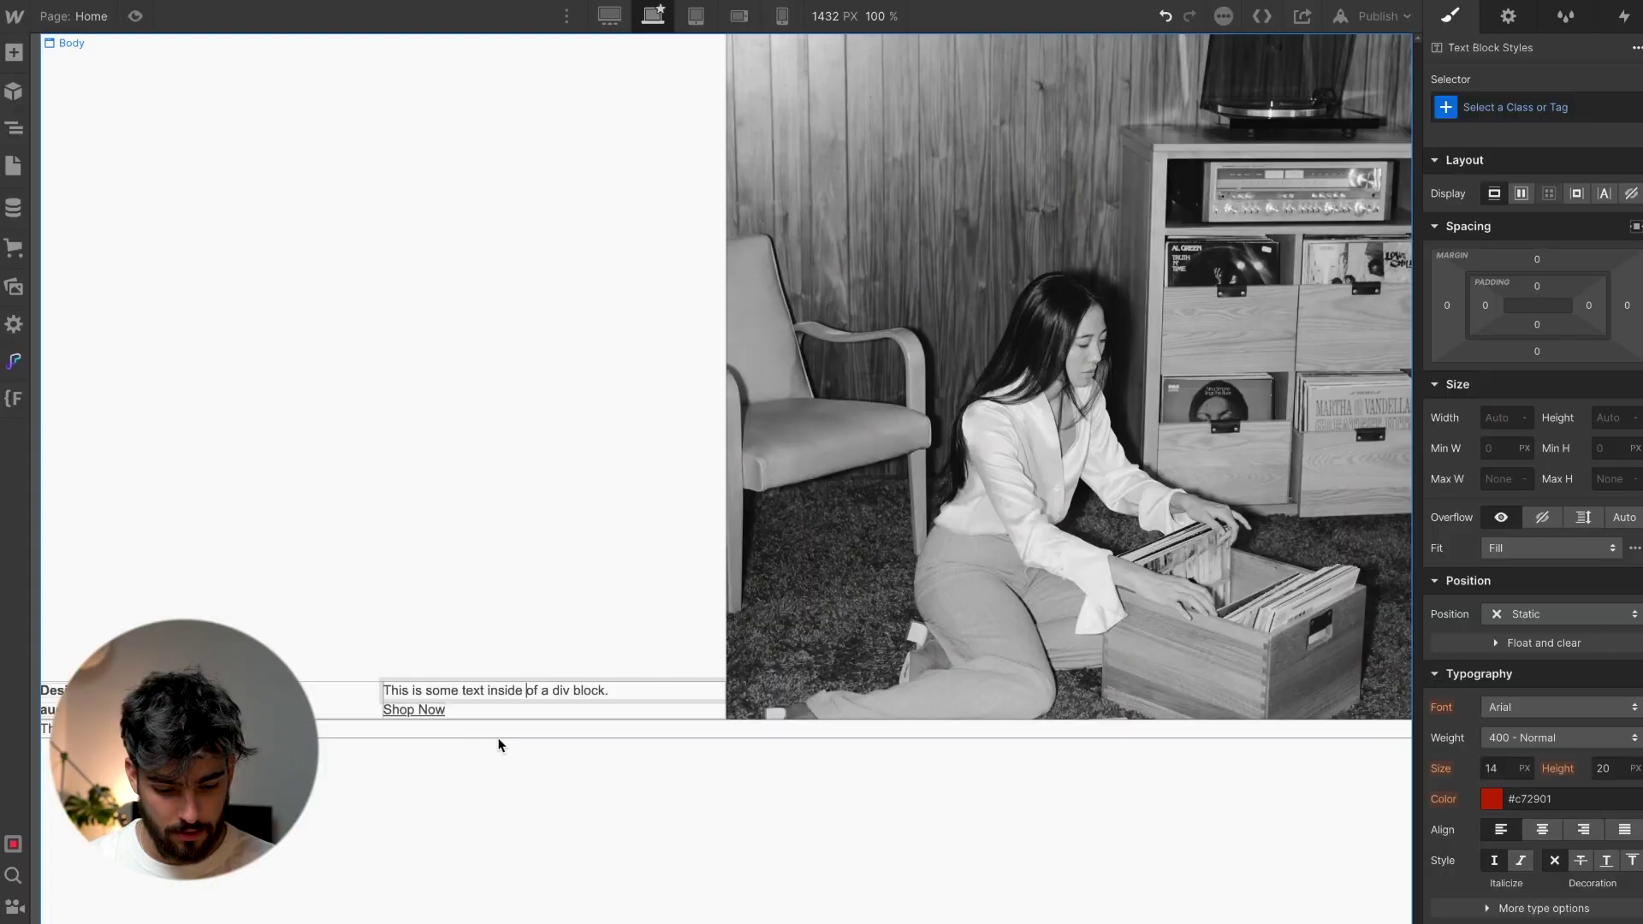
{"action": "key", "text": "ctrl+a"}
{"action": "type", "text": "Our vinyl storage & audio collections are designed to fit comfortably in your home like real furniture. Built by hand with sustainable materials; wearing in, never wearing out."}
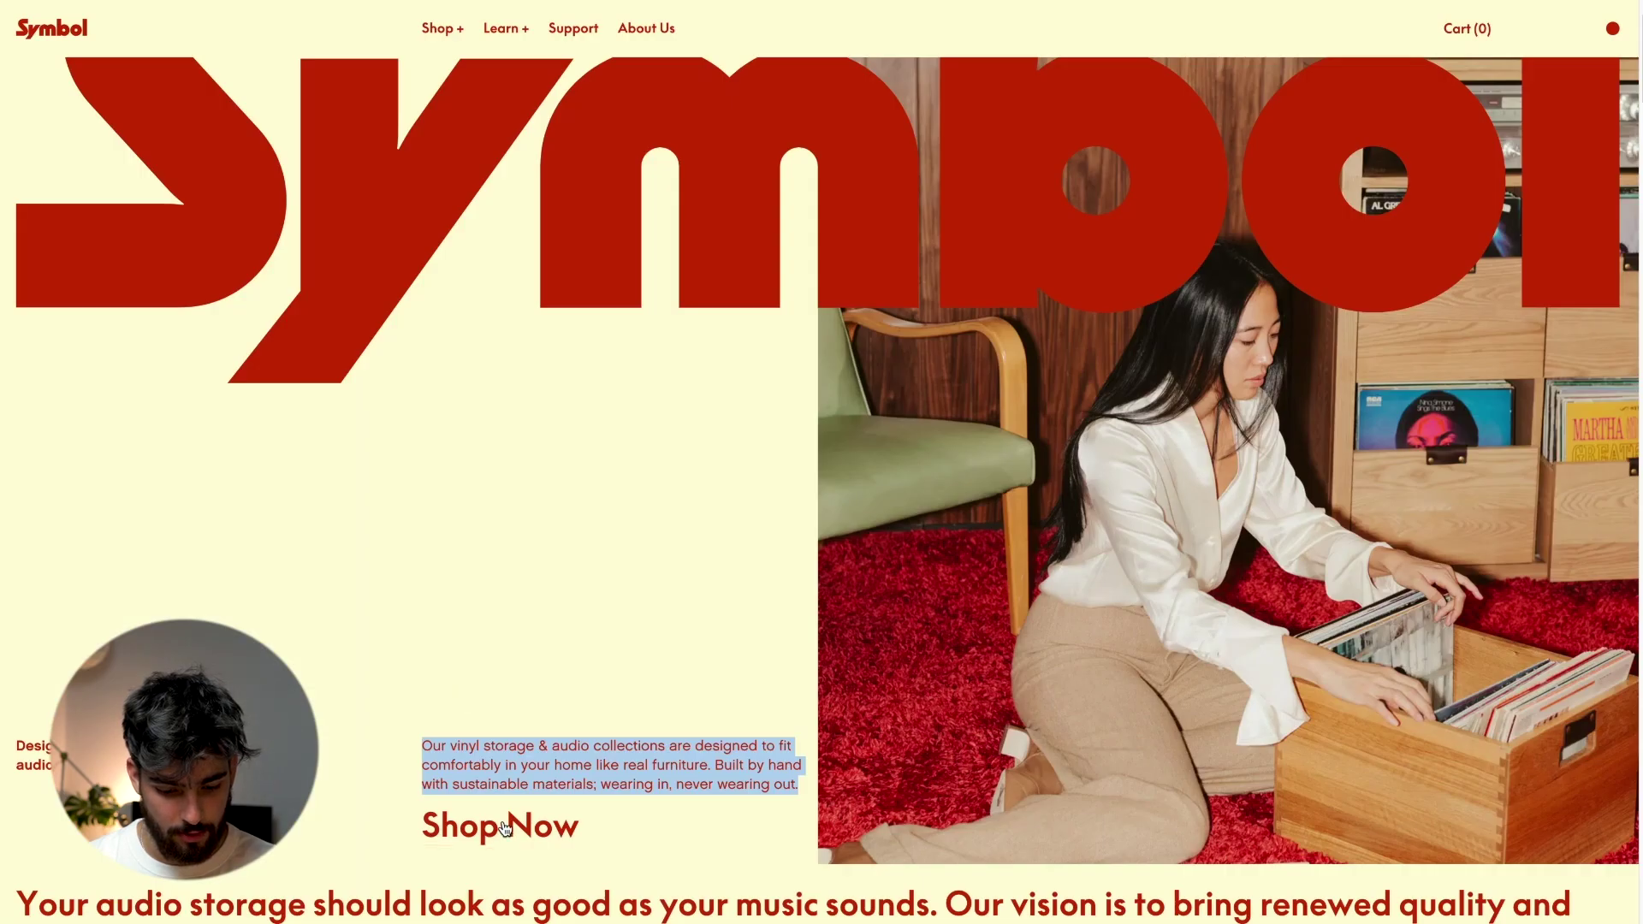
Copy the Symbol site's large statement about audio storage, ending in "Learn more", into the bottom Text Block in place of its placeholder
{"action": "scroll", "coordinate": [505, 829], "scroll_direction": "down", "scroll_amount": 3}
{"action": "triple_click", "coordinate": [356, 778]}
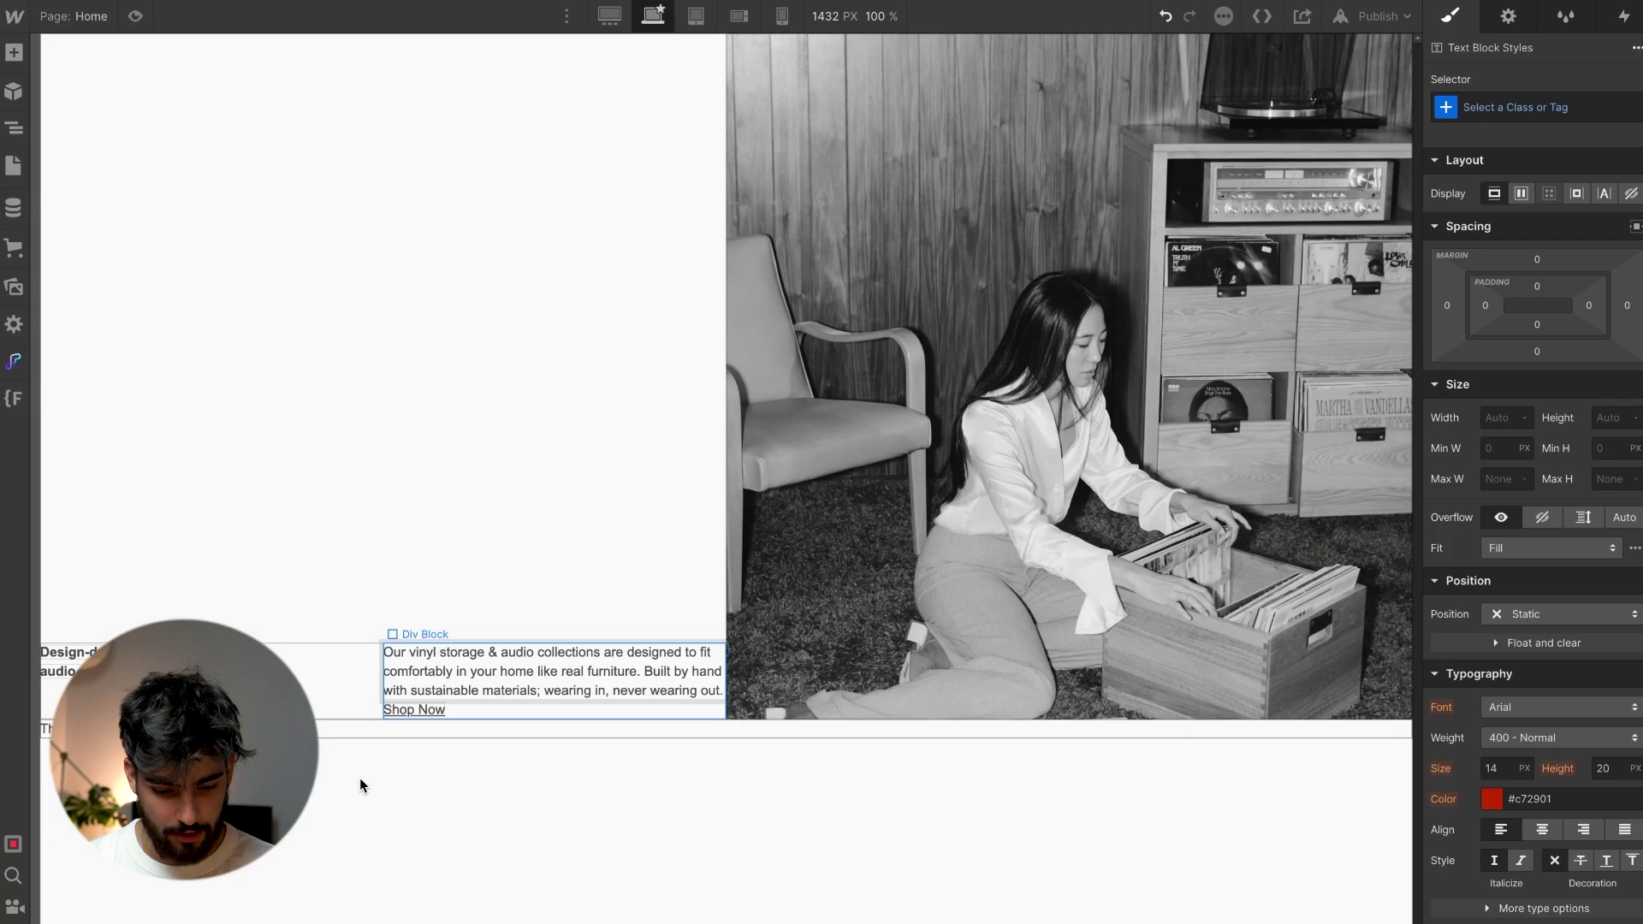
{"action": "key", "text": "ctrl+v"}
{"action": "key", "text": "Escape"}
{"action": "left_click", "coordinate": [521, 820]}
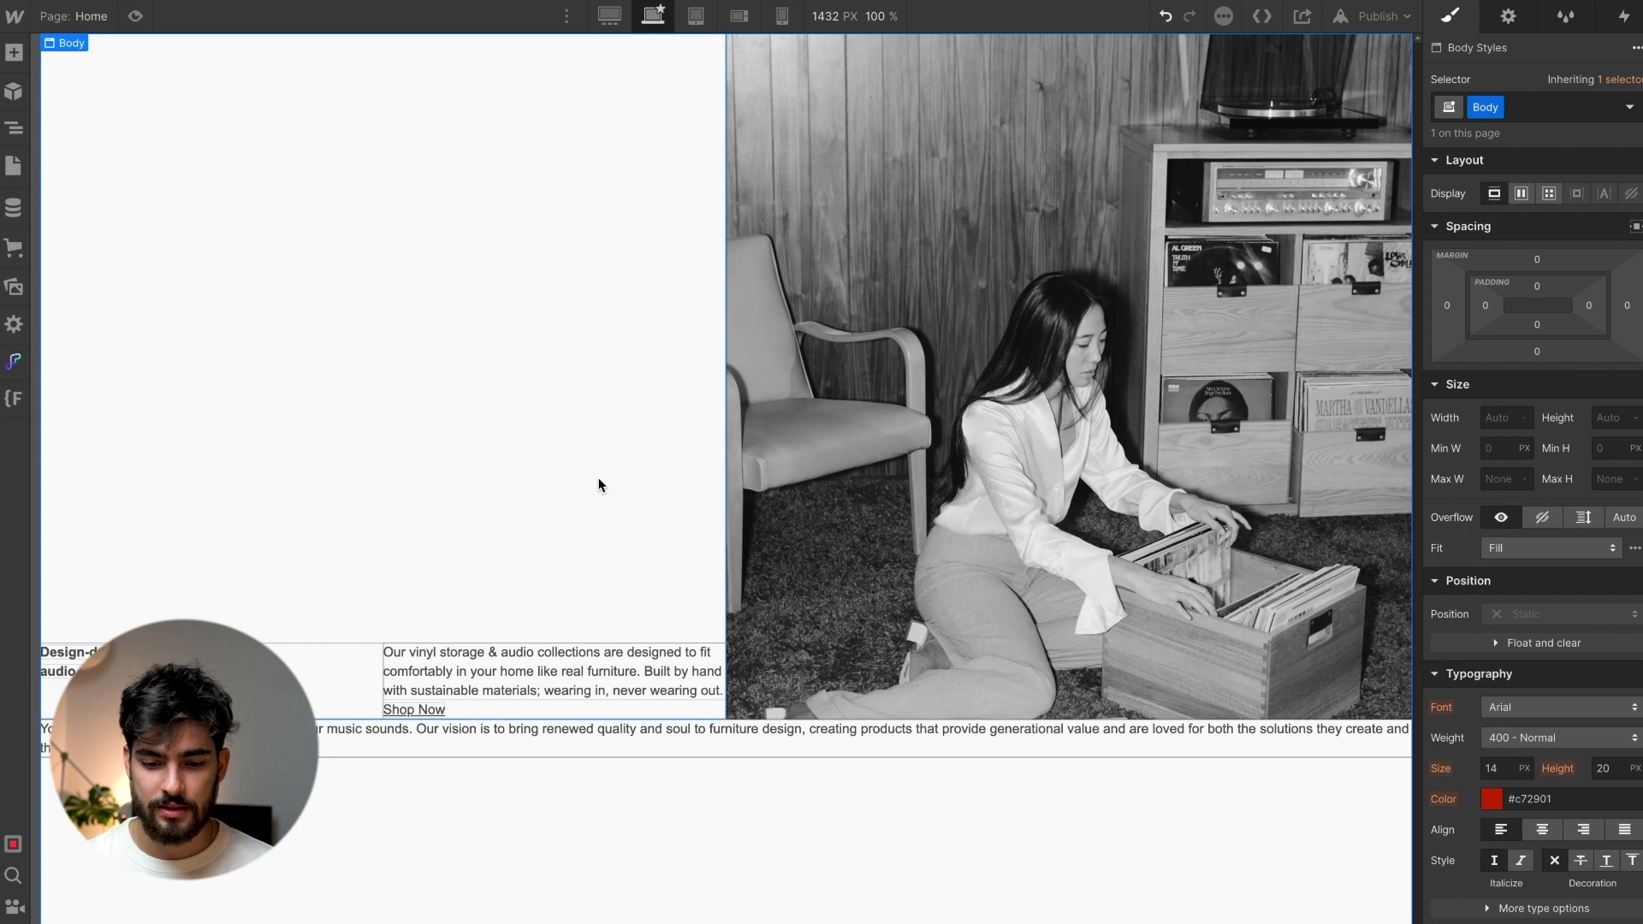
{"action": "left_click", "coordinate": [630, 534]}
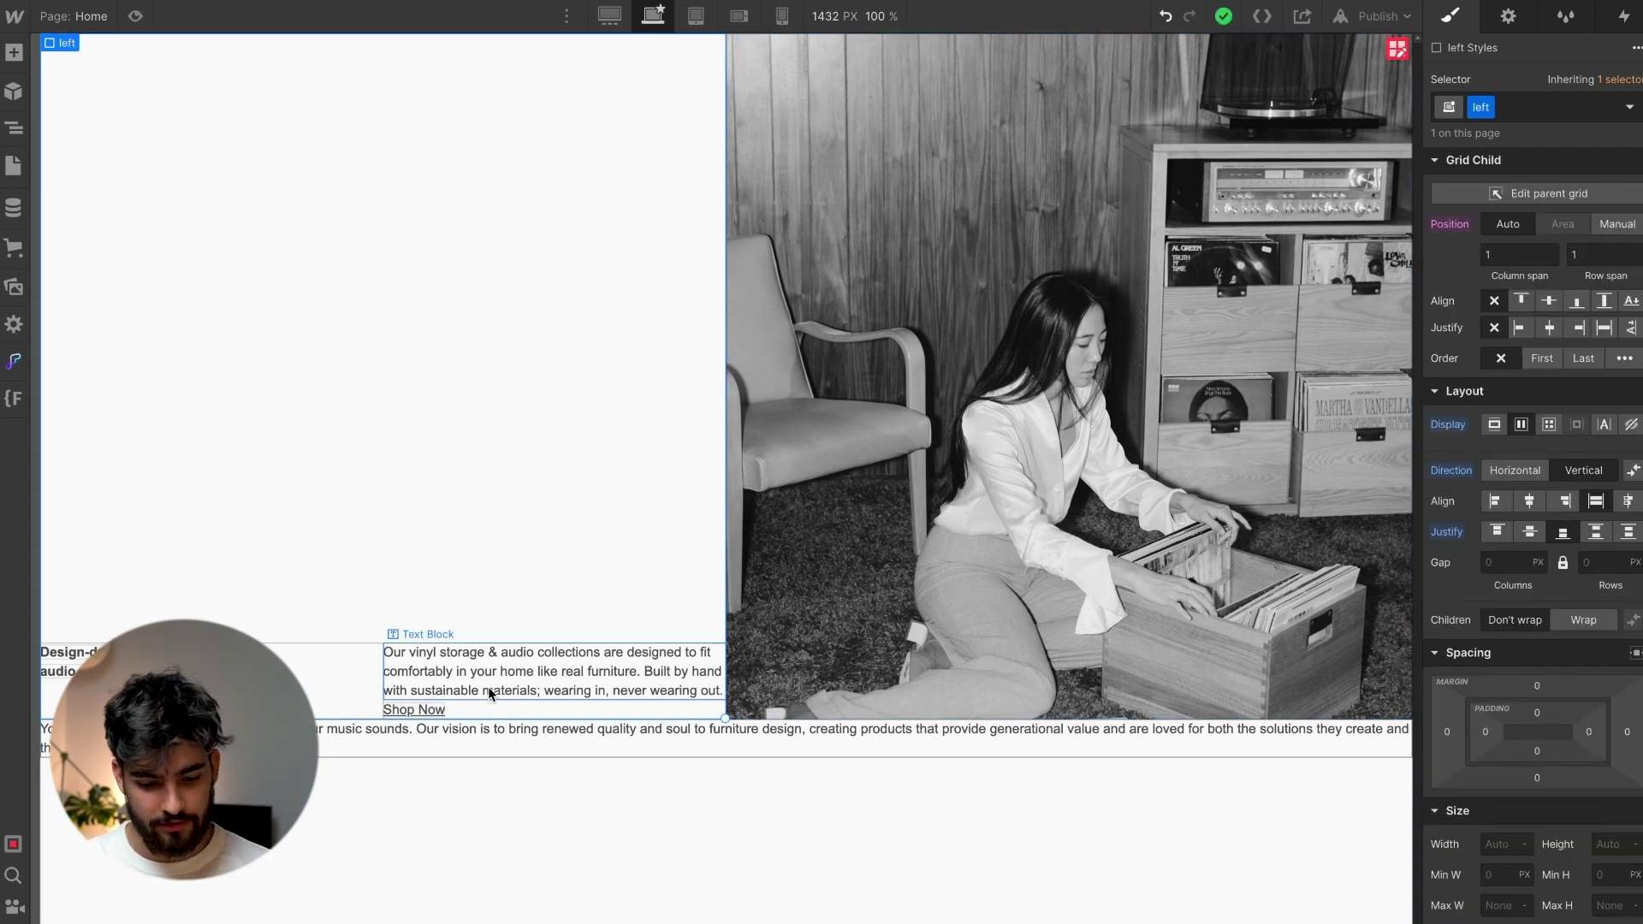
{"action": "left_click", "coordinate": [421, 710]}
{"action": "left_click", "coordinate": [524, 532]}
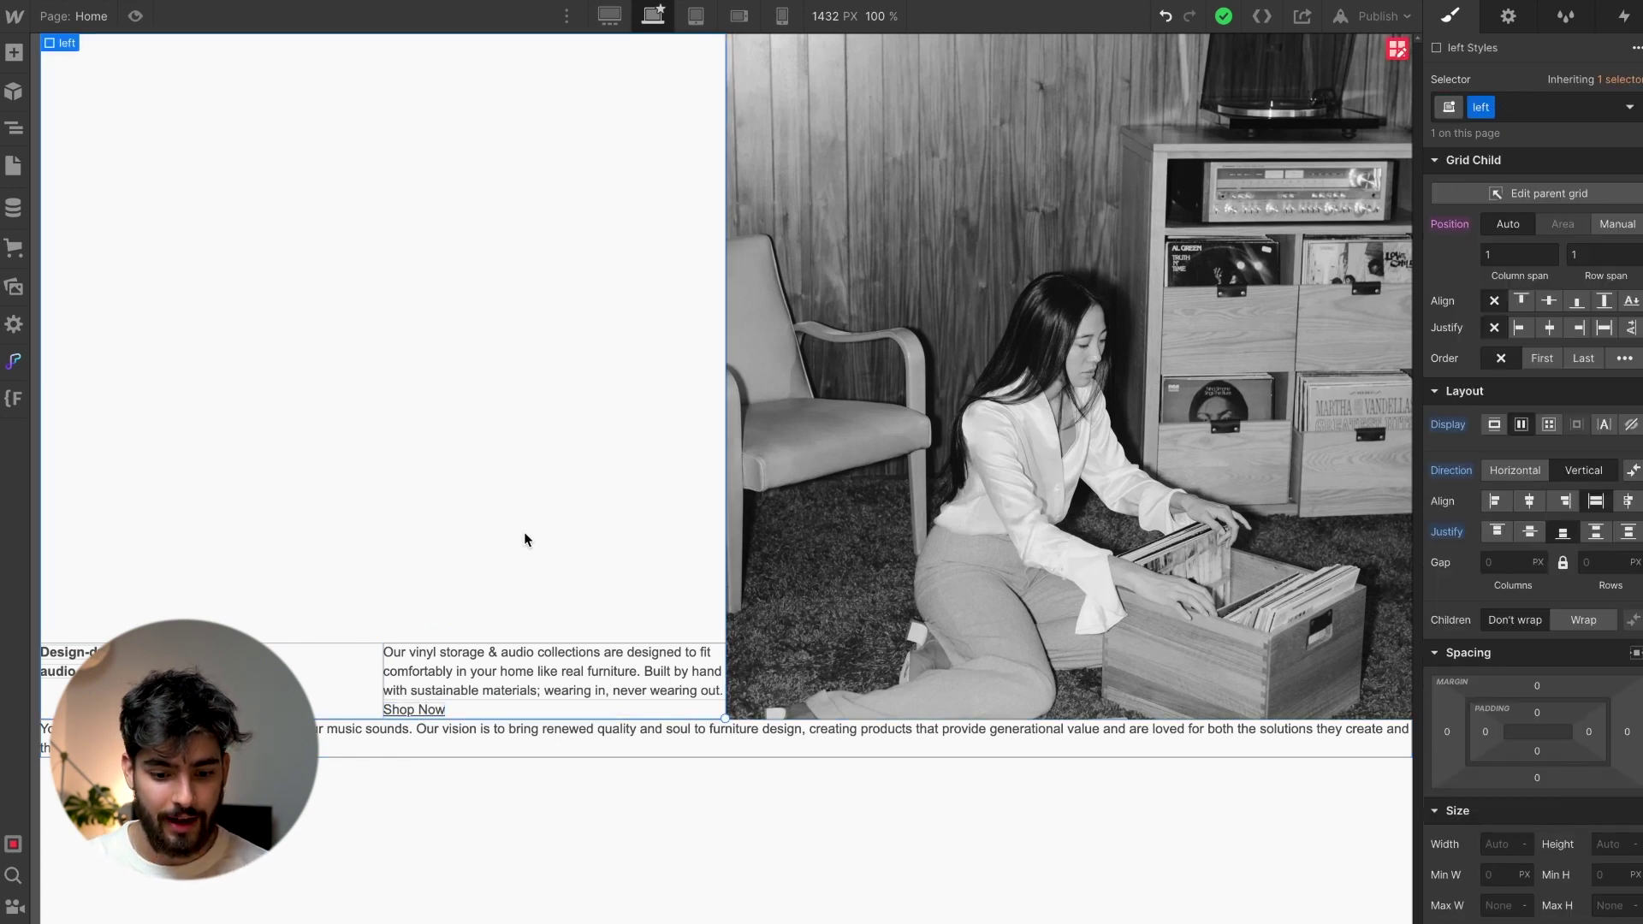
{"action": "left_click", "coordinate": [517, 674]}
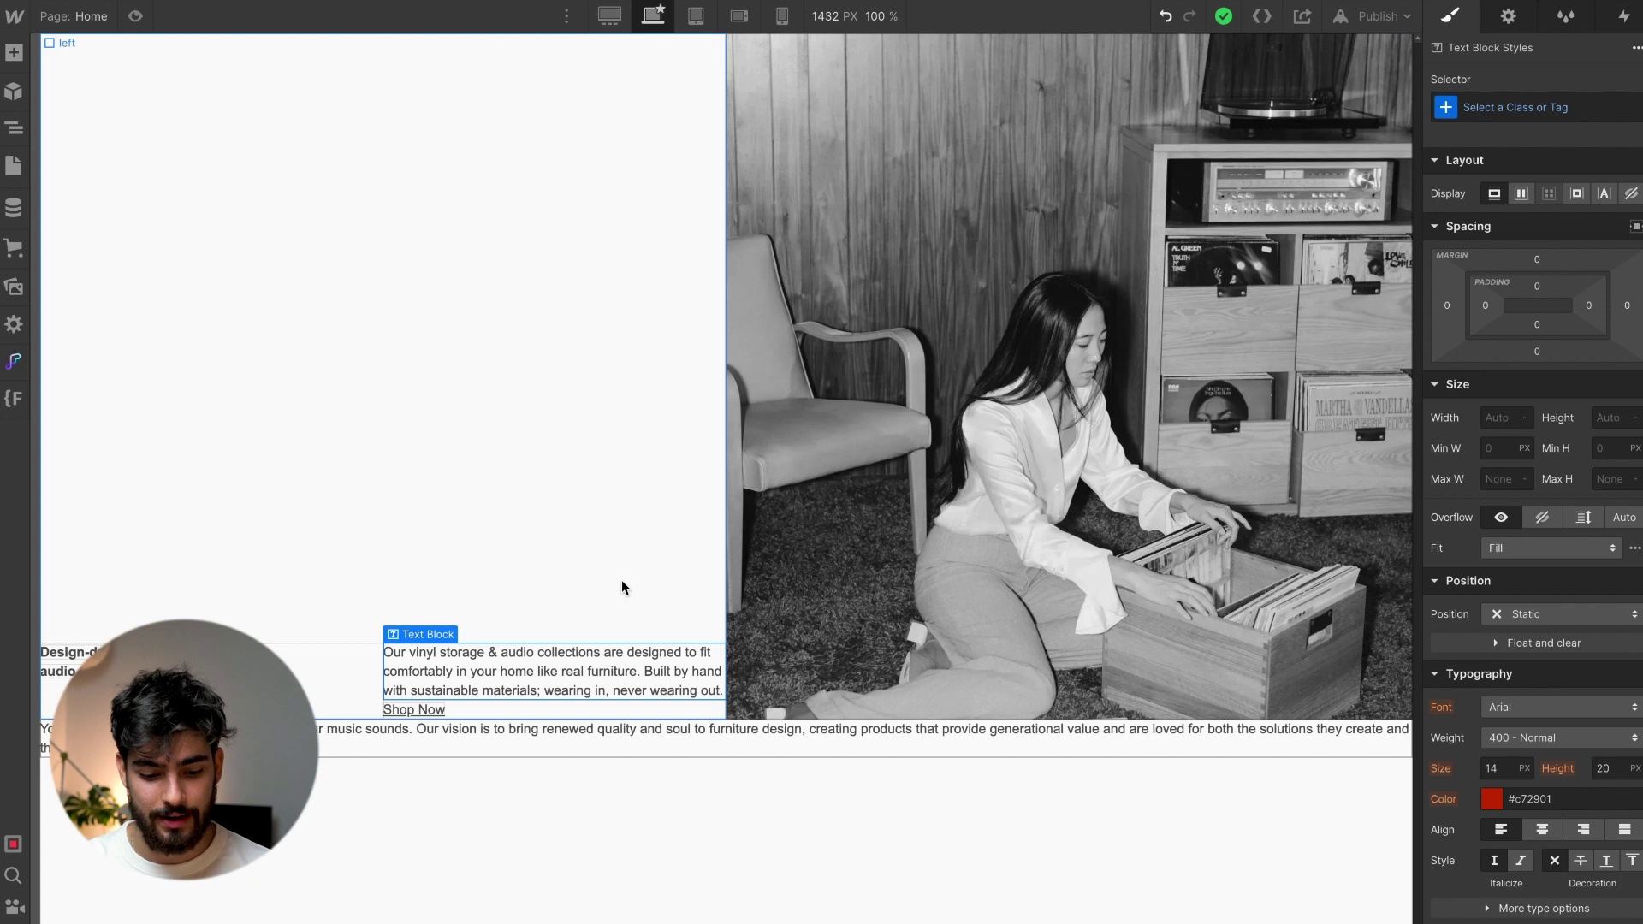
{"action": "left_click", "coordinate": [1493, 767]}
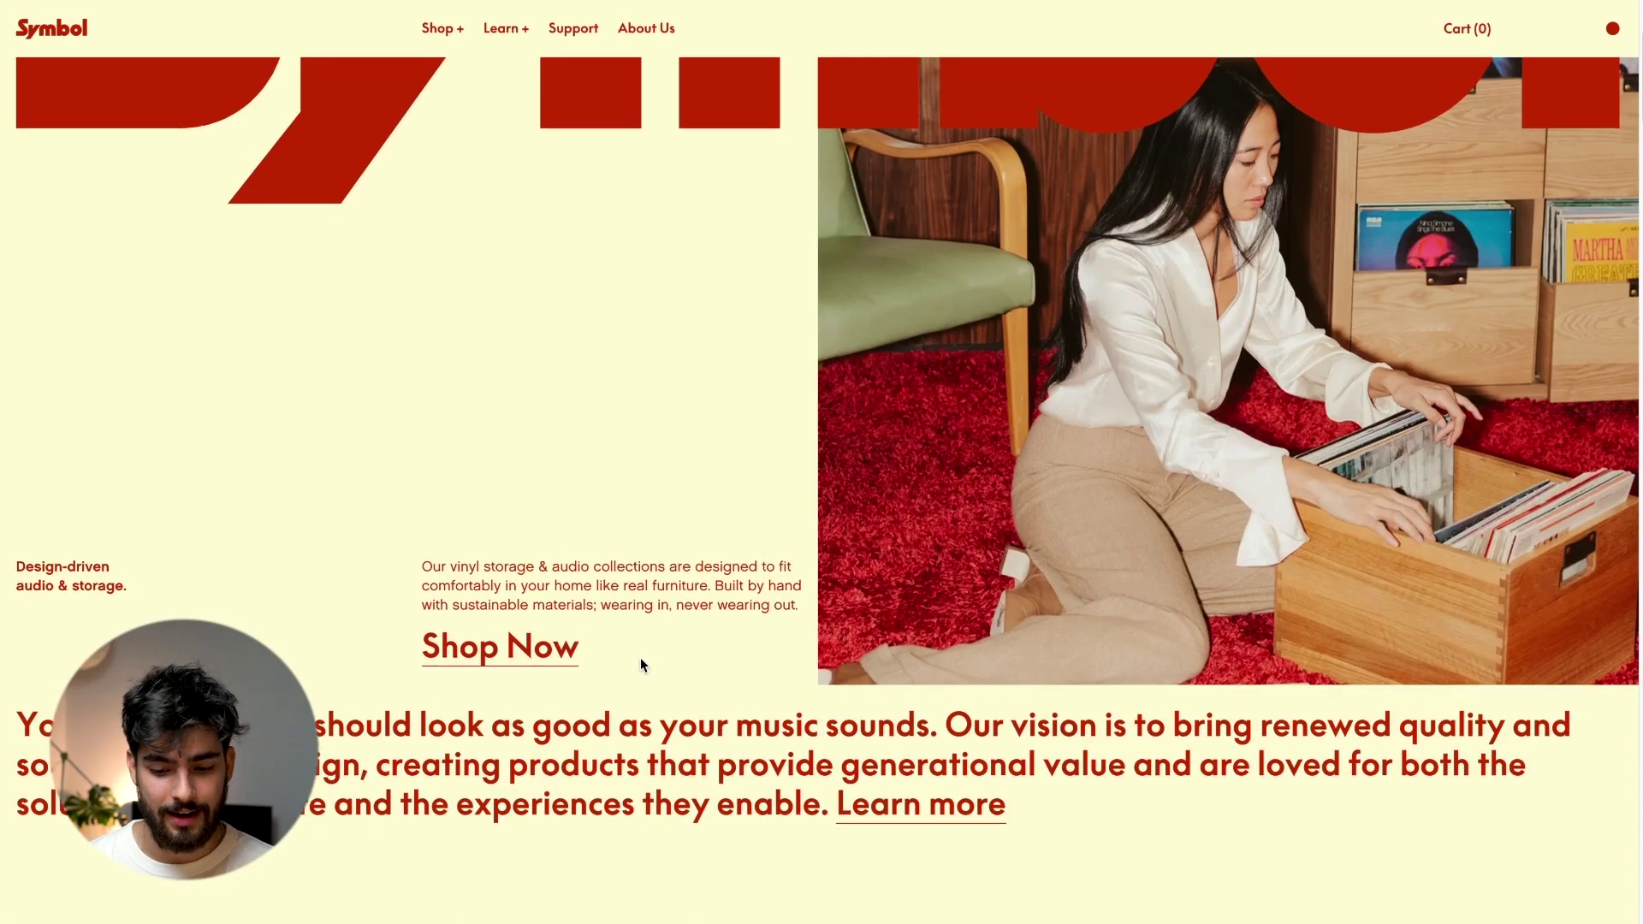
Switch to the Symbol site and inspect the fonts of its paragraph, large statement, "Shop Now" link and "Design-driven" tagline with WhatFont
{"action": "scroll", "coordinate": [640, 665], "scroll_direction": "up", "scroll_amount": 2}
{"action": "scroll", "coordinate": [640, 665], "scroll_direction": "down", "scroll_amount": 3}
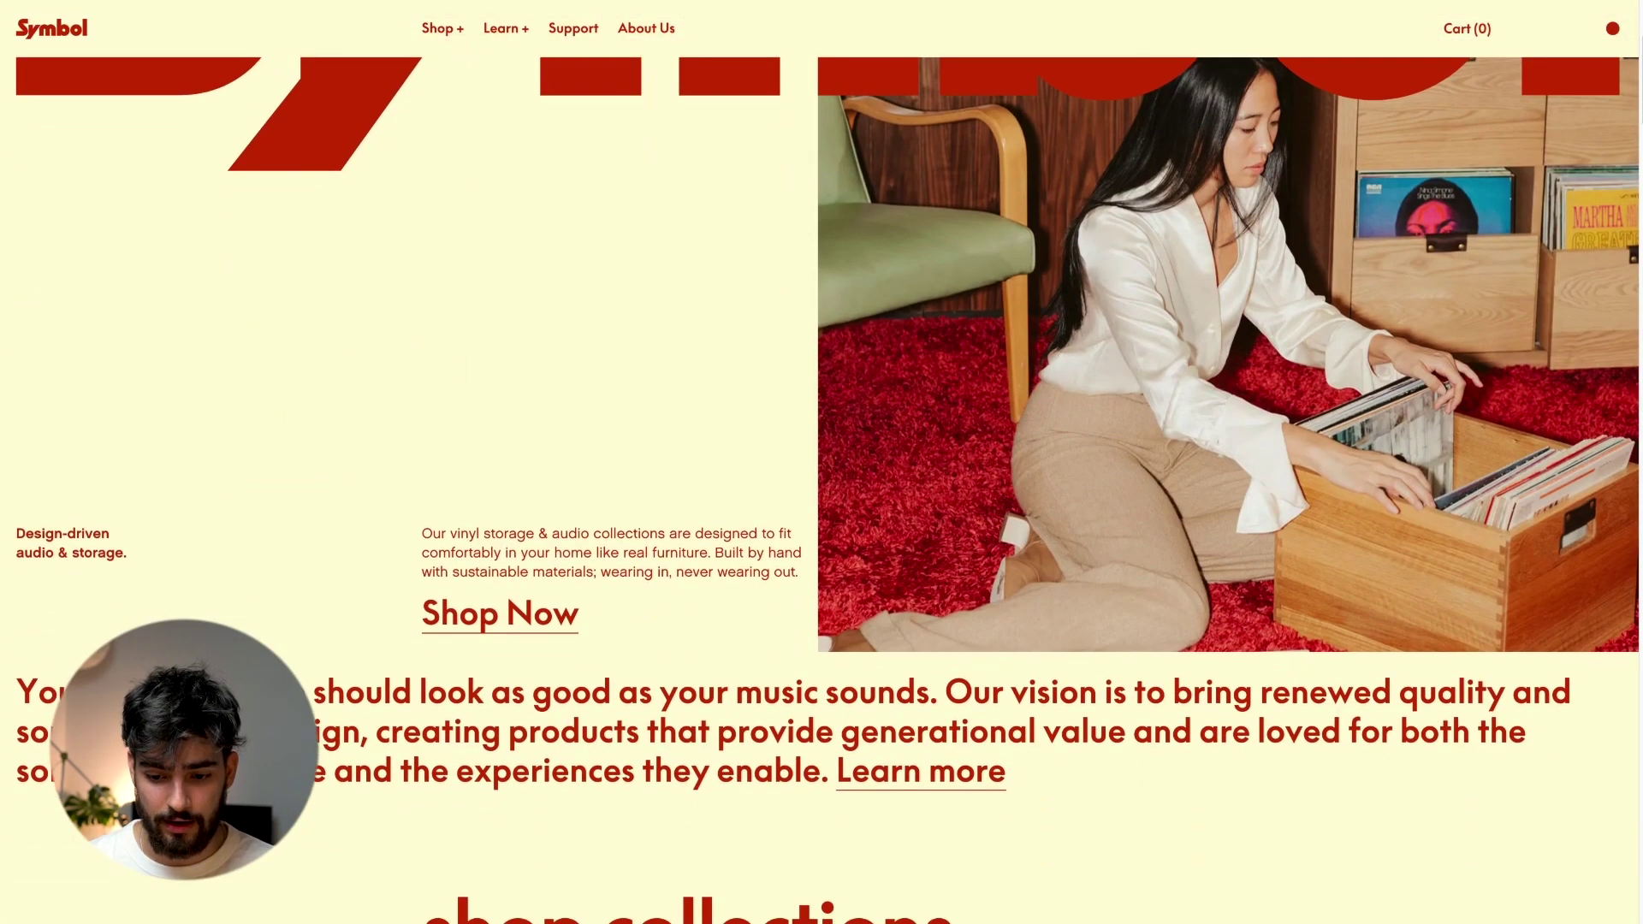
{"action": "mouse_move", "coordinate": [592, 532]}
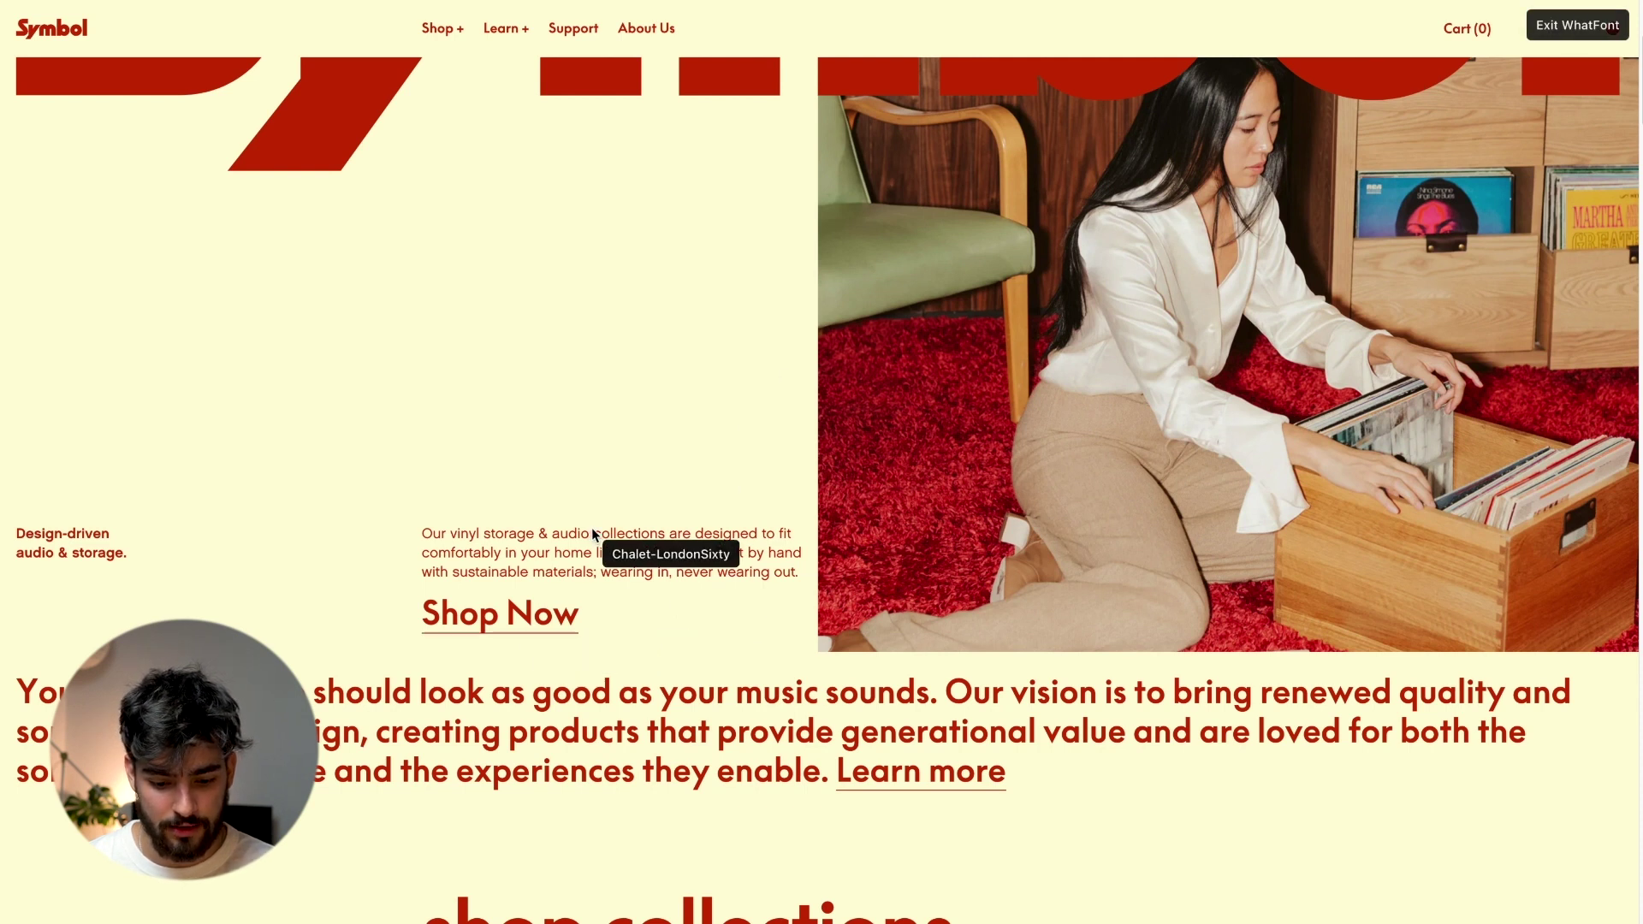
{"action": "left_click", "coordinate": [685, 542]}
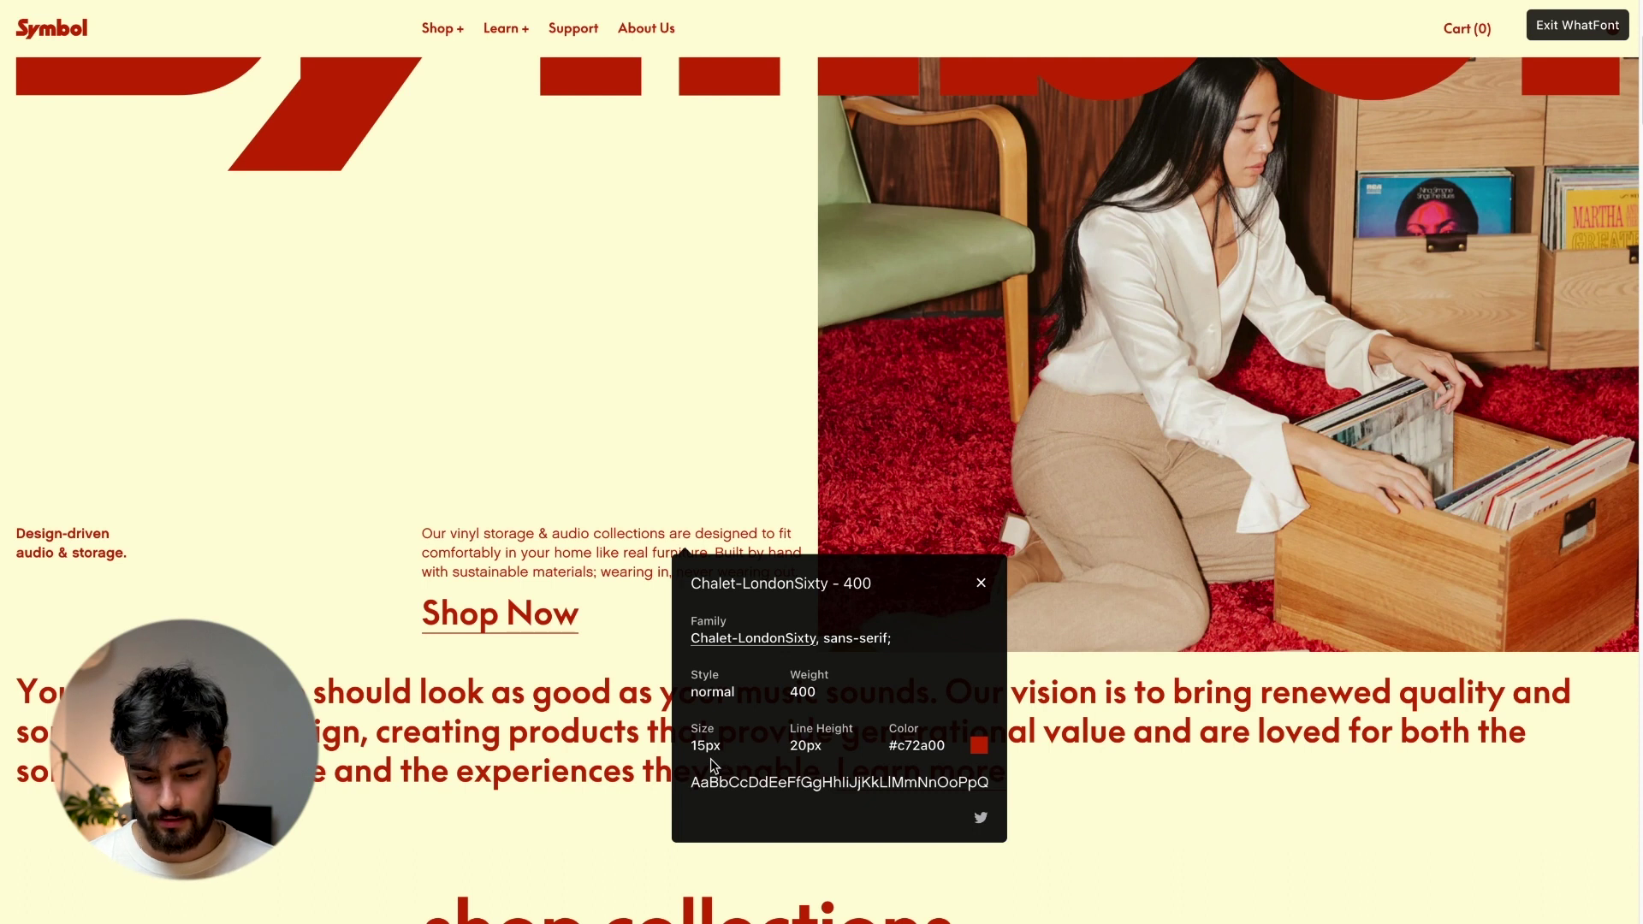
{"action": "left_click", "coordinate": [542, 734]}
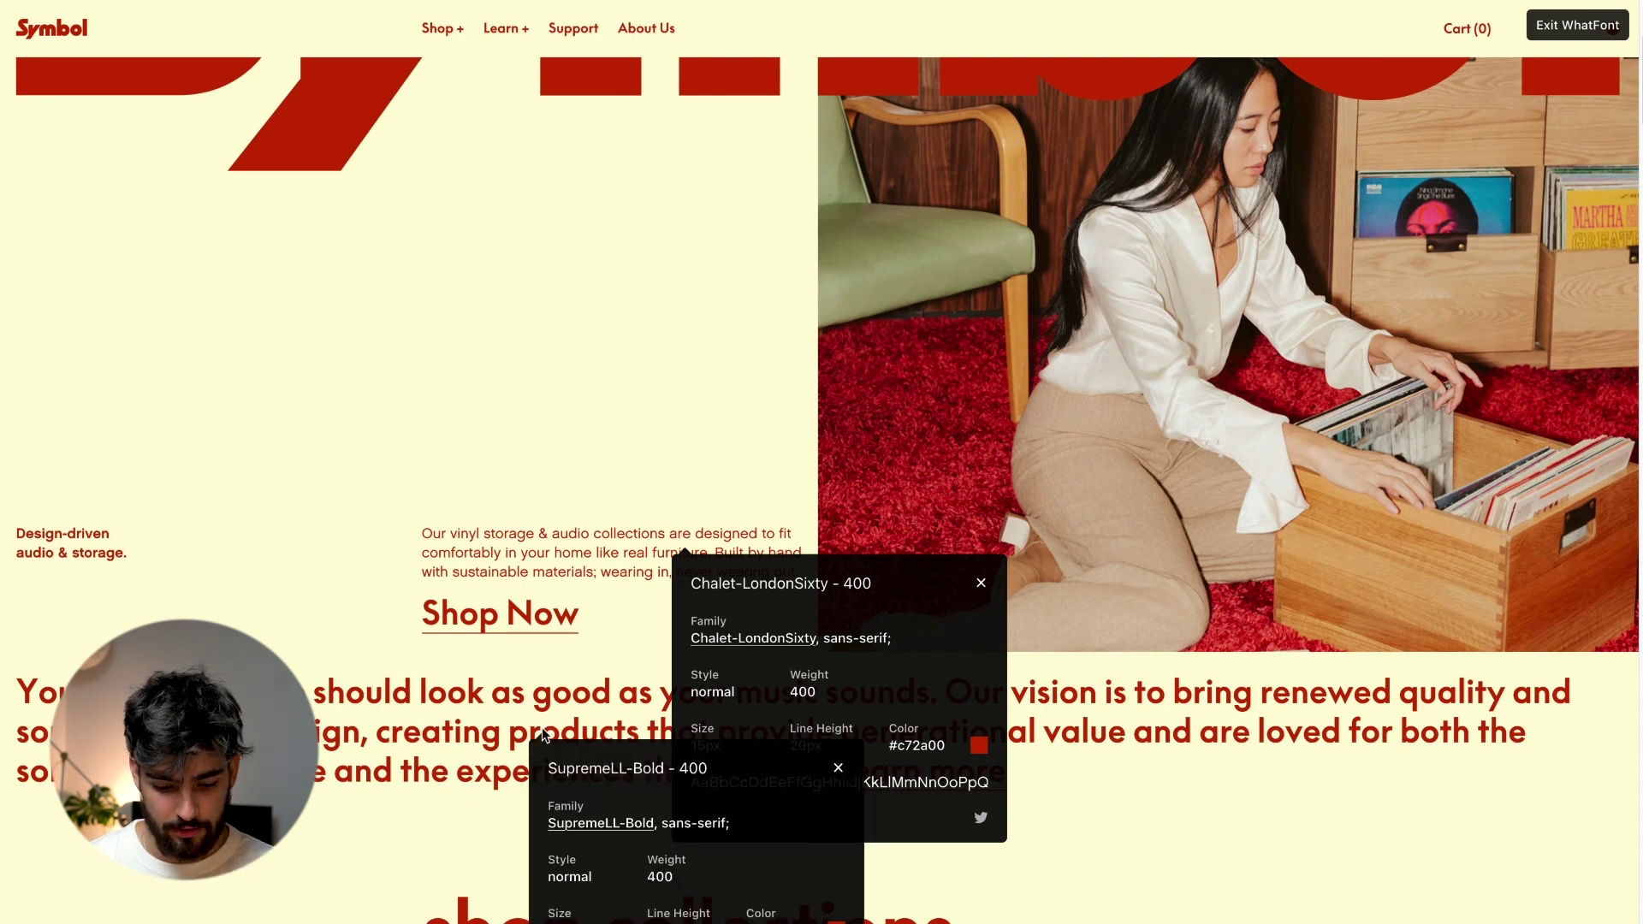
{"action": "left_click", "coordinate": [520, 619]}
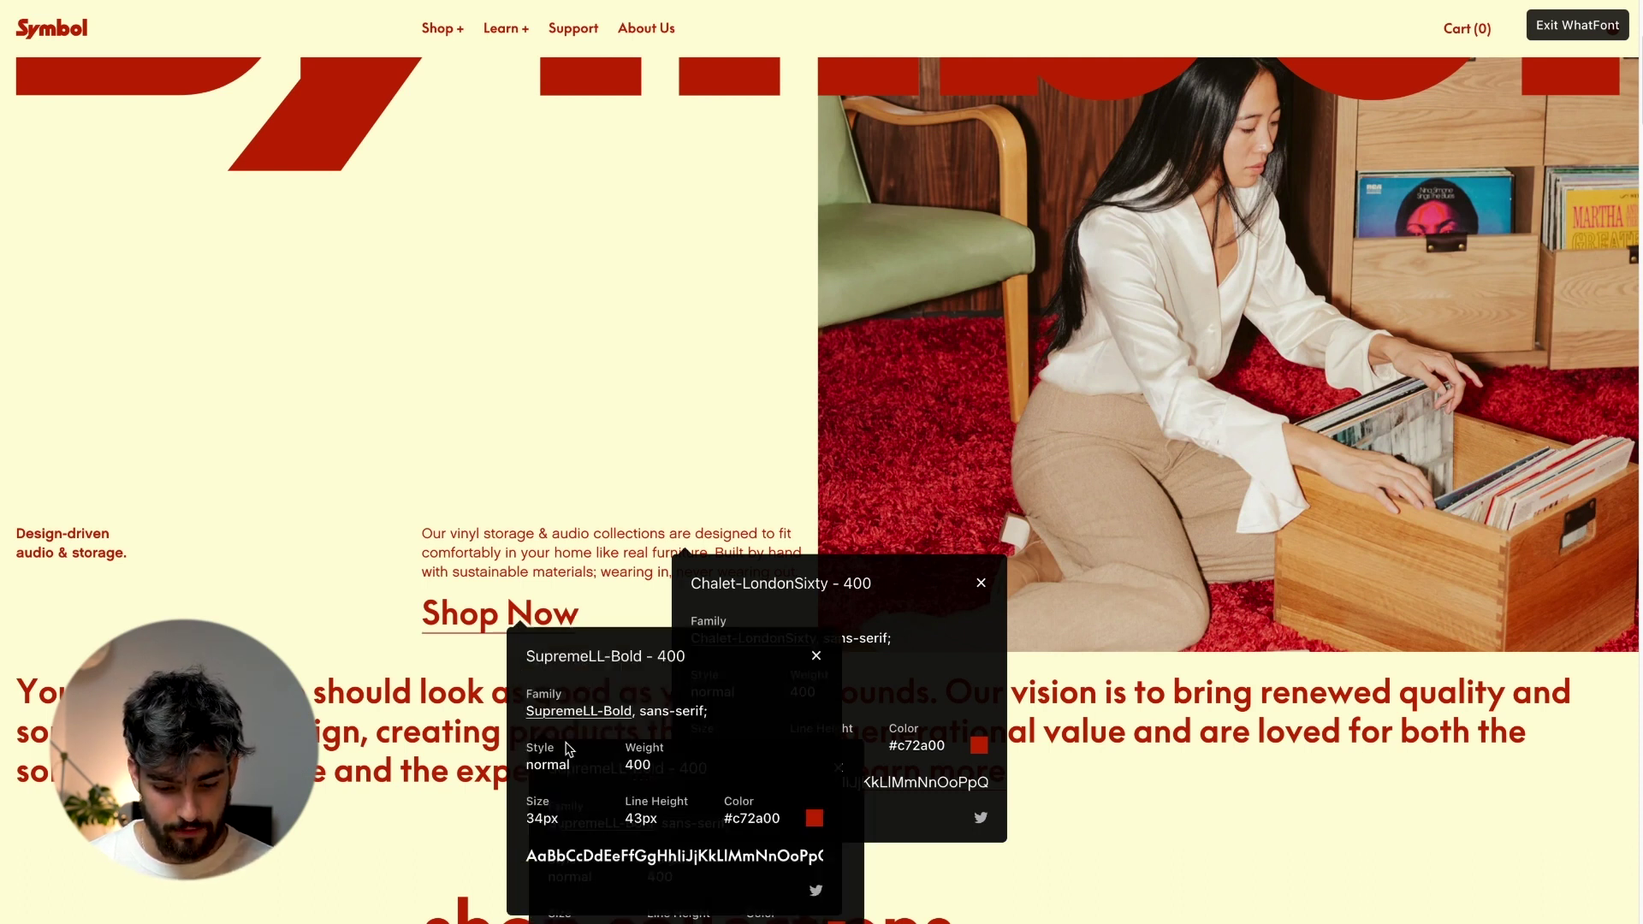
{"action": "left_click", "coordinate": [55, 537]}
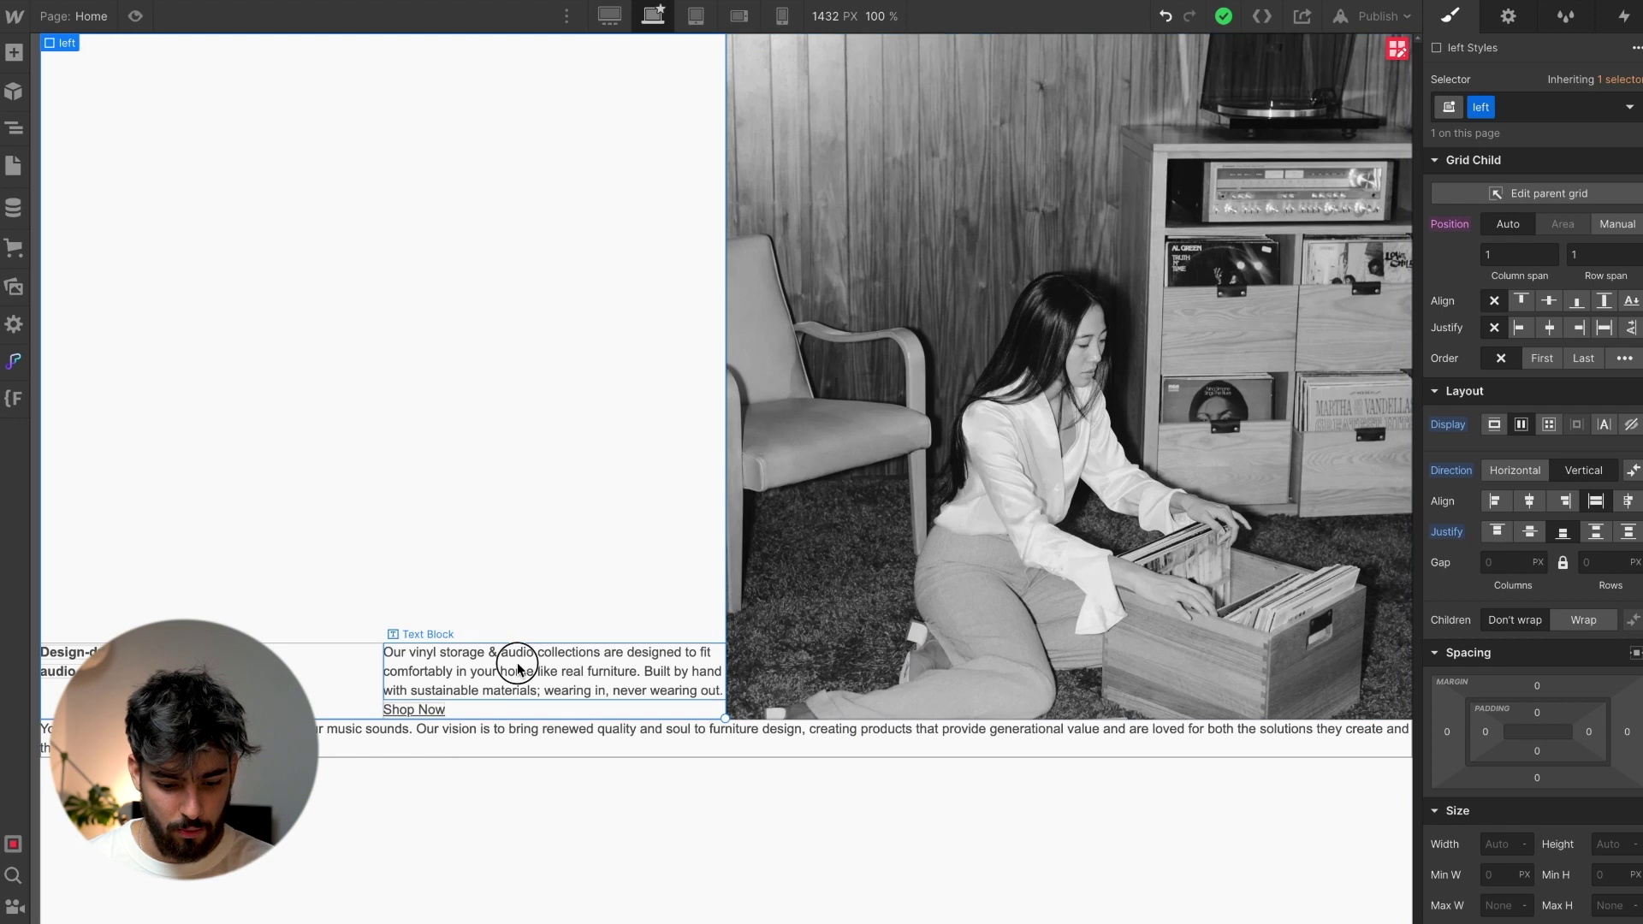
Back in Webflow, set the font size of the second column's paragraph and the bold "Design-driven" tagline to 1vw
{"action": "left_click", "coordinate": [517, 661]}
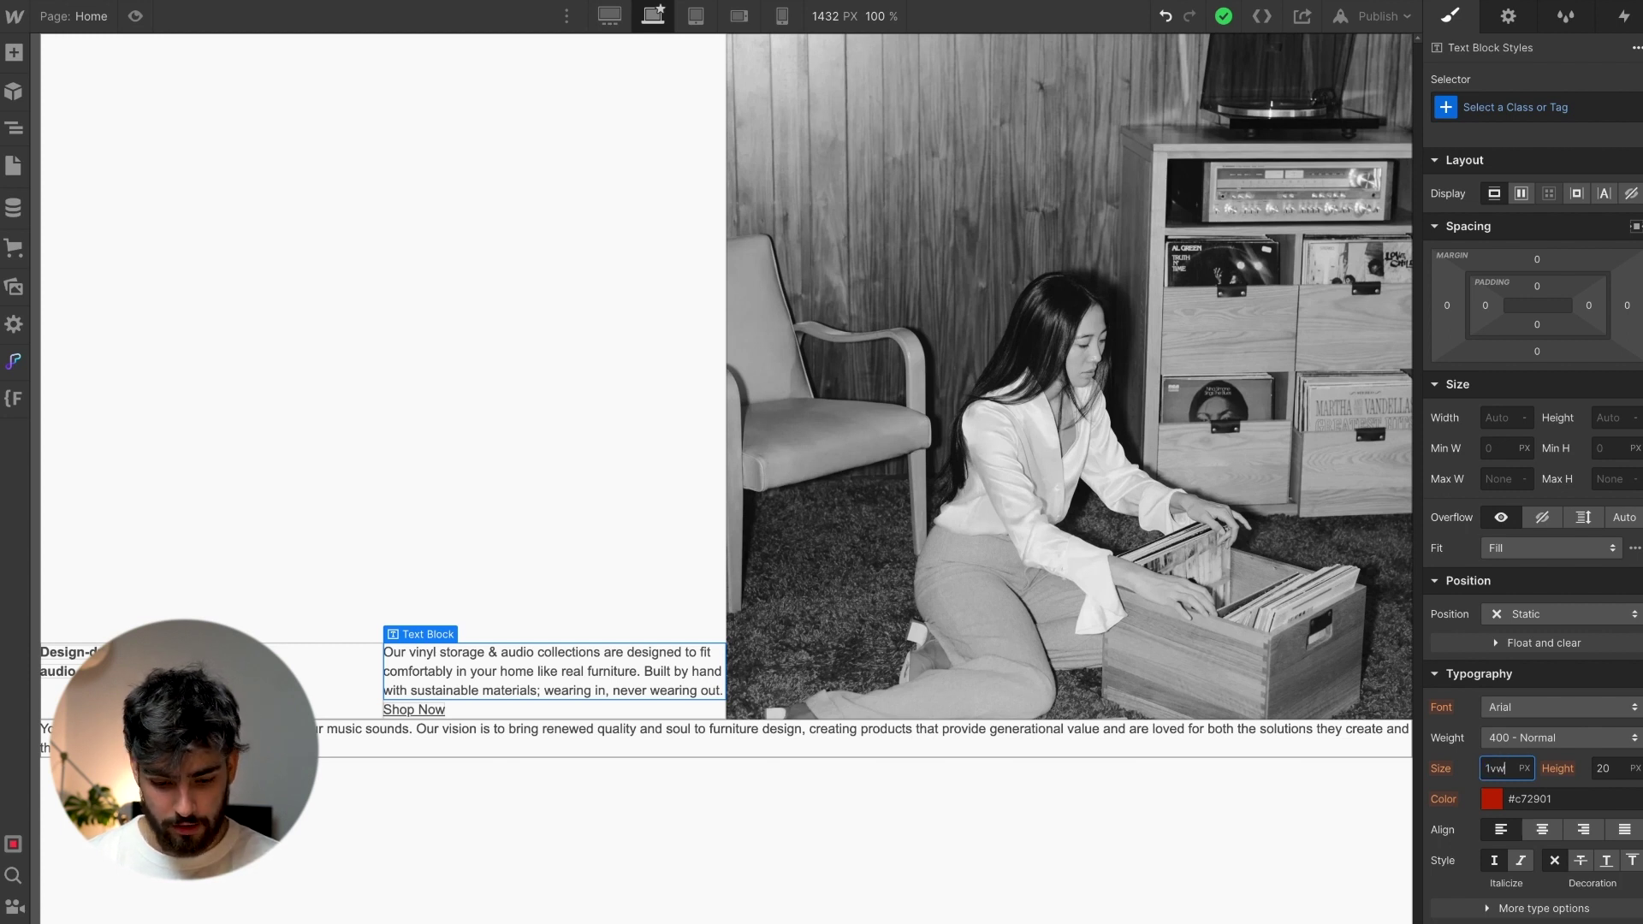
{"action": "type", "text": "1vw"}
{"action": "key", "text": "Return"}
{"action": "left_click", "coordinate": [77, 633]}
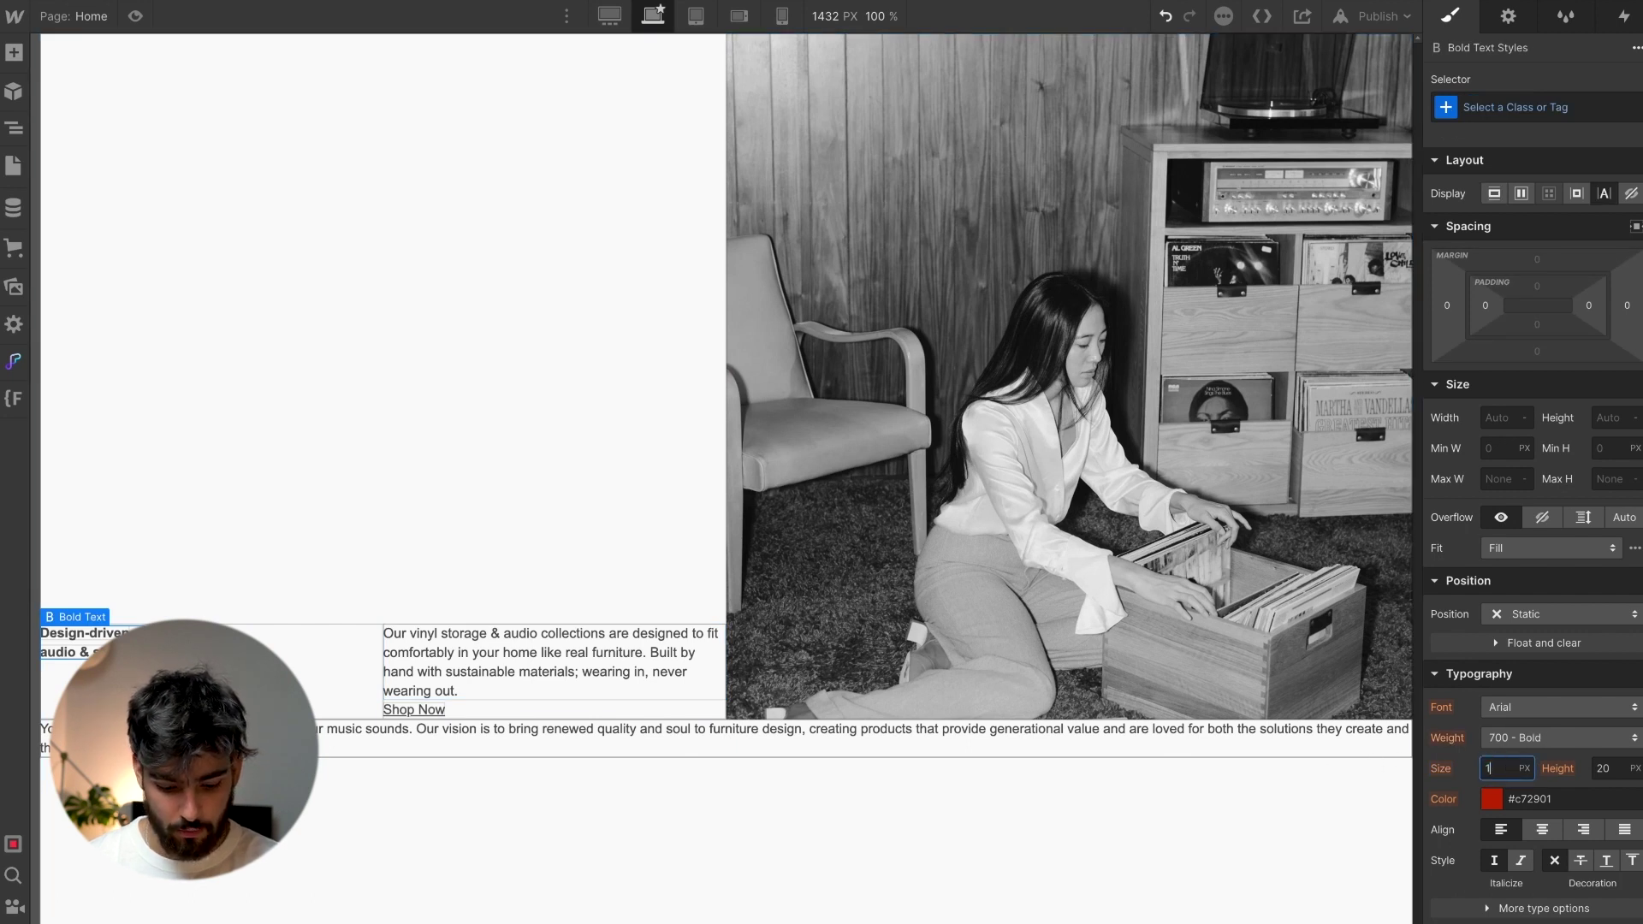
Set the font size of the "Shop Now" link and the bottom Text Block to 2vw
{"action": "left_click", "coordinate": [401, 710]}
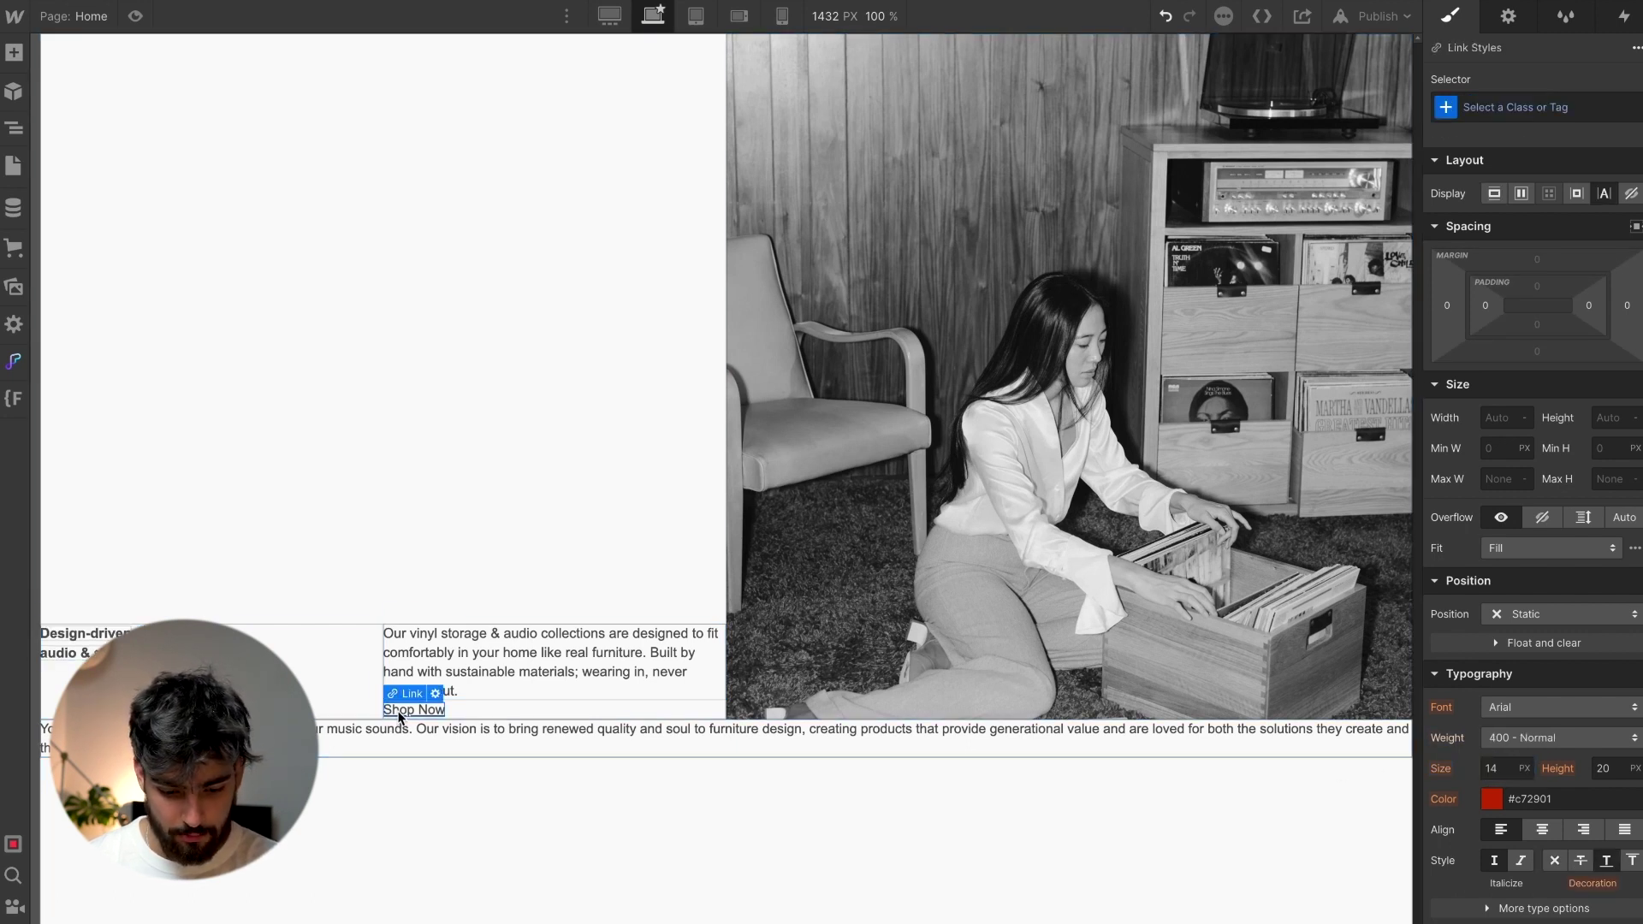
{"action": "left_click", "coordinate": [1492, 768]}
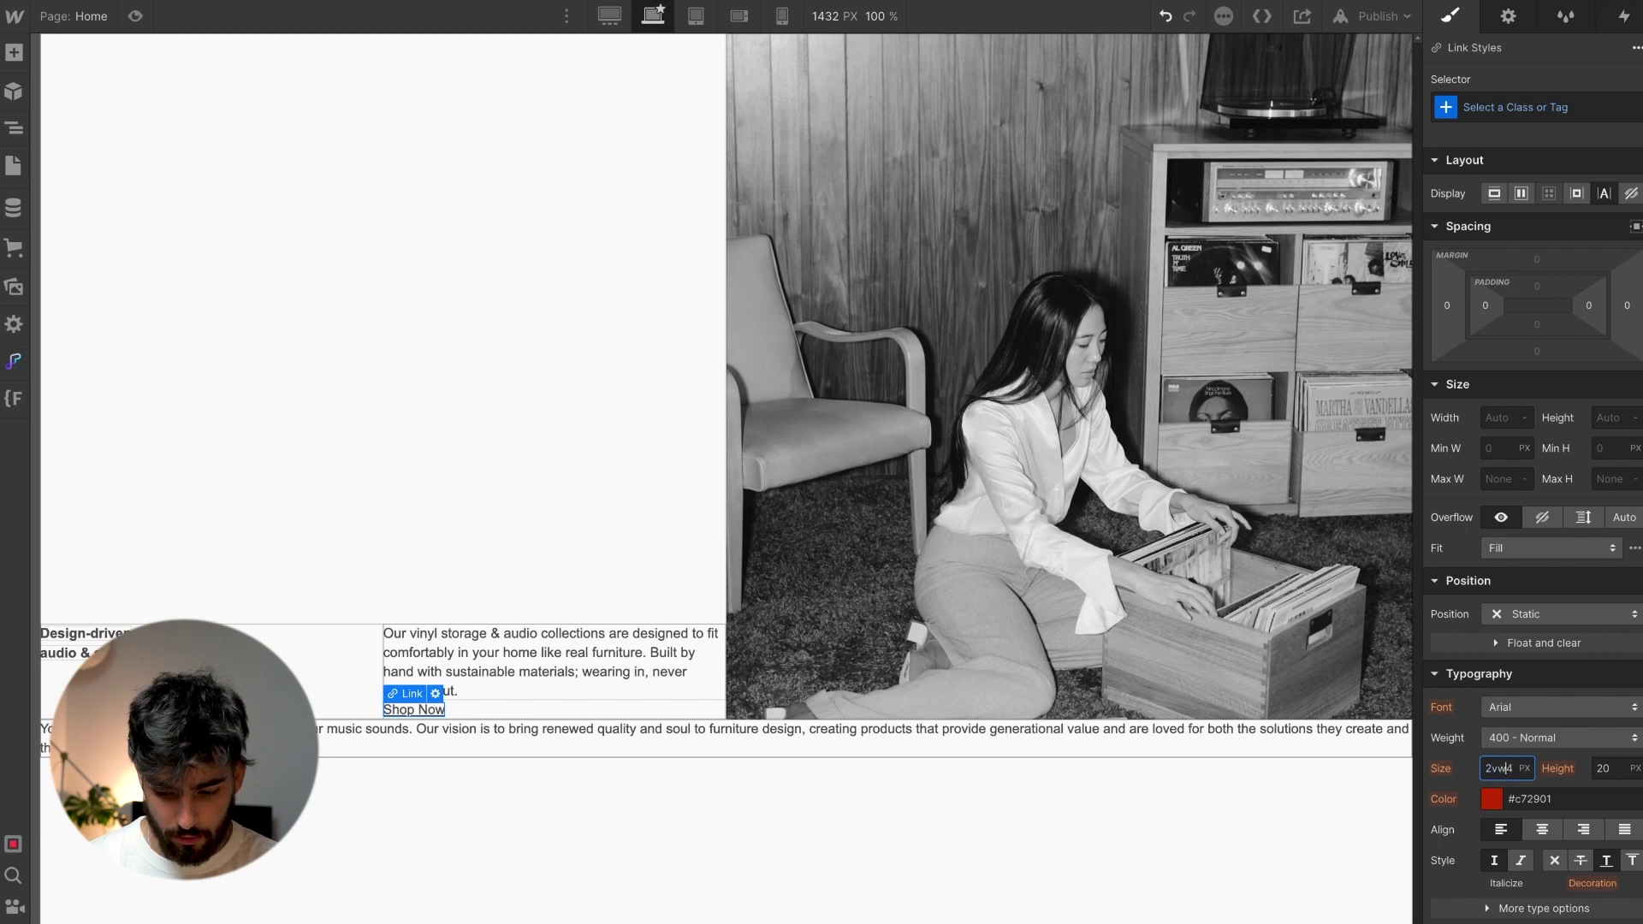
{"action": "key", "text": "Return"}
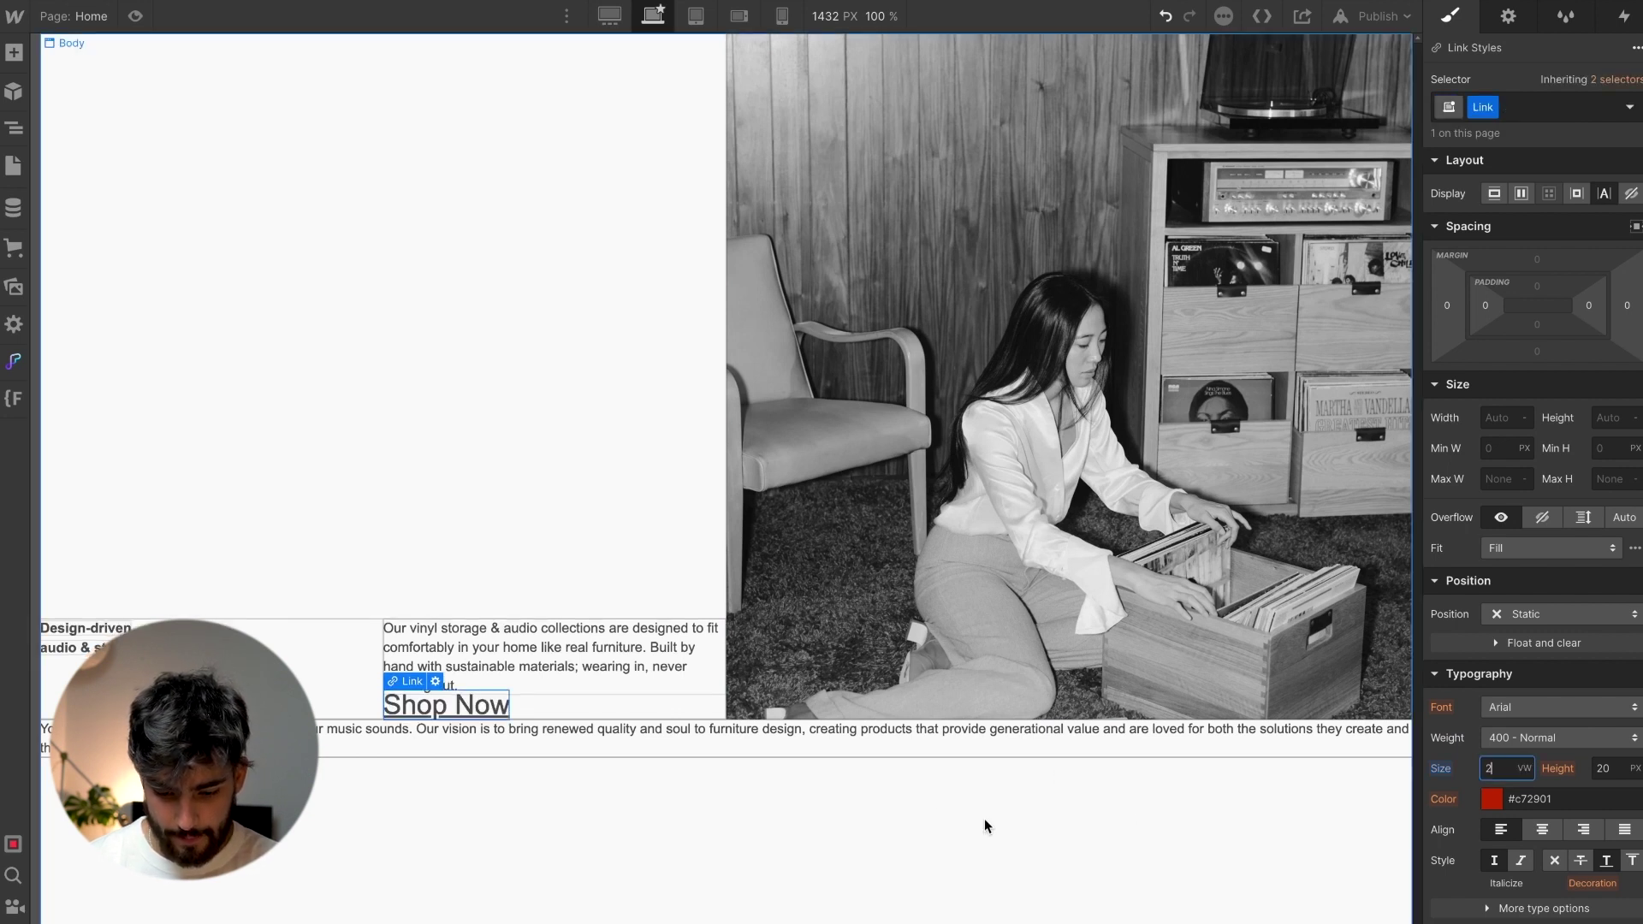
{"action": "left_click", "coordinate": [907, 748]}
{"action": "left_click", "coordinate": [1505, 768]}
{"action": "type", "text": "2vw"}
{"action": "key", "text": "Return"}
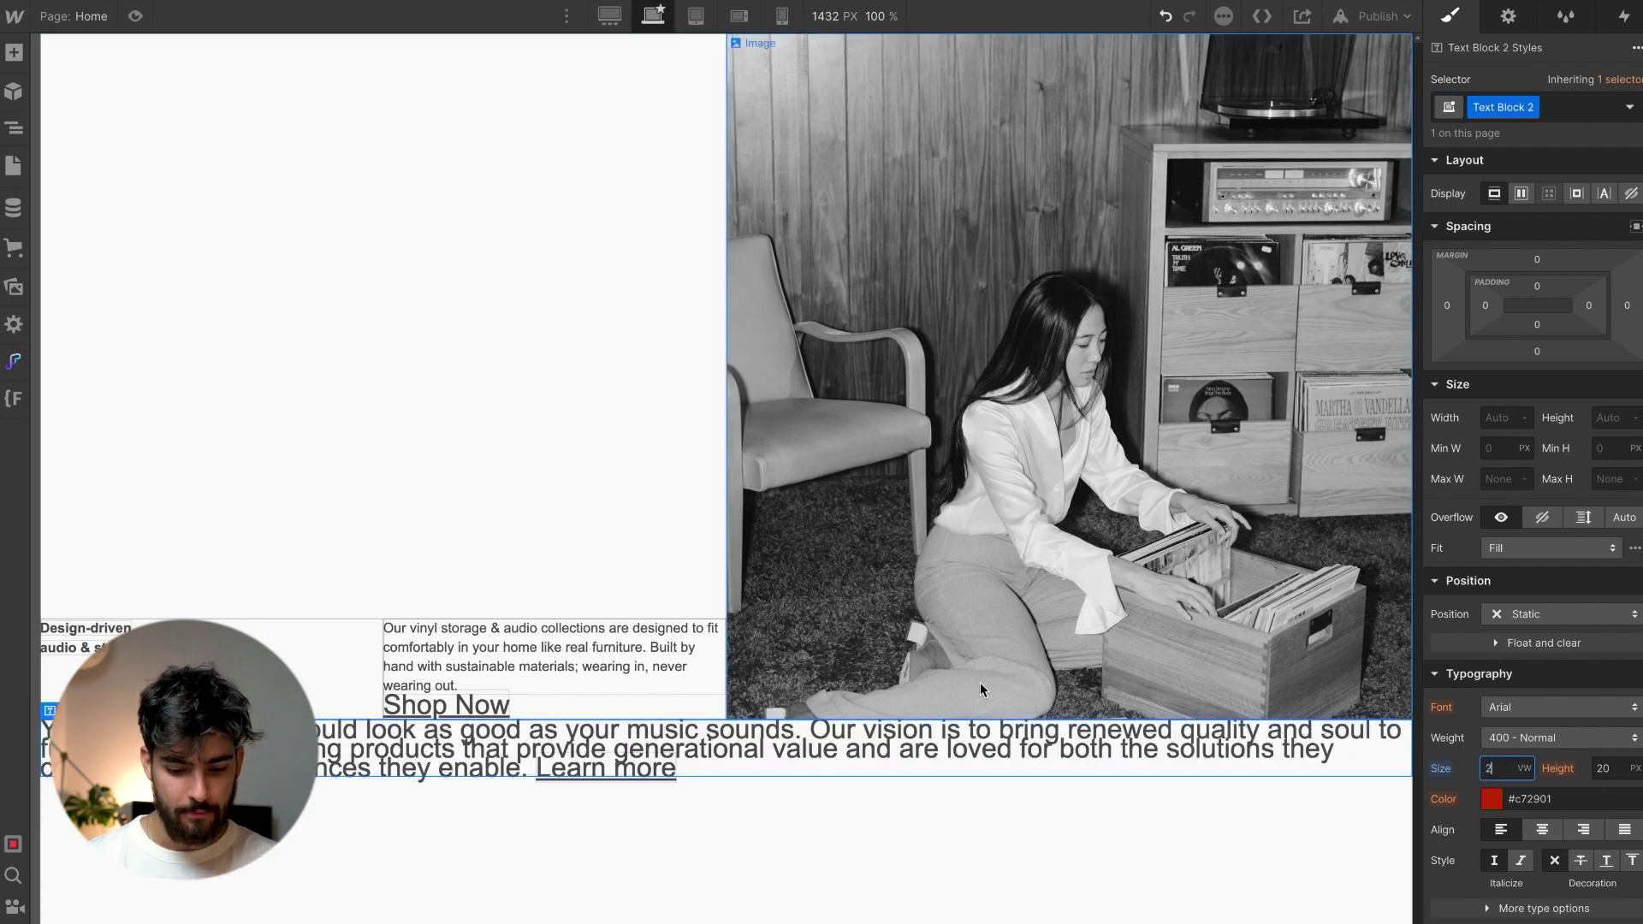
Set the line height of the bottom Text Block and the second column's paragraph to 1
{"action": "left_click", "coordinate": [1602, 768]}
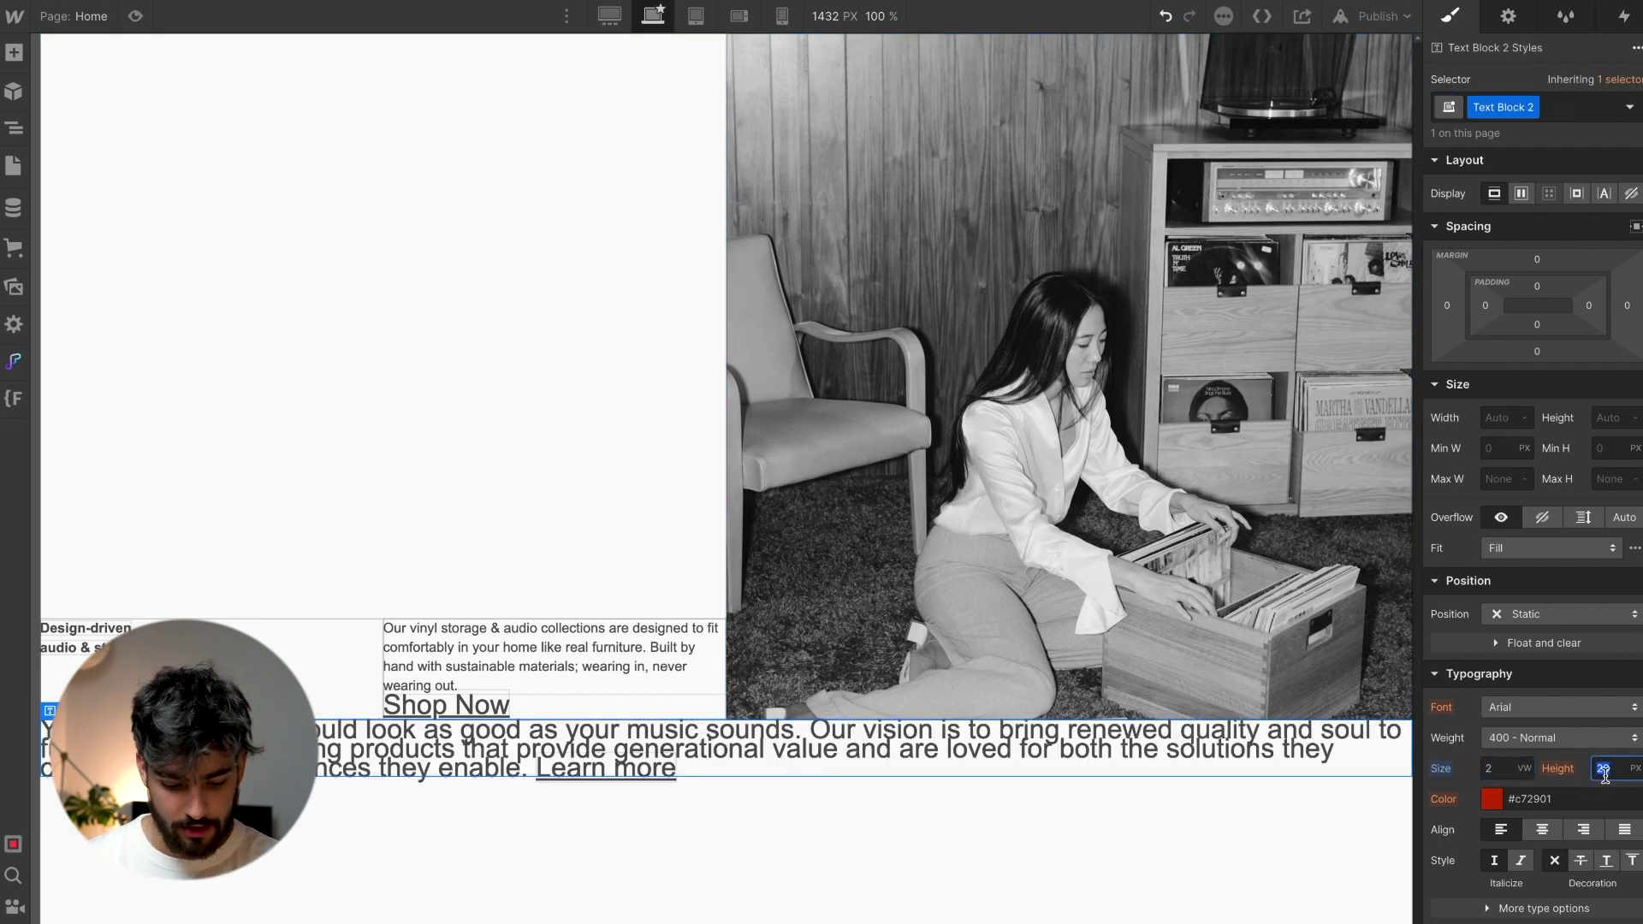
{"action": "type", "text": "1"}
{"action": "key", "text": "Return"}
{"action": "left_click", "coordinate": [569, 667]}
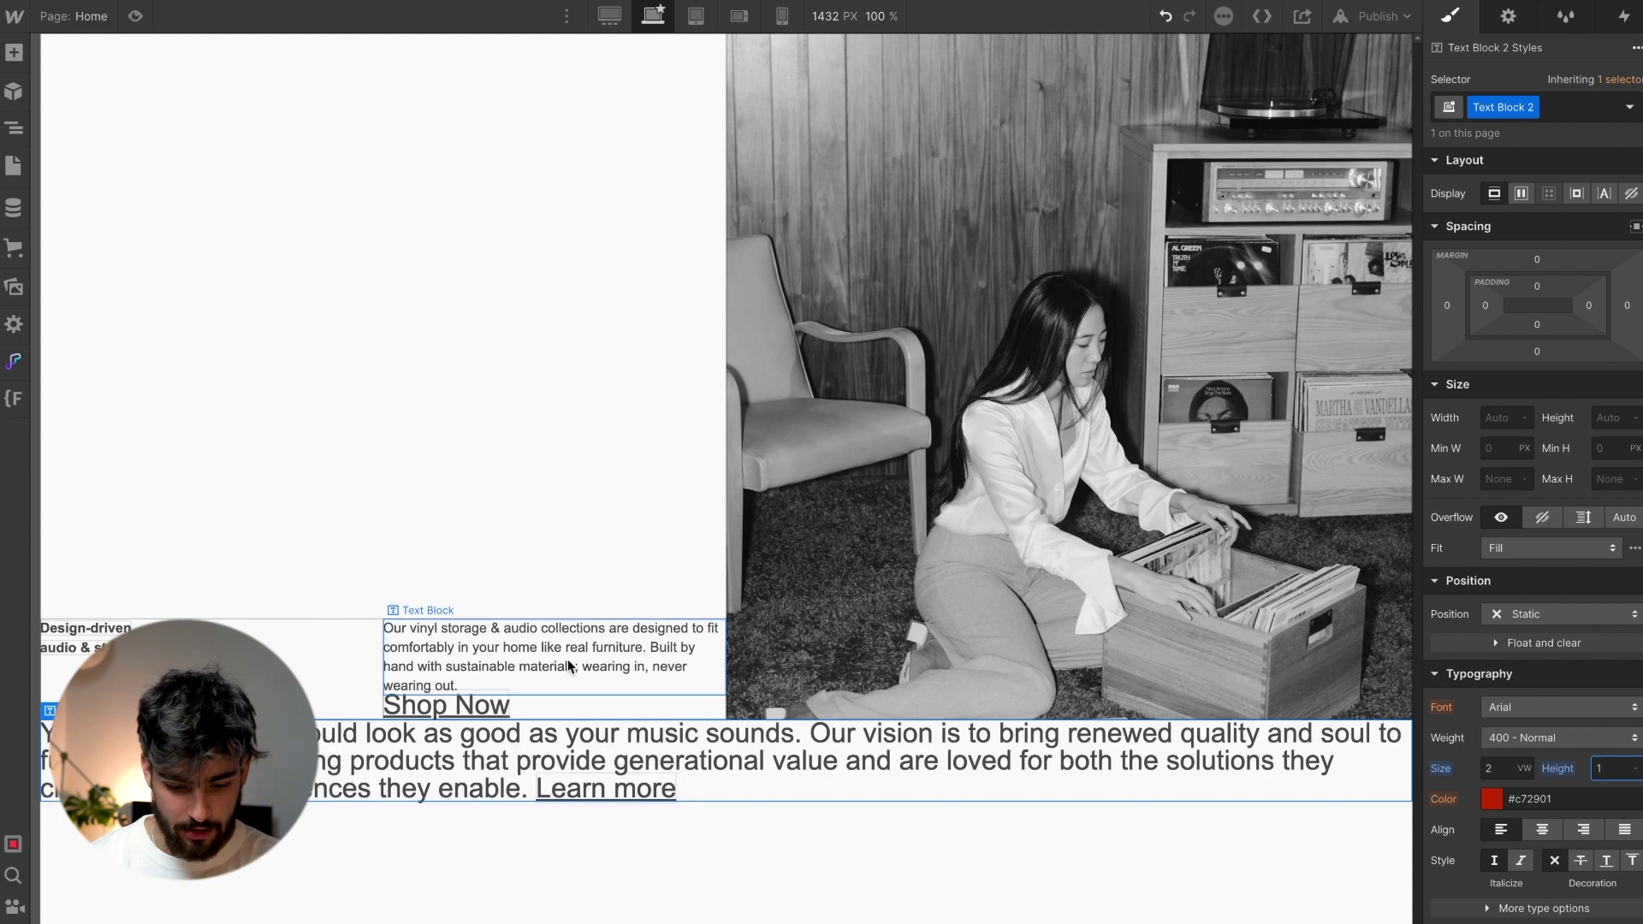
{"action": "left_click", "coordinate": [1621, 764]}
{"action": "type", "text": "1"}
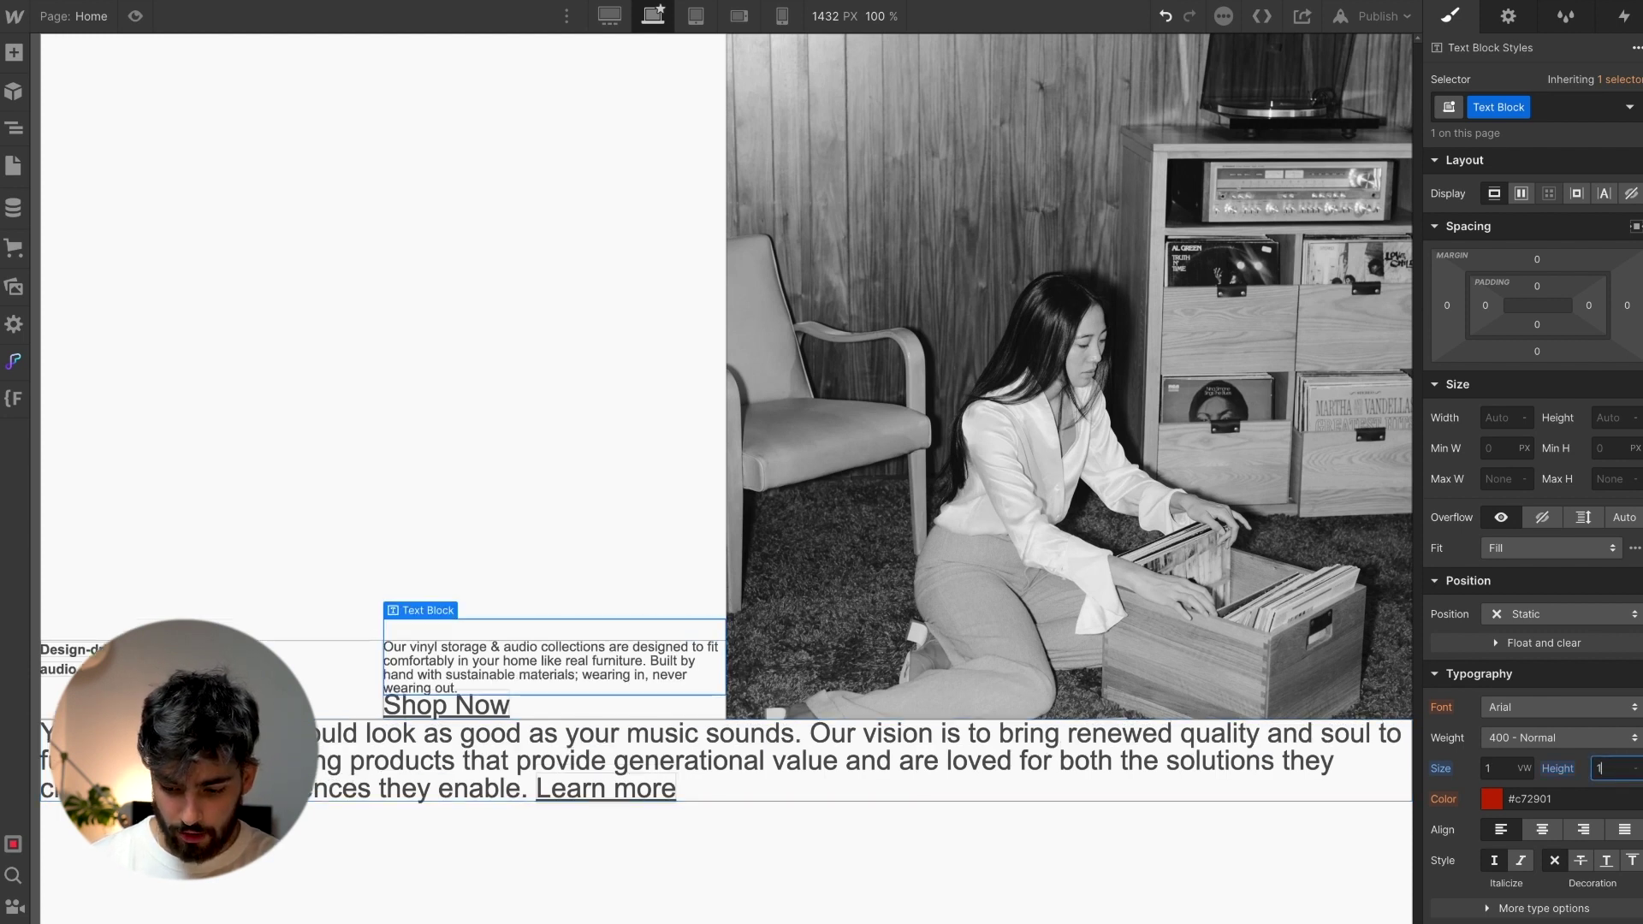
Set the line height of the "Shop Now" link and the bold "Design-driven" tagline to 1
{"action": "left_click", "coordinate": [470, 712]}
{"action": "left_click", "coordinate": [1616, 764]}
{"action": "type", "text": "1"}
{"action": "left_click", "coordinate": [68, 648]}
{"action": "left_click", "coordinate": [1615, 764]}
{"action": "type", "text": "1"}
{"action": "key", "text": "Return"}
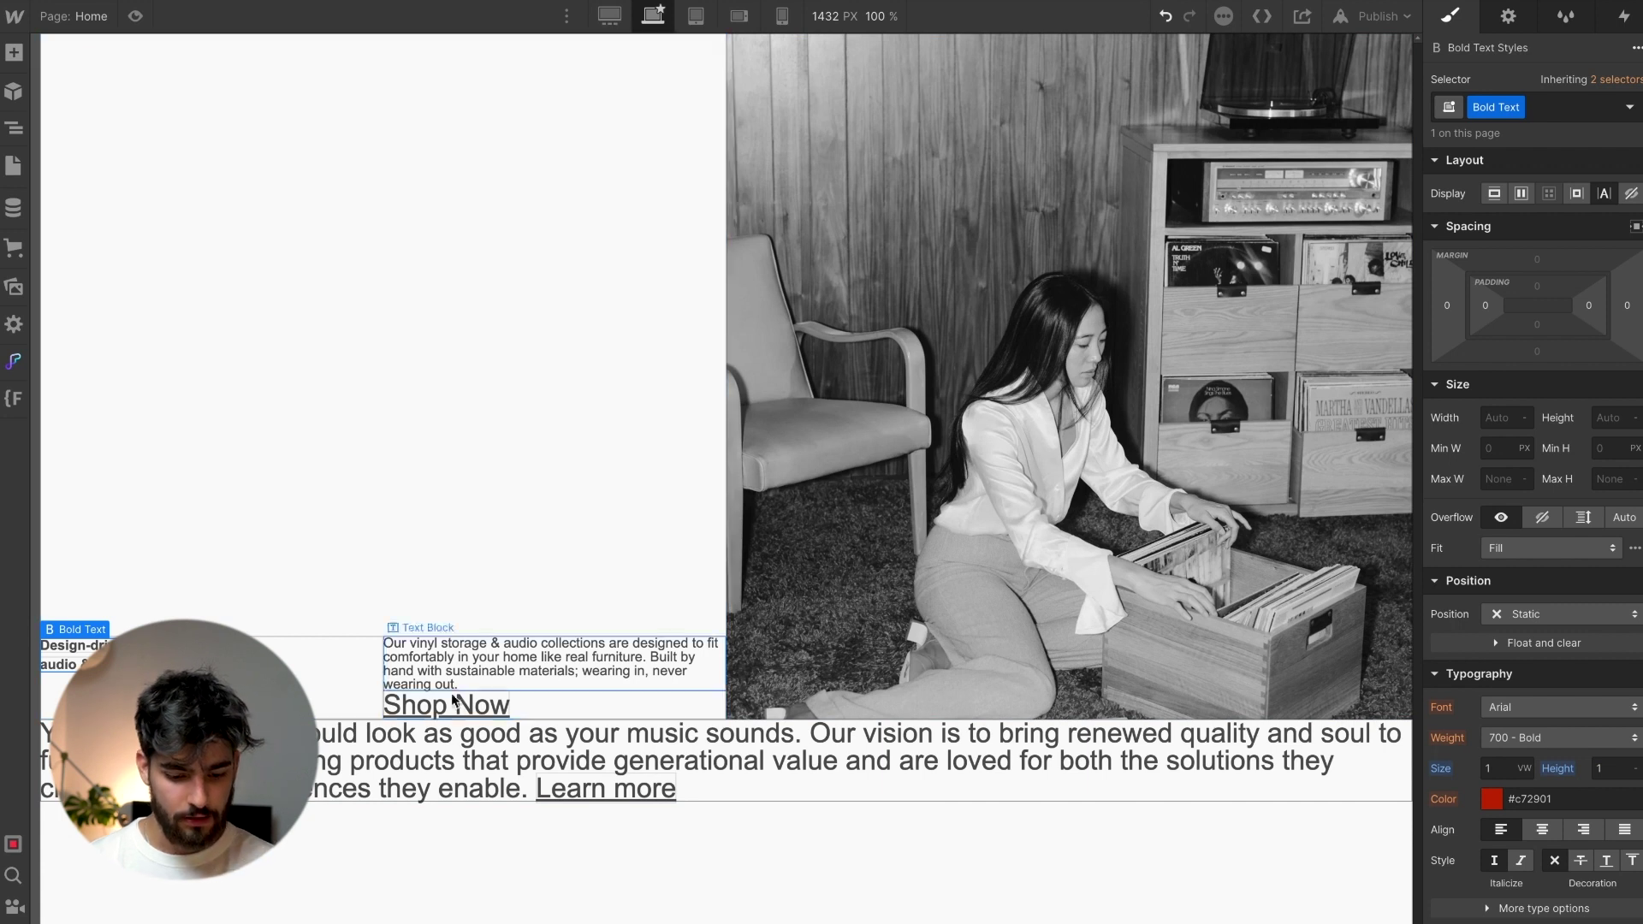
{"action": "left_click", "coordinate": [531, 667]}
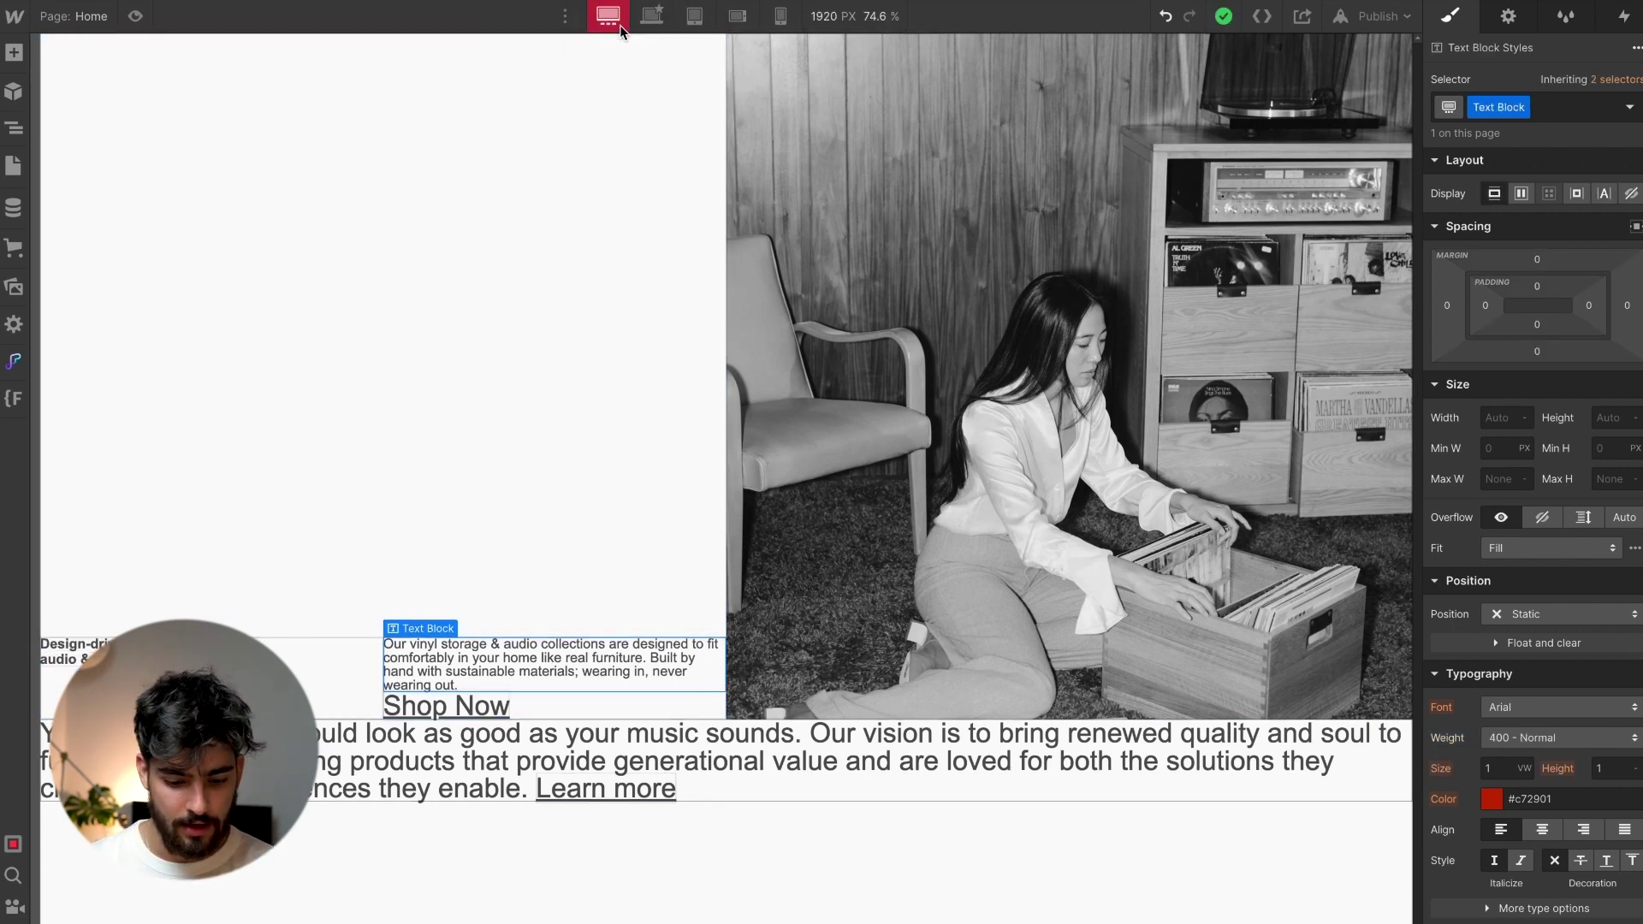
At the tablet breakpoint, set the font size of the second column's paragraph to 1rem
{"action": "left_click", "coordinate": [613, 20]}
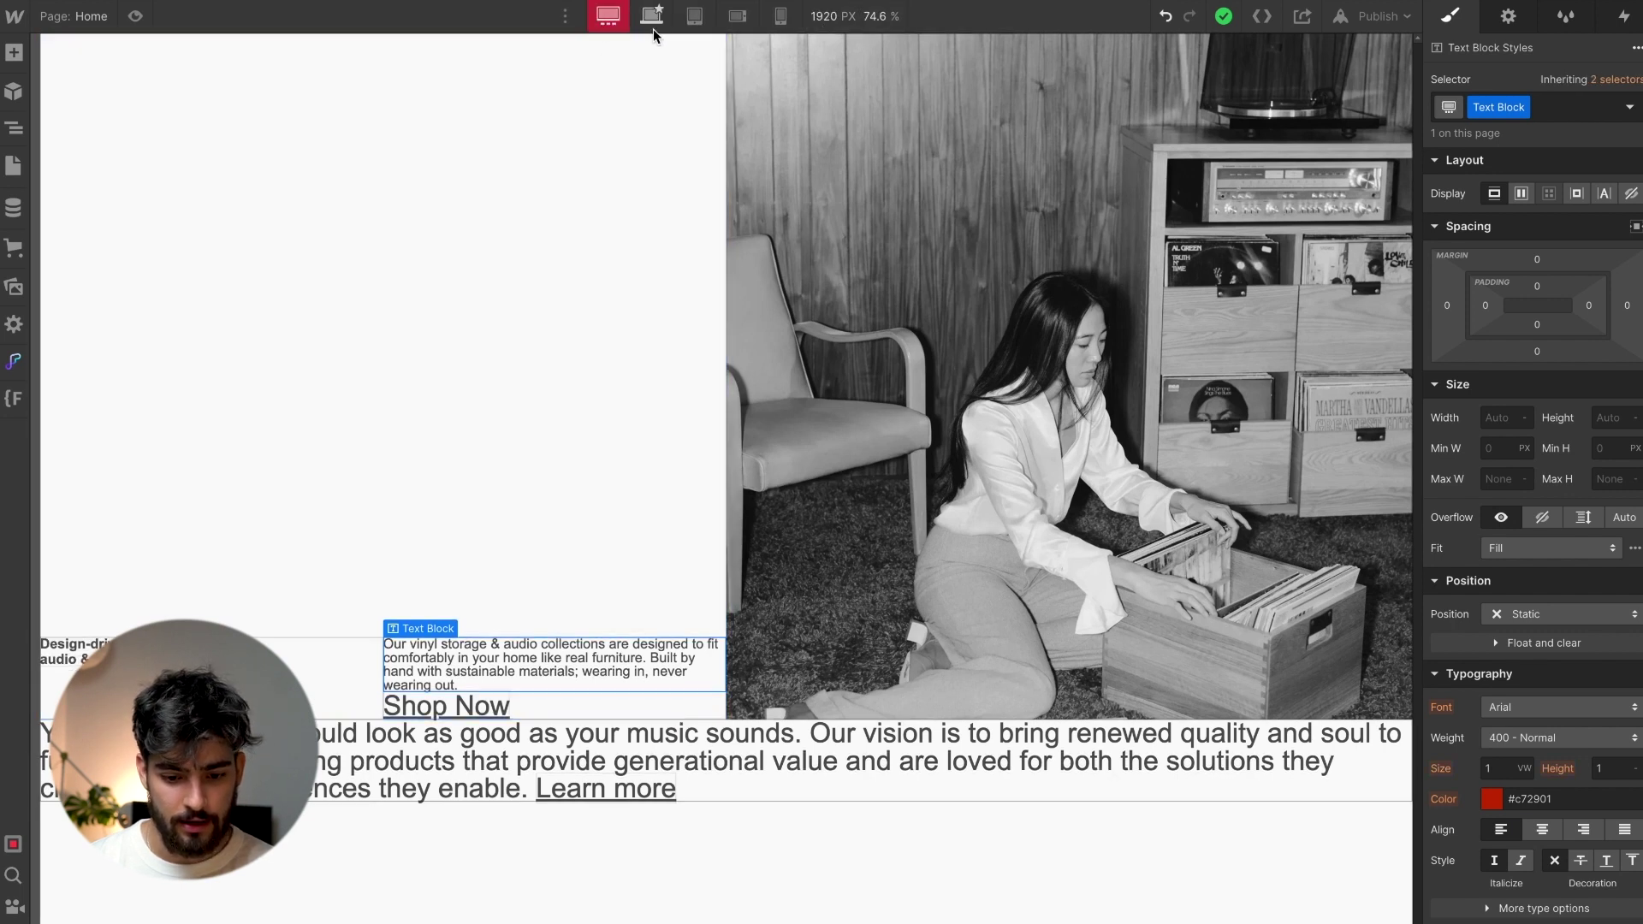
{"action": "left_click", "coordinate": [653, 19]}
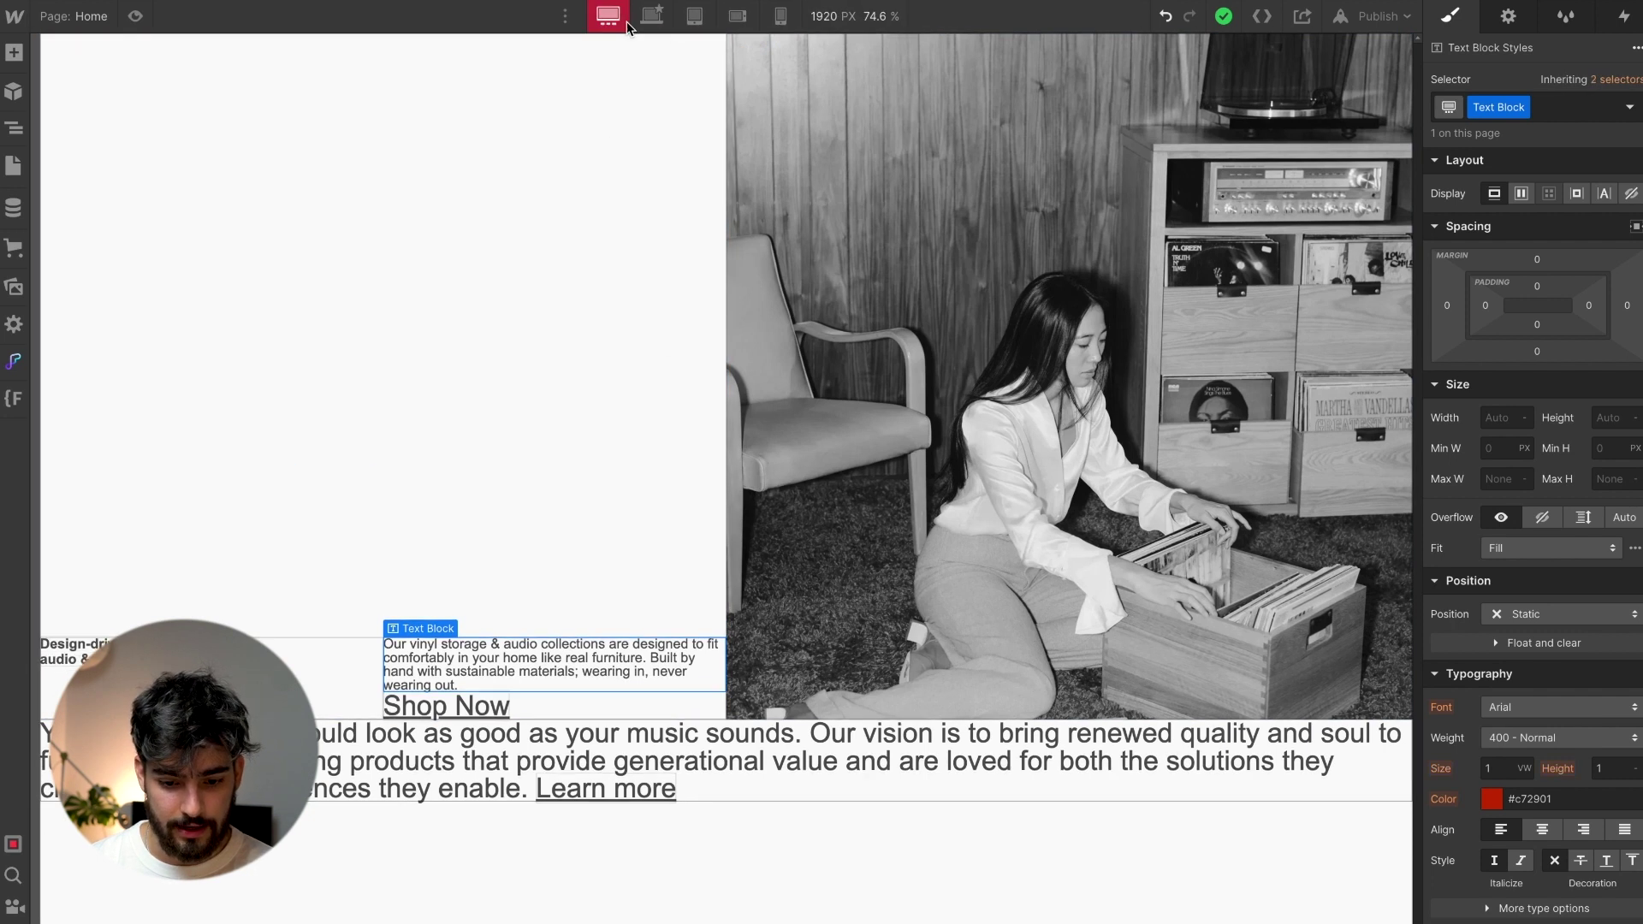
{"action": "left_click", "coordinate": [683, 20]}
{"action": "left_click", "coordinate": [657, 17]}
{"action": "left_click", "coordinate": [699, 17]}
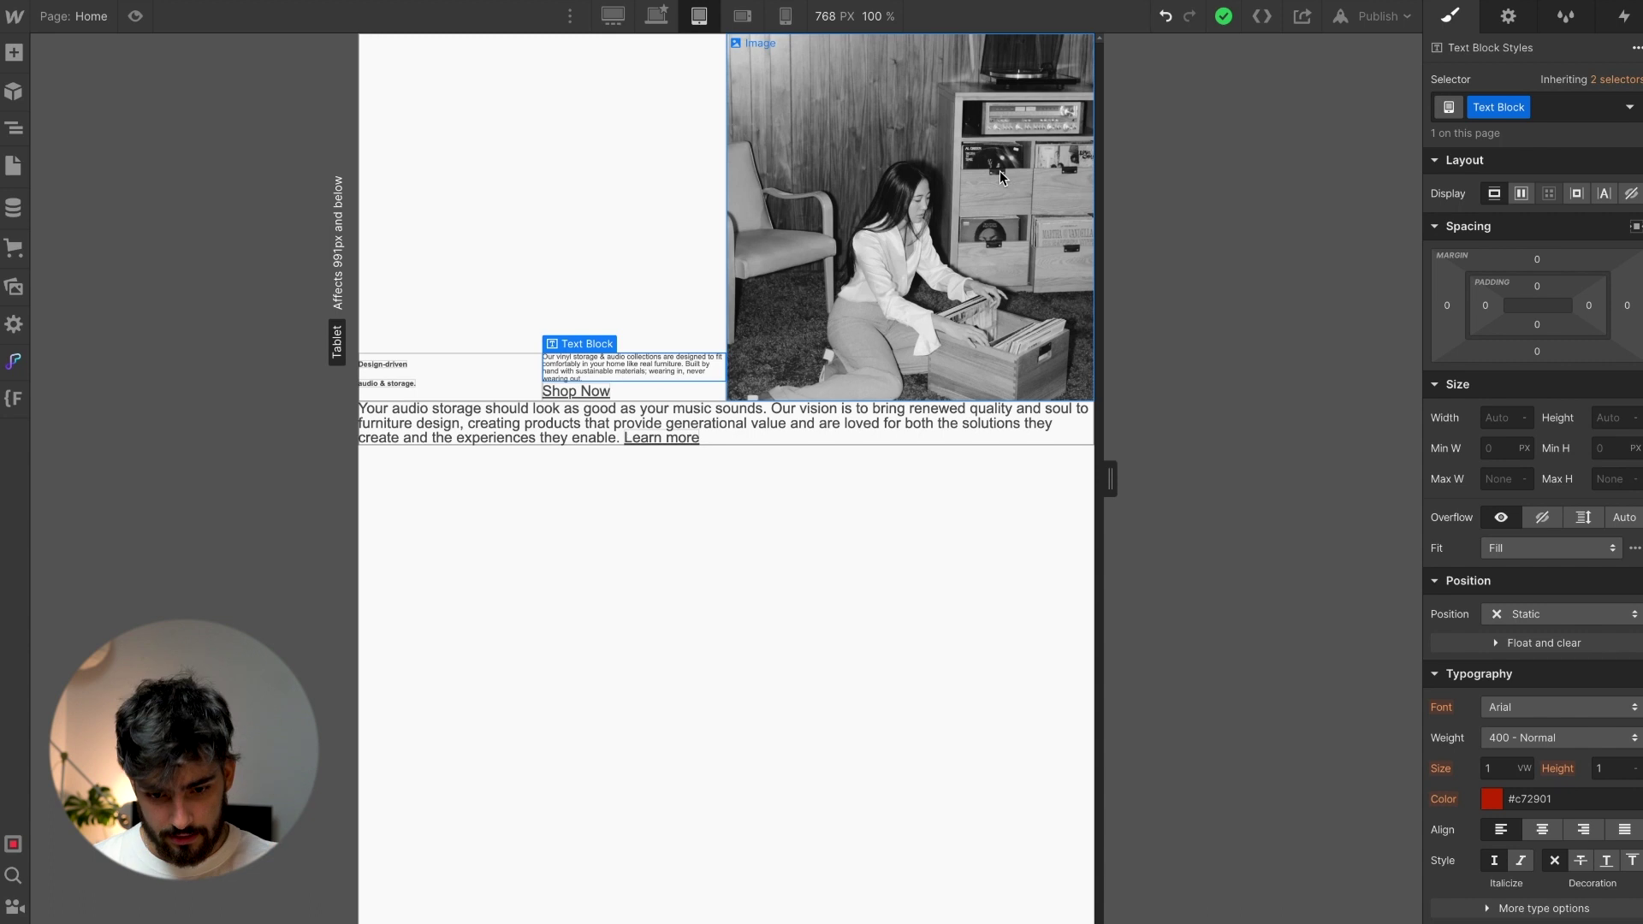
{"action": "left_click", "coordinate": [1500, 767]}
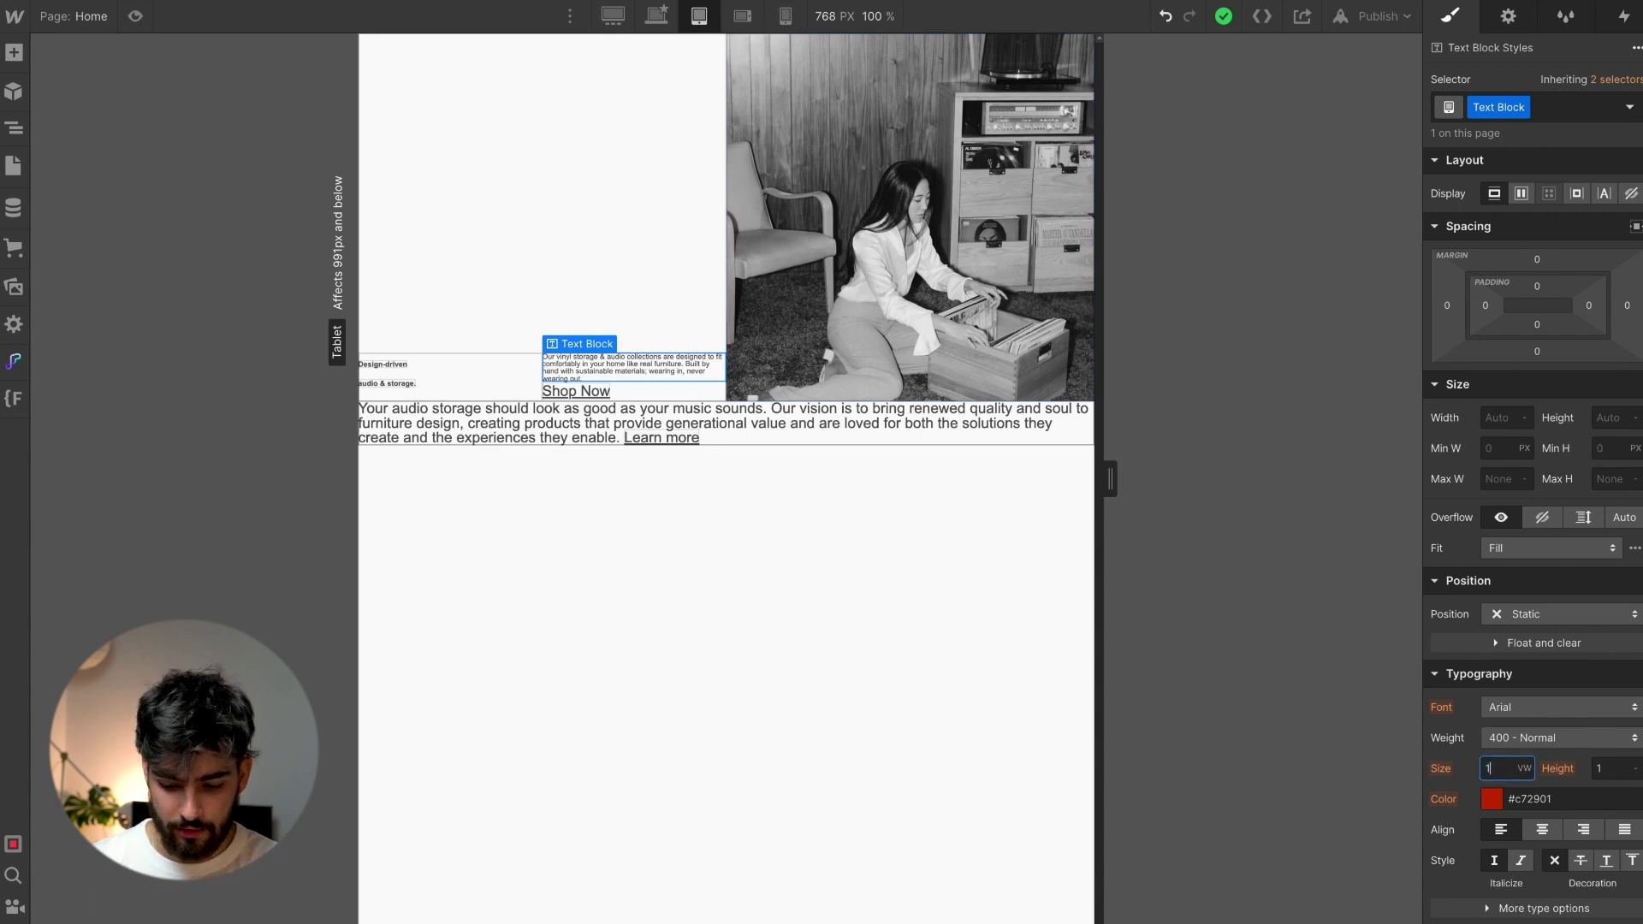
{"action": "type", "text": "1rem"}
{"action": "key", "text": "Return"}
{"action": "left_click", "coordinate": [425, 296]}
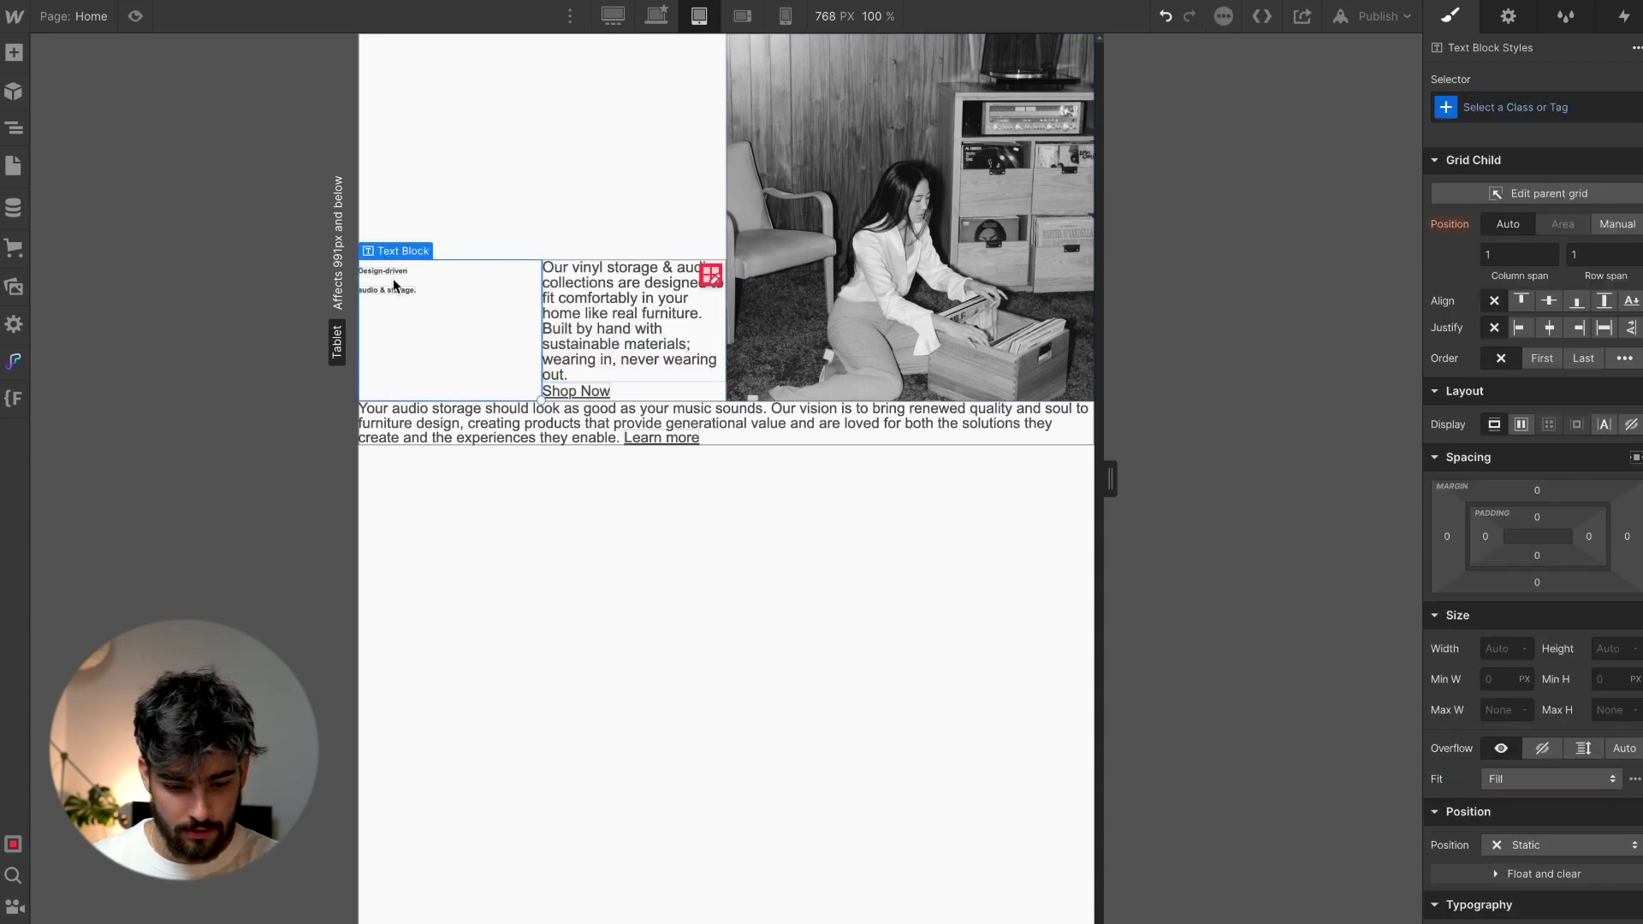
{"action": "scroll", "coordinate": [1436, 847], "scroll_direction": "down", "scroll_amount": 3}
{"action": "left_click", "coordinate": [1500, 736]}
{"action": "left_click", "coordinate": [661, 19]}
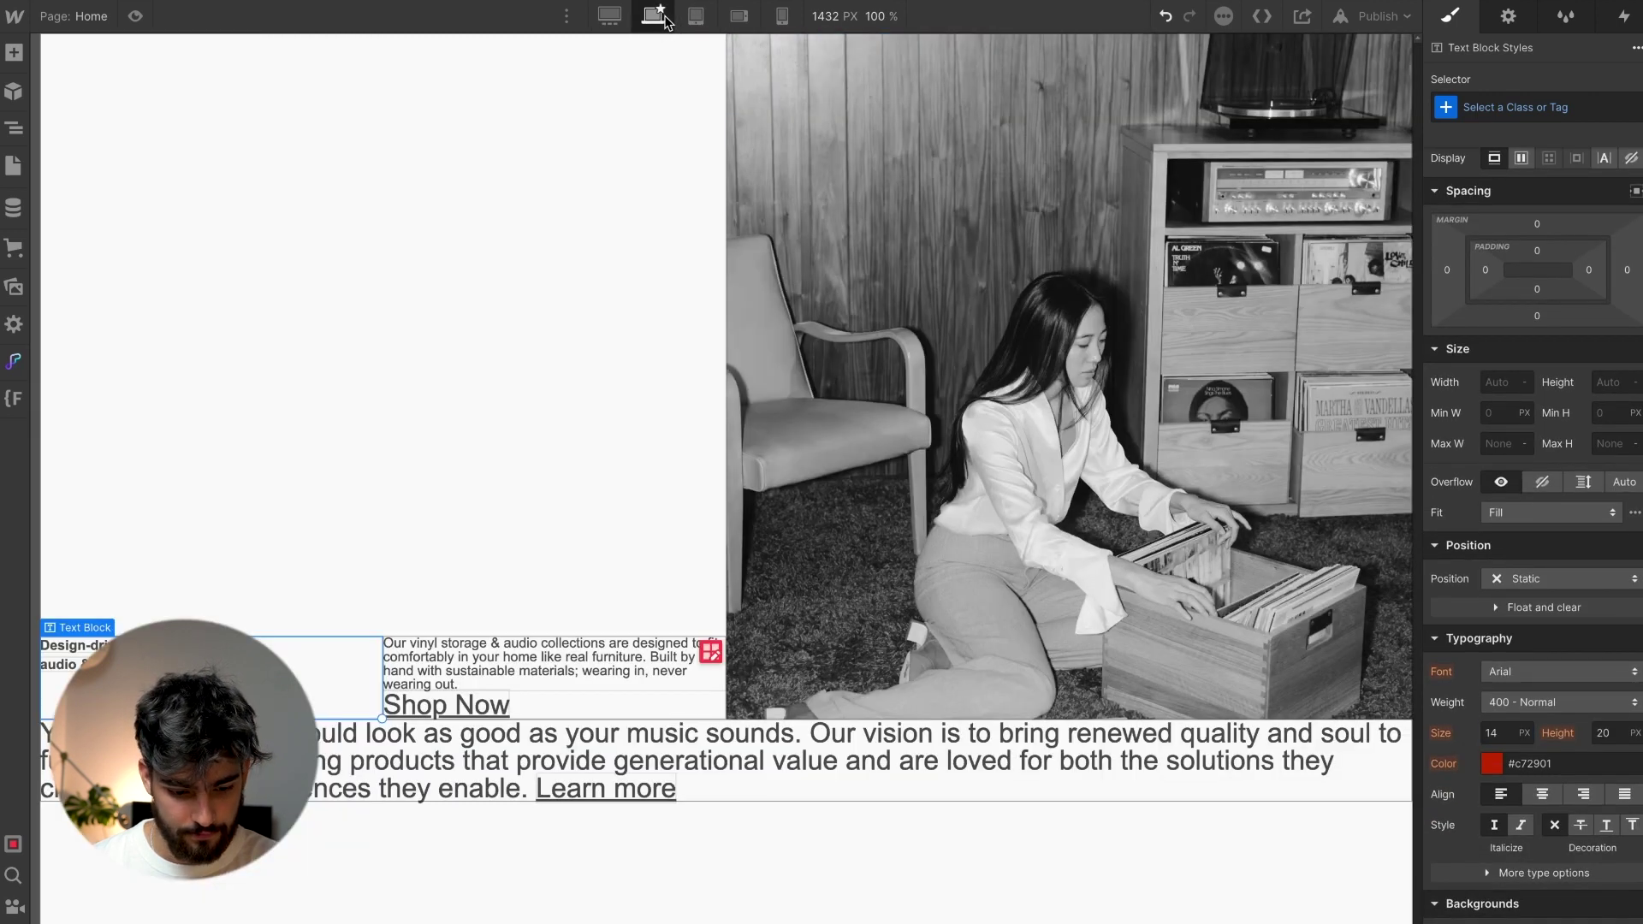
Set the bold "Design-driven" tagline's font size to 1rem at the tablet breakpoint
{"action": "left_click", "coordinate": [75, 648]}
{"action": "left_click", "coordinate": [1493, 504]}
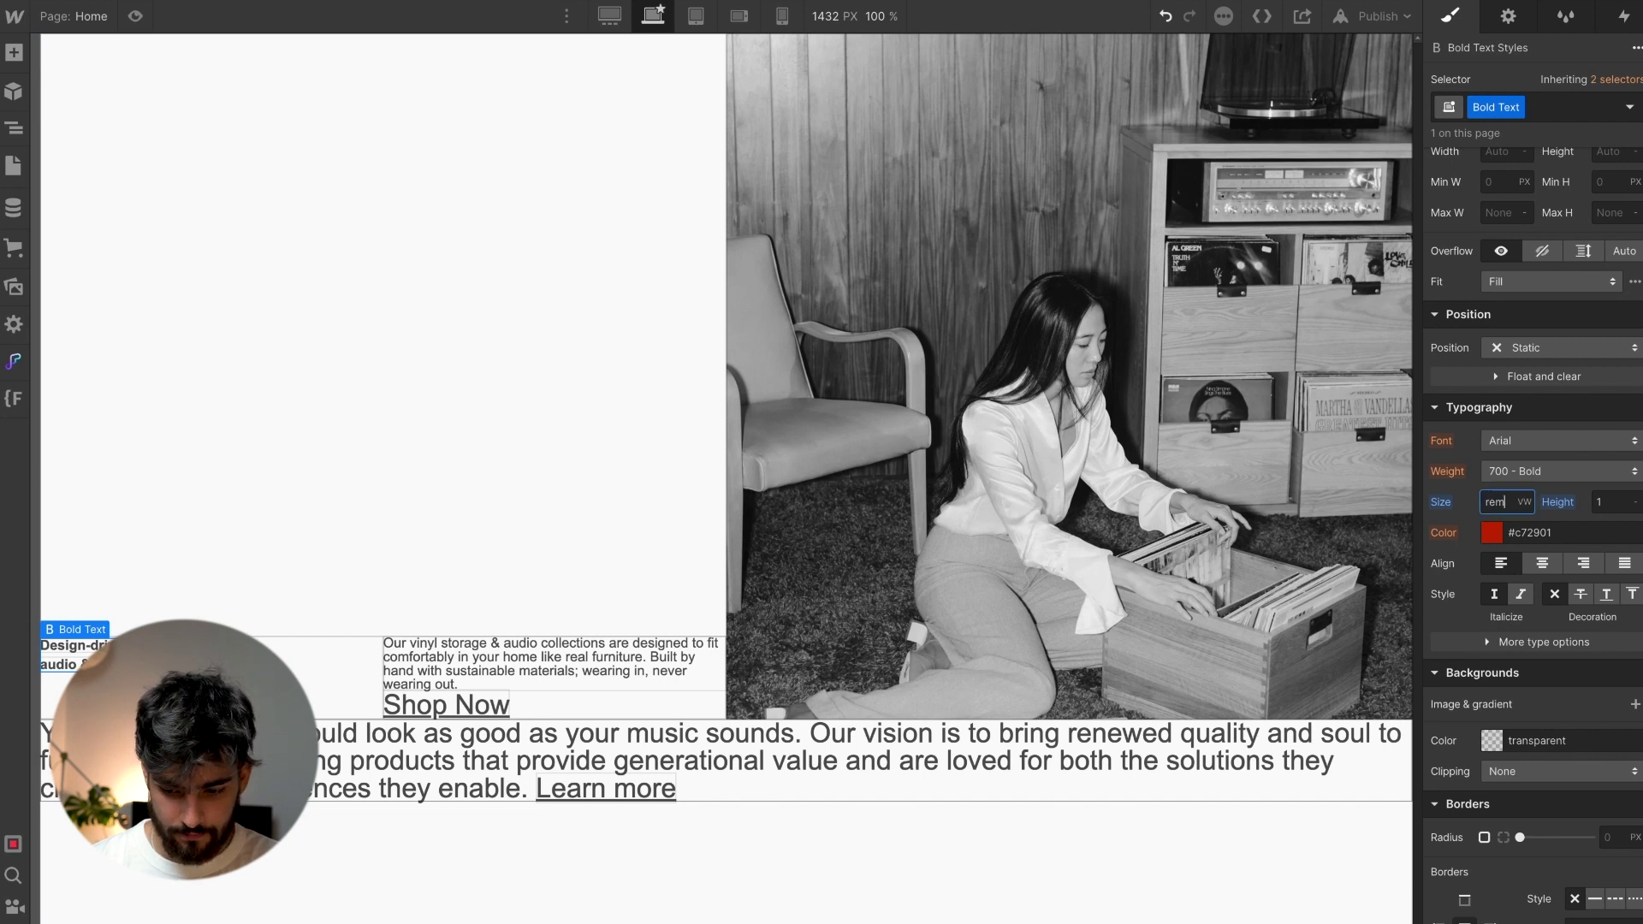
{"action": "key", "text": "Return"}
{"action": "left_click", "coordinate": [696, 16]}
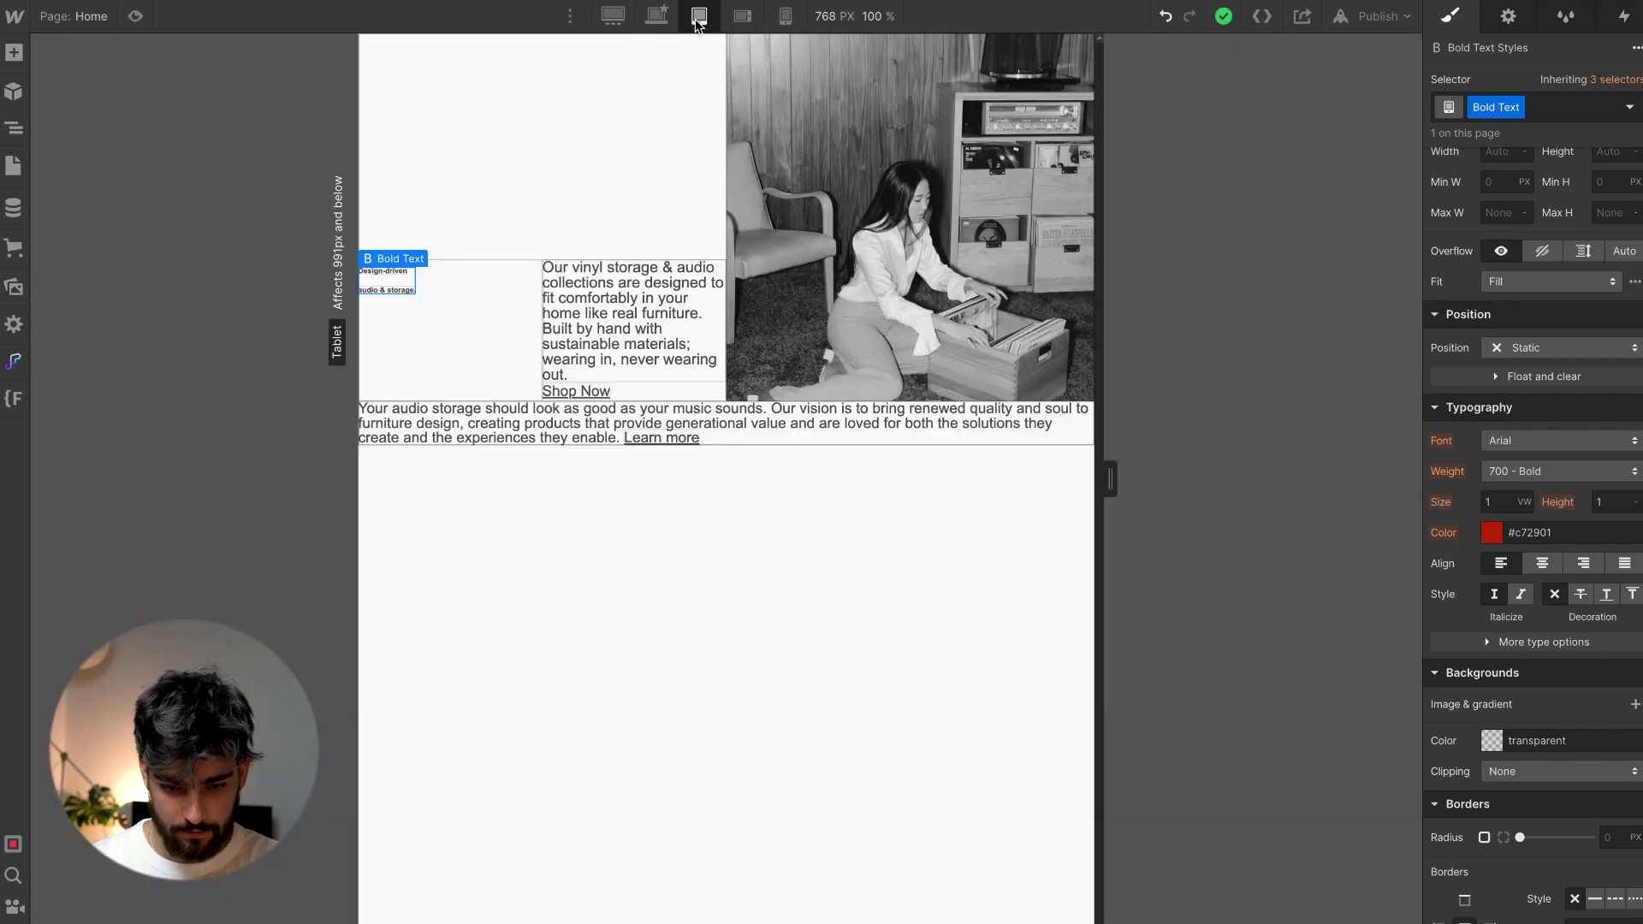
{"action": "left_click", "coordinate": [1496, 499]}
{"action": "type", "text": "rem"}
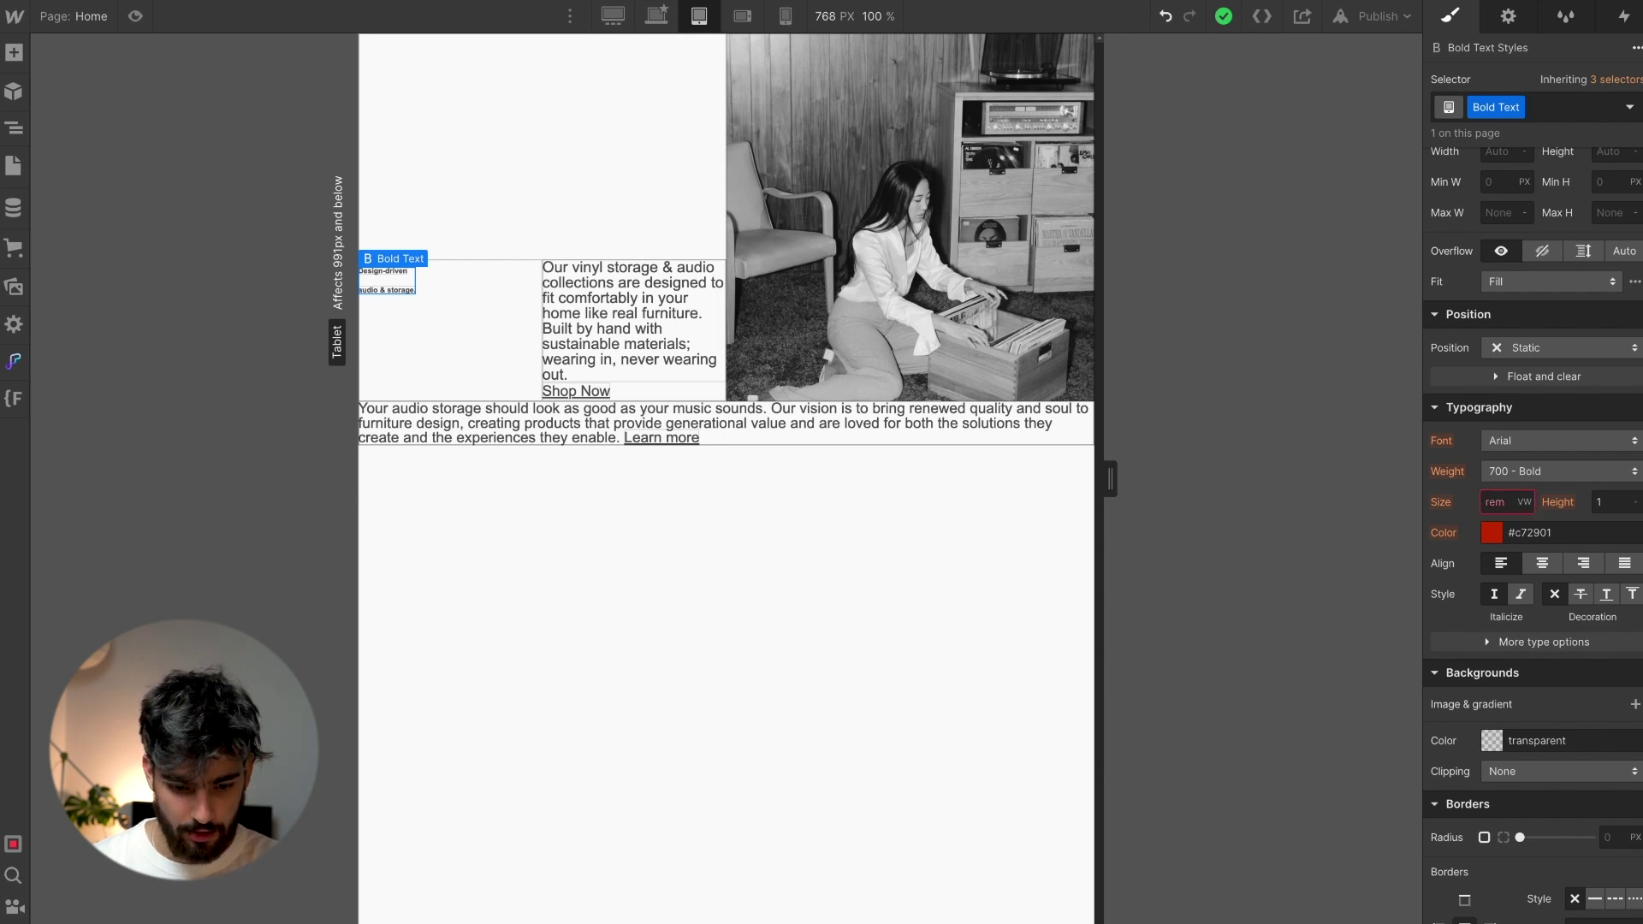
{"action": "type", "text": "1r"}
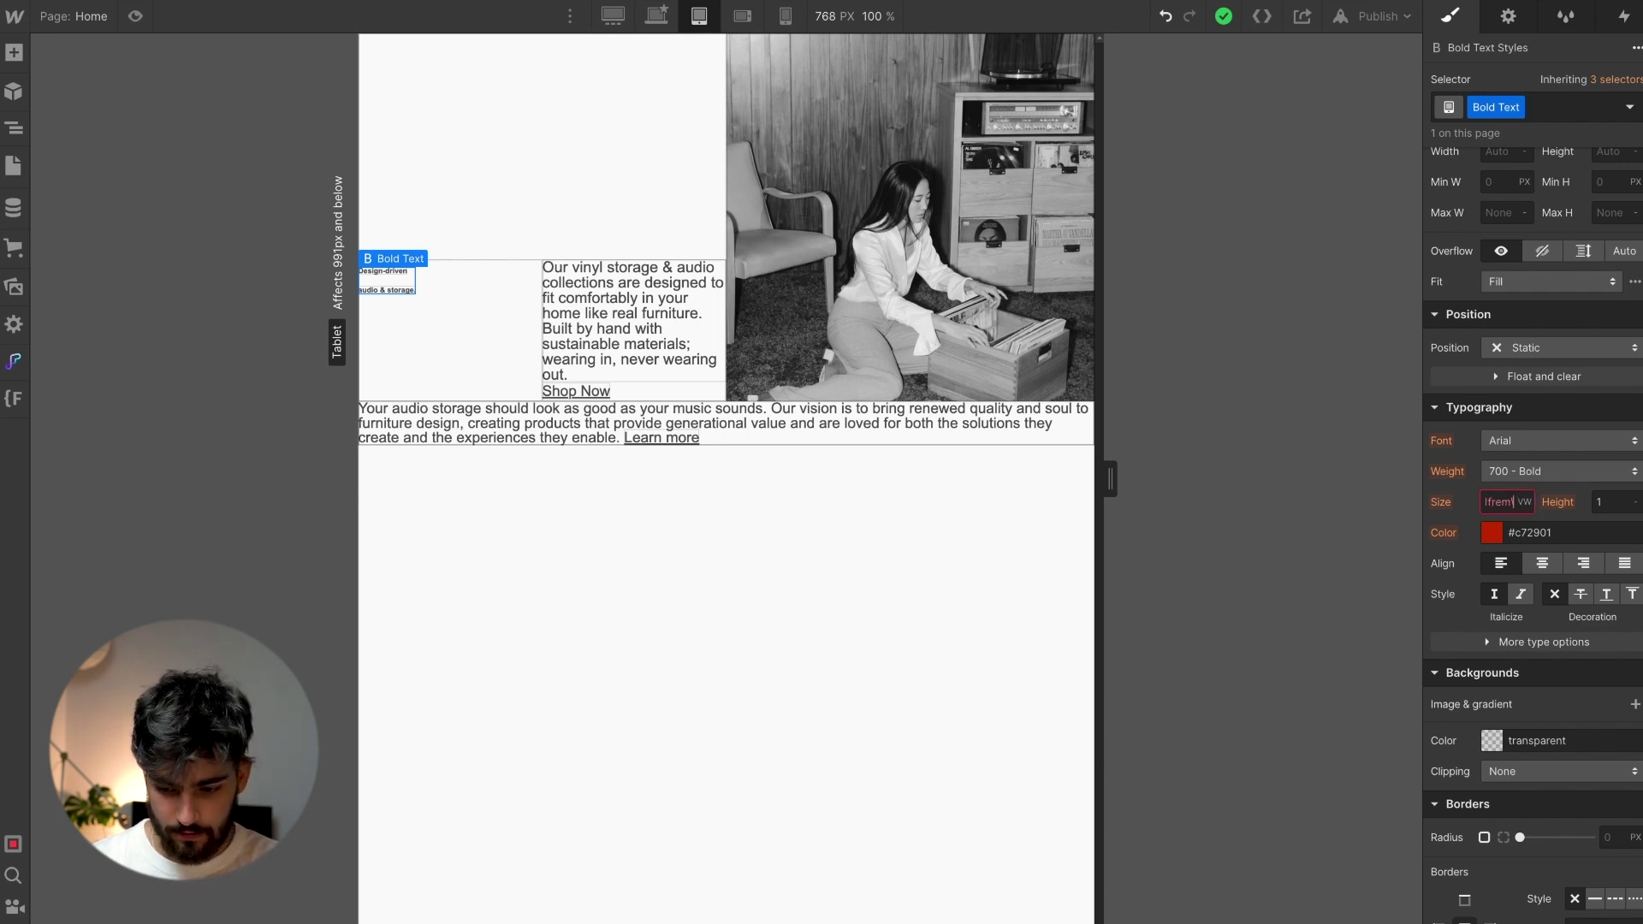
{"action": "key", "text": "Return"}
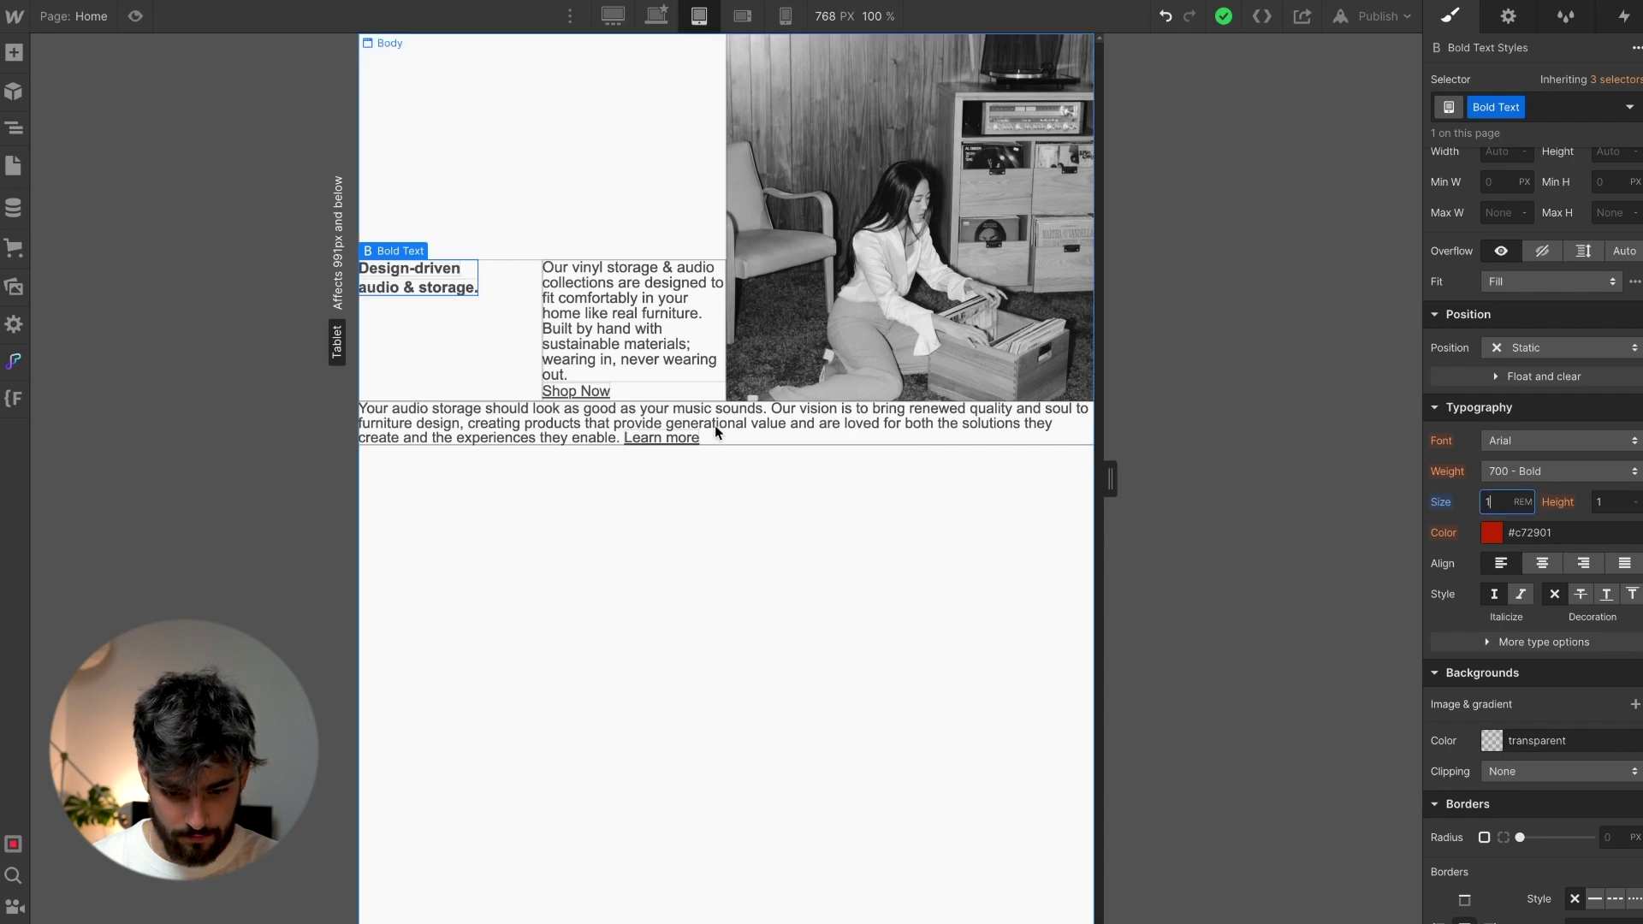
At the tablet breakpoint, set the font size of the bottom text block and the "Shop Now" link to 2rem
{"action": "left_click", "coordinate": [712, 427]}
{"action": "left_click", "coordinate": [1490, 498]}
{"action": "type", "text": "2r"}
{"action": "key", "text": "Return"}
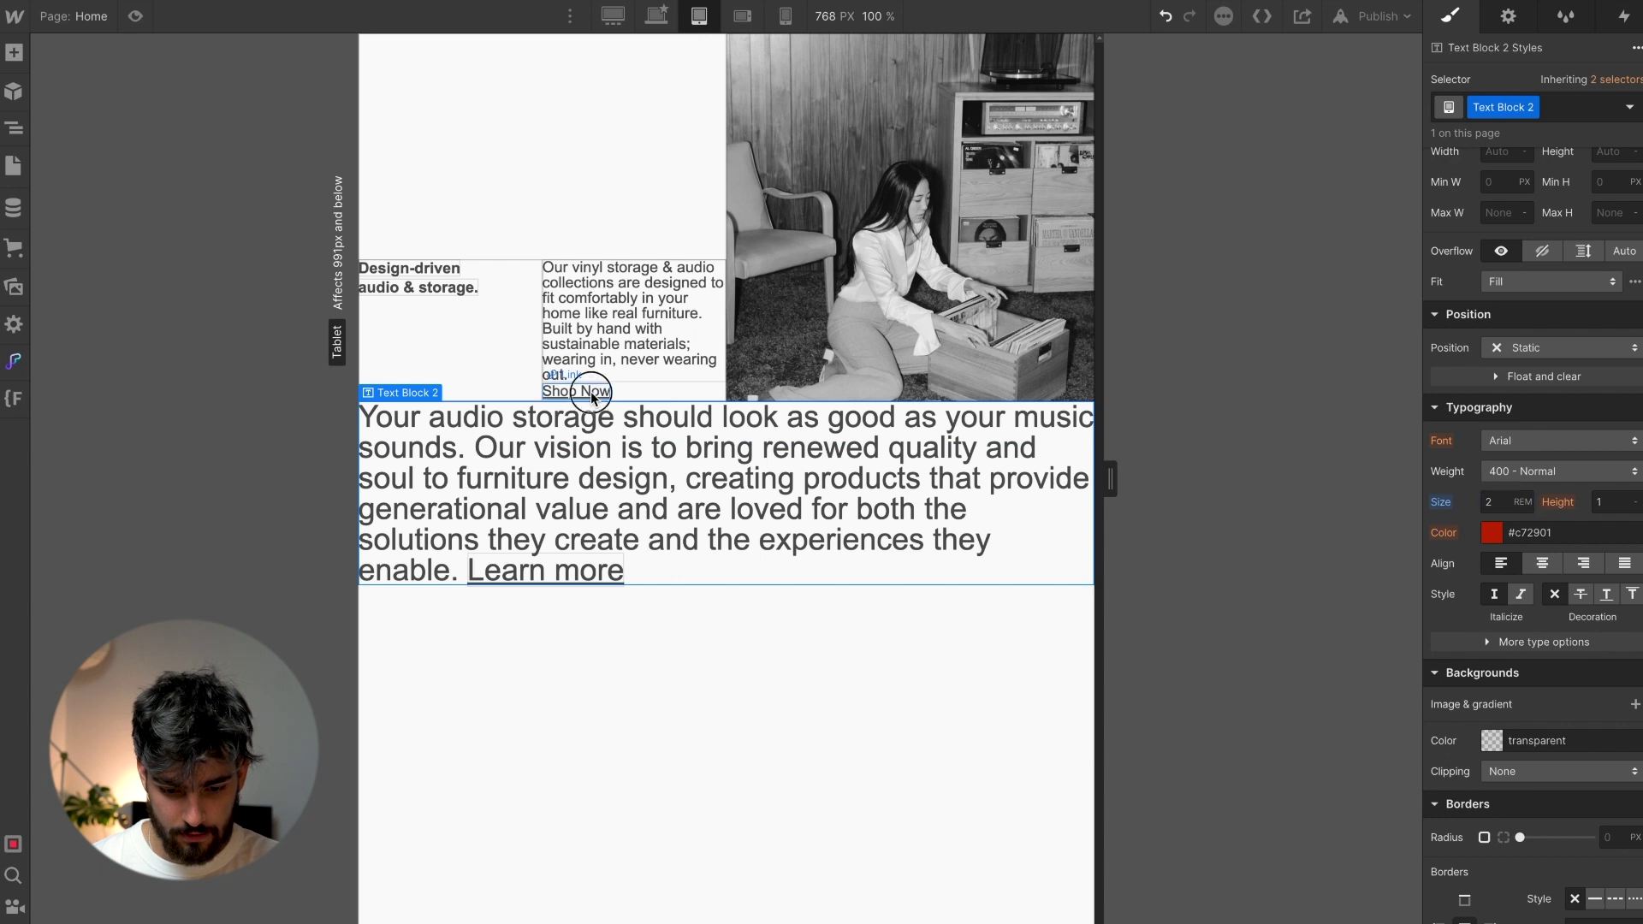
{"action": "left_click", "coordinate": [589, 392]}
{"action": "left_click", "coordinate": [1496, 502]}
{"action": "type", "text": "2rem"}
{"action": "key", "text": "Return"}
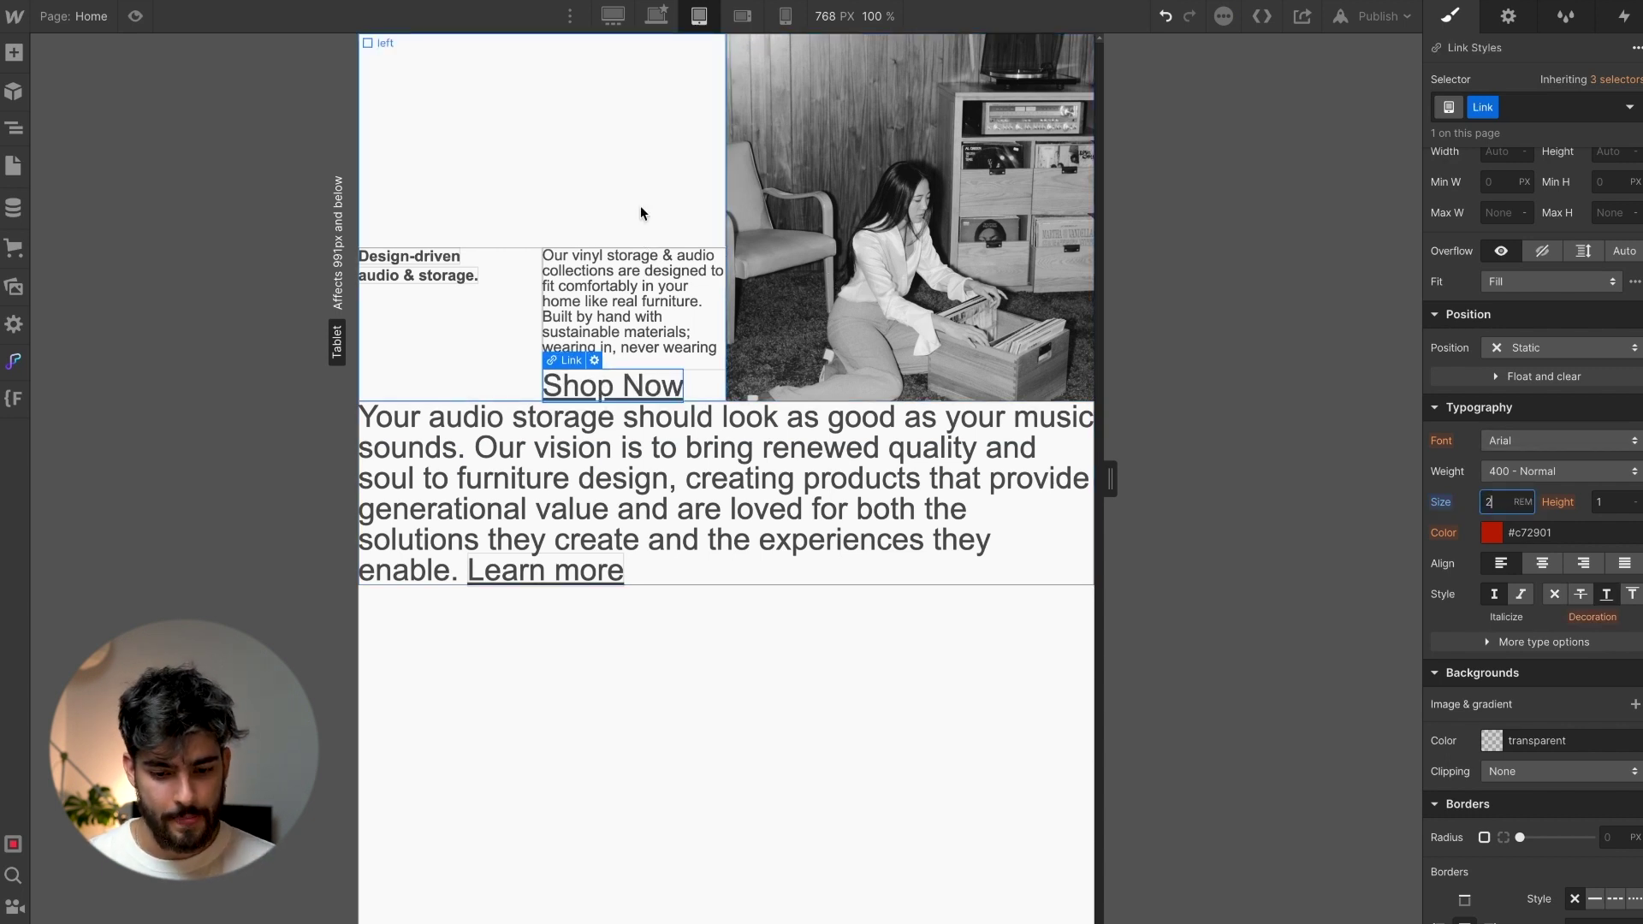
Check the layout's text sizes across the mobile, tablet, base and 1920 px breakpoints, returning to the base breakpoint
{"action": "left_click", "coordinate": [741, 16]}
{"action": "left_click", "coordinate": [785, 16]}
{"action": "left_click", "coordinate": [698, 16]}
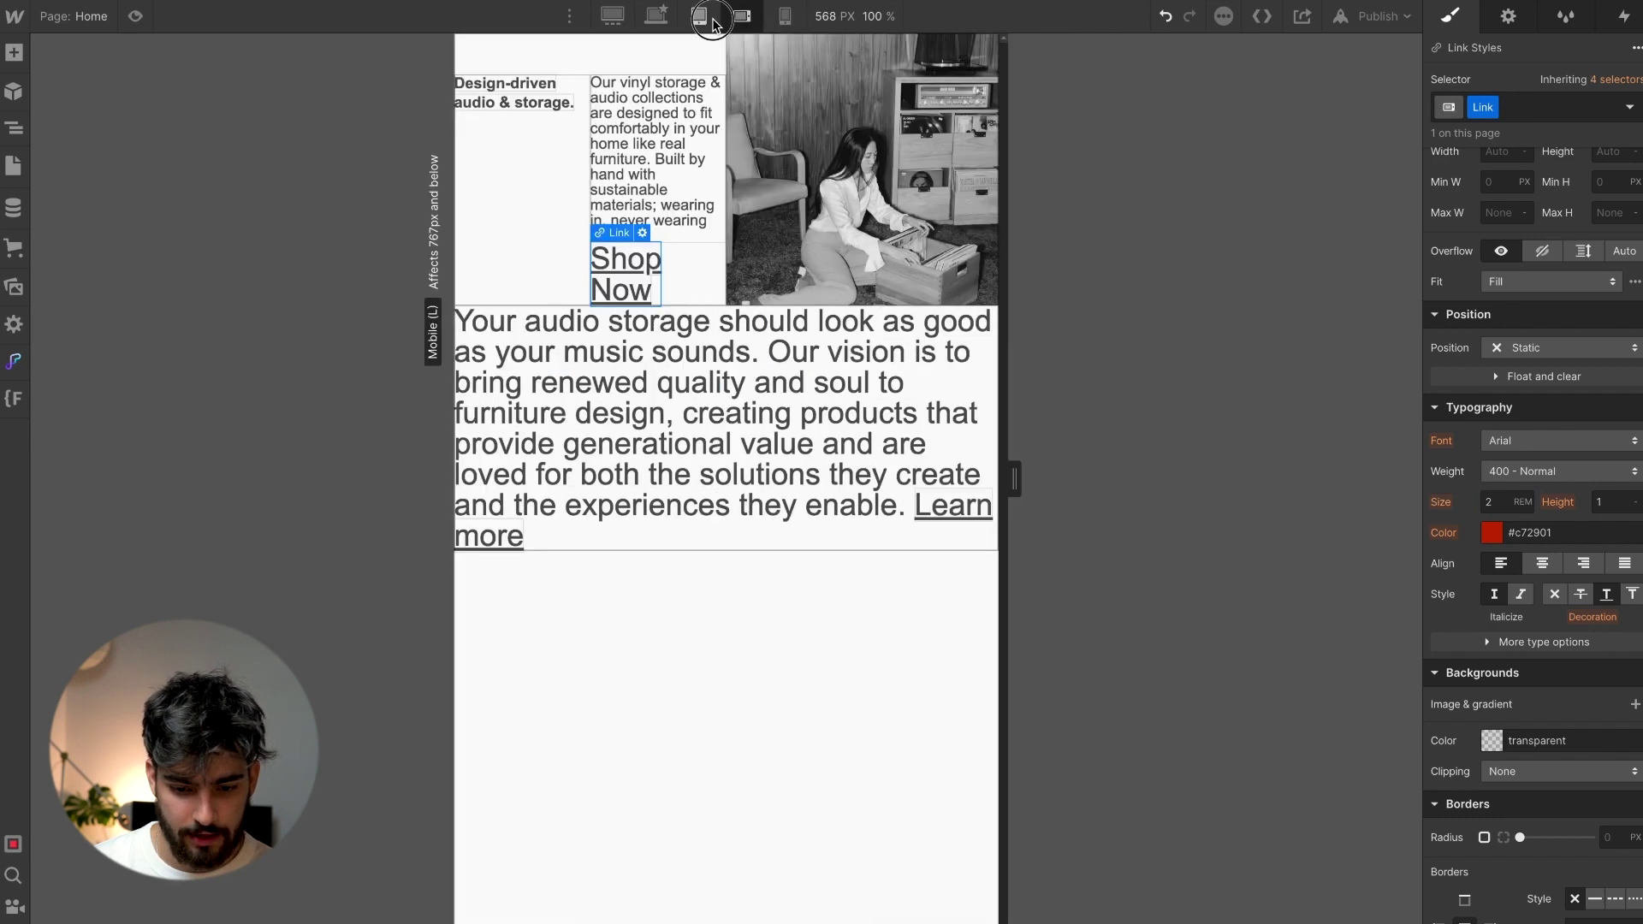
{"action": "left_click", "coordinate": [656, 16]}
{"action": "left_click", "coordinate": [611, 17]}
{"action": "left_click", "coordinate": [653, 16]}
{"action": "left_click", "coordinate": [695, 16]}
{"action": "left_click", "coordinate": [653, 16]}
Set the font weight of the "Shop Now" link and the bottom text block to 700 - Bold at the base breakpoint
{"action": "left_click", "coordinate": [627, 257]}
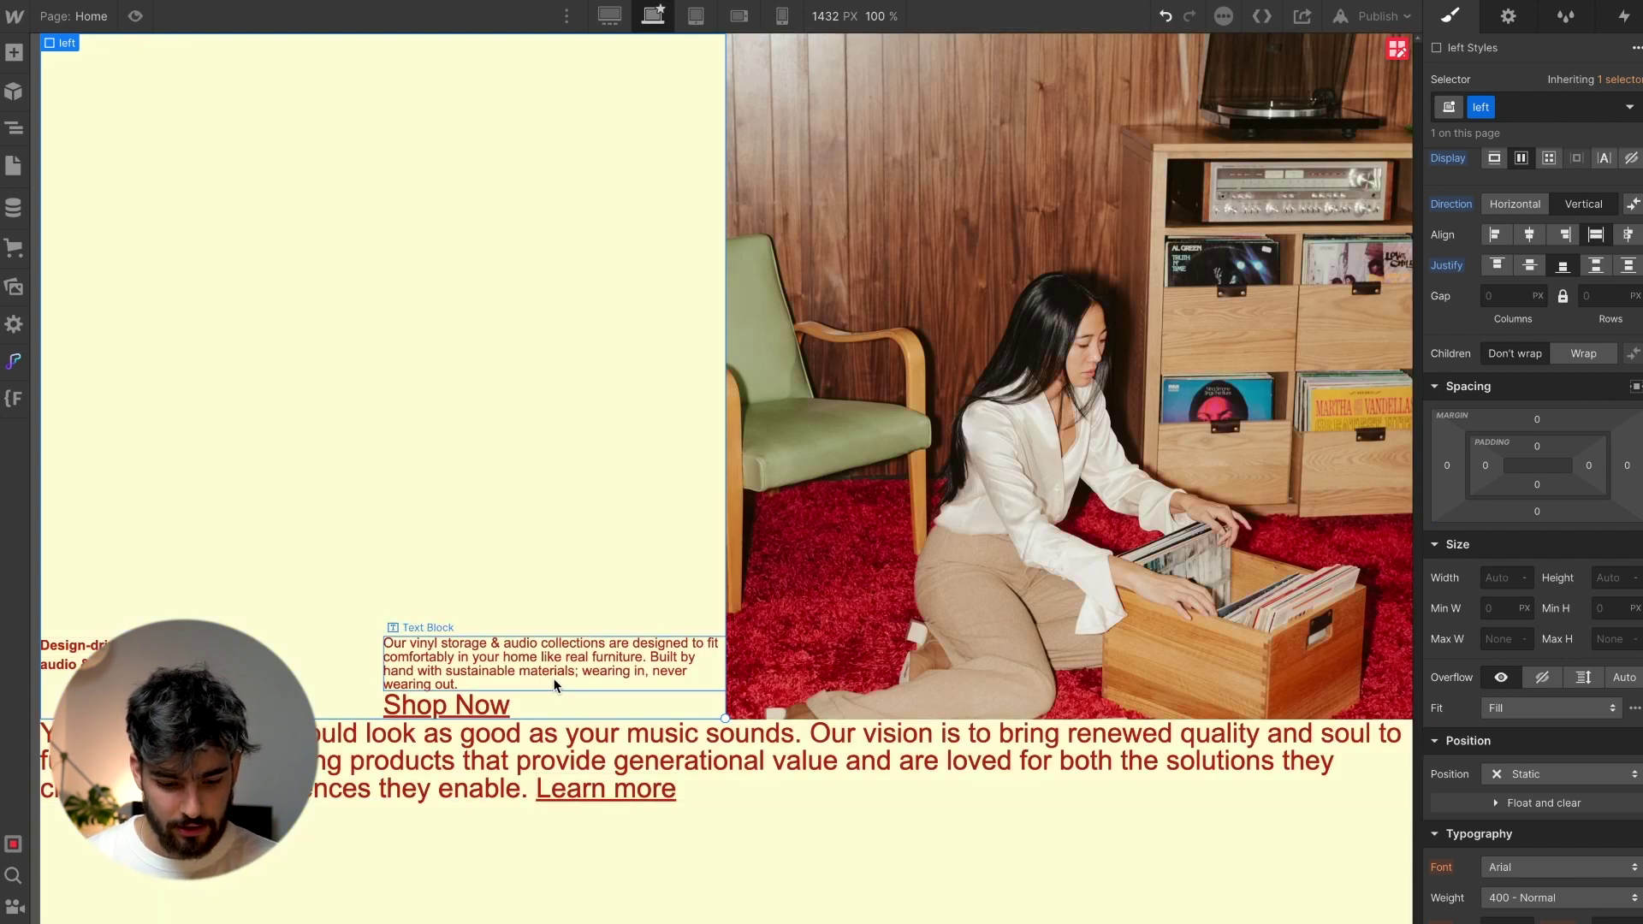
{"action": "left_click", "coordinate": [455, 710]}
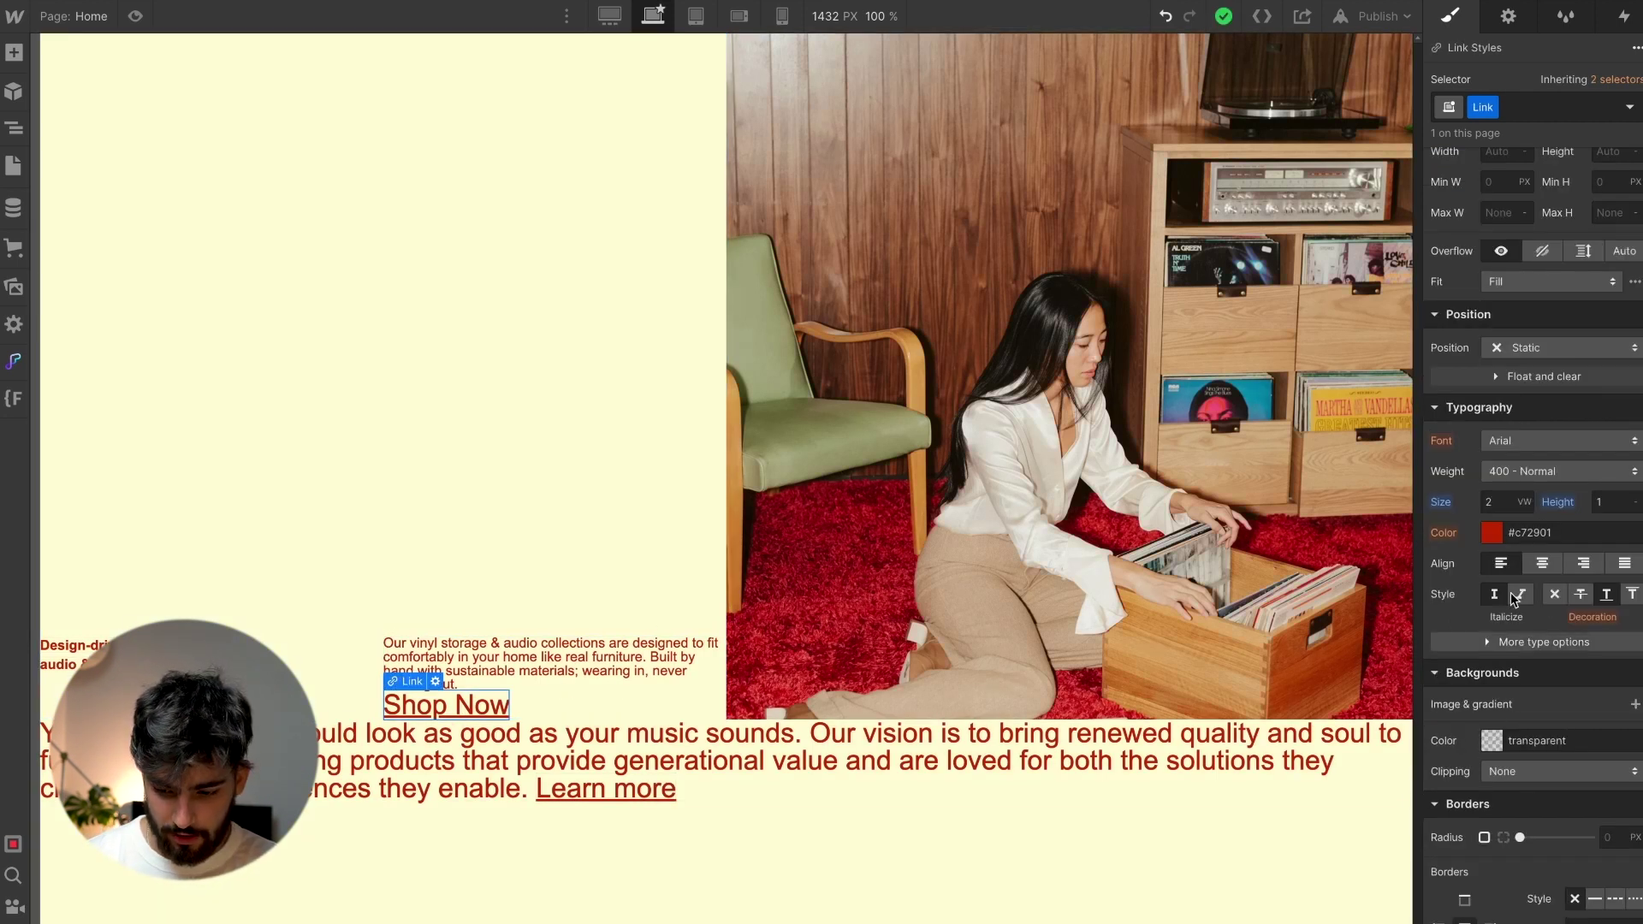
{"action": "left_click", "coordinate": [1527, 470]}
{"action": "left_click", "coordinate": [1537, 549]}
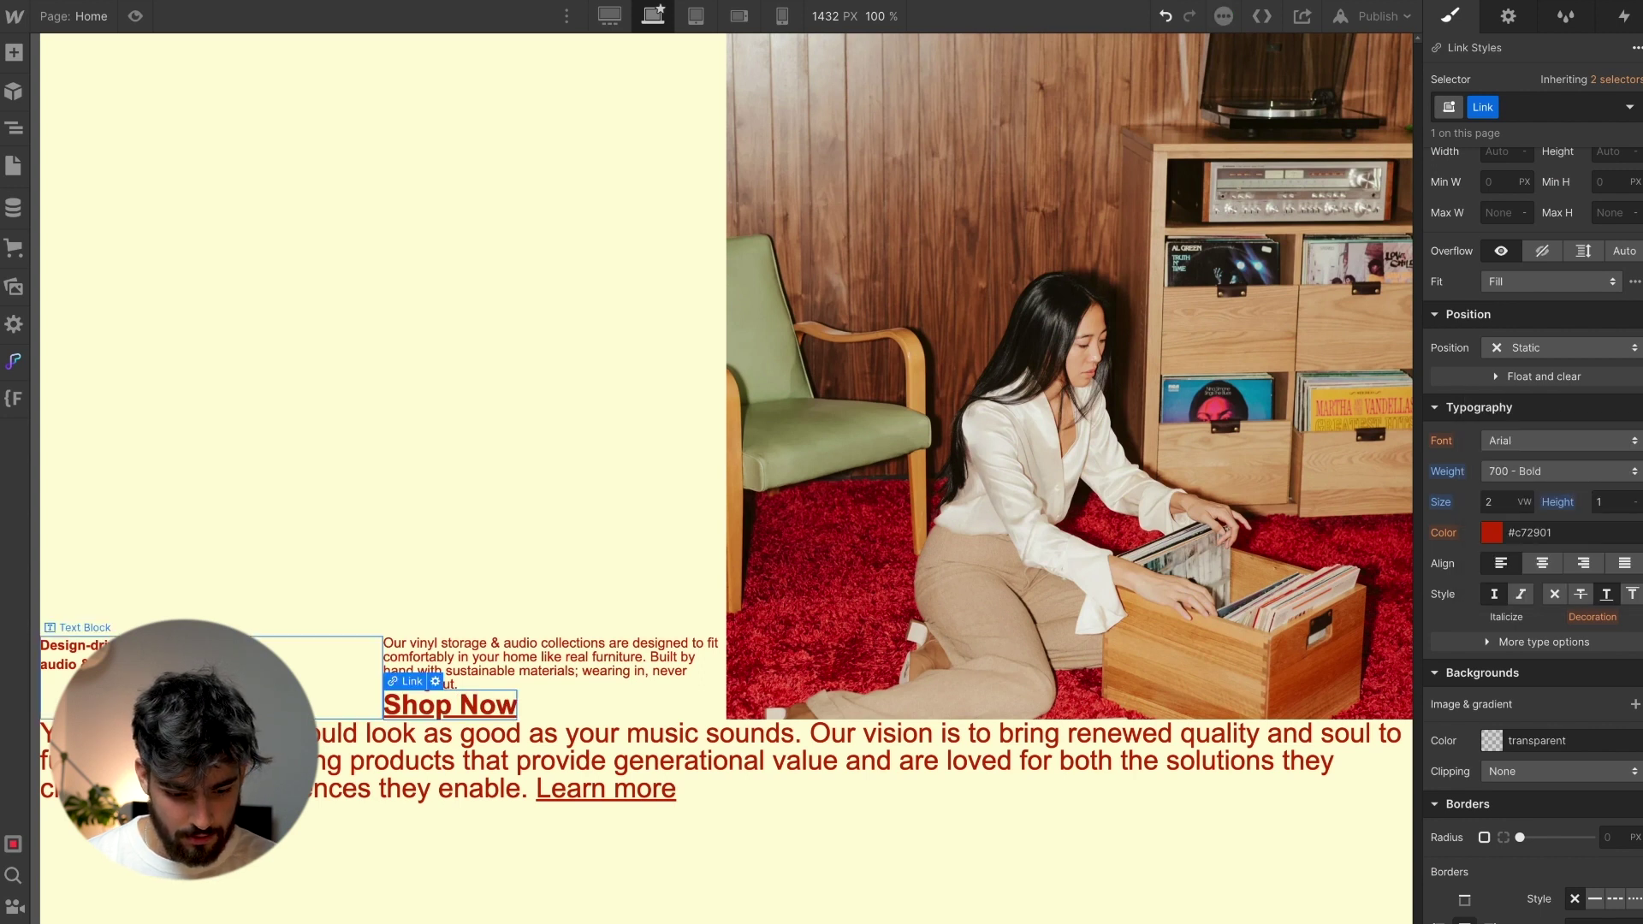
{"action": "left_click", "coordinate": [561, 852]}
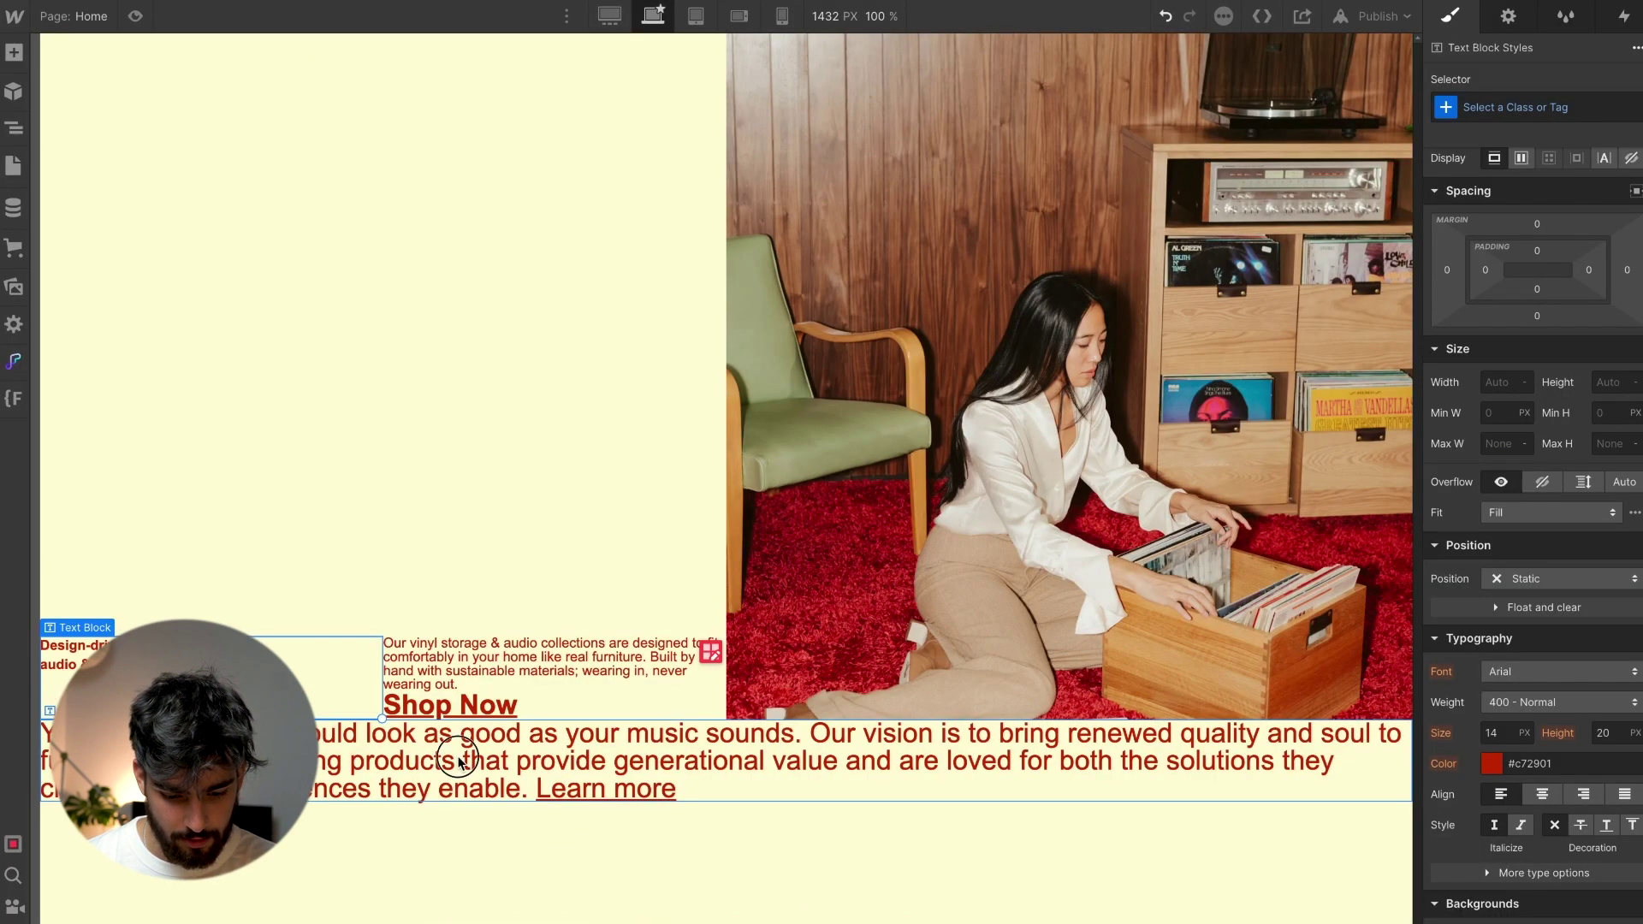
{"action": "scroll", "coordinate": [1566, 513], "scroll_direction": "down", "scroll_amount": 3}
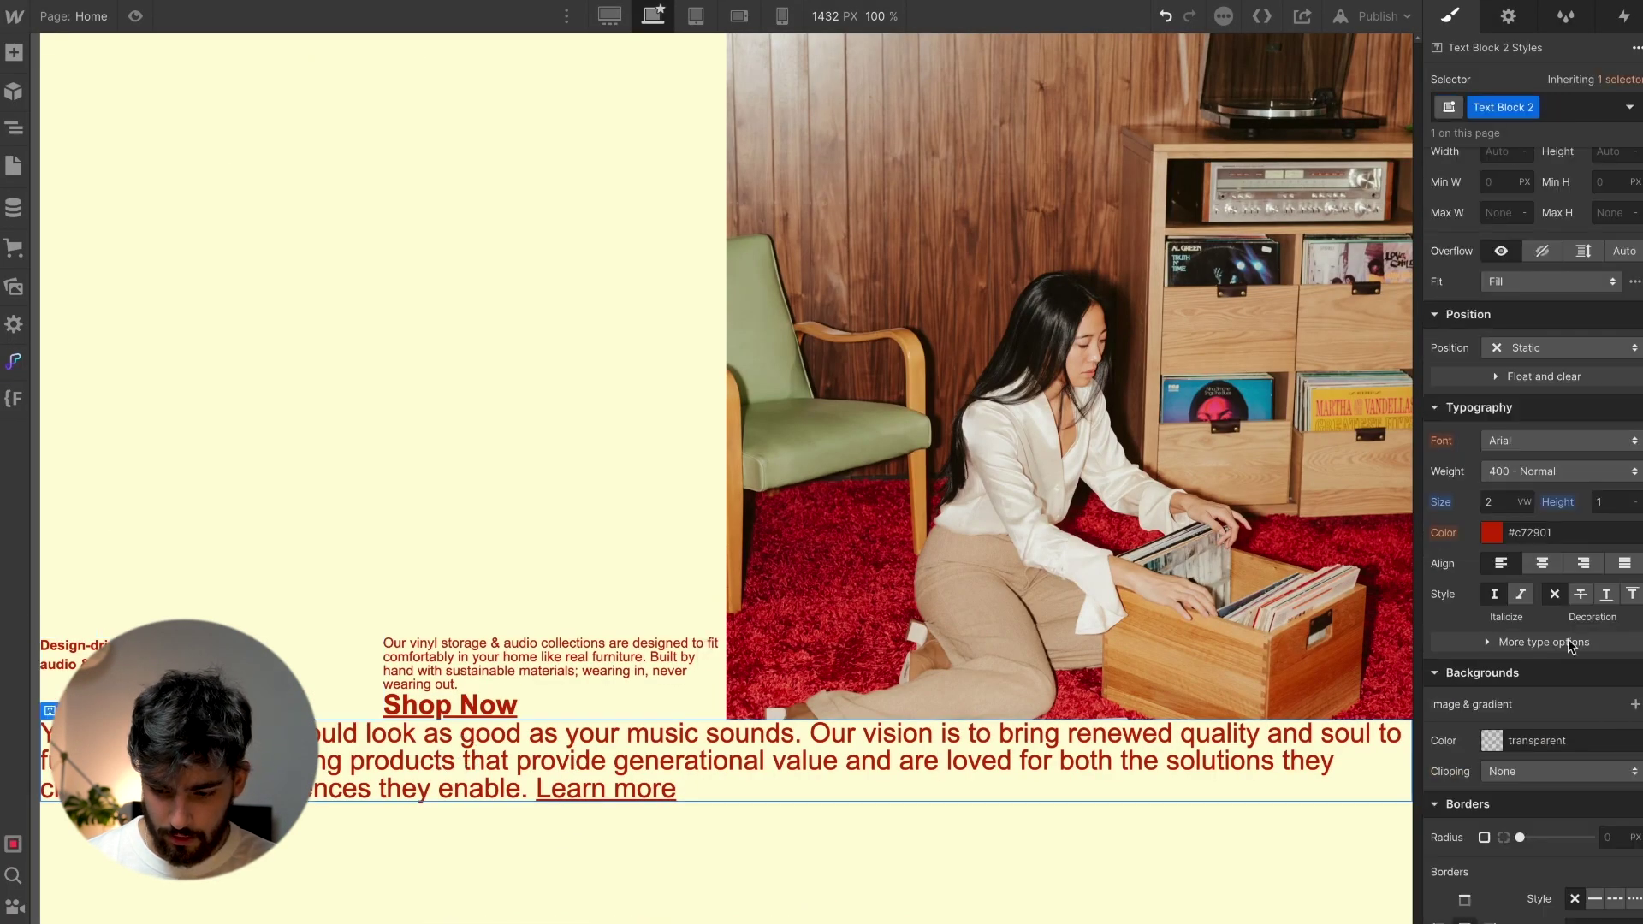
{"action": "left_click", "coordinate": [1527, 471]}
{"action": "left_click", "coordinate": [1552, 539]}
{"action": "left_click", "coordinate": [367, 554]}
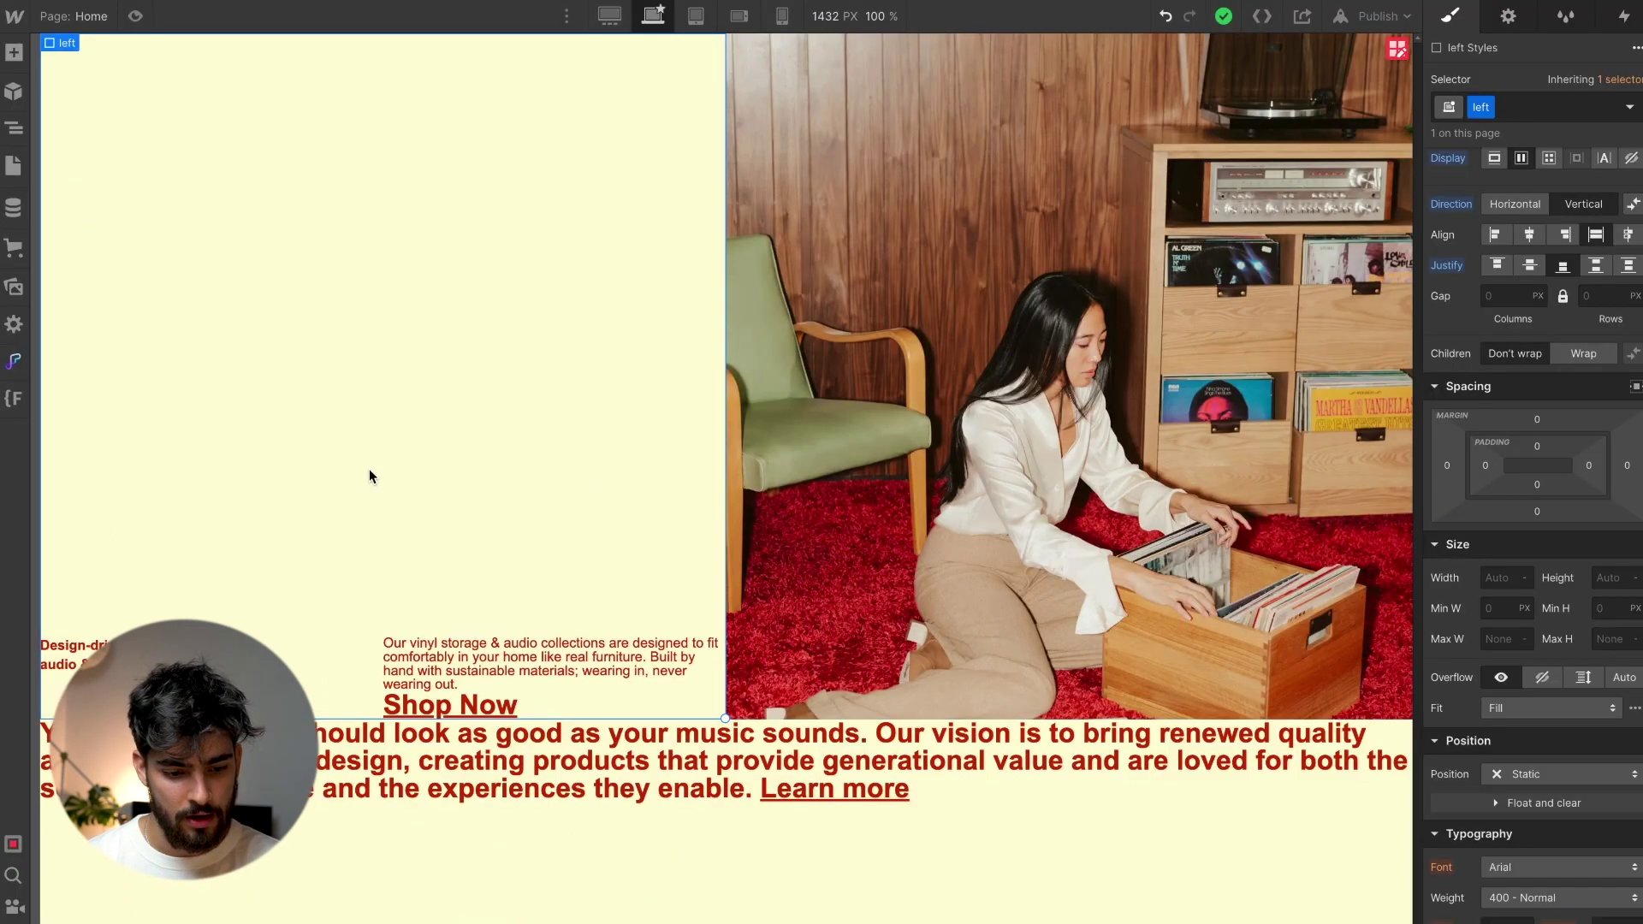
Add an Image element directly inside the Body, outside the wrapper
{"action": "left_click", "coordinate": [17, 133]}
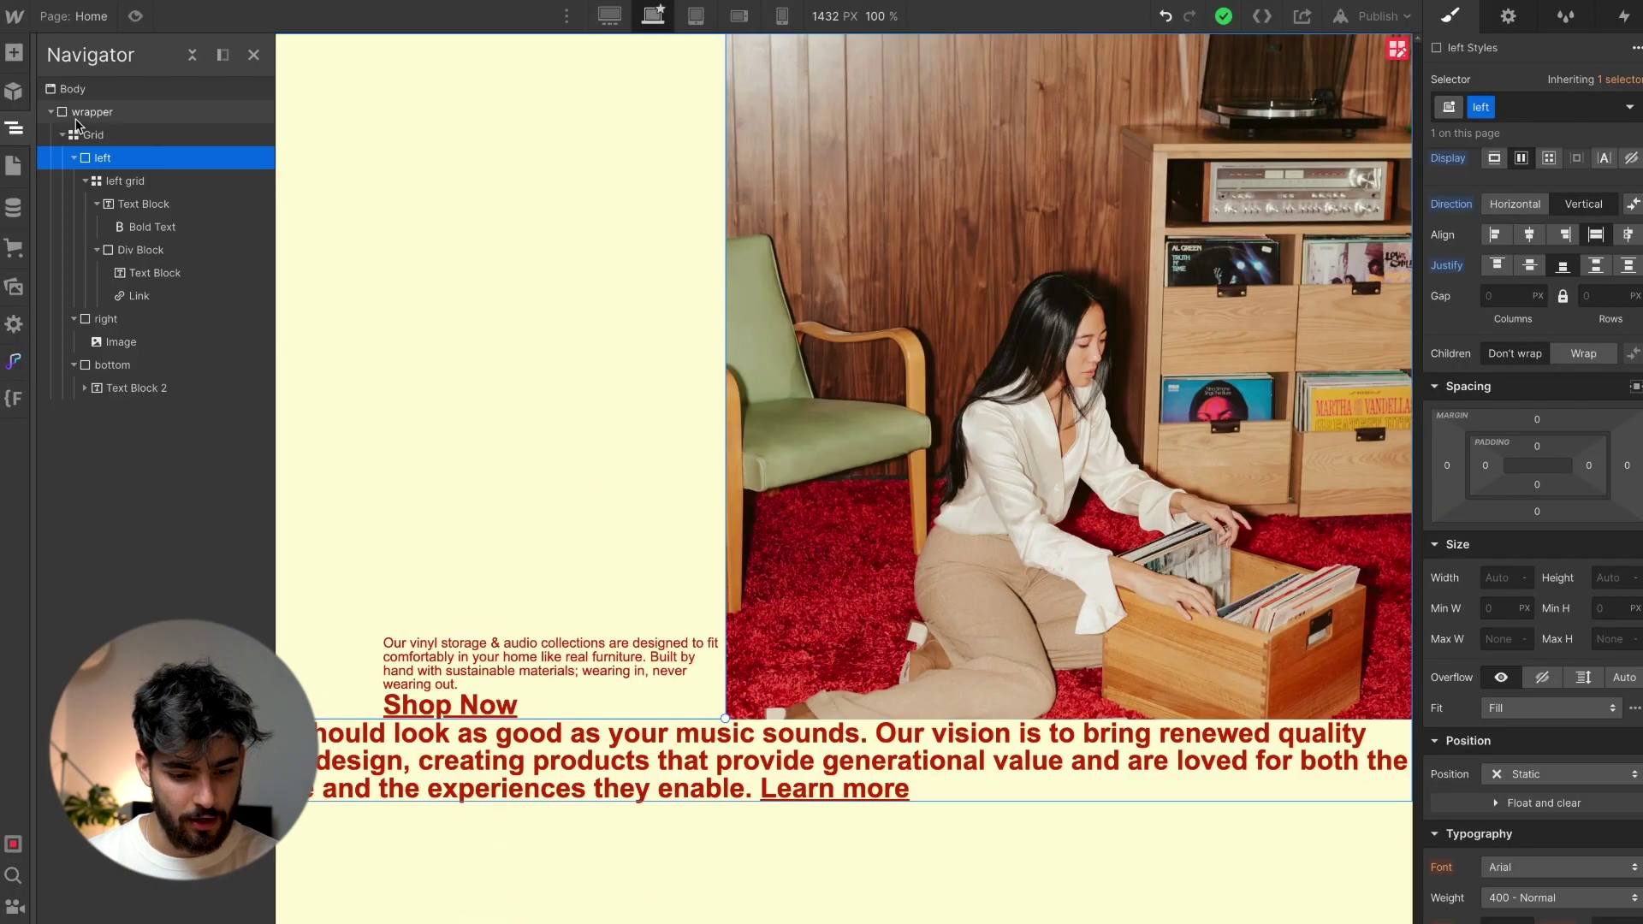
{"action": "left_click", "coordinate": [52, 113]}
{"action": "left_click", "coordinate": [99, 91]}
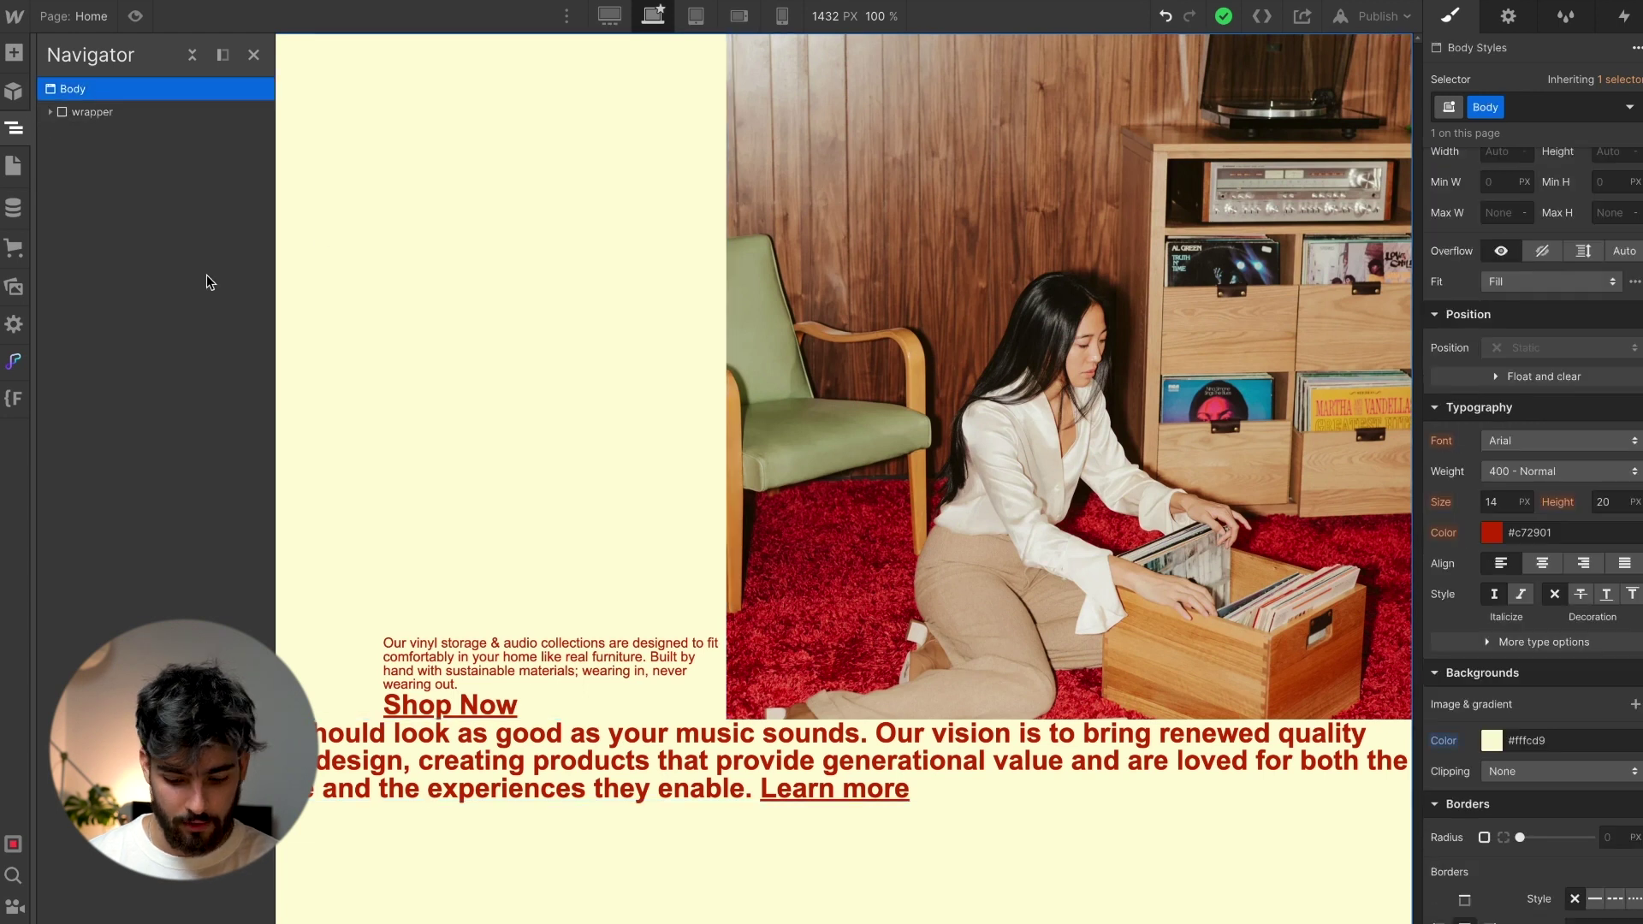
{"action": "key", "text": "super+k"}
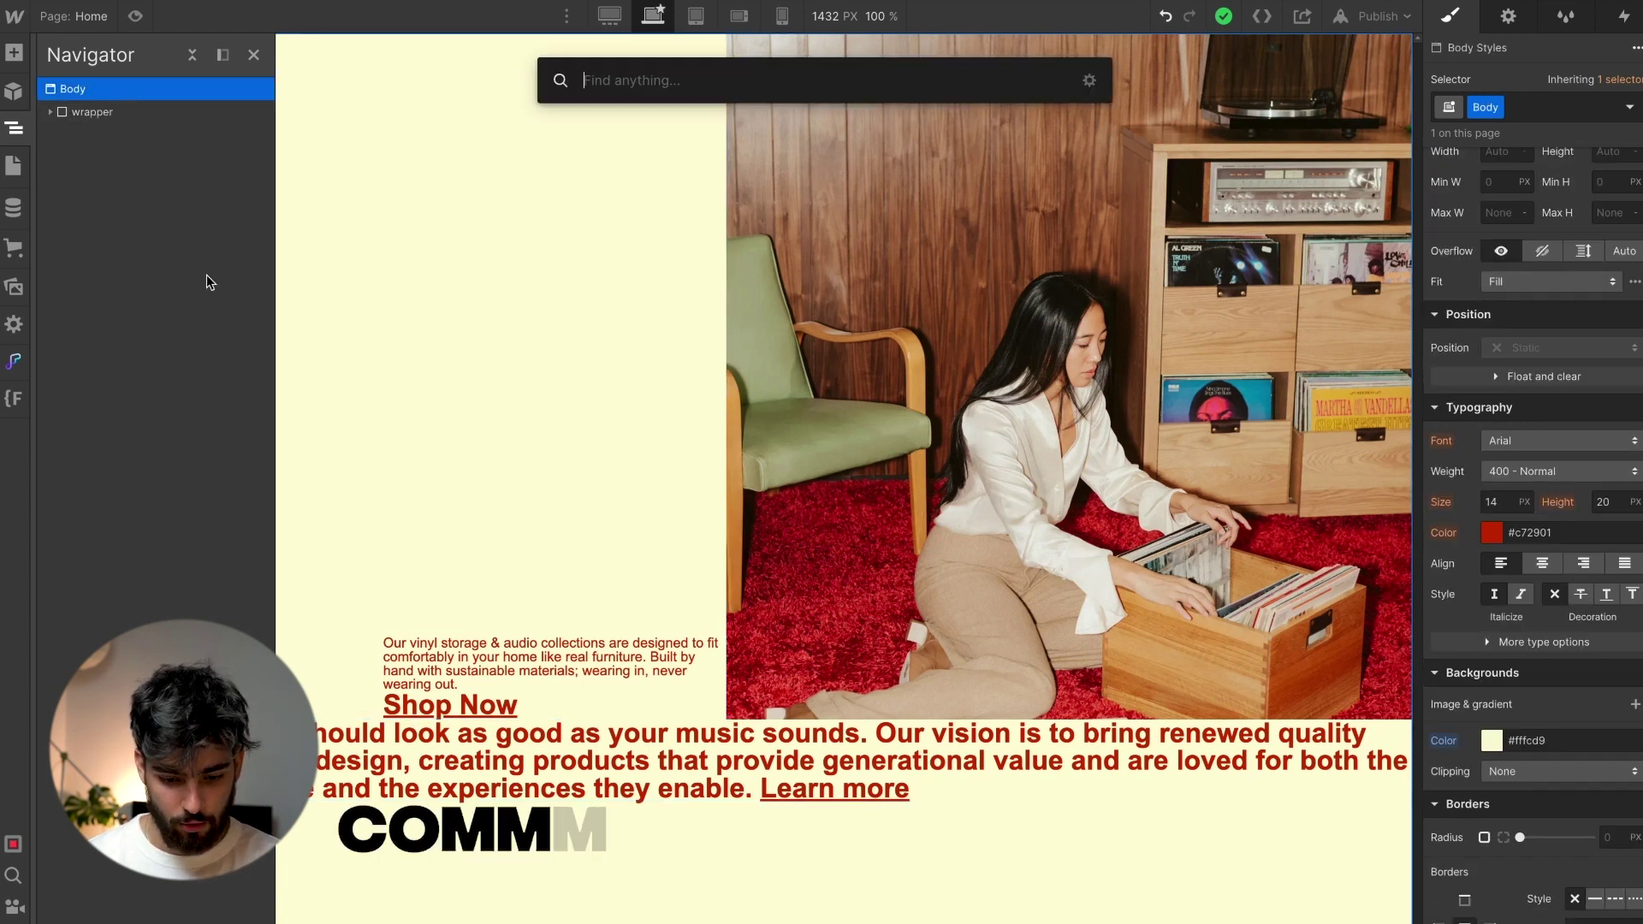
{"action": "type", "text": "image"}
{"action": "key", "text": "Return"}
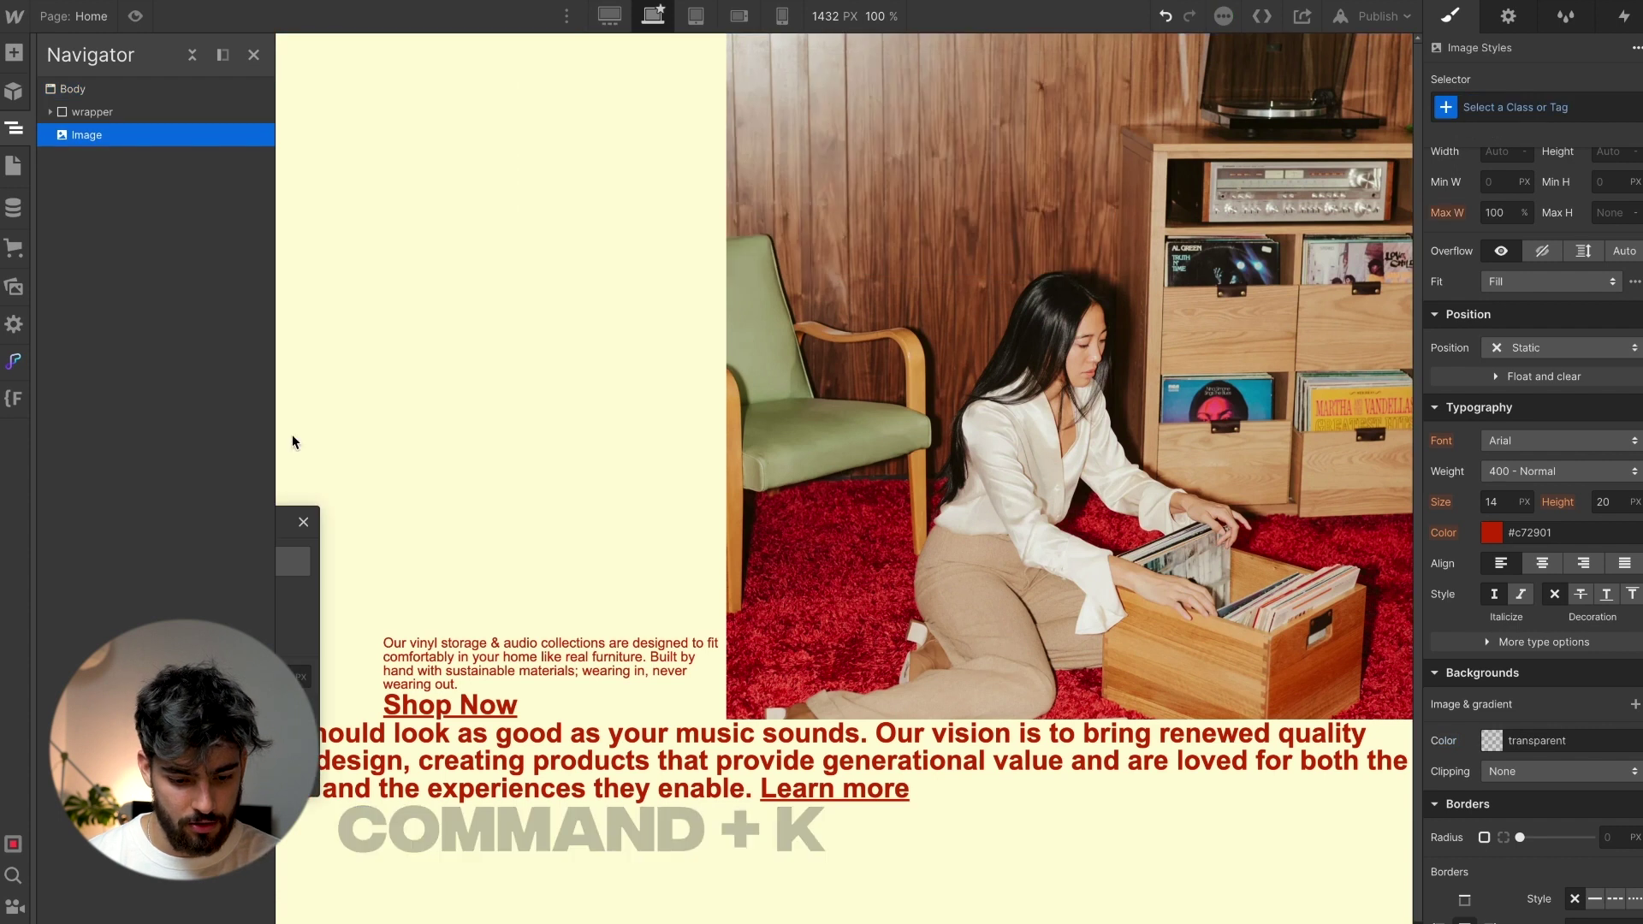
Use the Symbol Logo.svg asset as the new image's source
{"action": "left_click_drag", "start_coordinate": [646, 346], "coordinate": [897, 231]}
{"action": "left_click", "coordinate": [796, 291]}
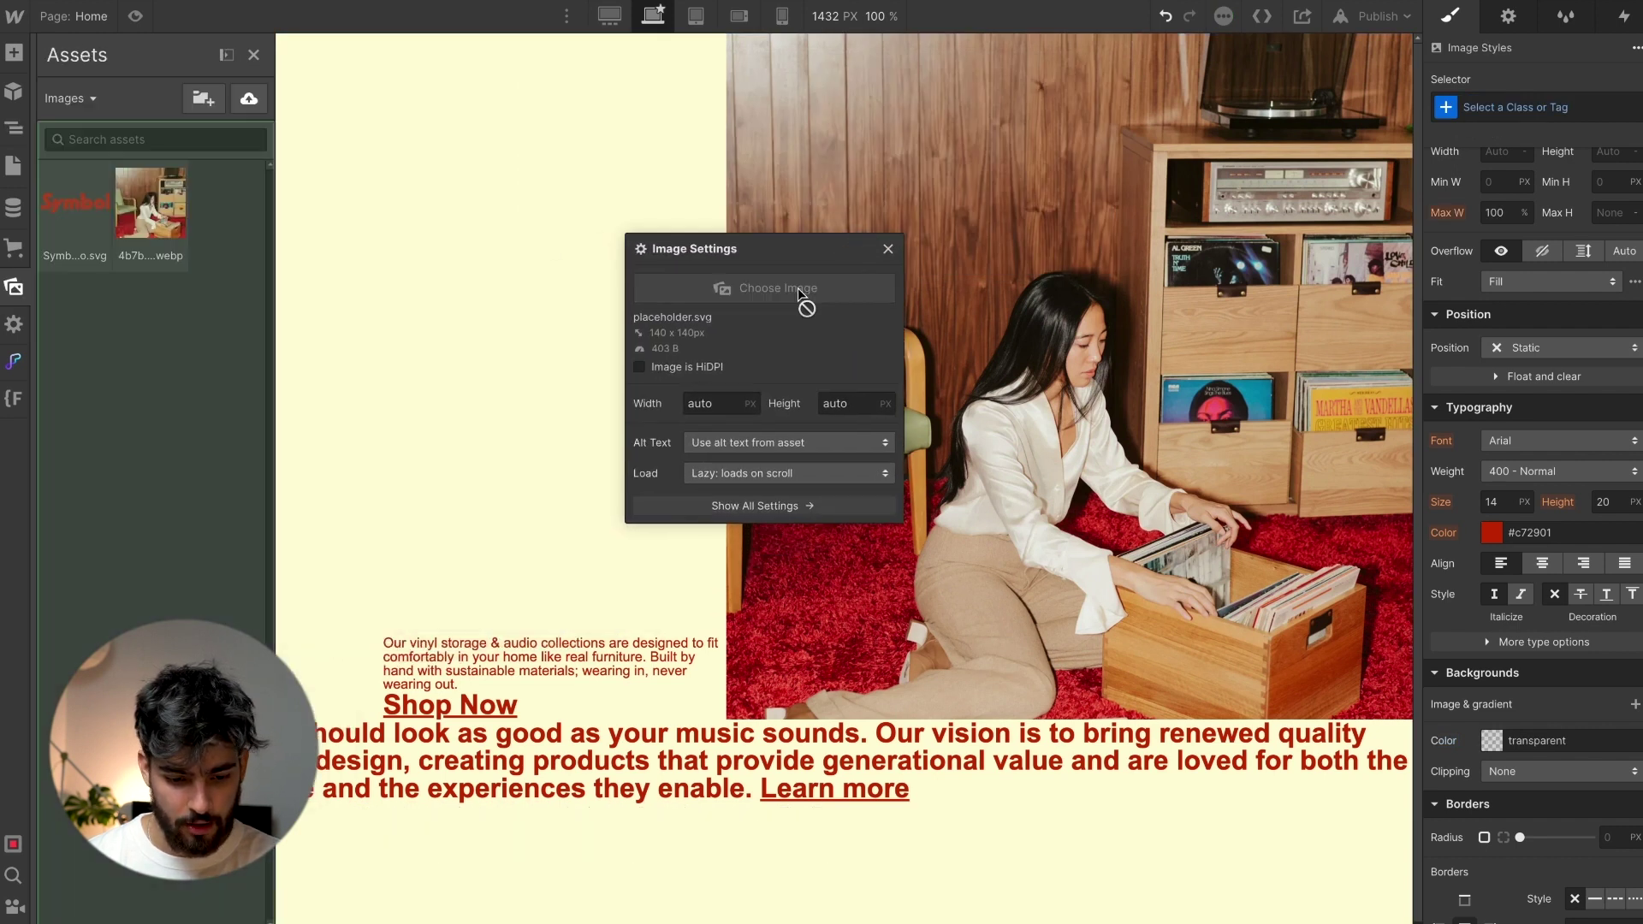
{"action": "left_click", "coordinate": [70, 205]}
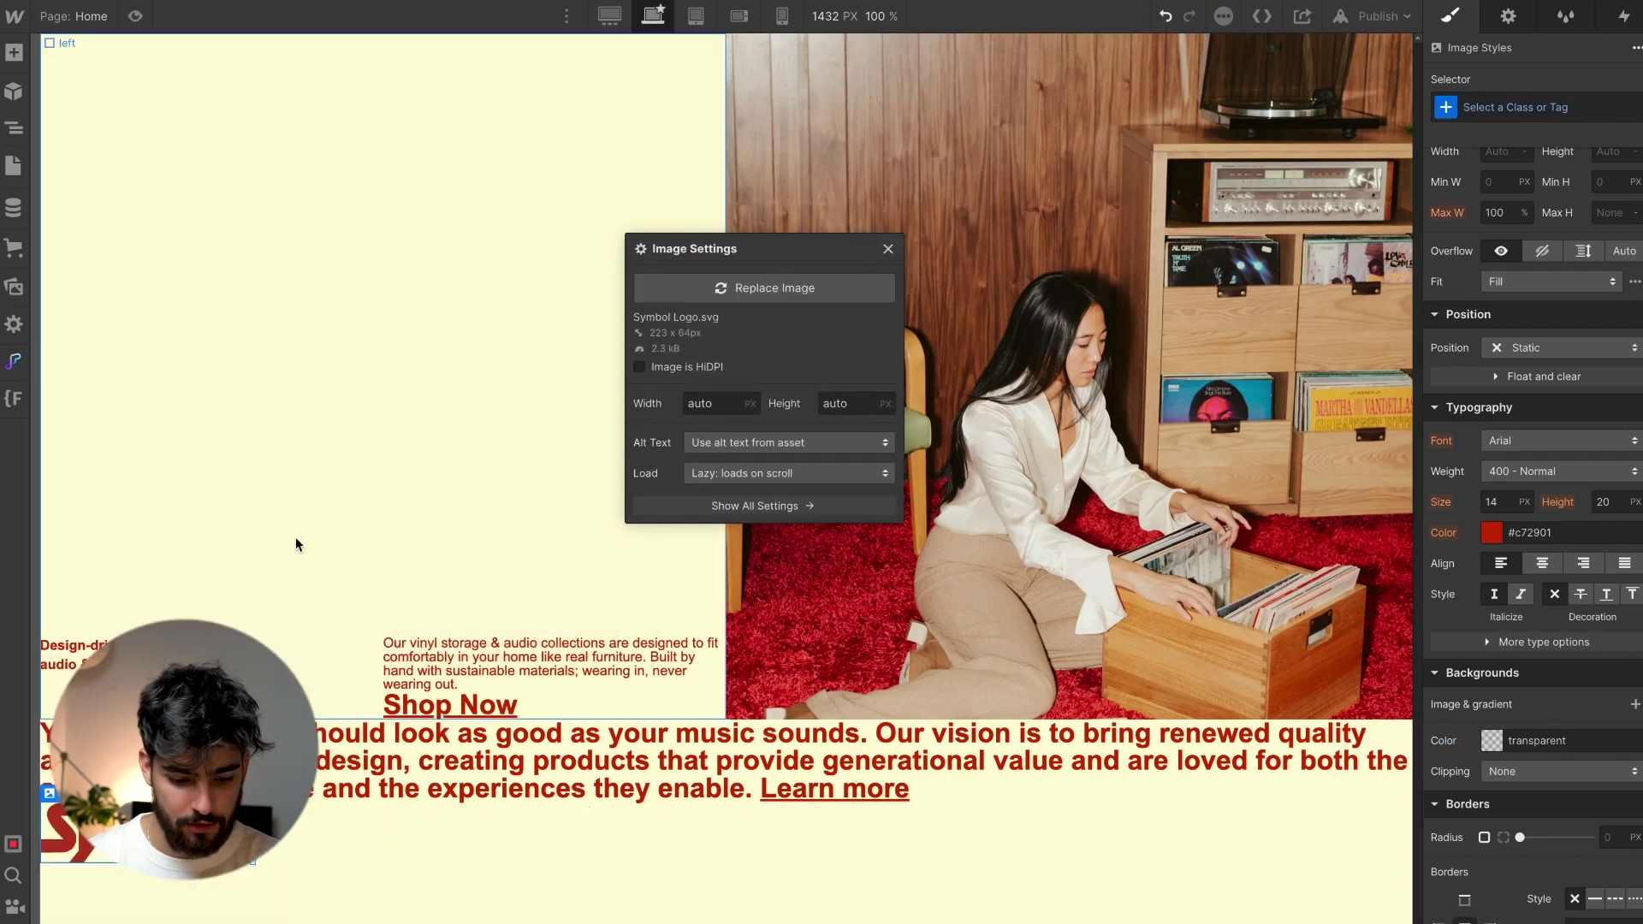
Move the logo image above the wrapper in the Body and set its width to 100vw
{"action": "left_click", "coordinate": [12, 127]}
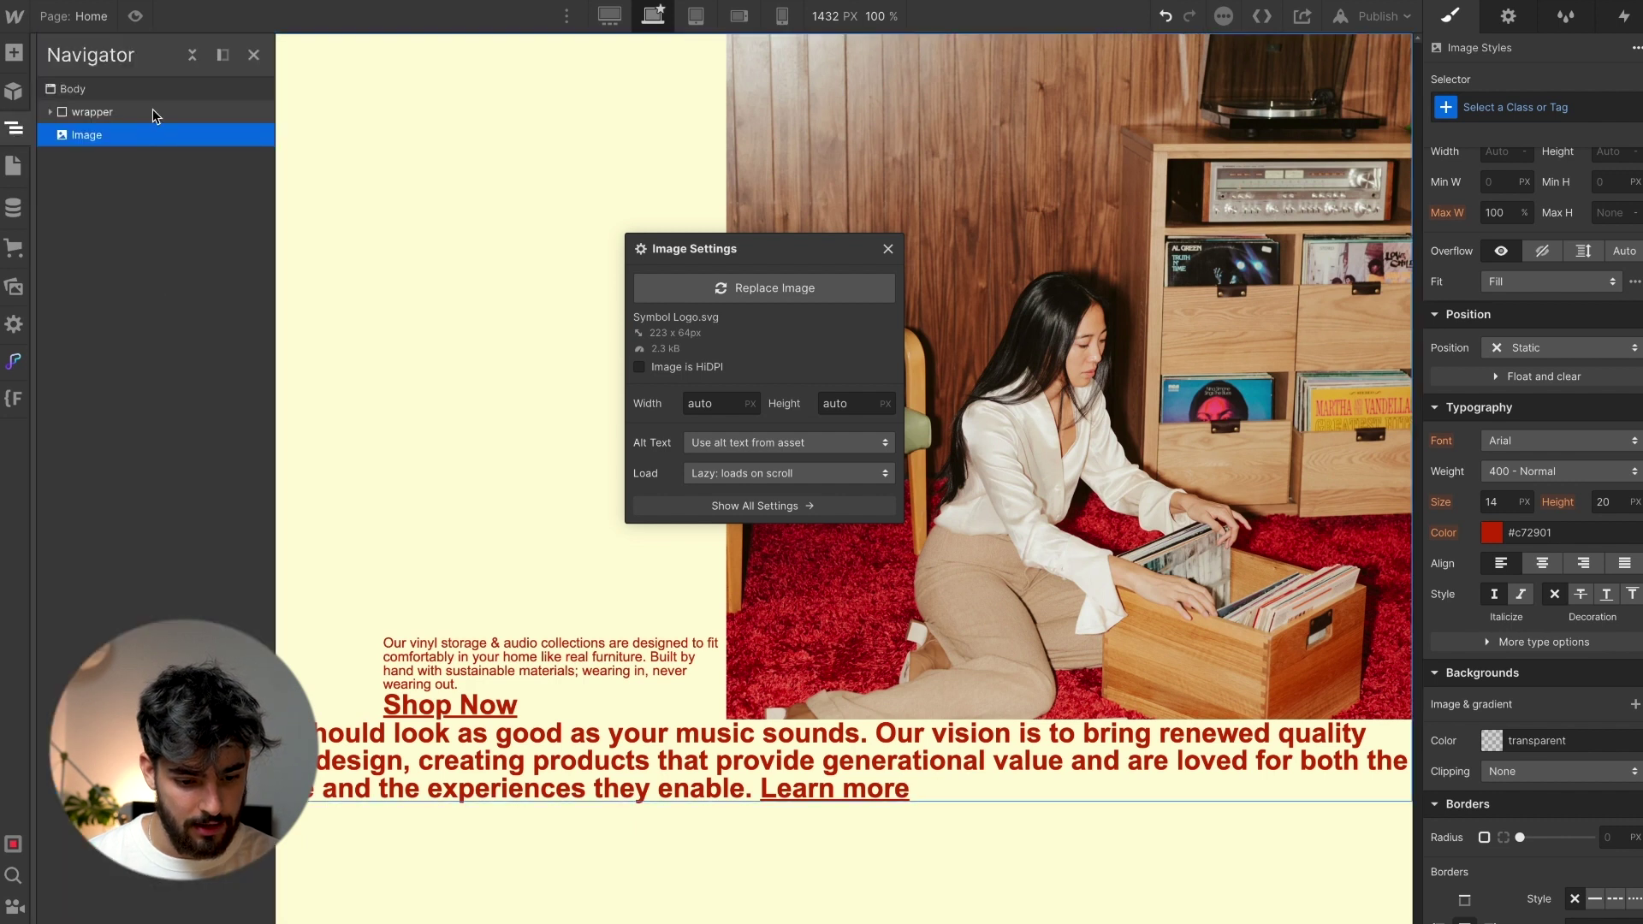
{"action": "left_click", "coordinate": [101, 104]}
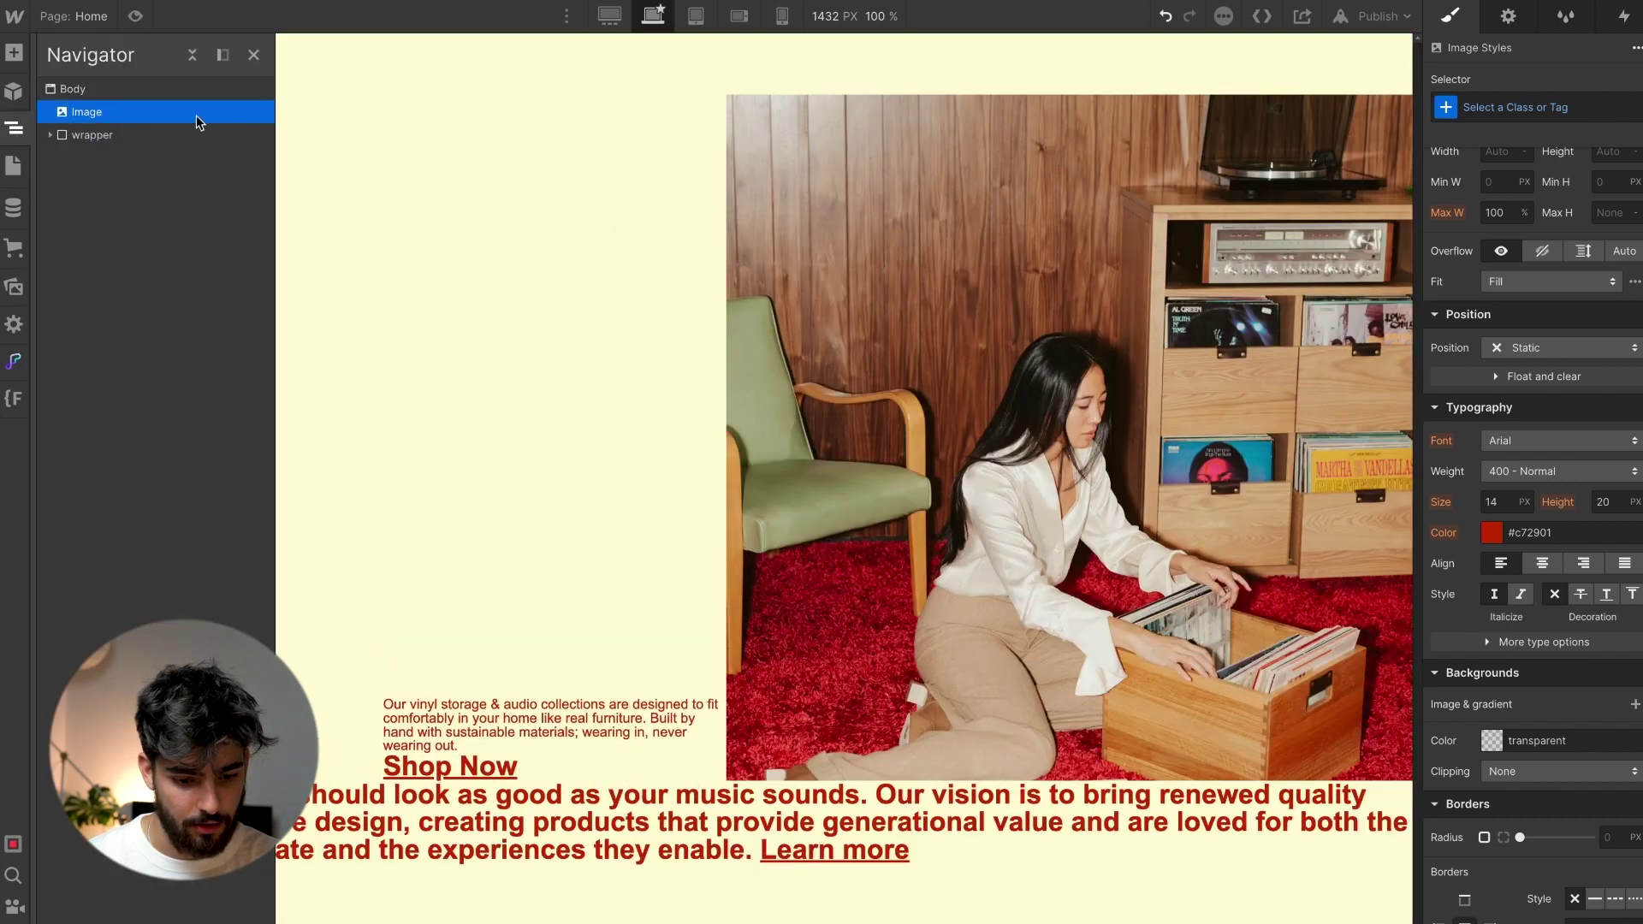
{"action": "scroll", "coordinate": [1492, 551], "scroll_direction": "up", "scroll_amount": 3}
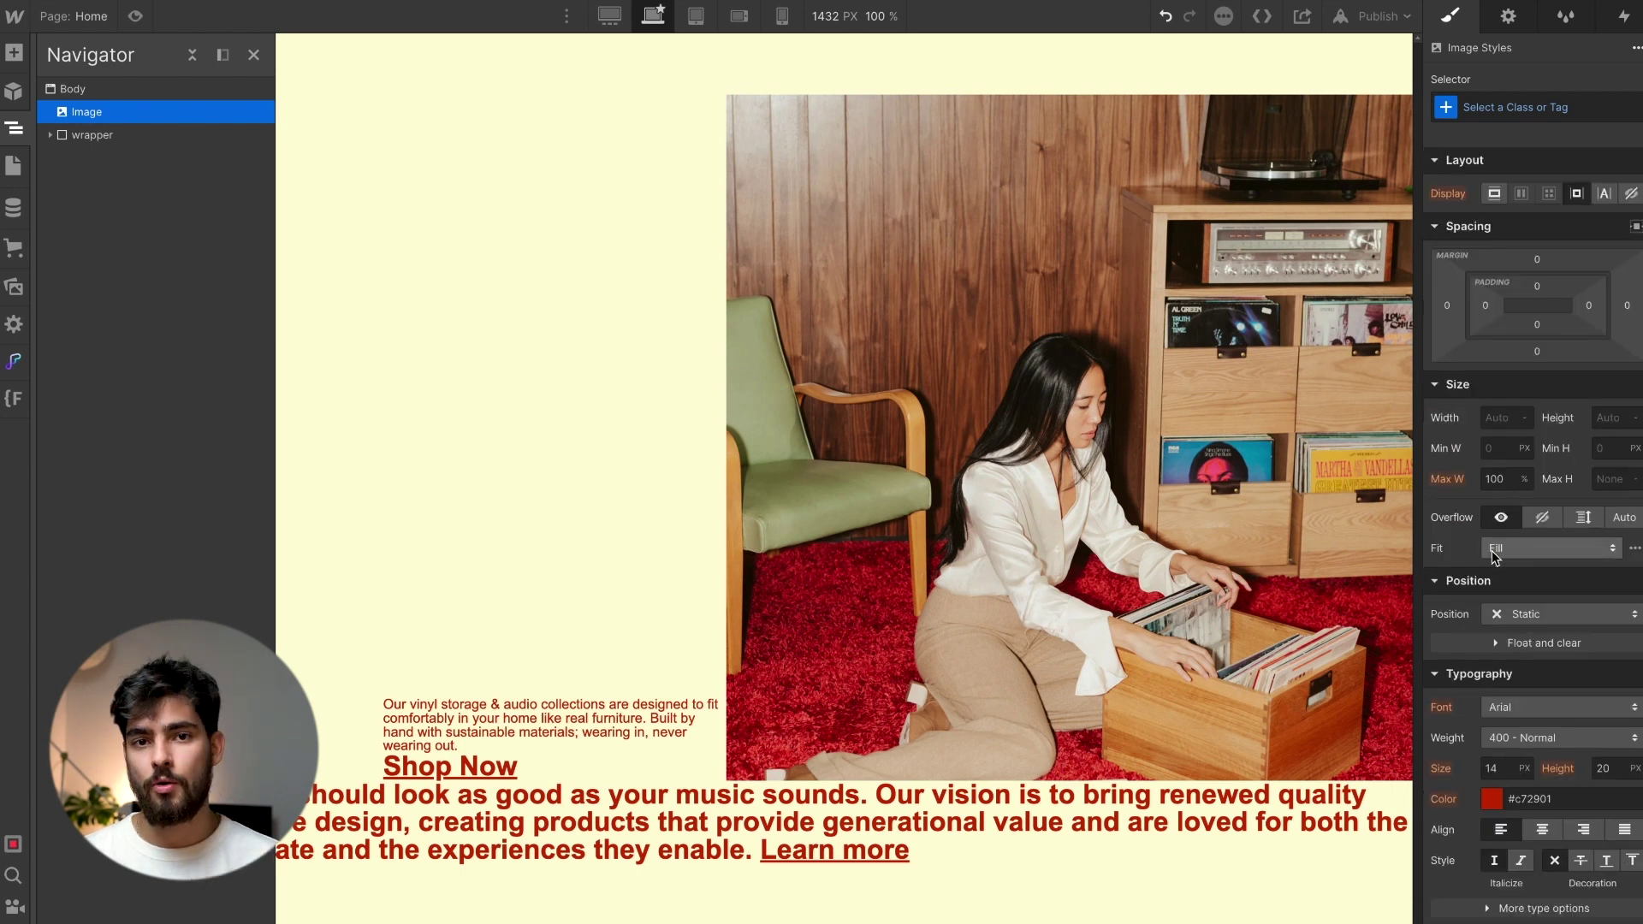
{"action": "left_click", "coordinate": [1493, 420]}
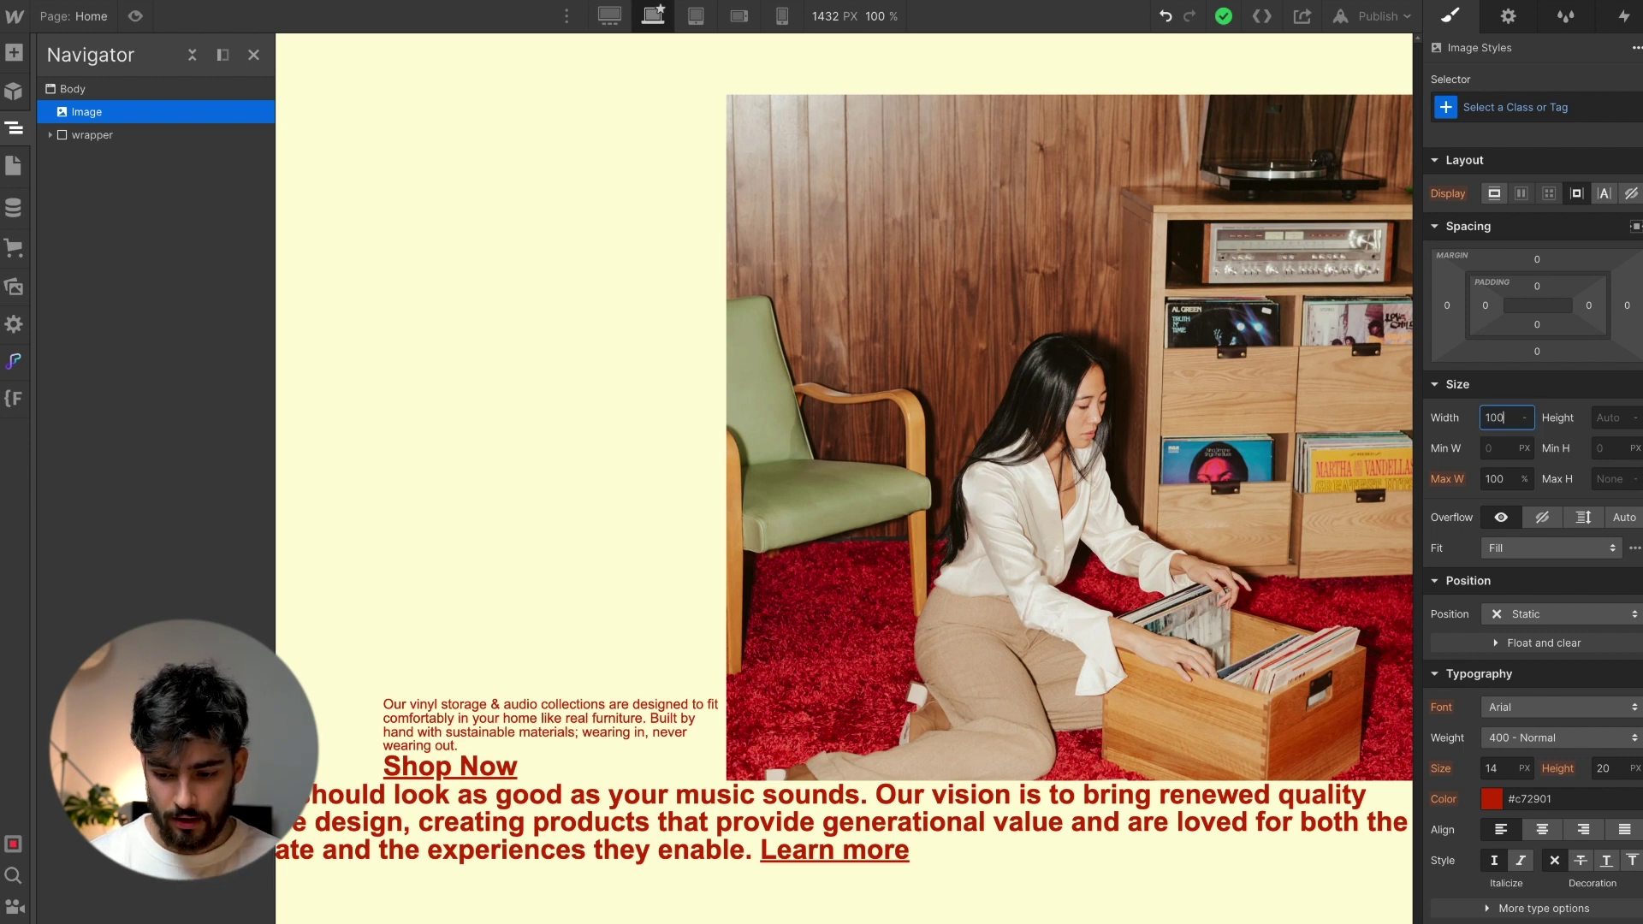
{"action": "type", "text": "100vw"}
{"action": "key", "text": "Return"}
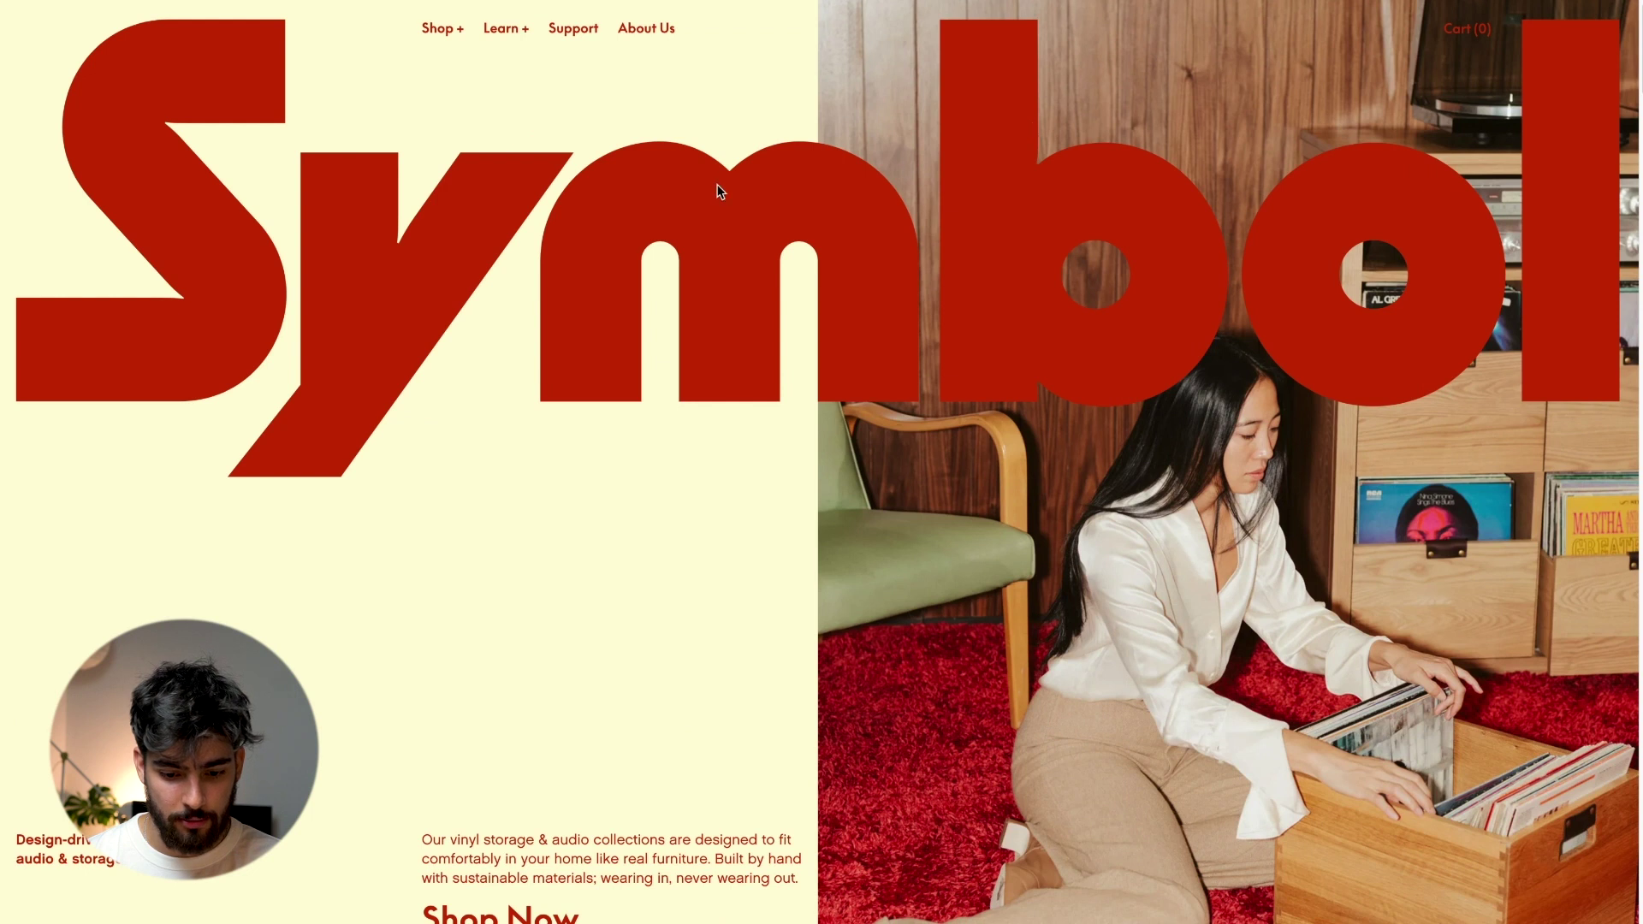
{"action": "left_click_drag", "start_coordinate": [1638, 257], "coordinate": [1031, 290]}
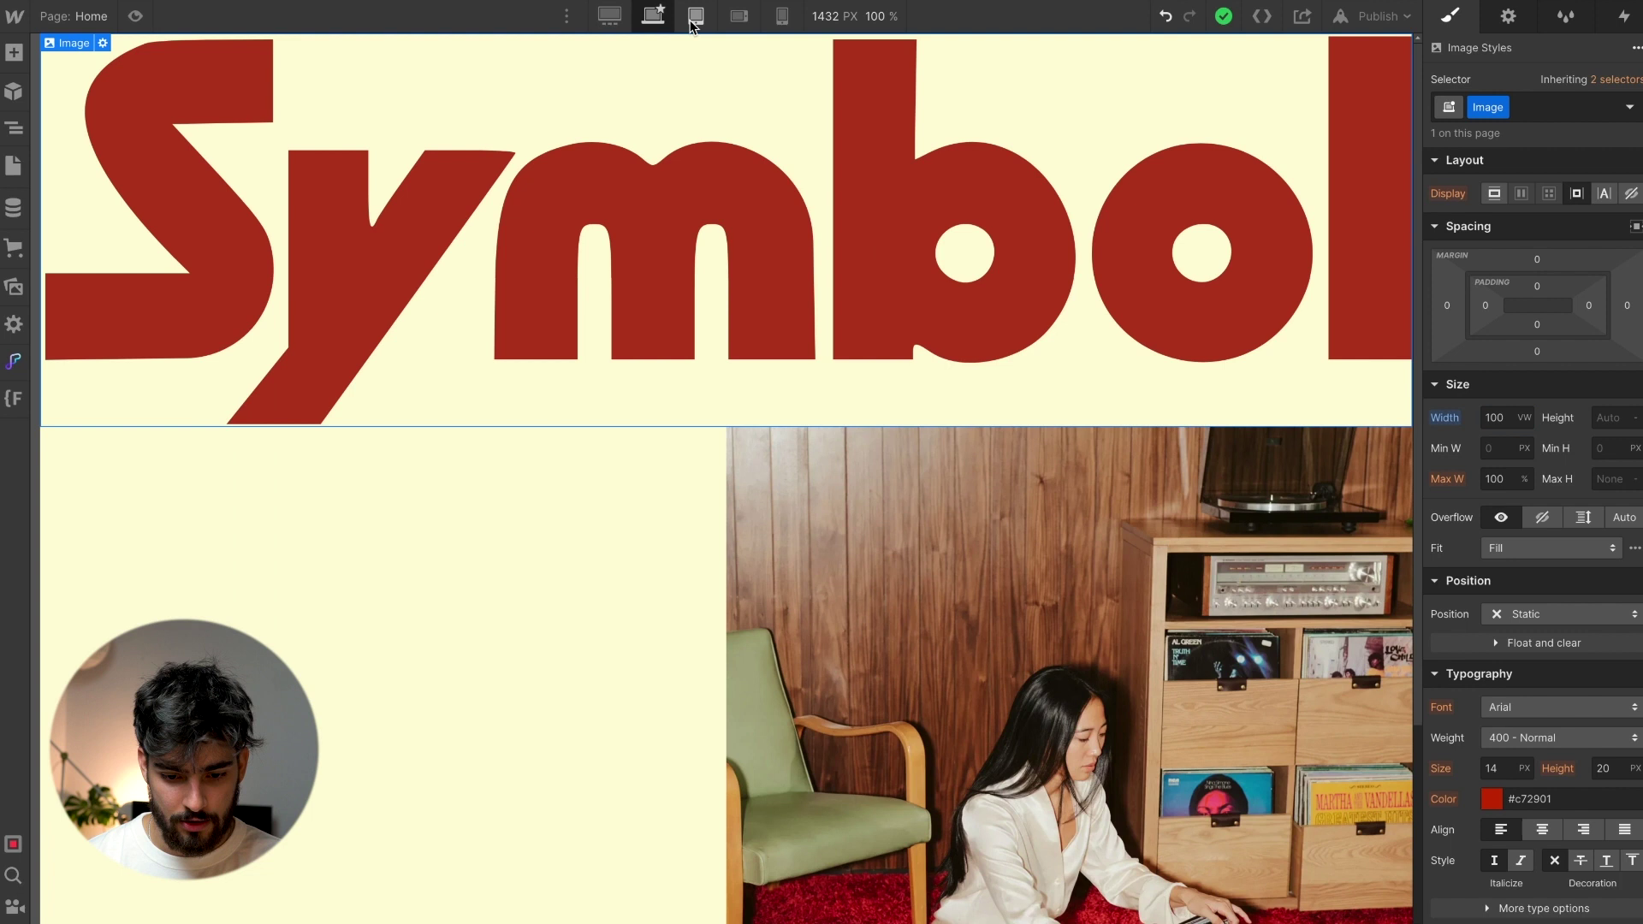
{"action": "left_click", "coordinate": [693, 19]}
{"action": "left_click", "coordinate": [739, 16]}
{"action": "left_click", "coordinate": [781, 16]}
{"action": "left_click", "coordinate": [613, 18]}
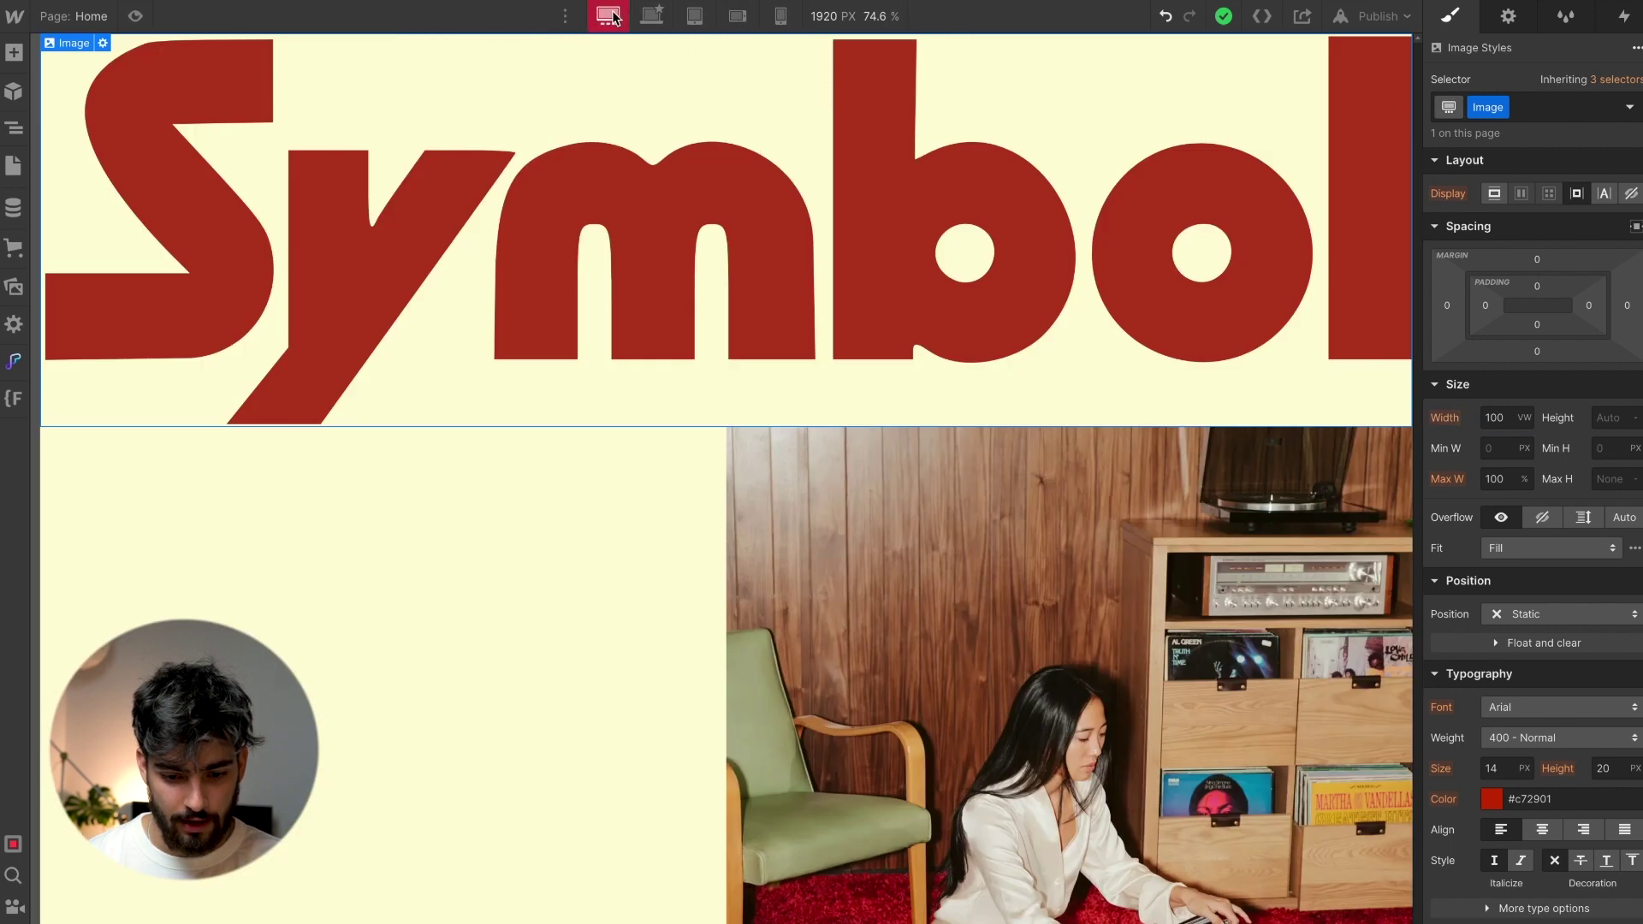
{"action": "left_click", "coordinate": [693, 16]}
{"action": "left_click", "coordinate": [738, 17]}
{"action": "left_click", "coordinate": [780, 17]}
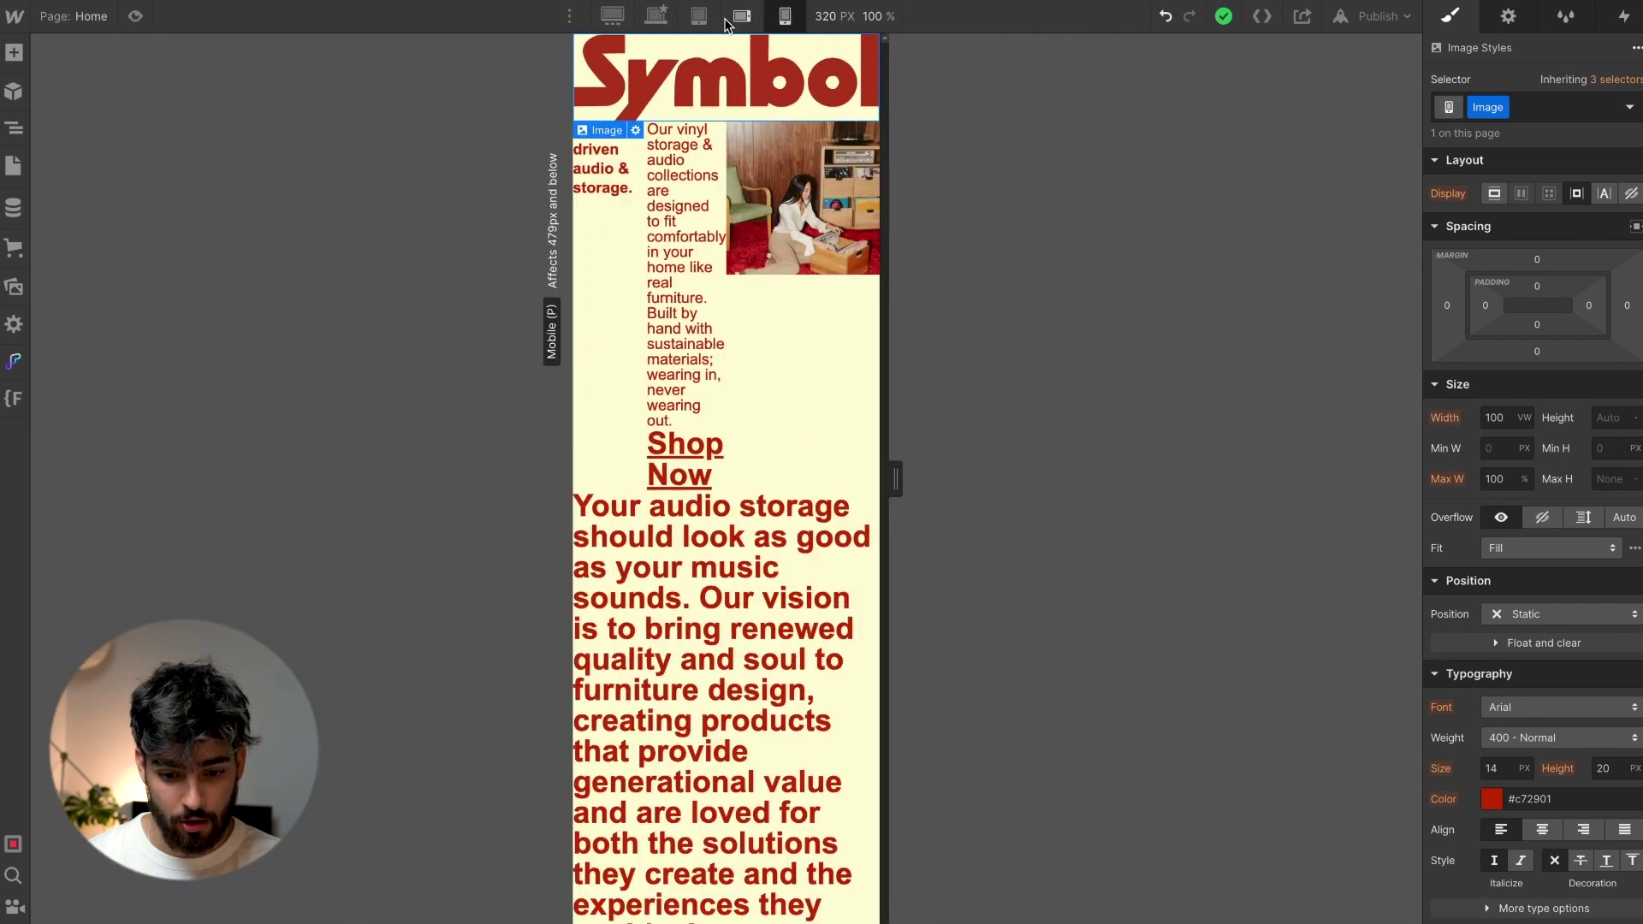
{"action": "left_click", "coordinate": [652, 17]}
{"action": "scroll", "coordinate": [660, 367], "scroll_direction": "down", "scroll_amount": 3}
{"action": "scroll", "coordinate": [660, 367], "scroll_direction": "up", "scroll_amount": 3}
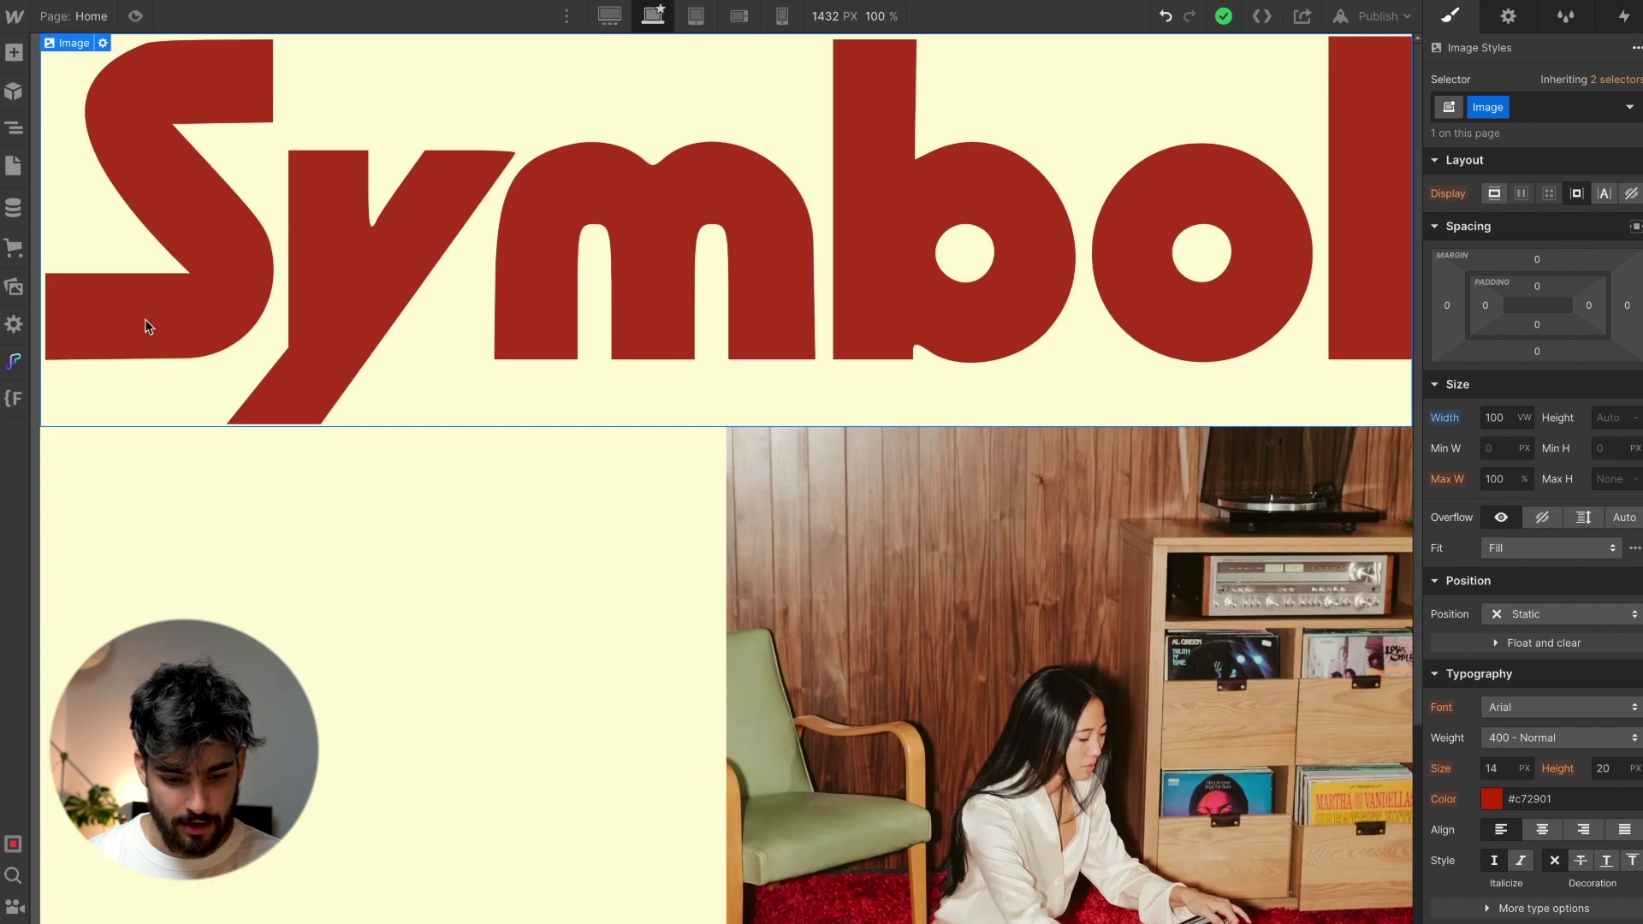
Set the Symbol logo image's position to Absolute so it overlaps the hero grid
{"action": "scroll", "coordinate": [150, 323], "scroll_direction": "down", "scroll_amount": 3}
{"action": "scroll", "coordinate": [700, 486], "scroll_direction": "up", "scroll_amount": 3}
{"action": "scroll", "coordinate": [700, 482], "scroll_direction": "down", "scroll_amount": 3}
{"action": "scroll", "coordinate": [1435, 763], "scroll_direction": "down", "scroll_amount": 4}
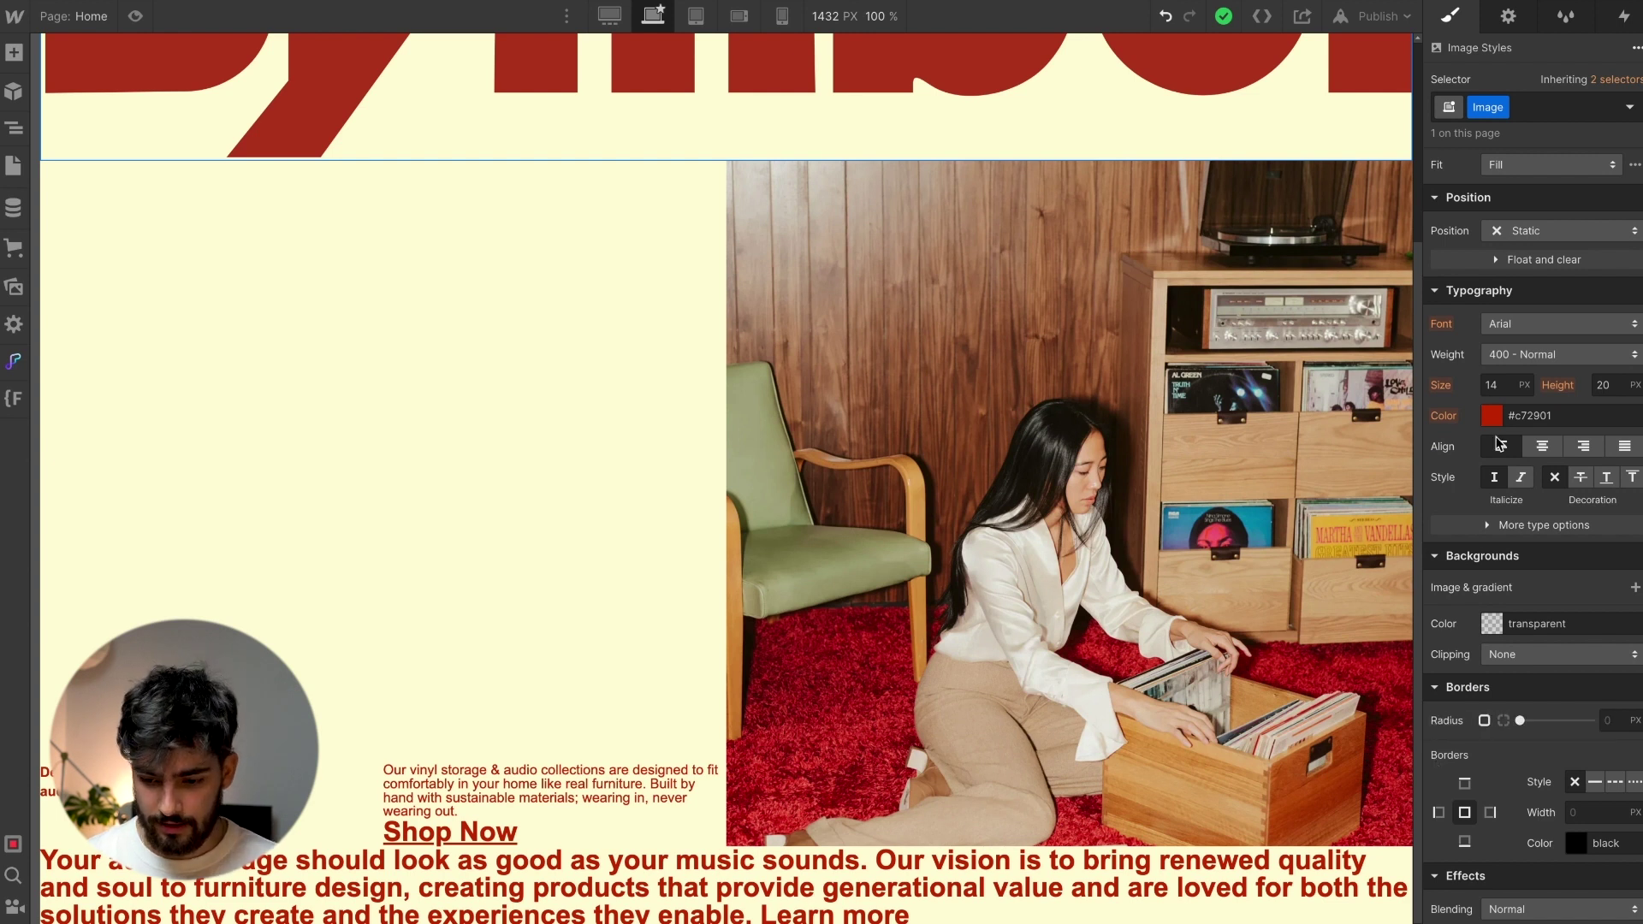
{"action": "left_click", "coordinate": [1528, 230]}
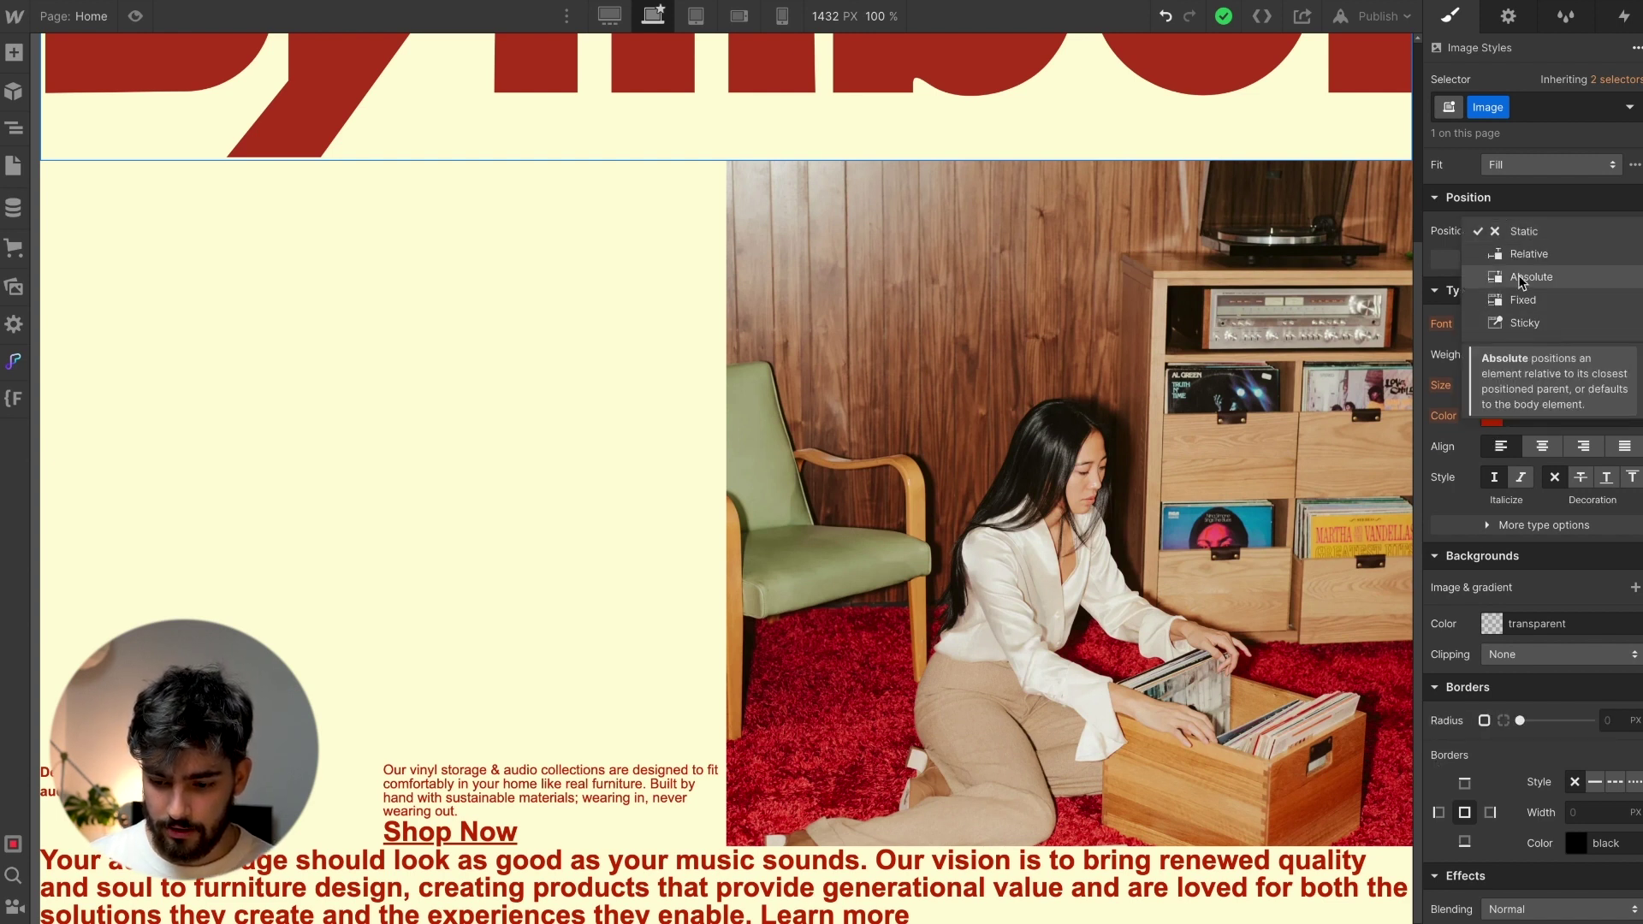
{"action": "left_click", "coordinate": [1518, 274]}
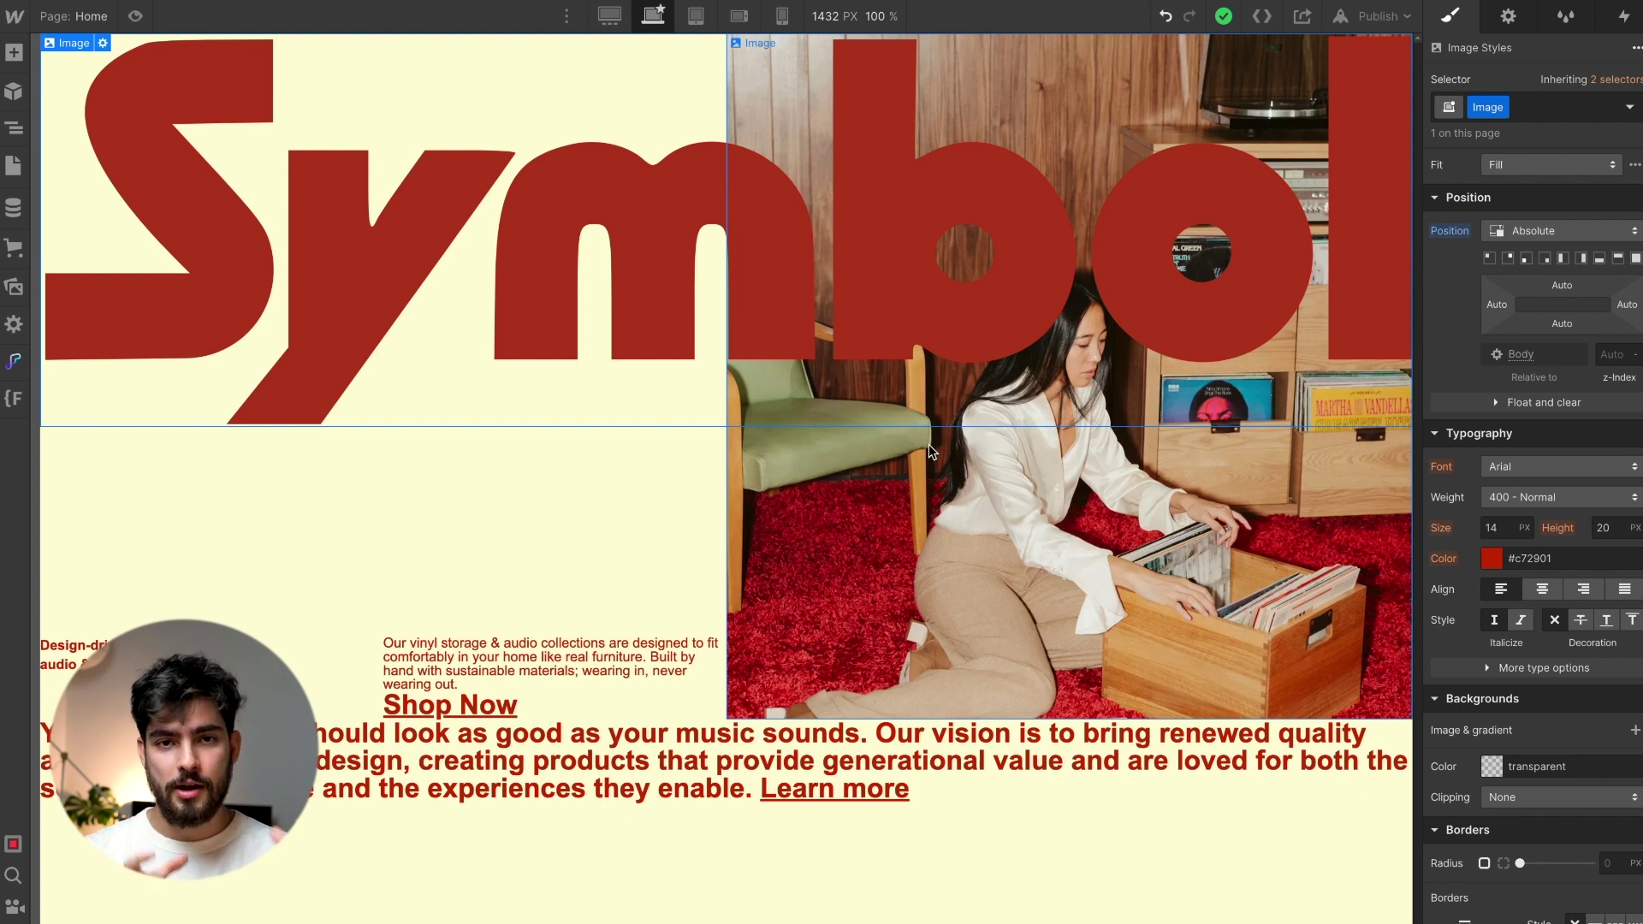
Turn on the X-ray view and examine the spacing around the hero texts against the Symbol reference site
{"action": "left_click", "coordinate": [13, 128]}
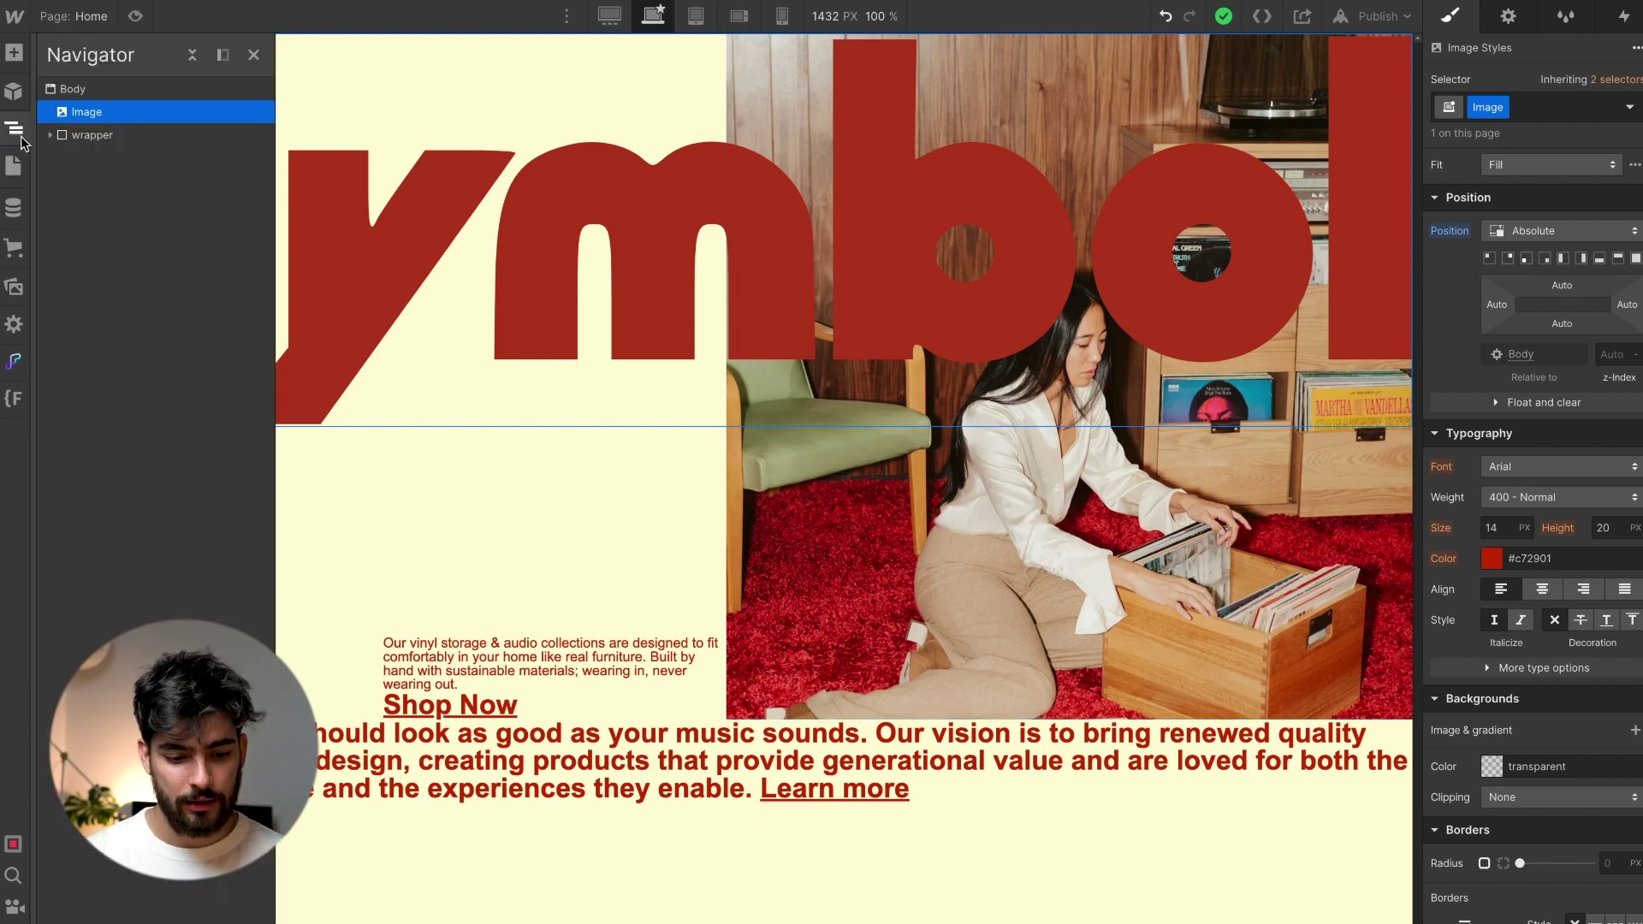
{"action": "left_click", "coordinate": [146, 137]}
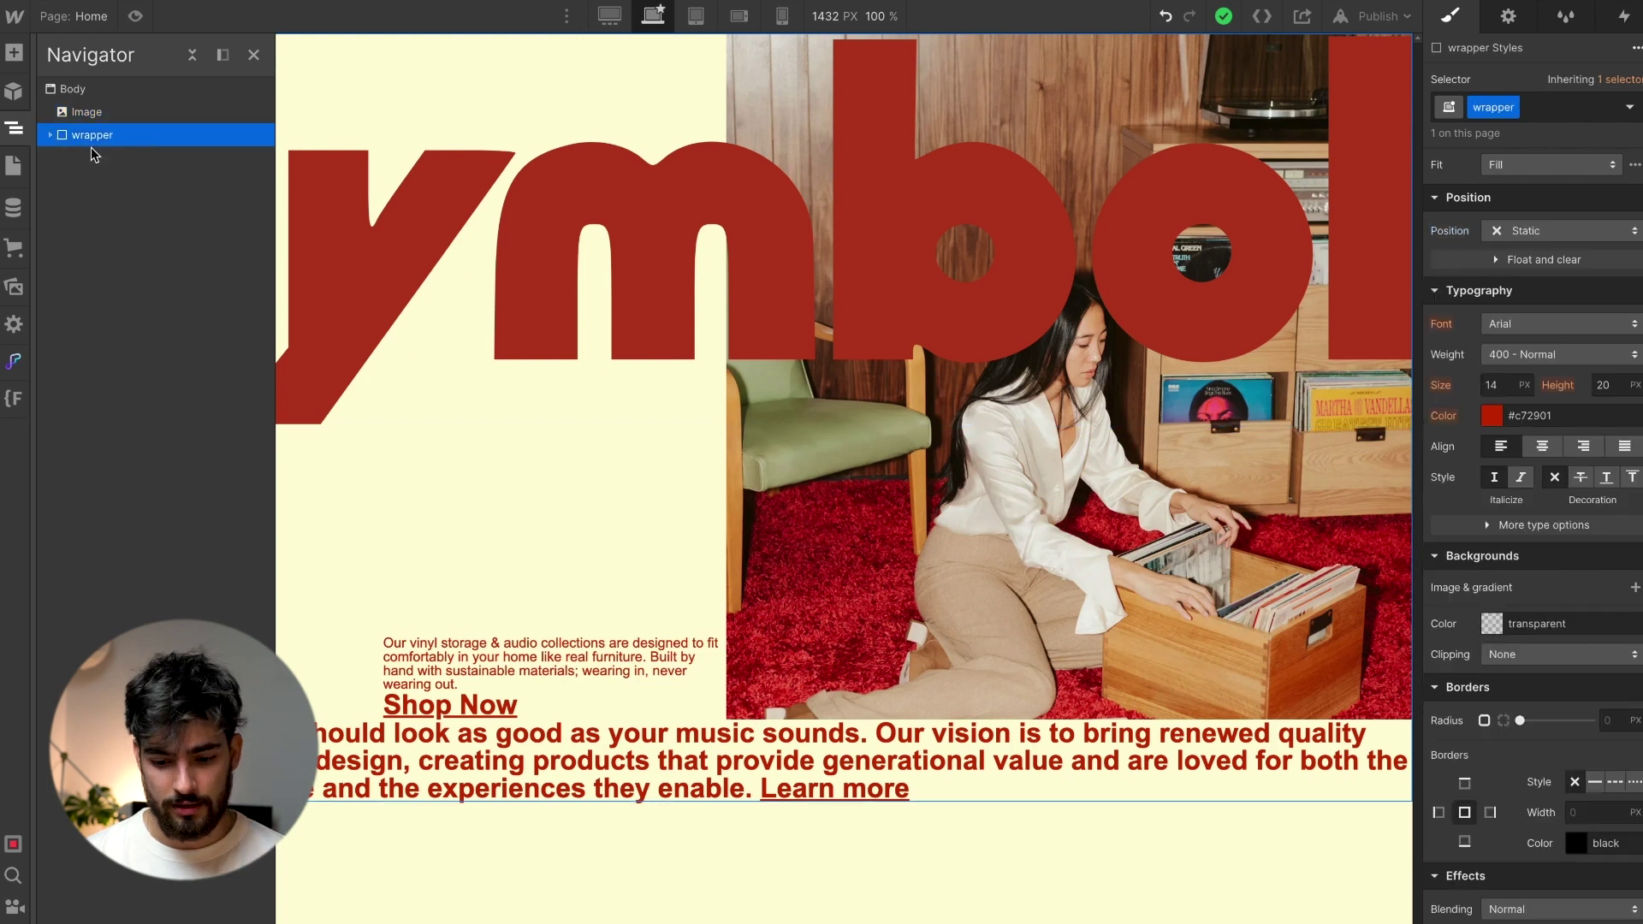
{"action": "left_click", "coordinate": [592, 447]}
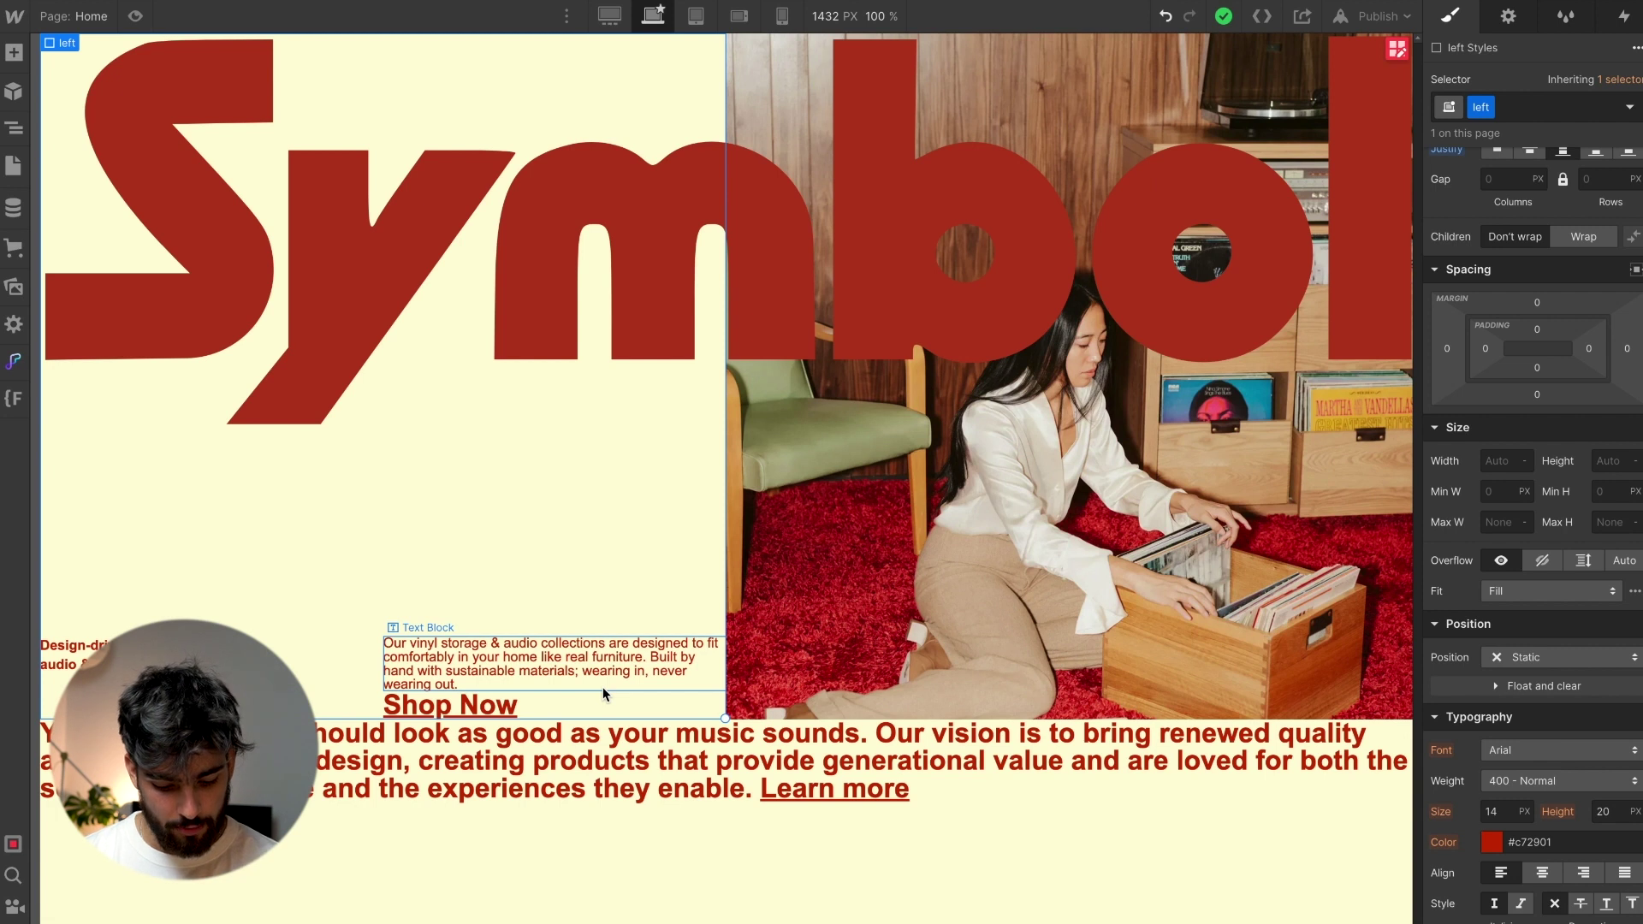
{"action": "key", "text": "ctrl+shift+x"}
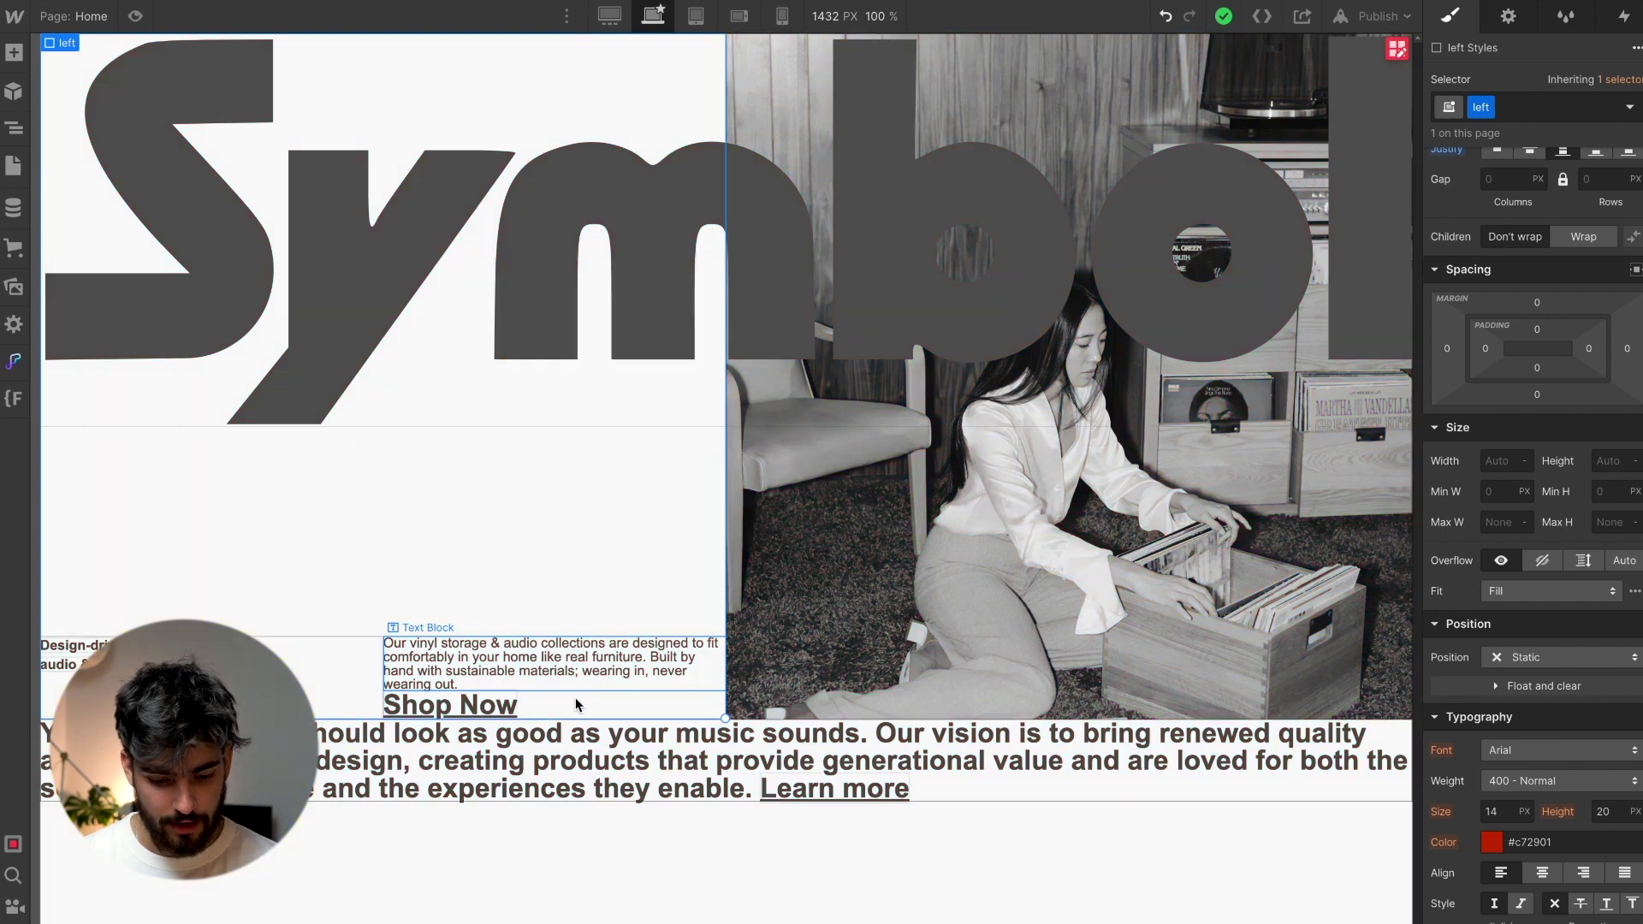
{"action": "left_click", "coordinate": [467, 661]}
{"action": "key", "text": "ctrl+shift+p"}
{"action": "scroll", "coordinate": [630, 495], "scroll_direction": "down", "scroll_amount": 1}
{"action": "scroll", "coordinate": [694, 745], "scroll_direction": "down", "scroll_amount": 4}
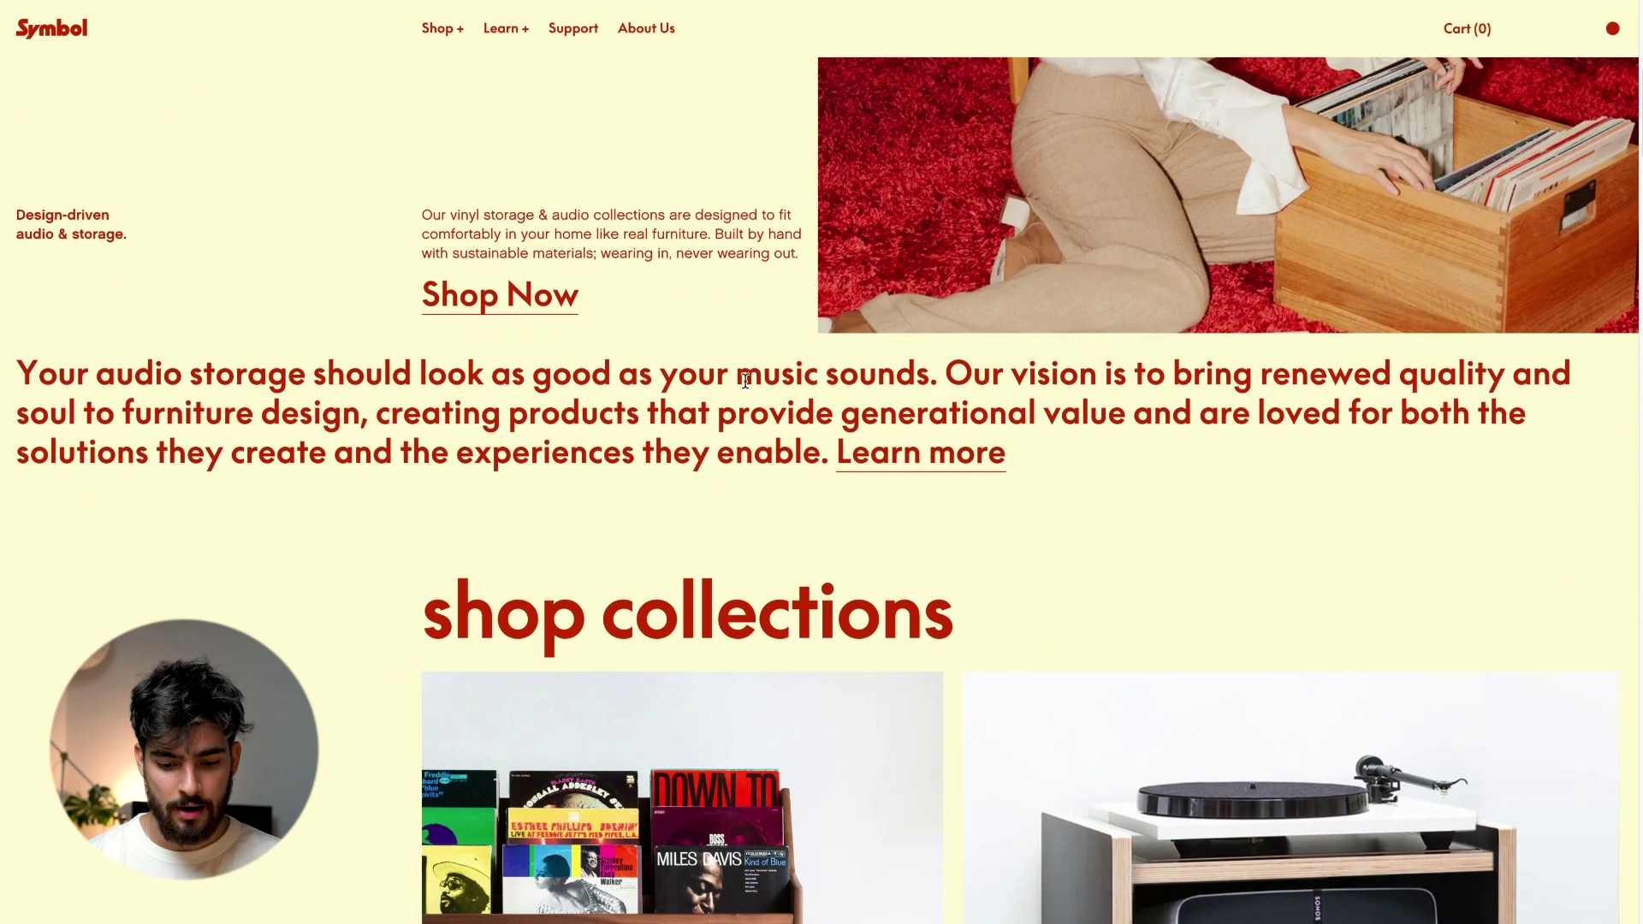
{"action": "scroll", "coordinate": [633, 340], "scroll_direction": "up", "scroll_amount": 2}
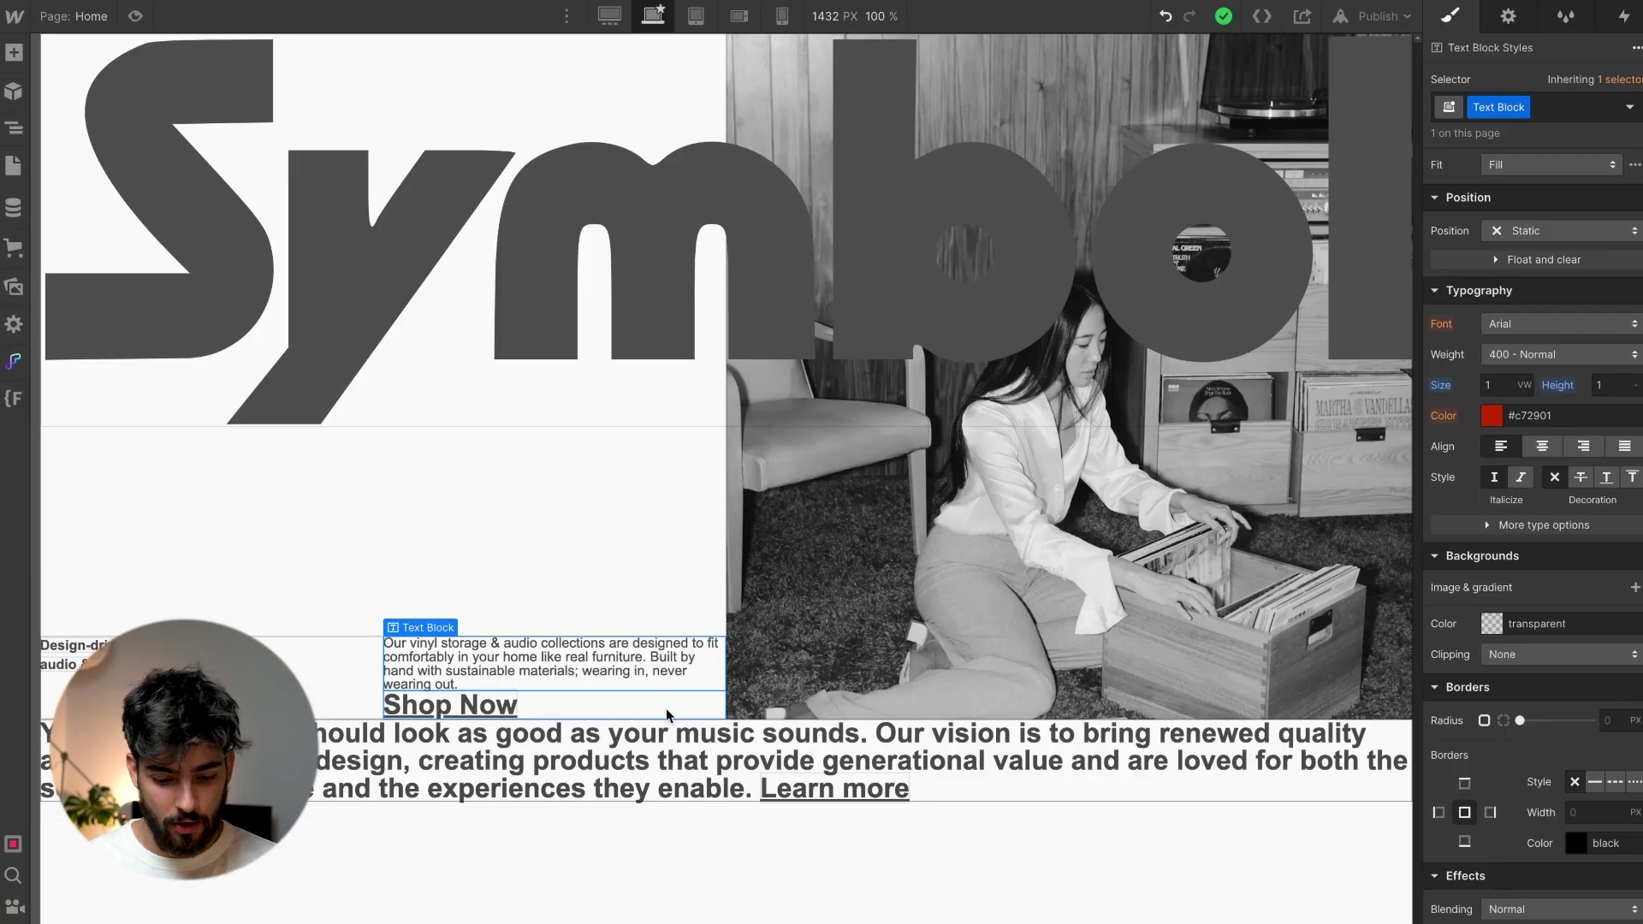
Give the bottom block with the "Your audio storage" statement a top margin of 2rem
{"action": "left_click", "coordinate": [665, 736]}
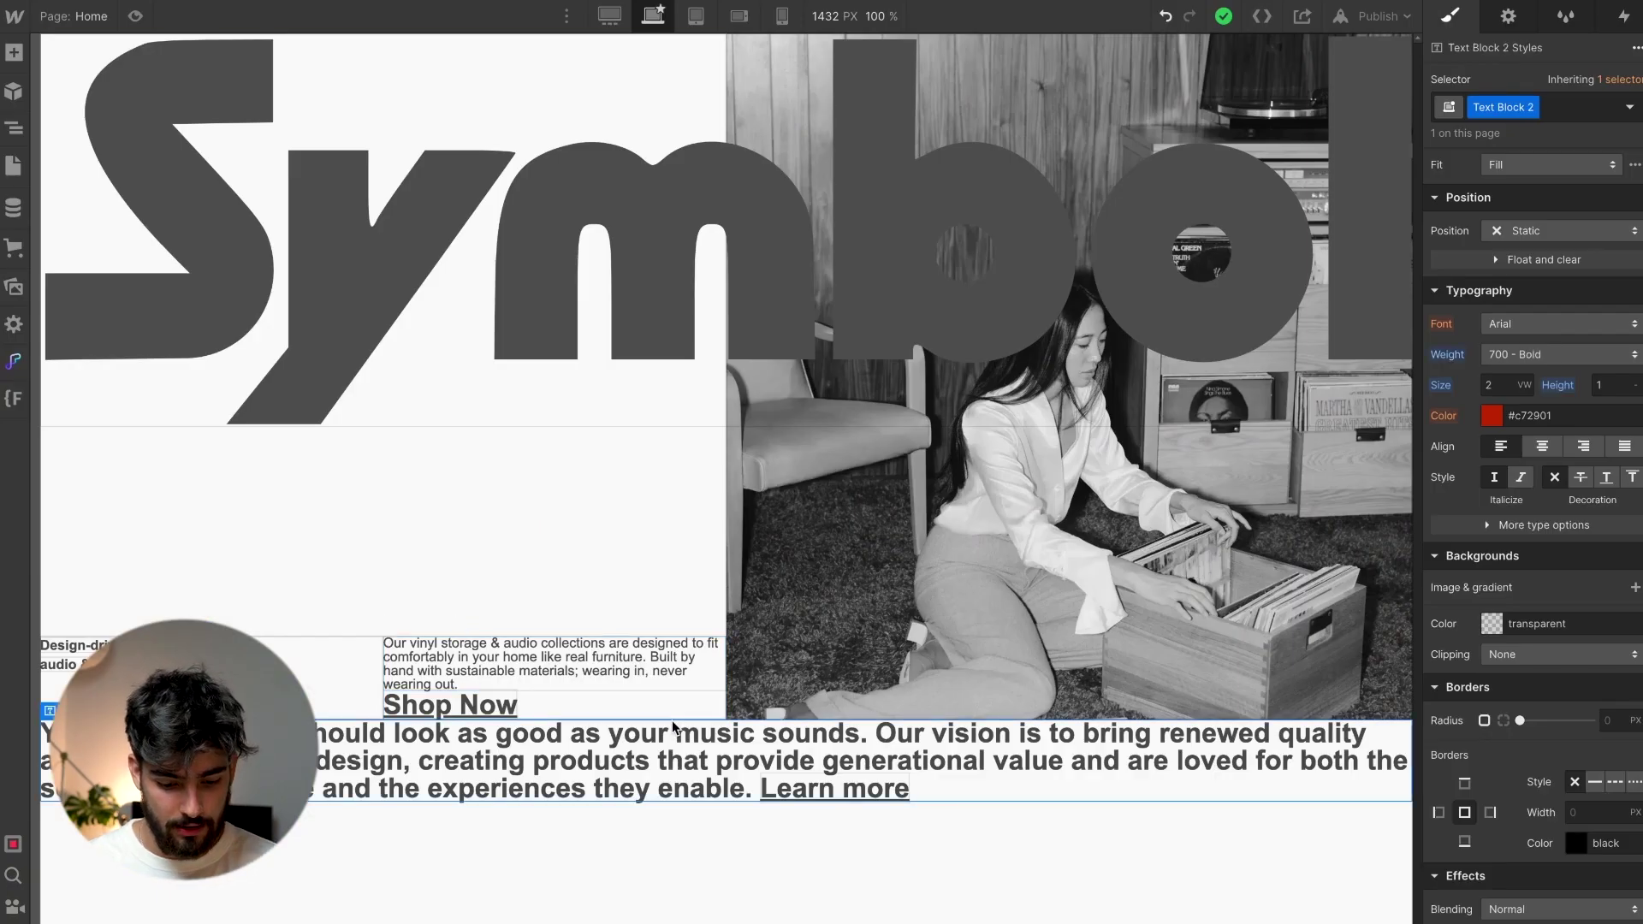
{"action": "left_click", "coordinate": [50, 711]}
{"action": "scroll", "coordinate": [1465, 411], "scroll_direction": "up", "scroll_amount": 5}
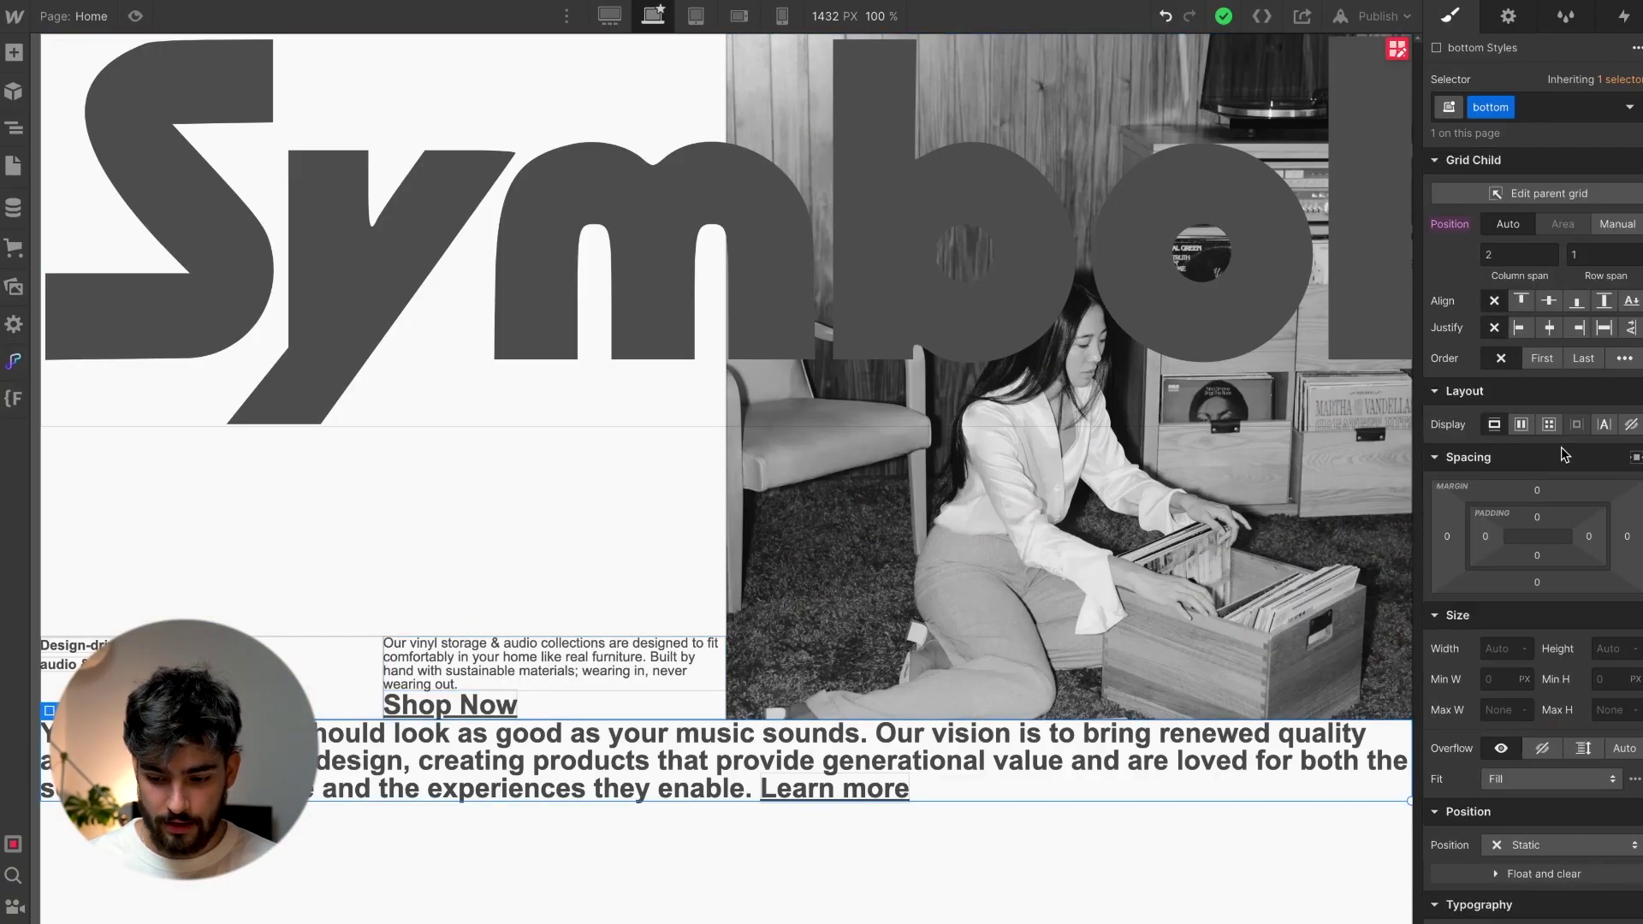
{"action": "left_click", "coordinate": [1533, 490]}
{"action": "type", "text": "2rem"}
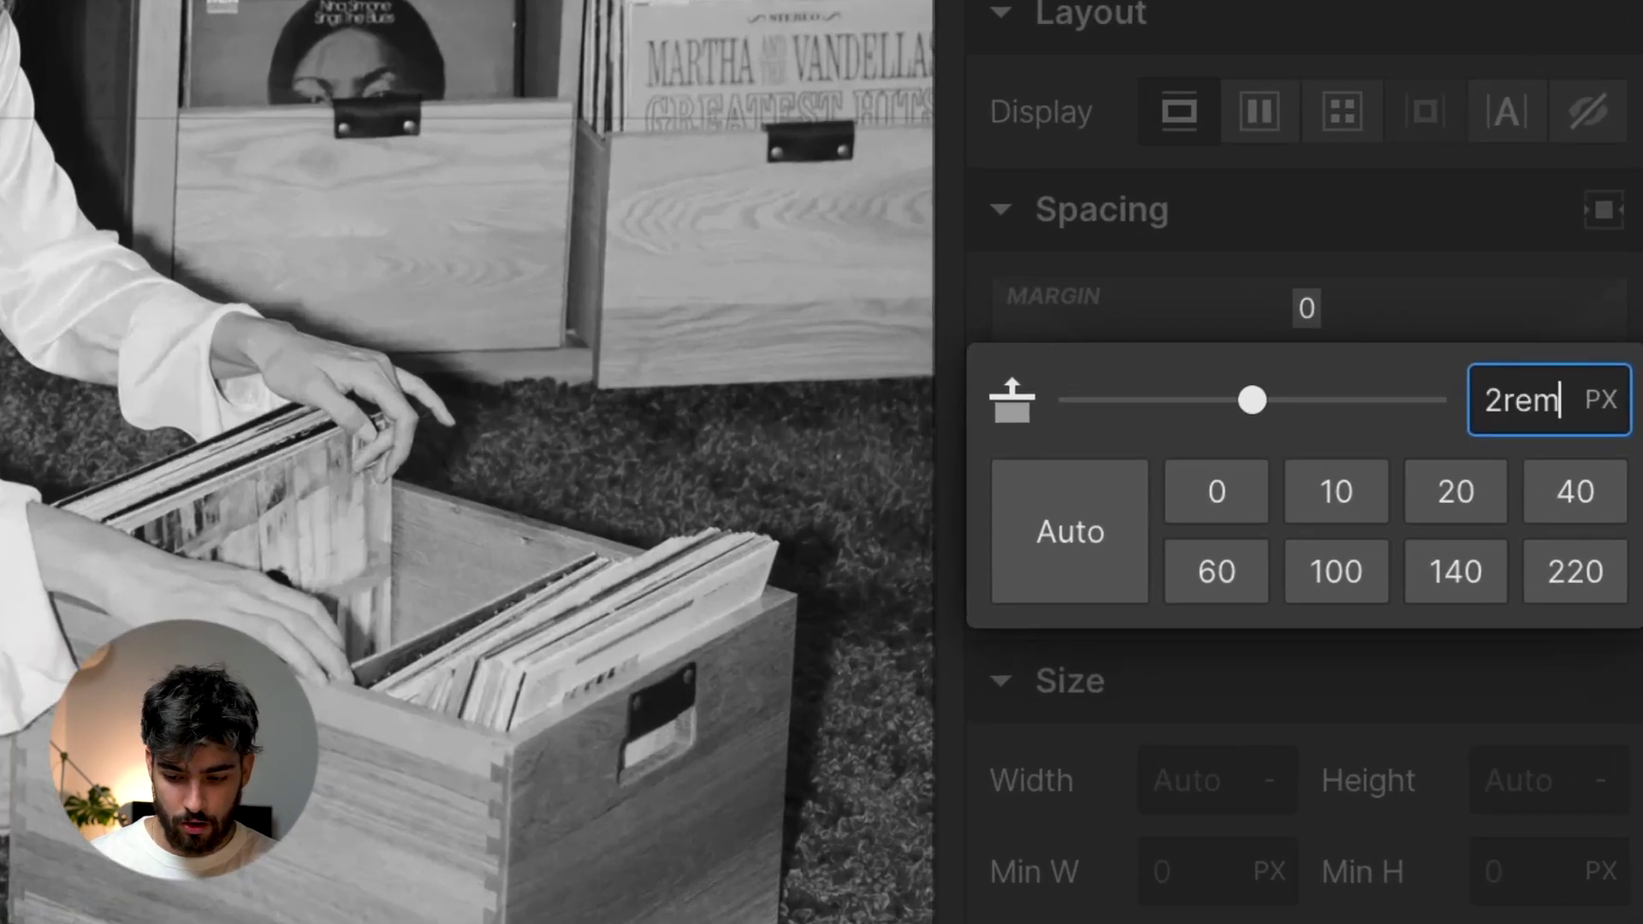
{"action": "key", "text": "Return"}
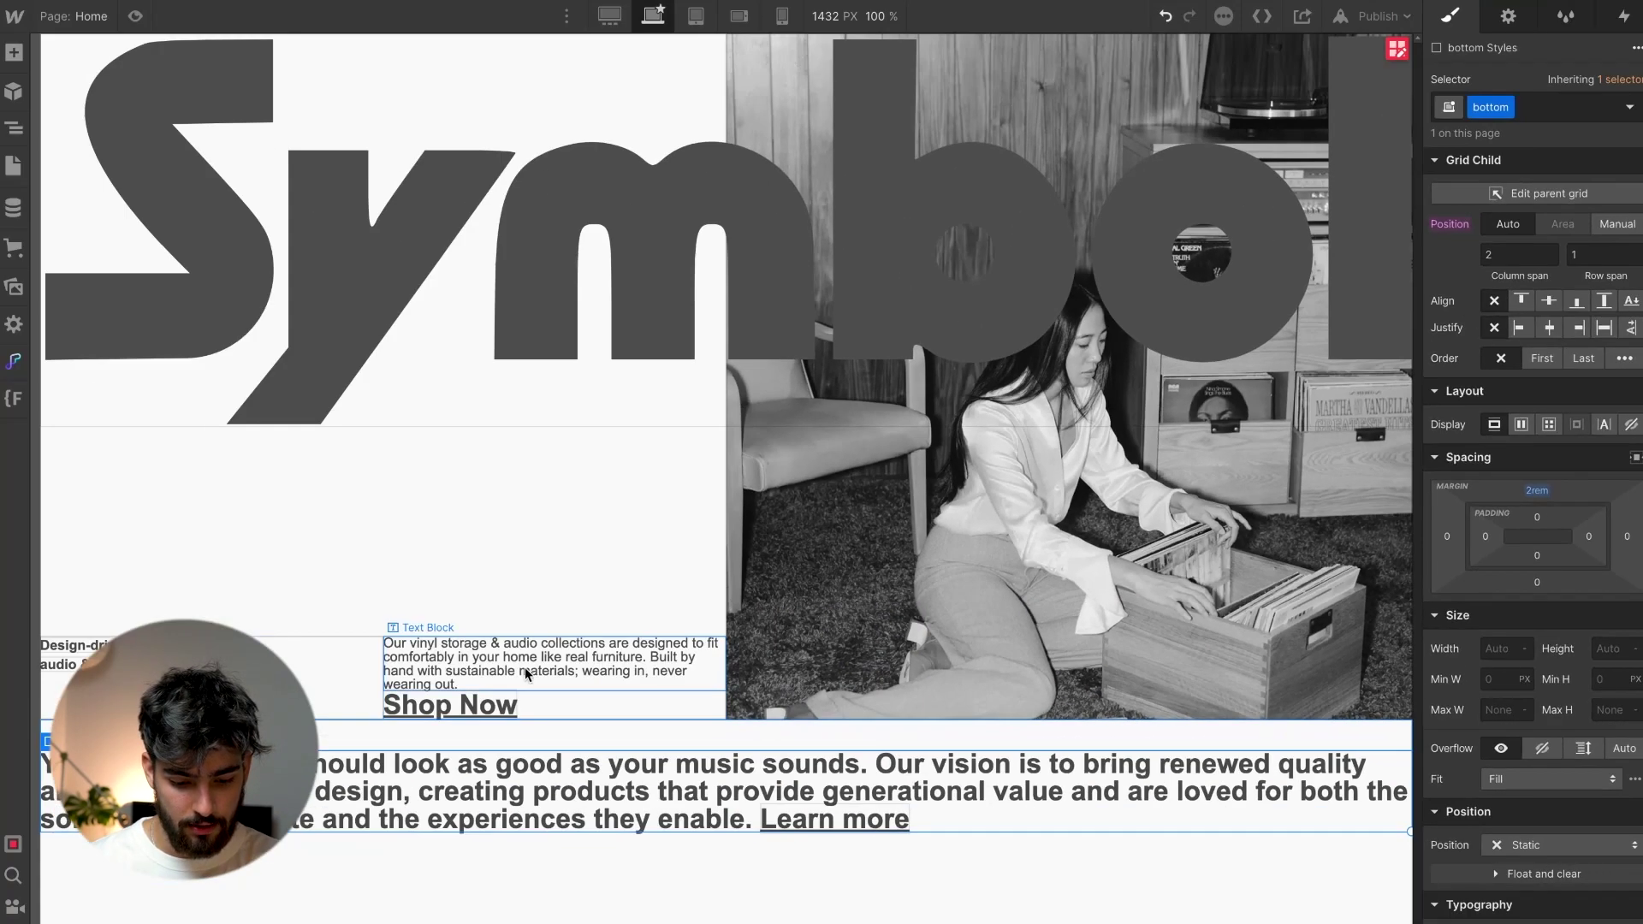
Give the "Our vinyl storage & audio collections" text block a bottom margin of 1rem
{"action": "left_click", "coordinate": [529, 676]}
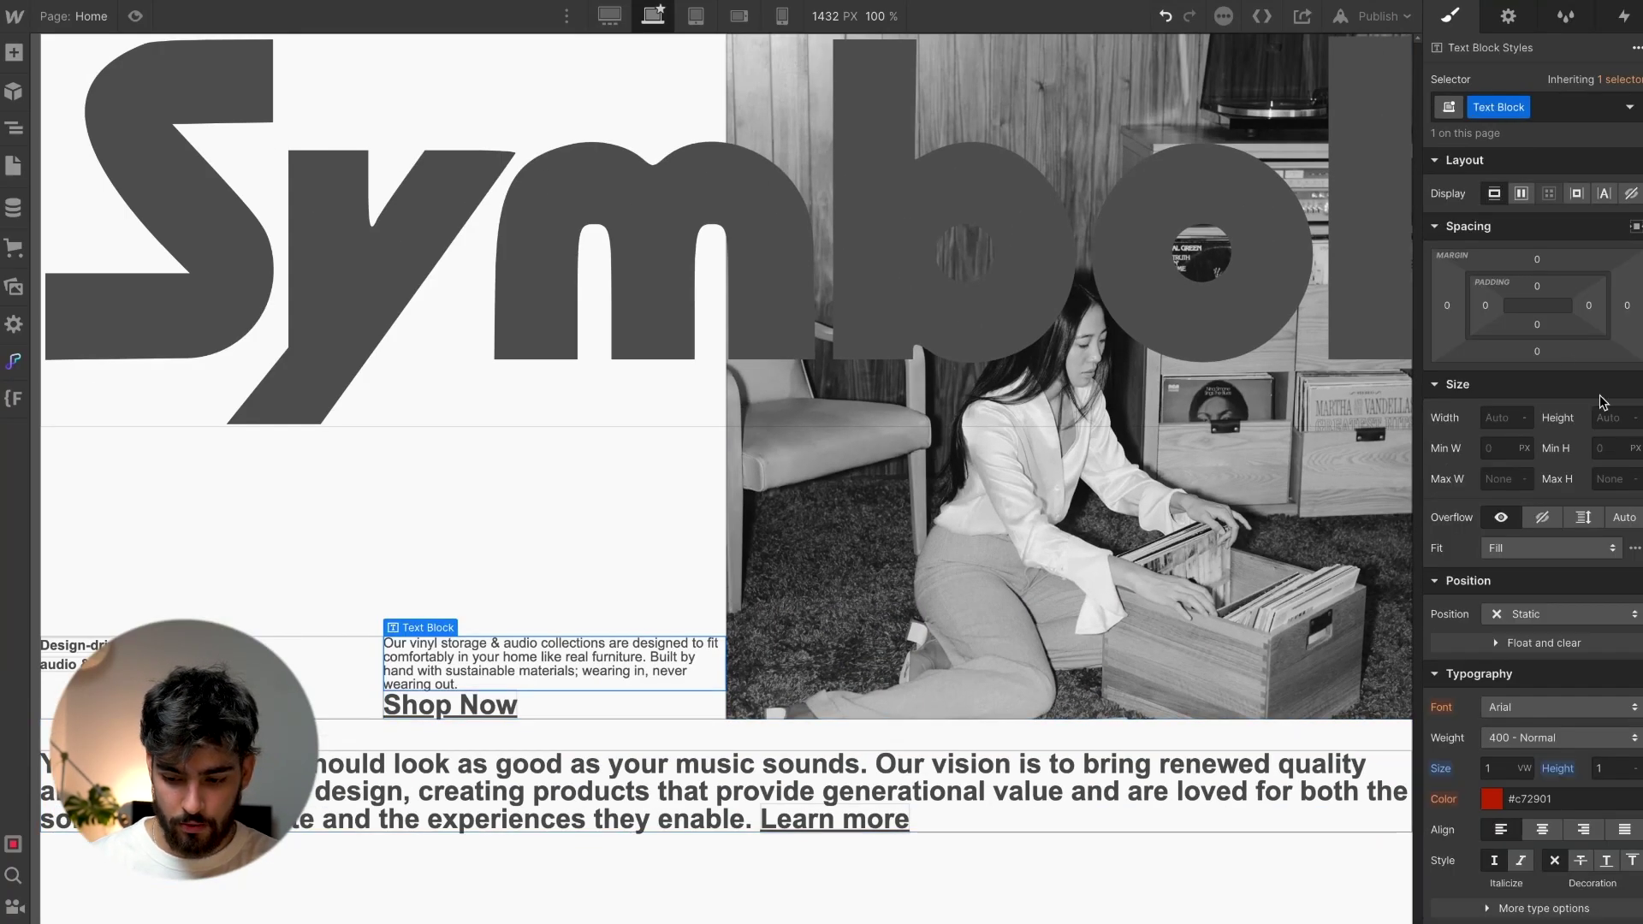
{"action": "left_click", "coordinate": [1537, 349]}
{"action": "type", "text": "1rem"}
{"action": "key", "text": "Return"}
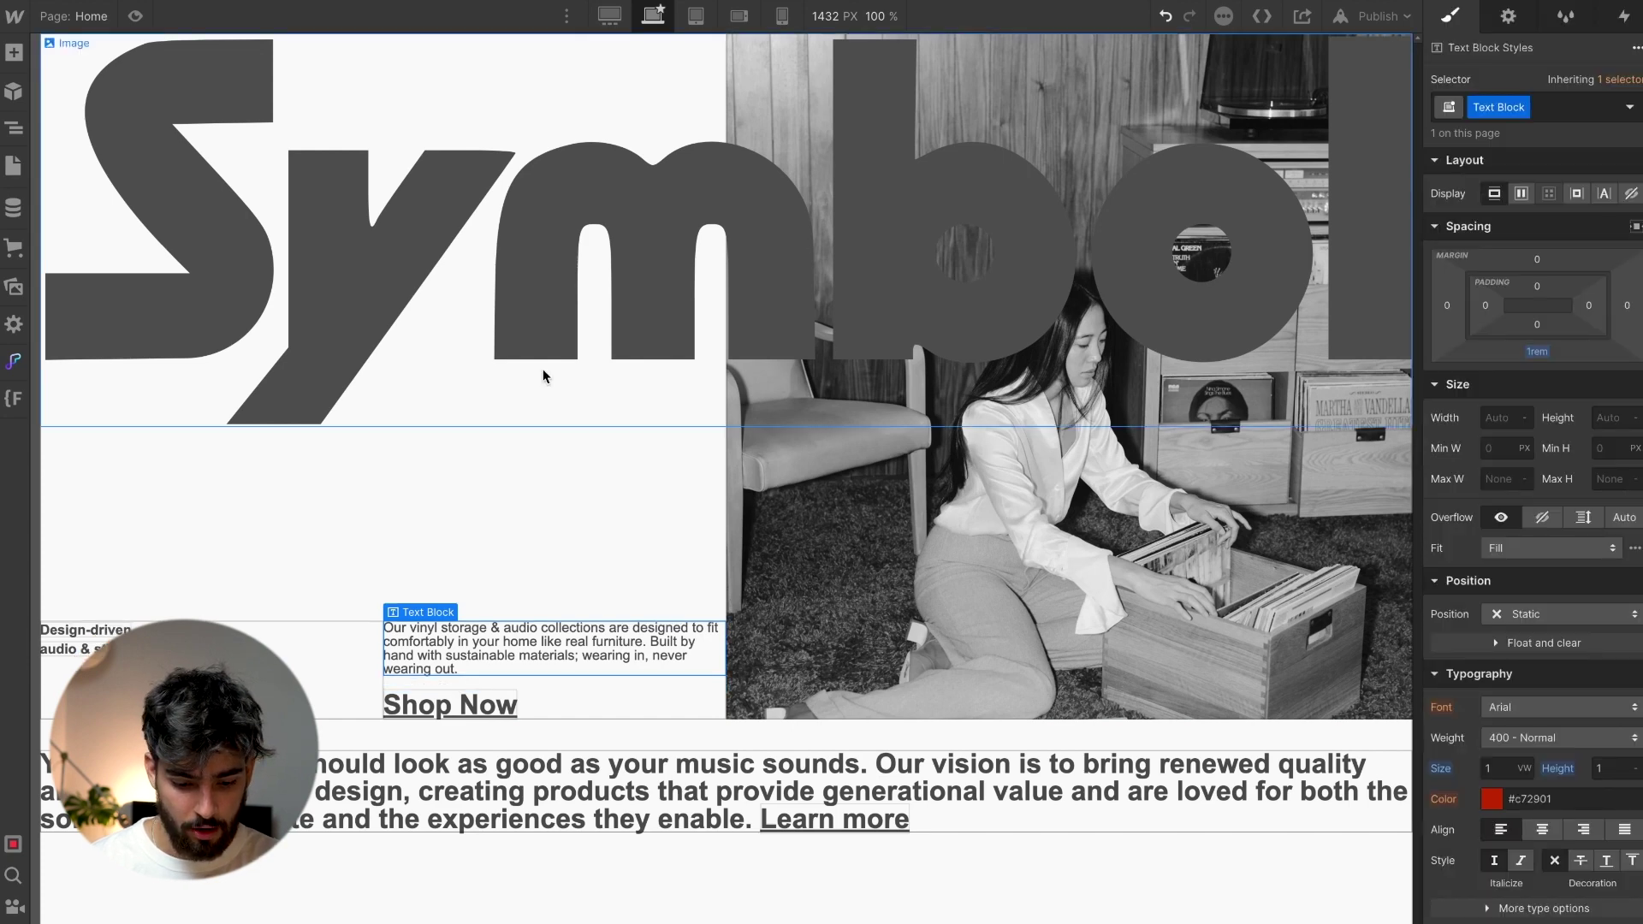
Check the gap below Shop Now on the reference site and set the description div block's bottom padding to 0.5rem
{"action": "key", "text": "ctrl+Tab"}
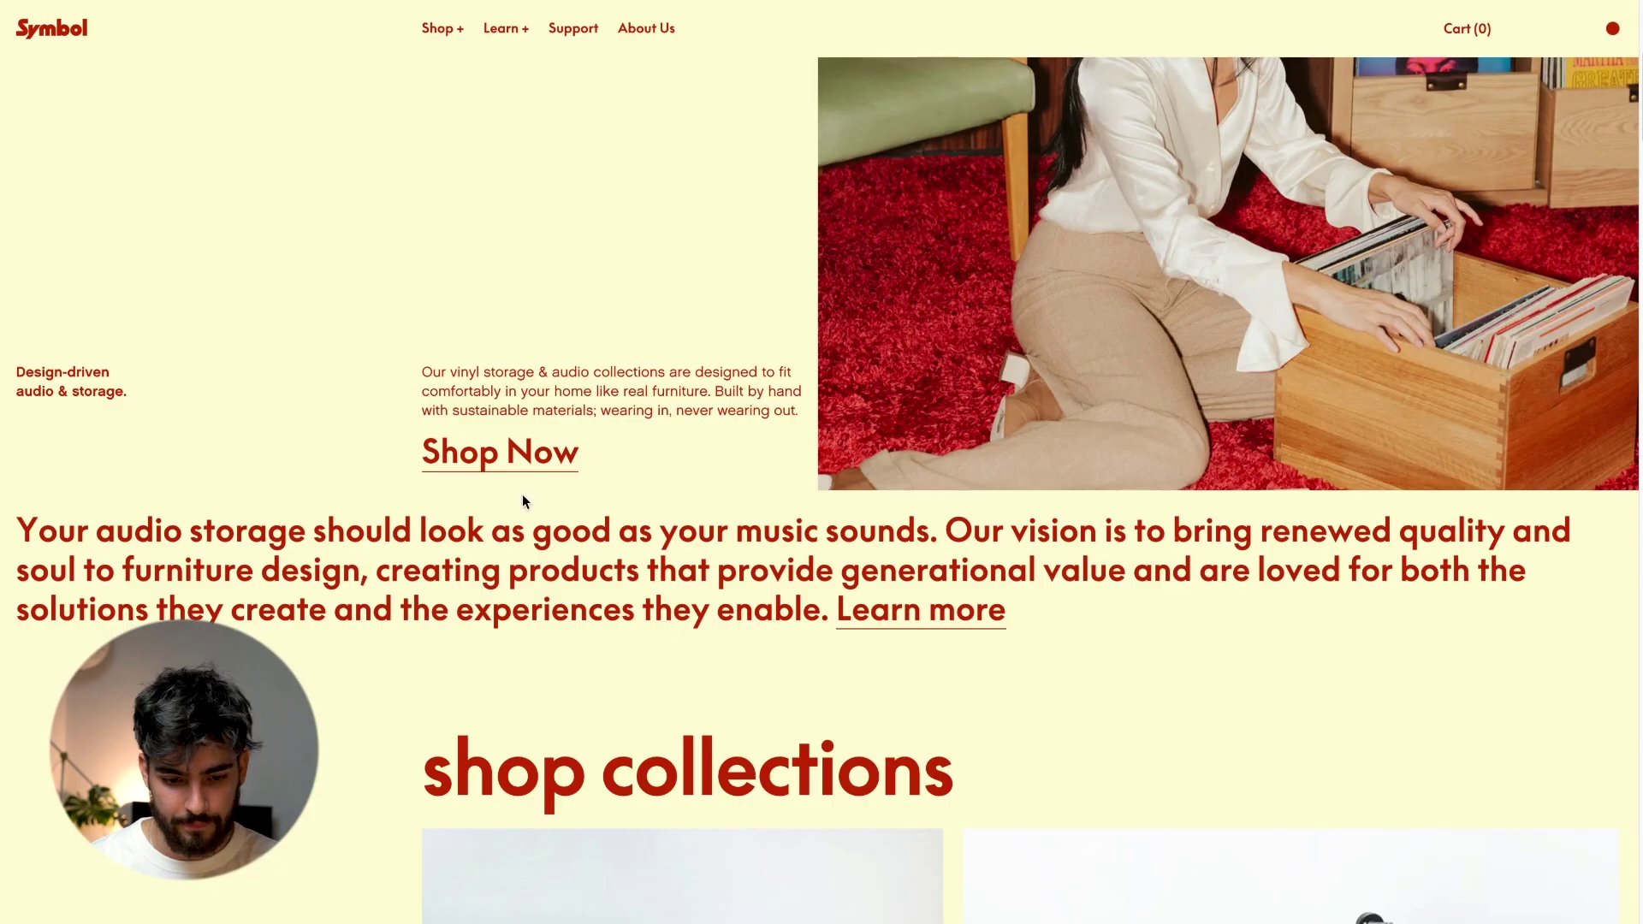
{"action": "key", "text": "ctrl+Tab"}
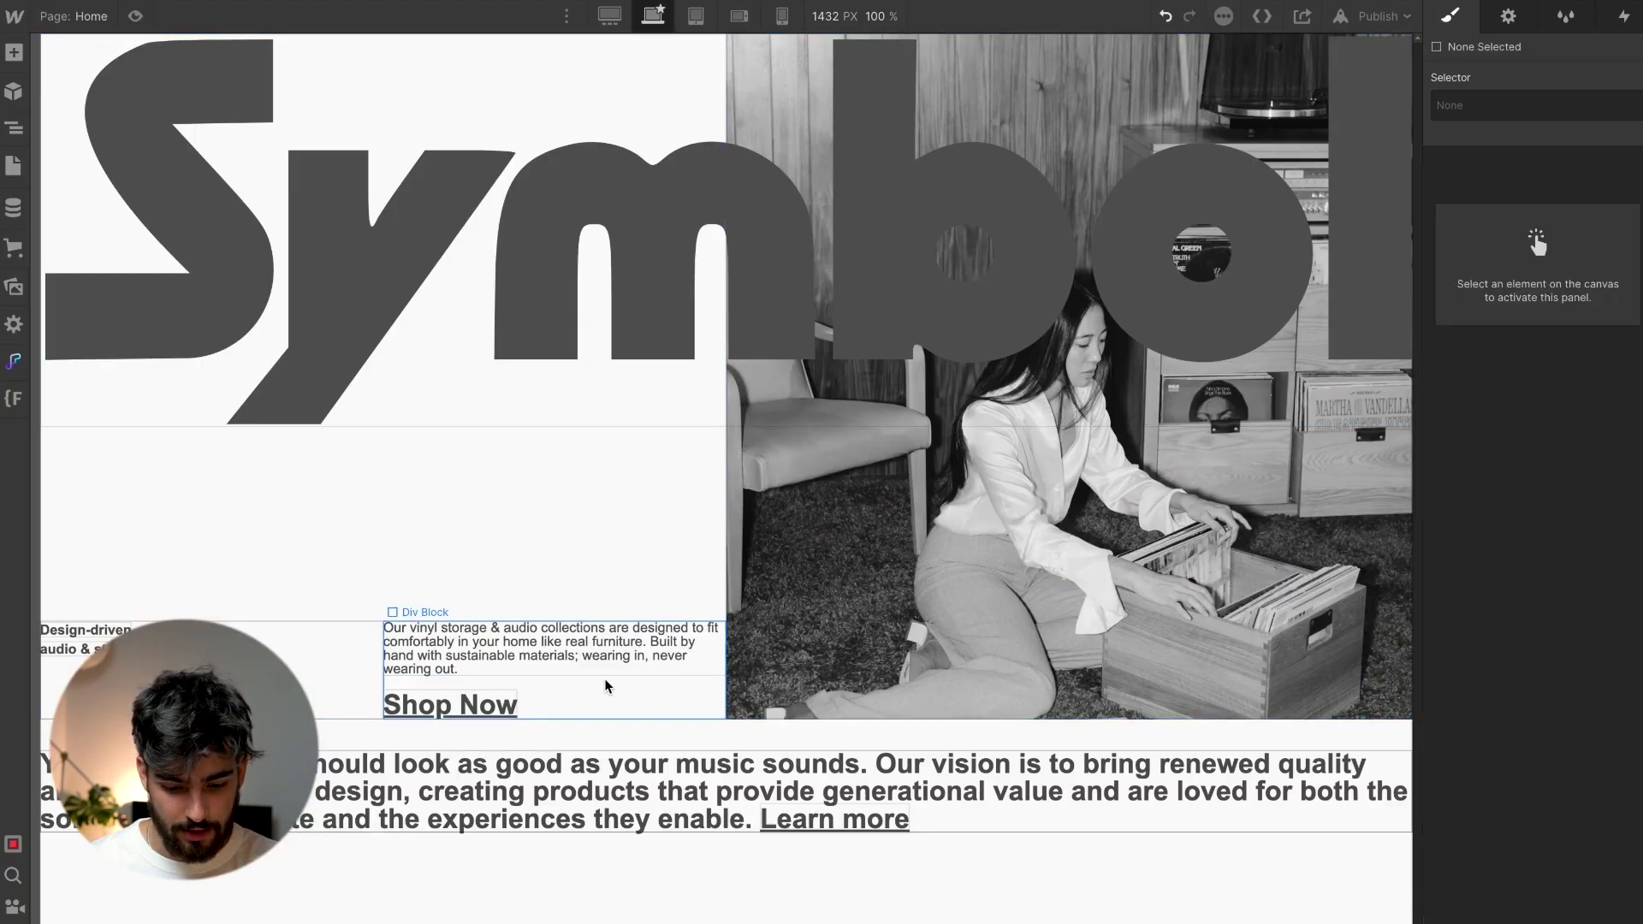
{"action": "left_click", "coordinate": [605, 686]}
{"action": "left_click", "coordinate": [1538, 556]}
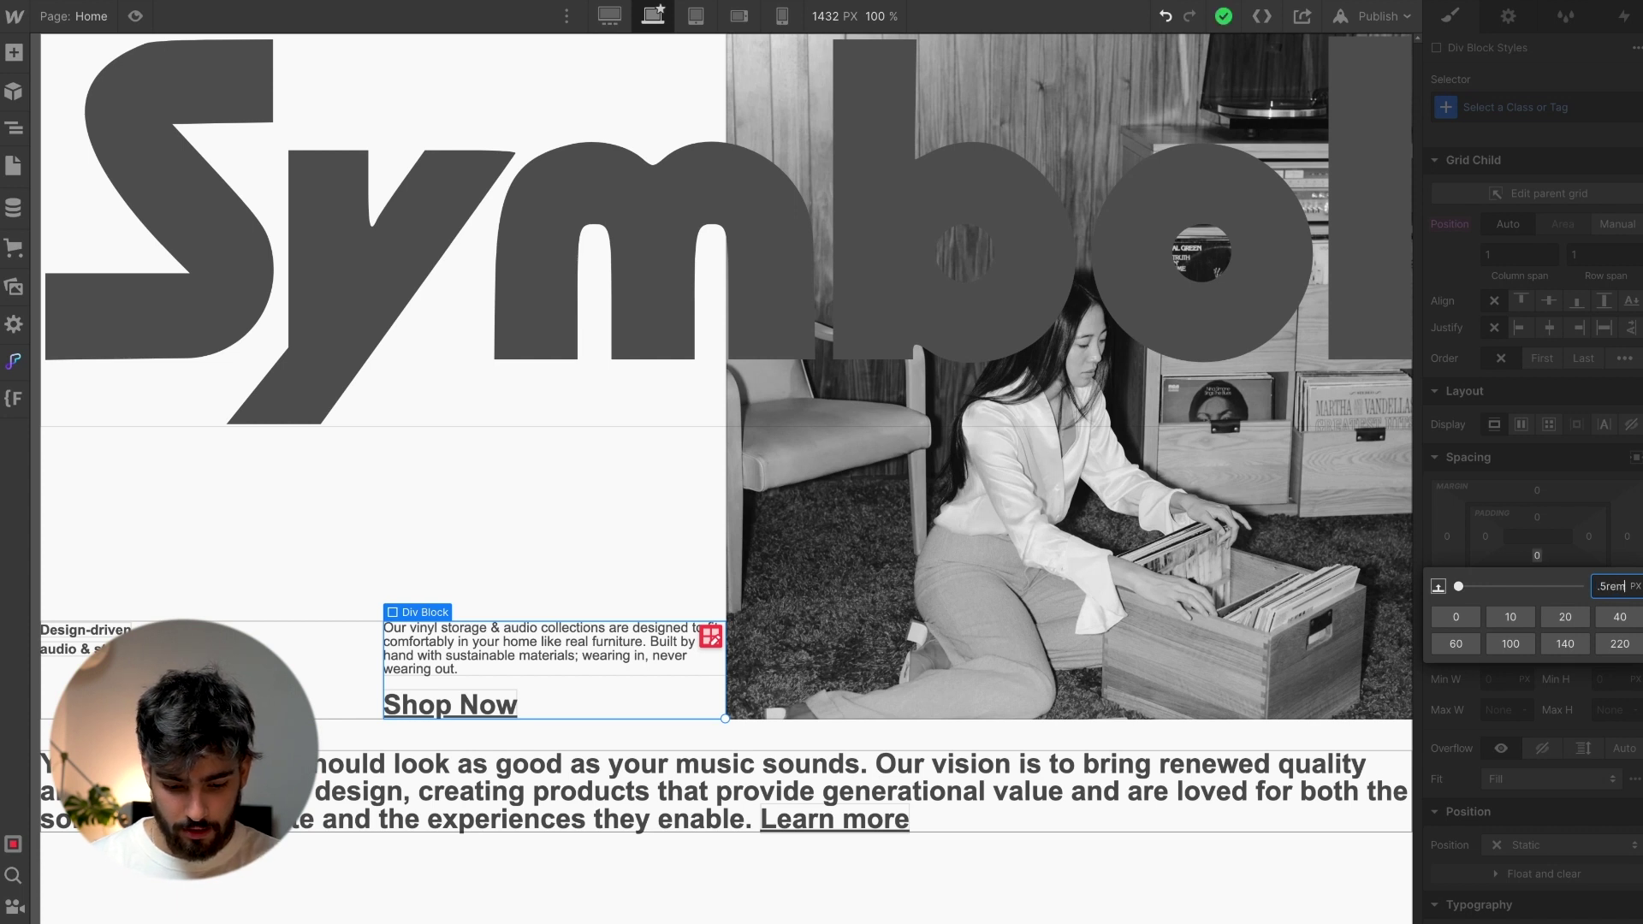
{"action": "key", "text": "Escape"}
{"action": "key", "text": "Escape"}
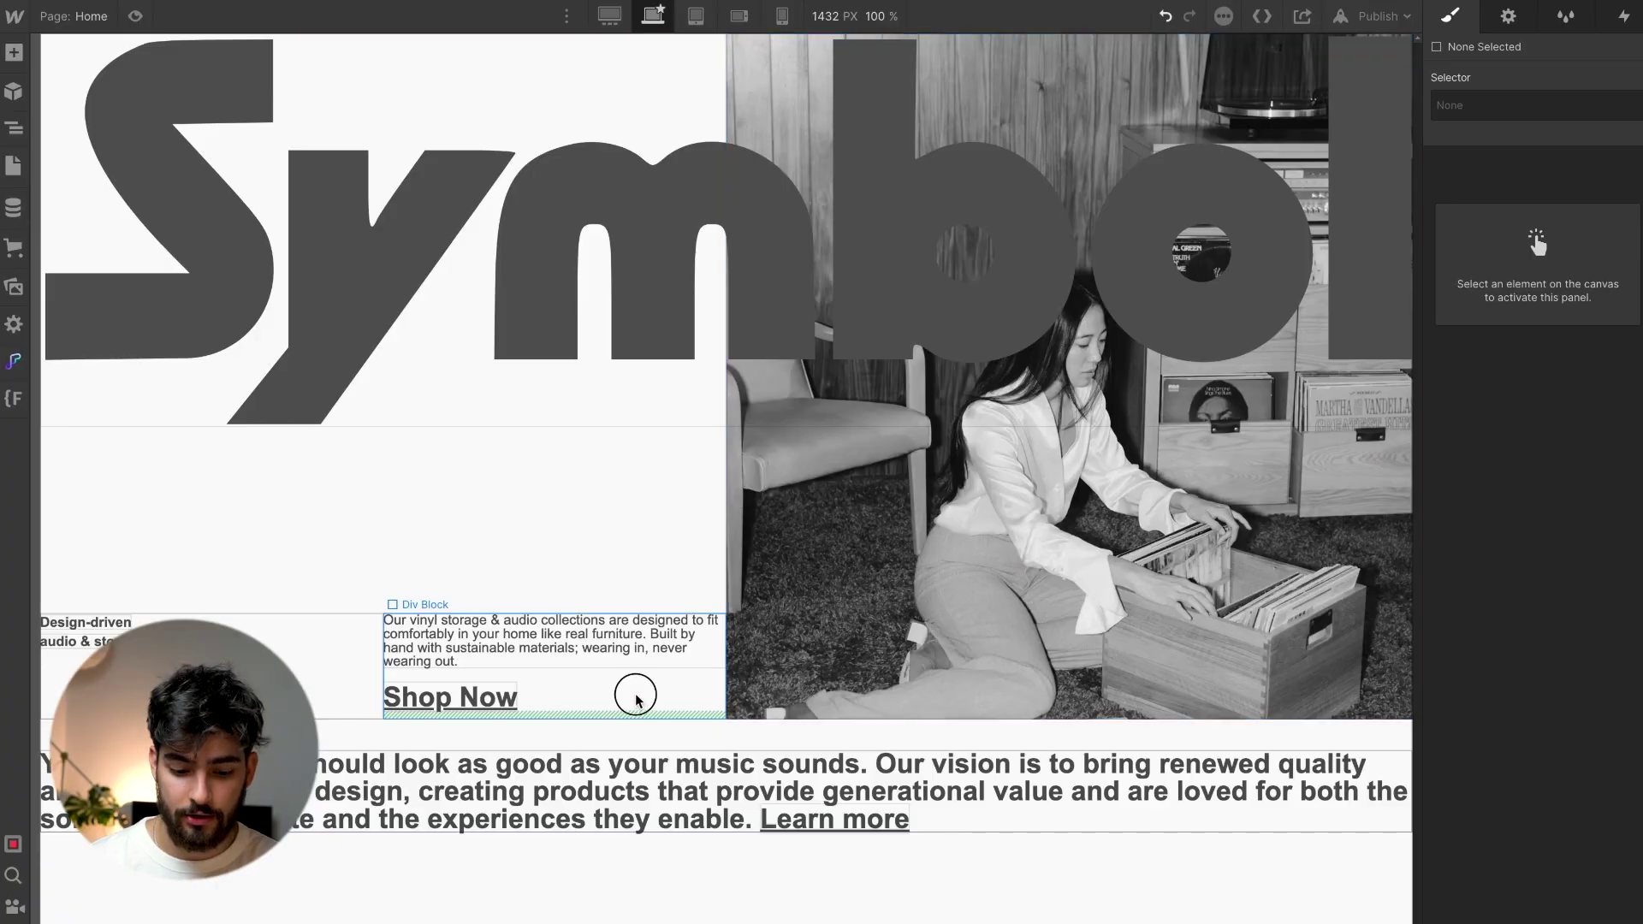
Set the bottom padding of the div block holding the description and Shop Now link to 1rem
{"action": "left_click", "coordinate": [634, 699]}
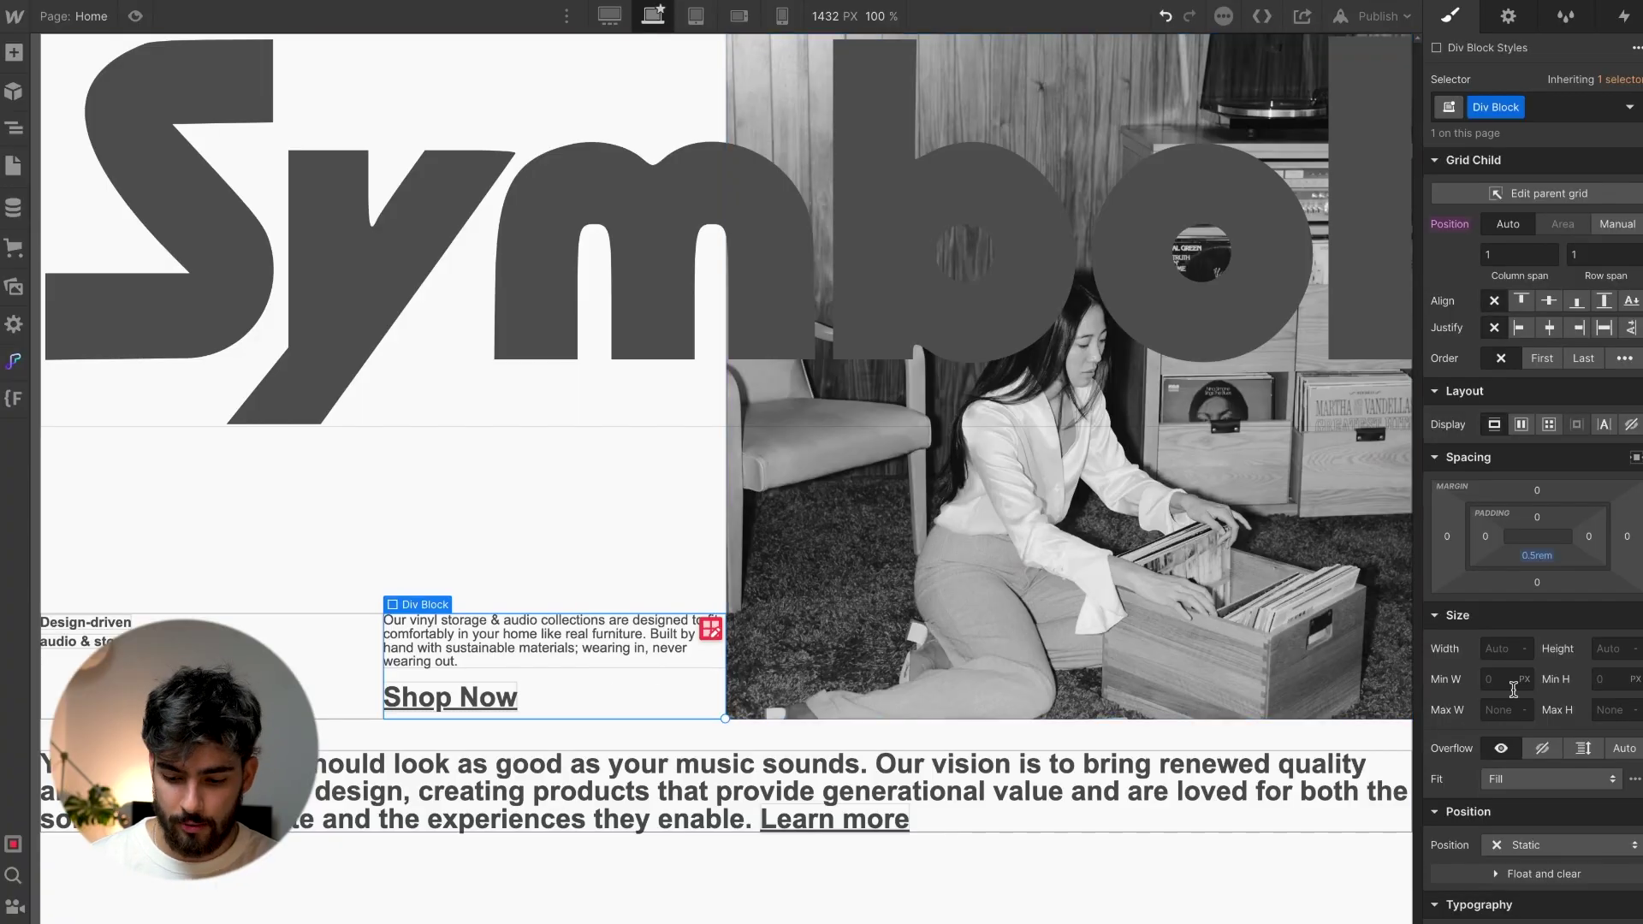
{"action": "left_click", "coordinate": [1537, 556]}
{"action": "type", "text": "1"}
{"action": "key", "text": "Return"}
{"action": "key", "text": "Escape"}
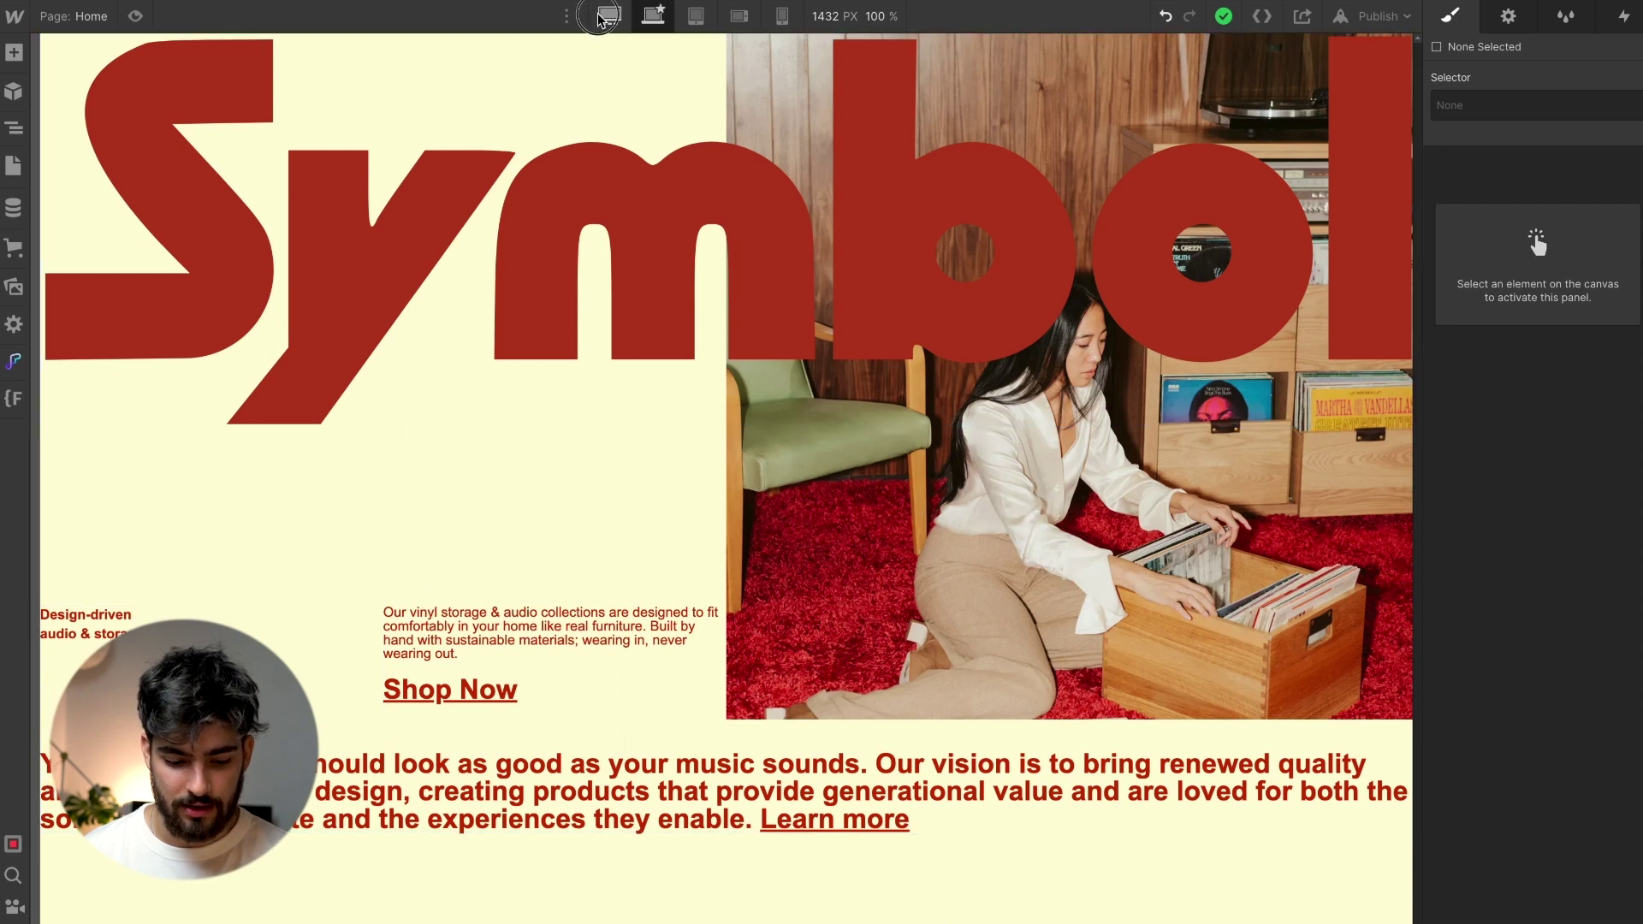
Give the wrapper a left padding of 1%
{"action": "left_click", "coordinate": [730, 19]}
{"action": "left_click", "coordinate": [655, 15]}
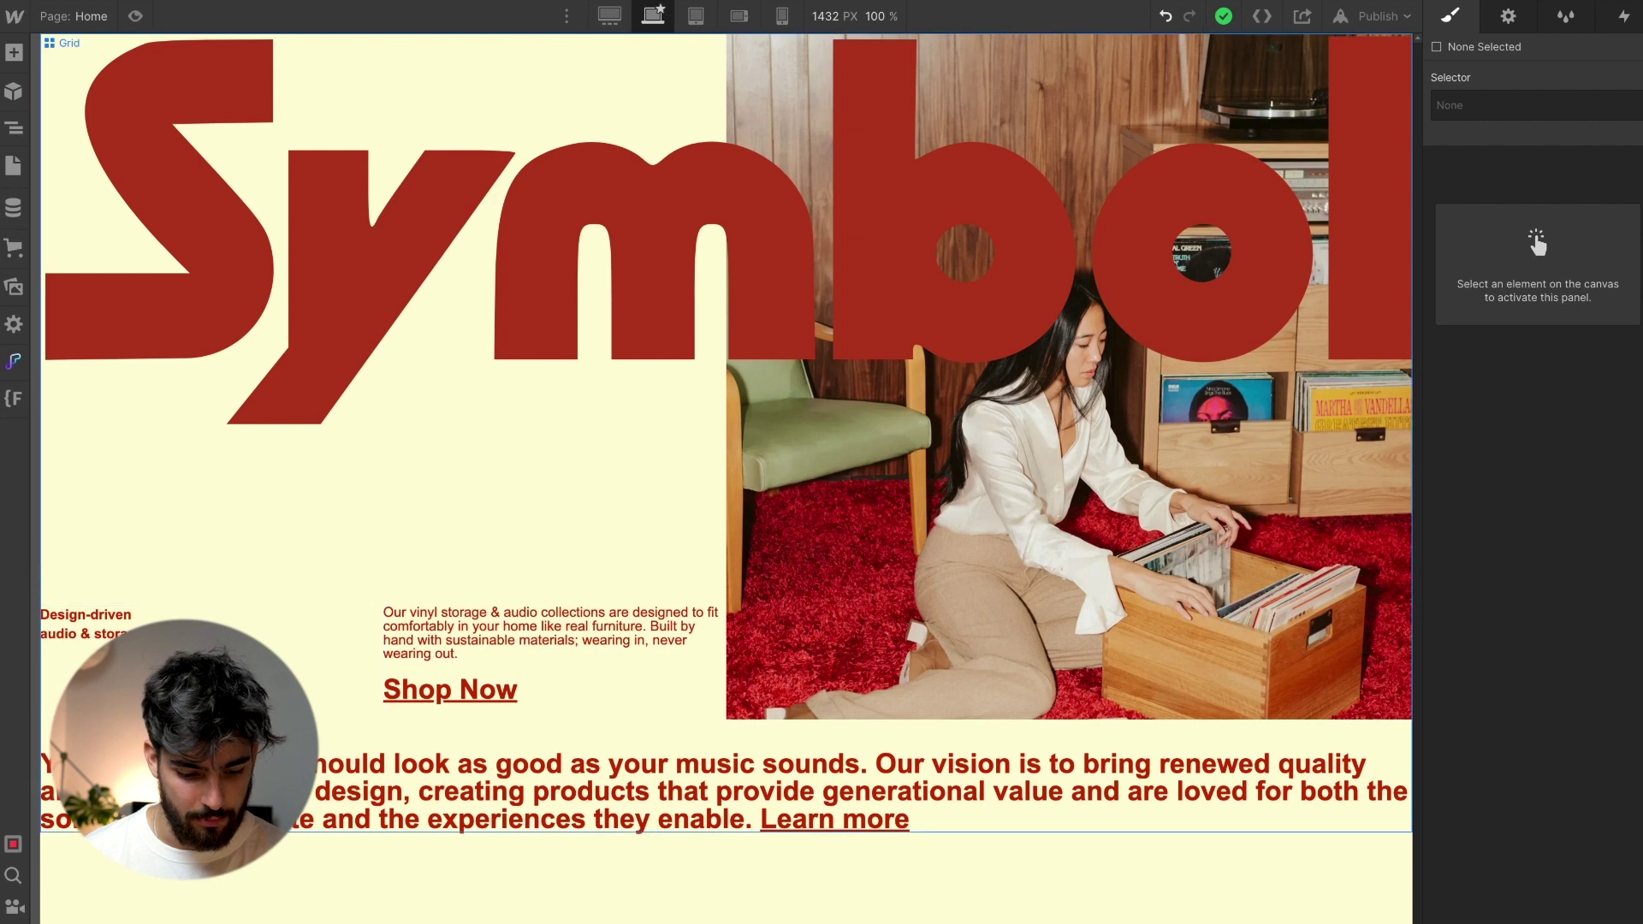
{"action": "left_click", "coordinate": [172, 736]}
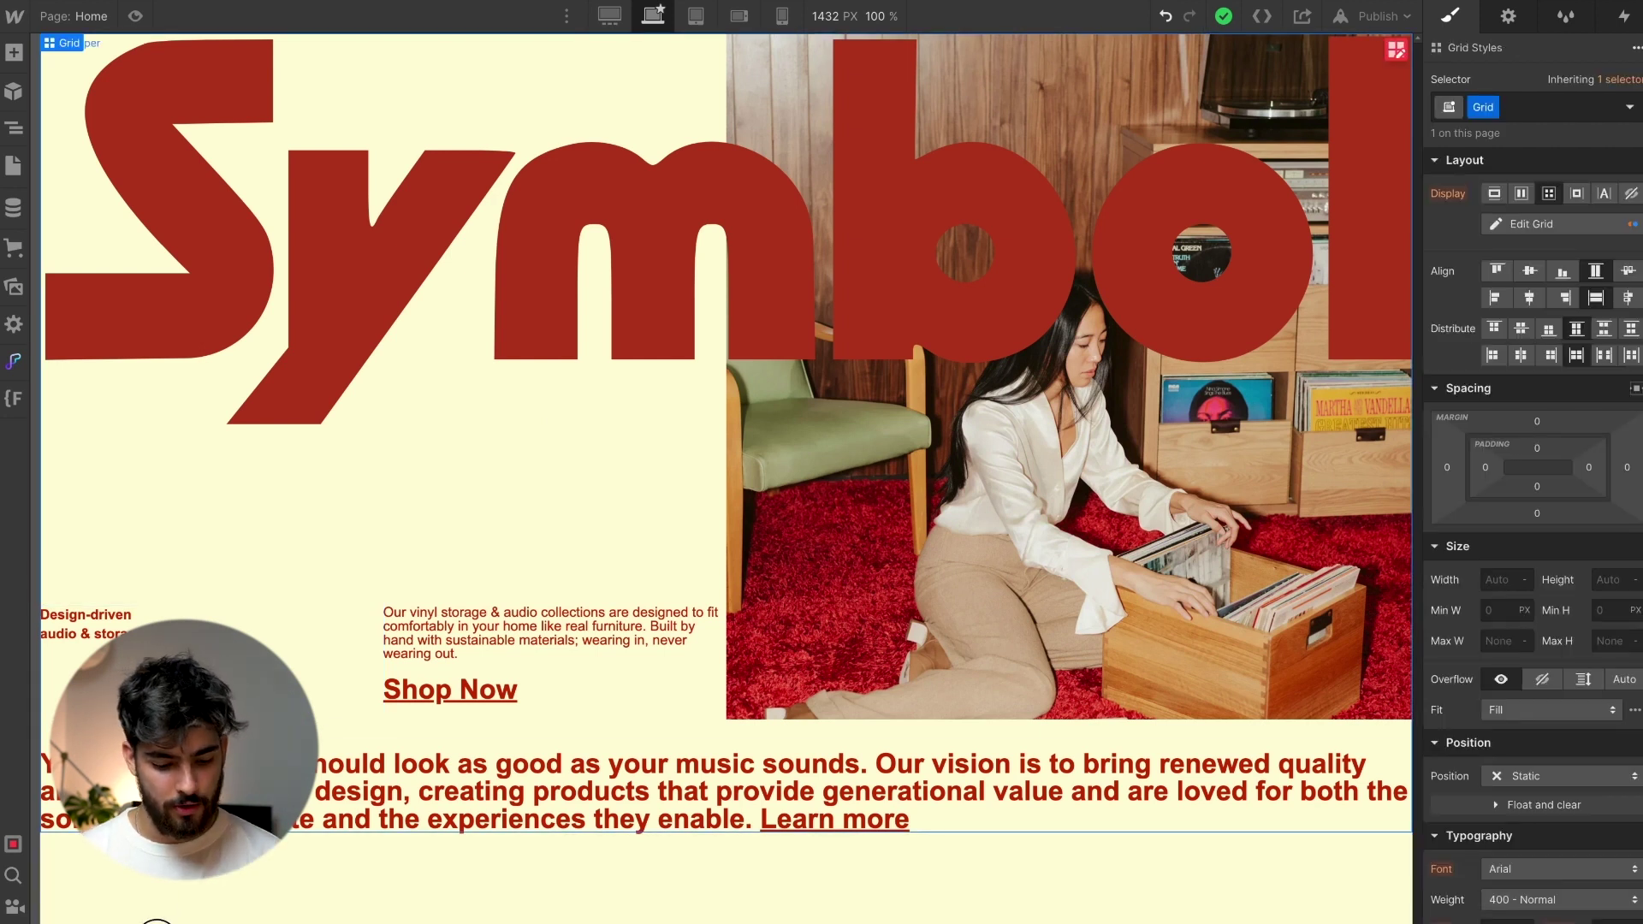
{"action": "left_click", "coordinate": [156, 921]}
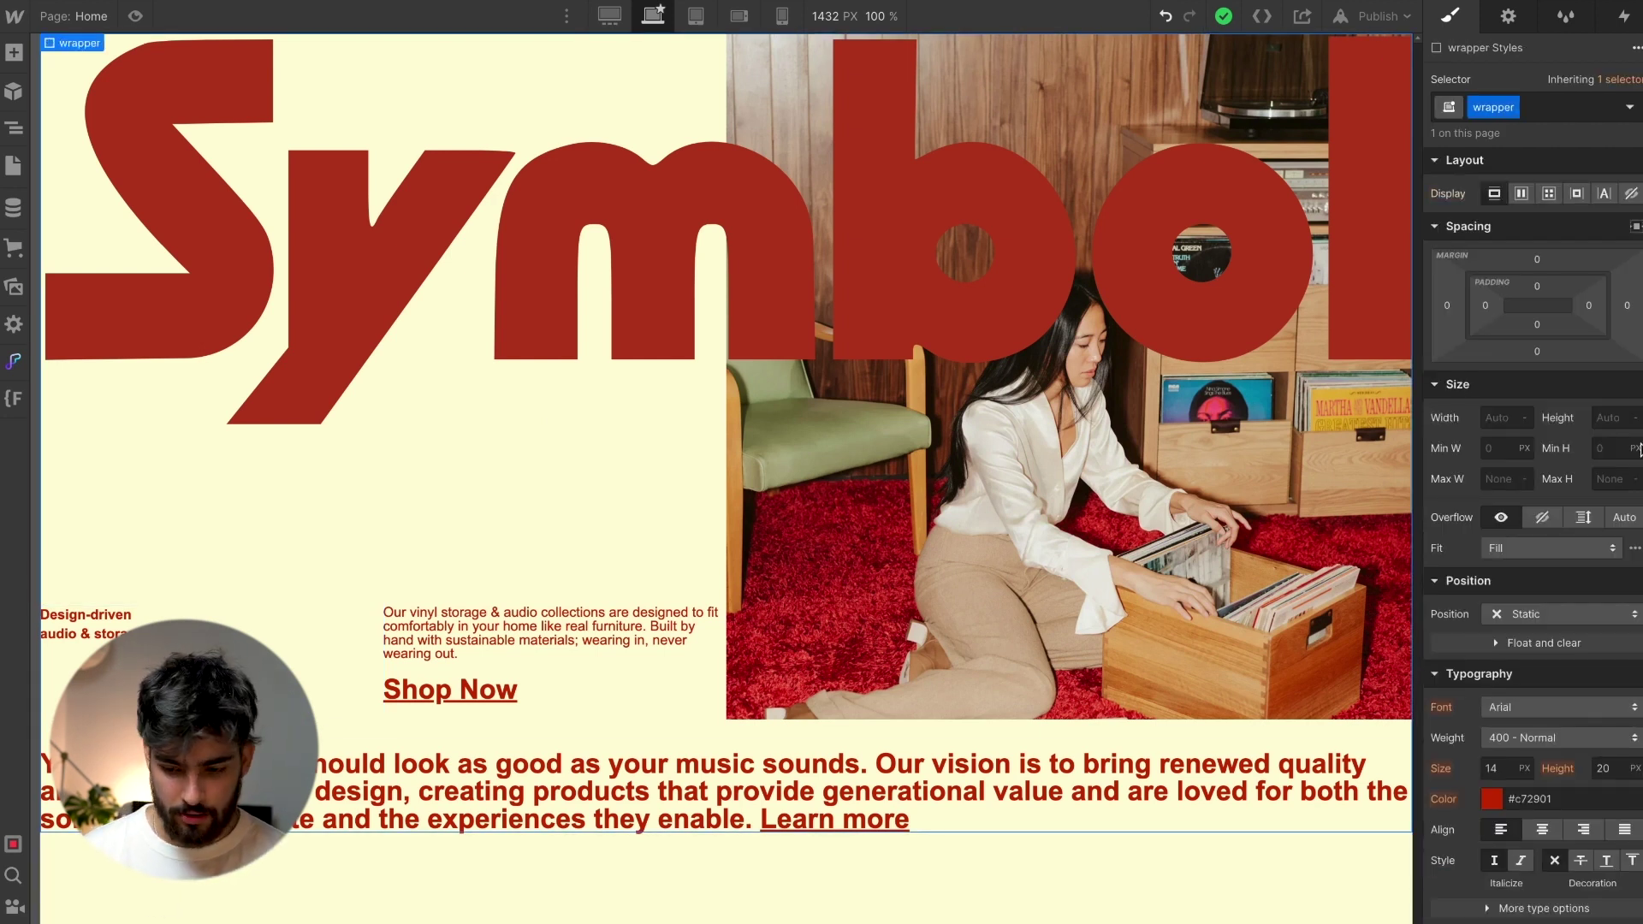
{"action": "left_click", "coordinate": [1486, 306]}
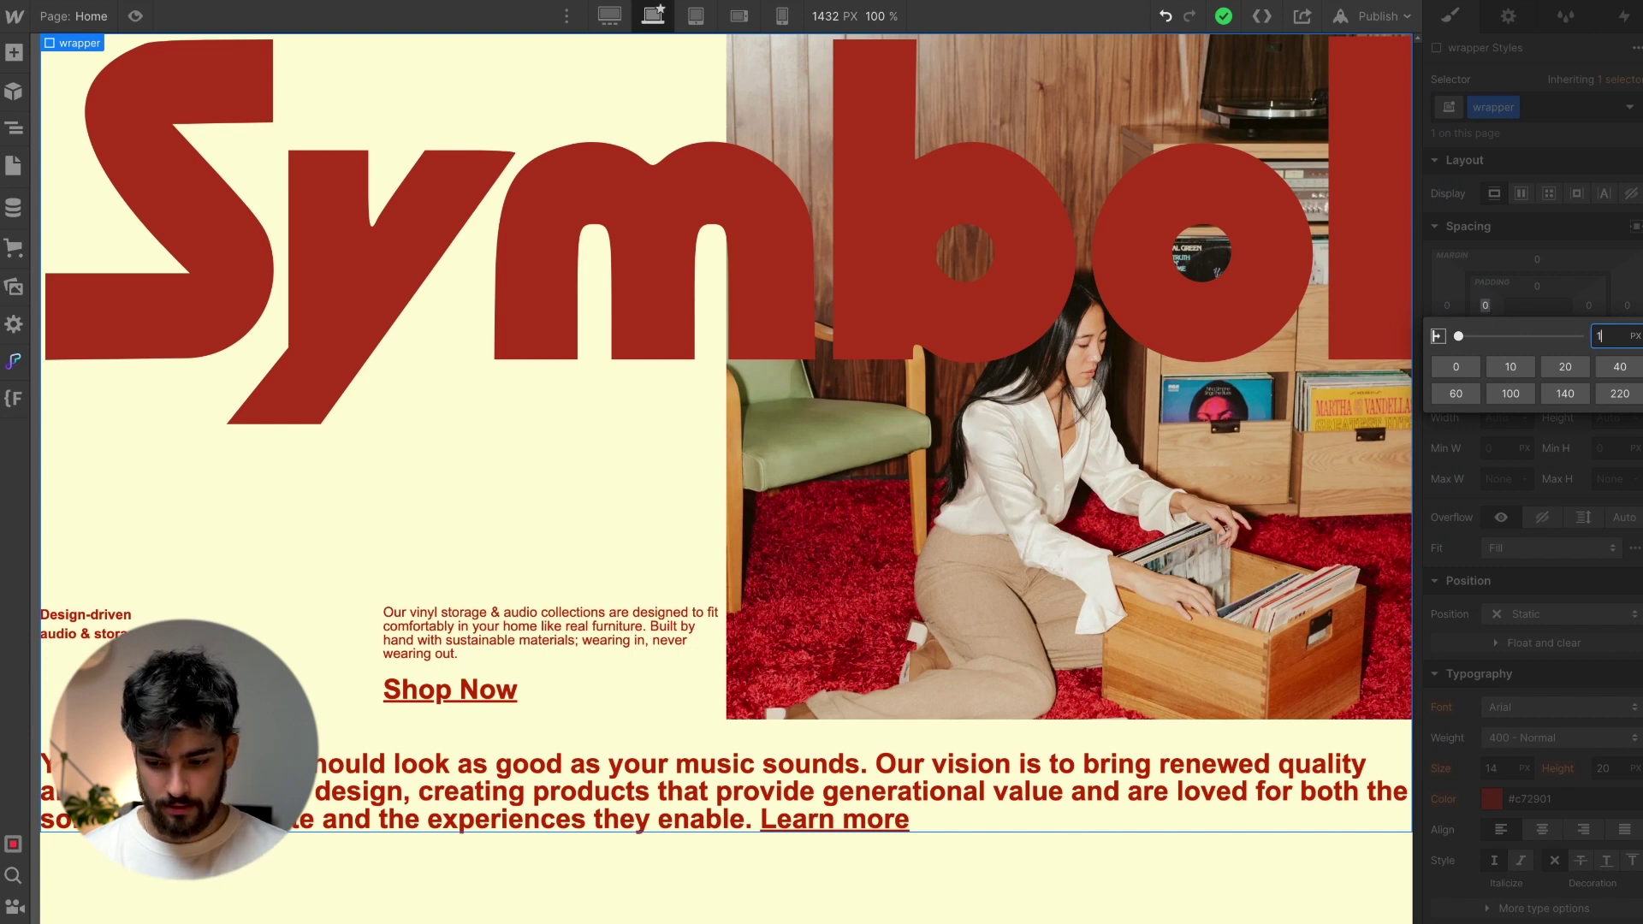
{"action": "type", "text": "1%"}
{"action": "key", "text": "Return"}
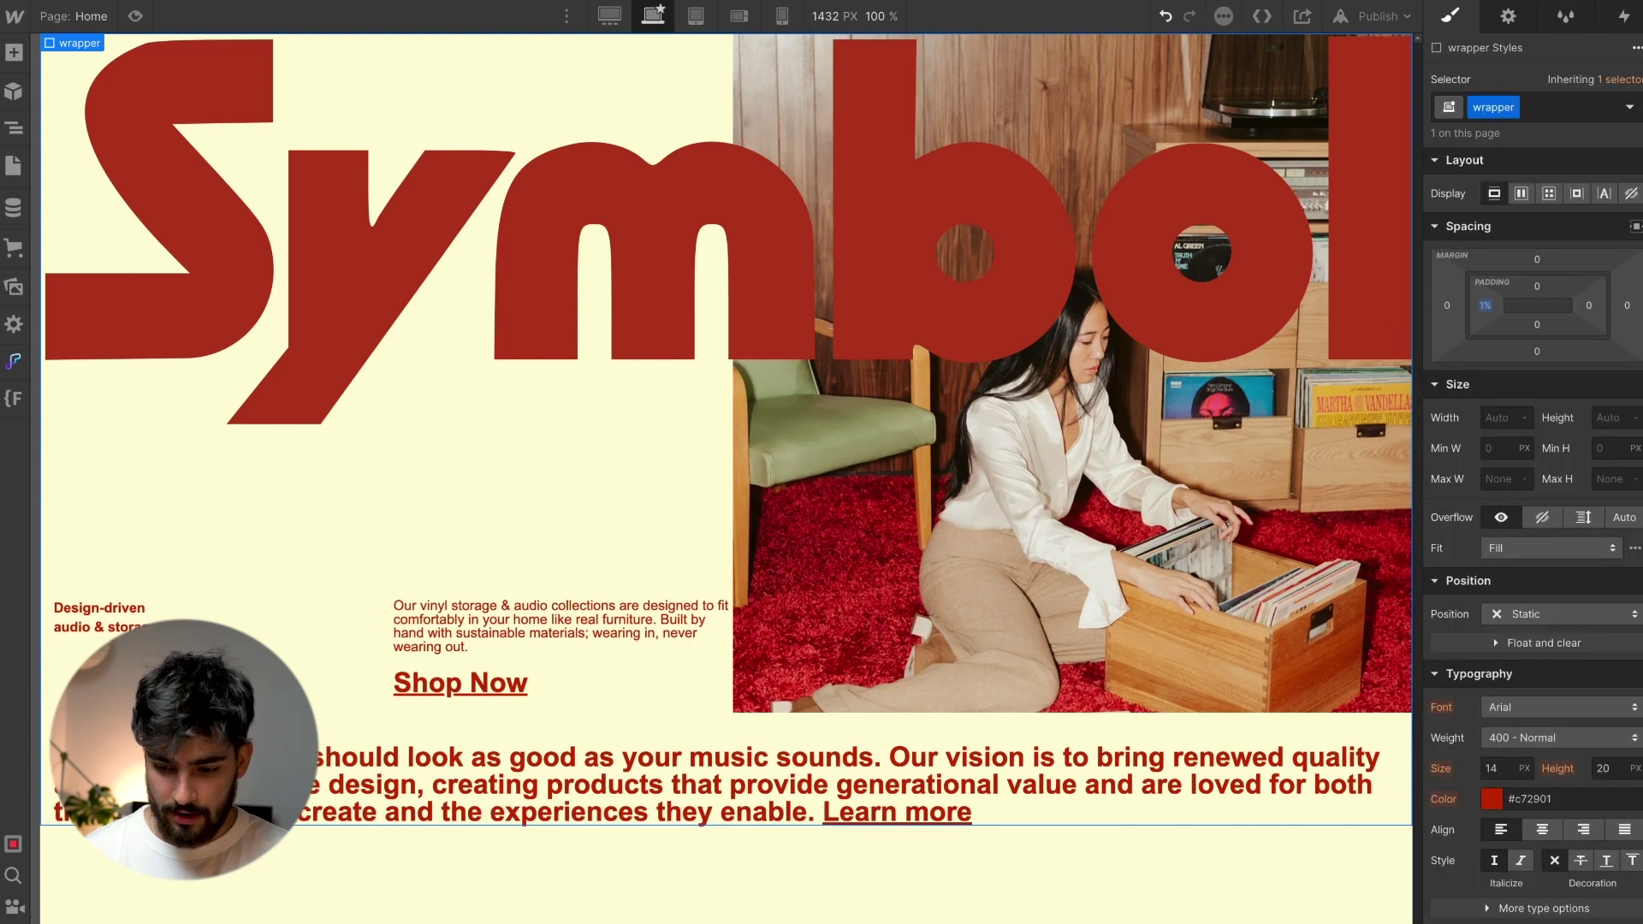
{"action": "key", "text": "Escape"}
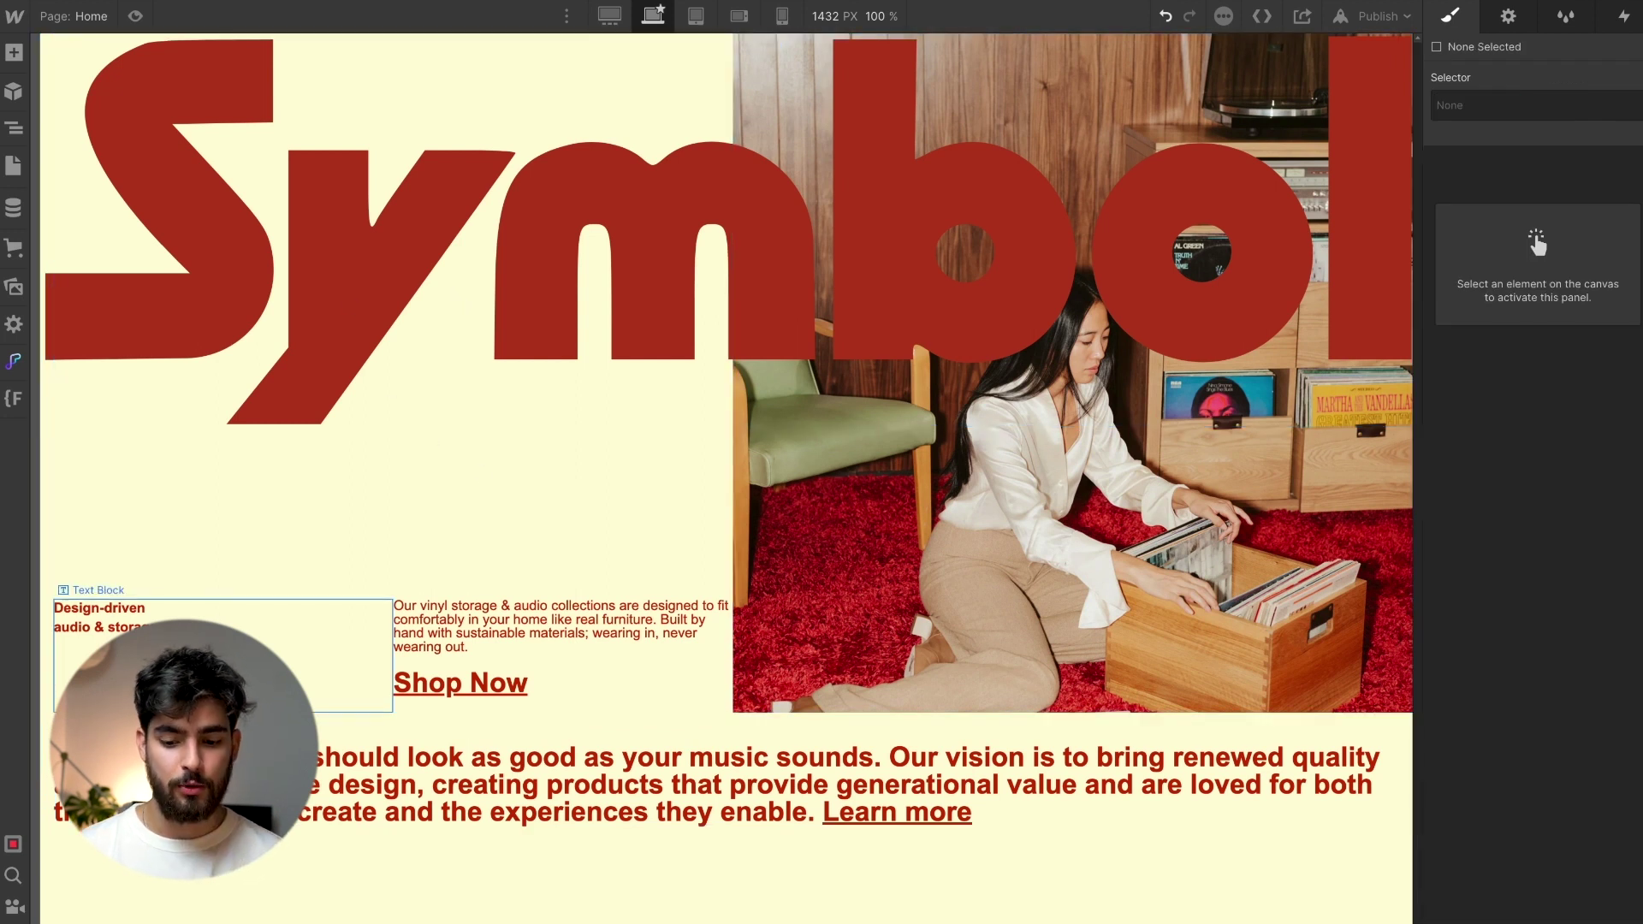
Compare the hero layout at the 1920 px and tablet breakpoints with the Symbol reference site narrowed to tablet width
{"action": "left_click", "coordinate": [608, 16]}
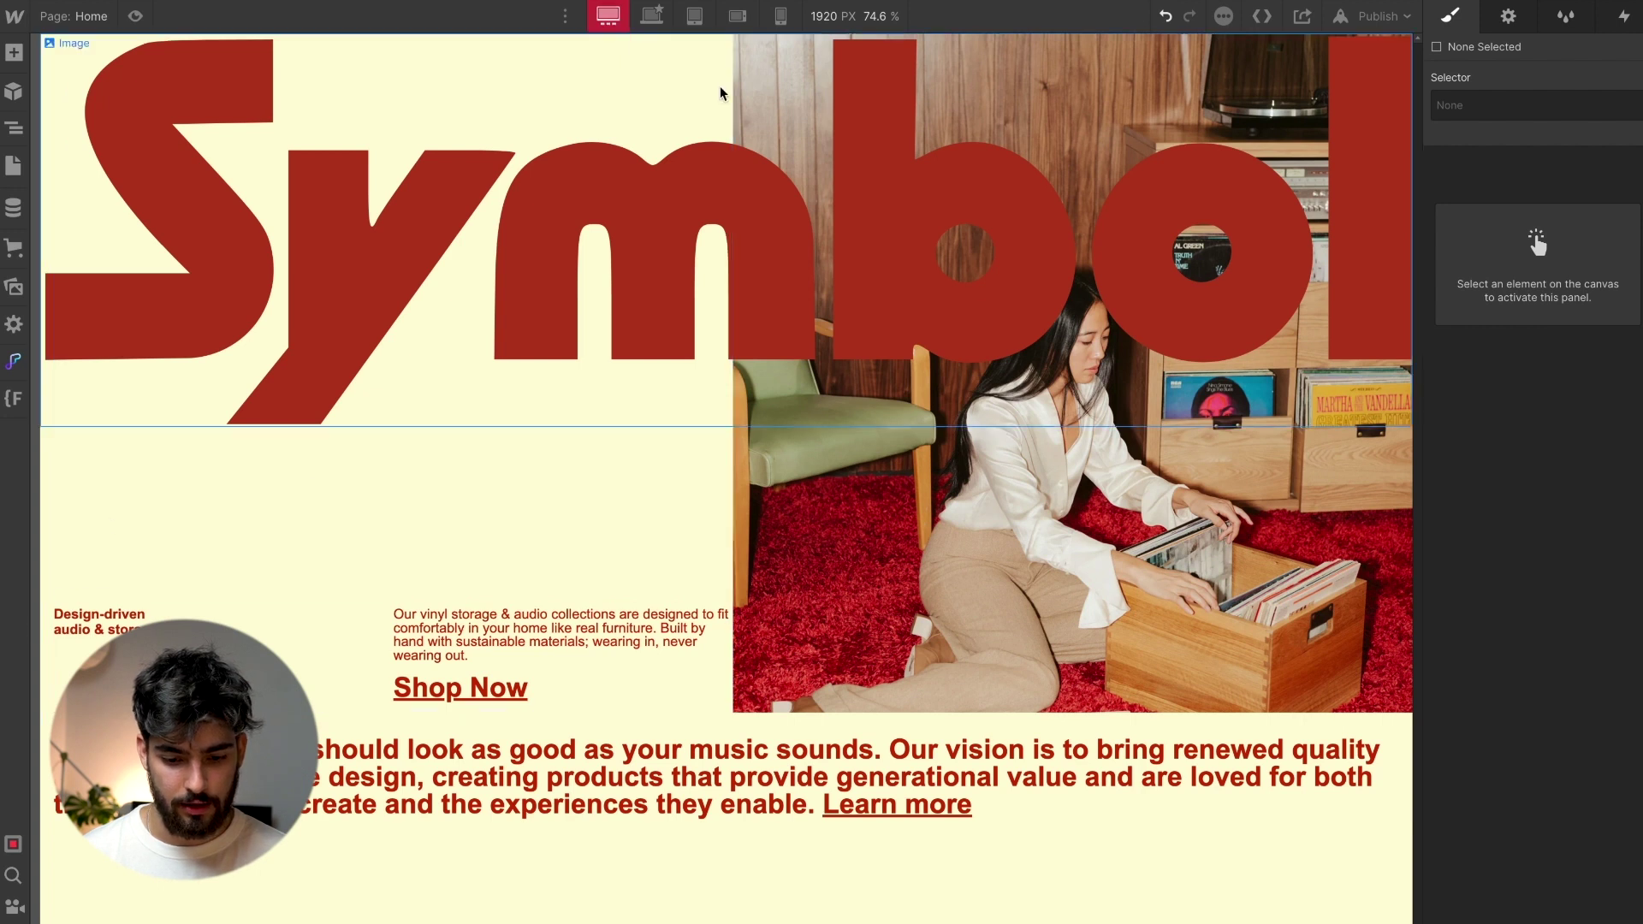
{"action": "left_click", "coordinate": [694, 16]}
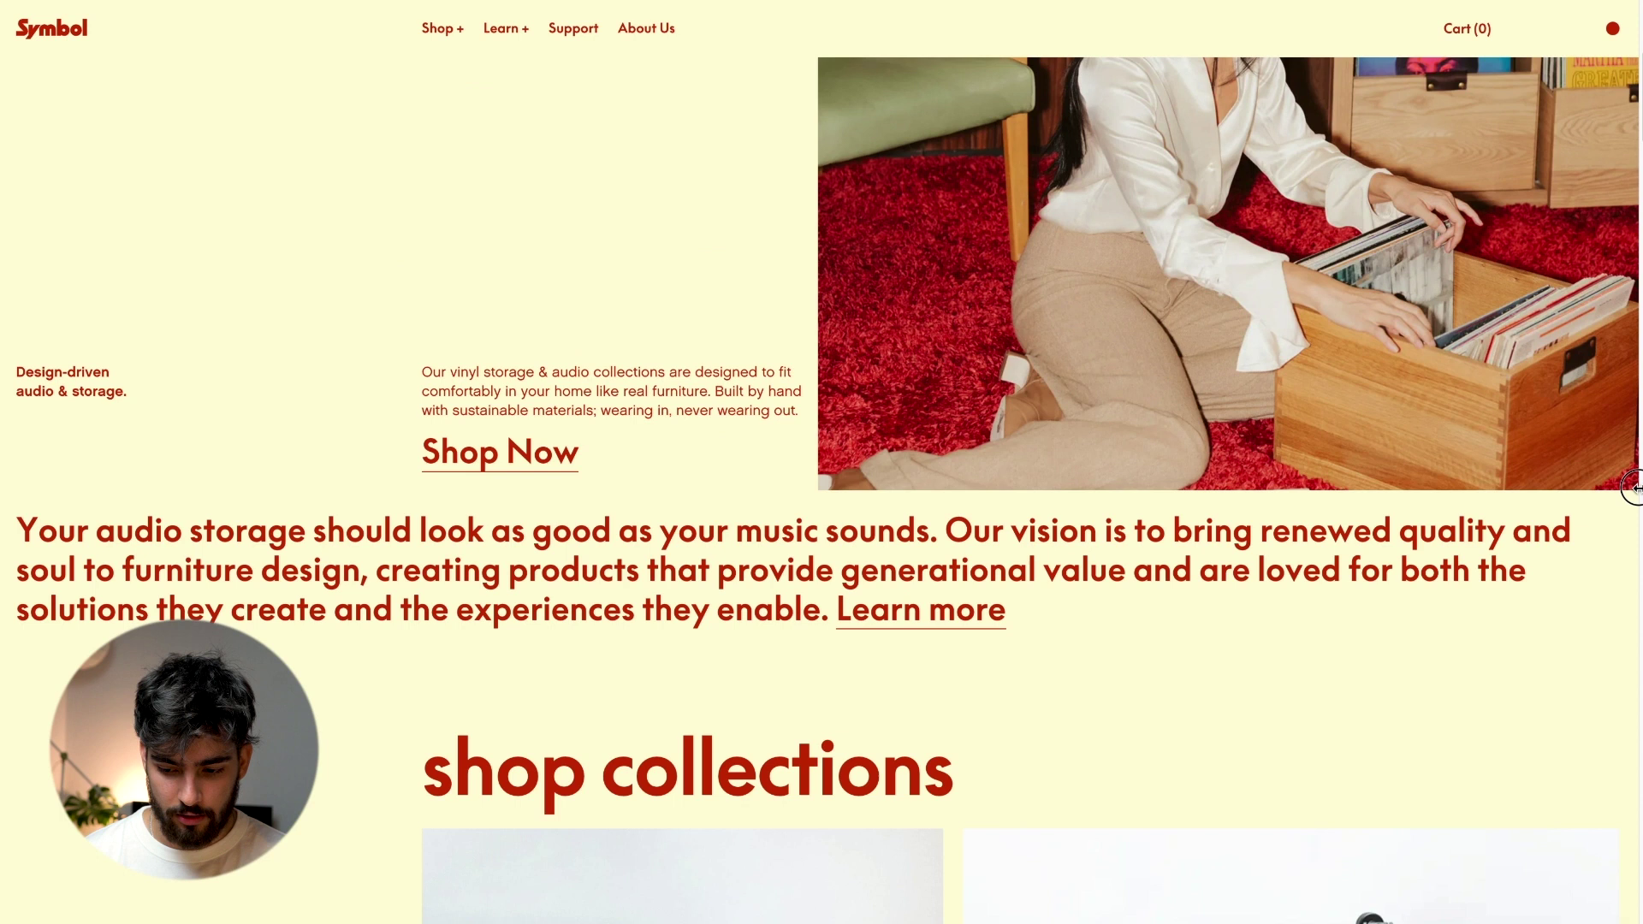
{"action": "left_click_drag", "start_coordinate": [1631, 488], "coordinate": [871, 581]}
{"action": "scroll", "coordinate": [682, 513], "scroll_direction": "up", "scroll_amount": 5}
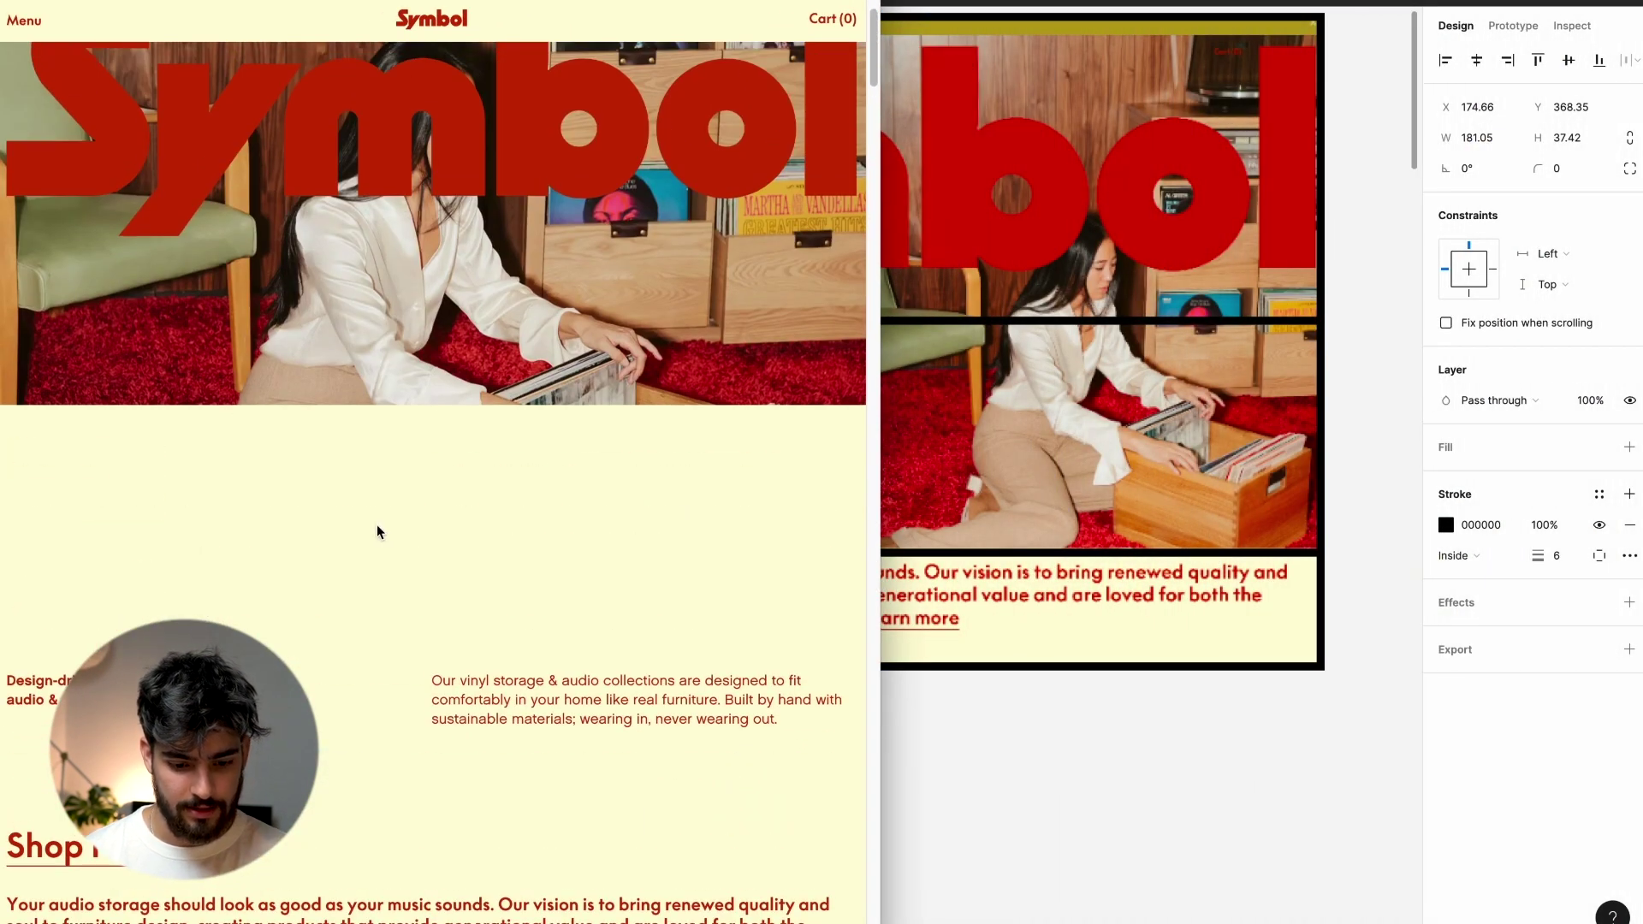
{"action": "scroll", "coordinate": [377, 531], "scroll_direction": "up", "scroll_amount": 2}
{"action": "scroll", "coordinate": [342, 659], "scroll_direction": "down", "scroll_amount": 3}
{"action": "scroll", "coordinate": [363, 657], "scroll_direction": "up", "scroll_amount": 2}
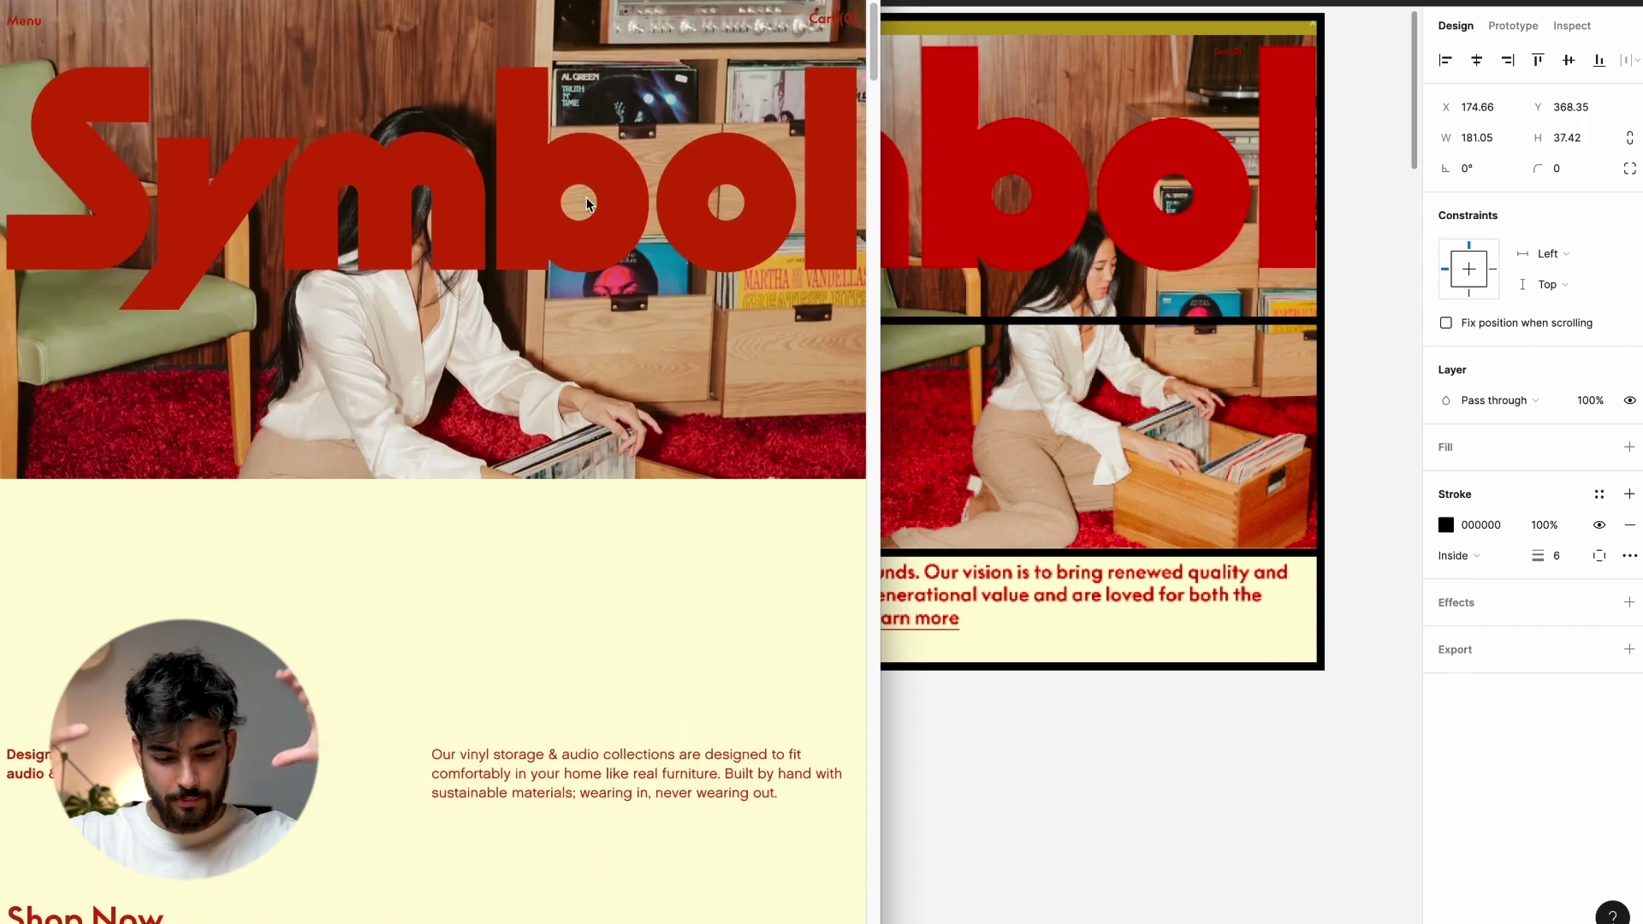
{"action": "scroll", "coordinate": [197, 403], "scroll_direction": "down", "scroll_amount": 4}
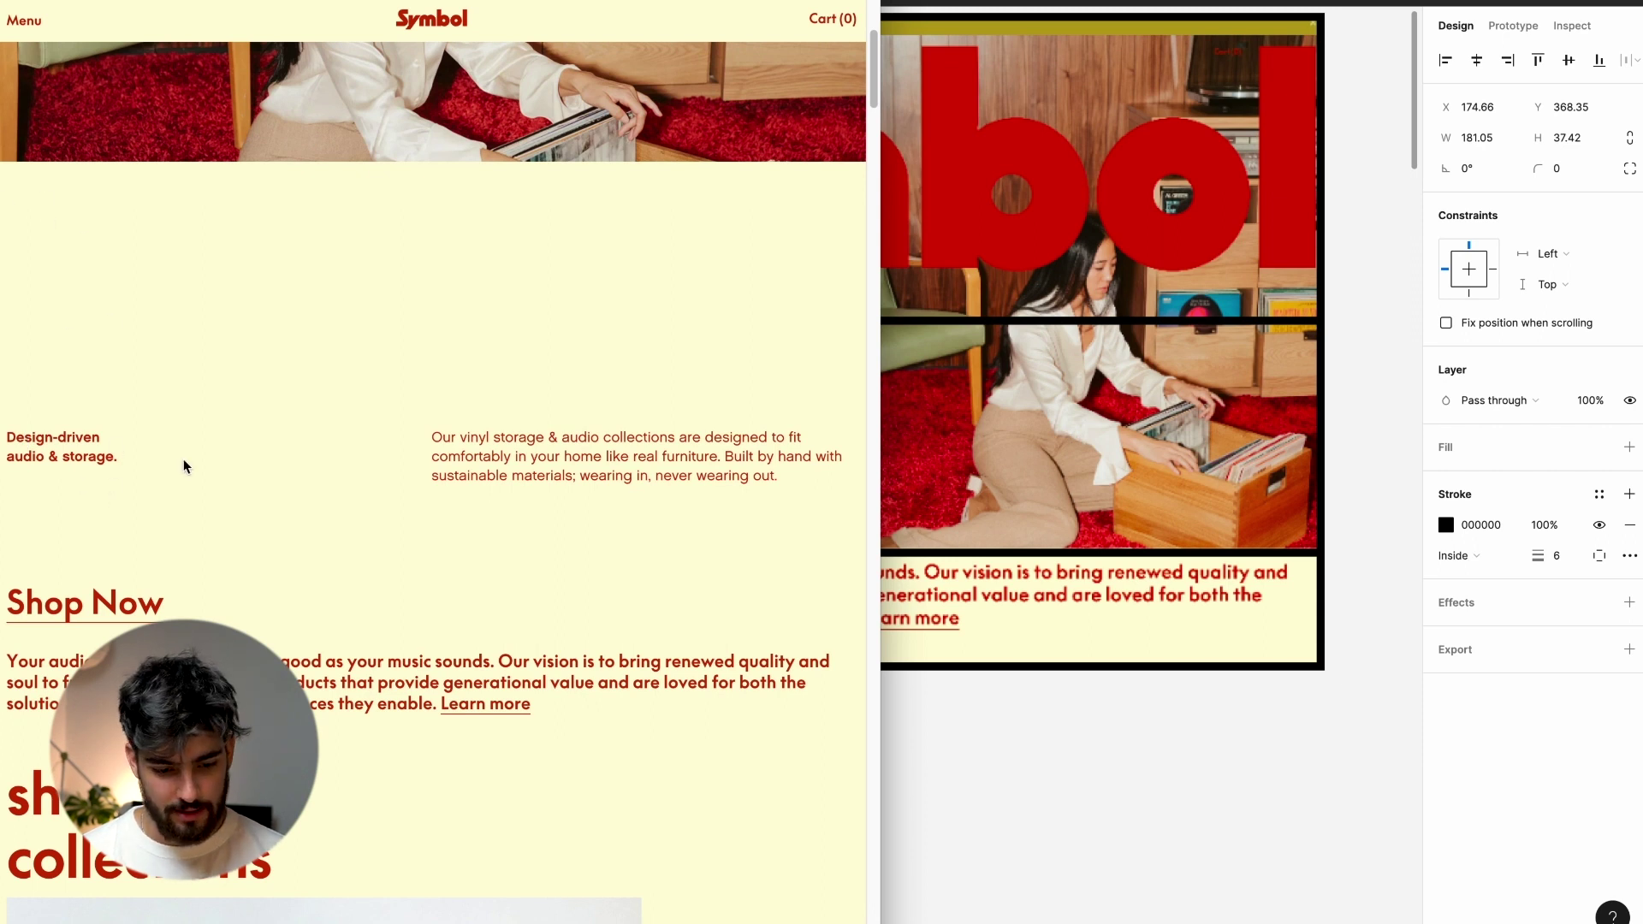
{"action": "scroll", "coordinate": [213, 477], "scroll_direction": "down", "scroll_amount": 1}
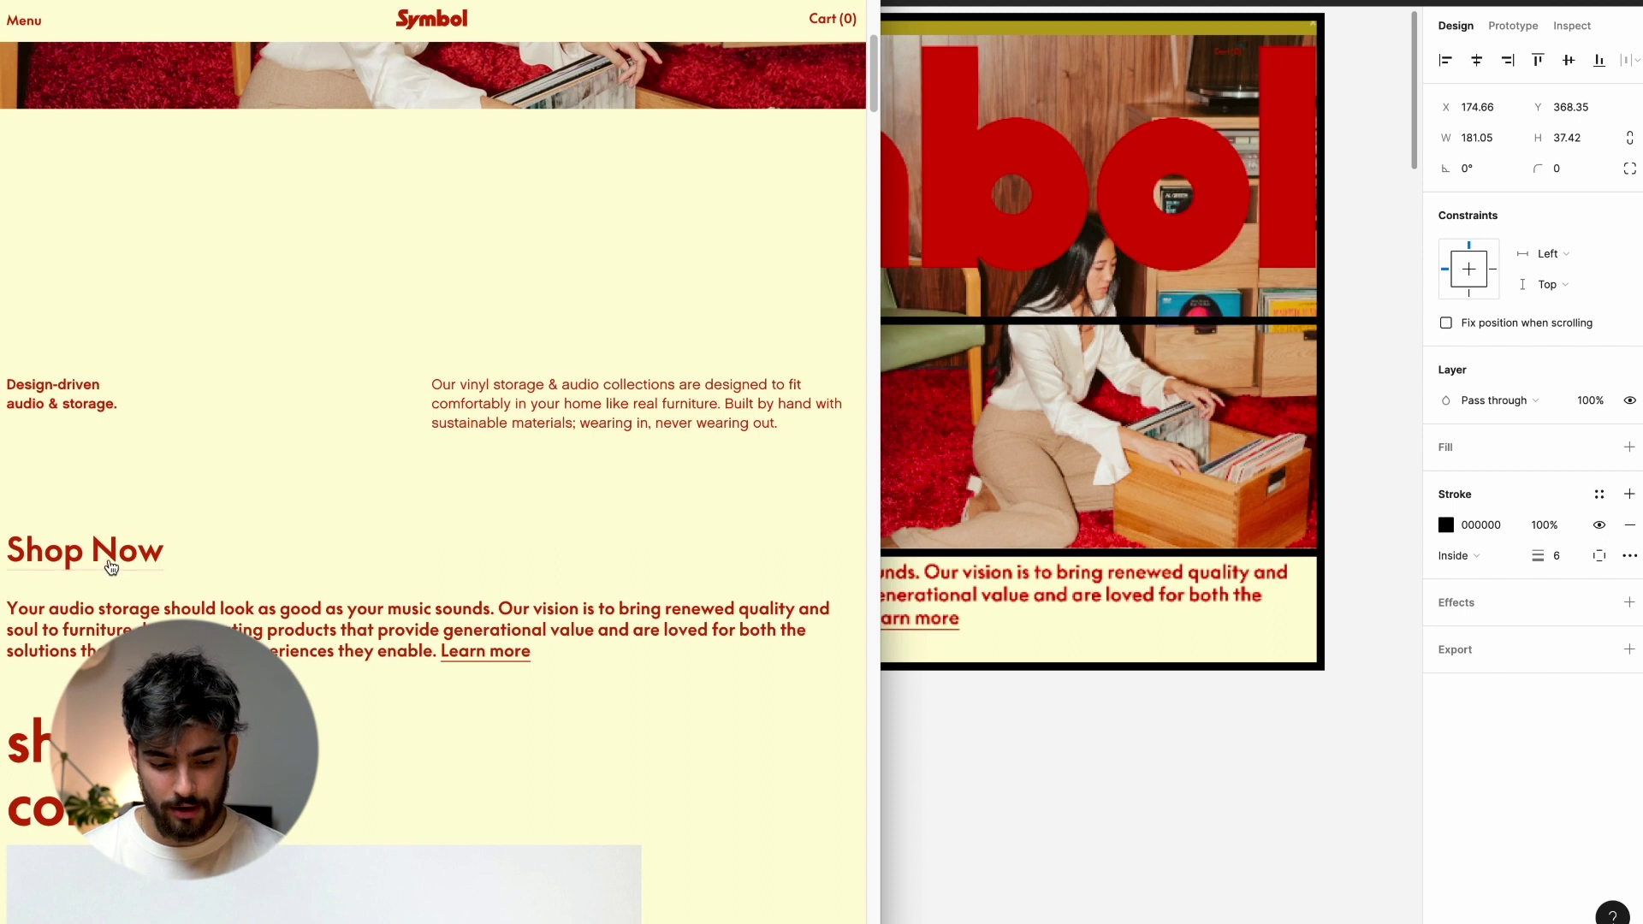
{"action": "left_click_drag", "start_coordinate": [114, 629], "coordinate": [257, 652]}
{"action": "left_click", "coordinate": [285, 655]}
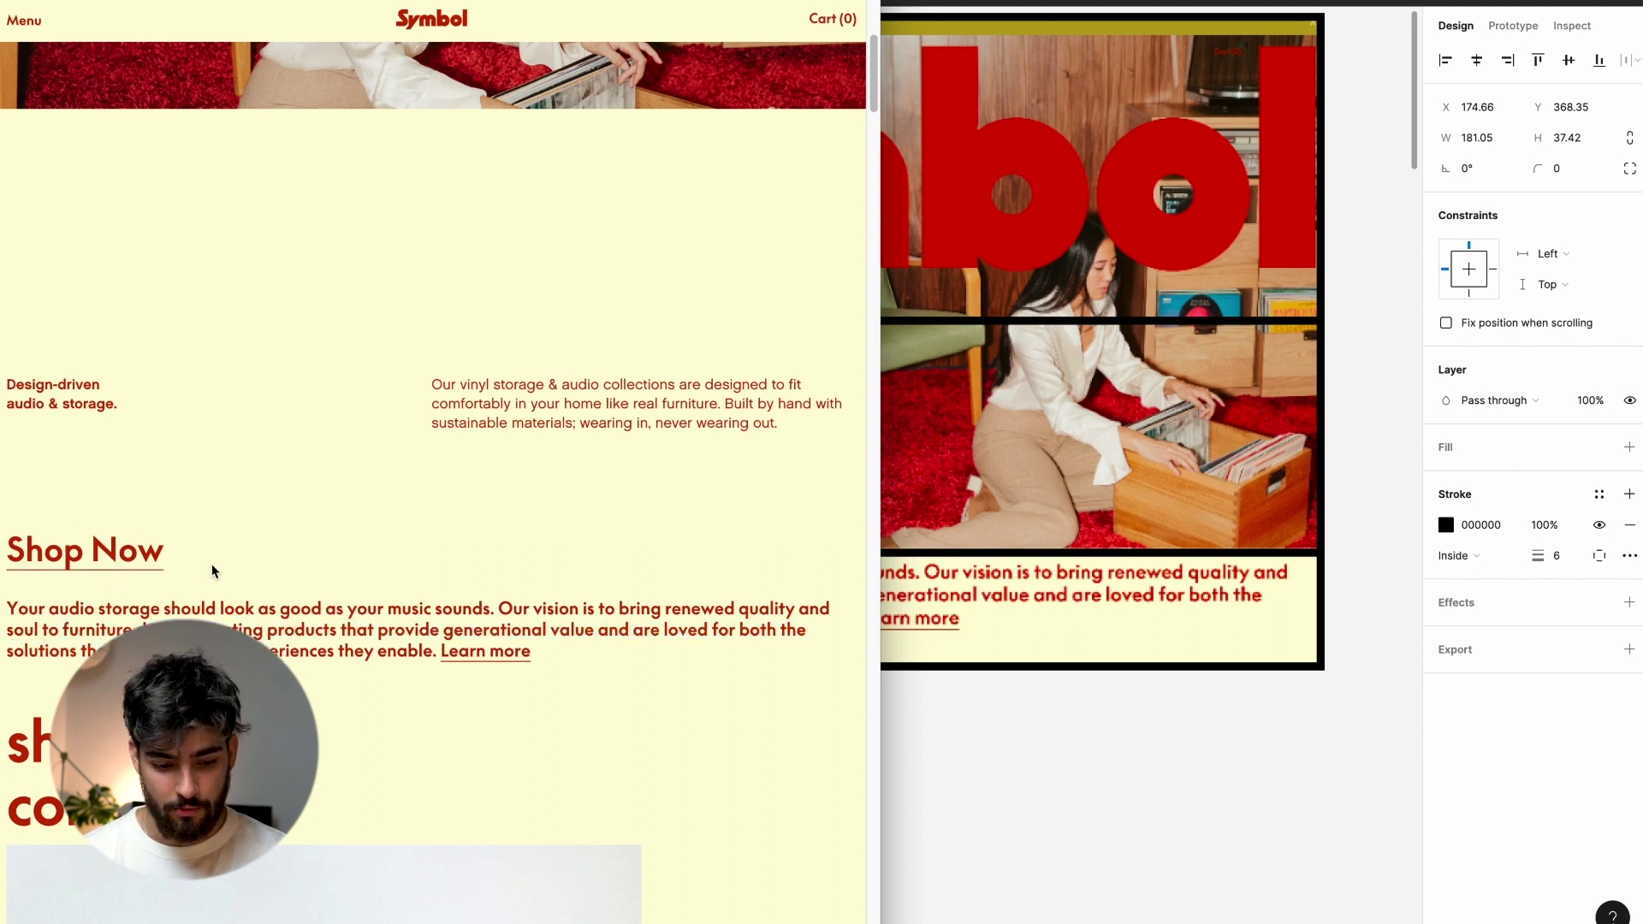
{"action": "double_click", "coordinate": [480, 427]}
{"action": "left_click", "coordinate": [480, 417]}
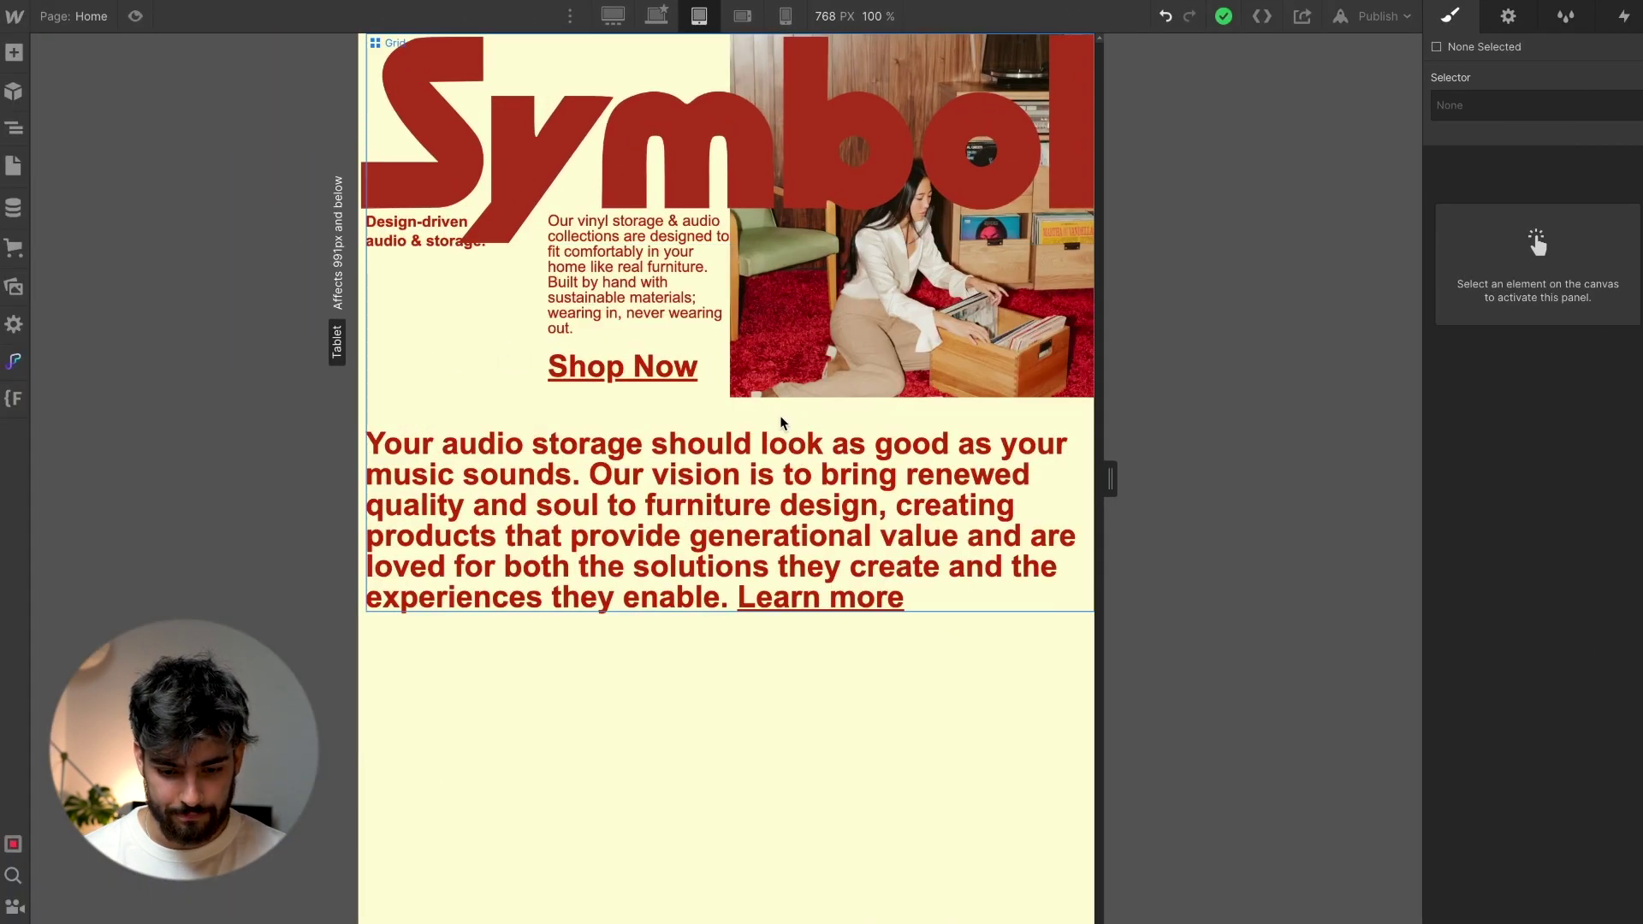
Duplicate the Shop Now link beside the original and give the copy the additional class 2
{"action": "key", "text": "ctrl+z"}
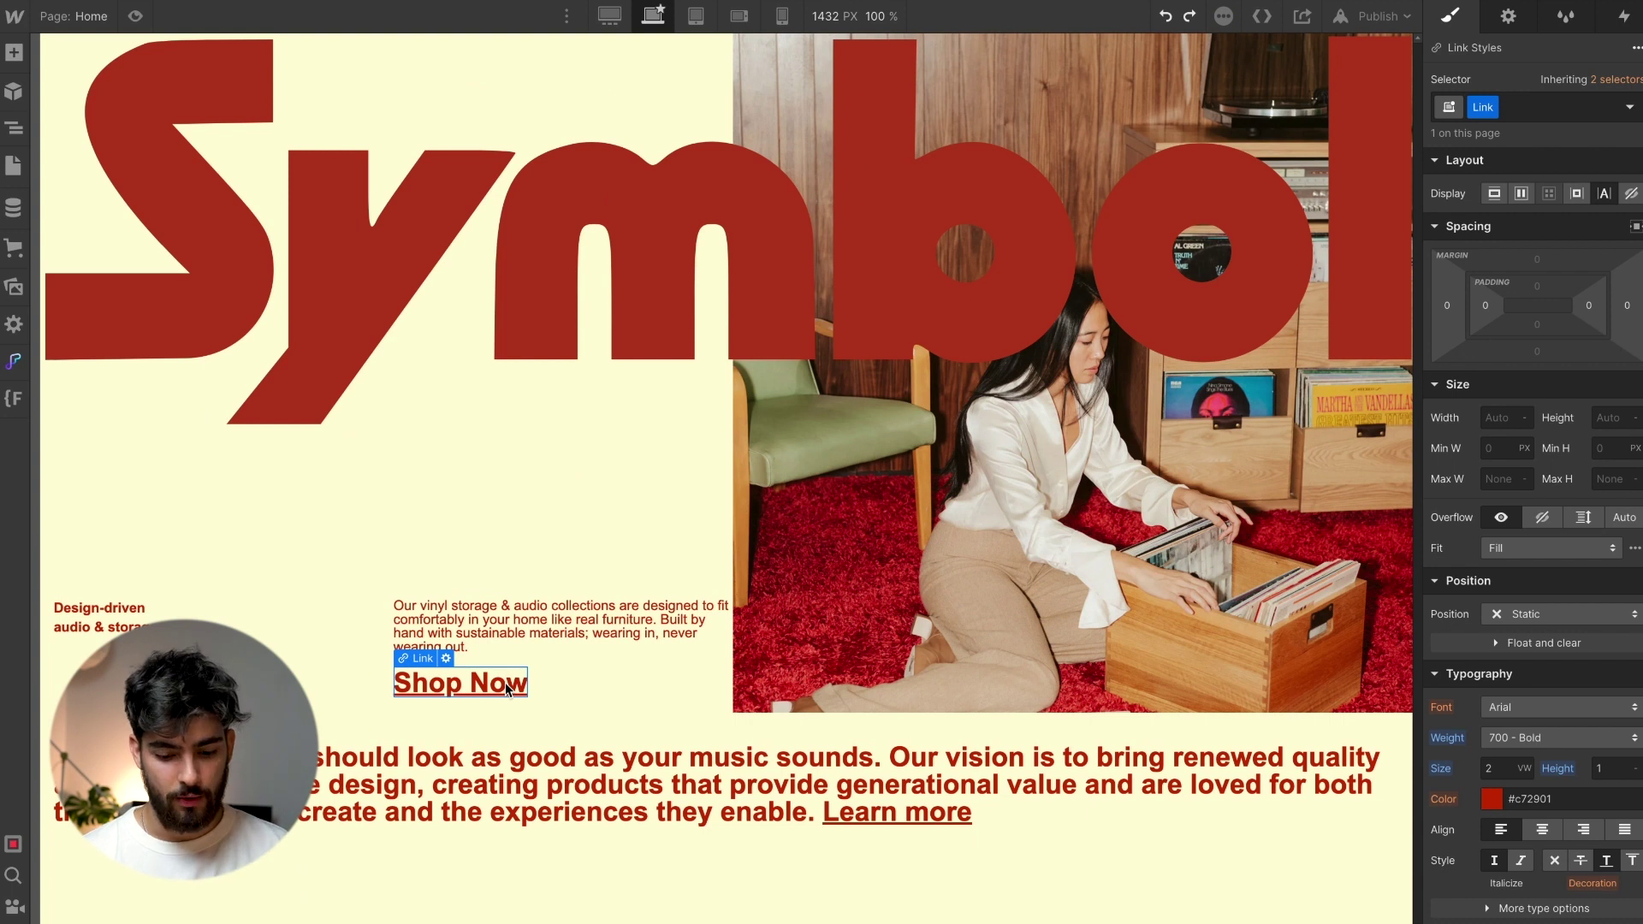
{"action": "key", "text": "ctrl+v"}
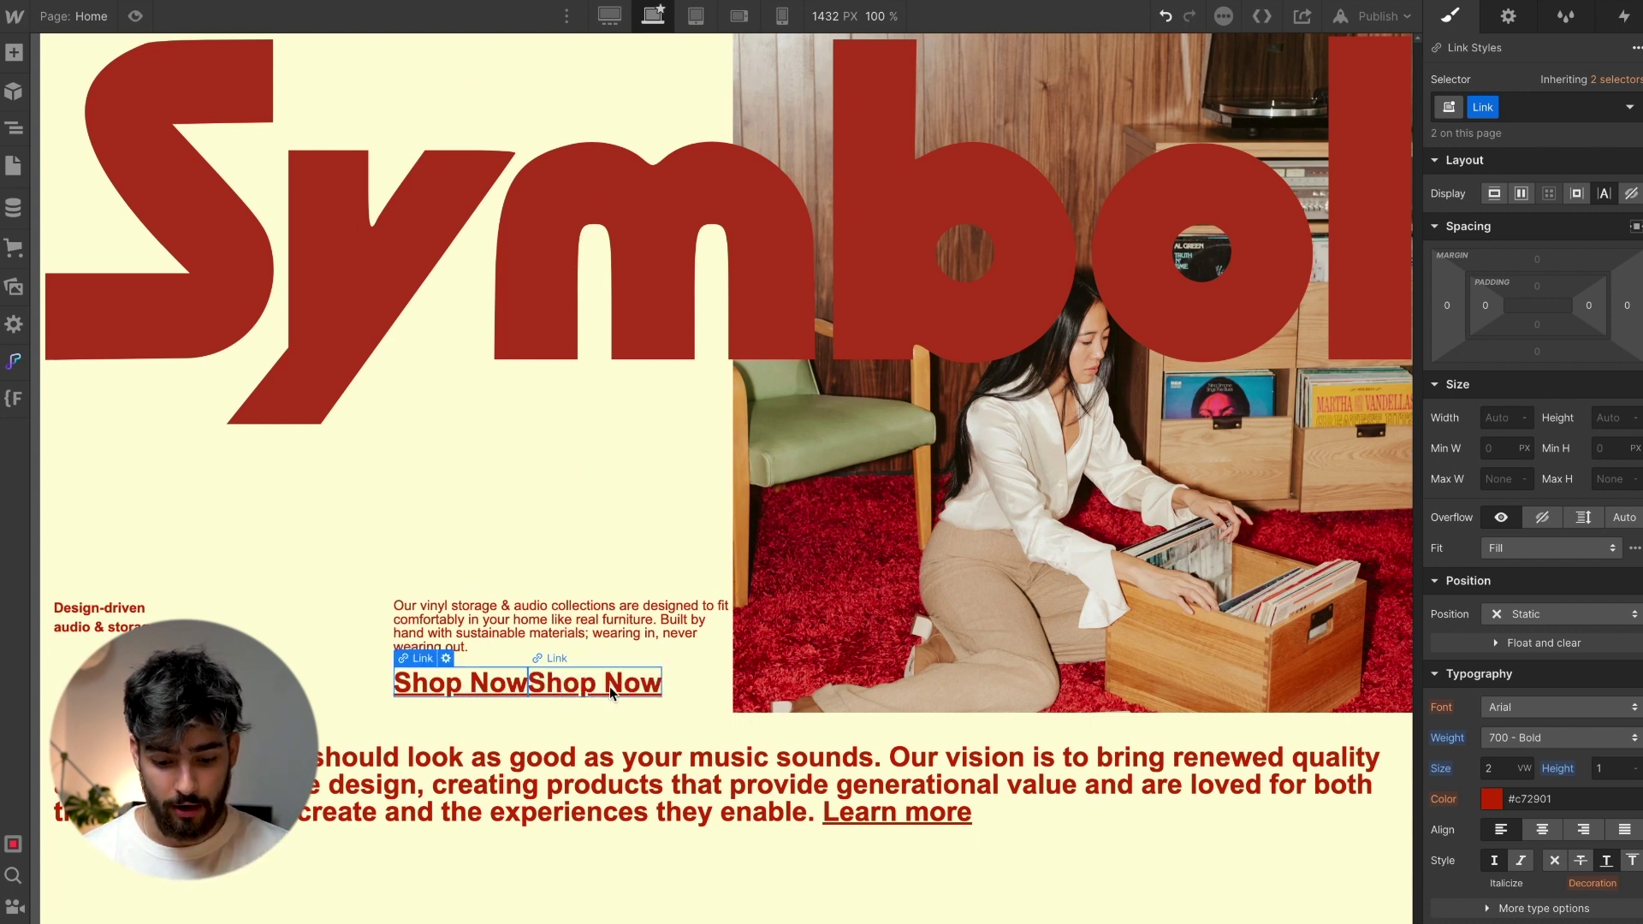
{"action": "left_click", "coordinate": [695, 15]}
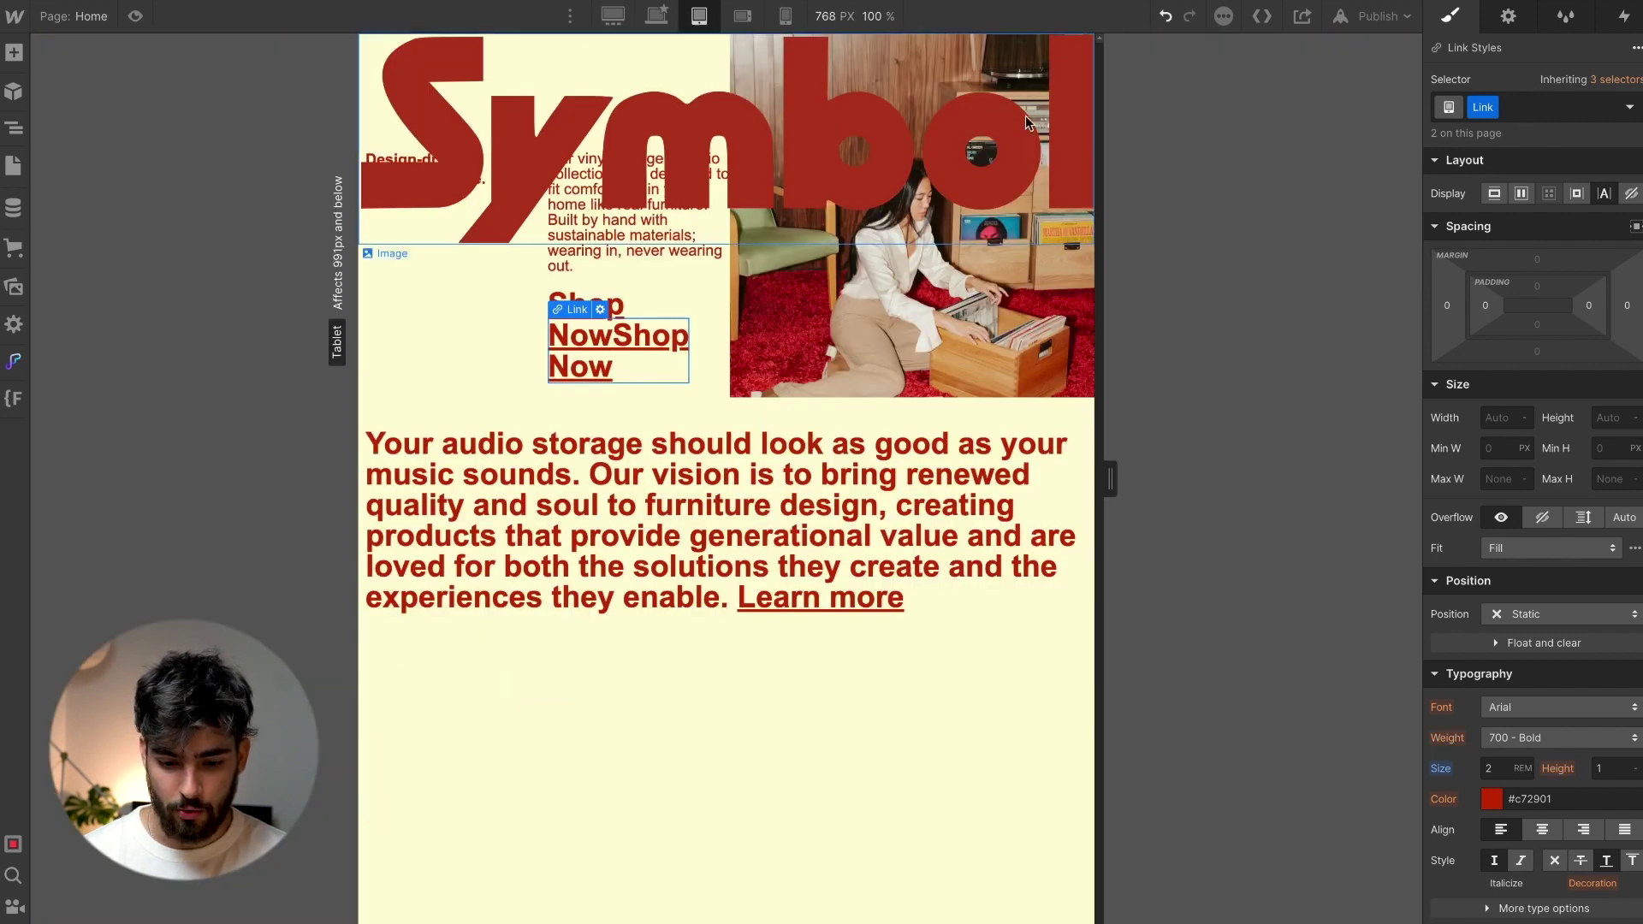
{"action": "left_click", "coordinate": [656, 15]}
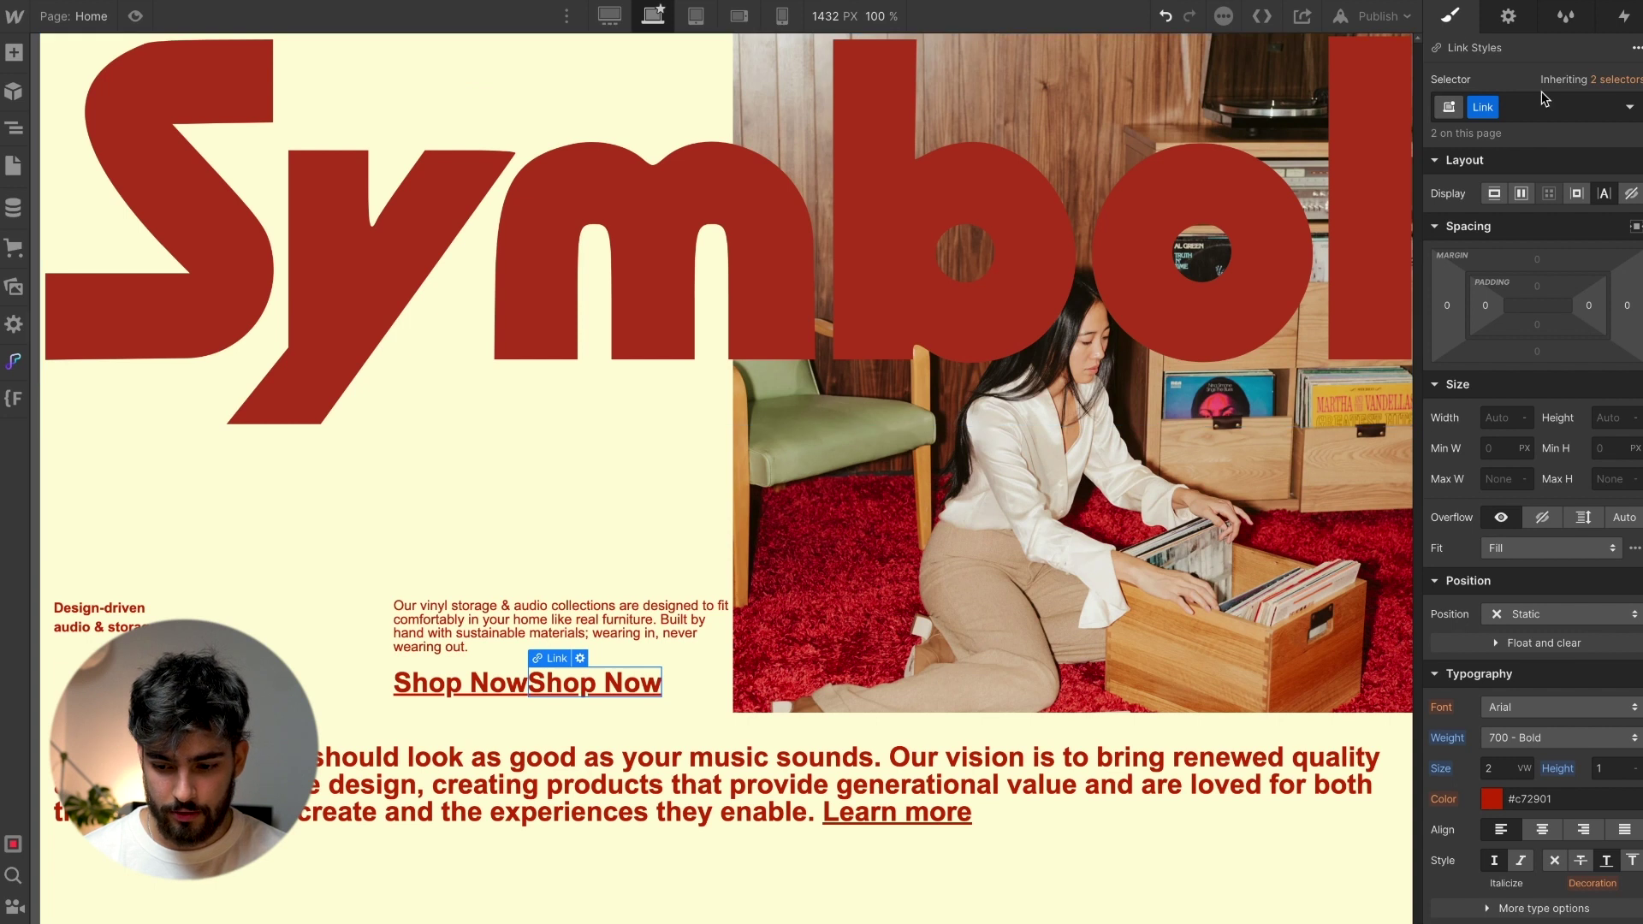
{"action": "left_click", "coordinate": [1536, 104]}
{"action": "type", "text": "2"}
{"action": "key", "text": "Return"}
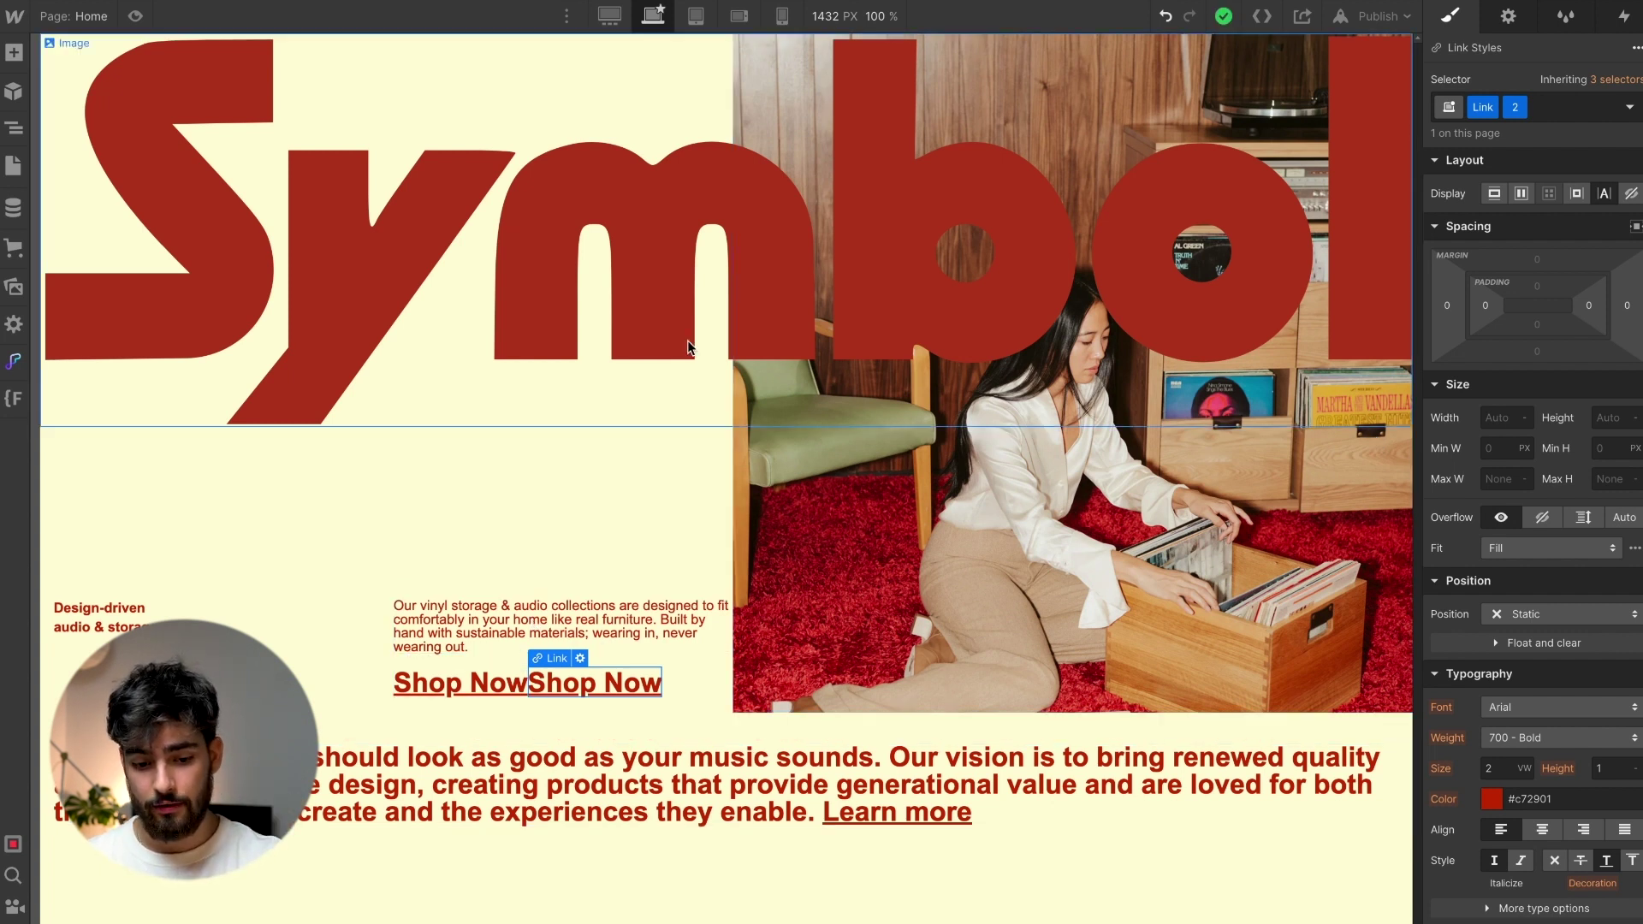
Show the class 2 Shop Now copy as a block on tablet only, and hide the original link at the tablet breakpoint
{"action": "left_click", "coordinate": [693, 26]}
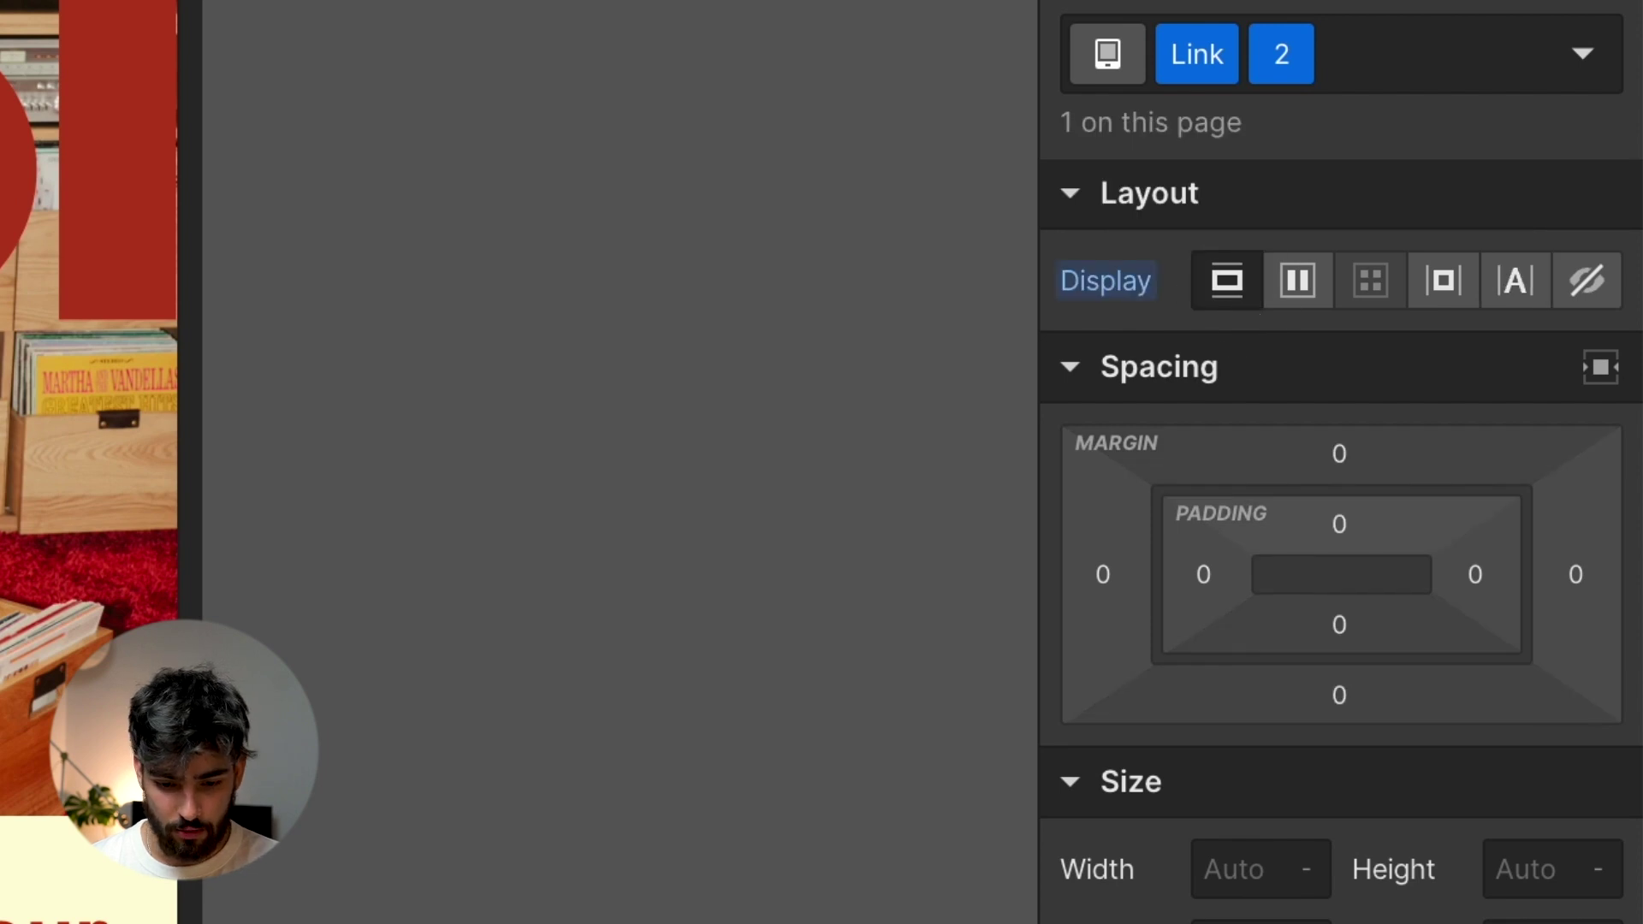
{"action": "key", "text": "shift+1"}
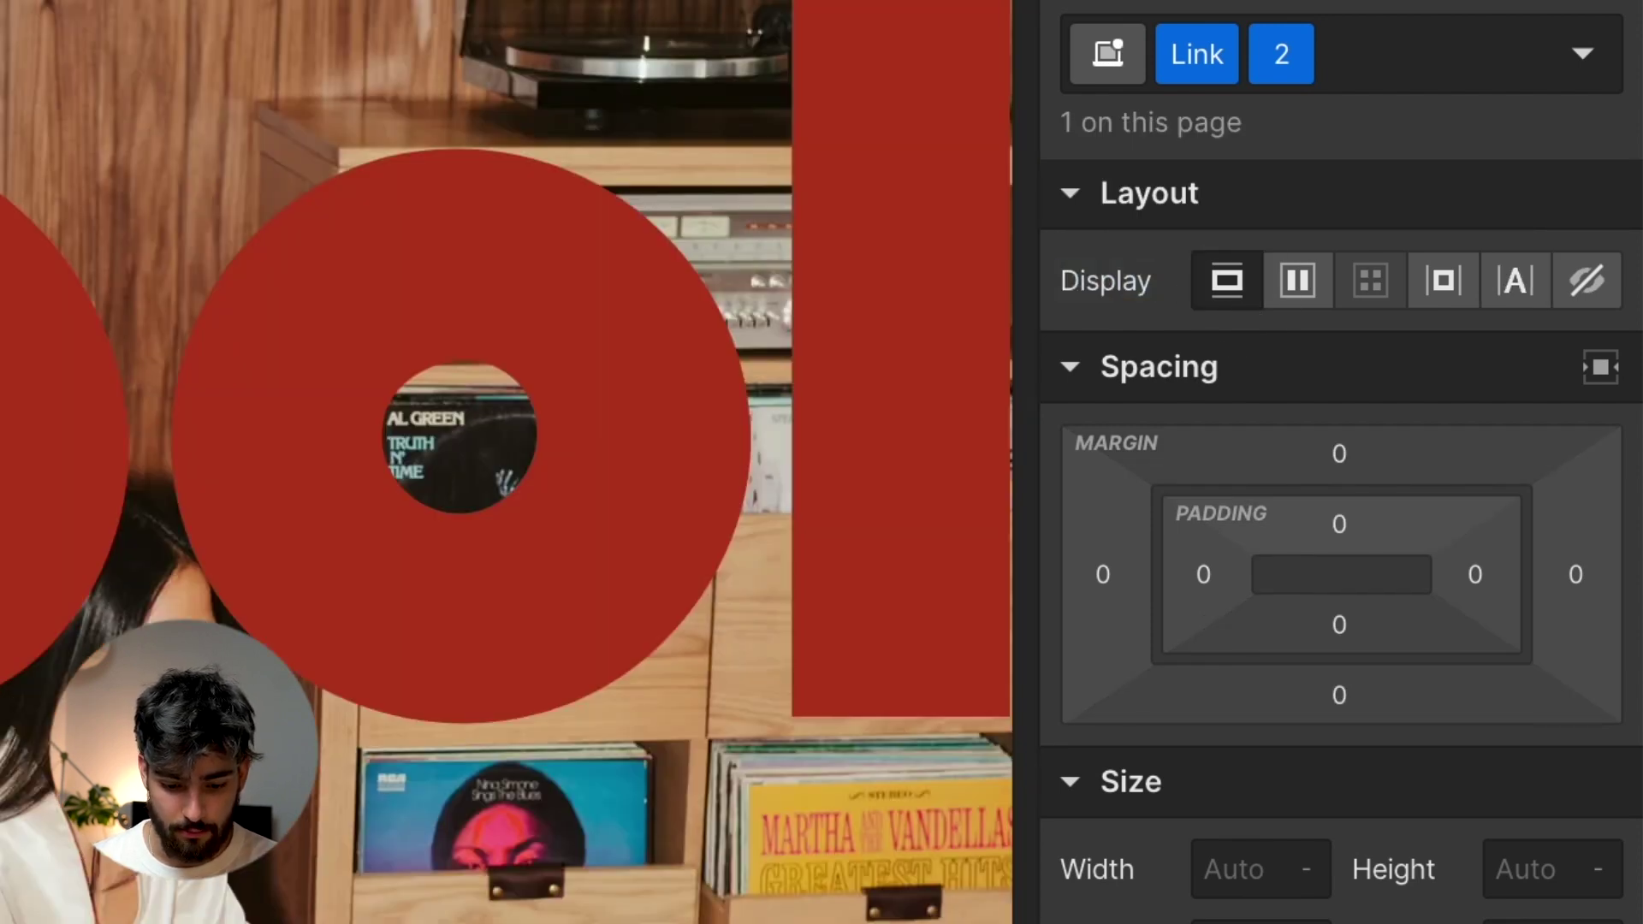
{"action": "left_click", "coordinate": [1591, 275]}
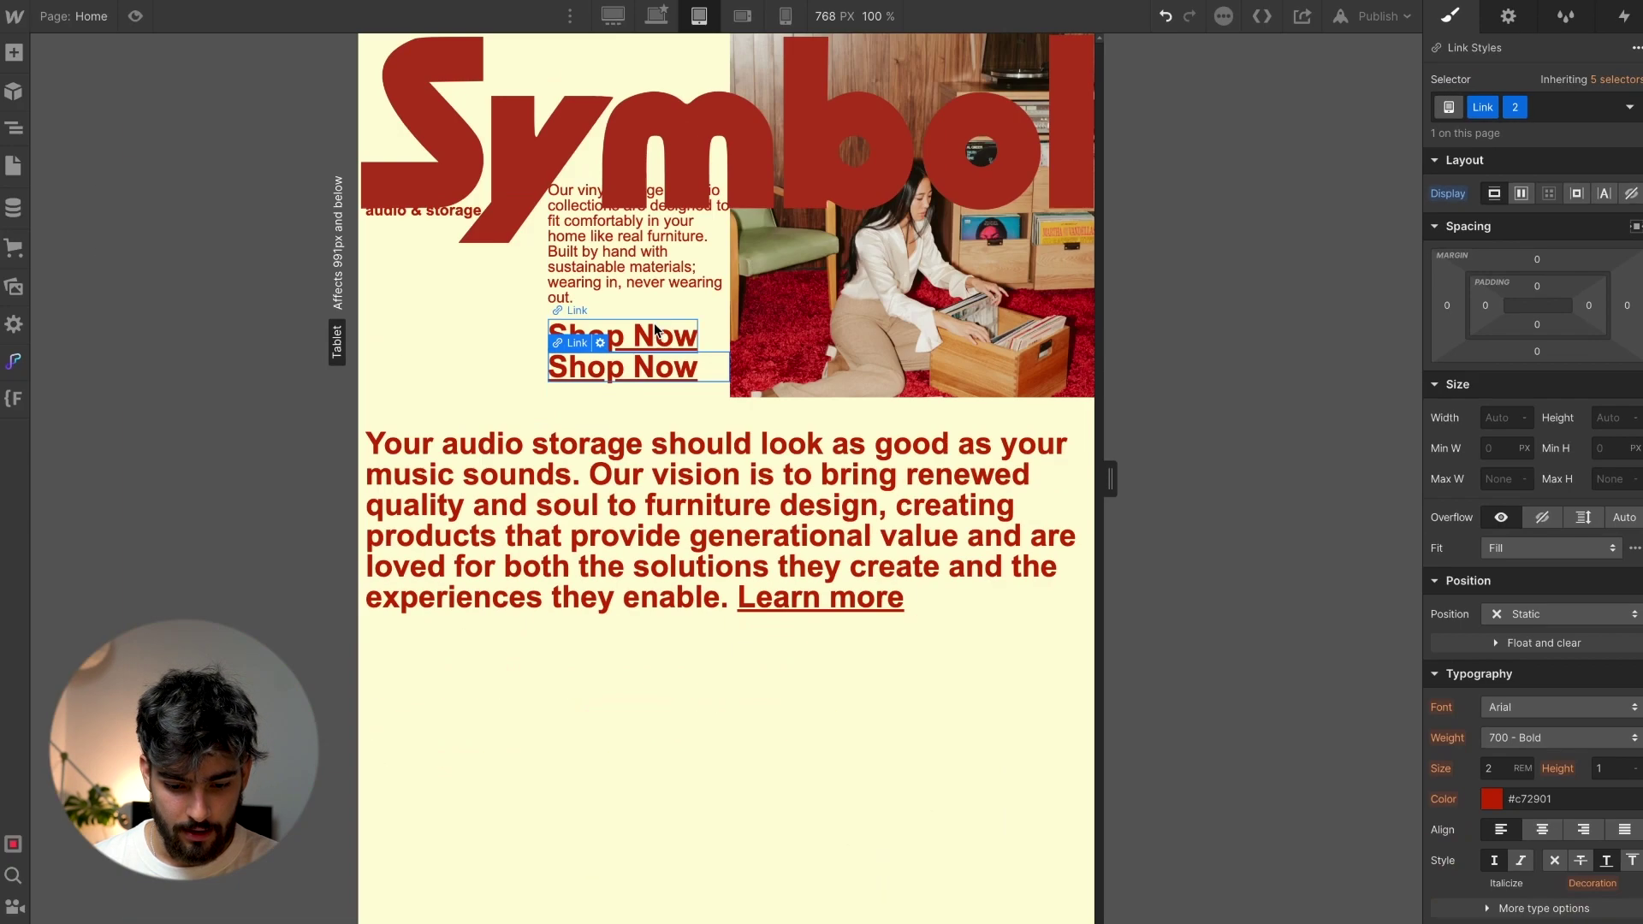
{"action": "left_click", "coordinate": [655, 340]}
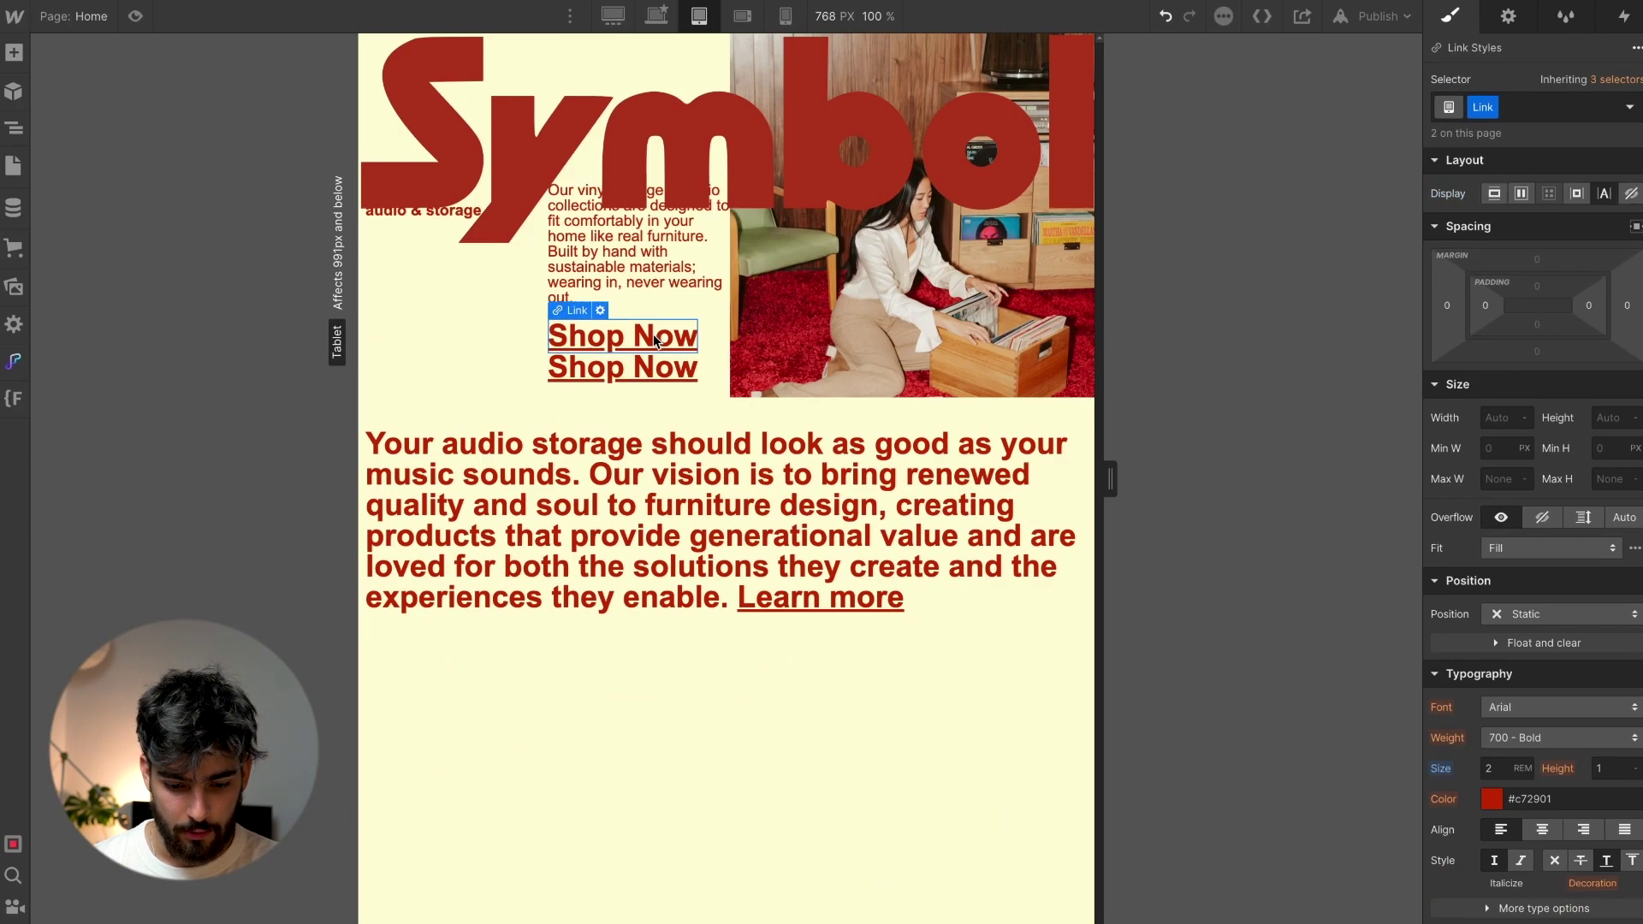
{"action": "left_click", "coordinate": [1631, 195]}
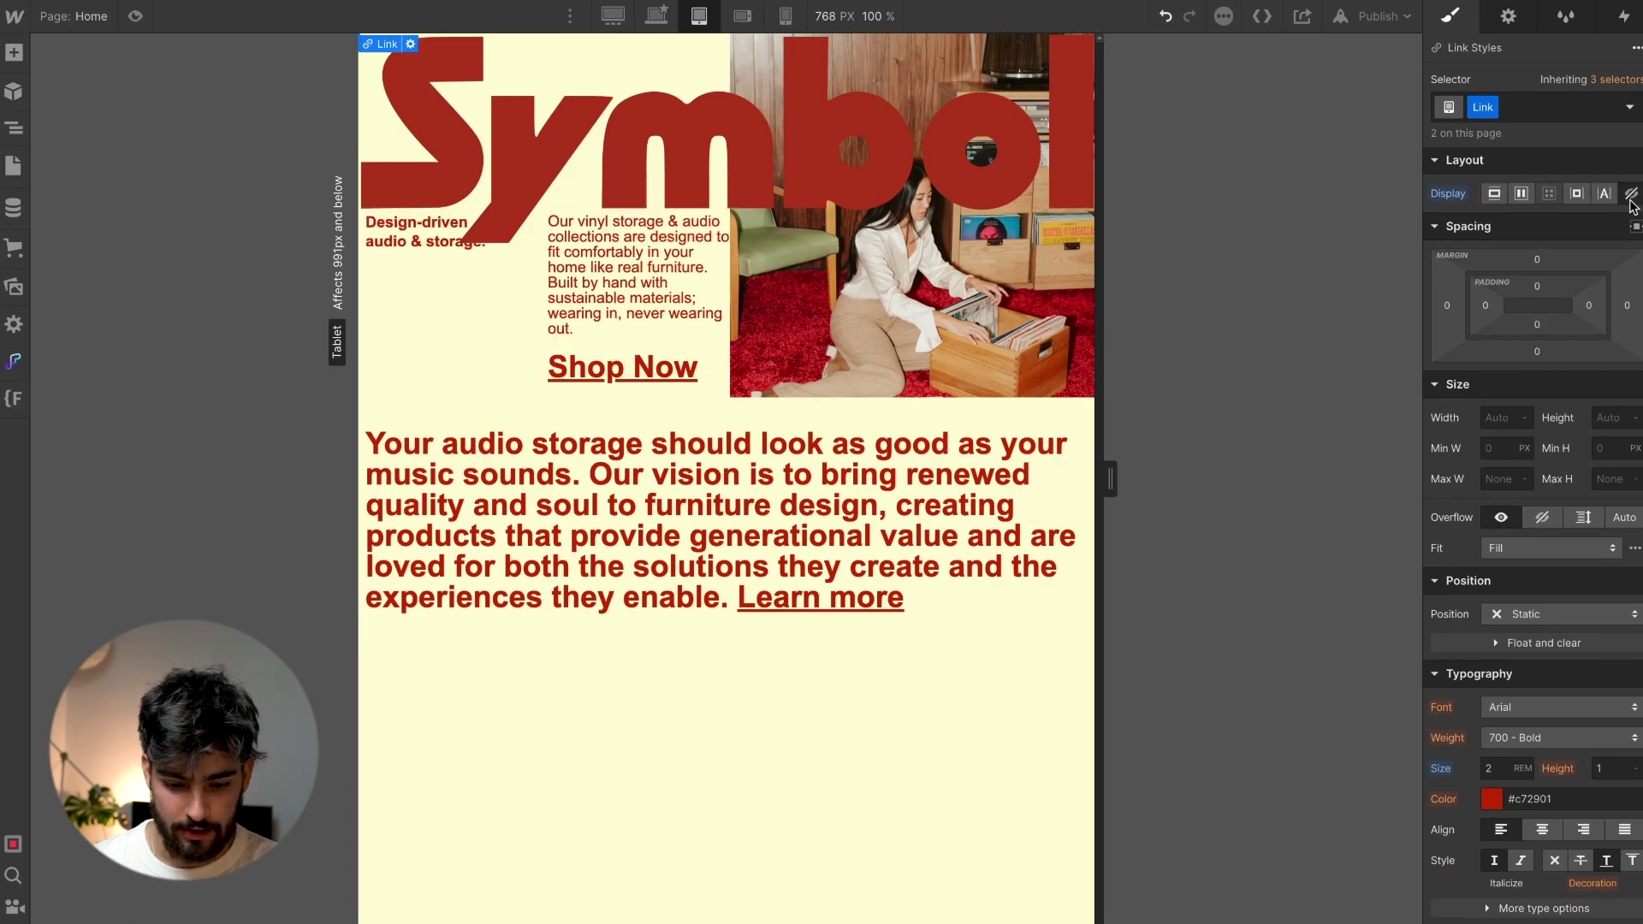
Compare the Shop Now links between the desktop and tablet breakpoints and inspect their visibility in the element structure
{"action": "left_click", "coordinate": [655, 16]}
{"action": "left_click", "coordinate": [582, 770]}
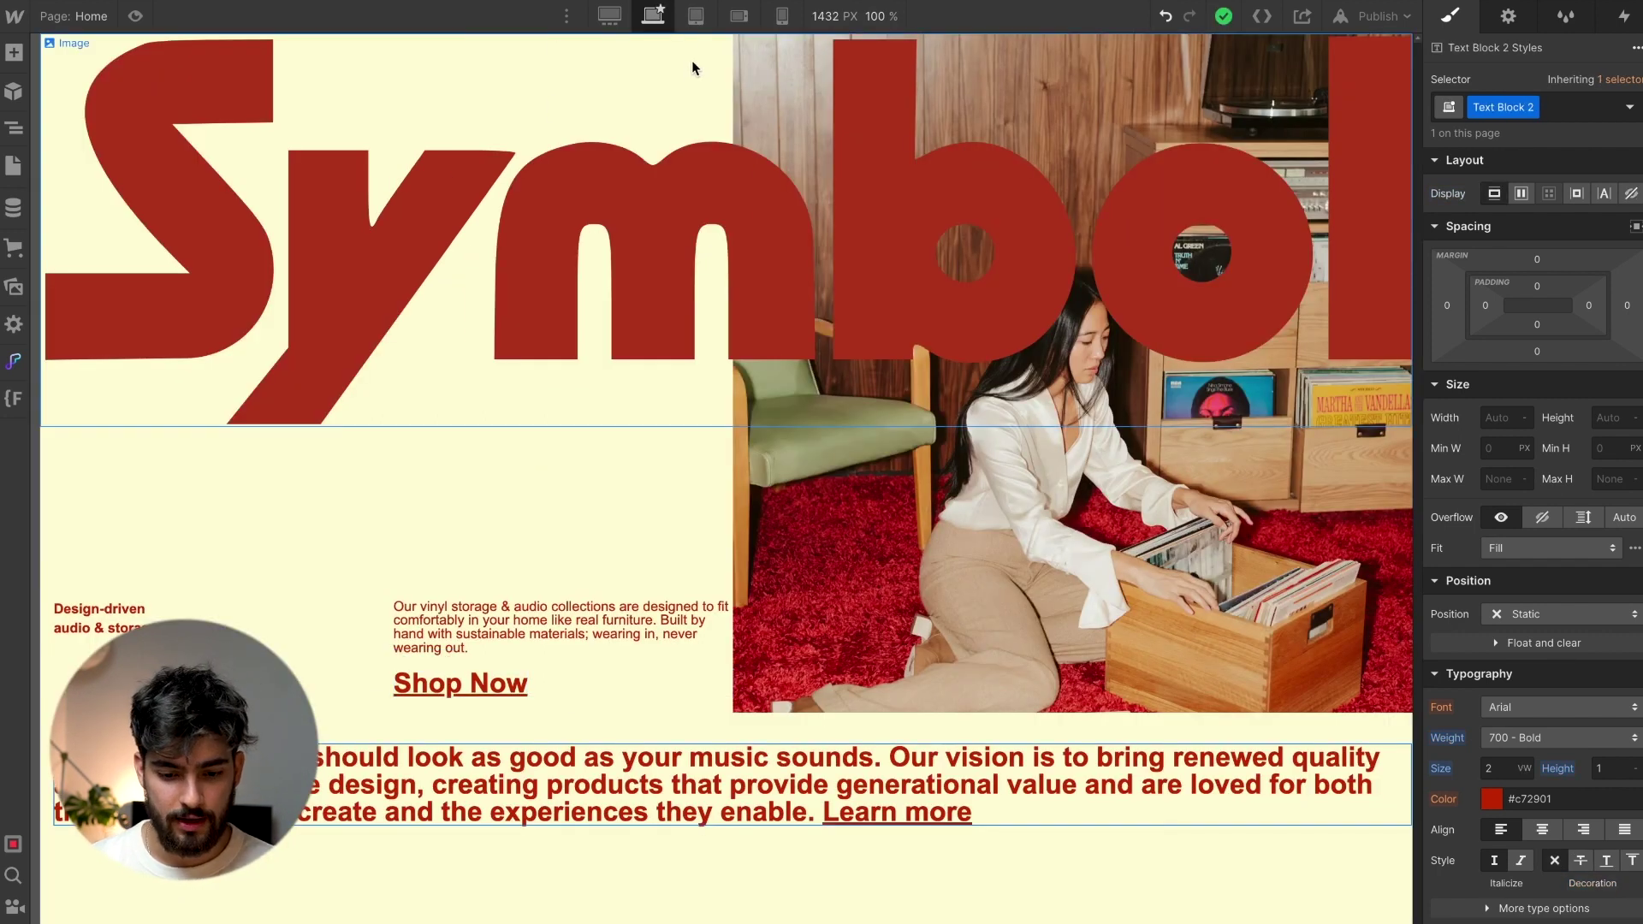
{"action": "left_click", "coordinate": [695, 16]}
{"action": "left_click", "coordinate": [653, 16]}
{"action": "left_click", "coordinate": [696, 16]}
{"action": "left_click", "coordinate": [653, 15]}
{"action": "left_click", "coordinate": [697, 15]}
{"action": "left_click", "coordinate": [653, 16]}
{"action": "left_click", "coordinate": [699, 17]}
{"action": "left_click", "coordinate": [655, 15]}
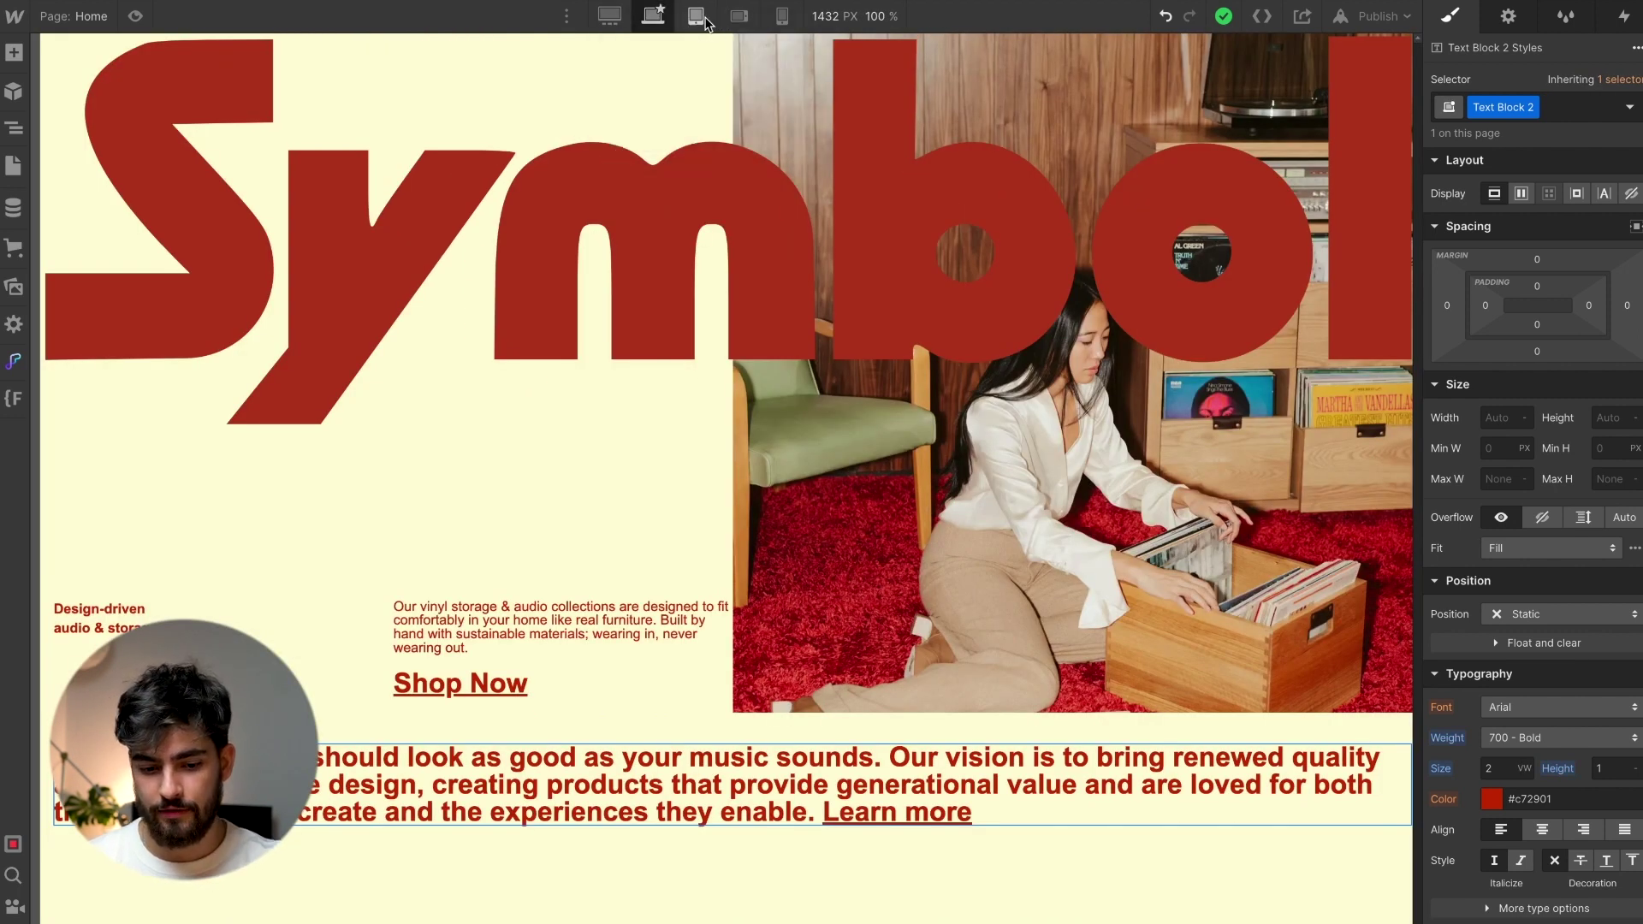
{"action": "left_click", "coordinate": [699, 16]}
{"action": "left_click", "coordinate": [14, 130]}
{"action": "left_click", "coordinate": [86, 434]}
{"action": "left_click", "coordinate": [126, 459]}
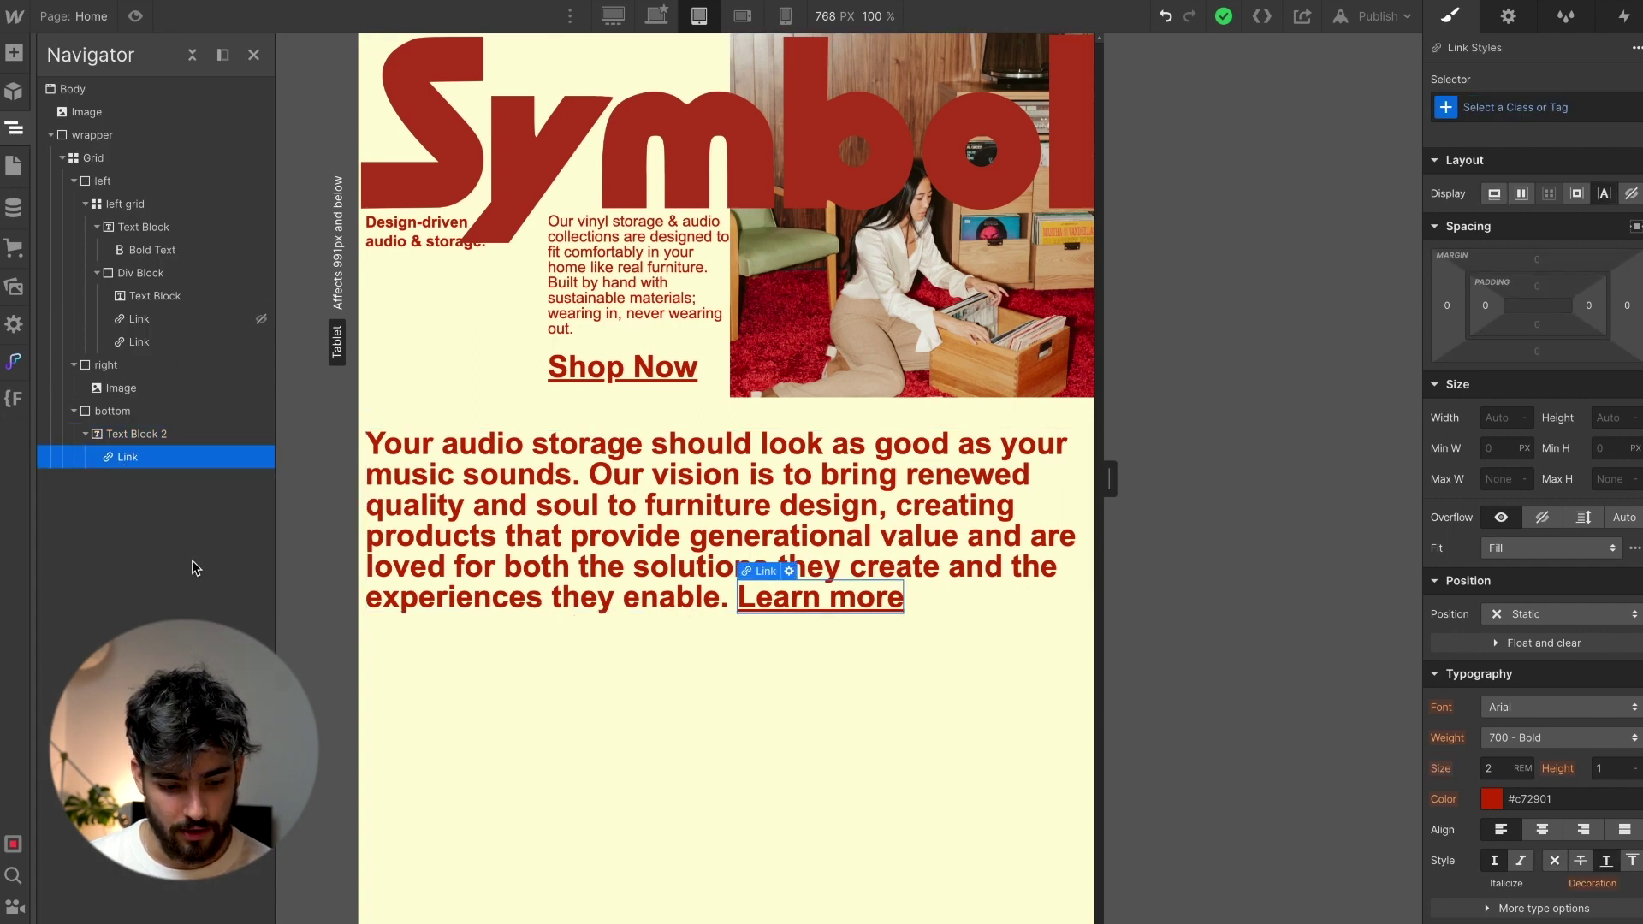
{"action": "left_click", "coordinate": [223, 328]}
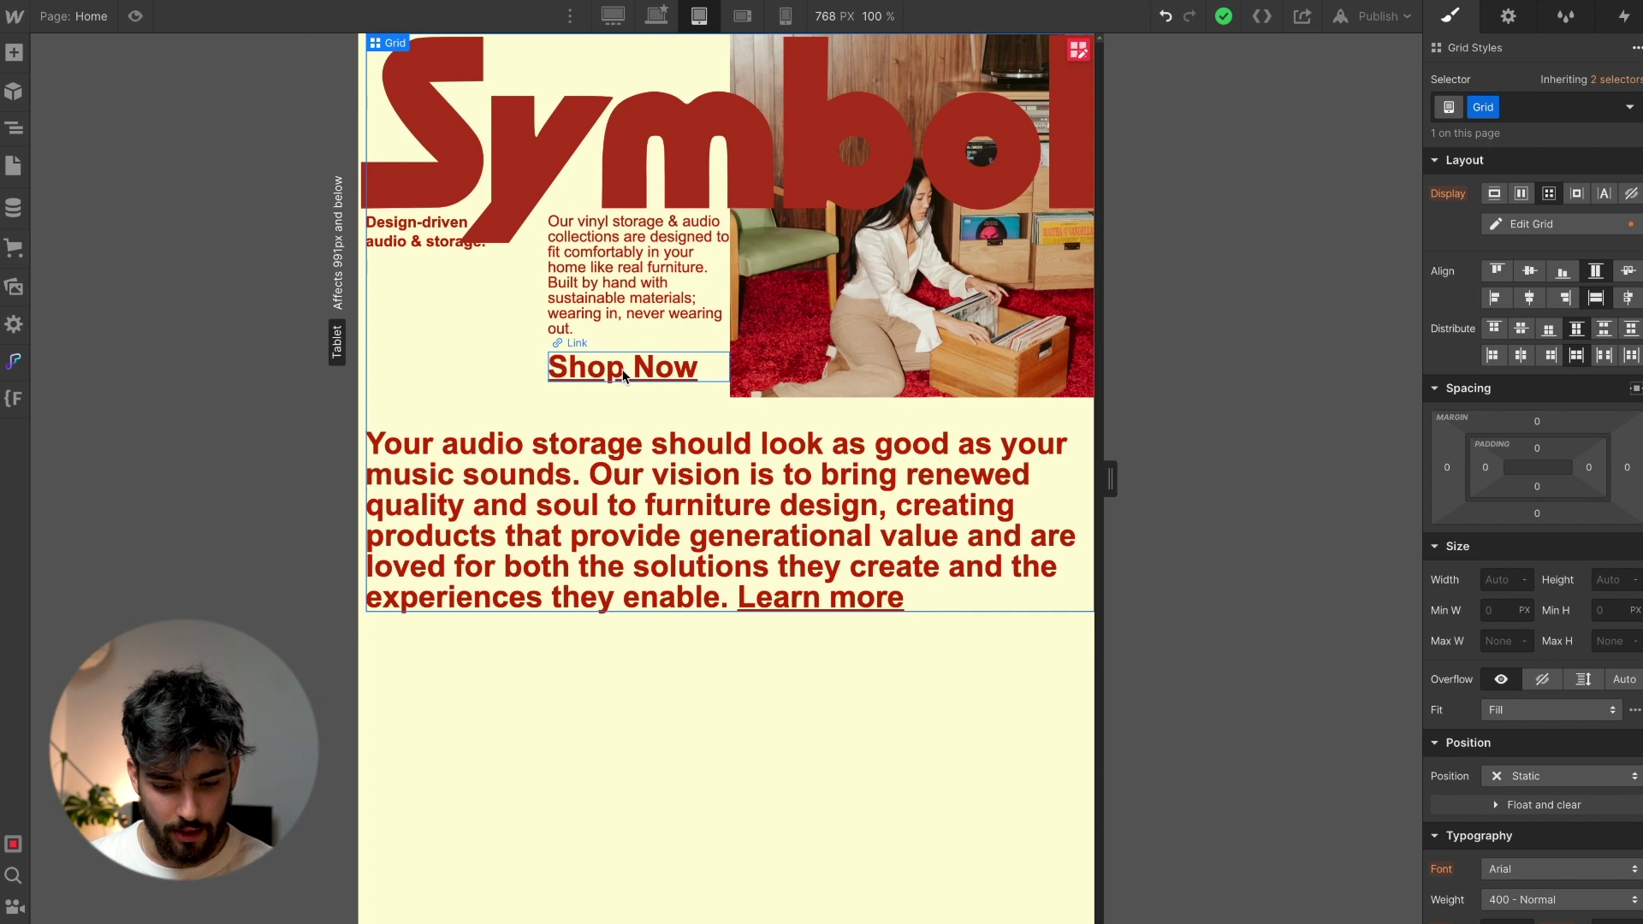
In X-ray view, move the tablet Shop Now link into the bottom block above the paragraph and give it a 2rem bottom margin
{"action": "left_click", "coordinate": [623, 371]}
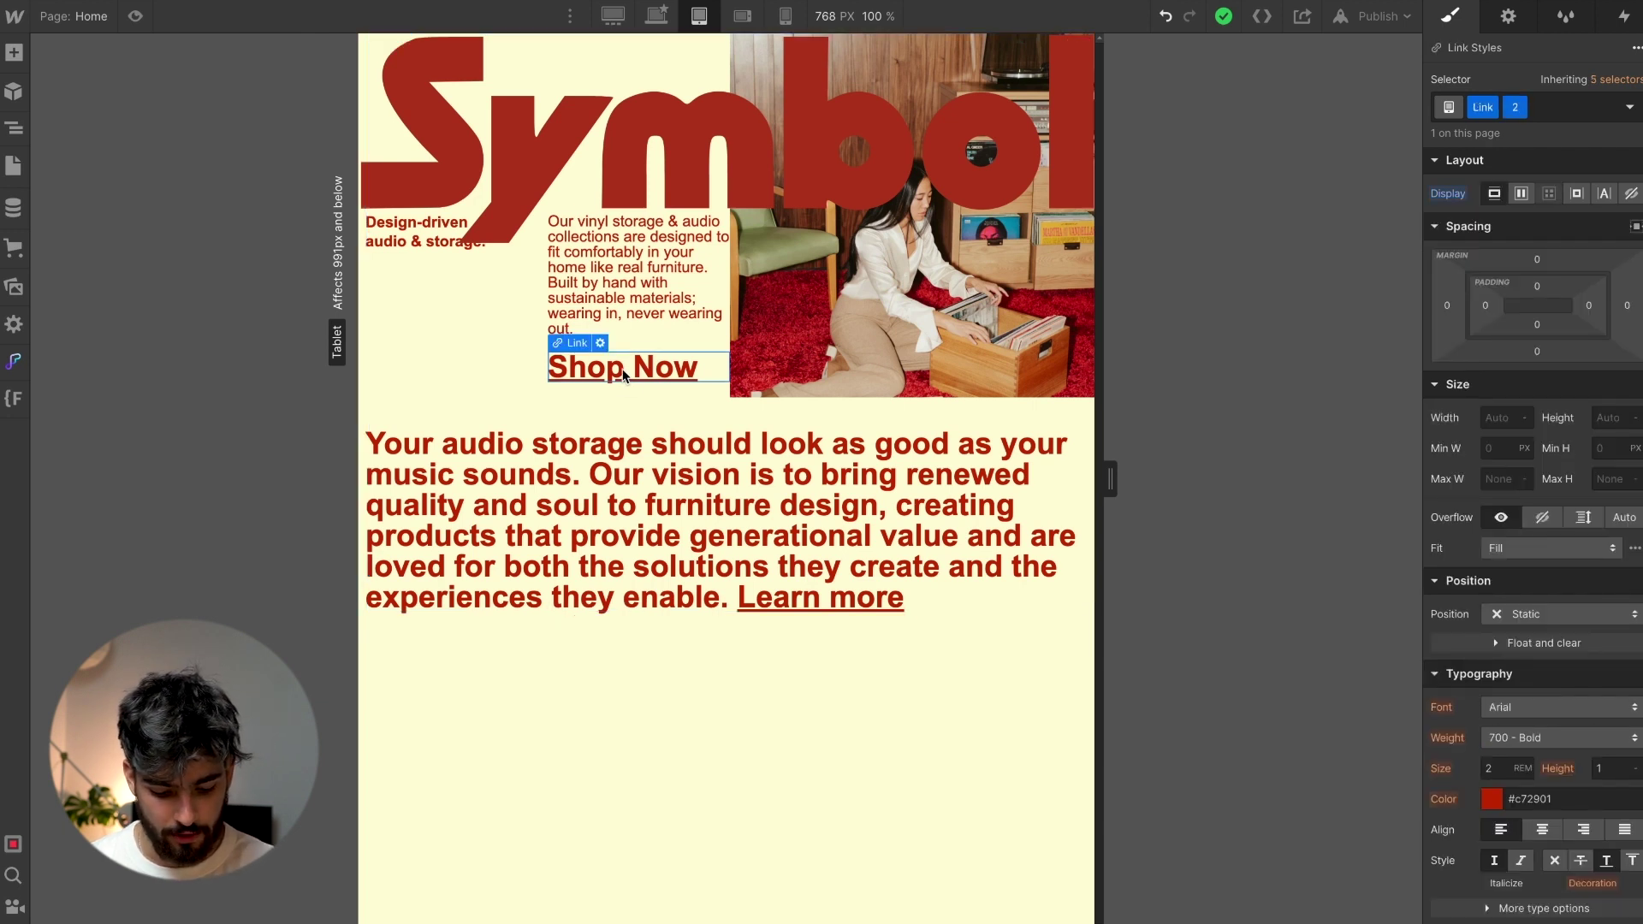
{"action": "key", "text": "ctrl+shift+x"}
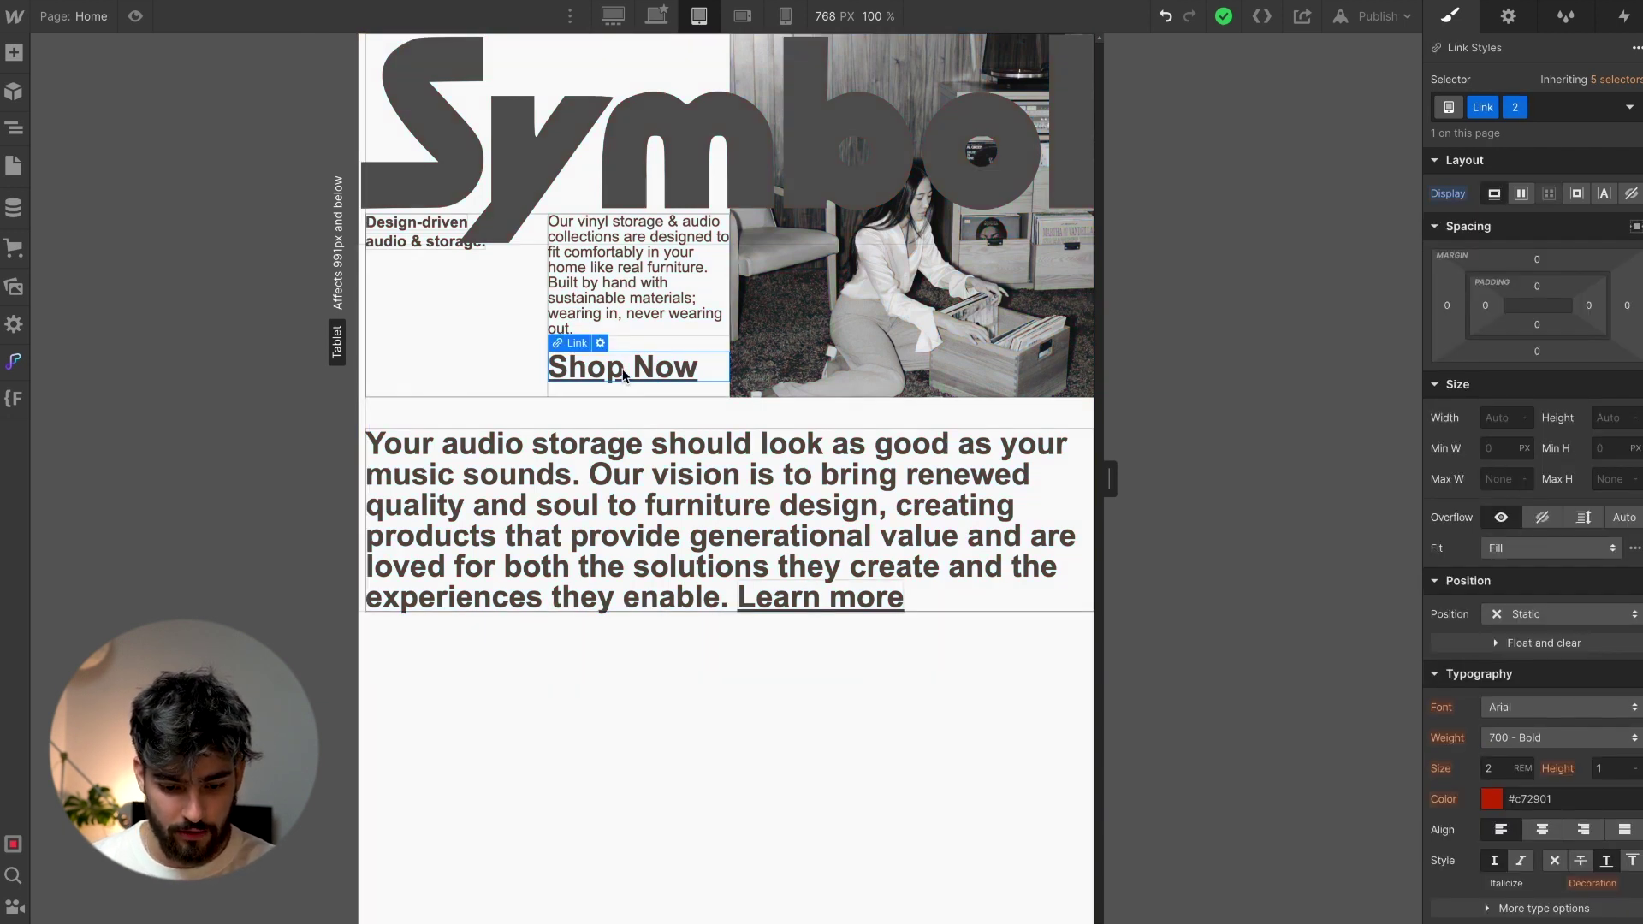
{"action": "left_click_drag", "start_coordinate": [578, 381], "coordinate": [1505, 333]}
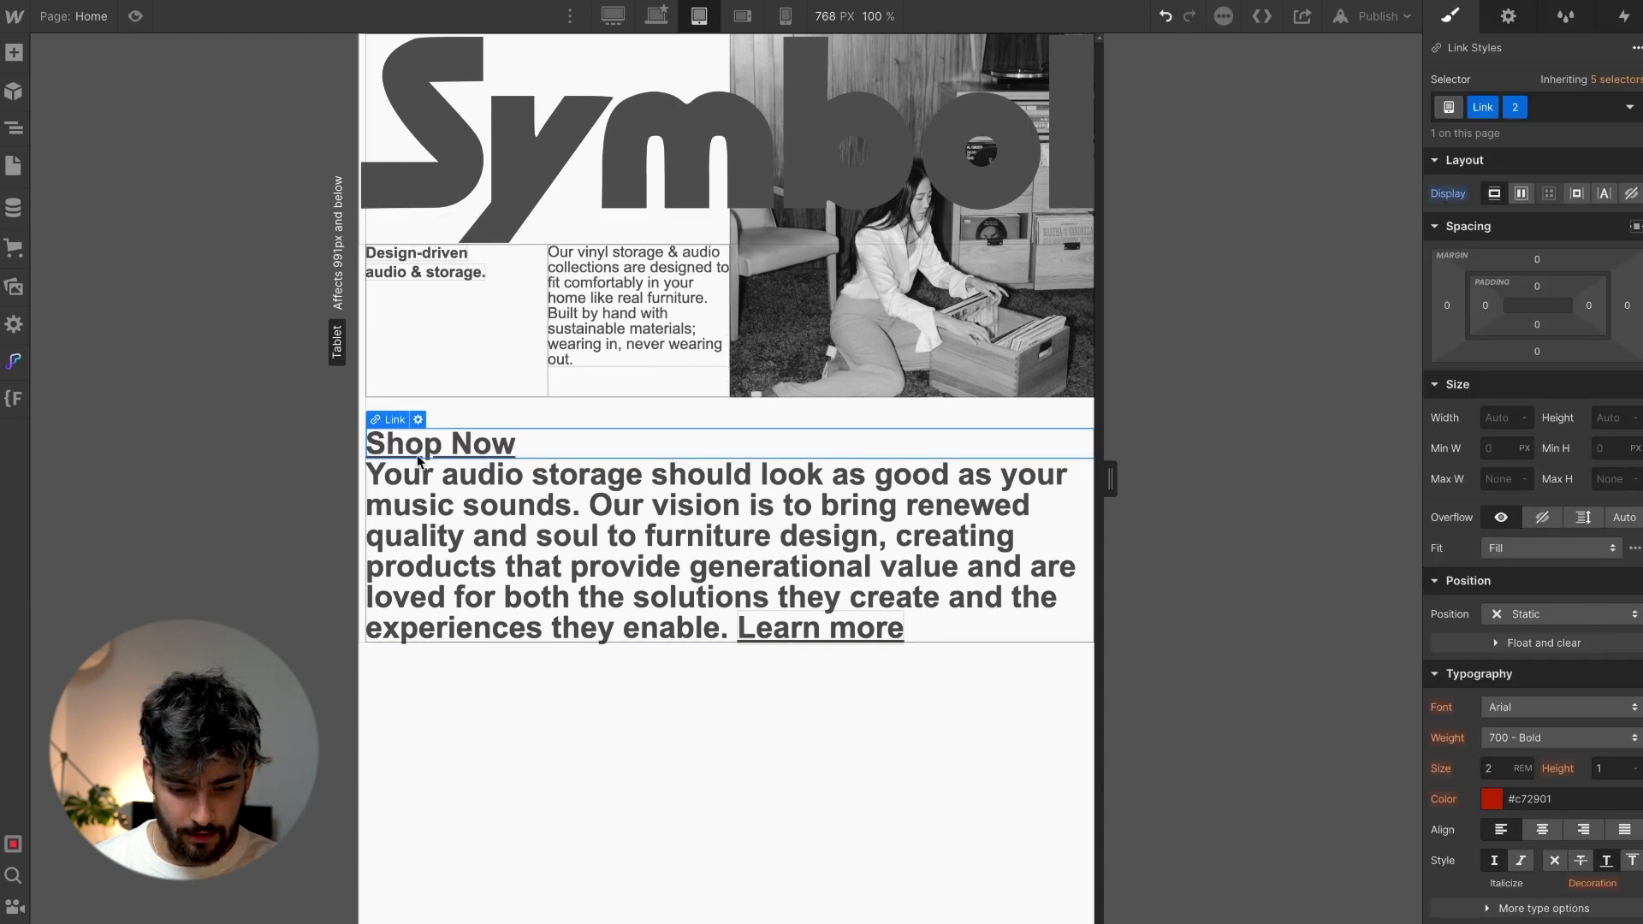
{"action": "left_click", "coordinate": [1537, 351]}
{"action": "key", "text": "Return"}
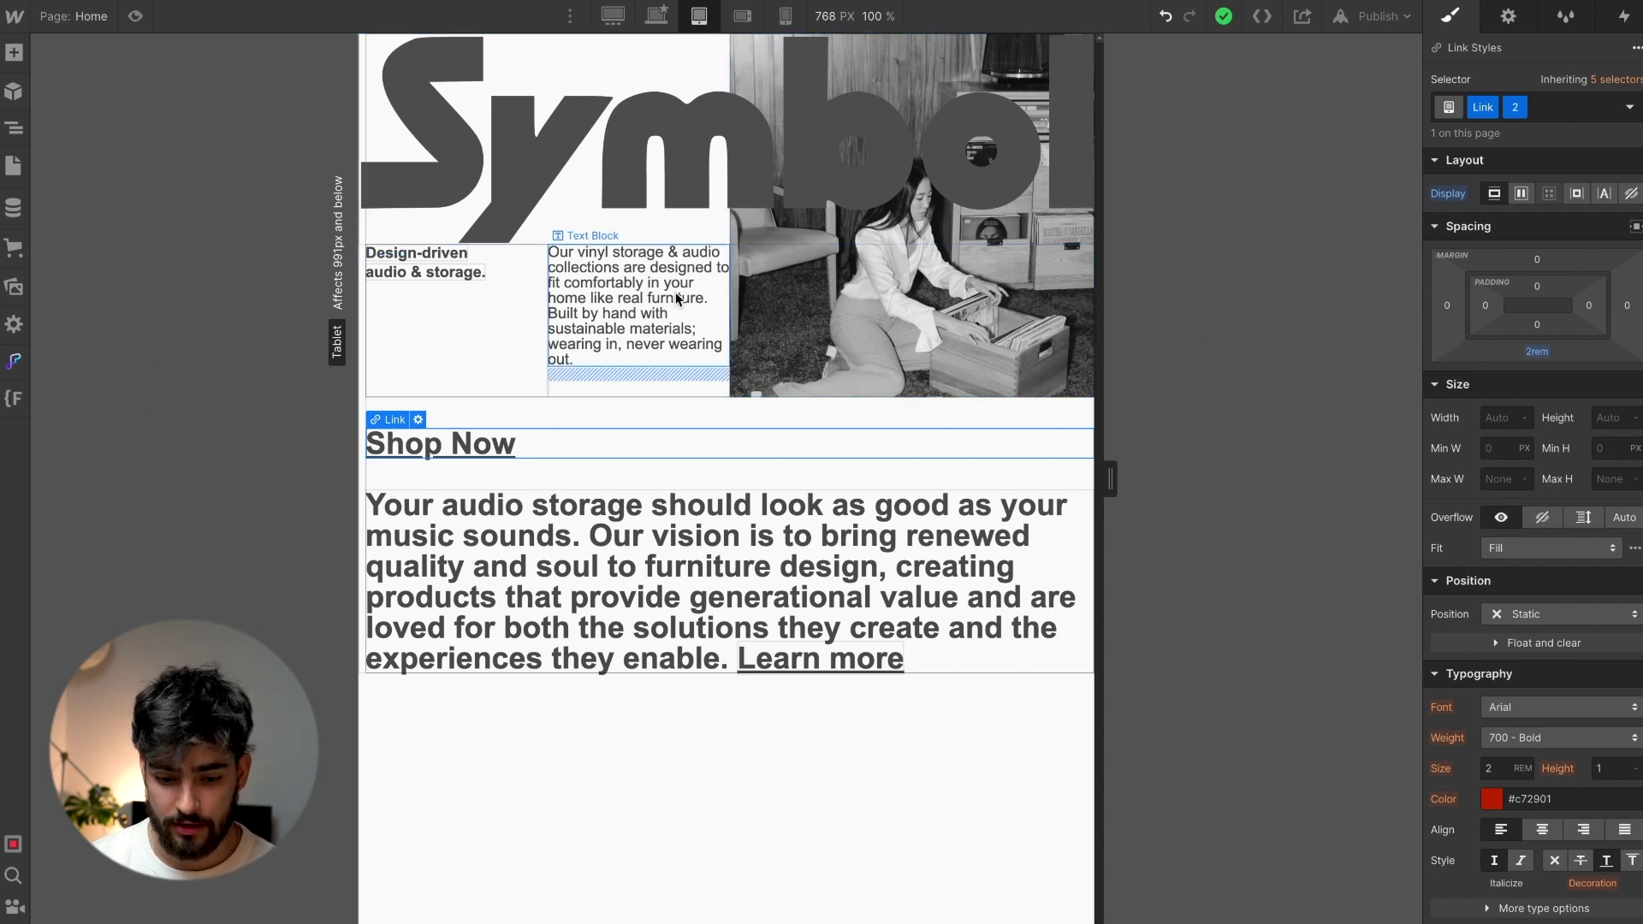
Try to reduce the main grid to a single 1fr column at the tablet breakpoint
{"action": "left_click", "coordinate": [657, 16]}
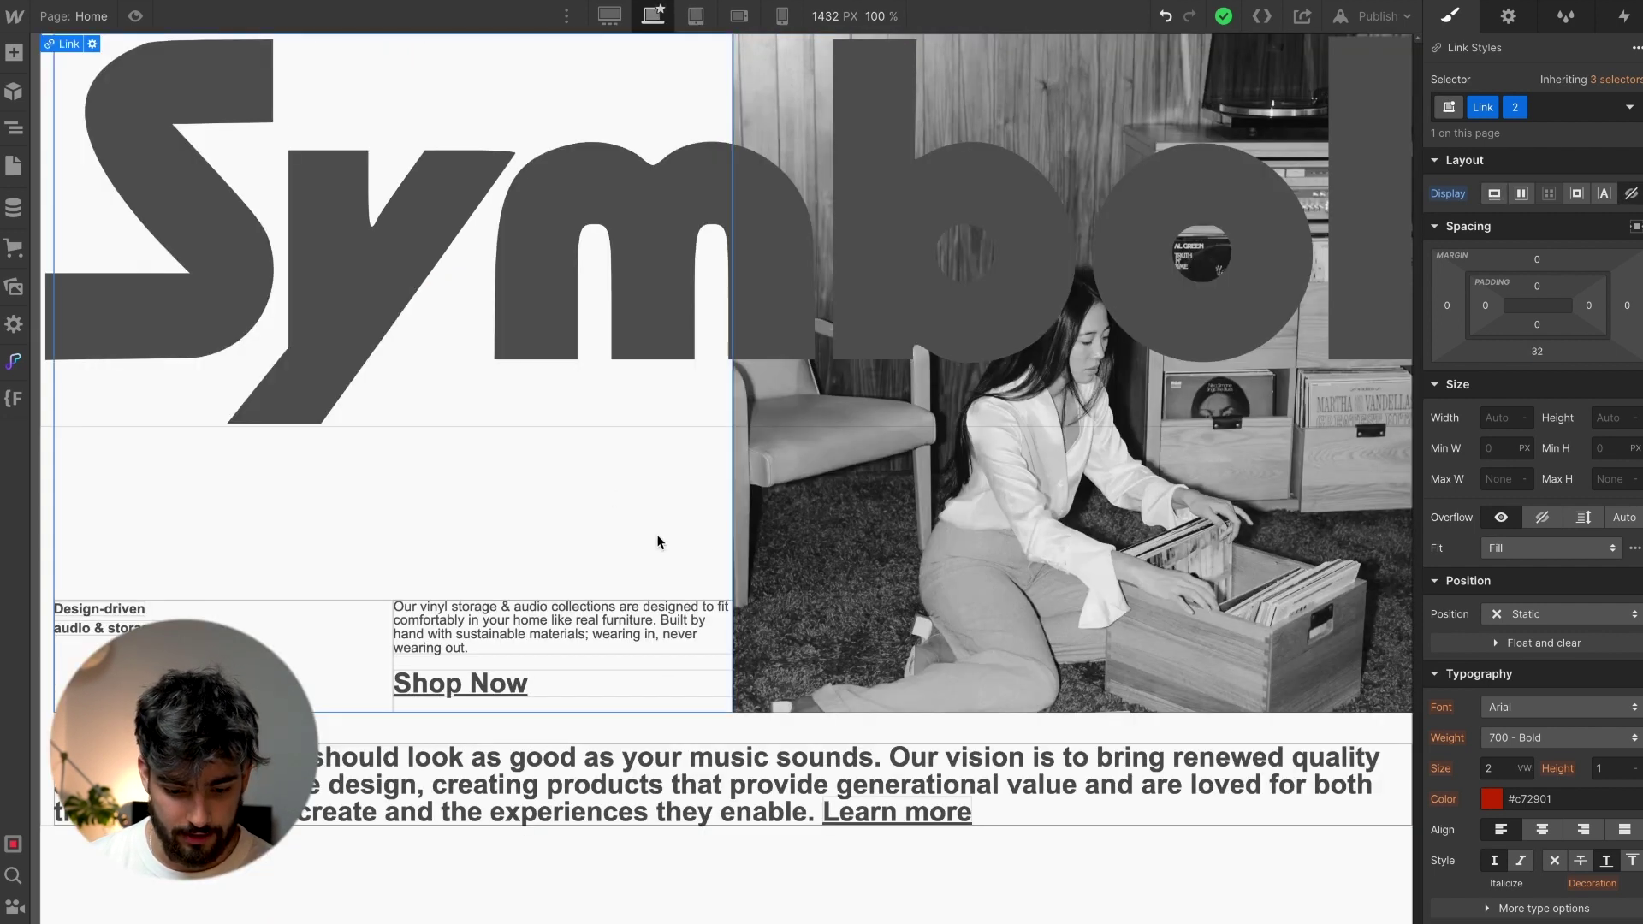
{"action": "left_click", "coordinate": [701, 565]}
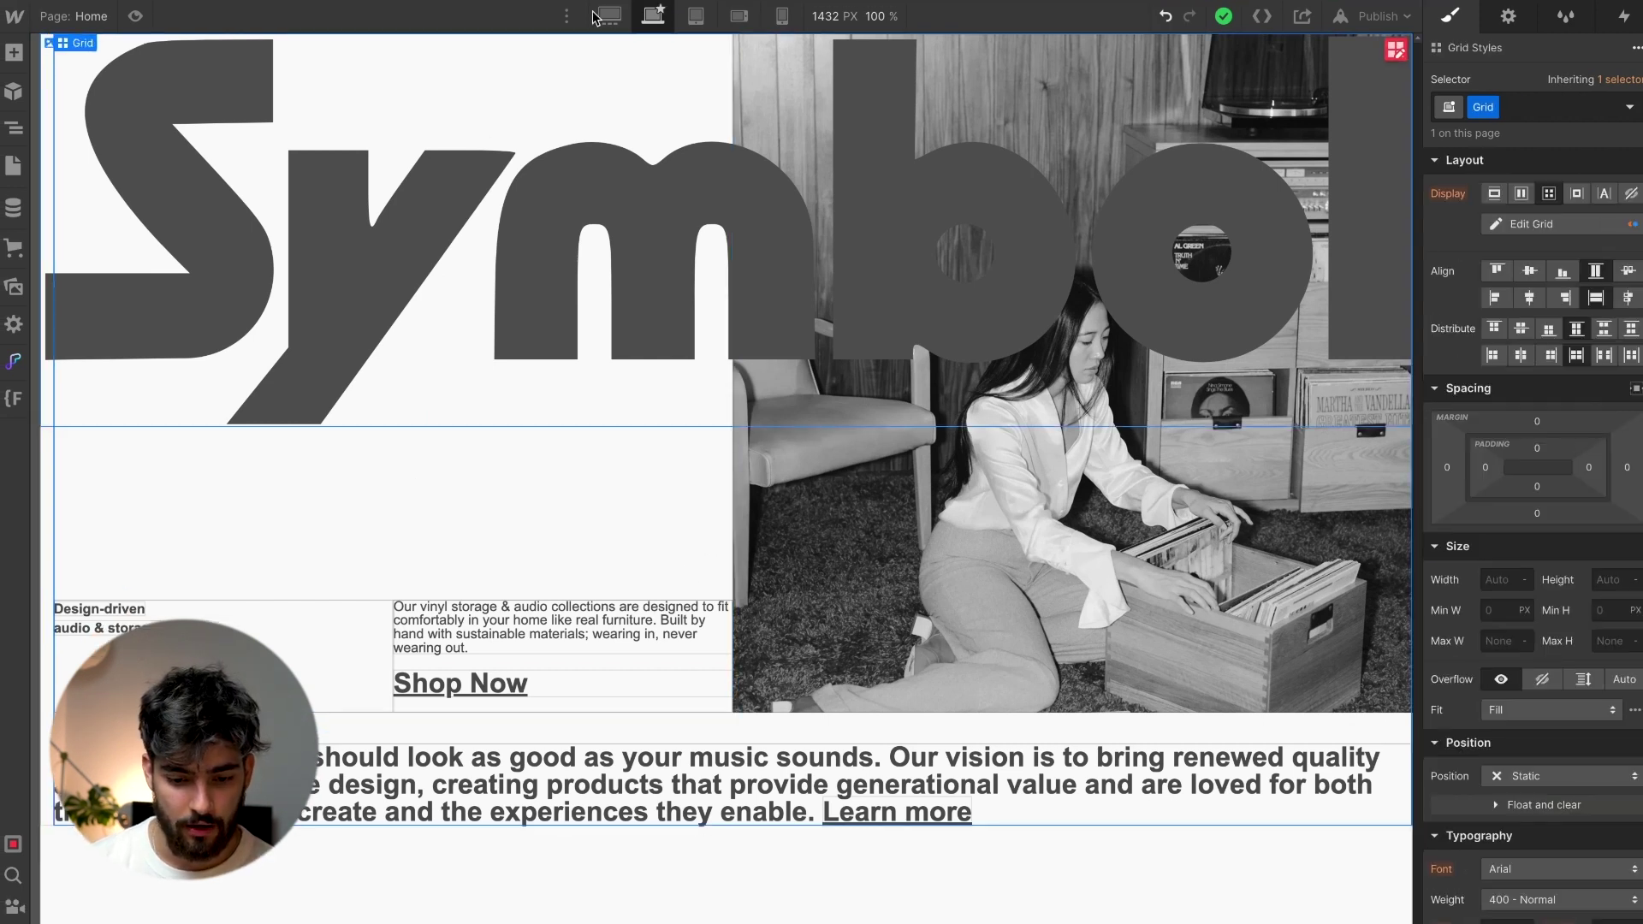
{"action": "left_click", "coordinate": [698, 17]}
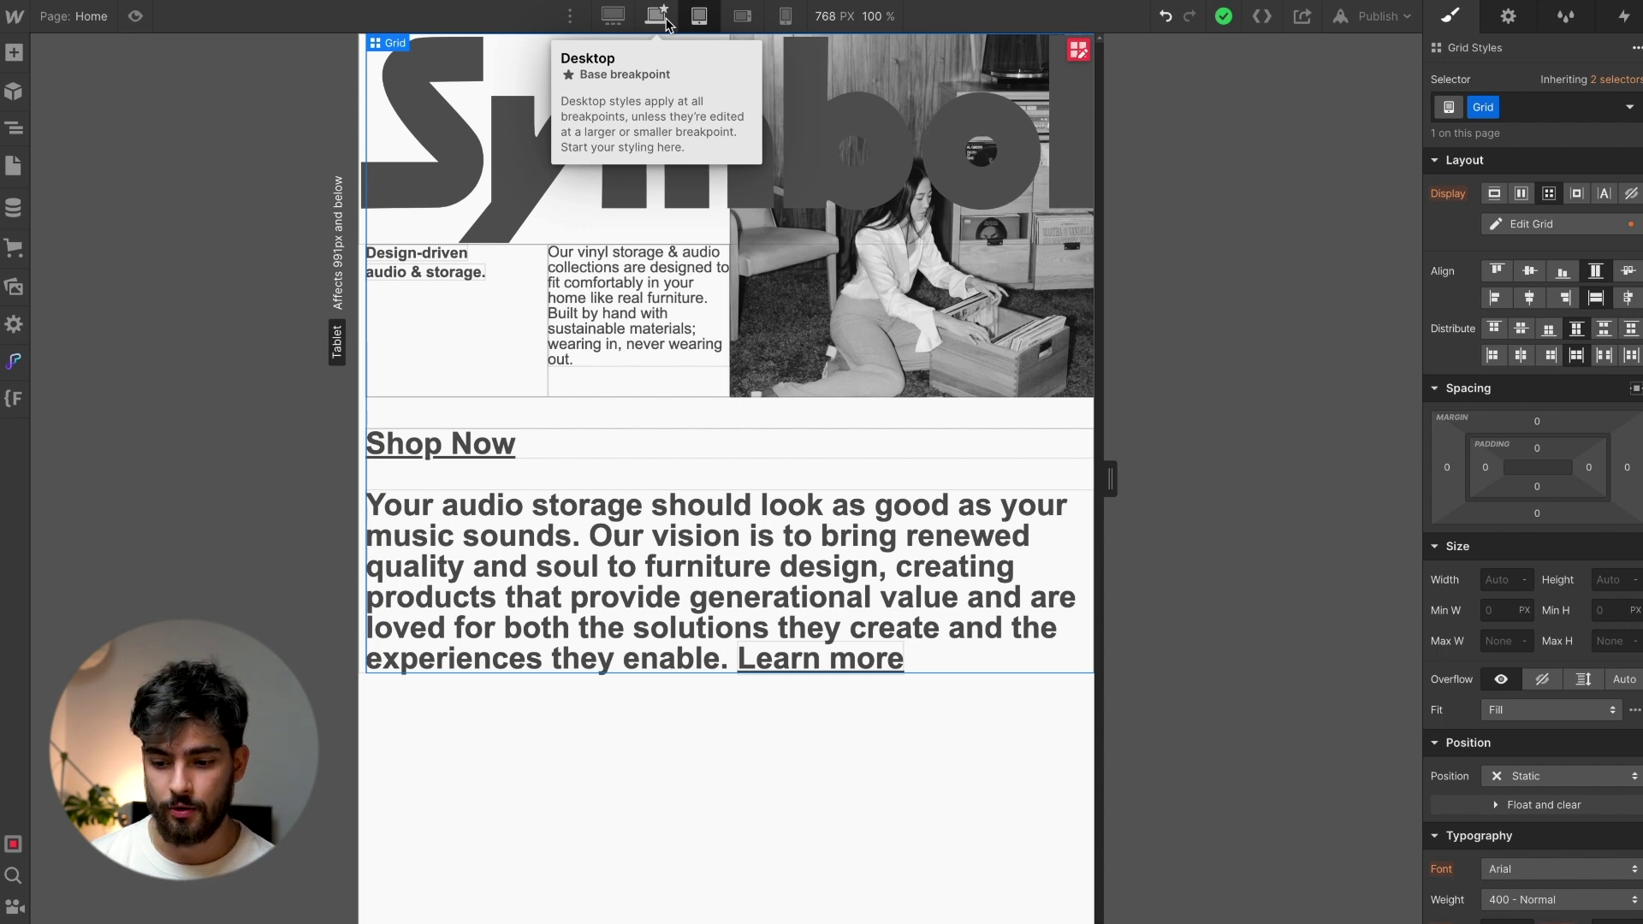
{"action": "left_click", "coordinate": [1530, 224]}
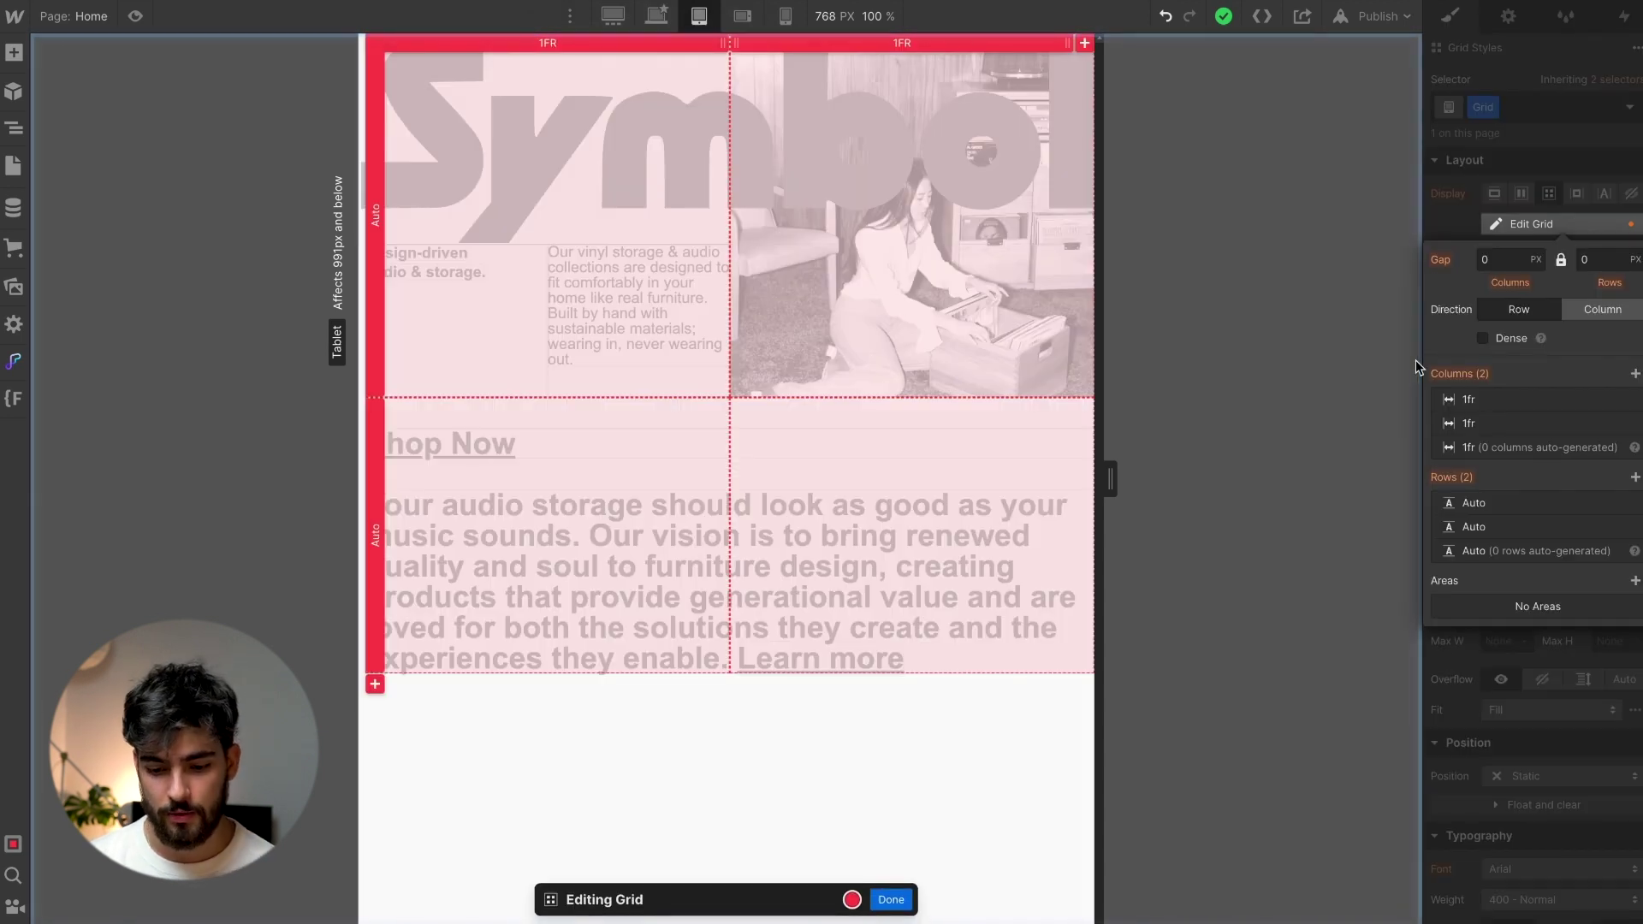
{"action": "left_click", "coordinate": [1632, 400]}
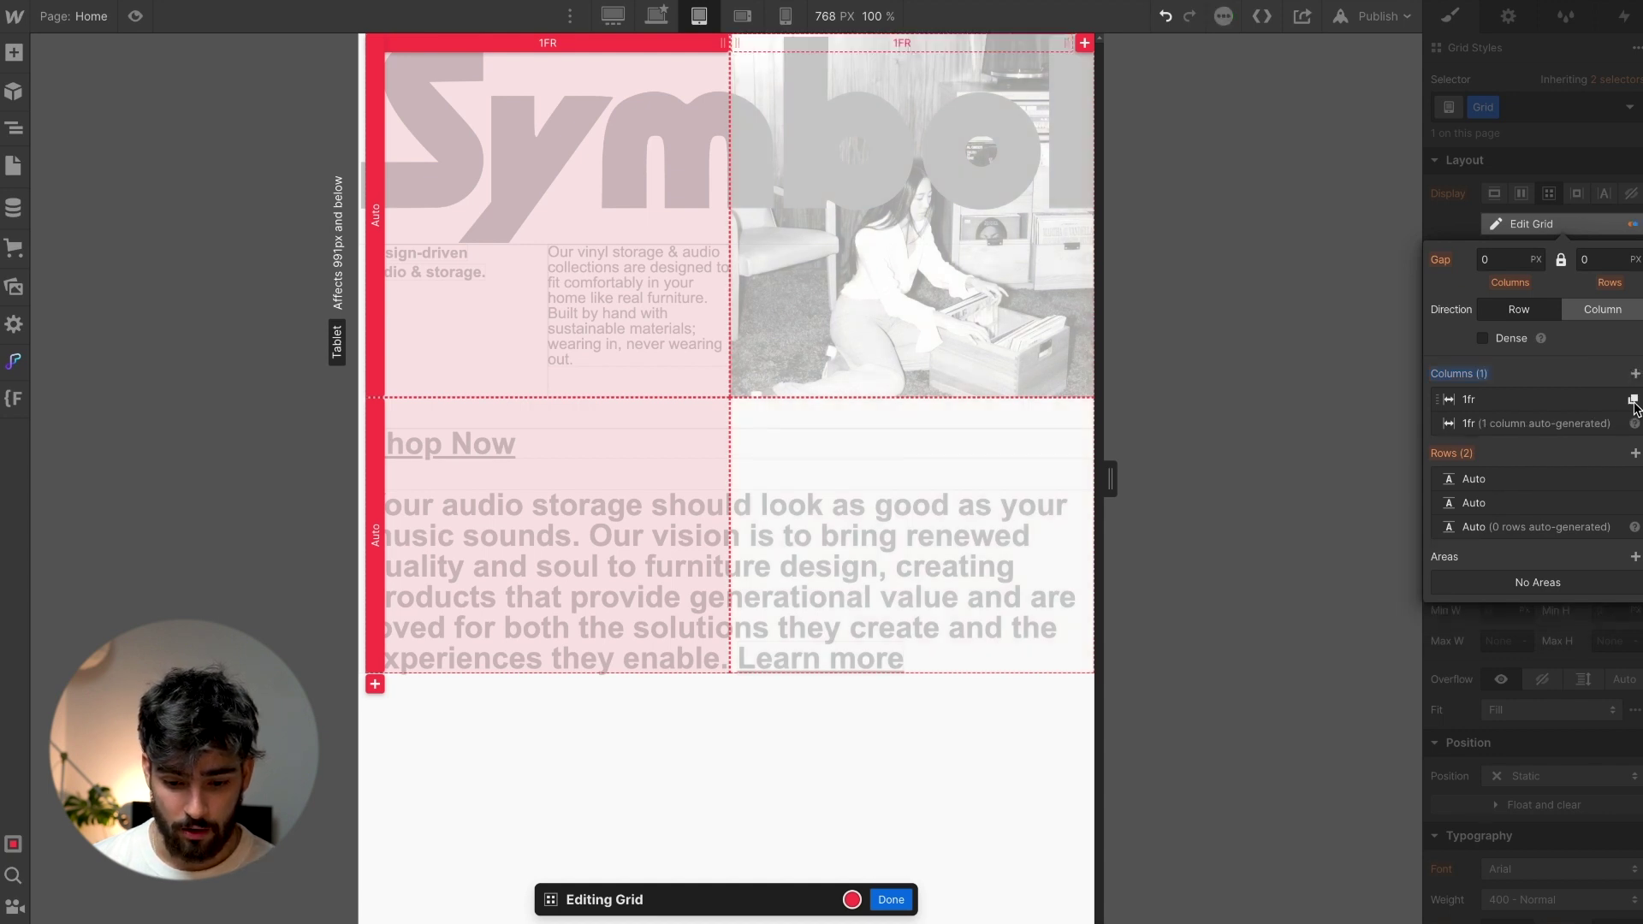
{"action": "left_click", "coordinate": [891, 900]}
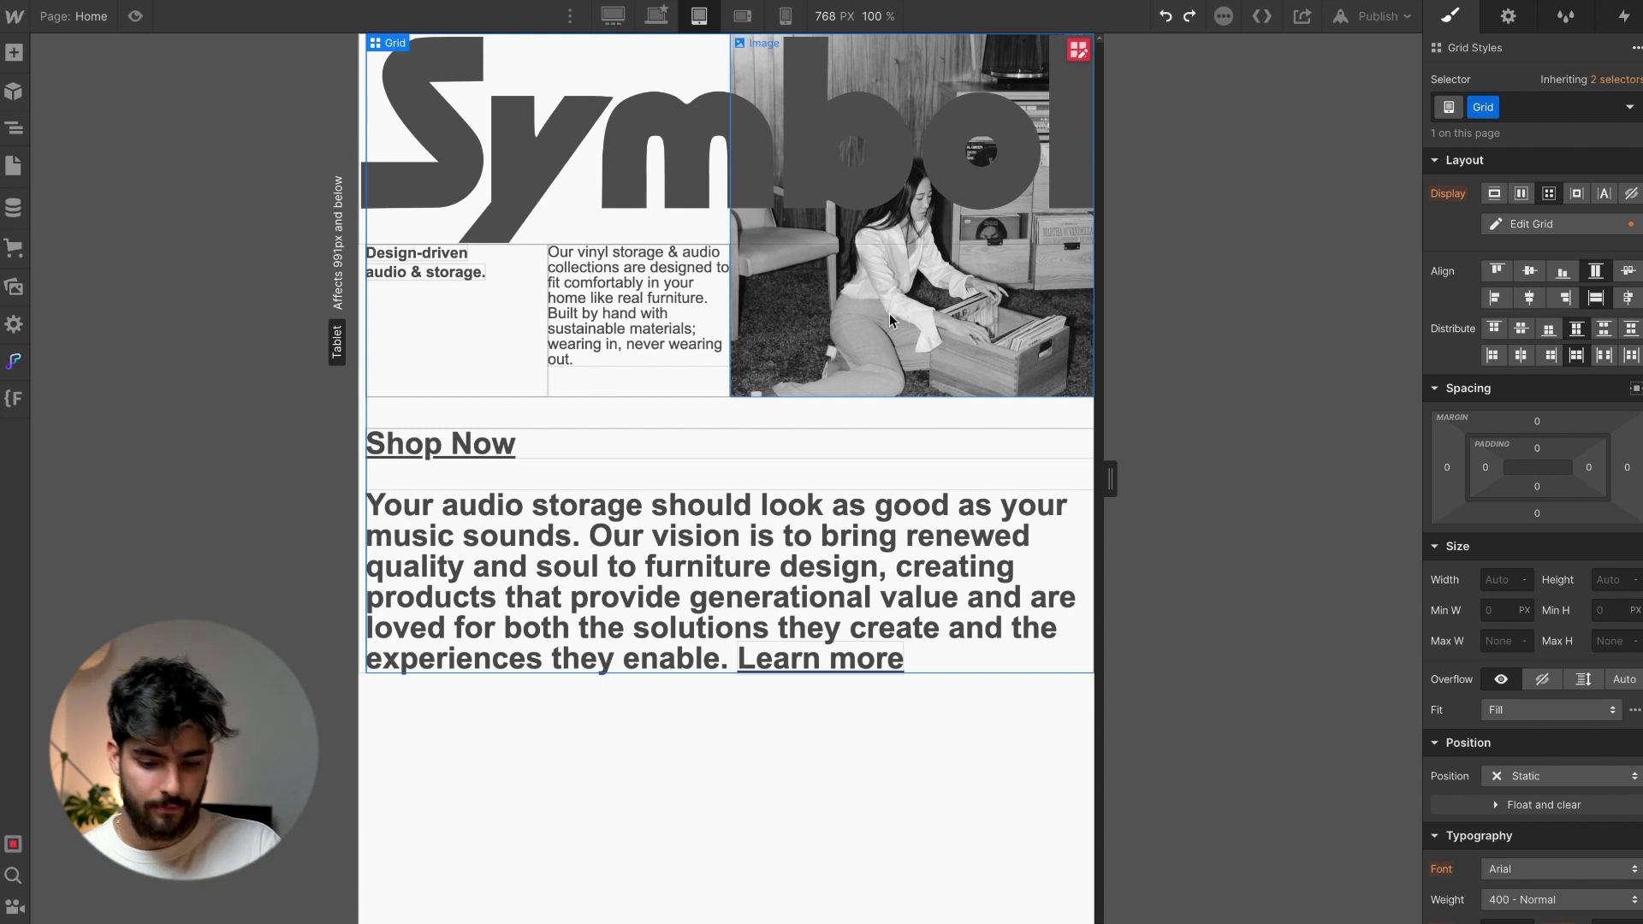
Try to resize the grid span of the right block holding the photo at the tablet breakpoint
{"action": "left_click", "coordinate": [785, 339]}
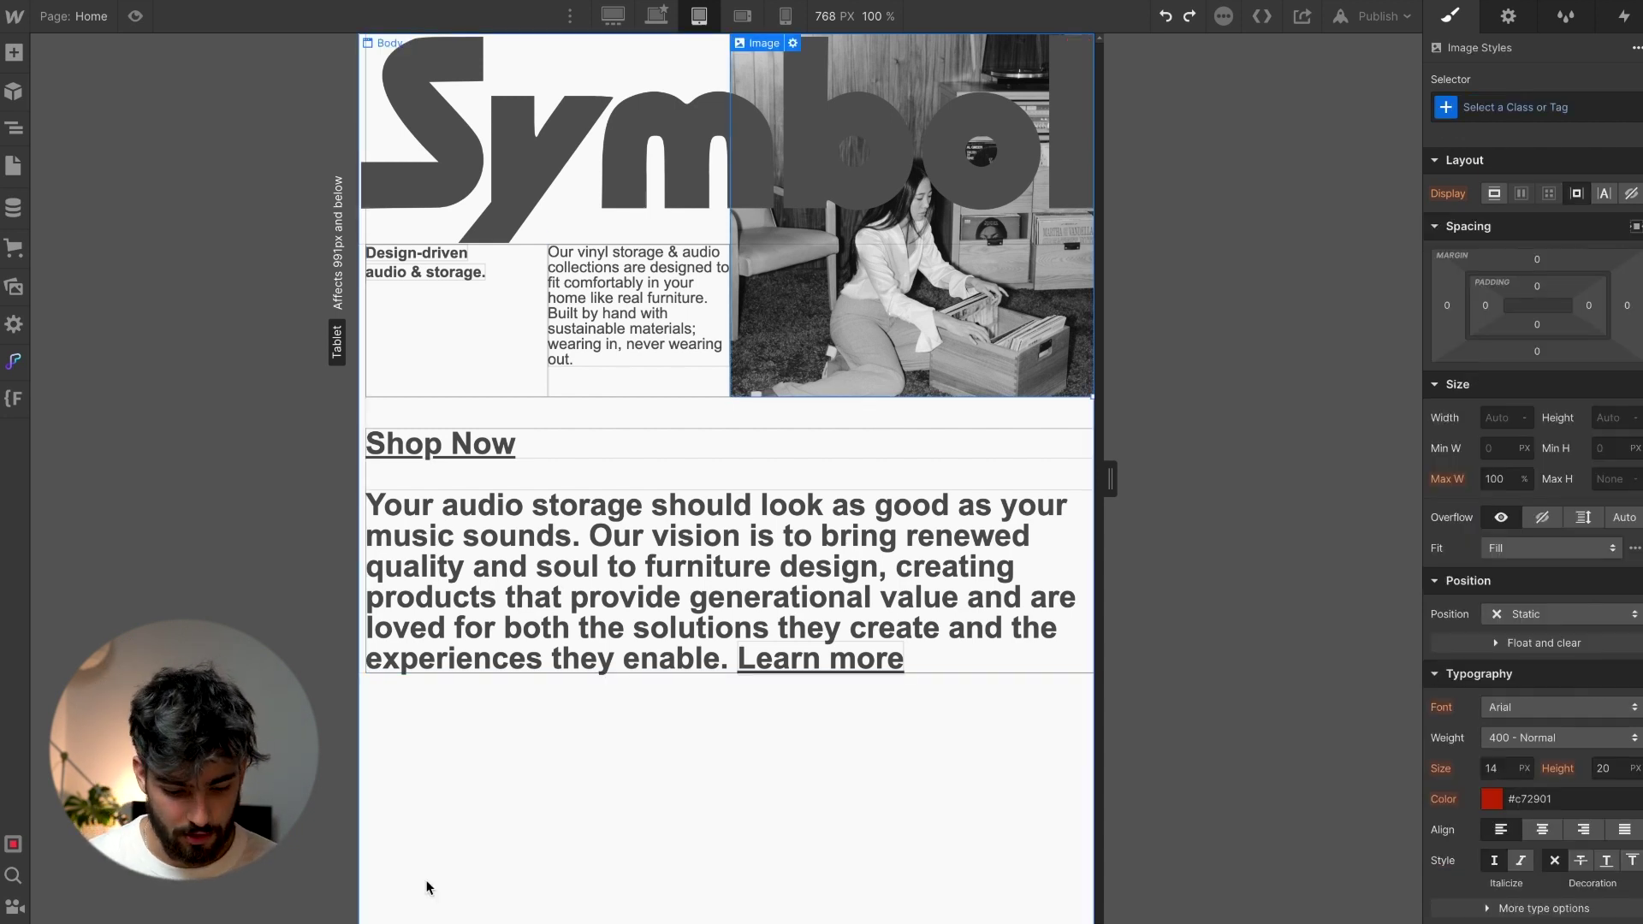
{"action": "left_click", "coordinate": [1091, 395]}
{"action": "left_click_drag", "start_coordinate": [1092, 401], "coordinate": [921, 395]}
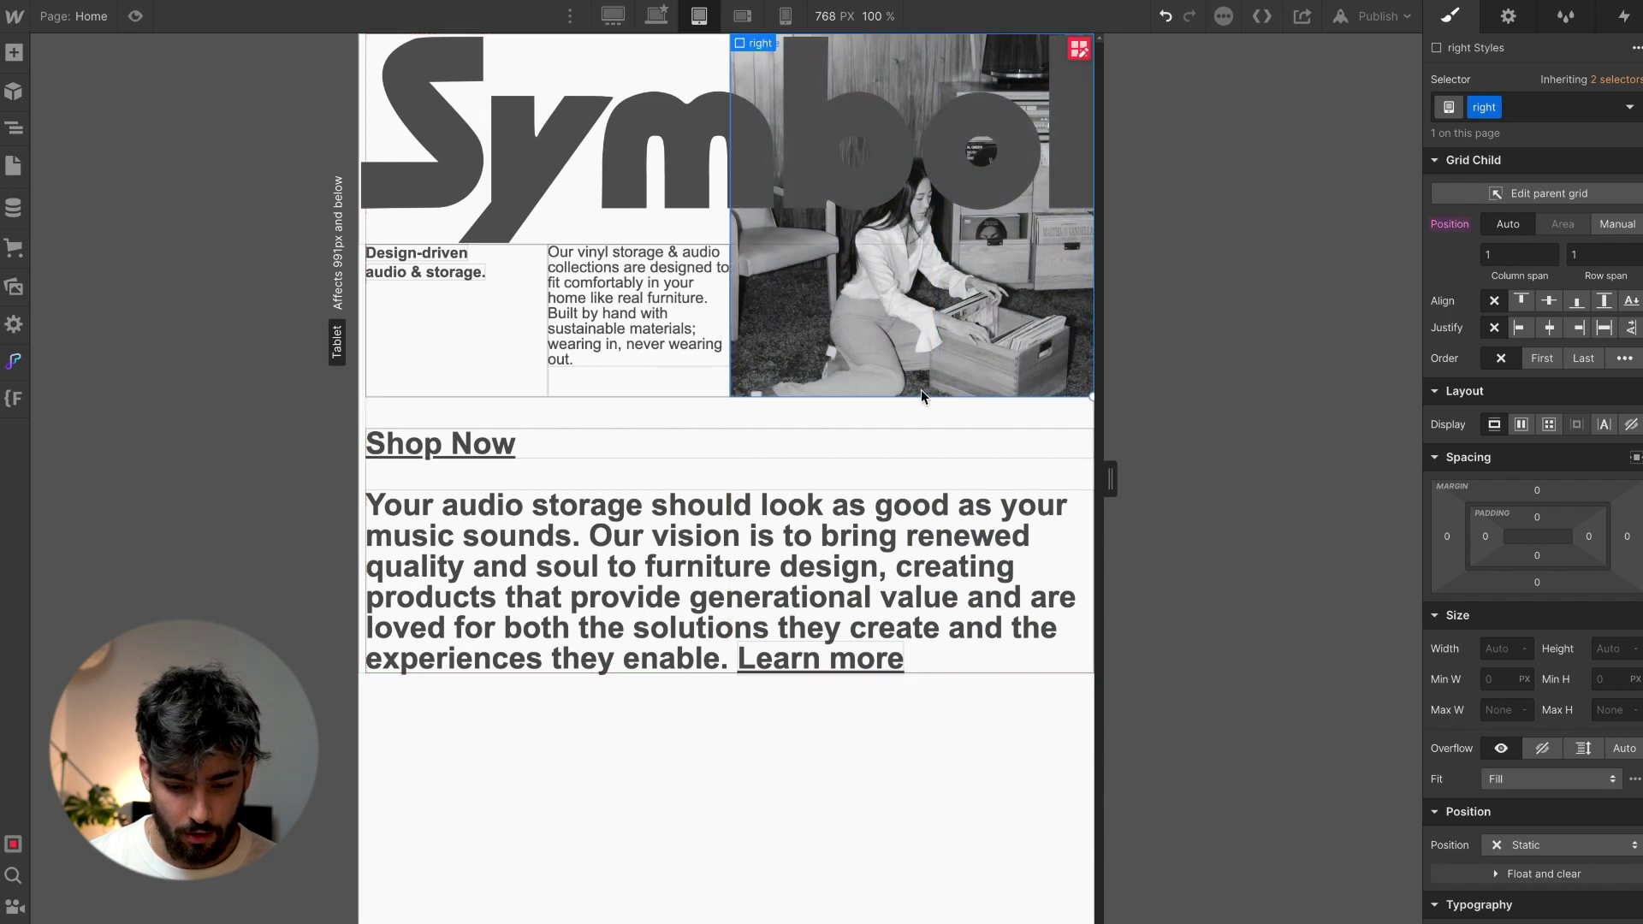
Hide the Symbol logo image on tablet and stretch the left text block across two grid columns
{"action": "left_click", "coordinate": [595, 222]}
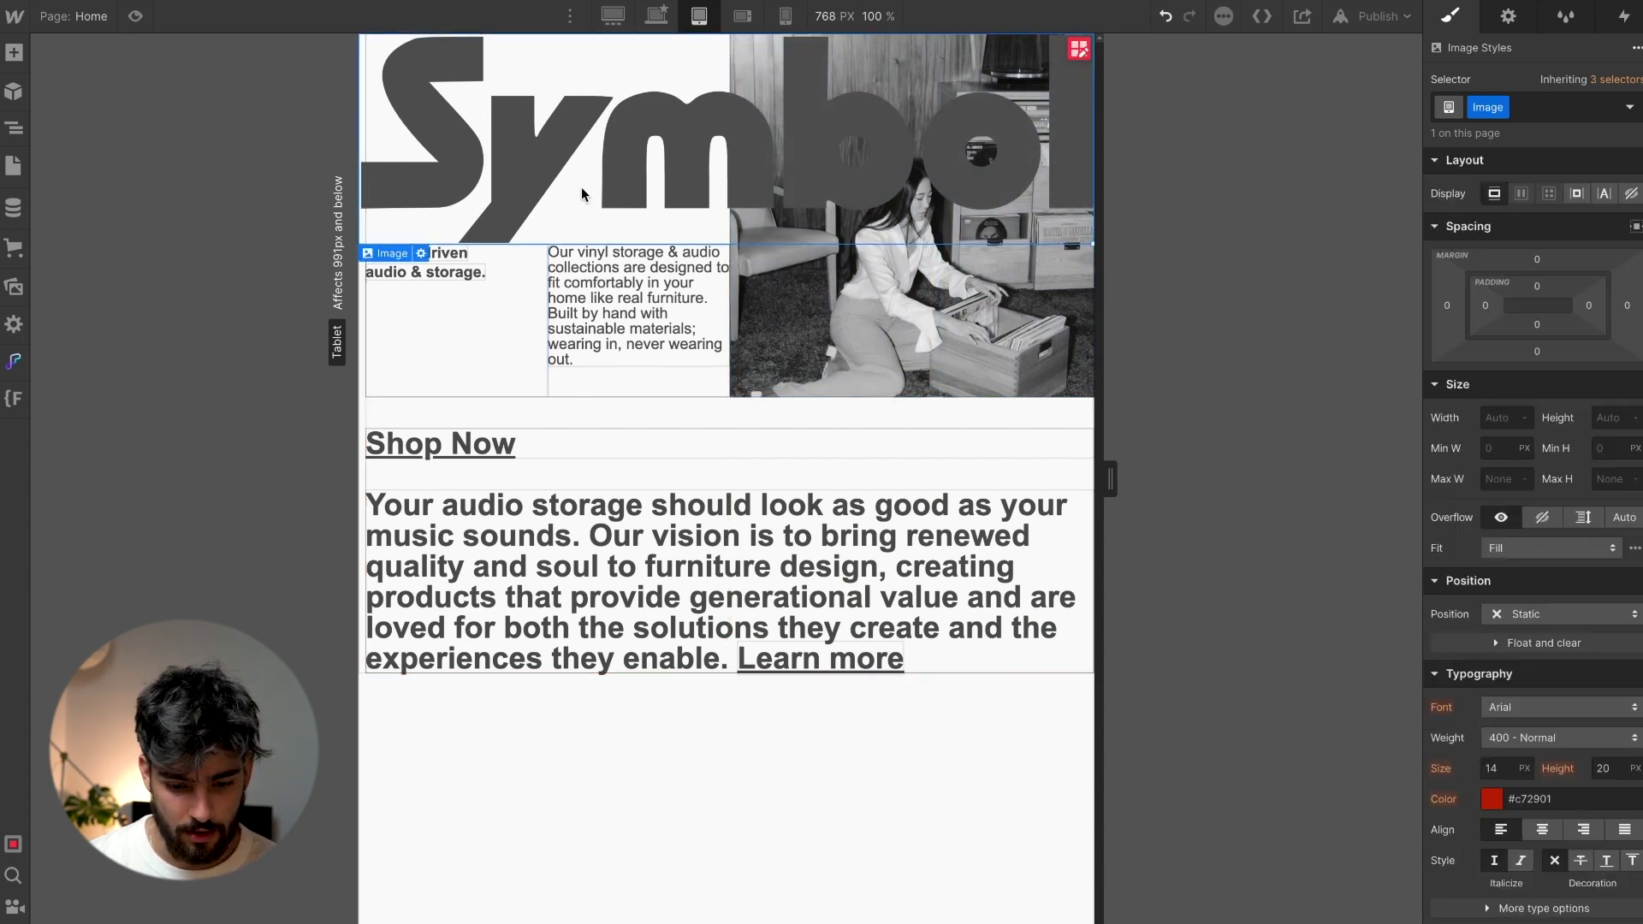
{"action": "left_click", "coordinate": [1630, 195]}
{"action": "left_click", "coordinate": [475, 182]}
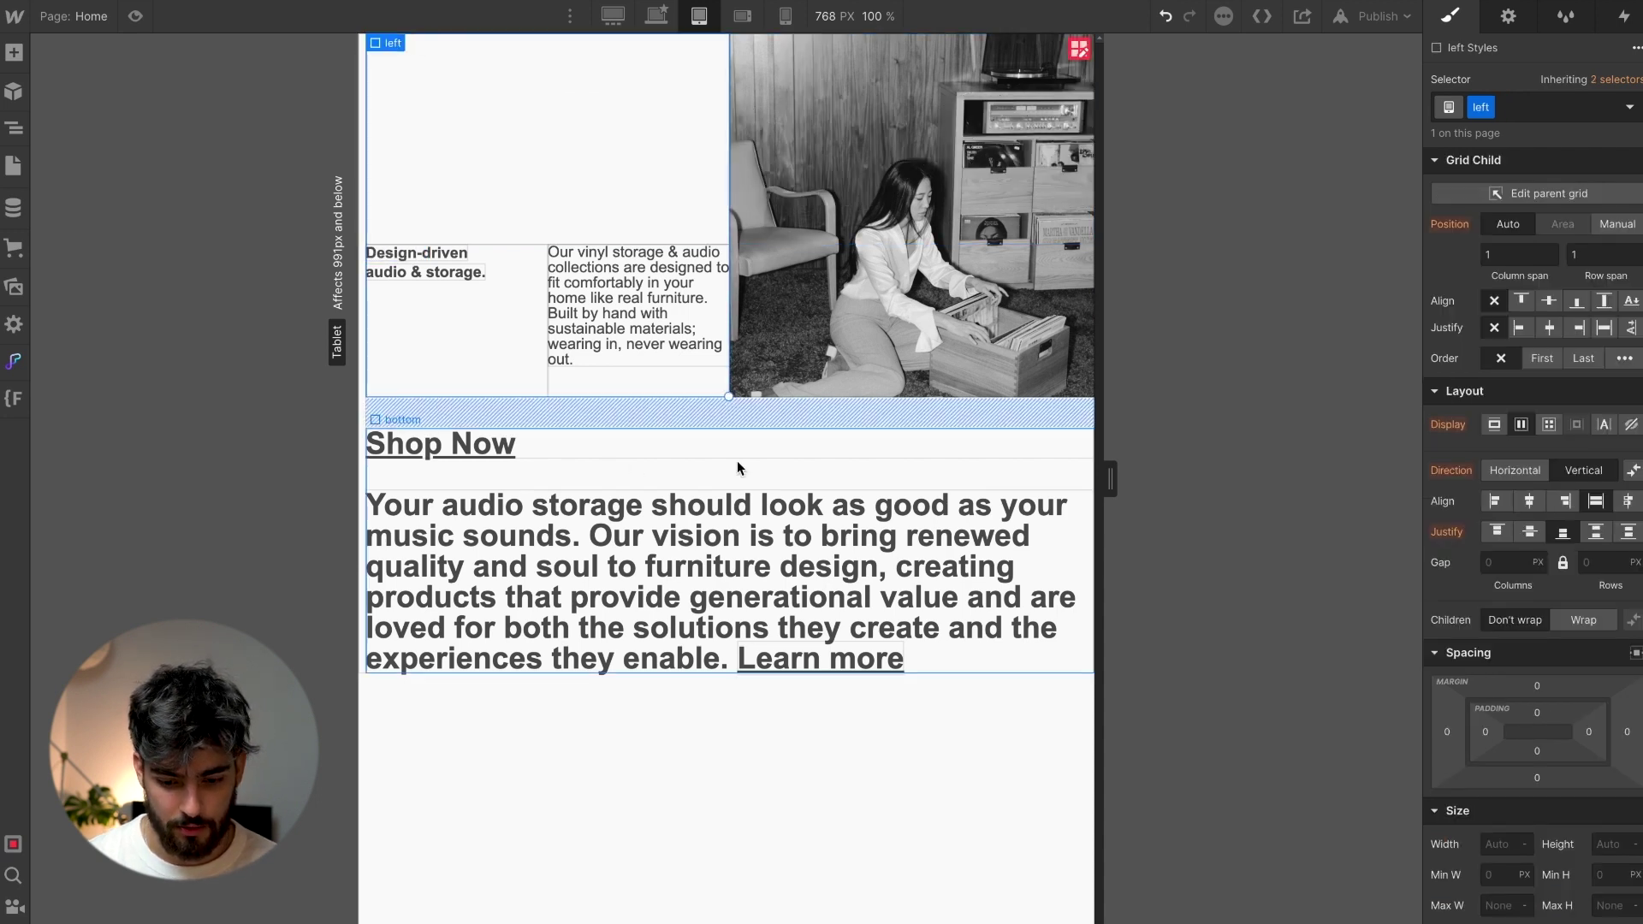
{"action": "left_click_drag", "start_coordinate": [728, 396], "coordinate": [825, 393]}
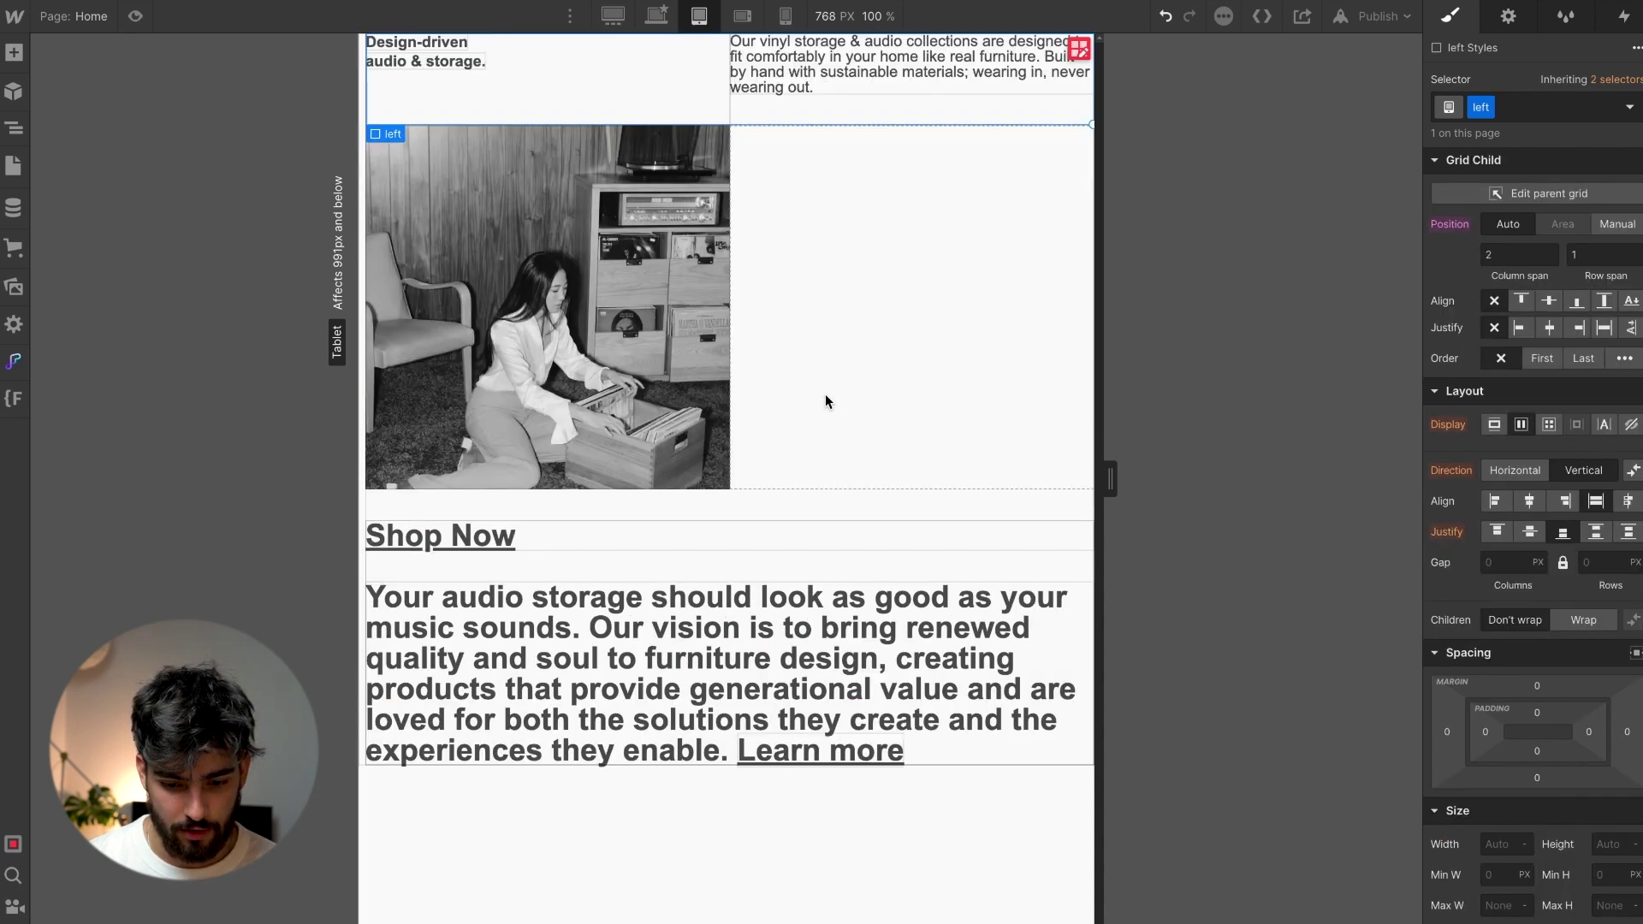
Stretch the right block holding the photo across two grid columns on tablet
{"action": "left_click", "coordinate": [650, 326]}
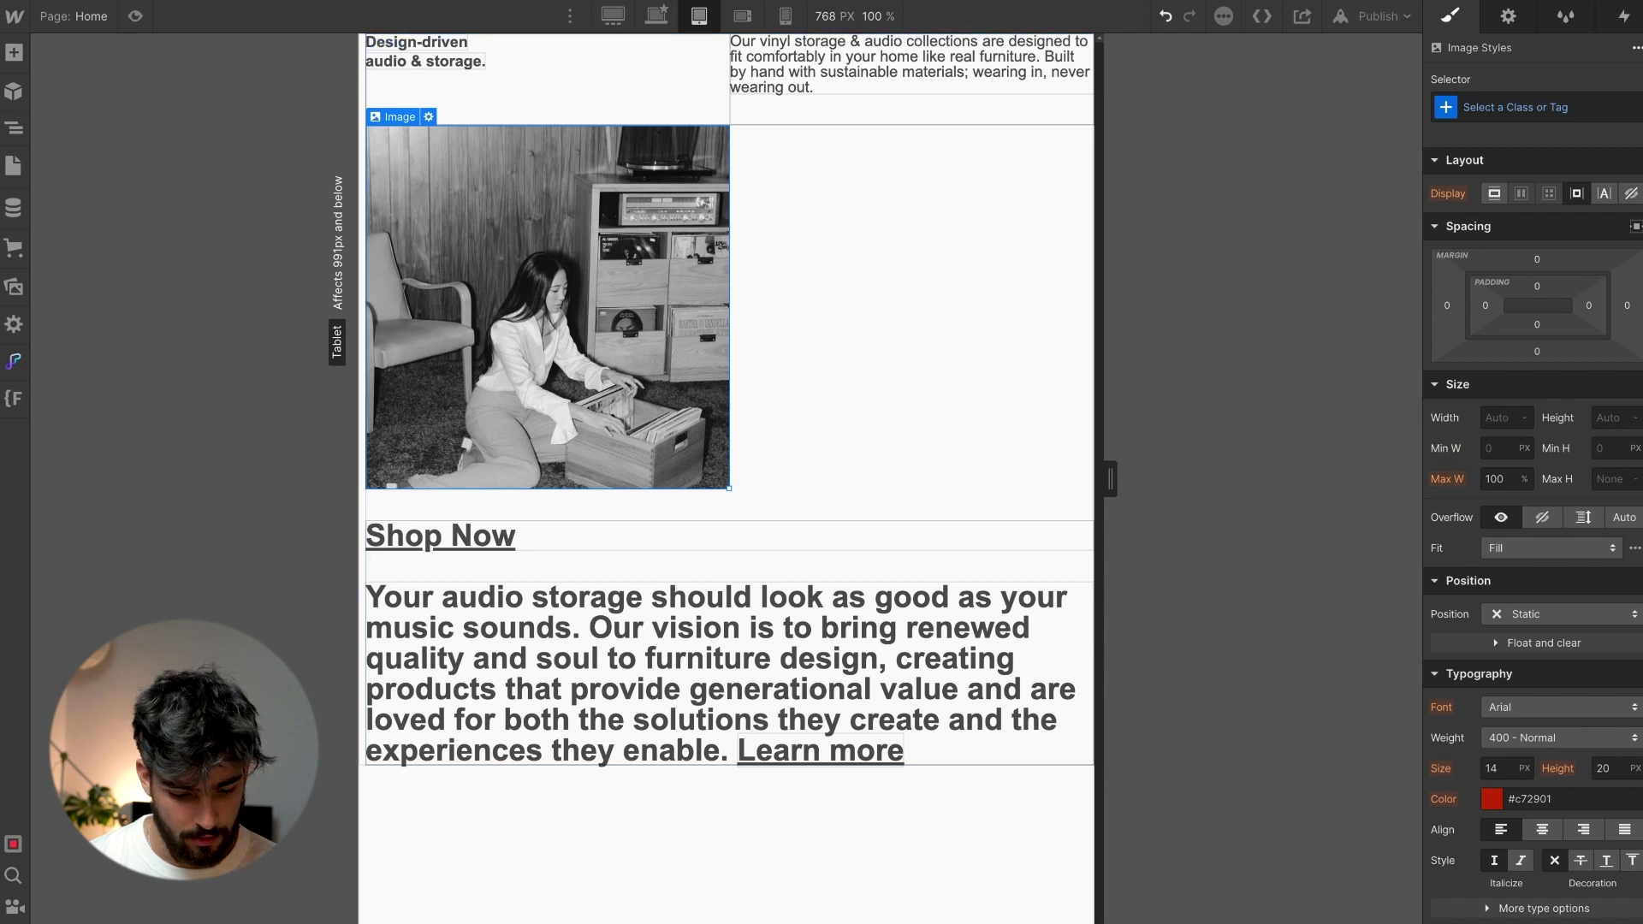
{"action": "left_click", "coordinate": [729, 489]}
{"action": "left_click_drag", "start_coordinate": [729, 487], "coordinate": [1027, 484]}
Move the full-width photo block above the left text block in the tablet grid and check the layout at the desktop breakpoint
{"action": "left_click", "coordinate": [24, 130]}
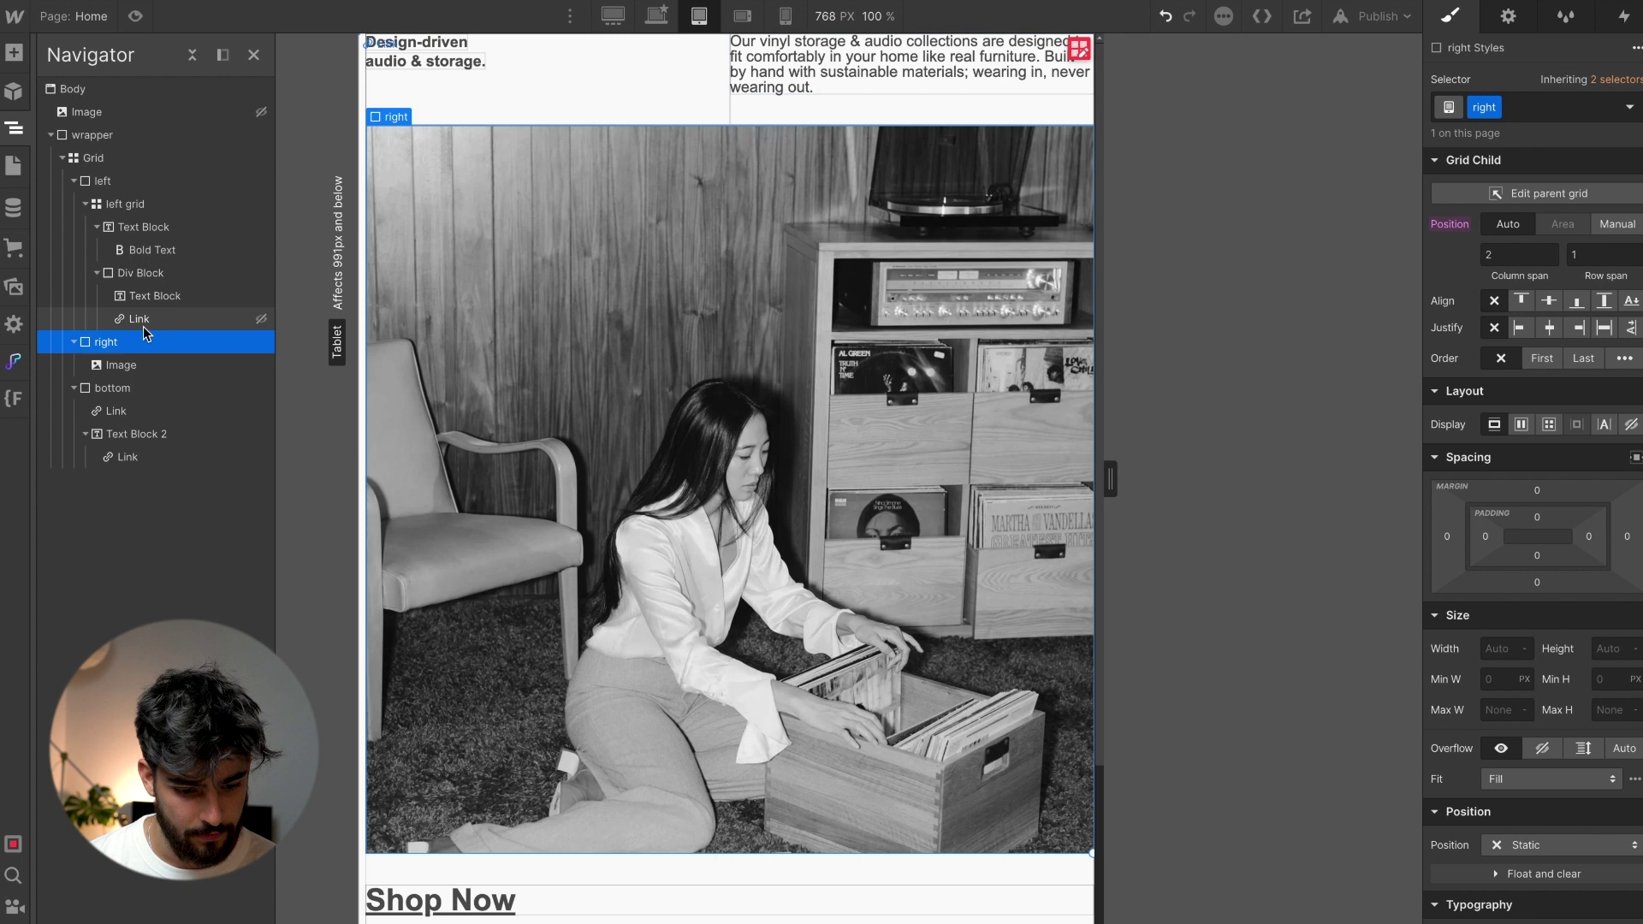
{"action": "left_click", "coordinate": [73, 180]}
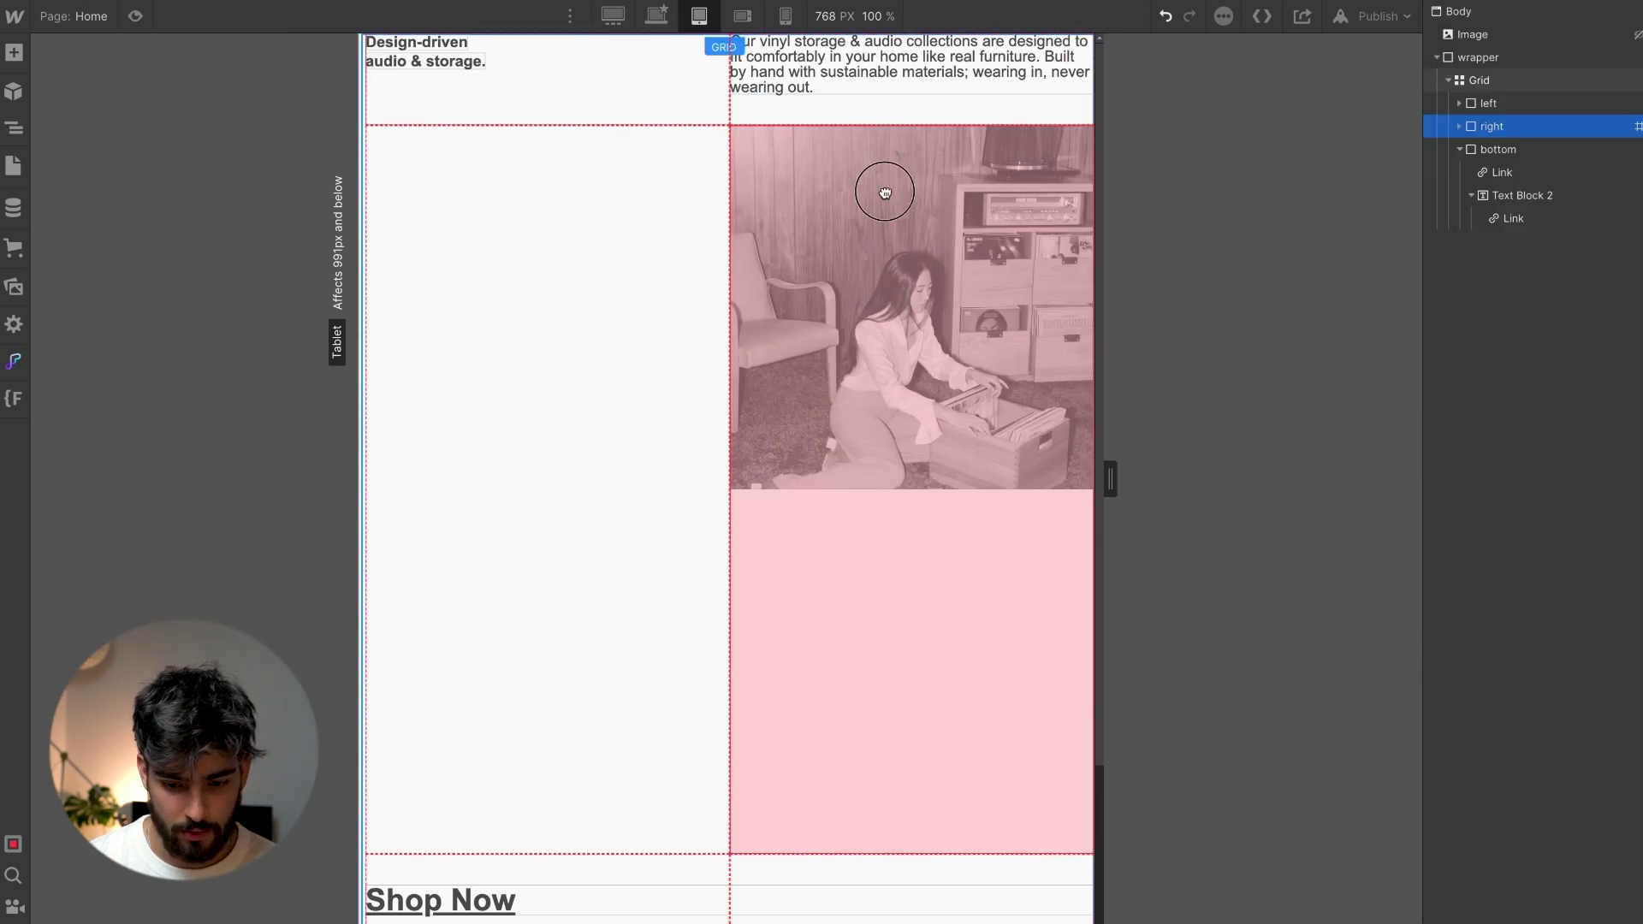
{"action": "left_click_drag", "start_coordinate": [884, 192], "coordinate": [707, 90]}
{"action": "scroll", "coordinate": [592, 568], "scroll_direction": "down", "scroll_amount": 3}
{"action": "left_click", "coordinate": [614, 624]}
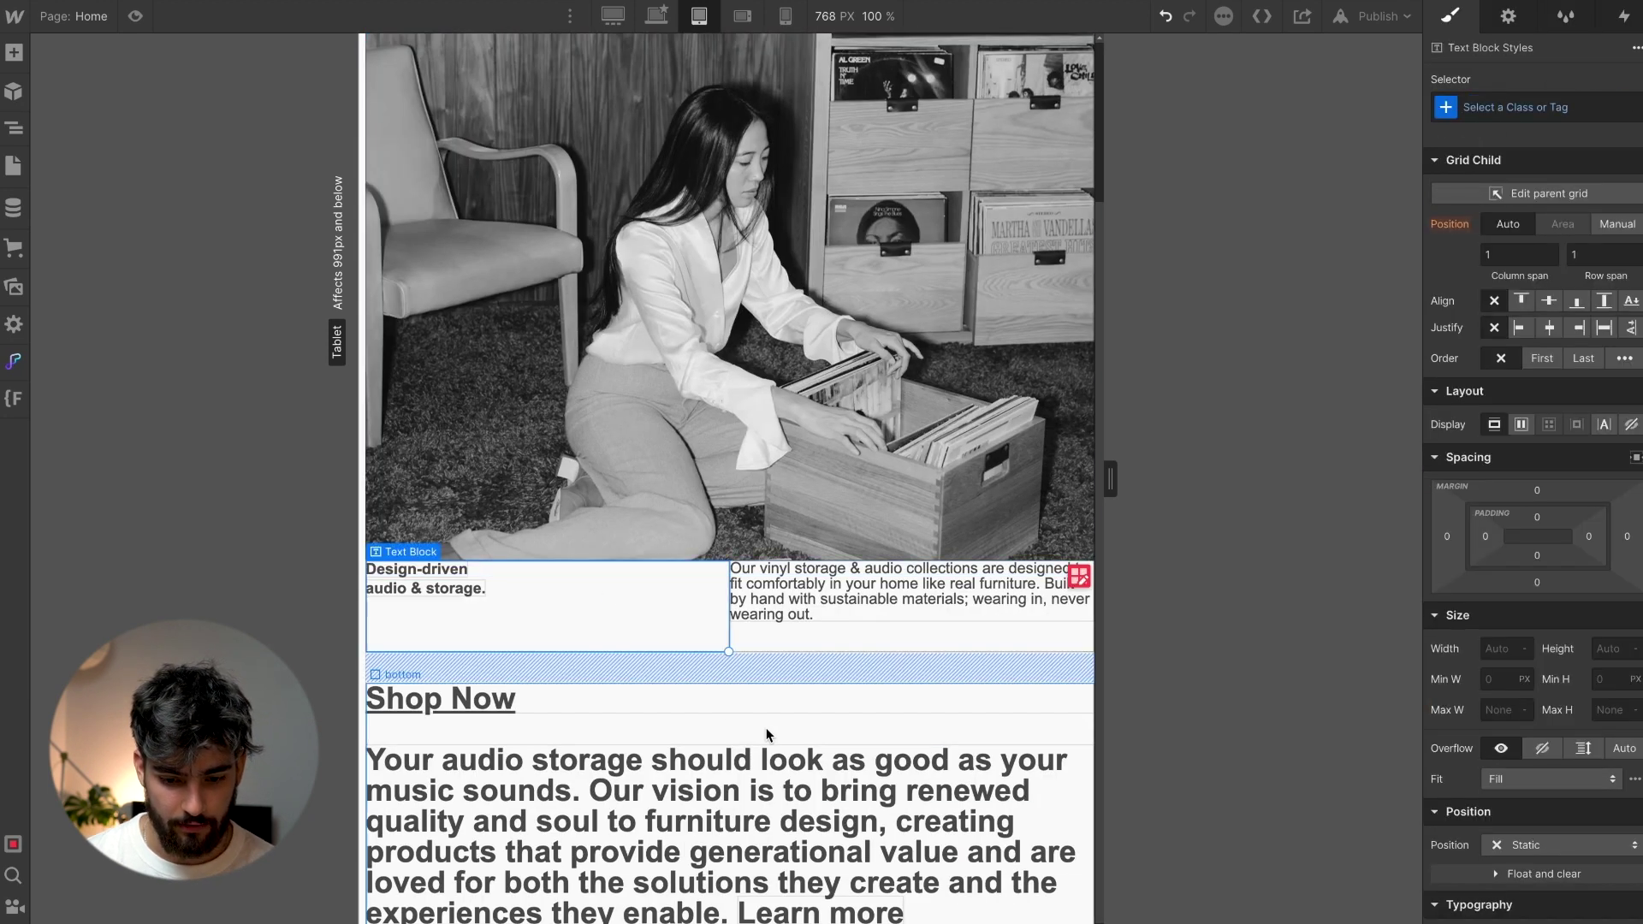
{"action": "left_click", "coordinate": [653, 15]}
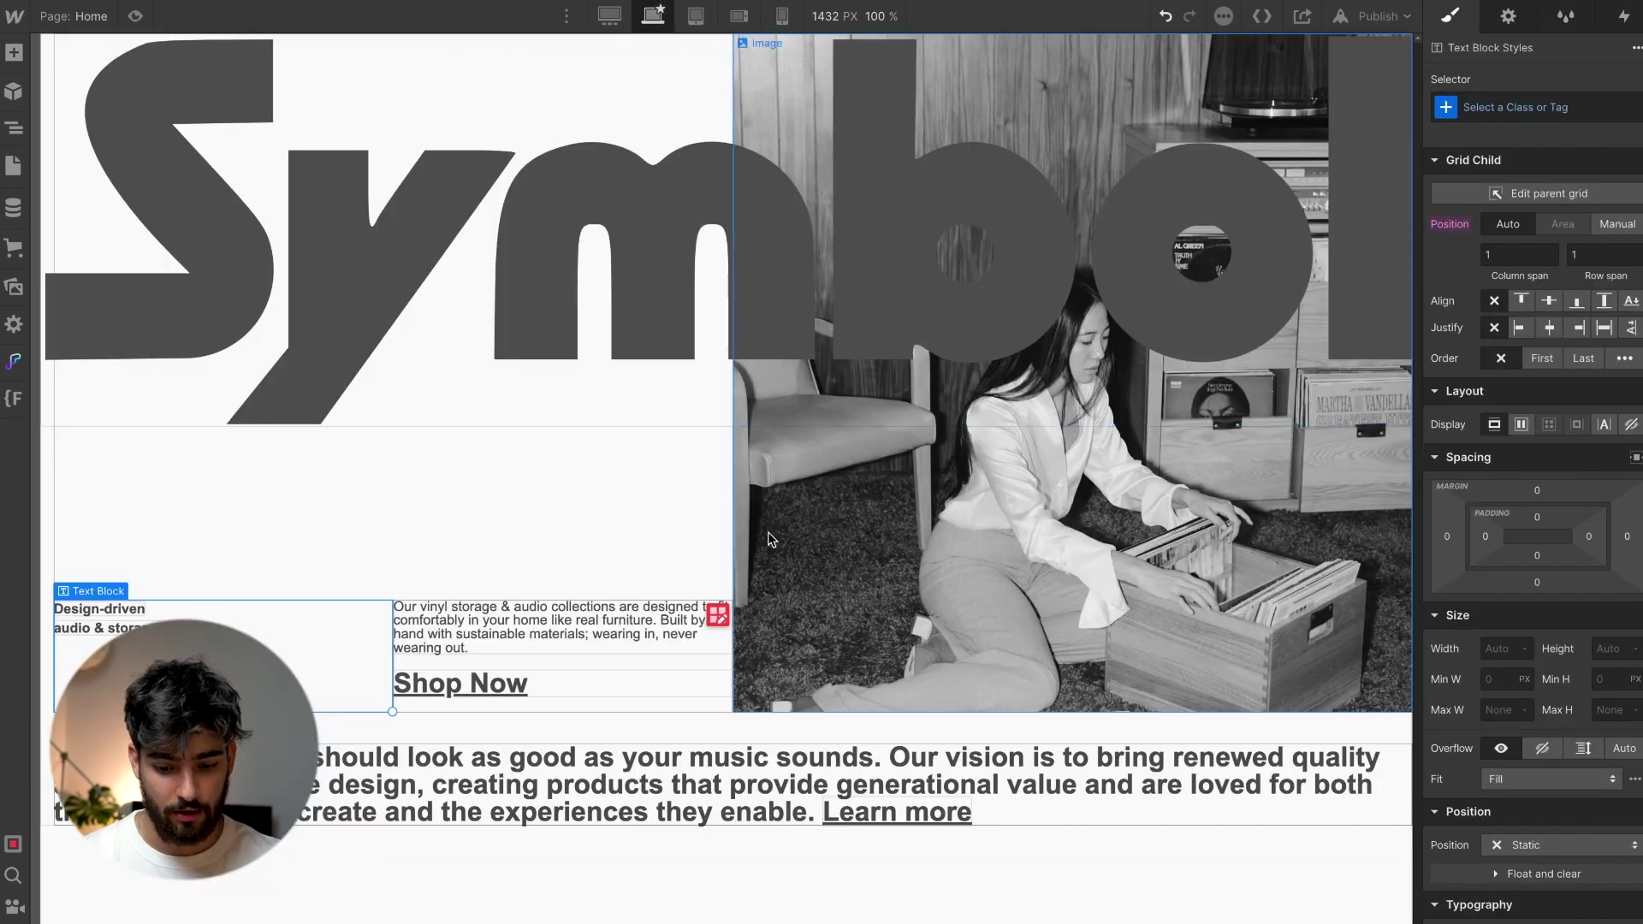
{"action": "left_click", "coordinate": [699, 25]}
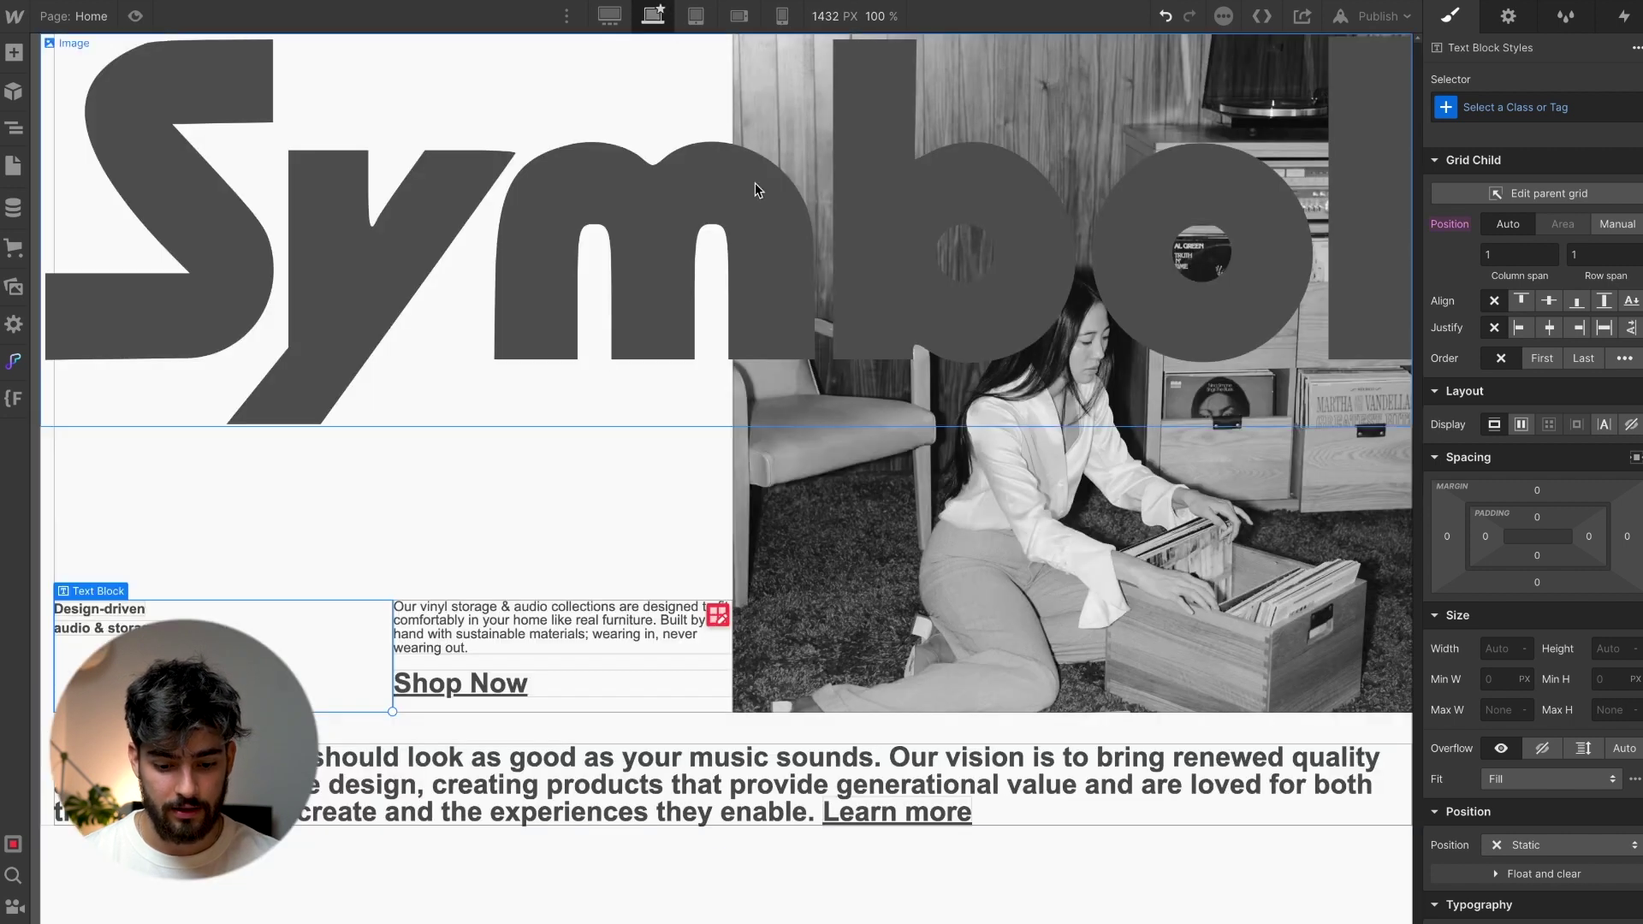
Show the Symbol logo image again on tablet by resetting its display setting at that breakpoint
{"action": "left_click", "coordinate": [696, 15]}
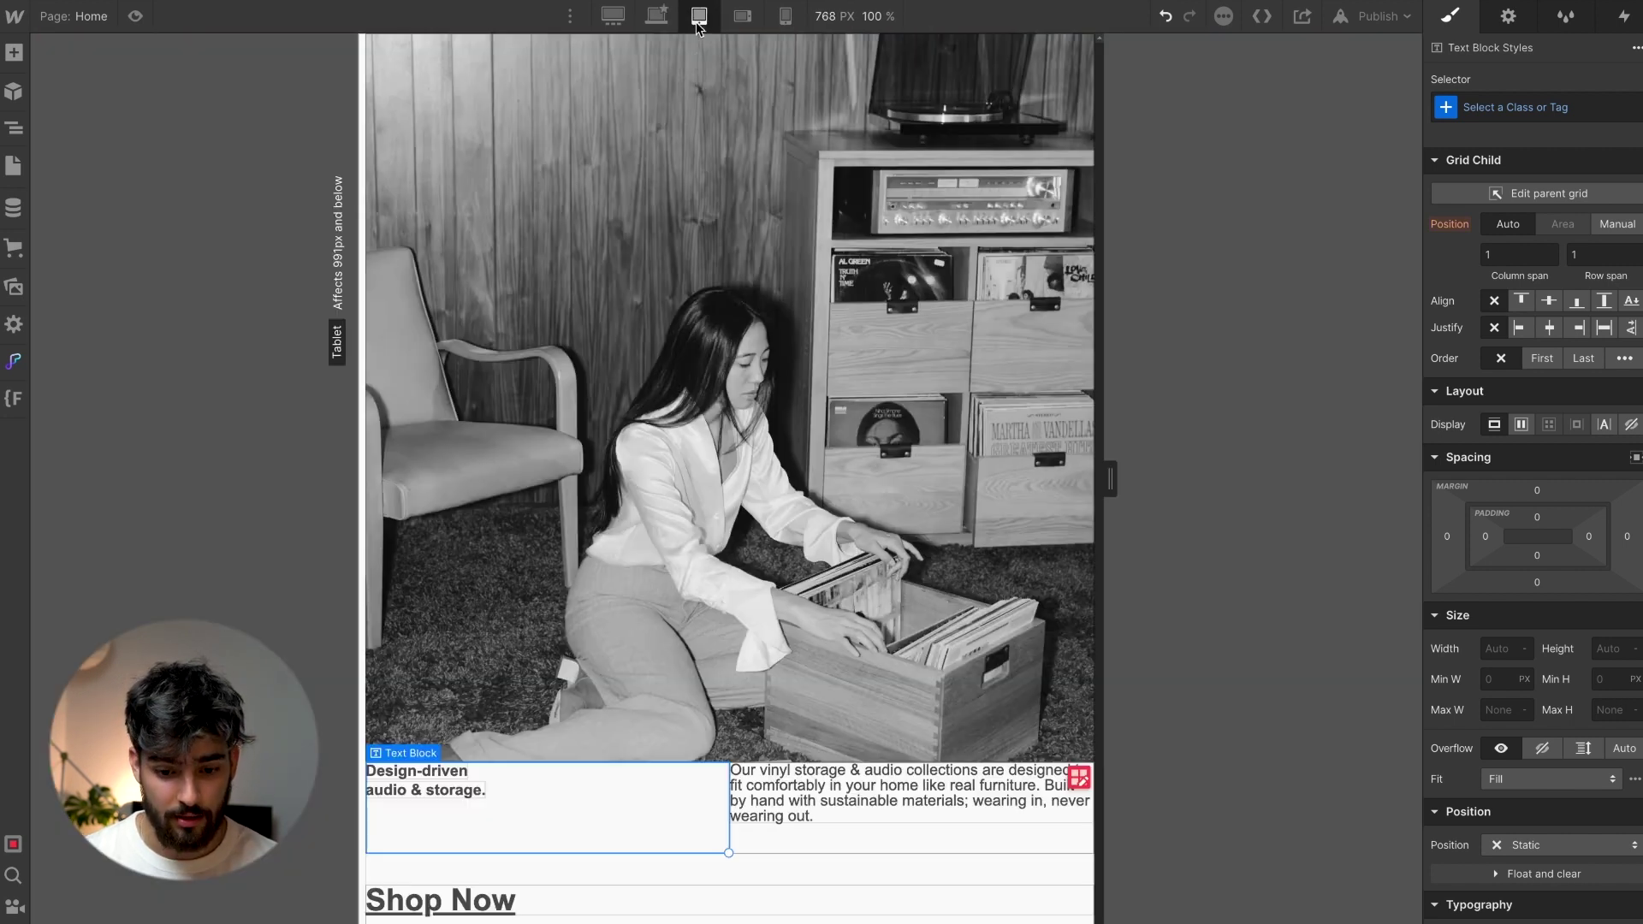
{"action": "scroll", "coordinate": [734, 547], "scroll_direction": "down", "scroll_amount": 2}
{"action": "scroll", "coordinate": [733, 547], "scroll_direction": "up", "scroll_amount": 1}
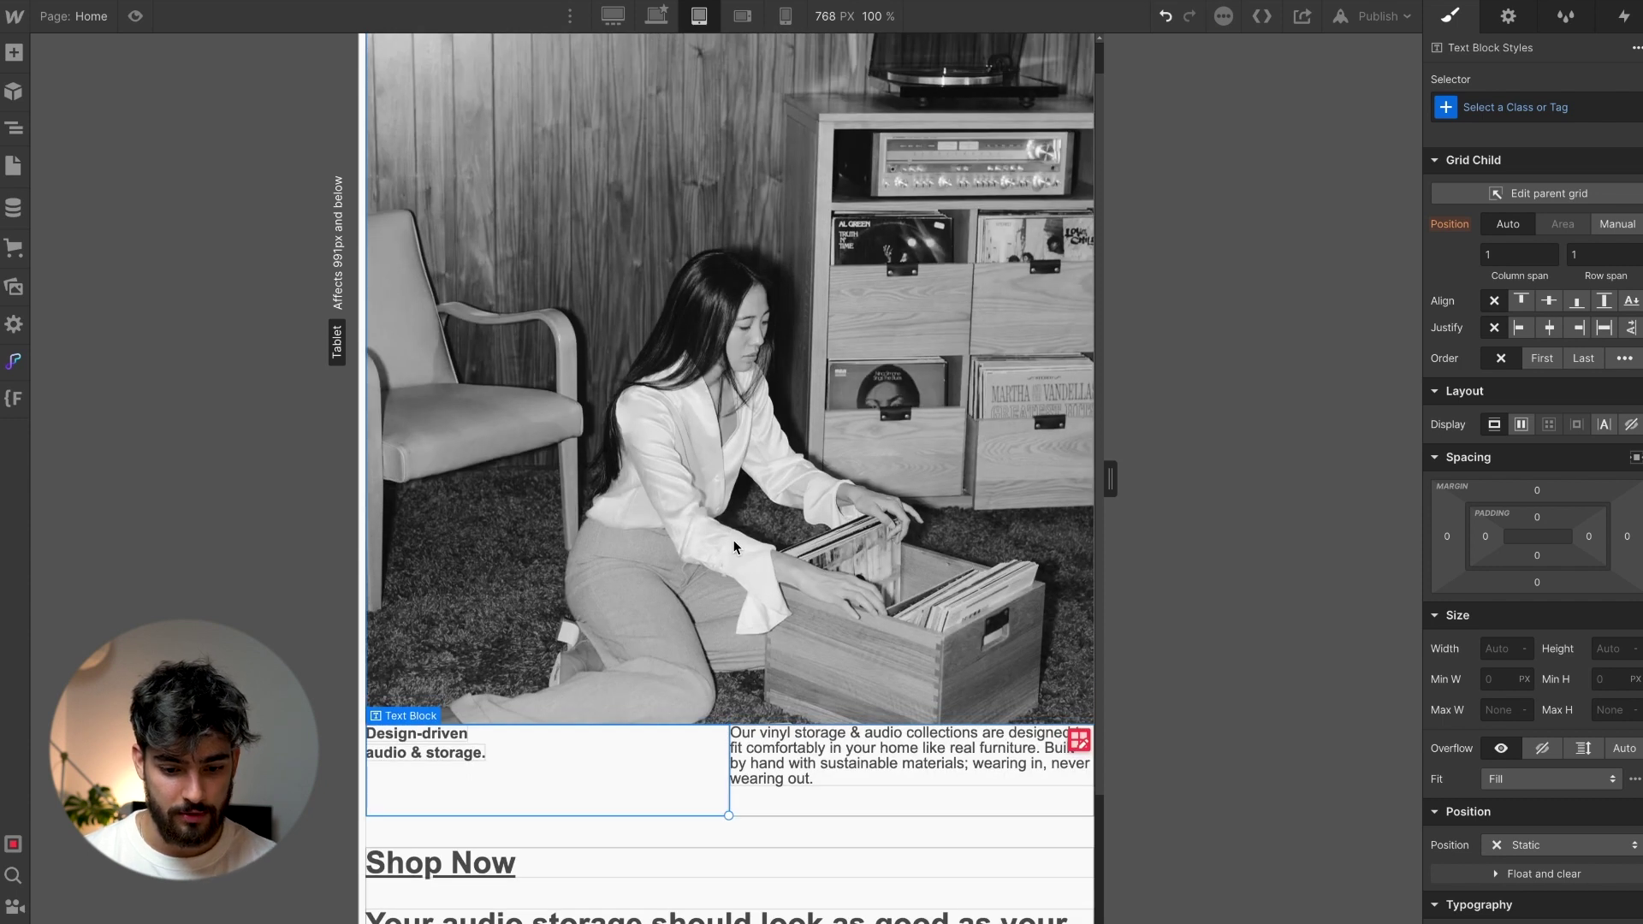
{"action": "left_click", "coordinate": [10, 128]}
{"action": "left_click", "coordinate": [145, 109]}
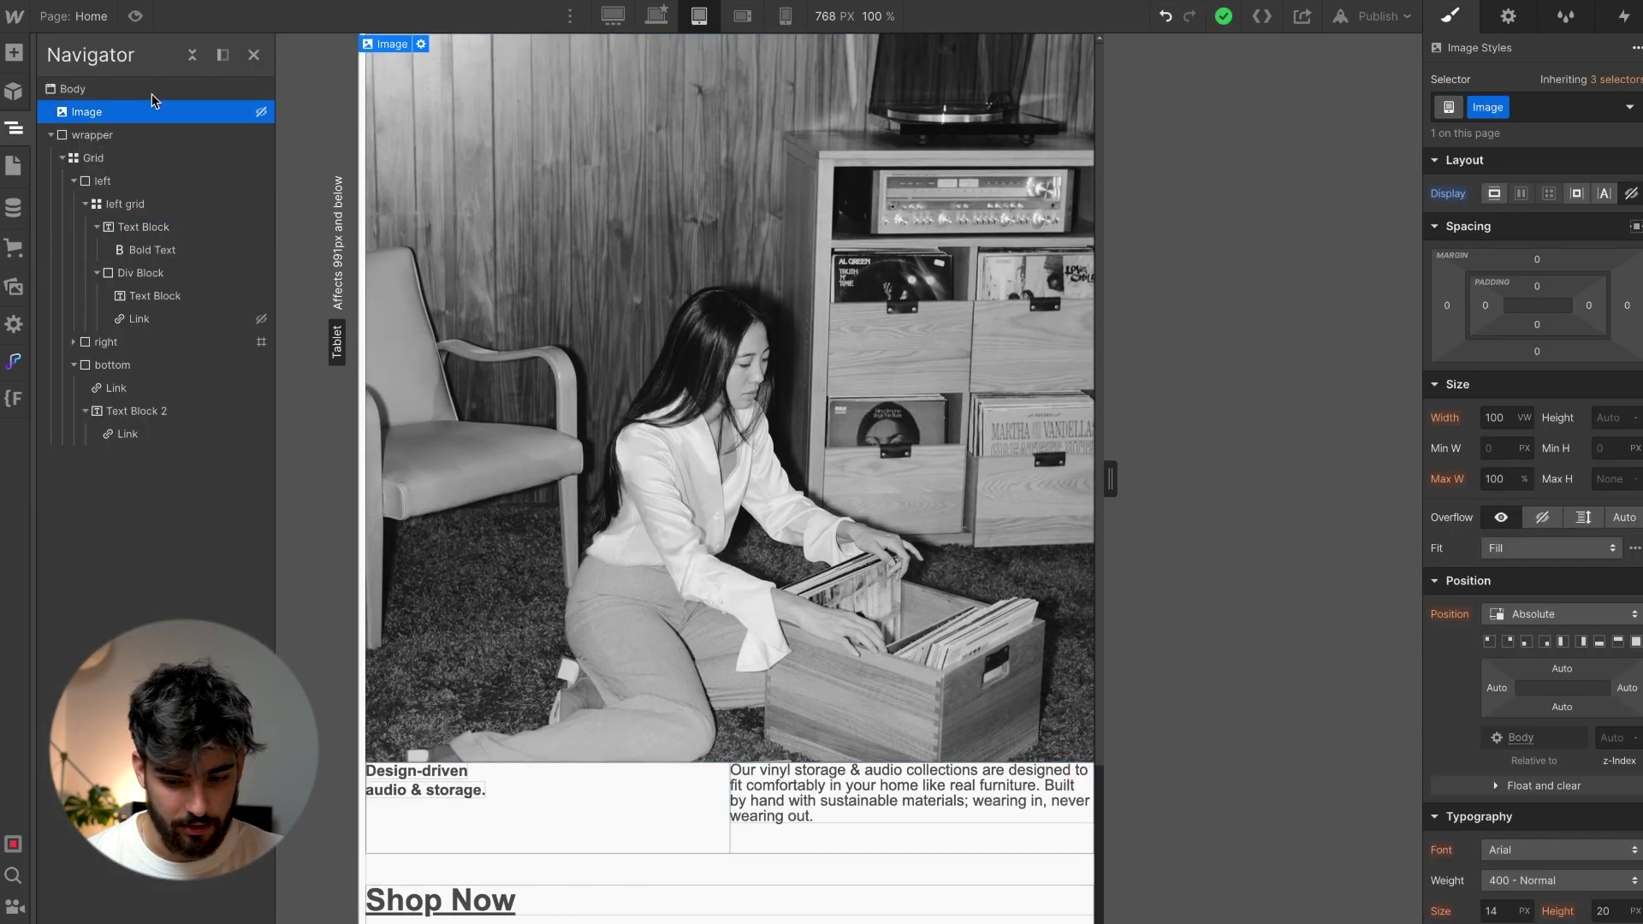
{"action": "left_click", "coordinate": [1429, 200], "text": "alt"}
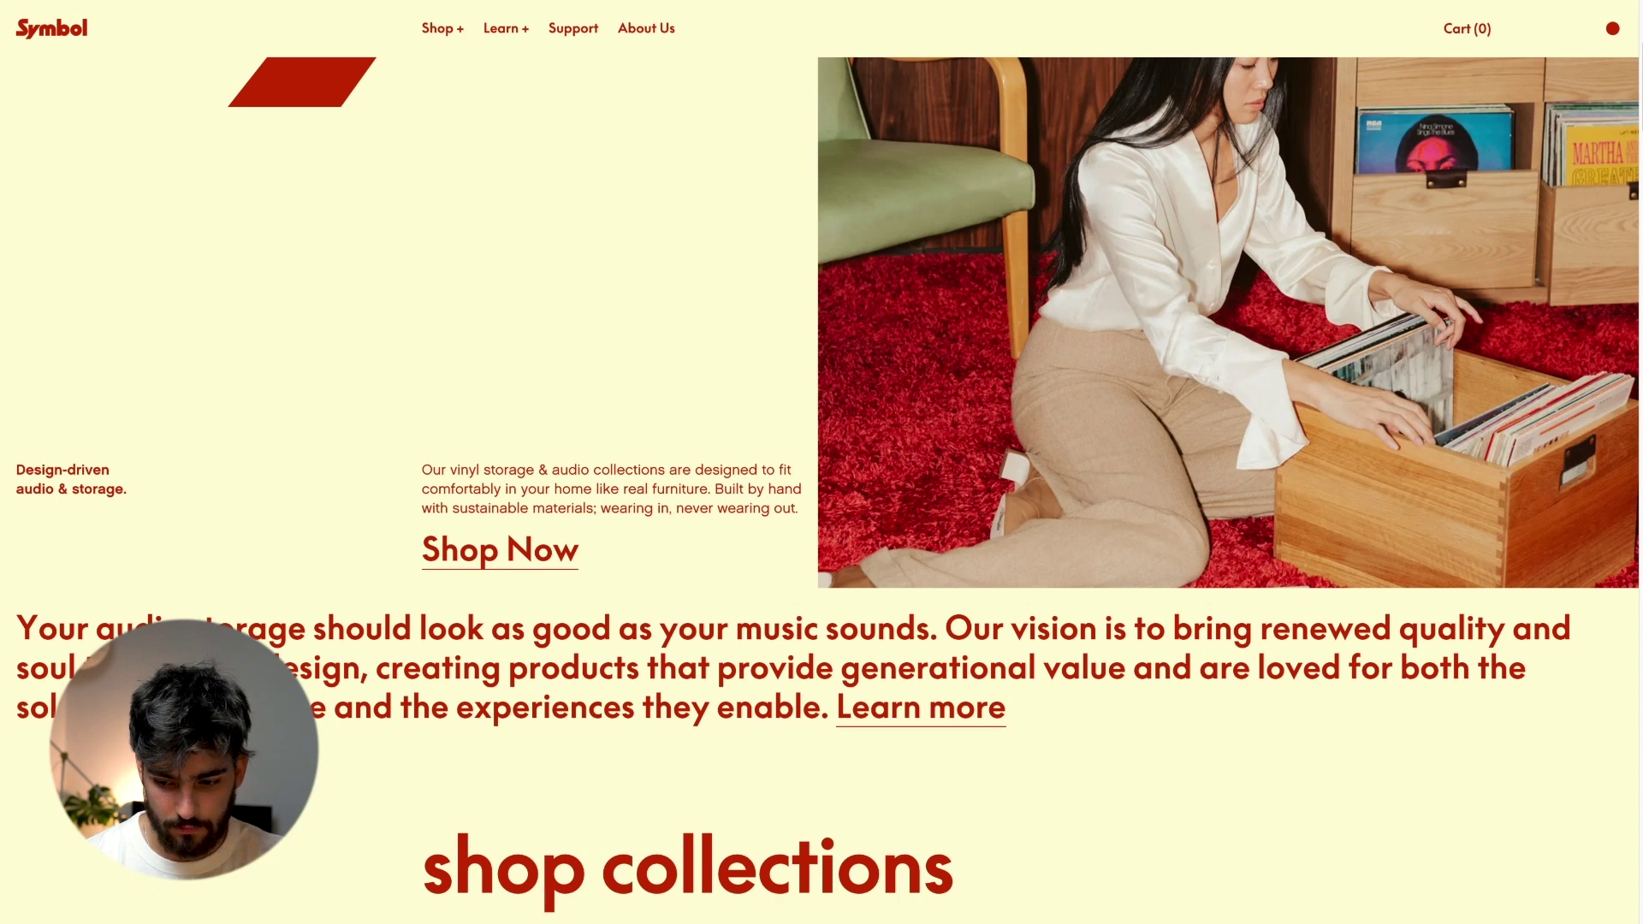
Check the logo placement on the reference site at tablet width and offset the Symbol logo image 10% from the top
{"action": "left_click_drag", "start_coordinate": [1641, 420], "coordinate": [653, 422]}
{"action": "scroll", "coordinate": [609, 430], "scroll_direction": "up", "scroll_amount": 5}
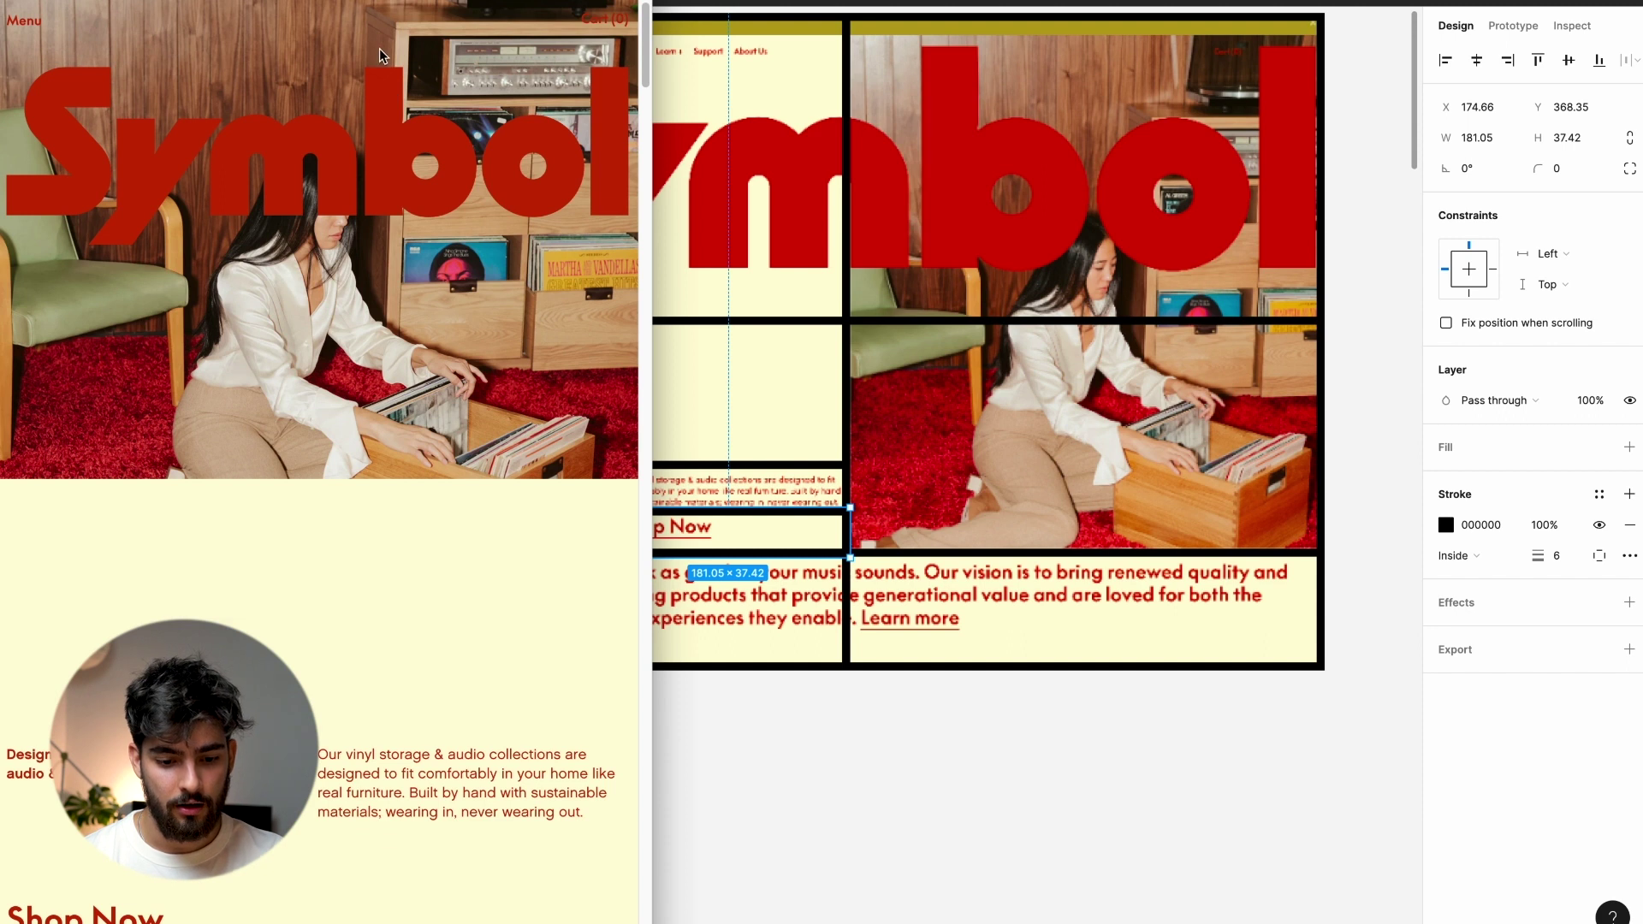
{"action": "scroll", "coordinate": [381, 517], "scroll_direction": "down", "scroll_amount": 8}
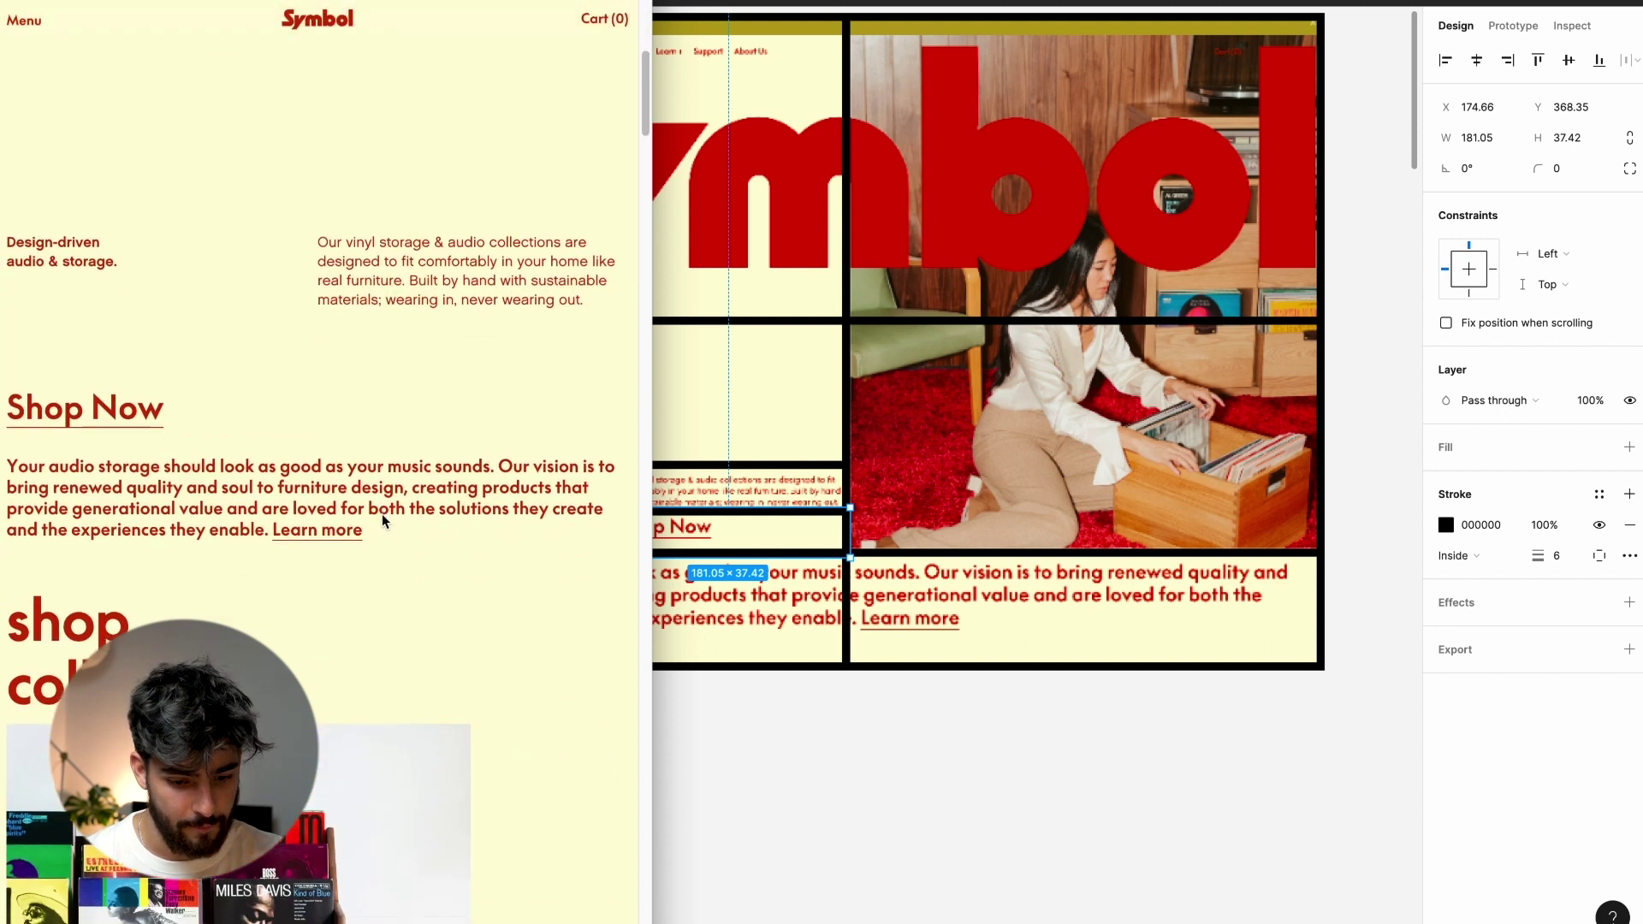
{"action": "scroll", "coordinate": [406, 243], "scroll_direction": "up", "scroll_amount": 2}
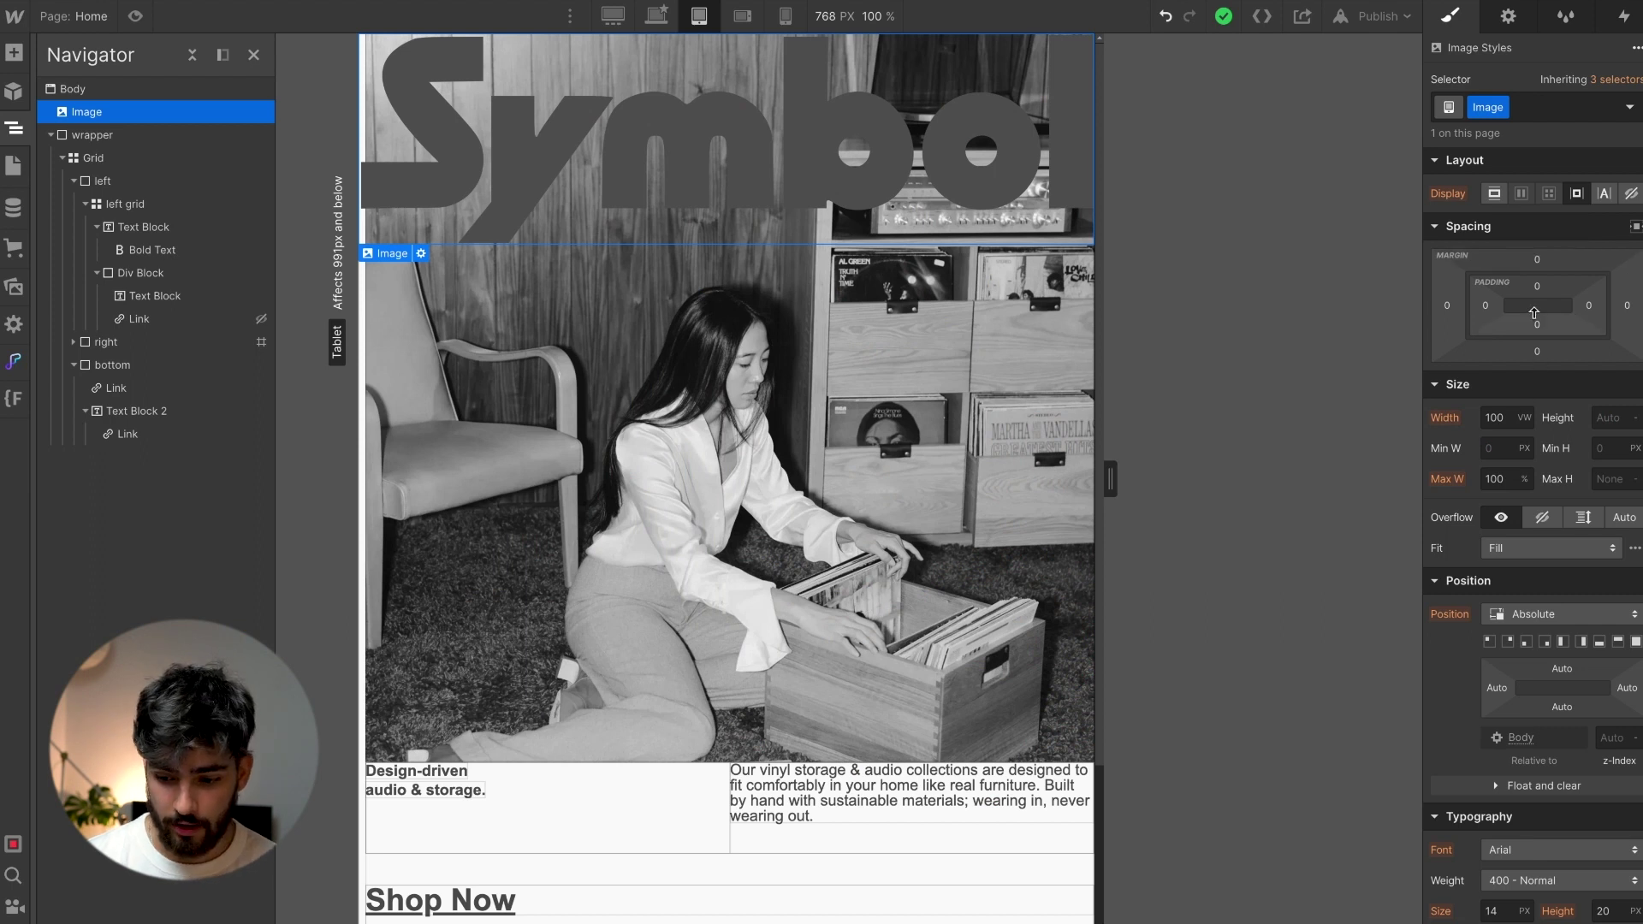
{"action": "scroll", "coordinate": [1532, 313], "scroll_direction": "down", "scroll_amount": 2}
{"action": "left_click_drag", "start_coordinate": [1561, 469], "coordinate": [1561, 445]}
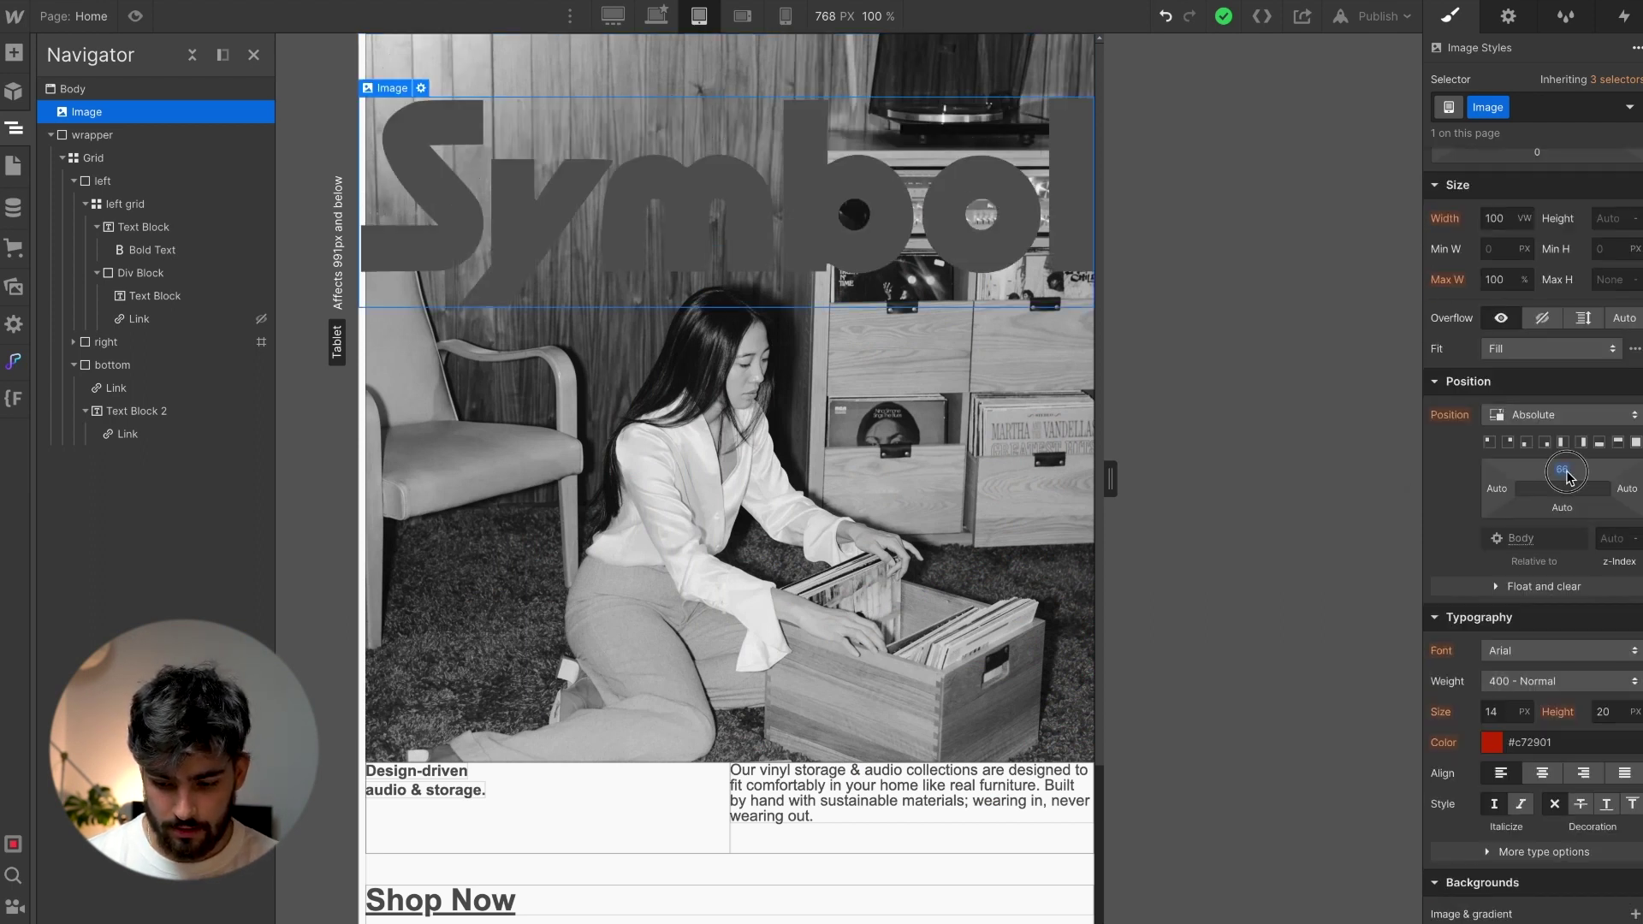
{"action": "type", "text": "10"}
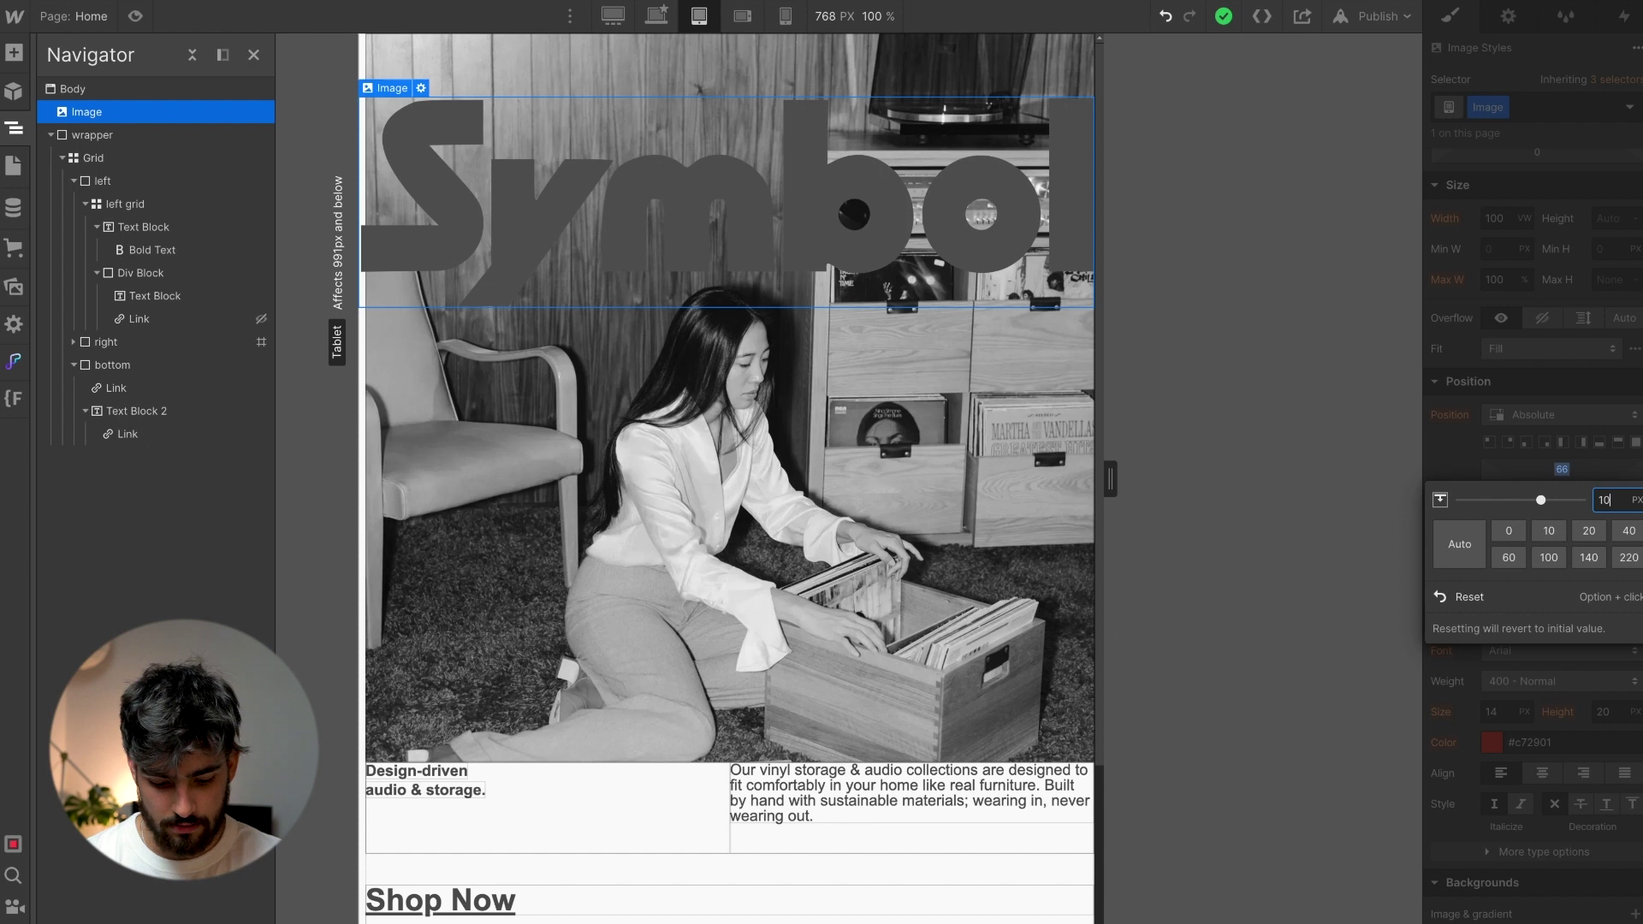
{"action": "type", "text": "%"}
{"action": "key", "text": "Return"}
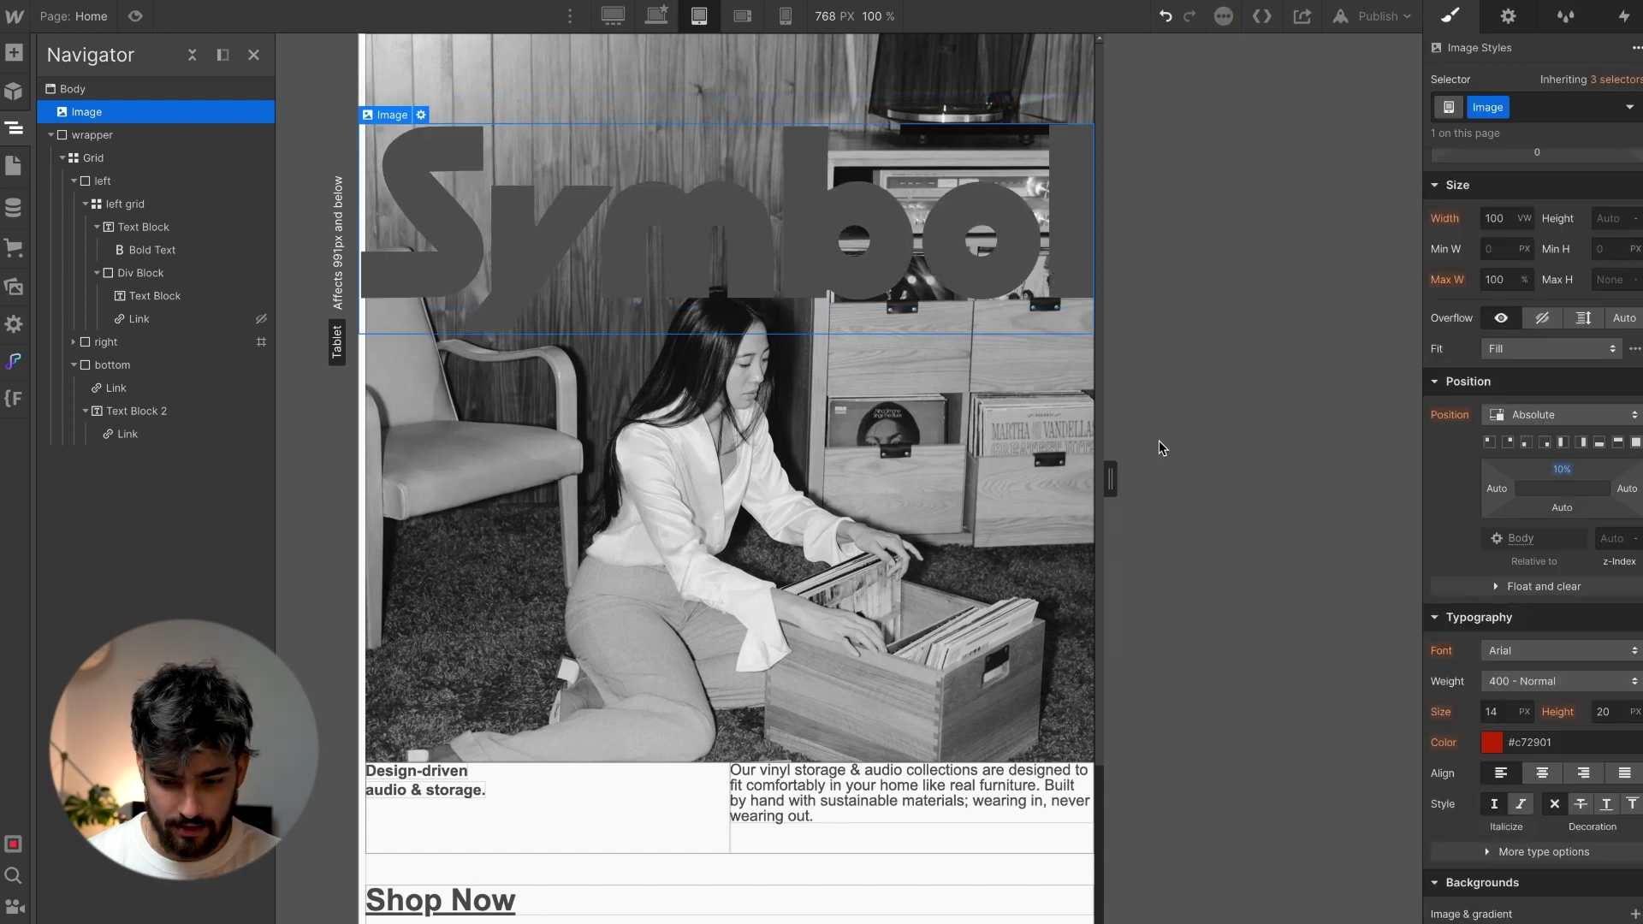
{"action": "mouse_move", "coordinate": [1108, 478]}
{"action": "left_mouse_down"}
{"action": "mouse_move", "coordinate": [1255, 525]}
{"action": "mouse_move", "coordinate": [1110, 478]}
{"action": "left_mouse_up"}
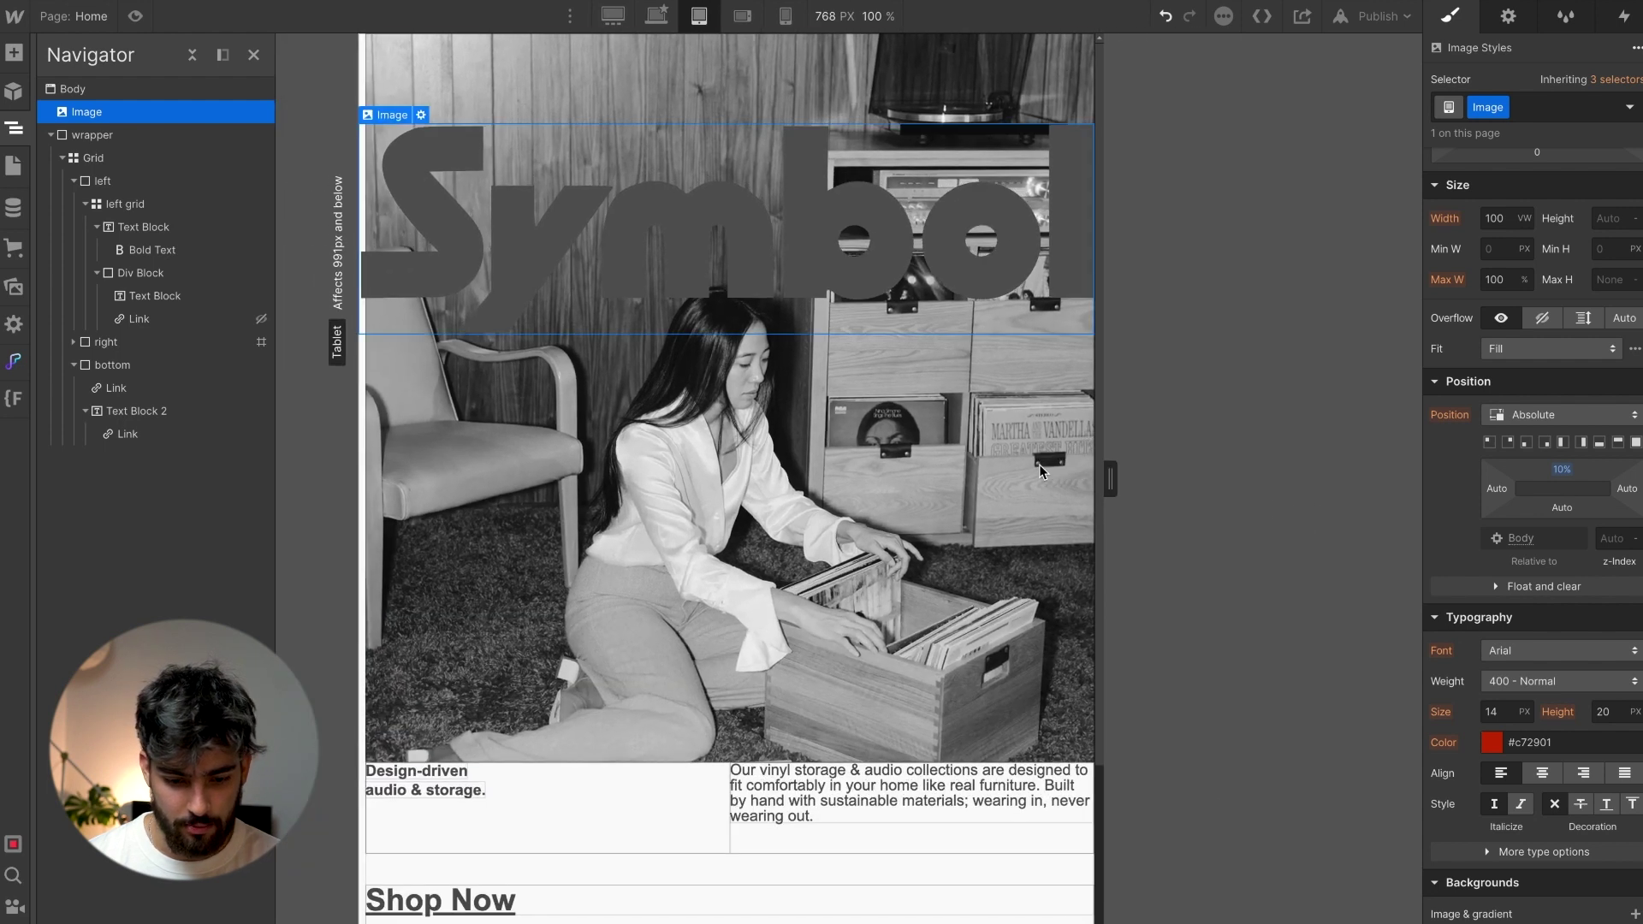
Set the wrapper's left padding to 0% on tablet
{"action": "left_click", "coordinate": [111, 137]}
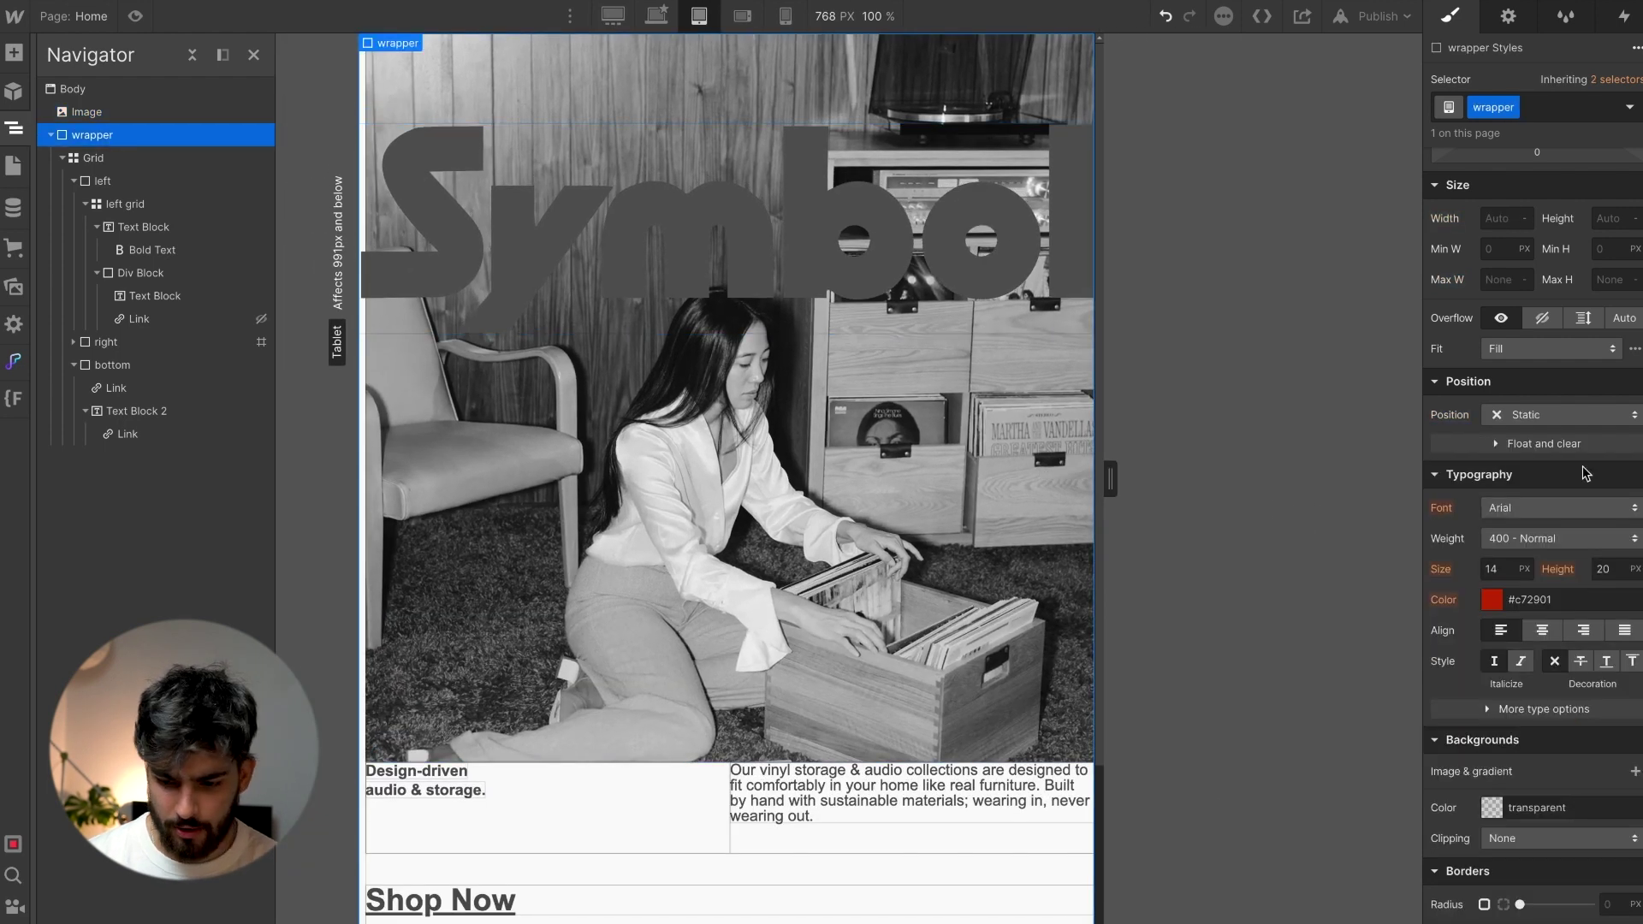
{"action": "left_click", "coordinate": [1489, 308]}
{"action": "type", "text": "0"}
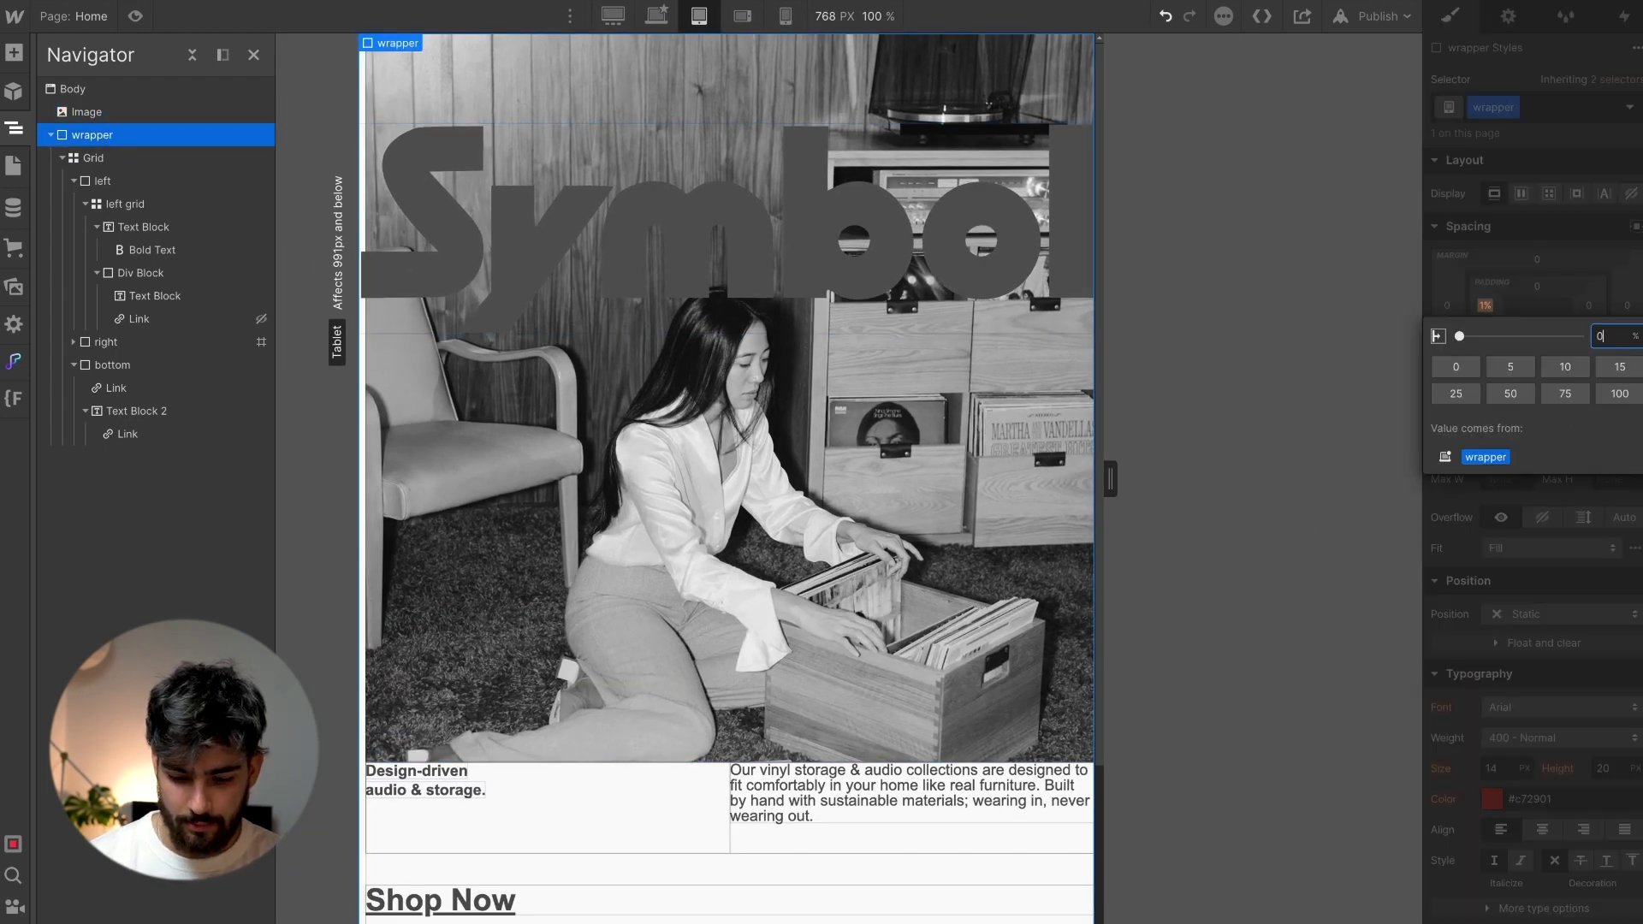
{"action": "key", "text": "Return"}
{"action": "key", "text": "Escape"}
Give the left text block a 10 rem top margin on tablet, using the reference site's spacing as a guide
{"action": "scroll", "coordinate": [775, 688], "scroll_direction": "down", "scroll_amount": 3}
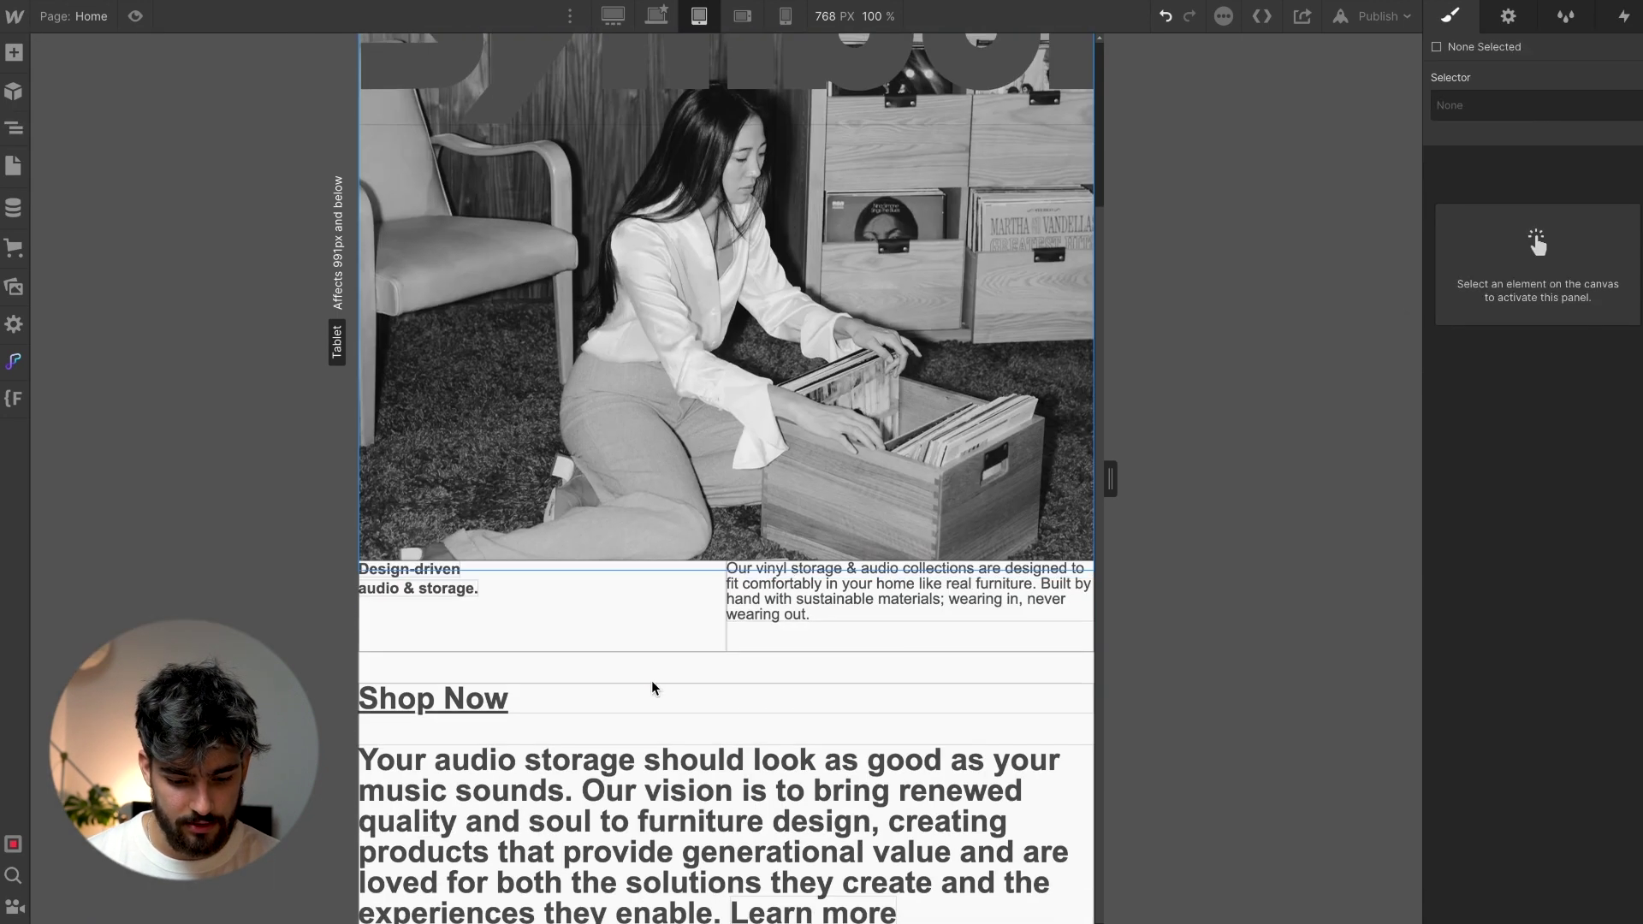
{"action": "left_click", "coordinate": [655, 620]}
{"action": "key", "text": "ctrl+Up"}
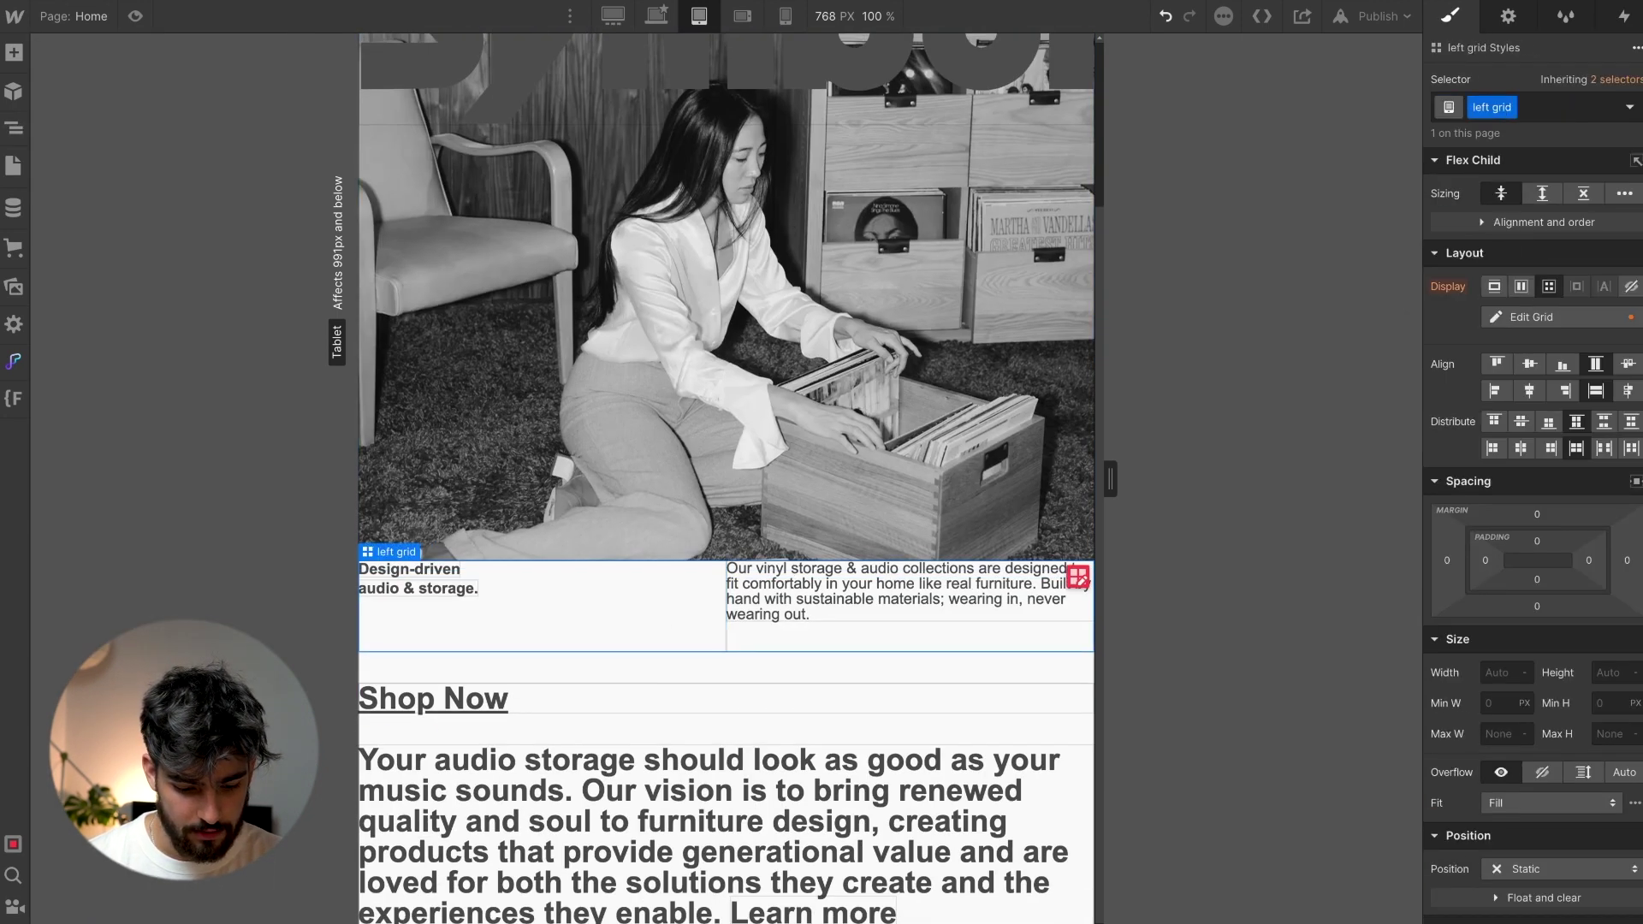
{"action": "key", "text": "ctrl+Up"}
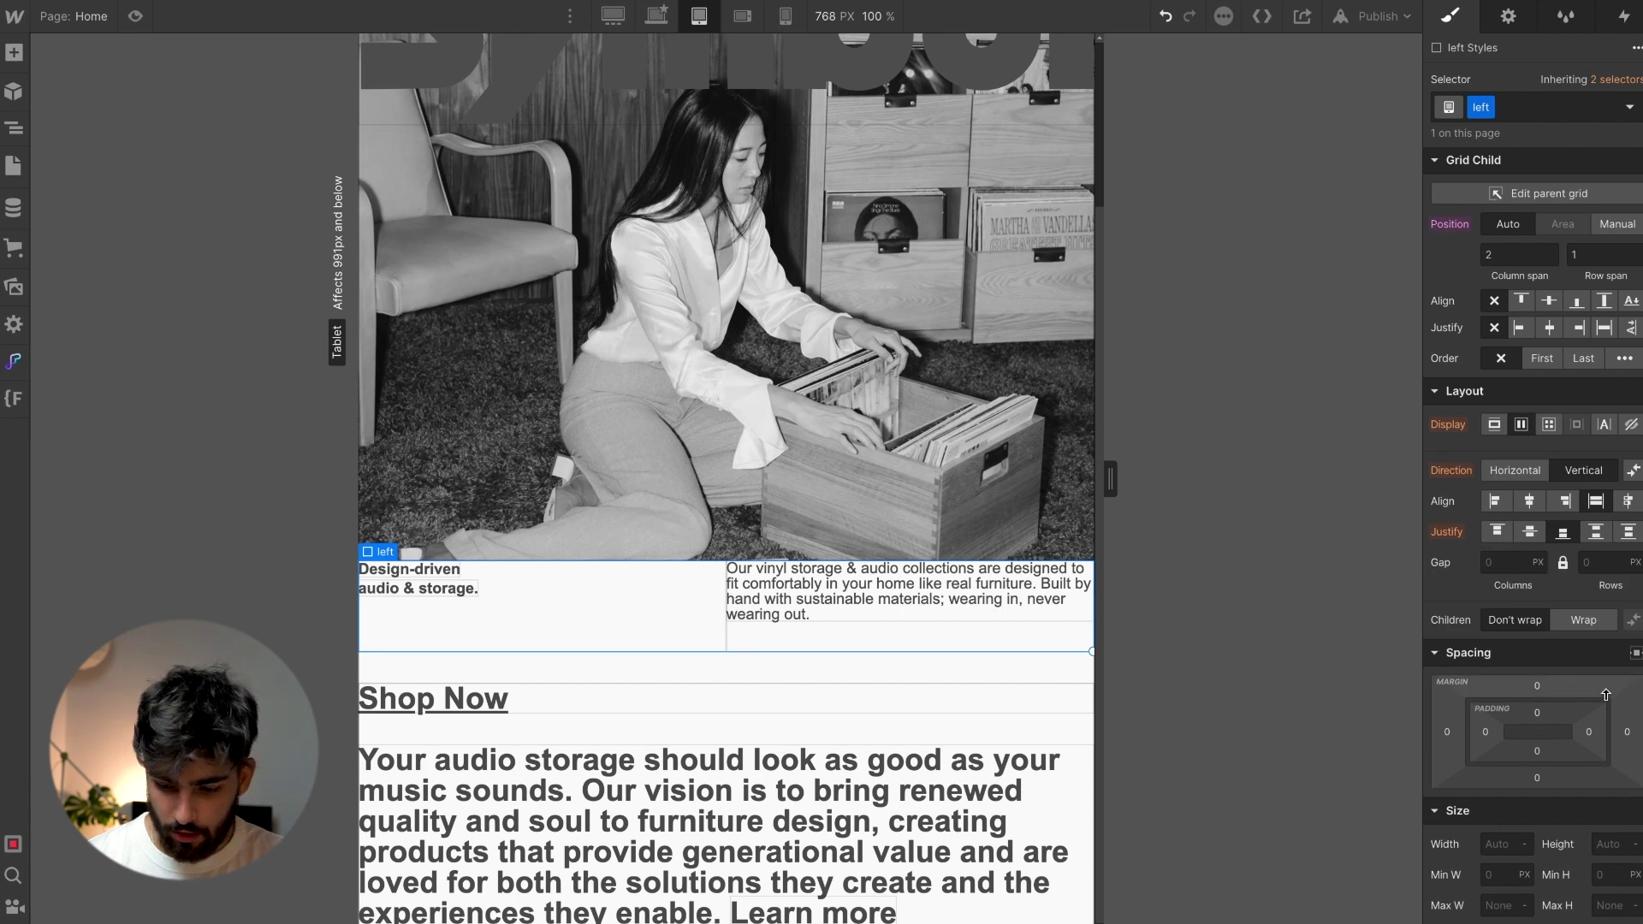
{"action": "left_click", "coordinate": [1538, 690]}
{"action": "type", "text": "1"}
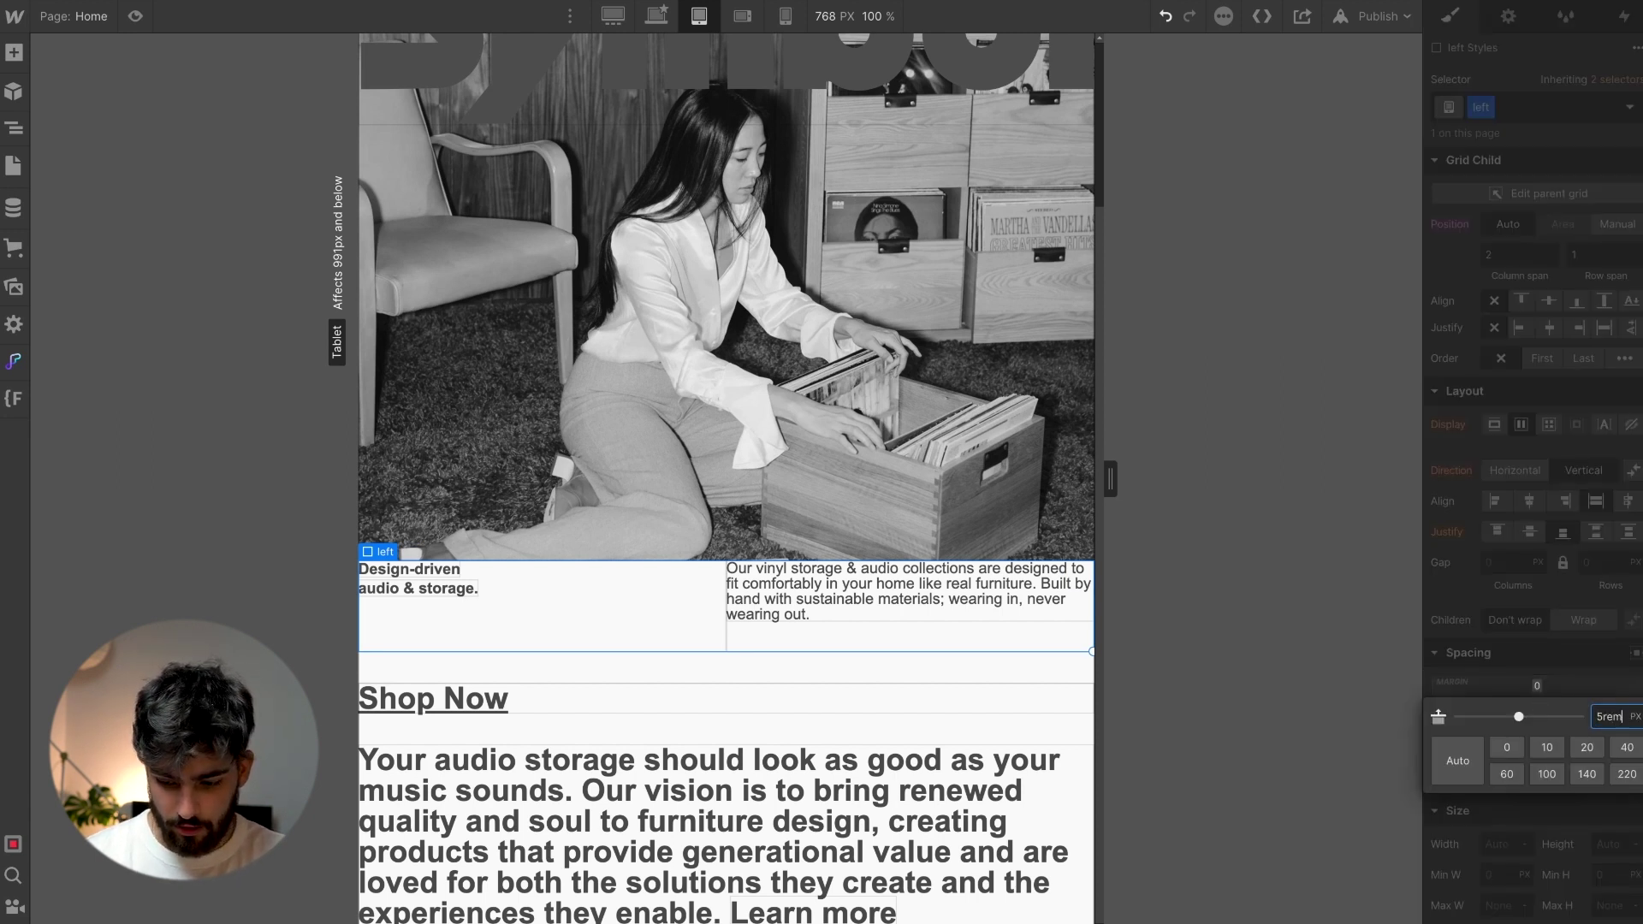
{"action": "key", "text": "Return"}
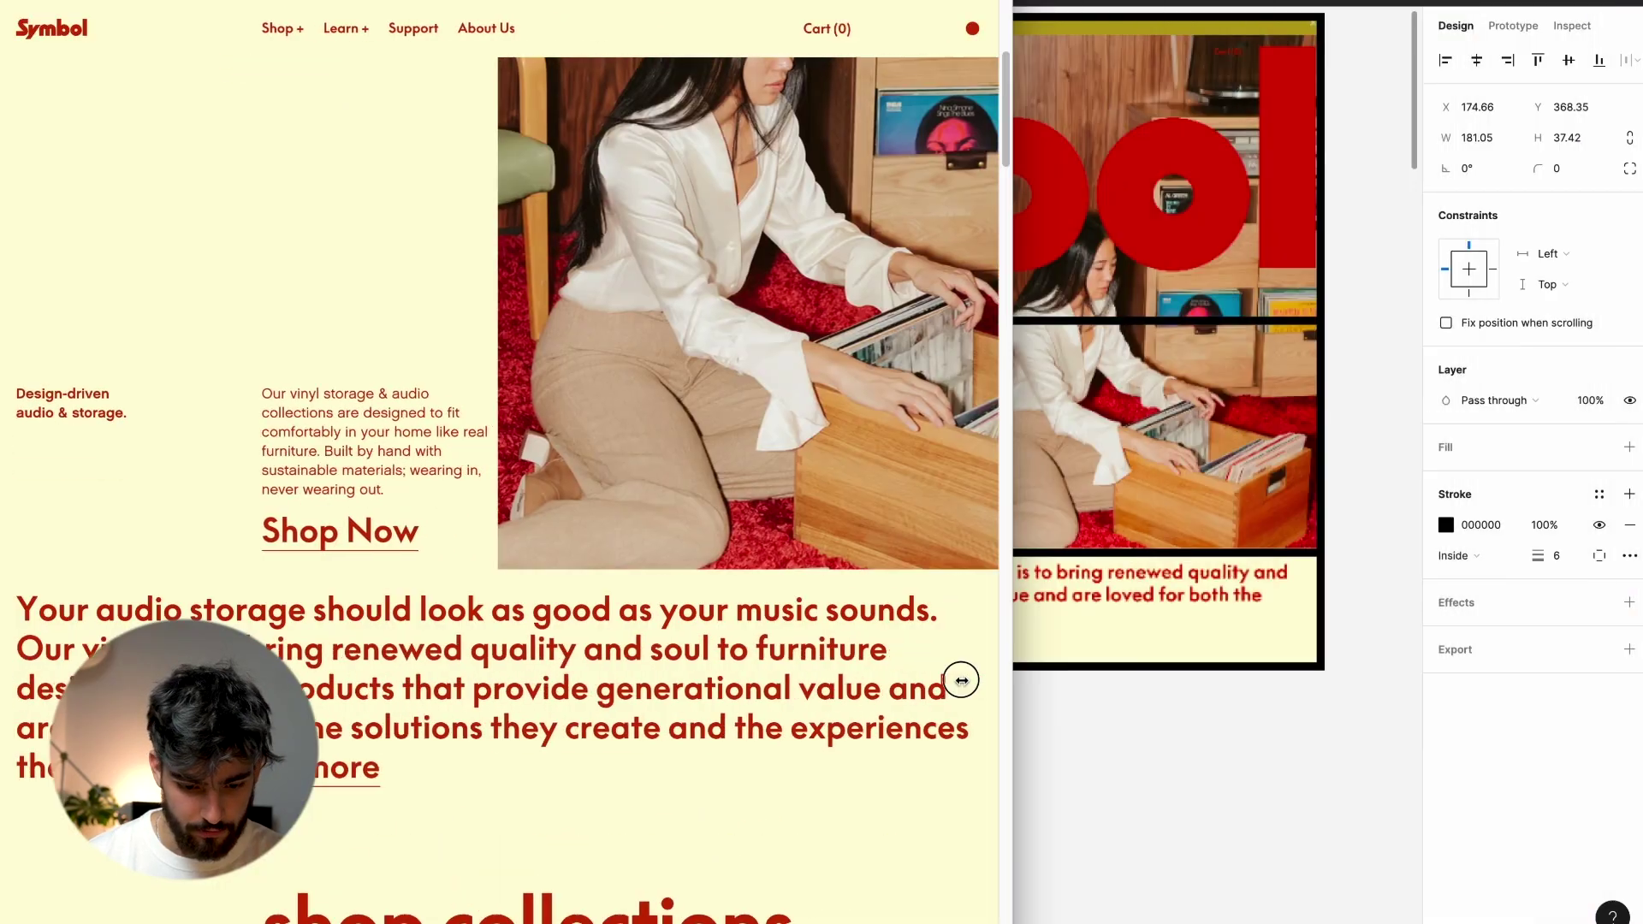
{"action": "left_click_drag", "start_coordinate": [957, 679], "coordinate": [758, 675]}
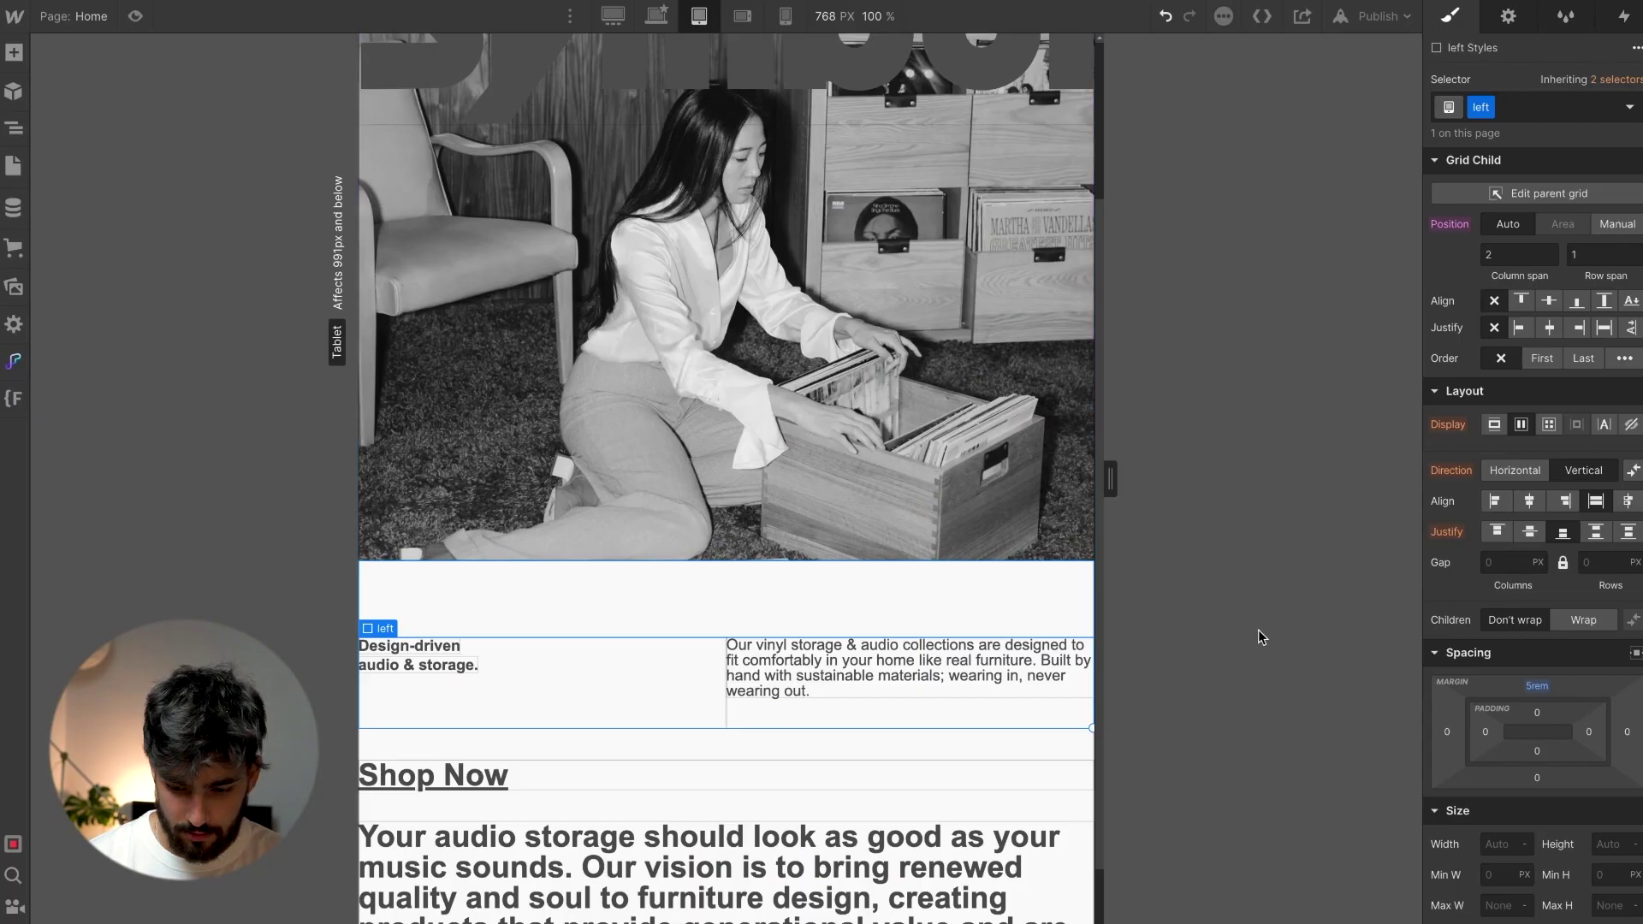
{"action": "left_click", "coordinate": [1537, 688]}
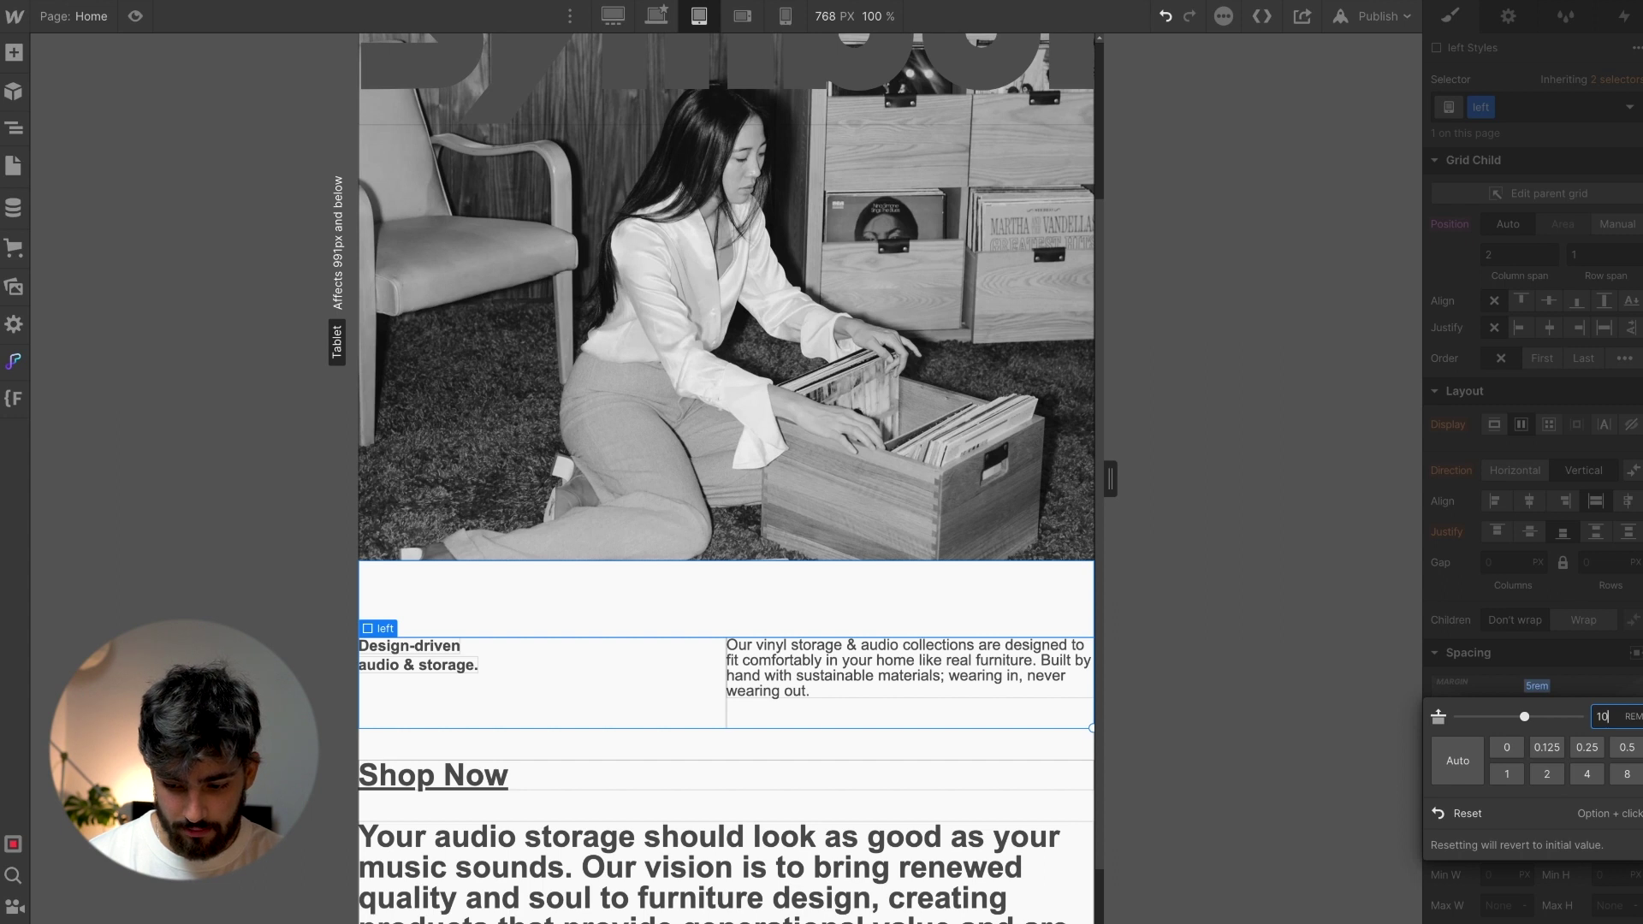
{"action": "key", "text": "Return"}
Set the top margin of the bottom block holding the Shop Now link to 10 rem on tablet
{"action": "scroll", "coordinate": [763, 659], "scroll_direction": "down", "scroll_amount": 2}
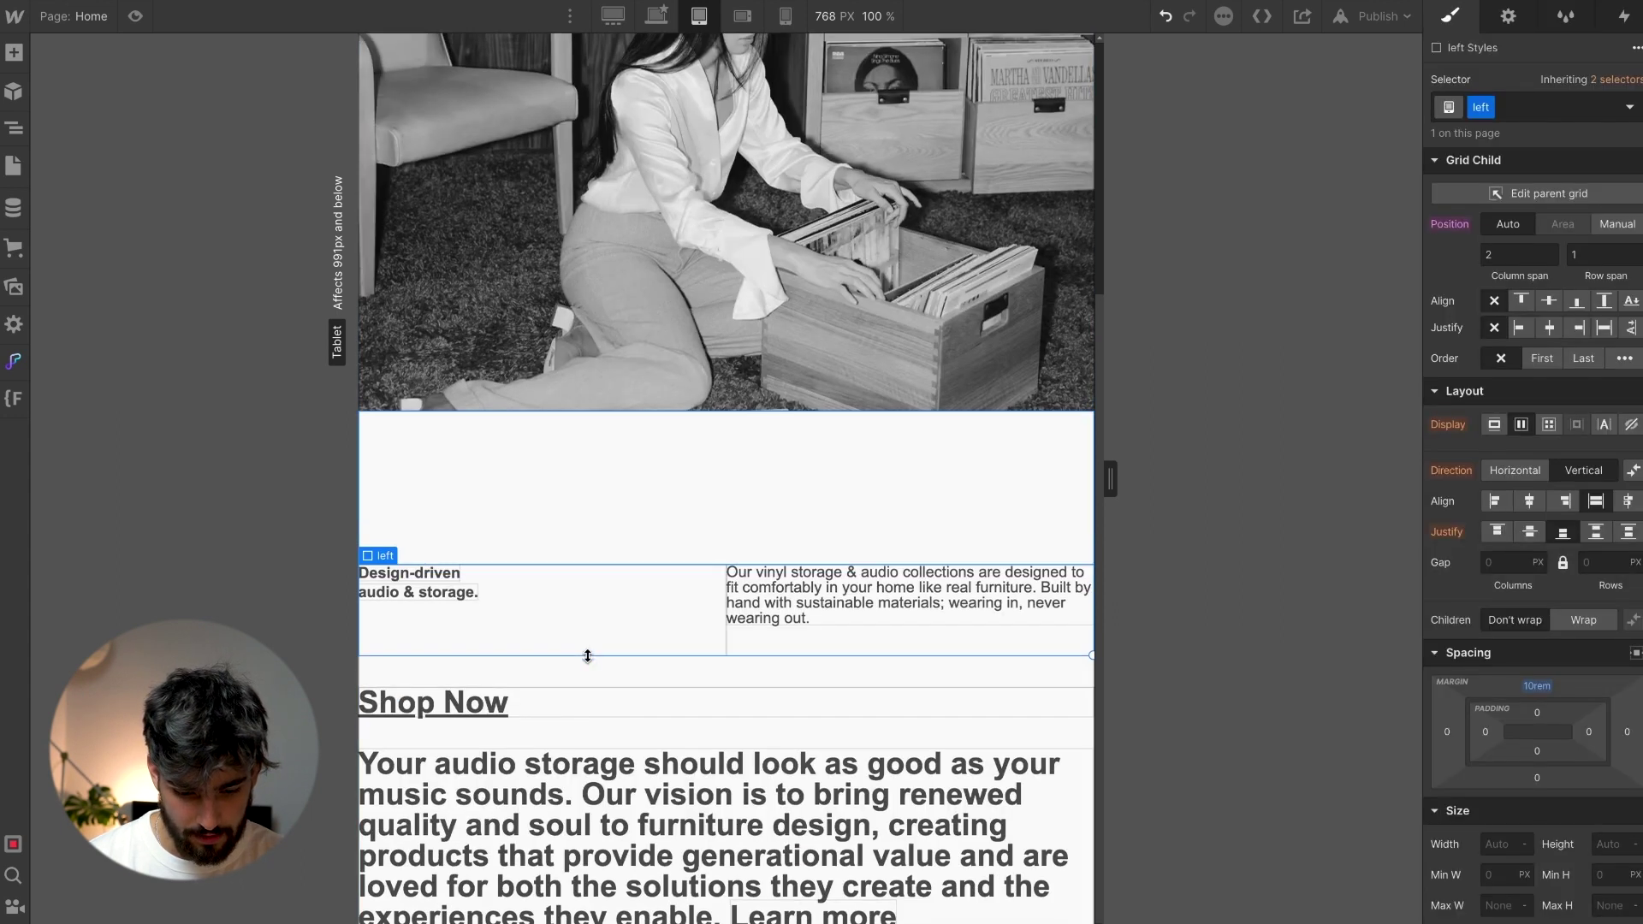
{"action": "left_click", "coordinate": [550, 734]}
{"action": "left_click", "coordinate": [1537, 490]}
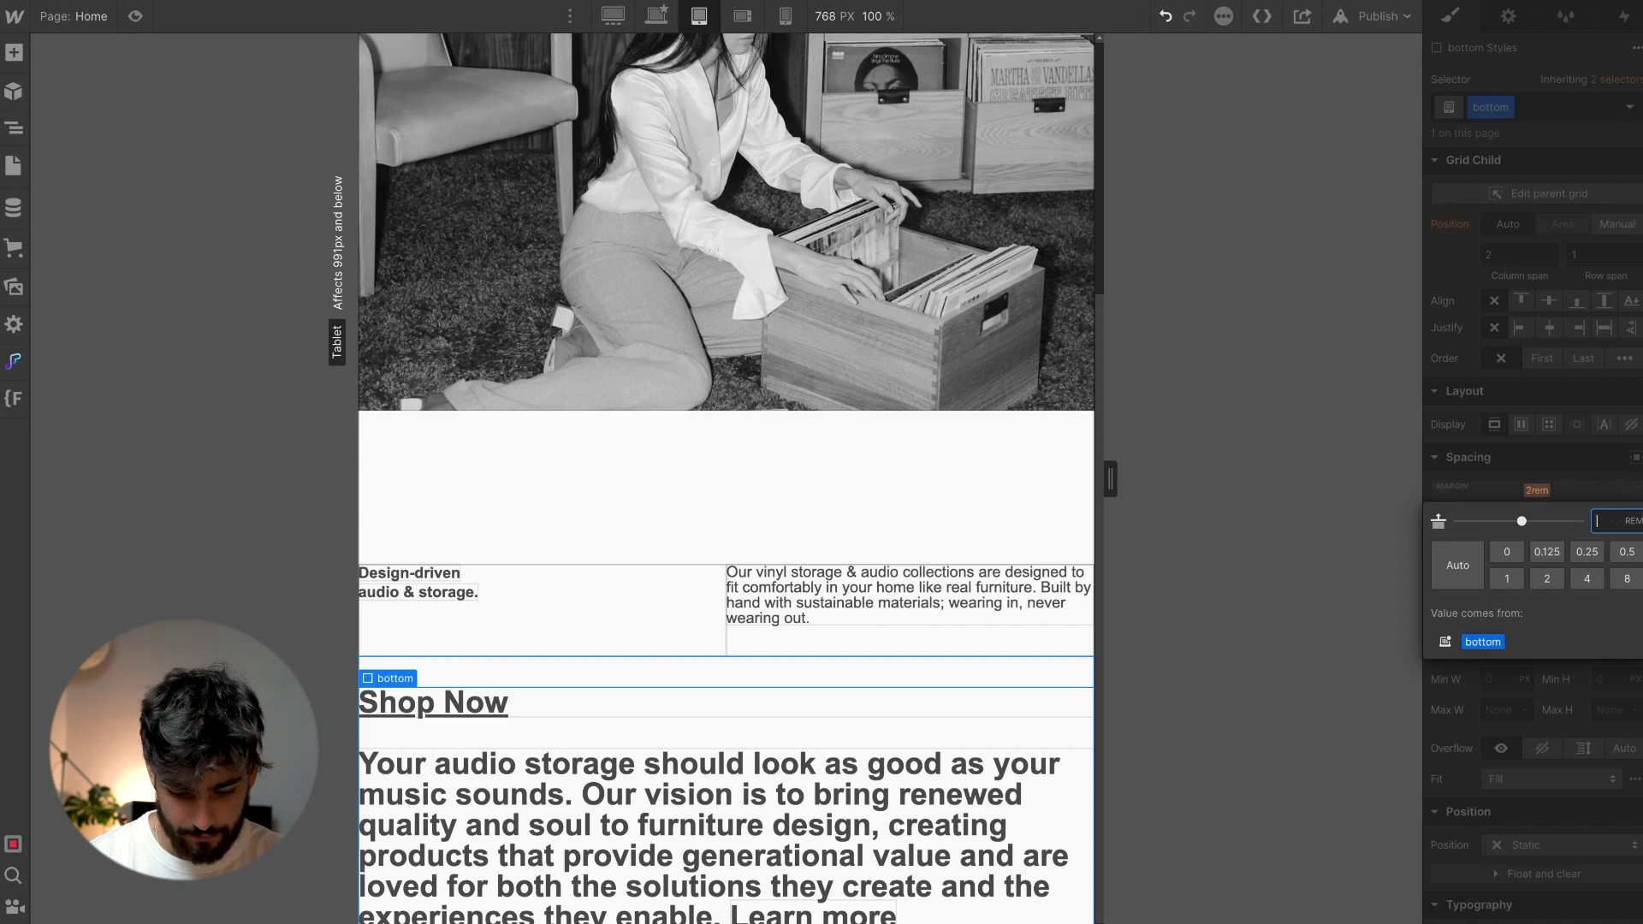
{"action": "type", "text": "20"}
{"action": "key", "text": "Return"}
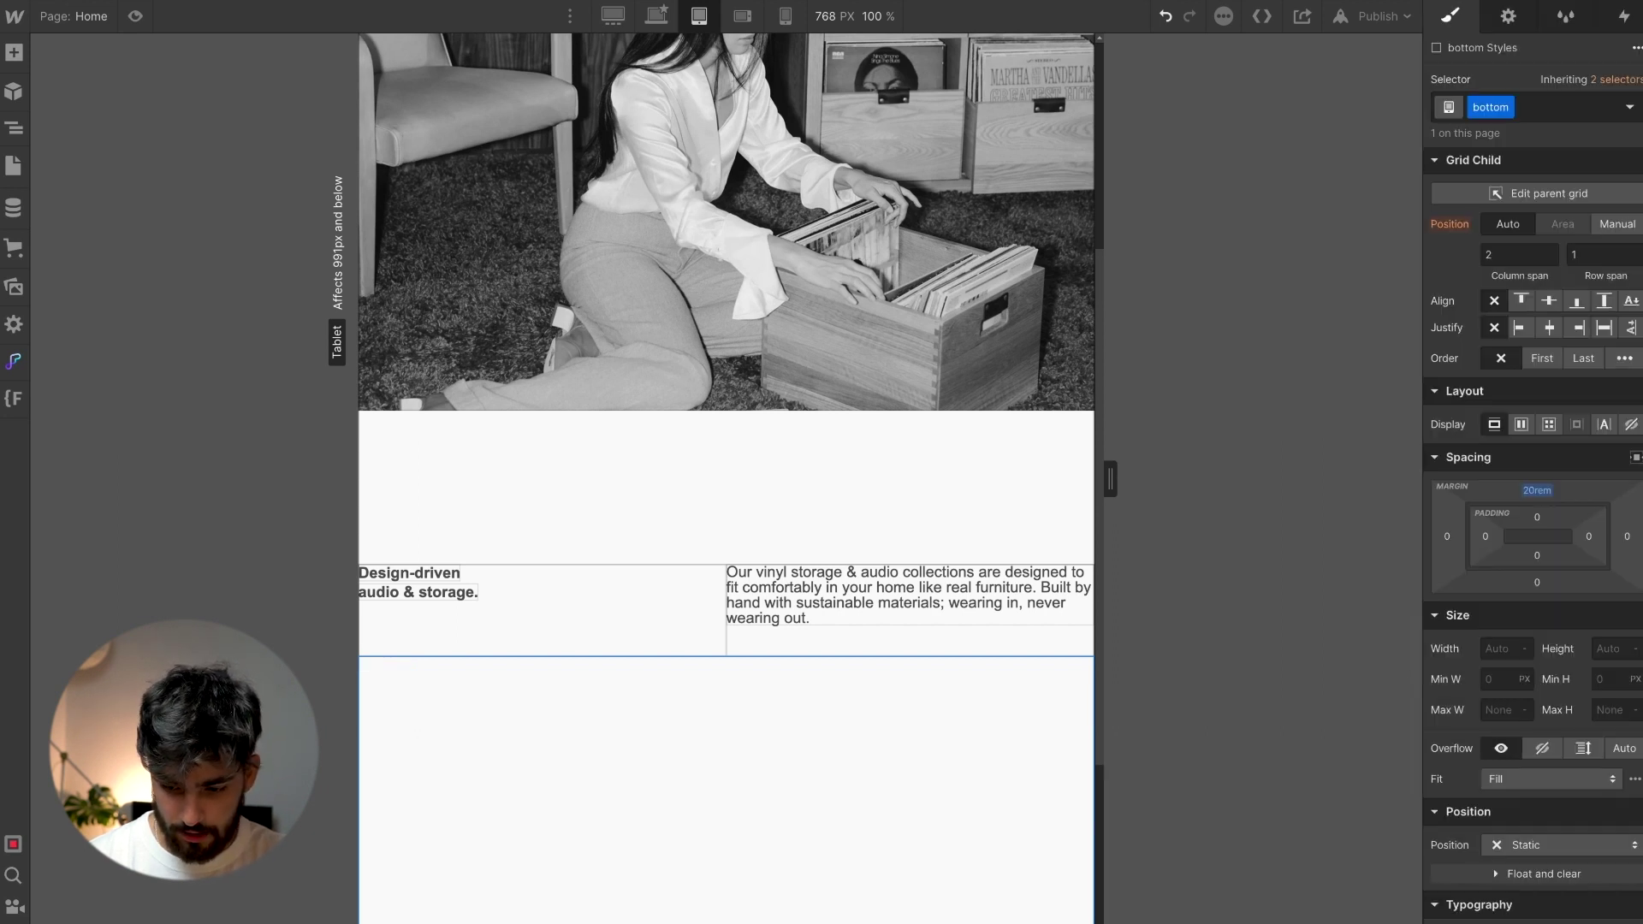
{"action": "left_click", "coordinate": [1537, 491]}
{"action": "key", "text": "Return"}
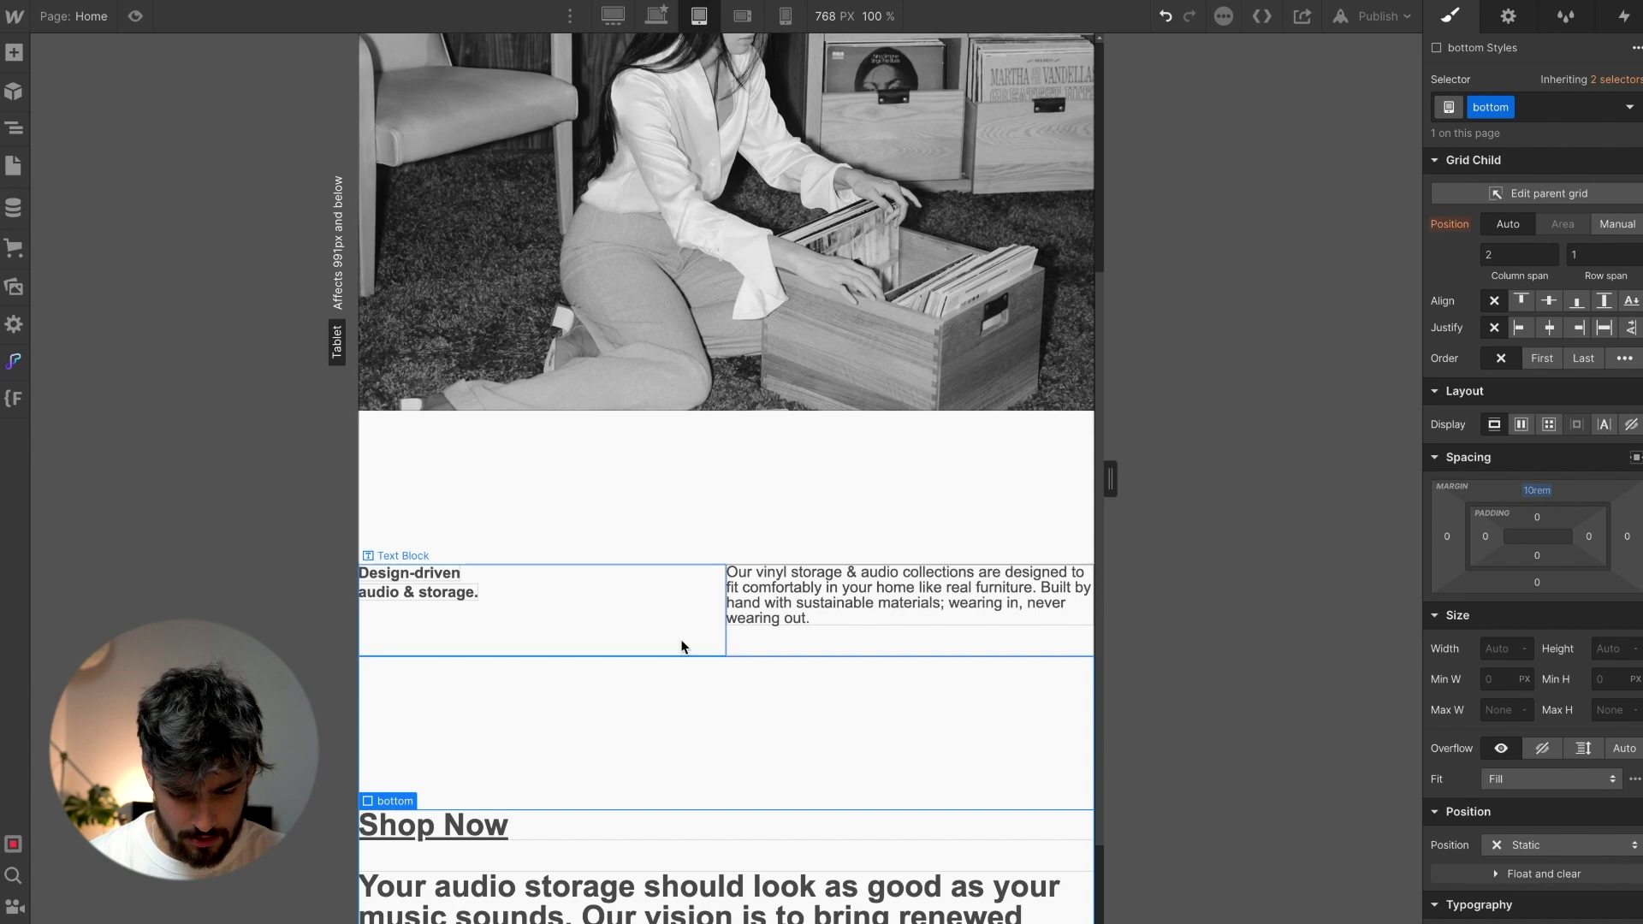
Set the vision paragraph below Shop Now to font size 1 rem and weight 400 - Normal on tablet
{"action": "scroll", "coordinate": [689, 672], "scroll_direction": "down", "scroll_amount": 2}
{"action": "left_click", "coordinate": [637, 843]}
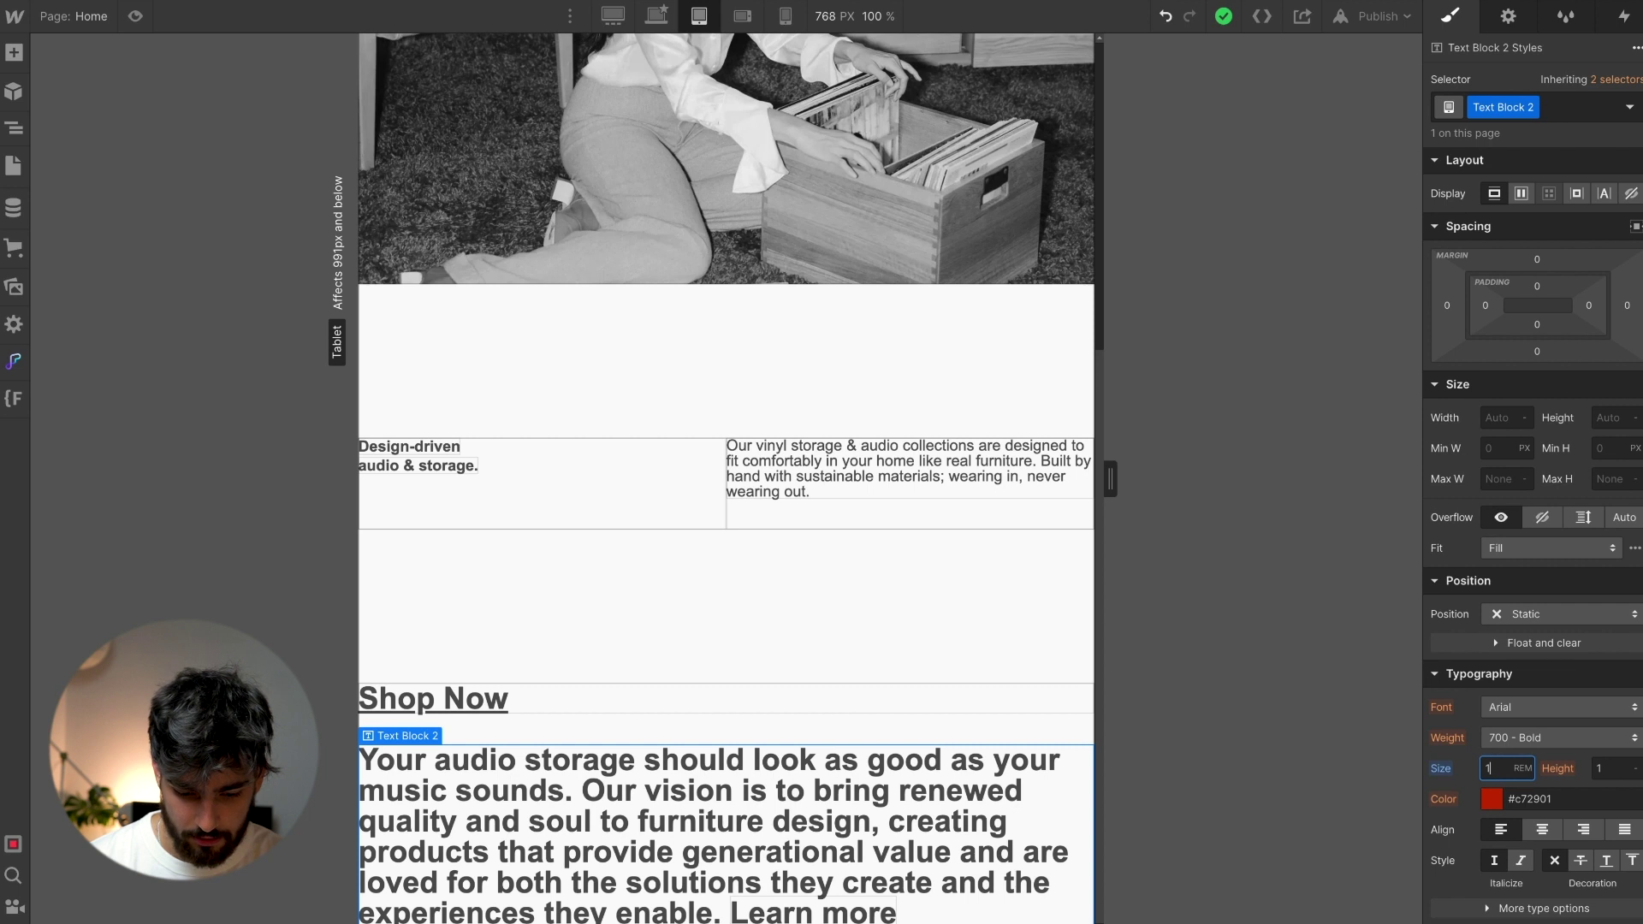
{"action": "key", "text": "Return"}
{"action": "left_click", "coordinate": [1553, 737]}
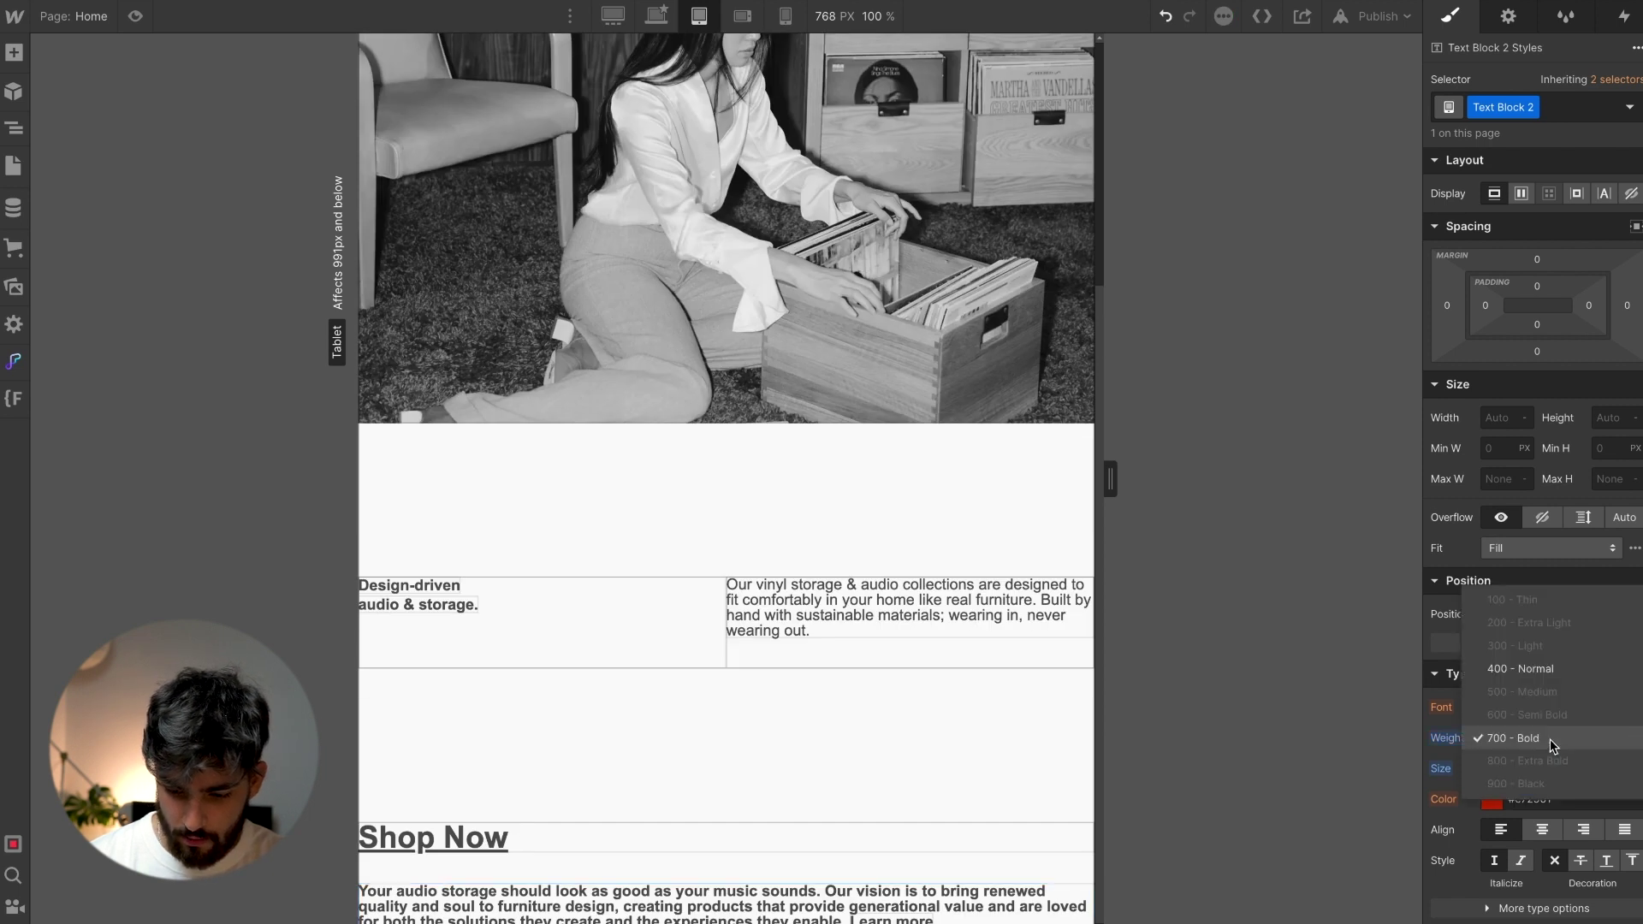
{"action": "left_click", "coordinate": [1557, 665]}
{"action": "key", "text": "Escape"}
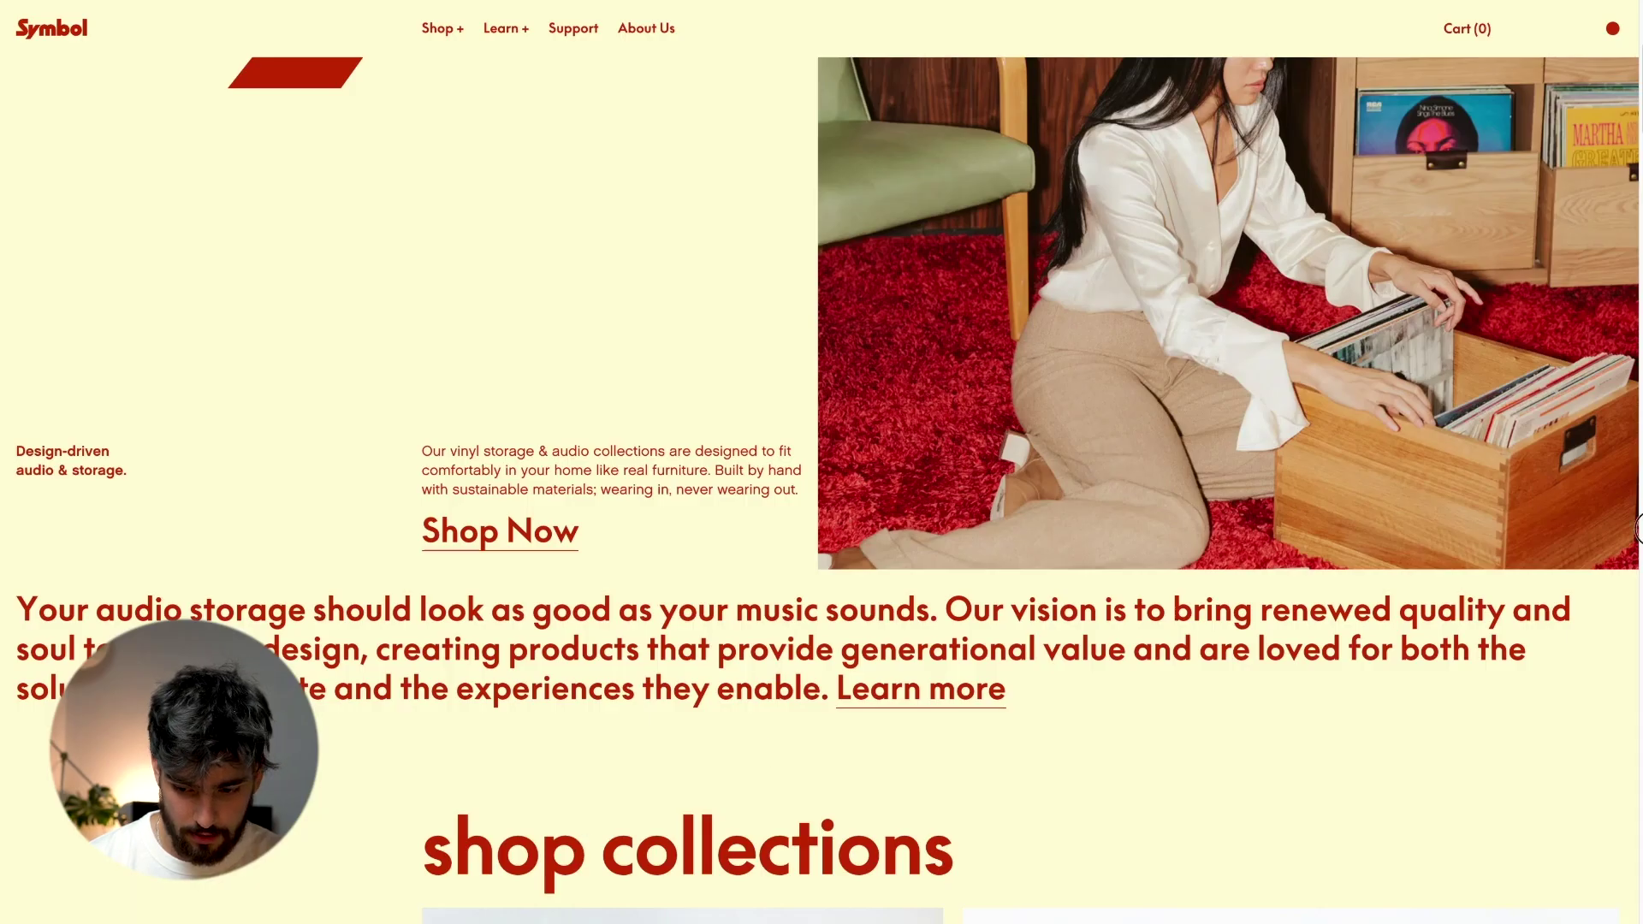
Narrow the reference site to tablet width and examine its hero layout, text spacing and paragraph style
{"action": "left_click_drag", "start_coordinate": [1638, 528], "coordinate": [780, 539]}
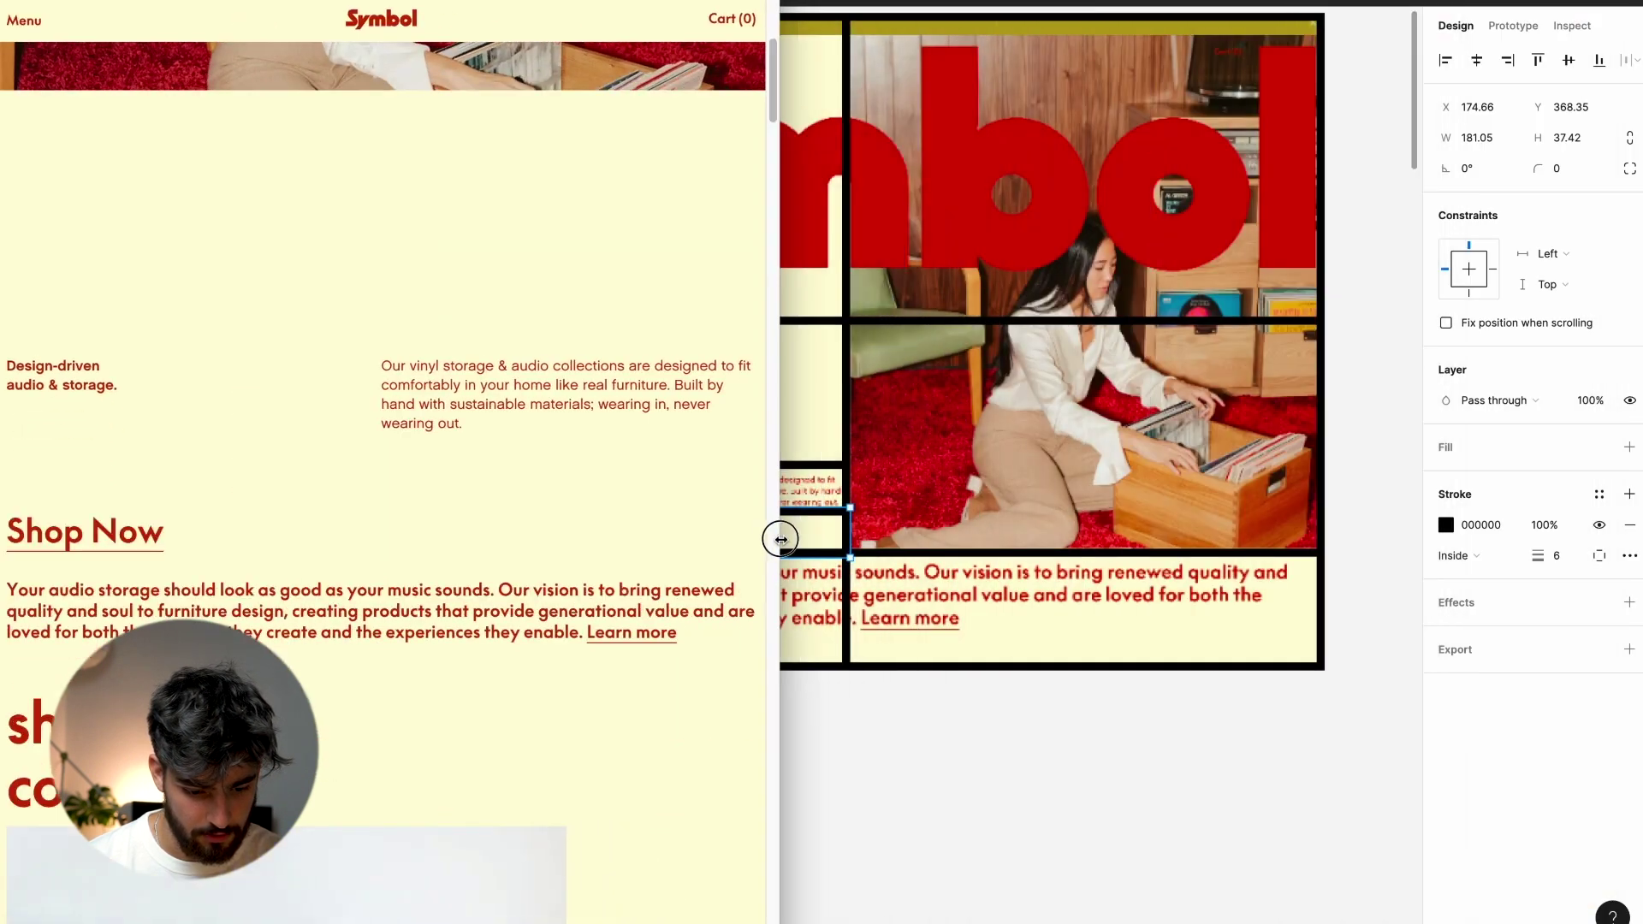
{"action": "scroll", "coordinate": [76, 278], "scroll_direction": "up", "scroll_amount": 5}
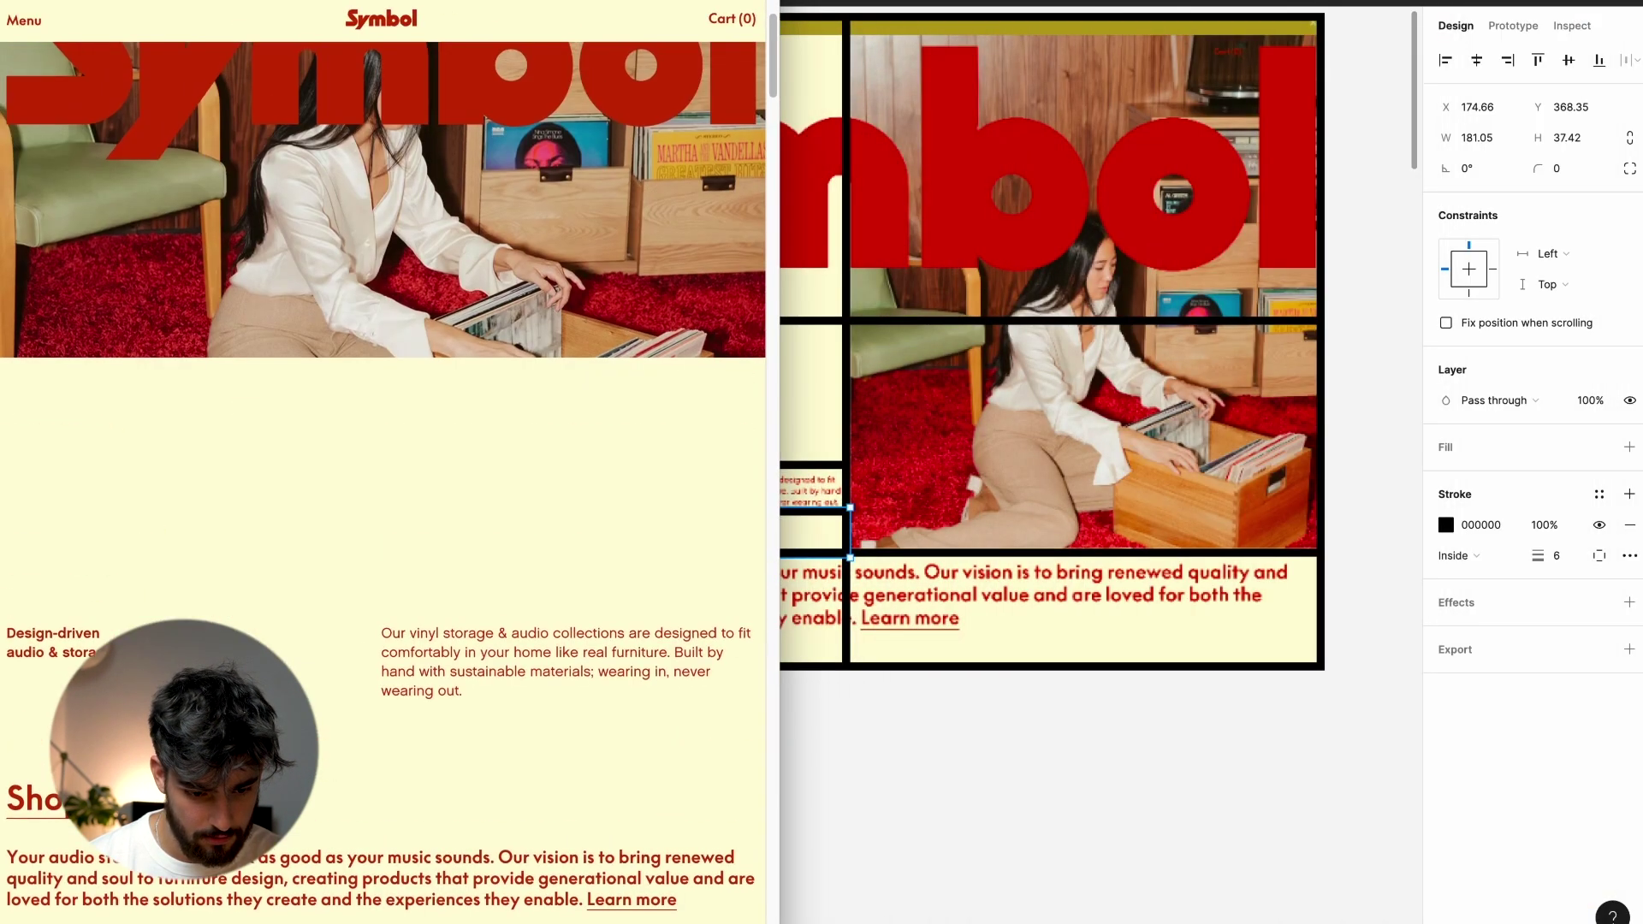
{"action": "scroll", "coordinate": [76, 278], "scroll_direction": "down", "scroll_amount": 10}
{"action": "scroll", "coordinate": [76, 278], "scroll_direction": "up", "scroll_amount": 5}
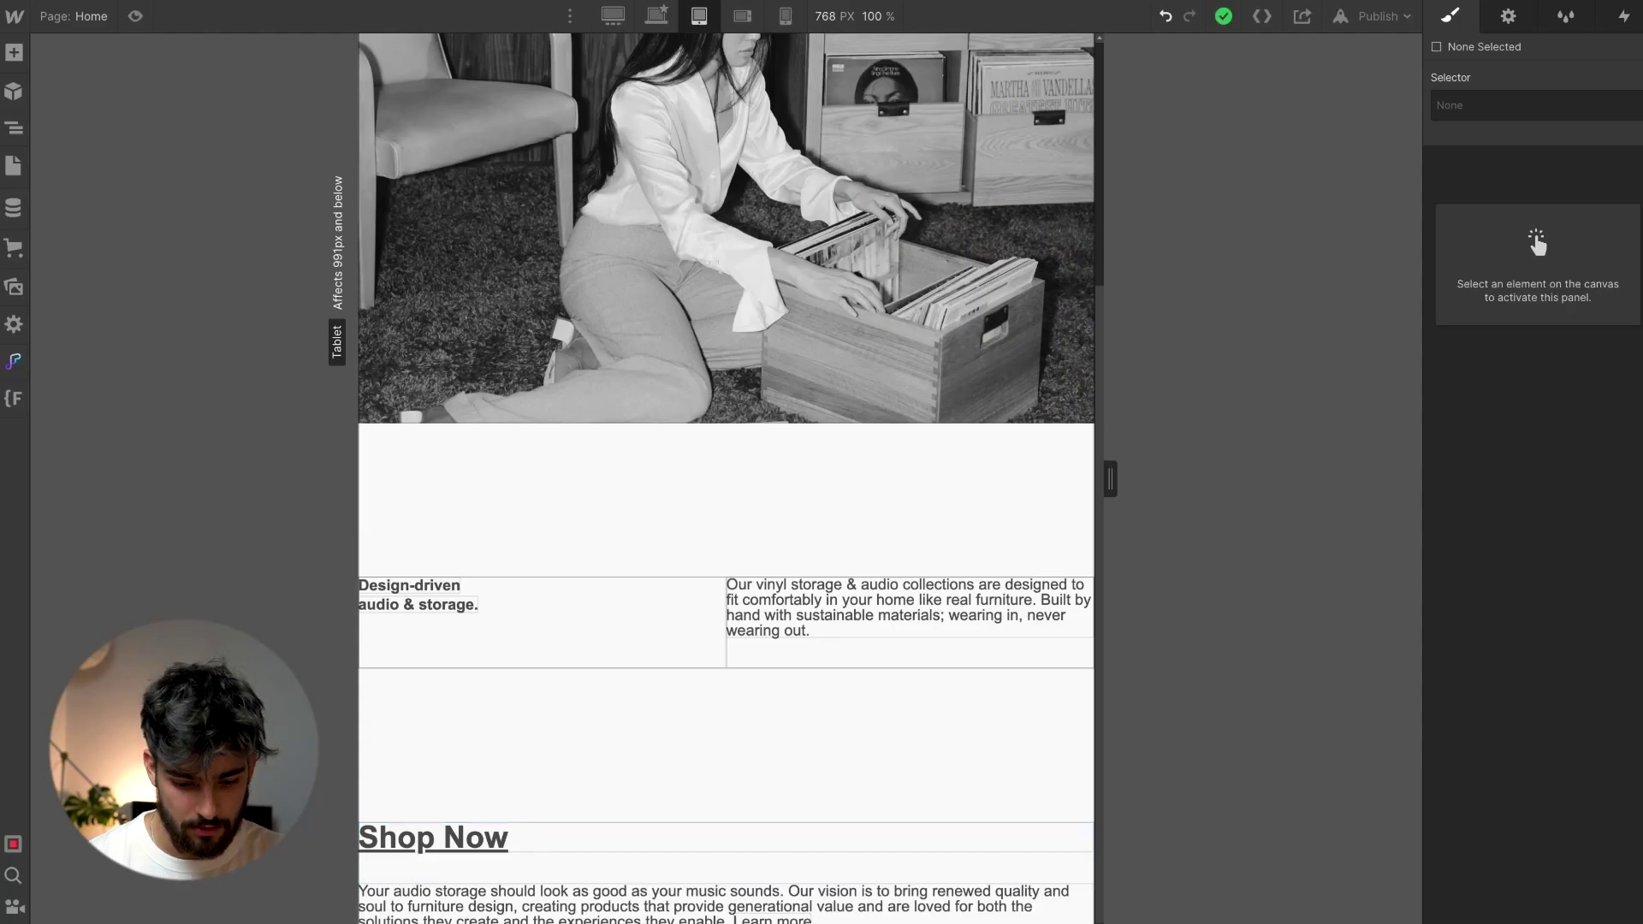
Open the page's element tree and collapse the bottom block and the whole wrapper
{"action": "left_click", "coordinate": [626, 781]}
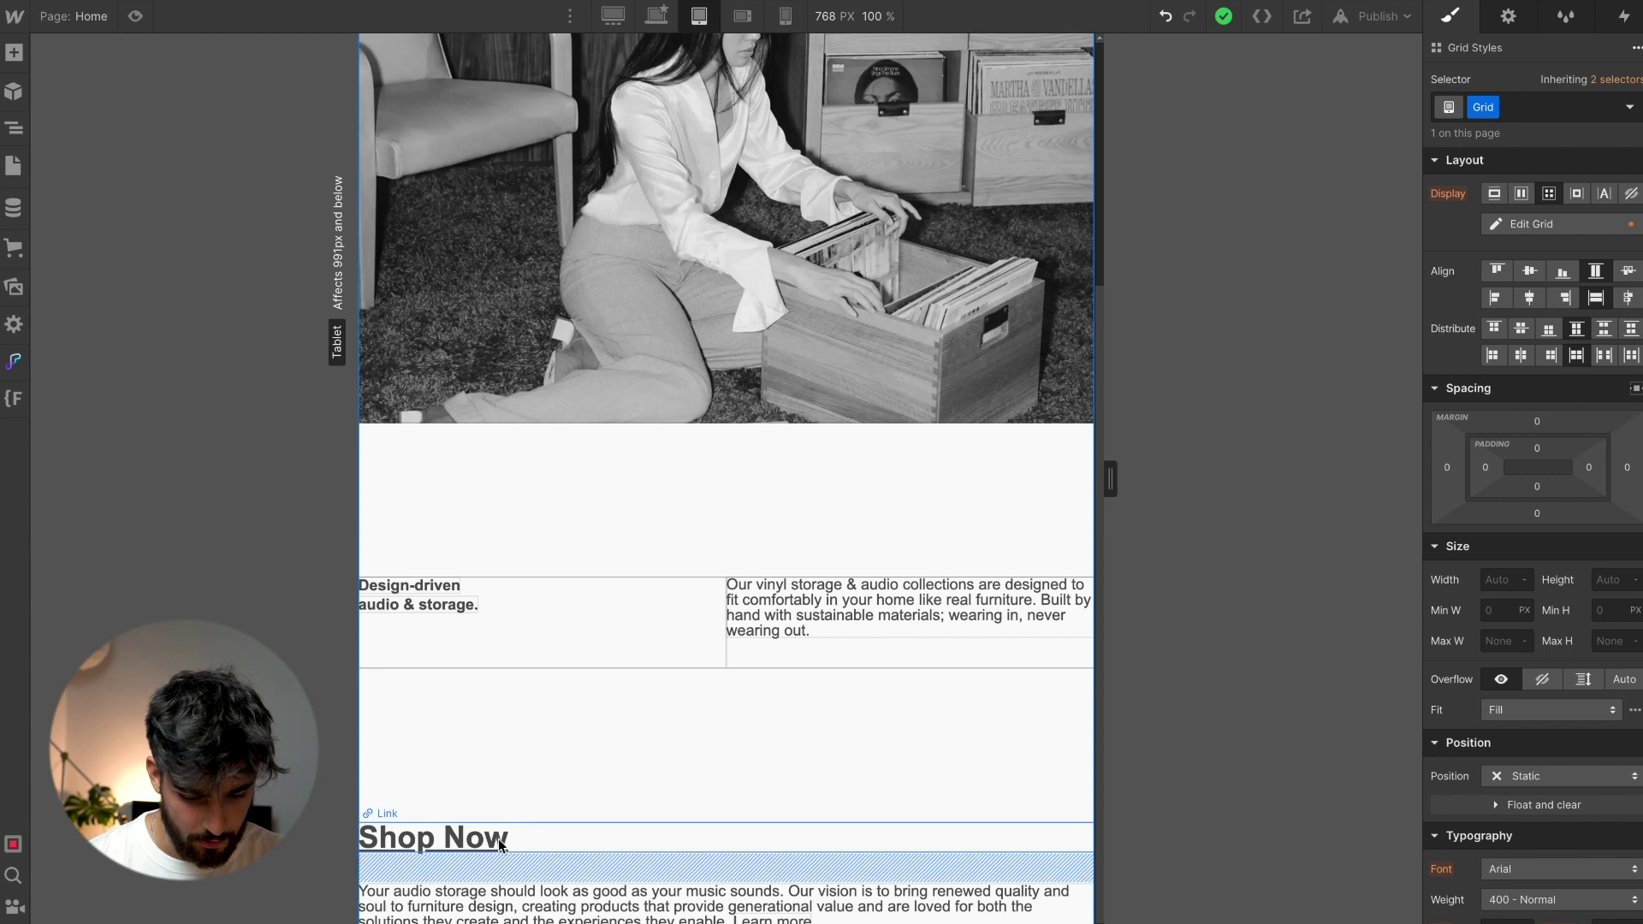
{"action": "left_click", "coordinate": [505, 787]}
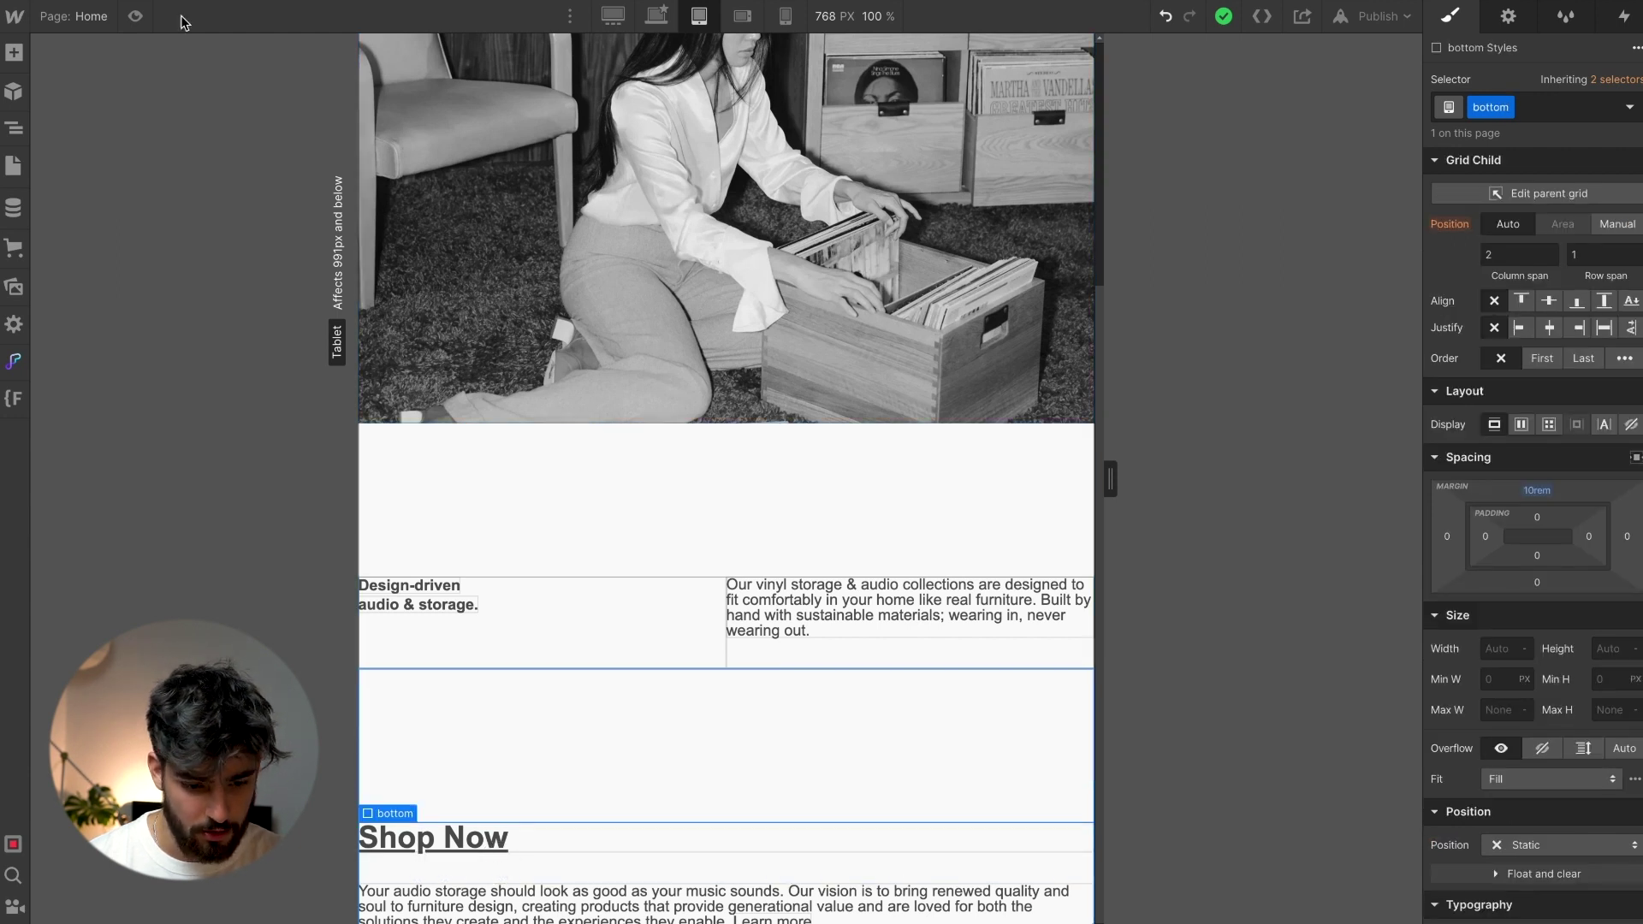
{"action": "left_click", "coordinate": [14, 128]}
{"action": "left_click", "coordinate": [74, 341]}
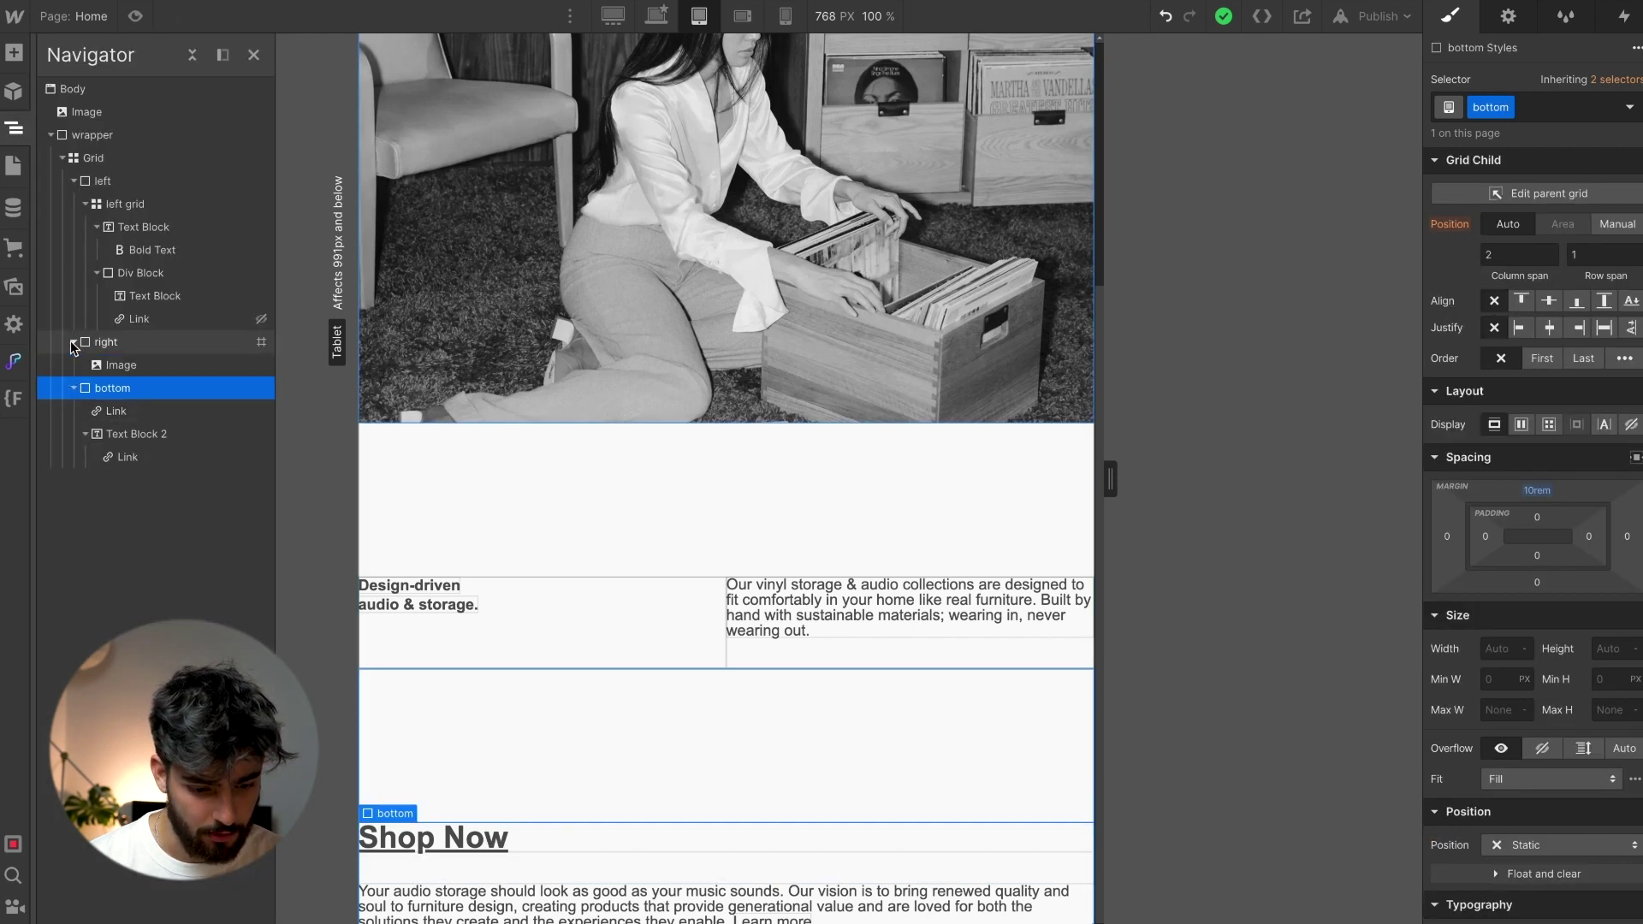
{"action": "left_click", "coordinate": [73, 341]}
{"action": "left_click", "coordinate": [74, 365]}
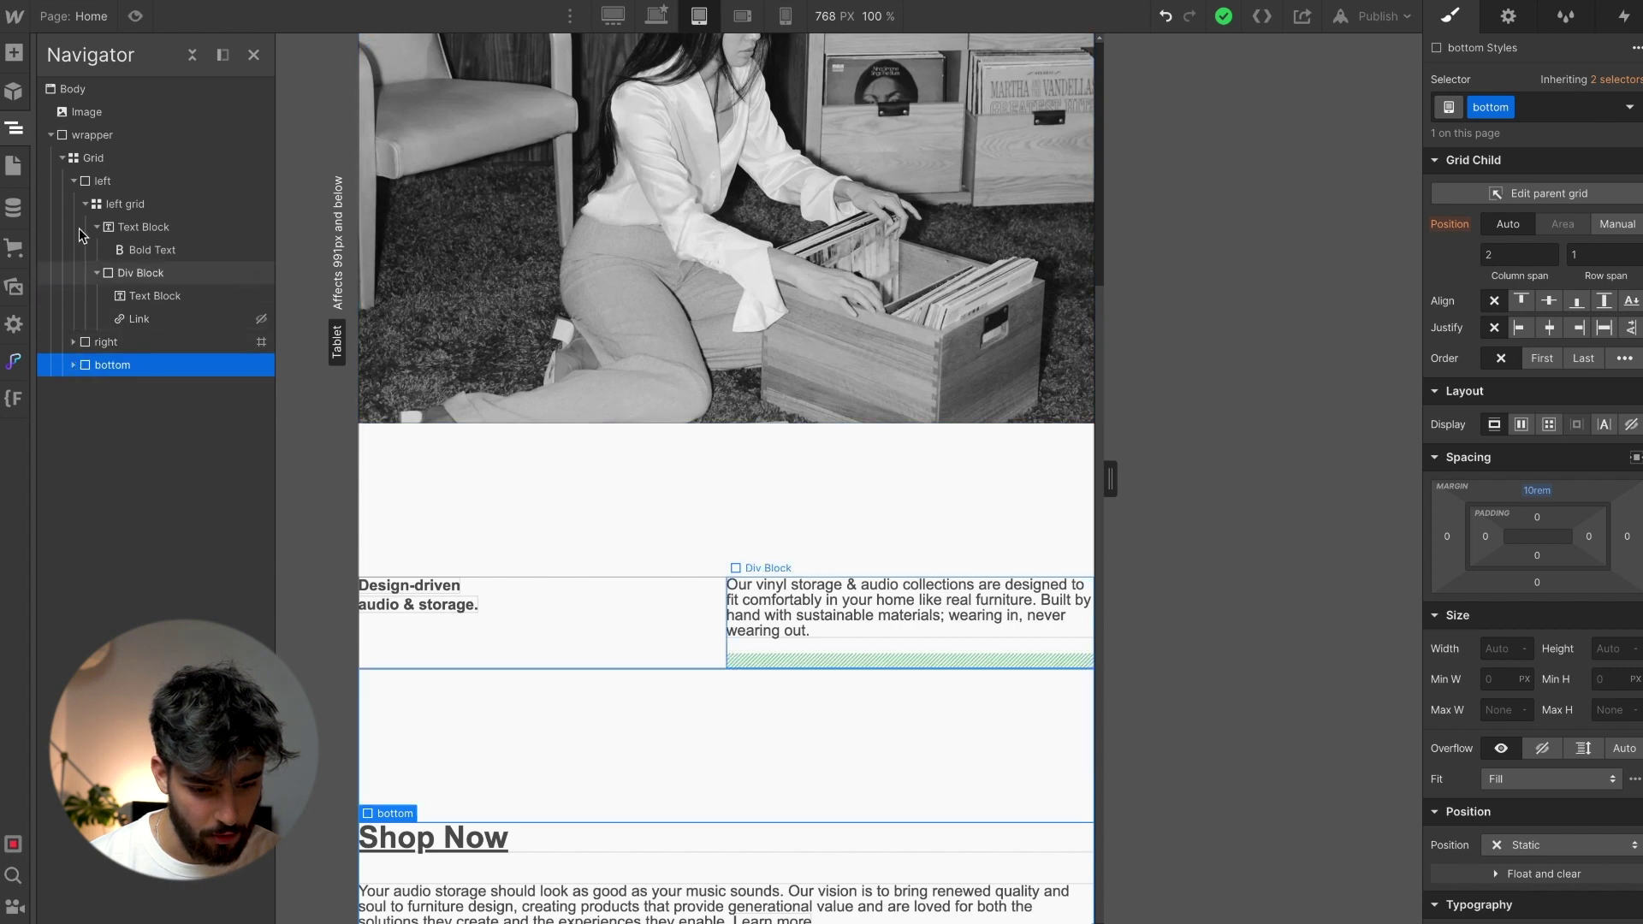
{"action": "left_click", "coordinate": [50, 135]}
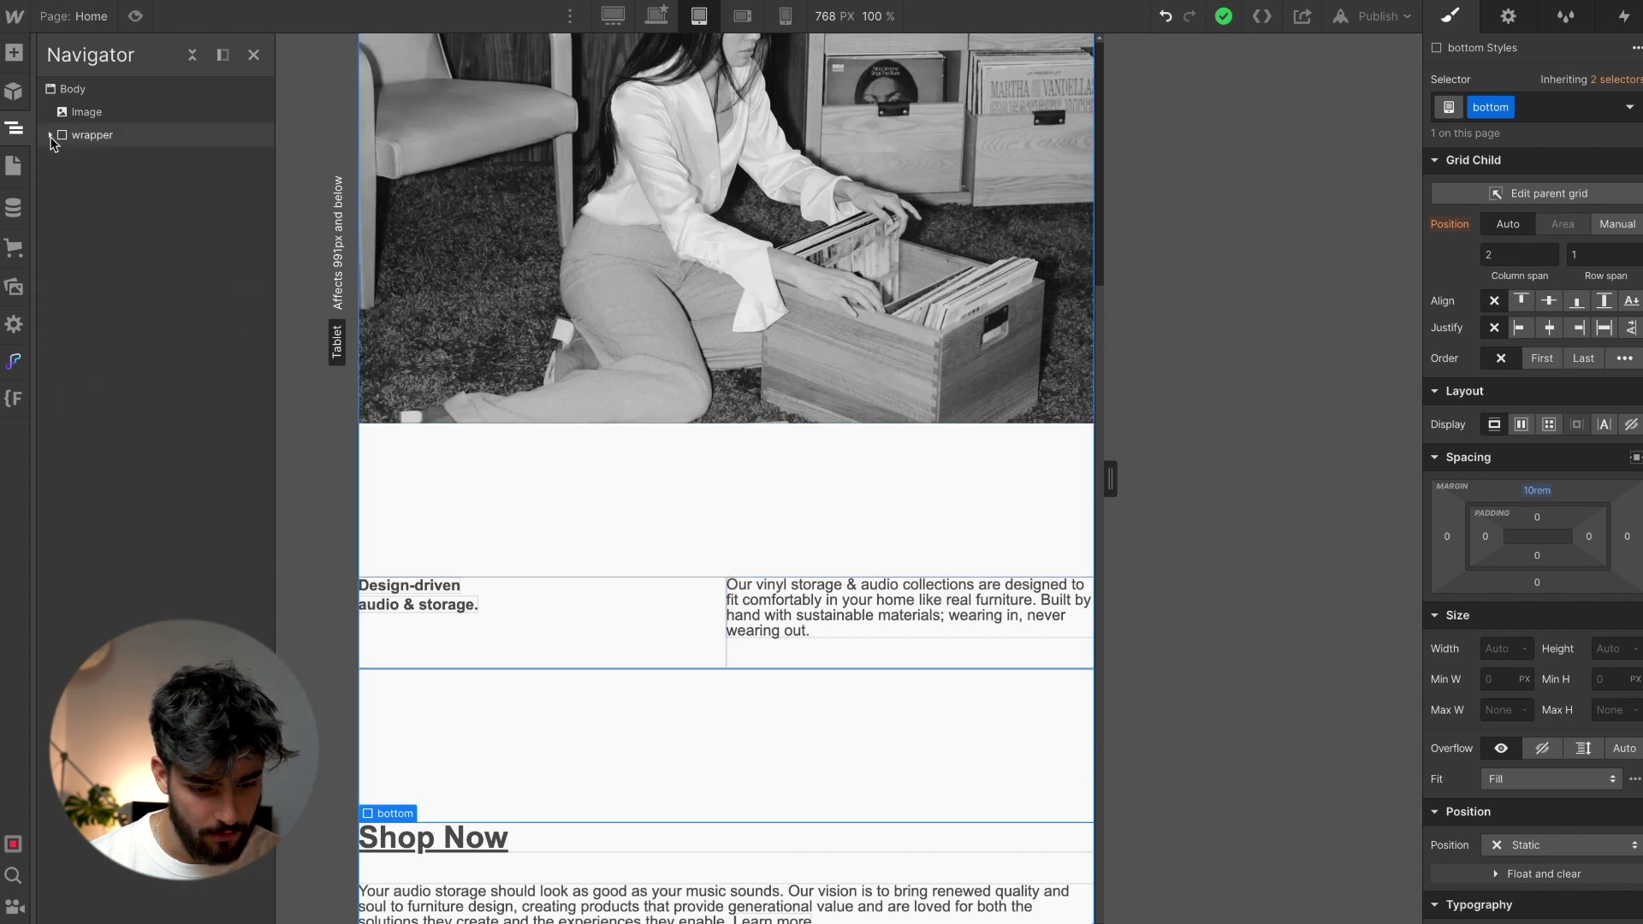
Expand the wrapper and its grid, and give the left block 1% left and right padding on tablet
{"action": "left_click", "coordinate": [51, 135]}
{"action": "left_click", "coordinate": [62, 157]}
{"action": "left_click", "coordinate": [63, 157]}
{"action": "left_click", "coordinate": [73, 181]}
{"action": "left_click", "coordinate": [103, 181]}
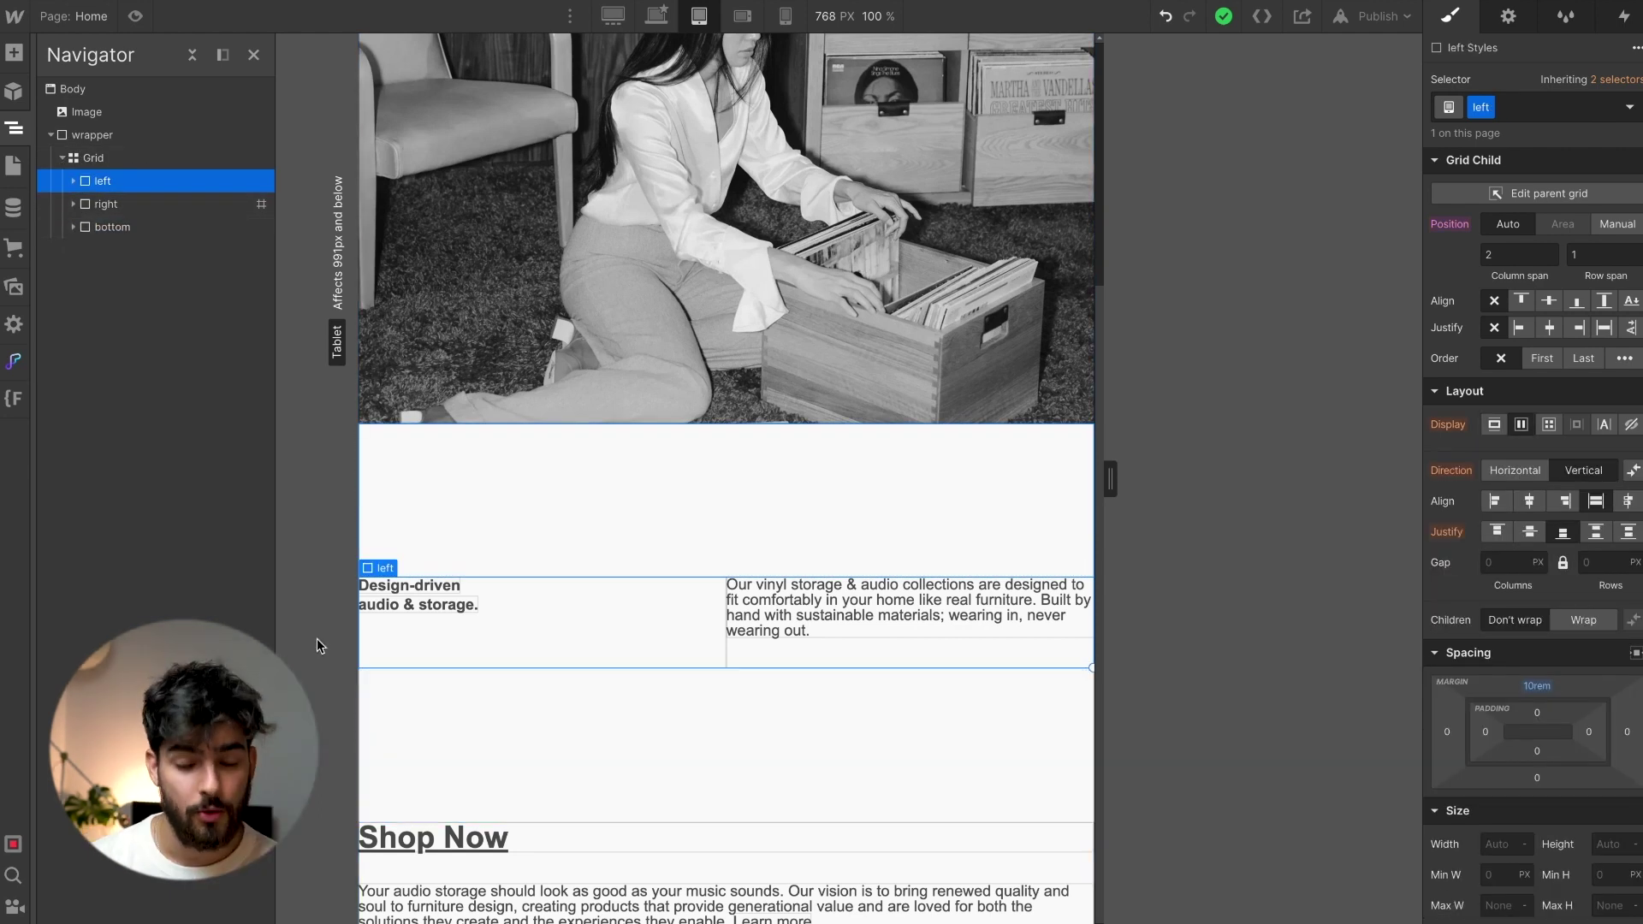
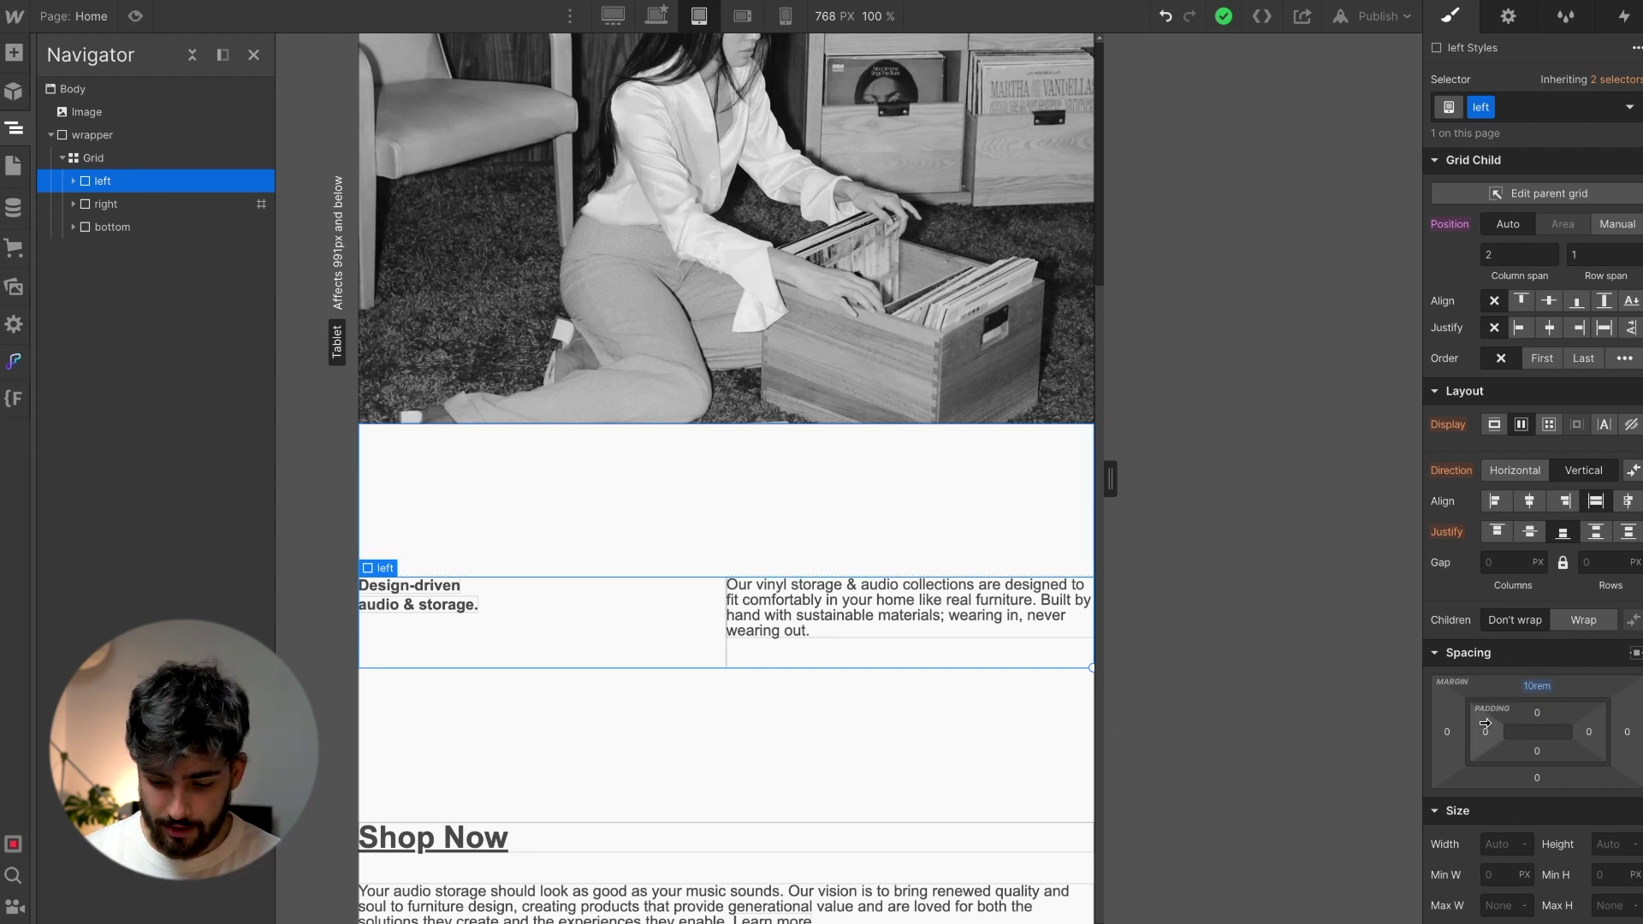
{"action": "left_click", "coordinate": [1485, 732]}
{"action": "type", "text": "1%"}
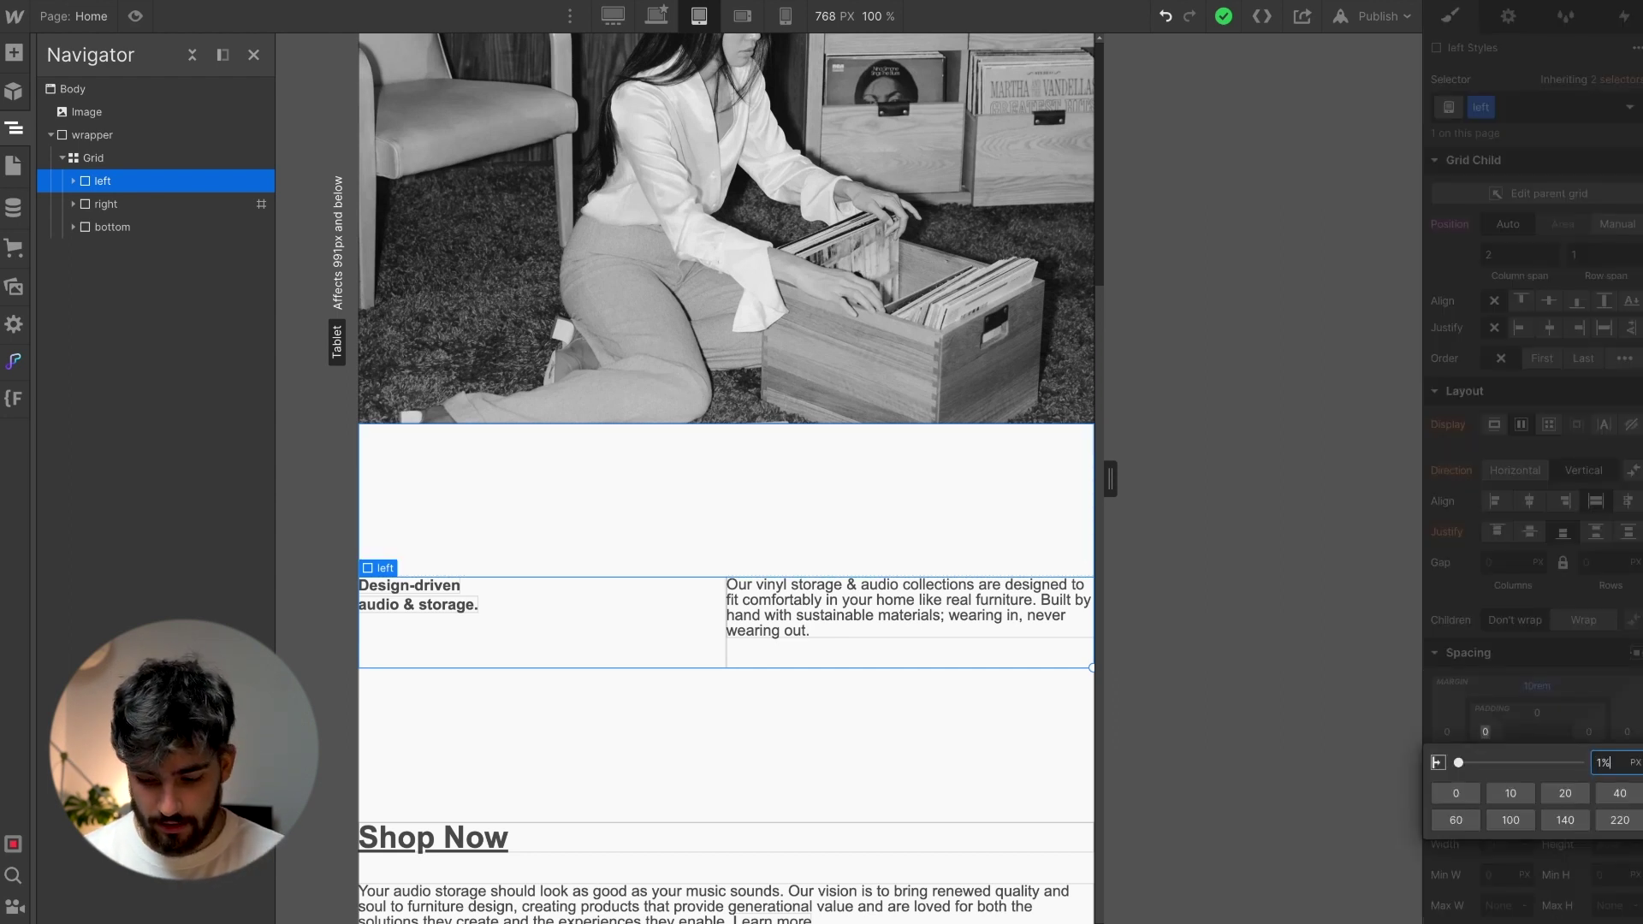
{"action": "key", "text": "Return"}
{"action": "left_click", "coordinate": [1588, 732]}
{"action": "type", "text": "1"}
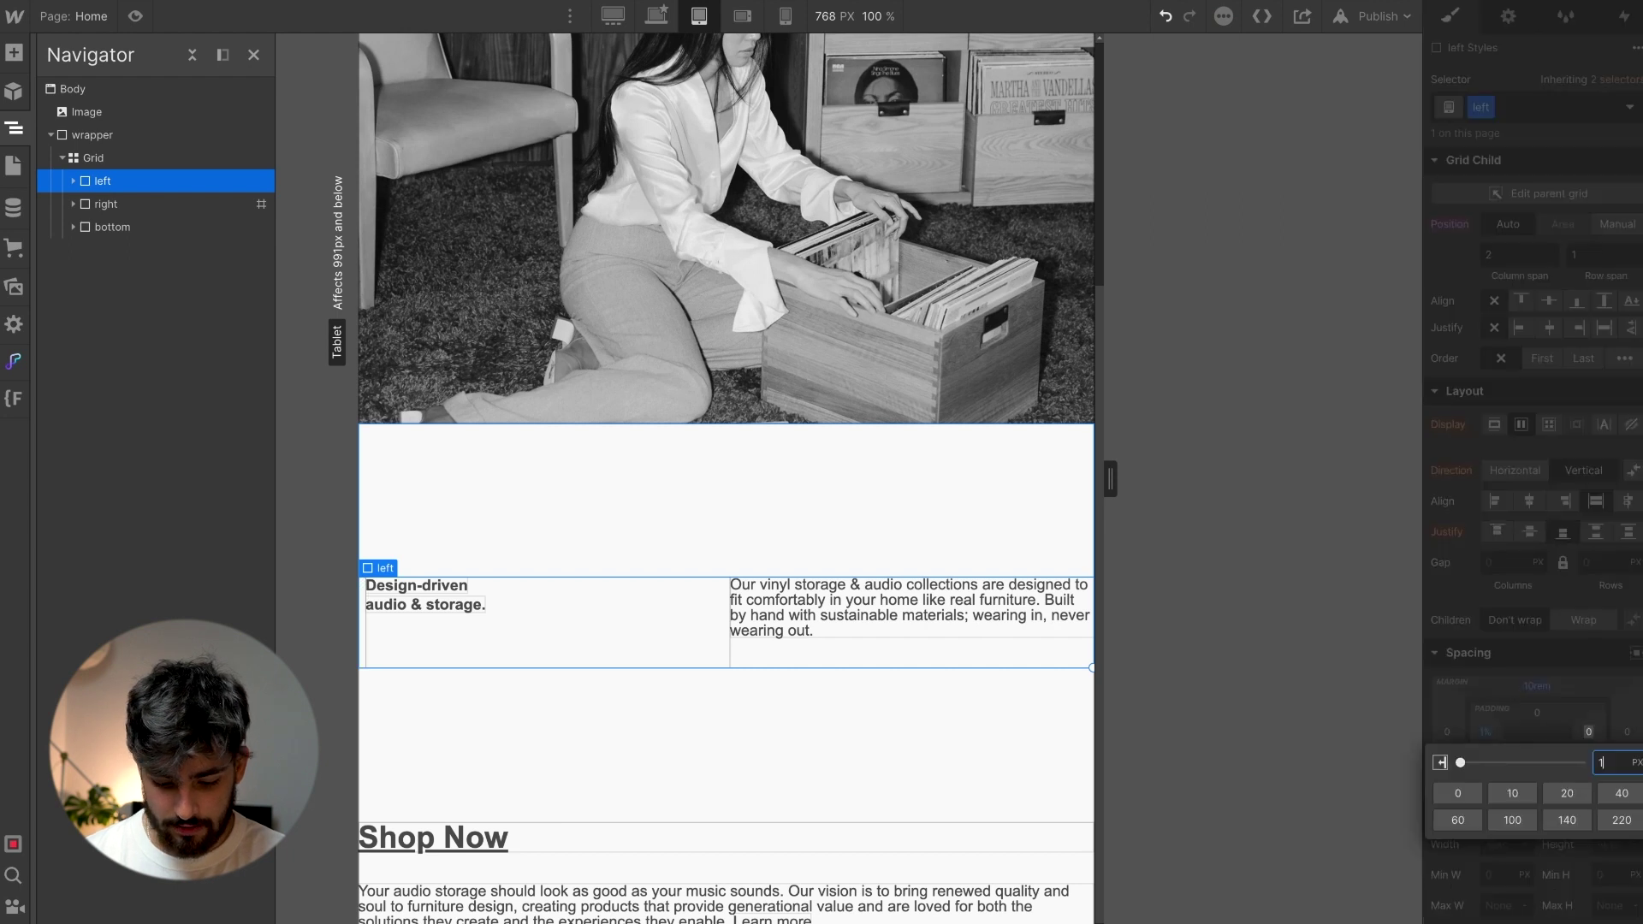
{"action": "type", "text": "%"}
{"action": "key", "text": "Return"}
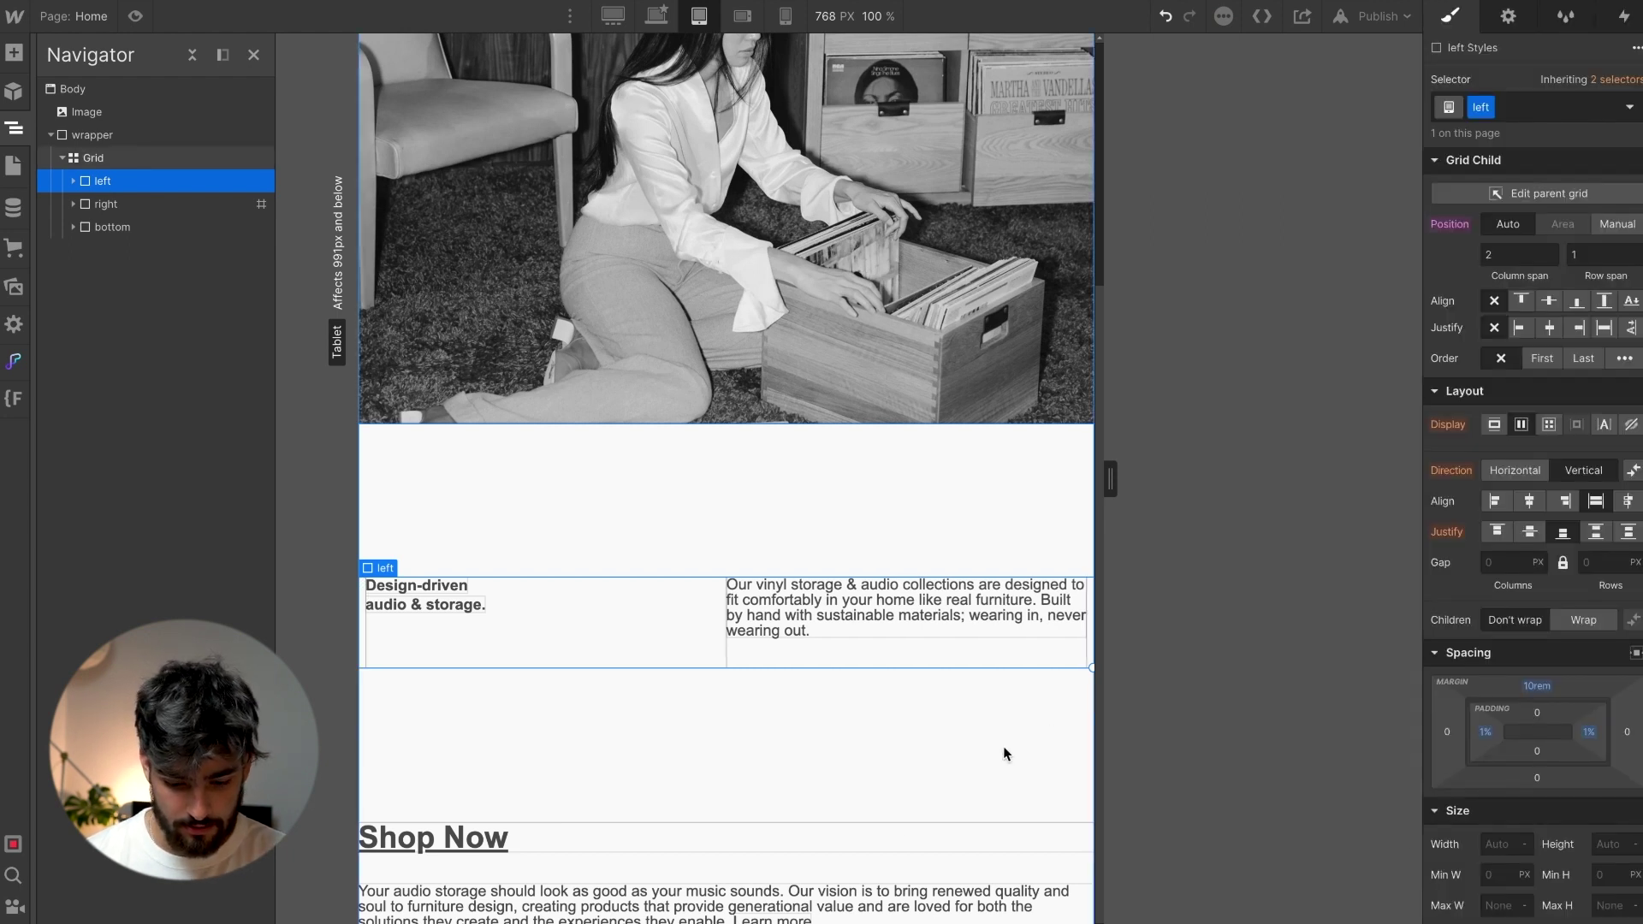
Give the bottom block holding Shop Now and the vision paragraph 1% left and right padding on tablet
{"action": "left_click", "coordinate": [606, 859]}
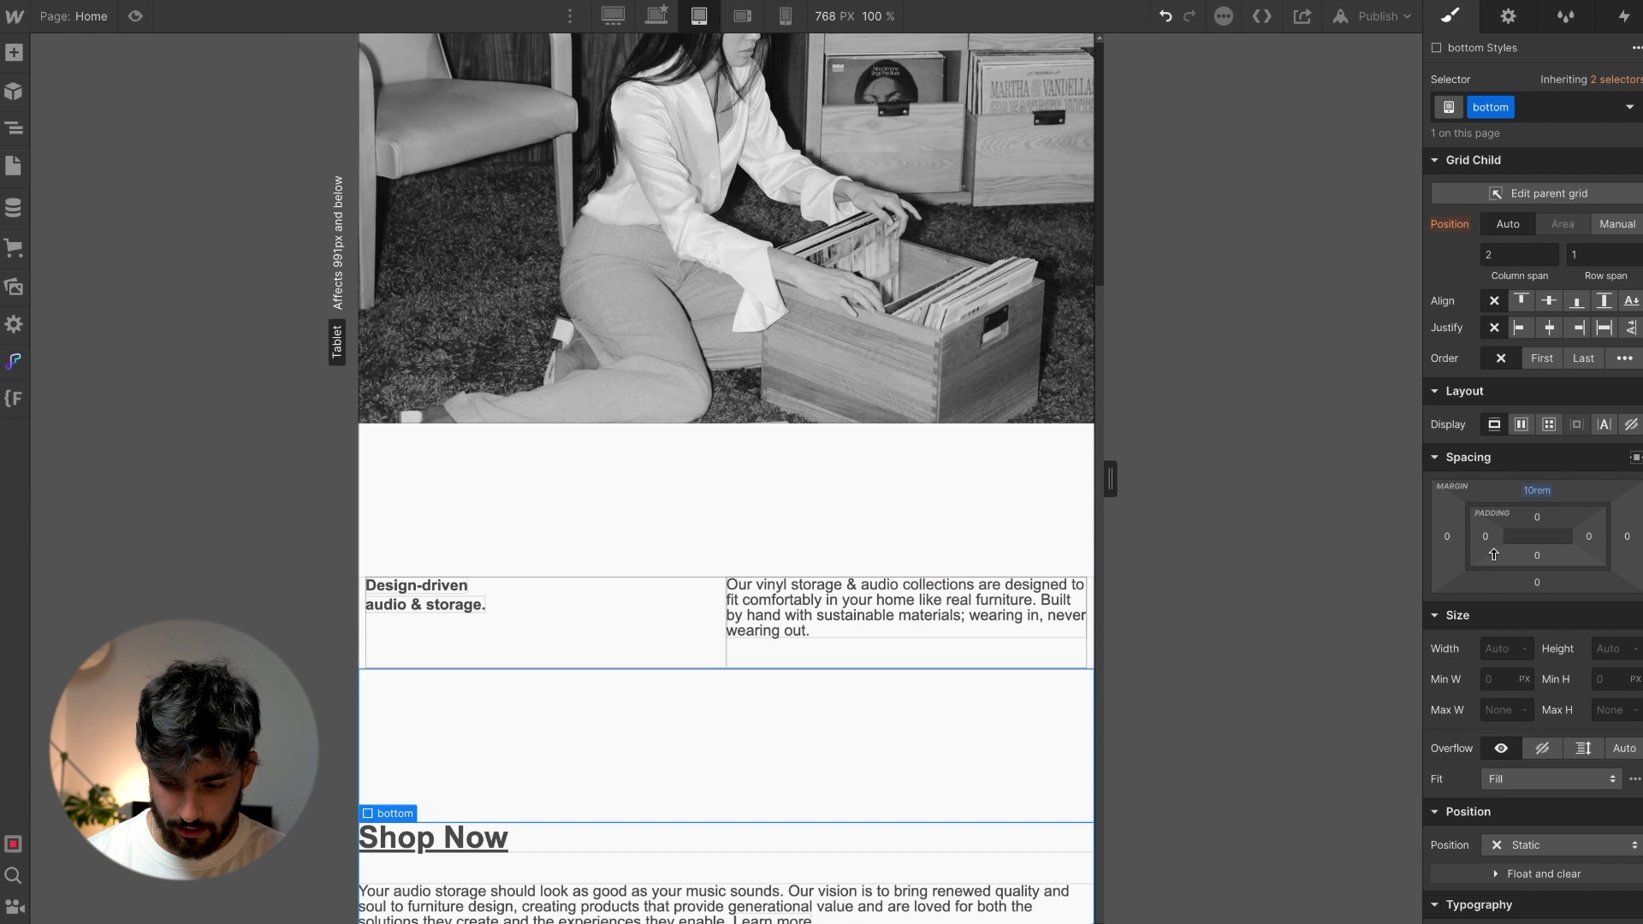
{"action": "left_click", "coordinate": [1485, 536]}
{"action": "type", "text": "1%"}
{"action": "key", "text": "Return"}
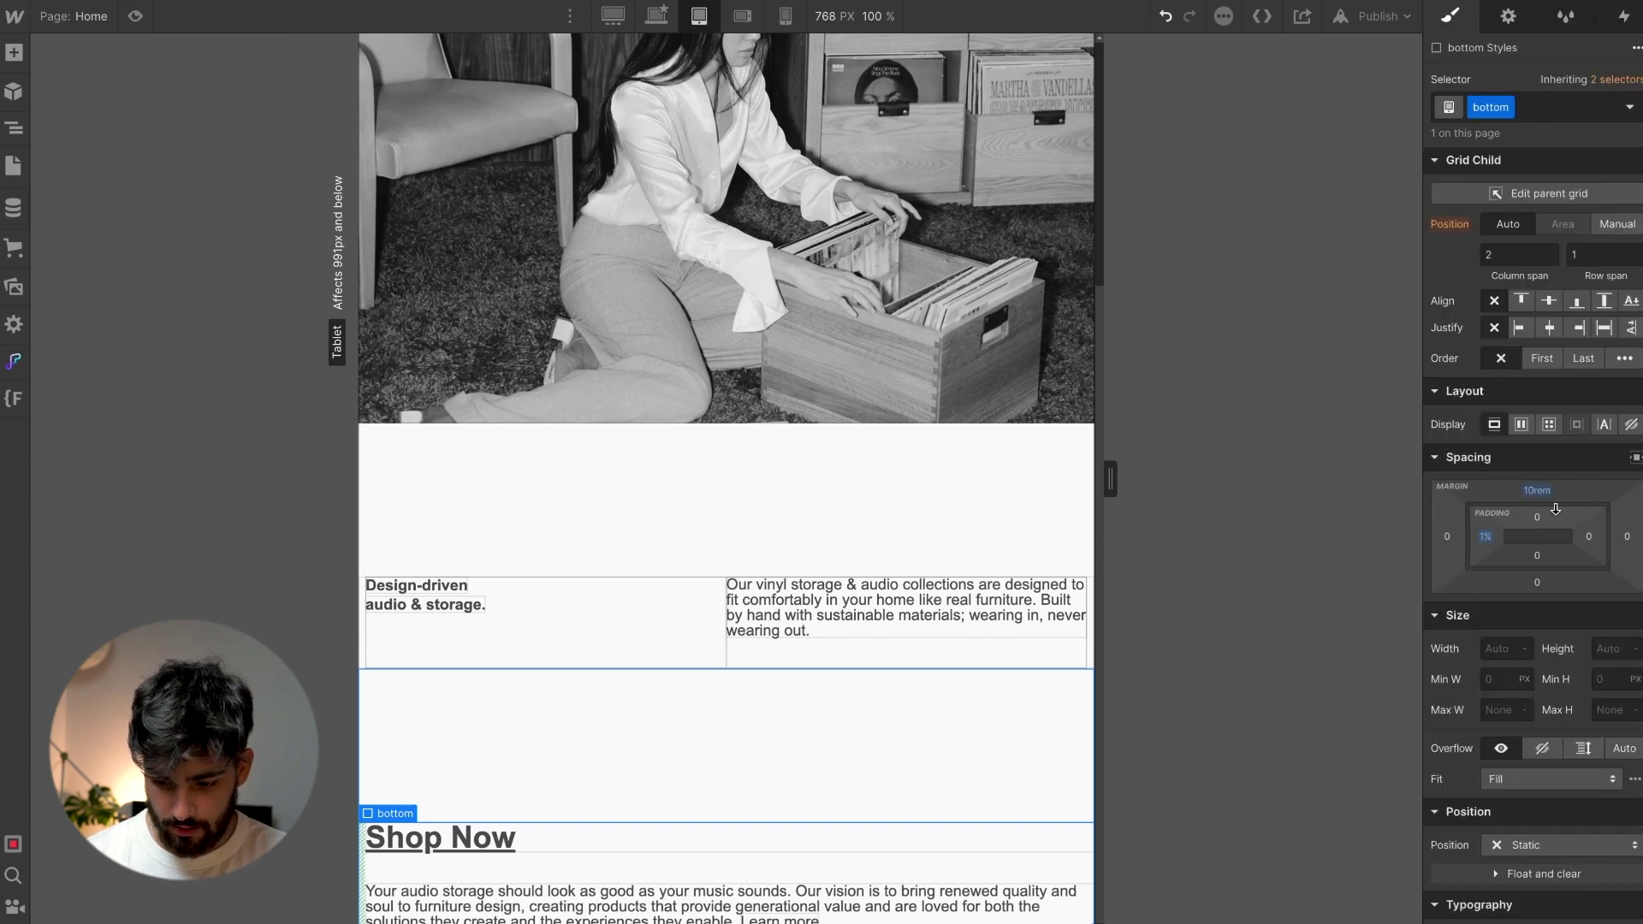
{"action": "left_click", "coordinate": [1588, 537]}
{"action": "type", "text": "1%"}
{"action": "key", "text": "Return"}
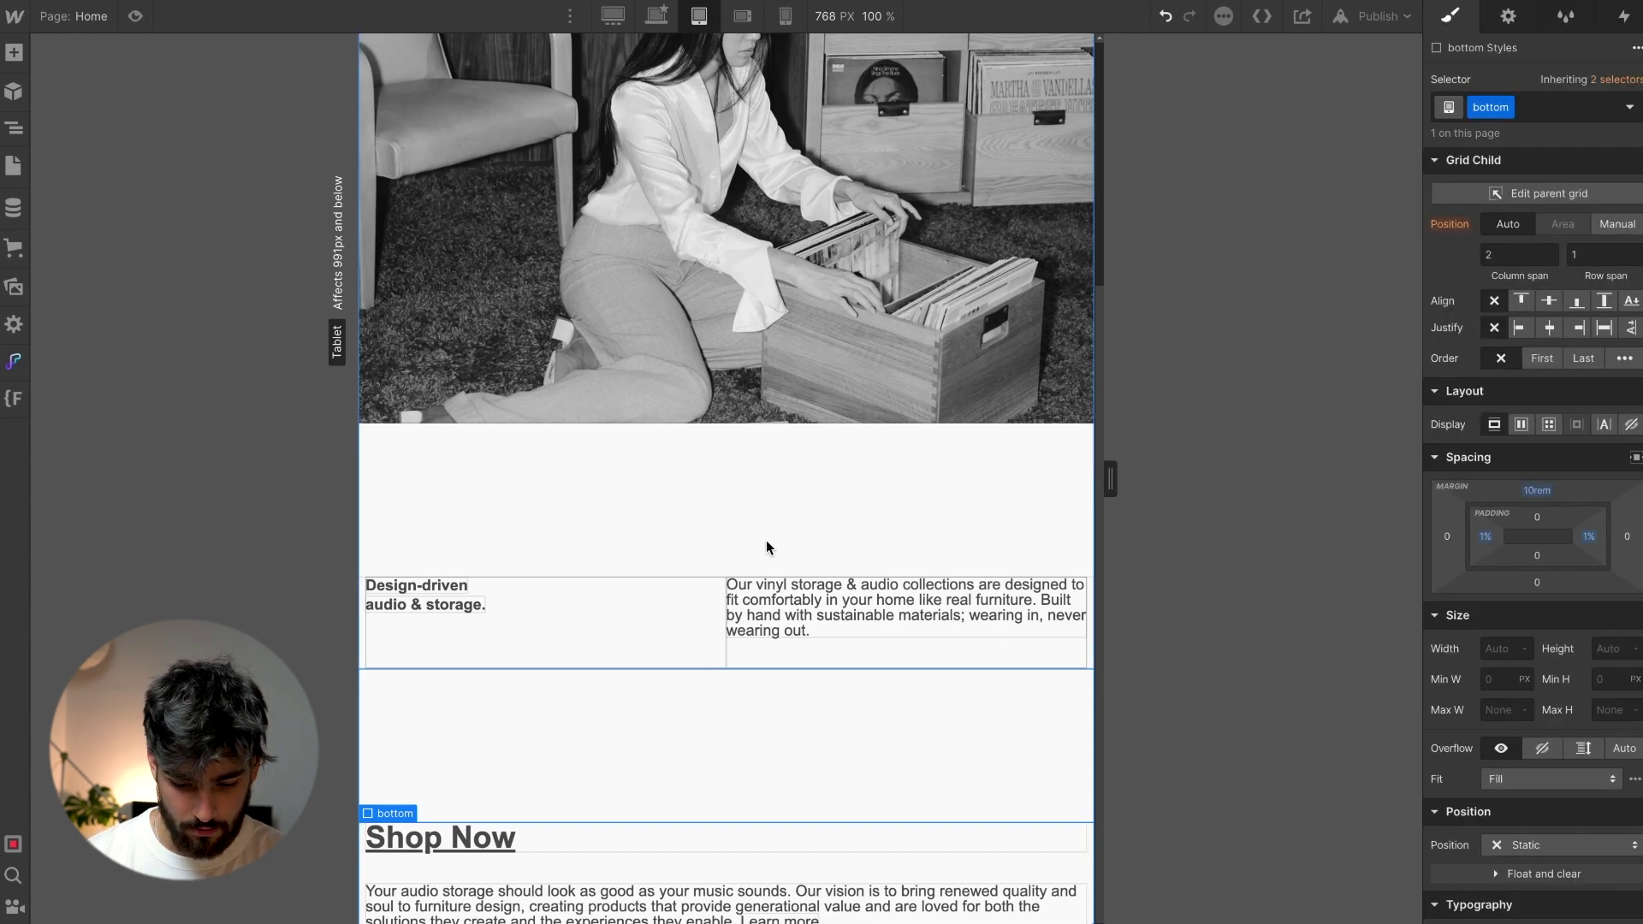
Hide the element outlines on the canvas and review the tablet hero's logo, photo and padded texts
{"action": "key", "text": "Escape"}
{"action": "key", "text": "super+shift+x"}
{"action": "scroll", "coordinate": [818, 711], "scroll_direction": "up", "scroll_amount": 2}
{"action": "scroll", "coordinate": [818, 711], "scroll_direction": "down", "scroll_amount": 2}
{"action": "scroll", "coordinate": [880, 685], "scroll_direction": "up", "scroll_amount": 4}
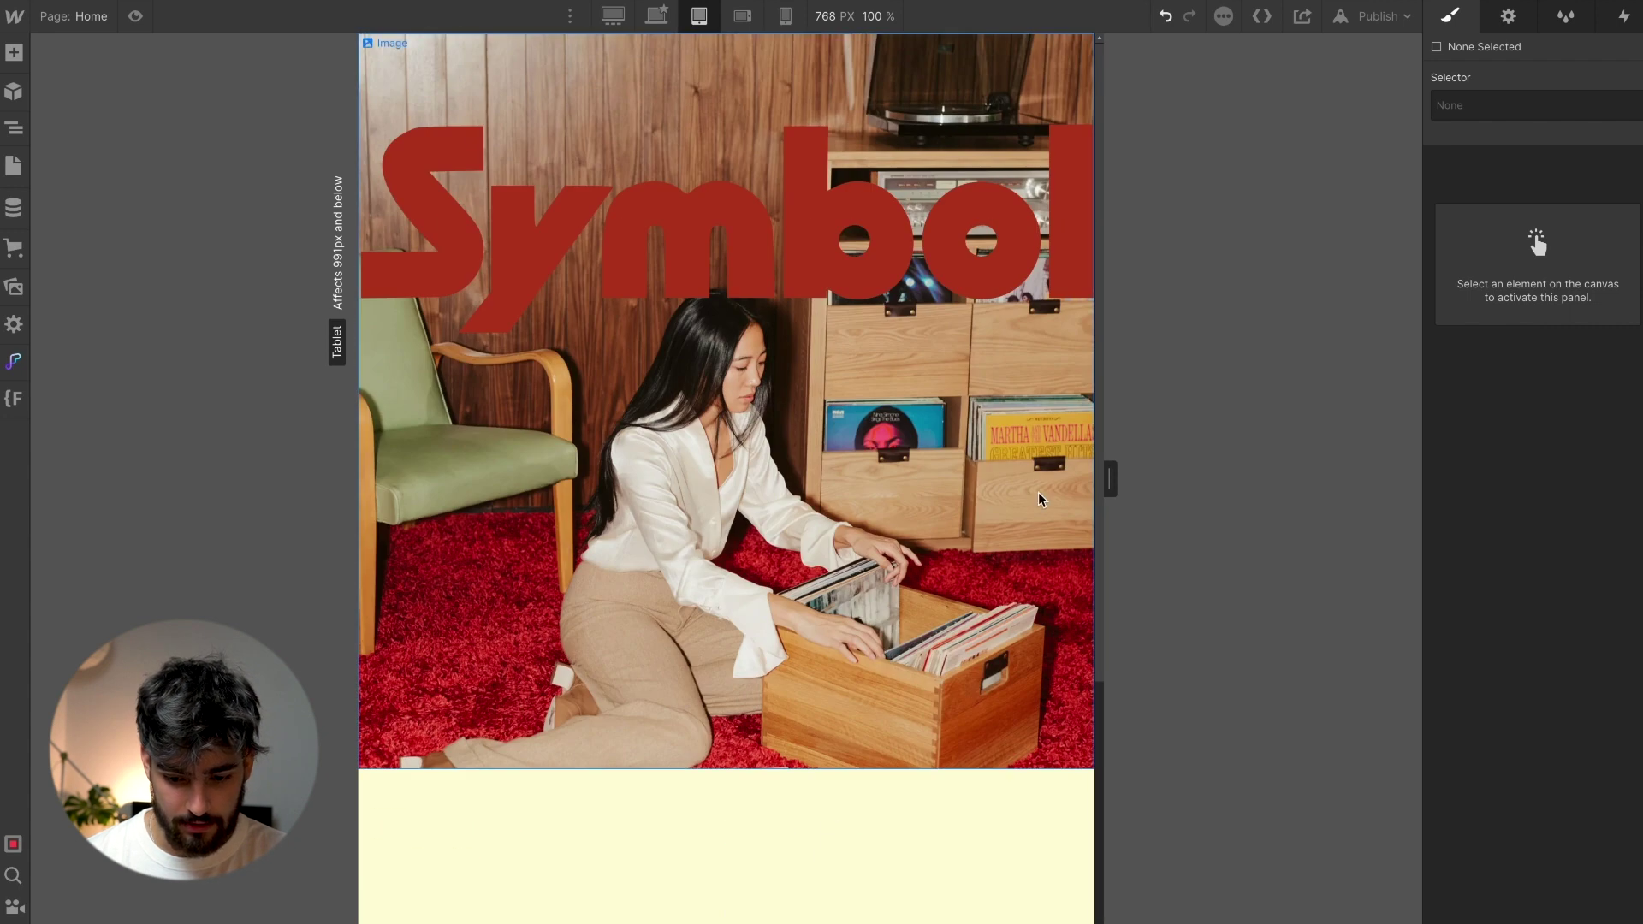
{"action": "mouse_move", "coordinate": [1109, 479]}
{"action": "left_mouse_down"}
{"action": "mouse_move", "coordinate": [1214, 480]}
{"action": "mouse_move", "coordinate": [1106, 476]}
{"action": "left_mouse_up"}
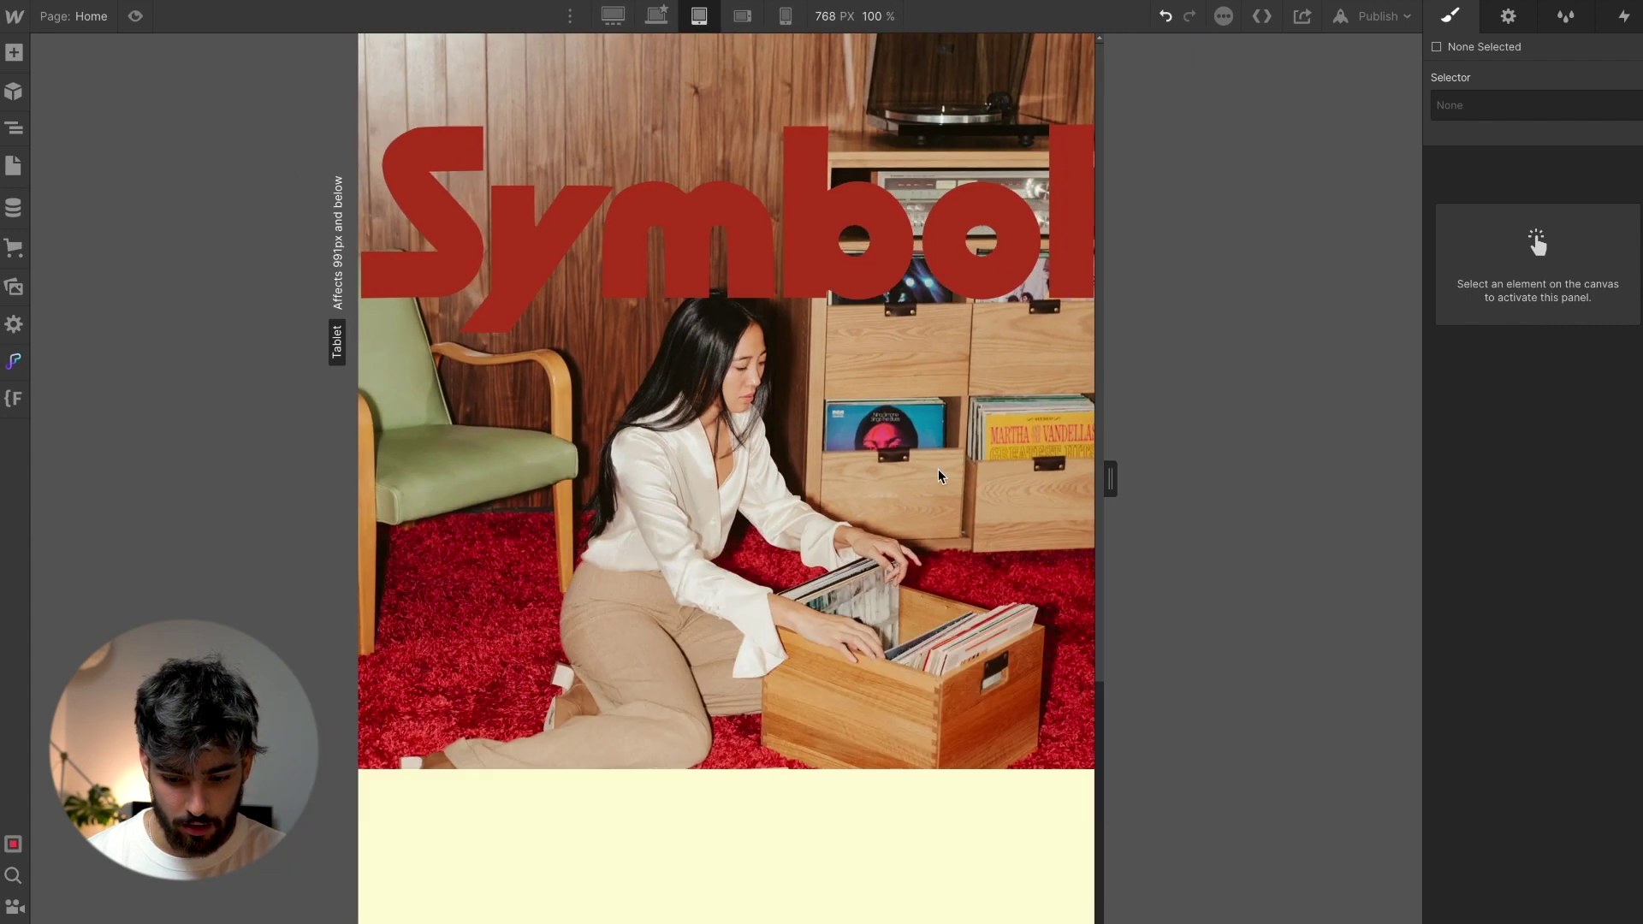
{"action": "scroll", "coordinate": [1103, 477], "scroll_direction": "down", "scroll_amount": 4}
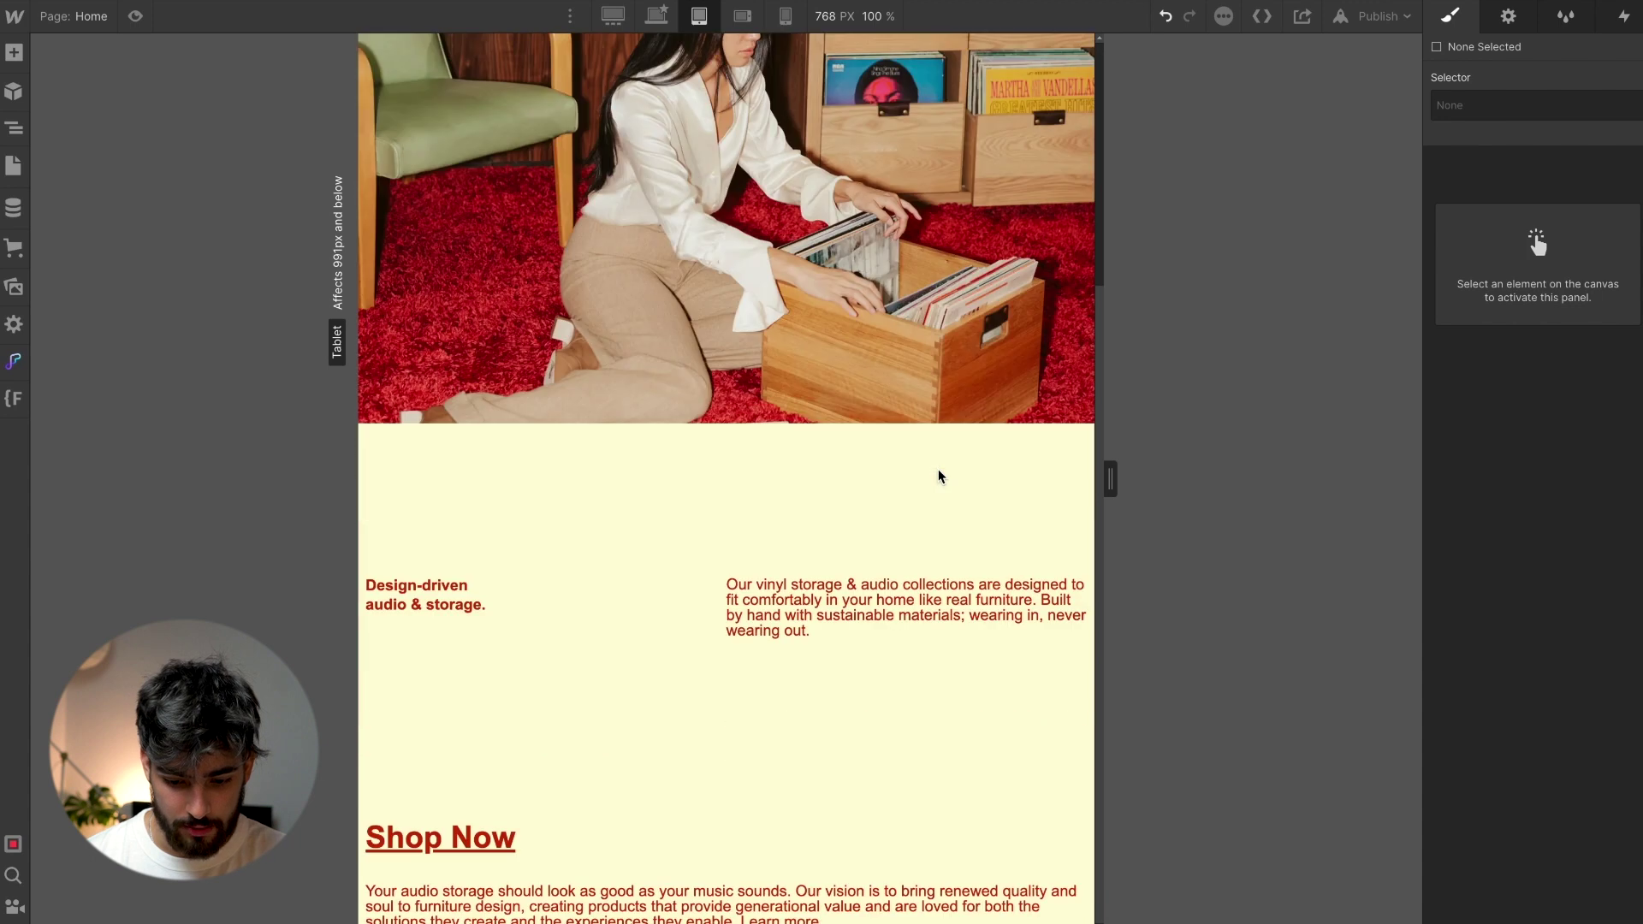
{"action": "left_click", "coordinate": [1026, 484]}
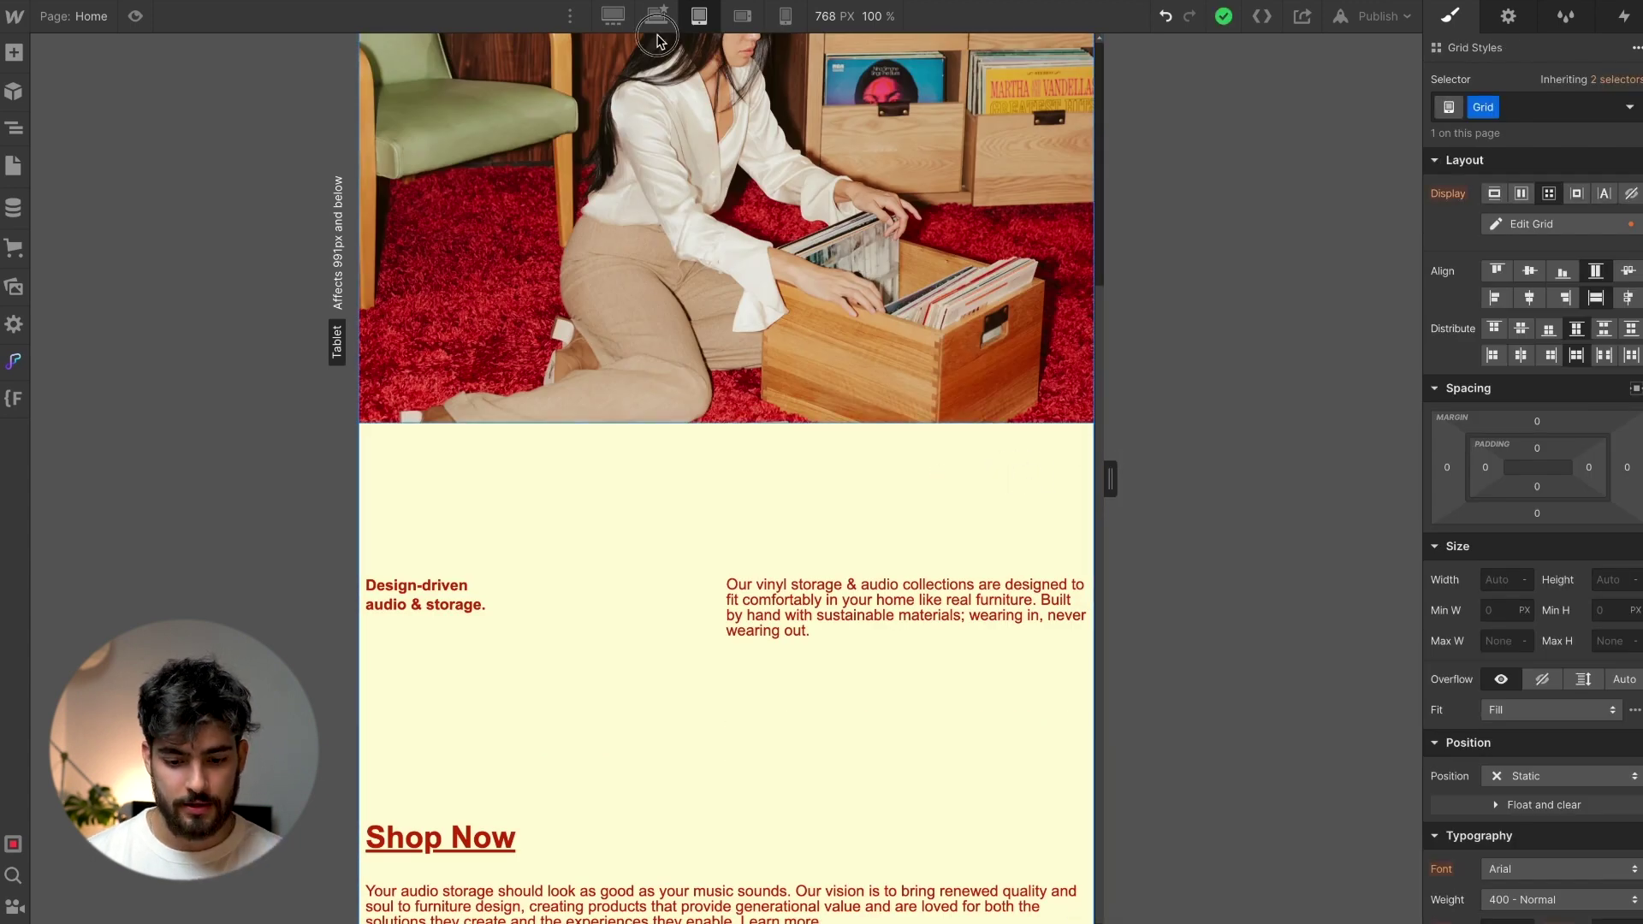
Switch to the desktop breakpoint and compare the hero with the reference site at narrowed and full window width
{"action": "left_click", "coordinate": [665, 77]}
{"action": "left_click", "coordinate": [656, 16]}
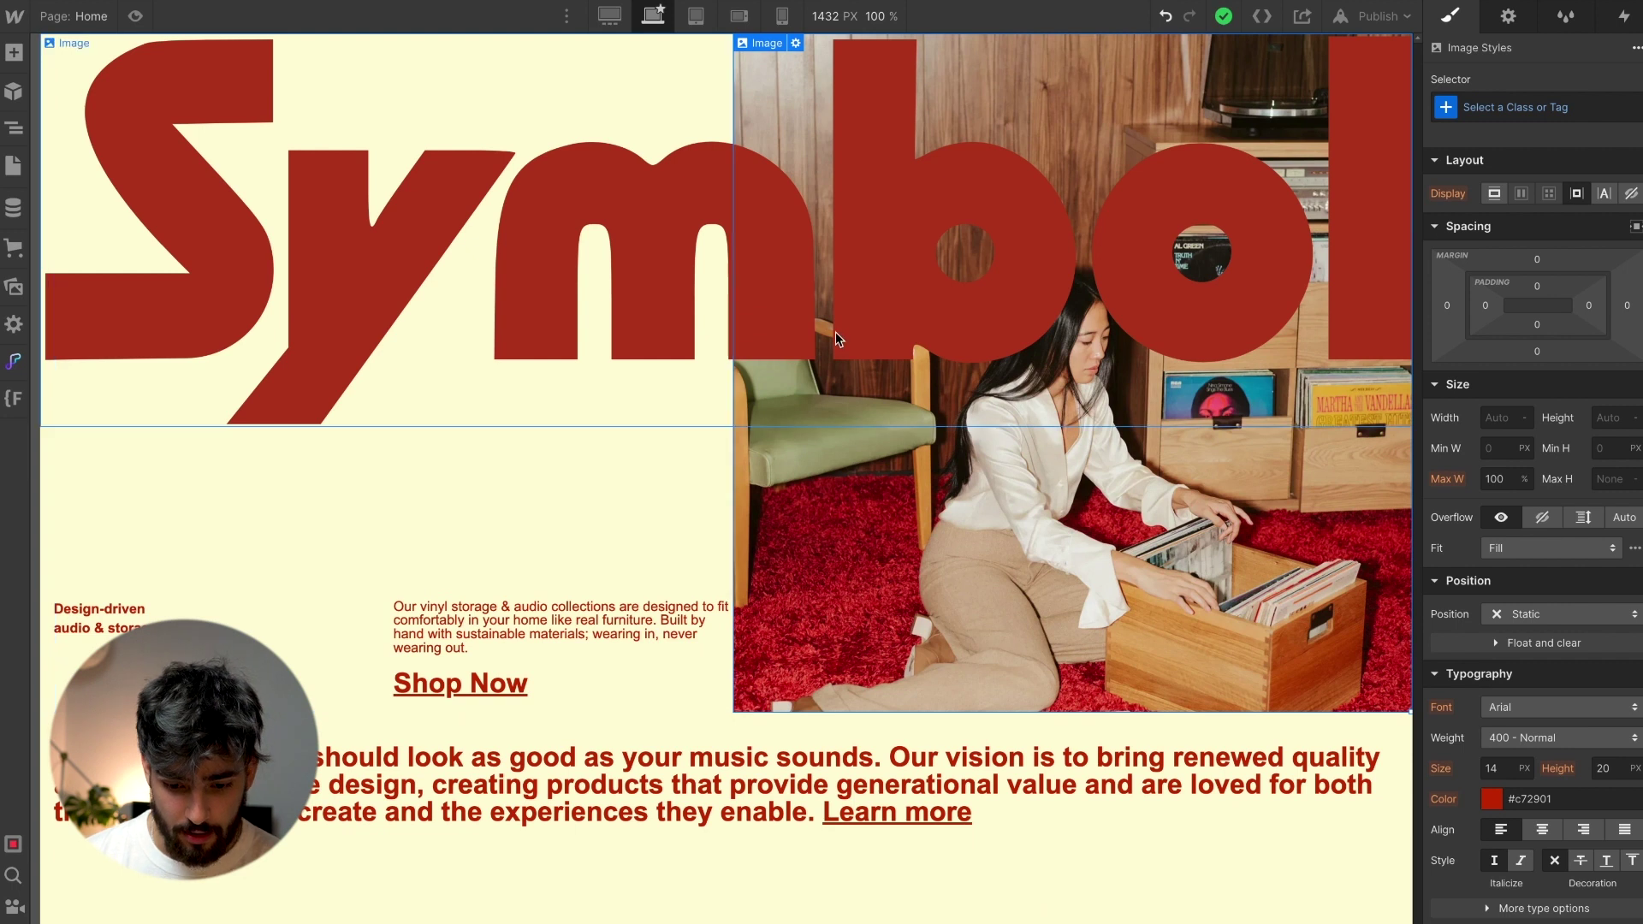
{"action": "left_click", "coordinate": [696, 16]}
{"action": "left_click", "coordinate": [653, 15]}
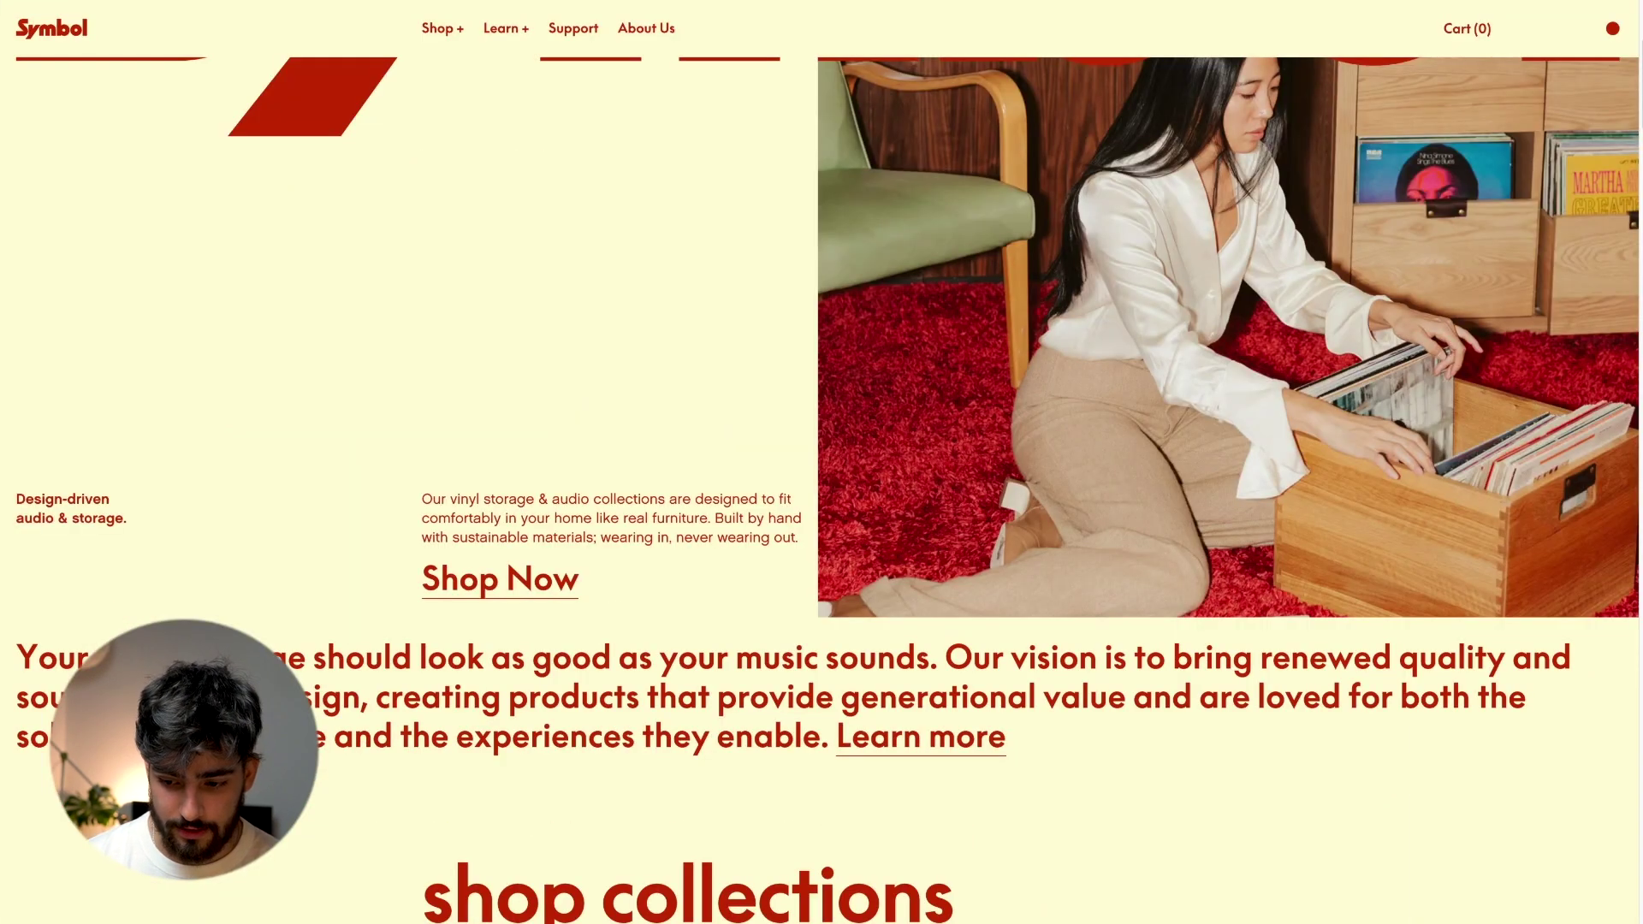
{"action": "left_click_drag", "start_coordinate": [1594, 178], "coordinate": [991, 463]}
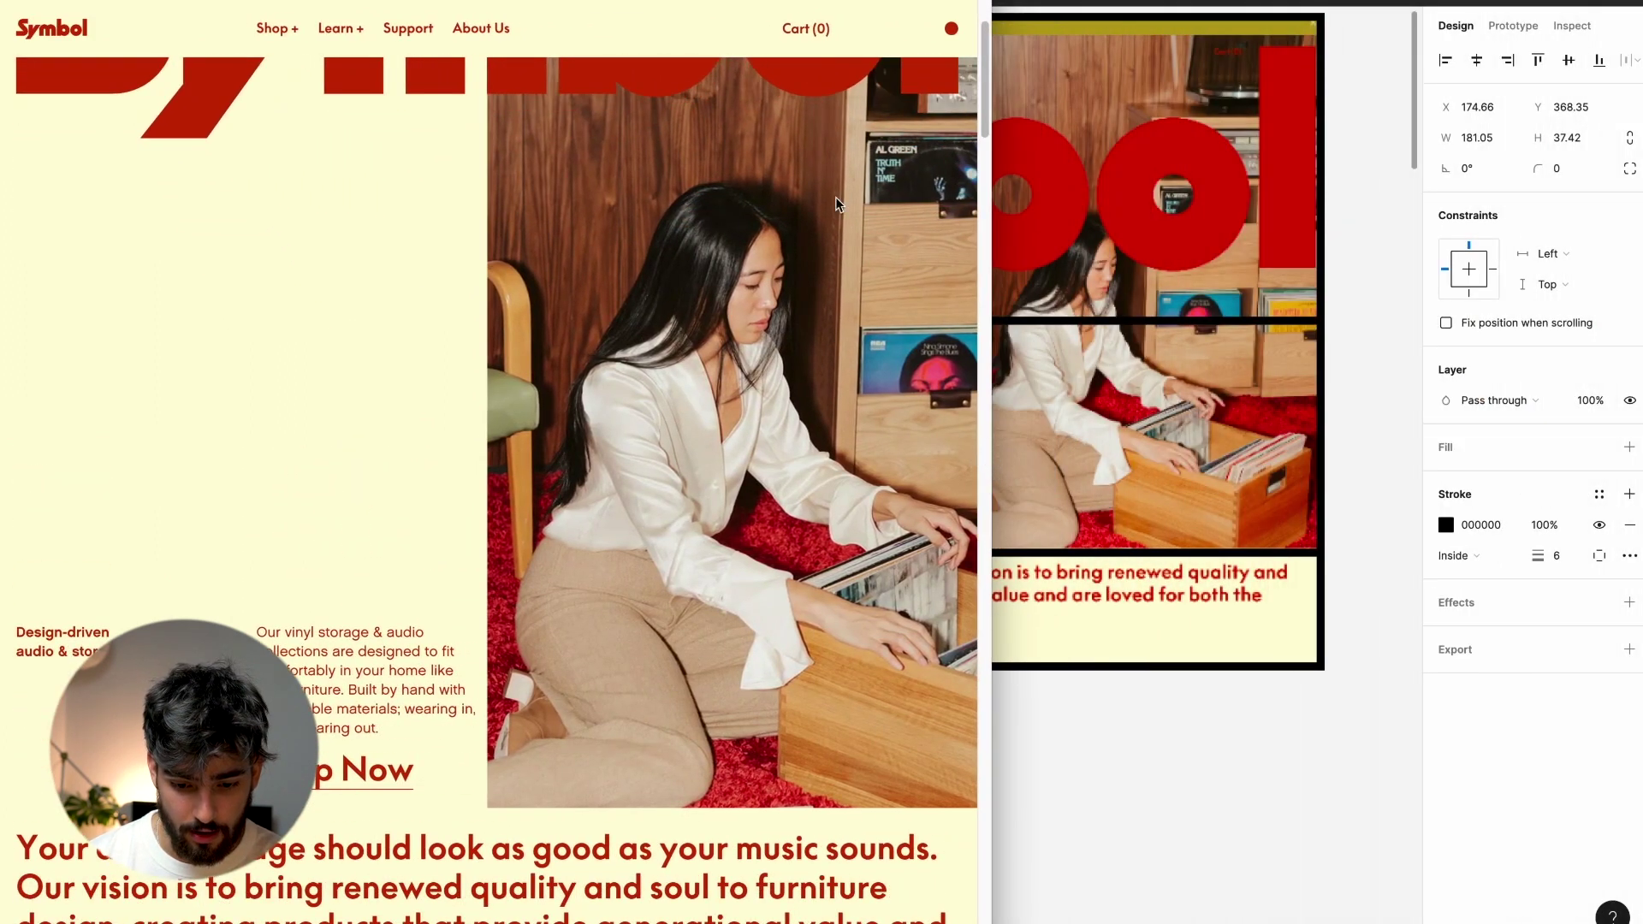
{"action": "scroll", "coordinate": [672, 265], "scroll_direction": "up", "scroll_amount": 3}
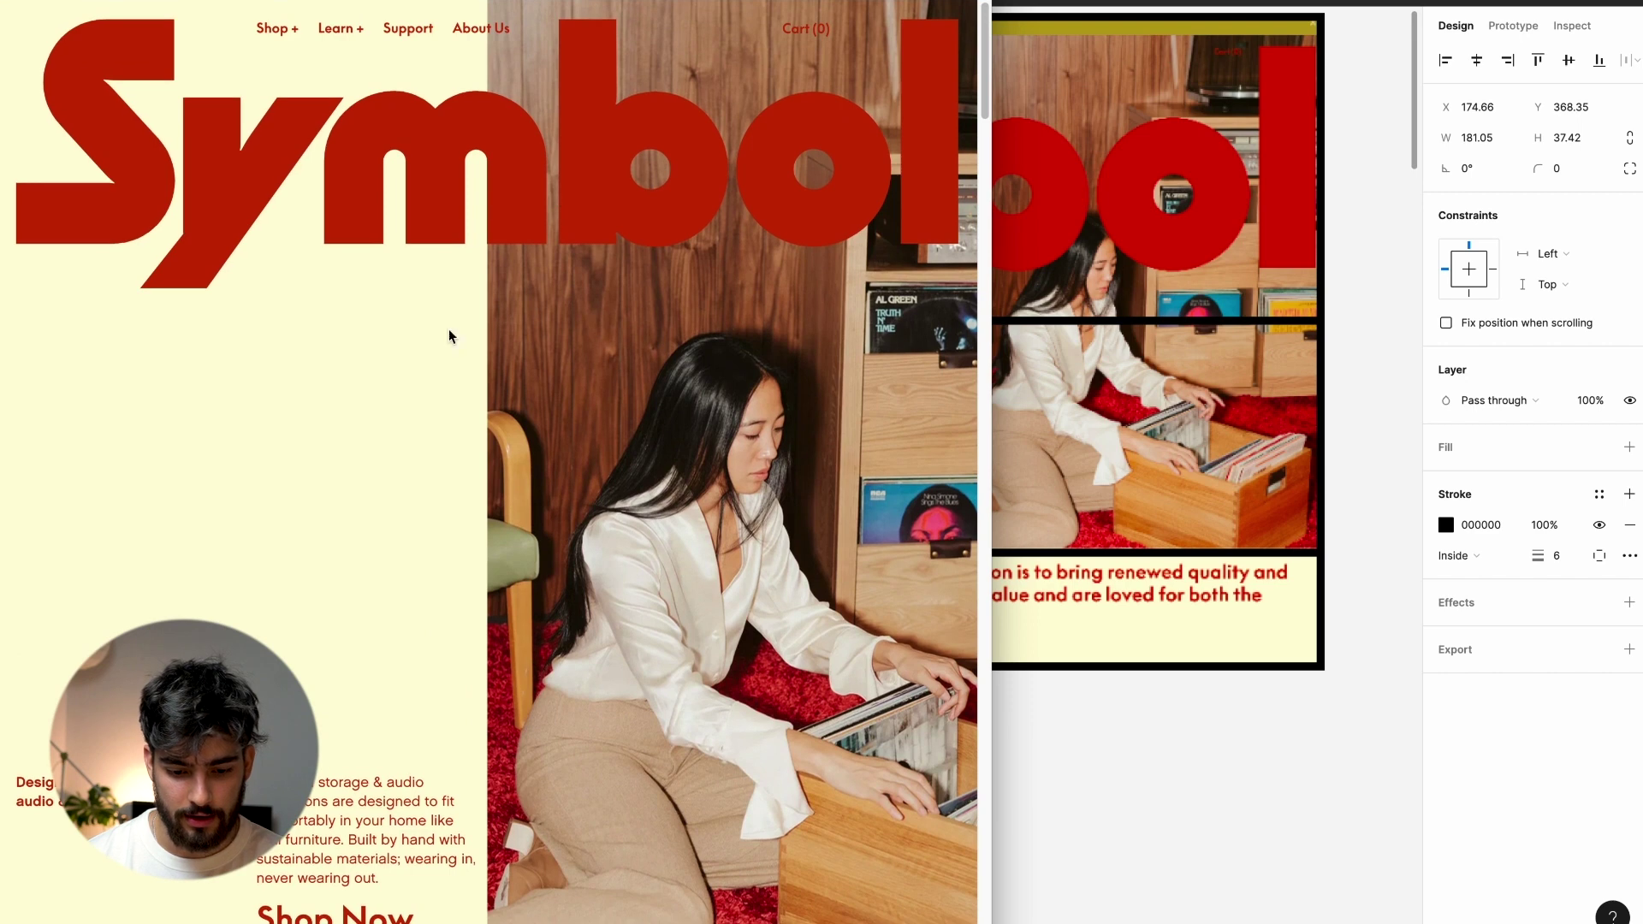
{"action": "left_click_drag", "start_coordinate": [993, 379], "coordinate": [1636, 413]}
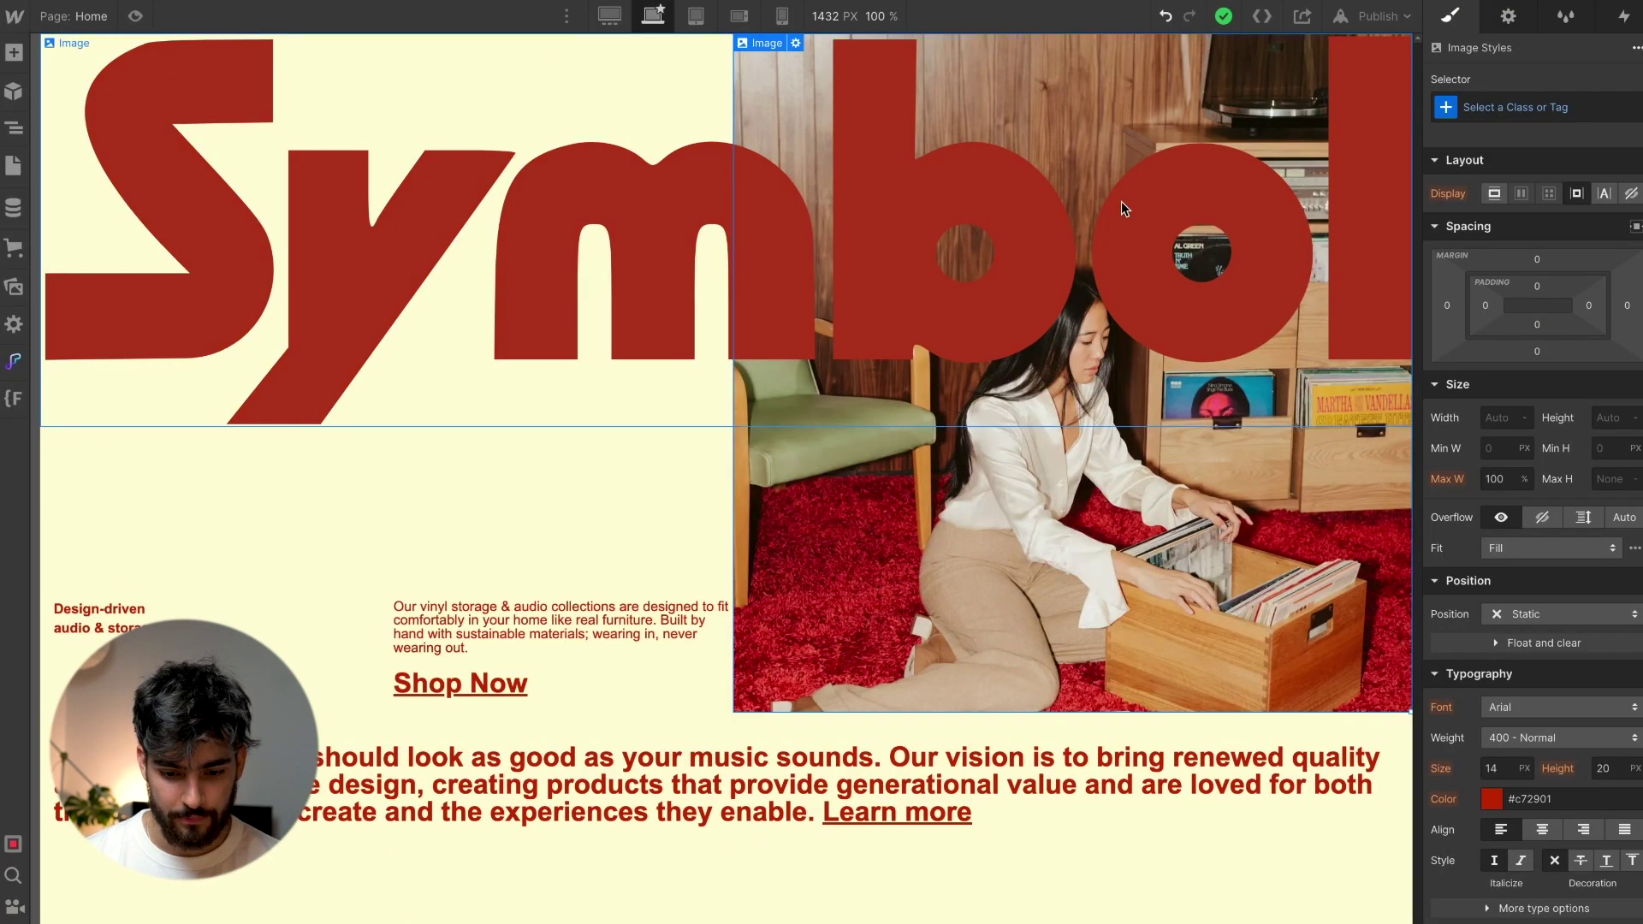
Set the right block containing the photo to hidden overflow and a width of 50 VW on desktop
{"action": "mouse_move", "coordinate": [821, 923]}
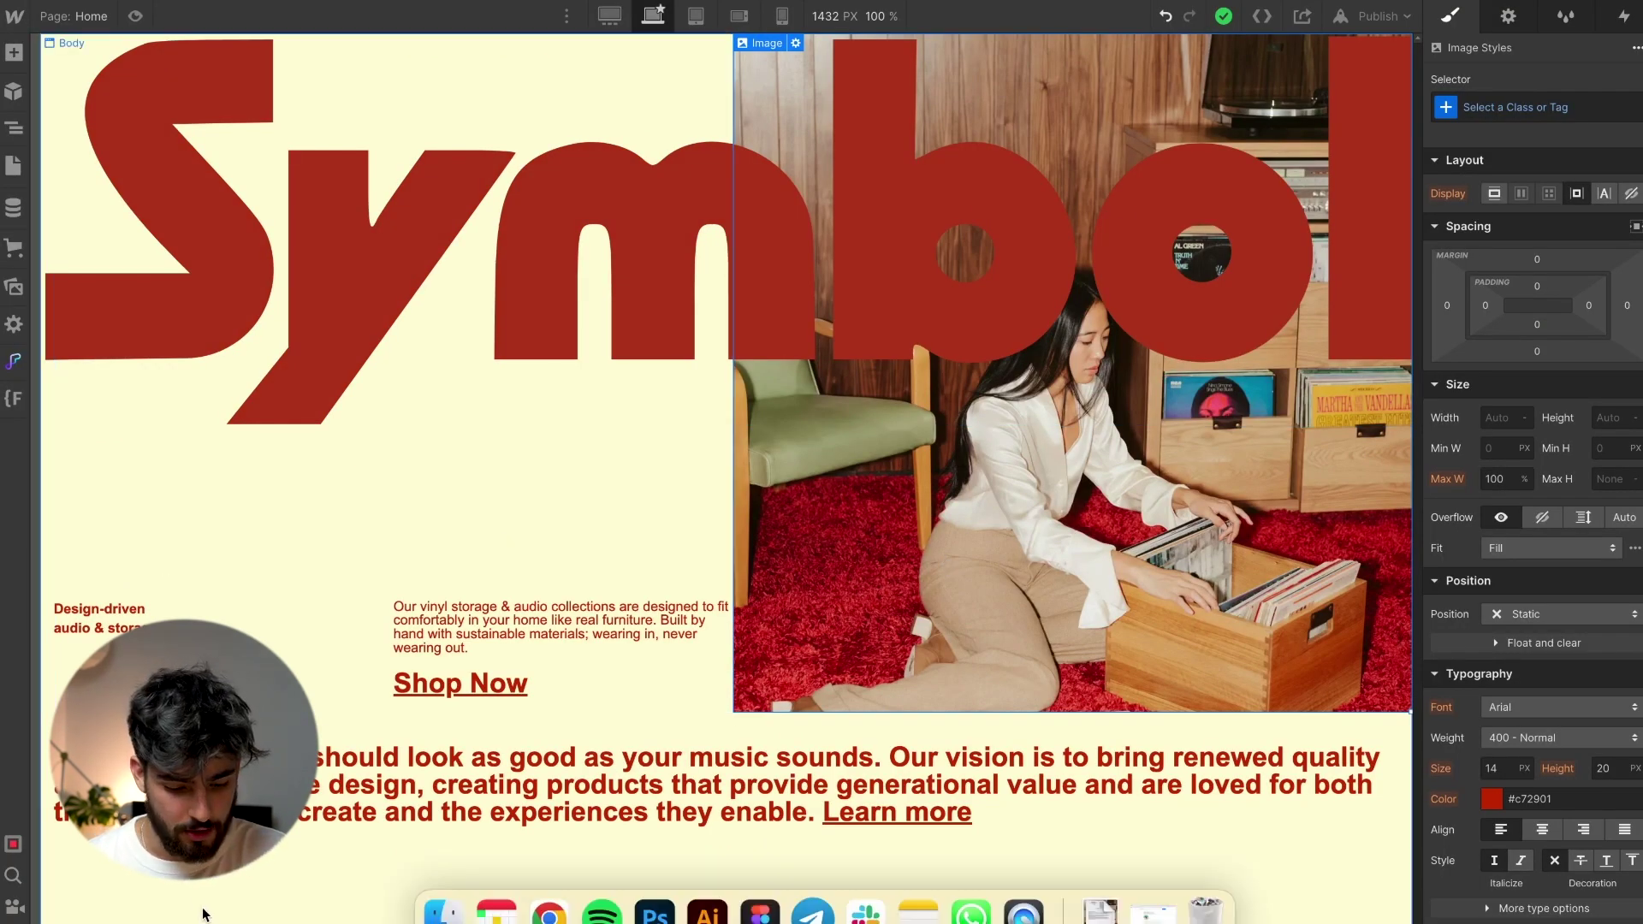
{"action": "key", "text": "Escape"}
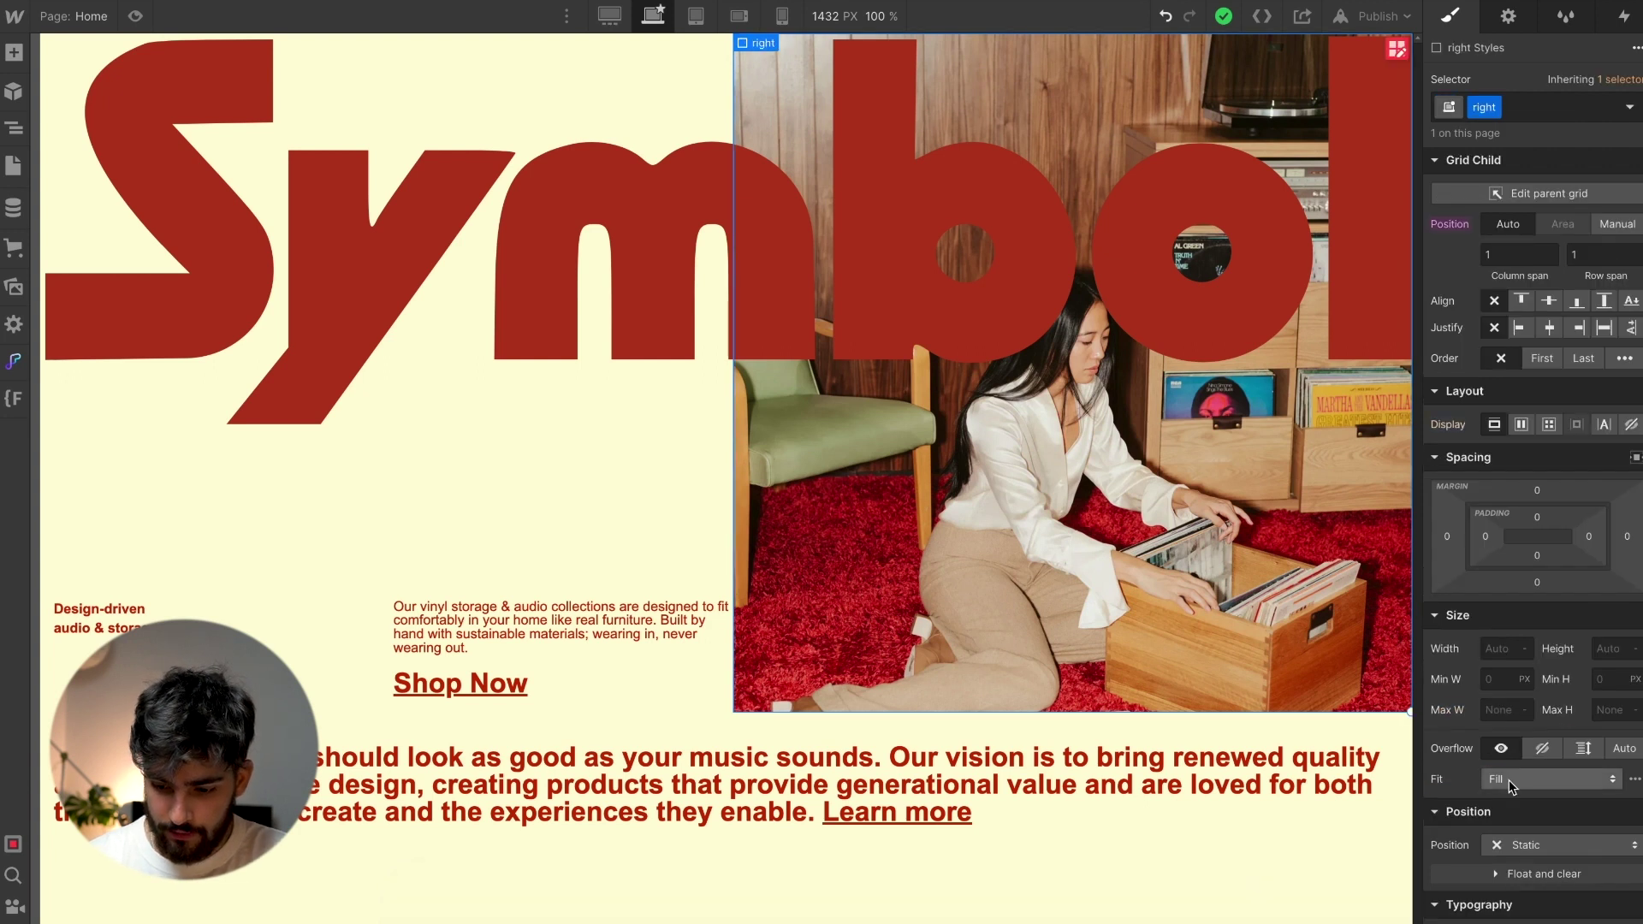
{"action": "left_click", "coordinate": [1543, 742]}
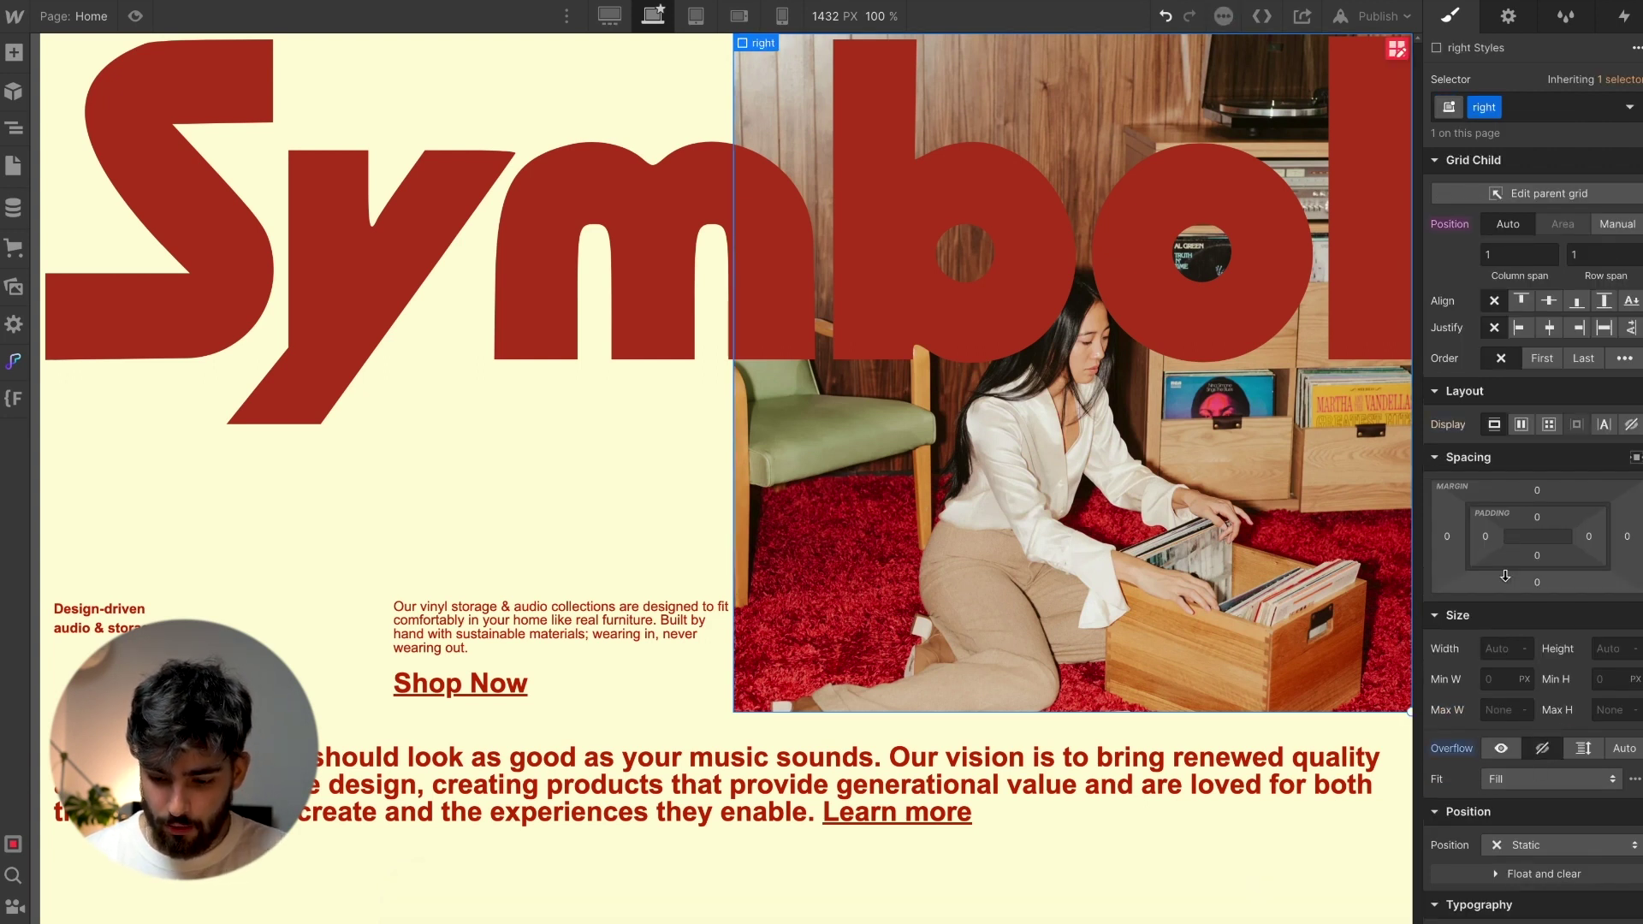
{"action": "left_click", "coordinate": [1501, 648]}
{"action": "type", "text": "50vw"}
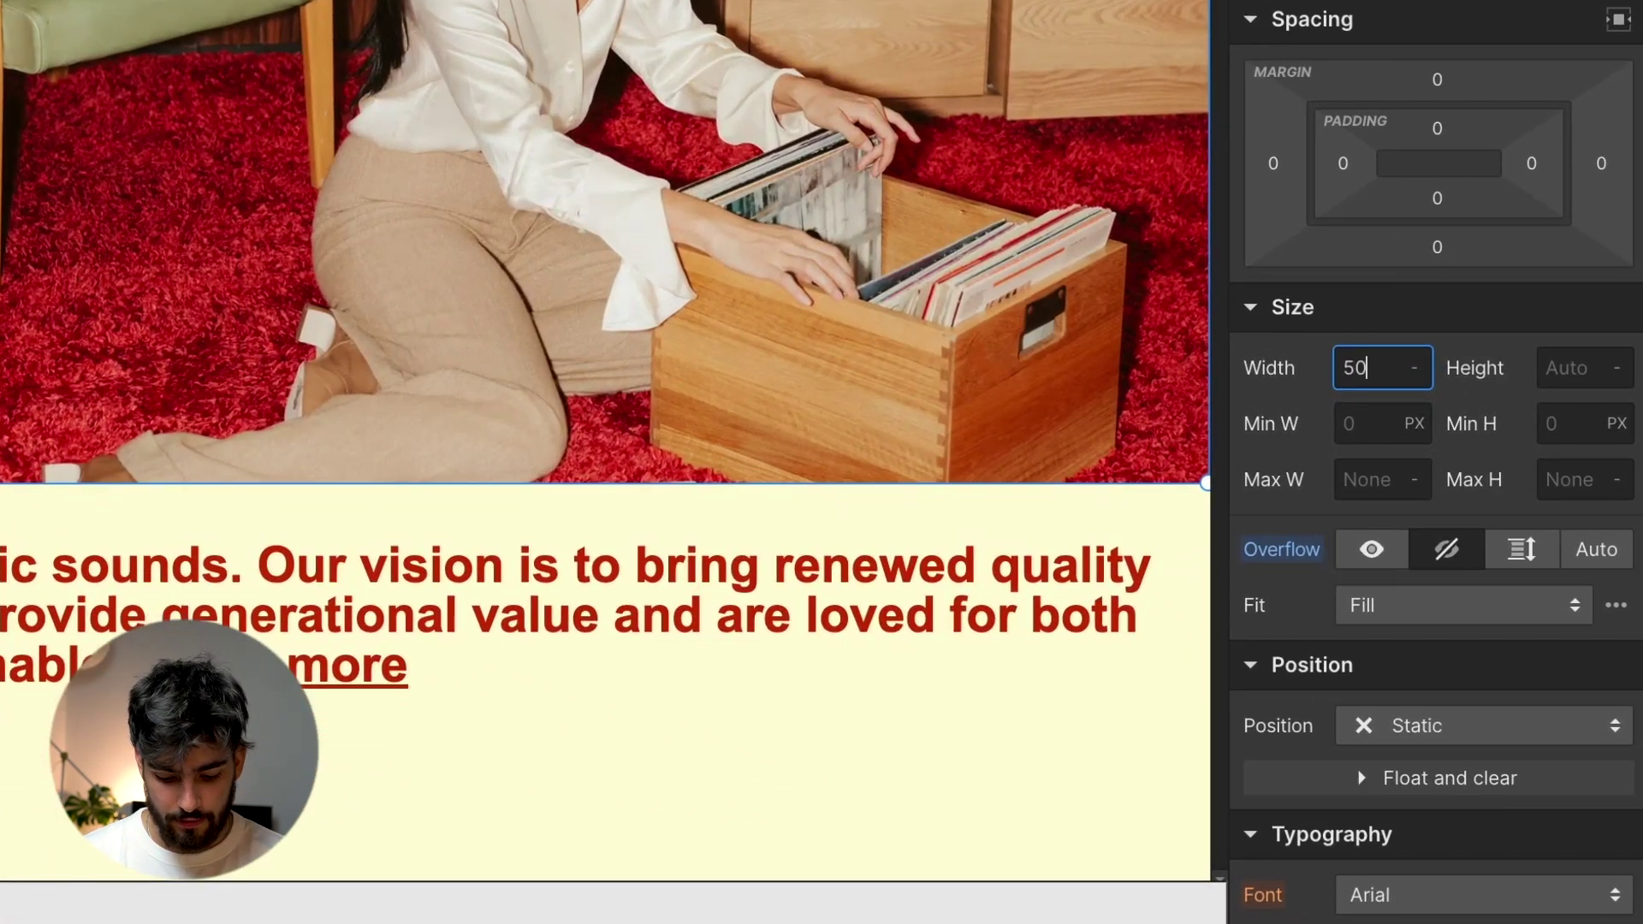
{"action": "key", "text": "Return"}
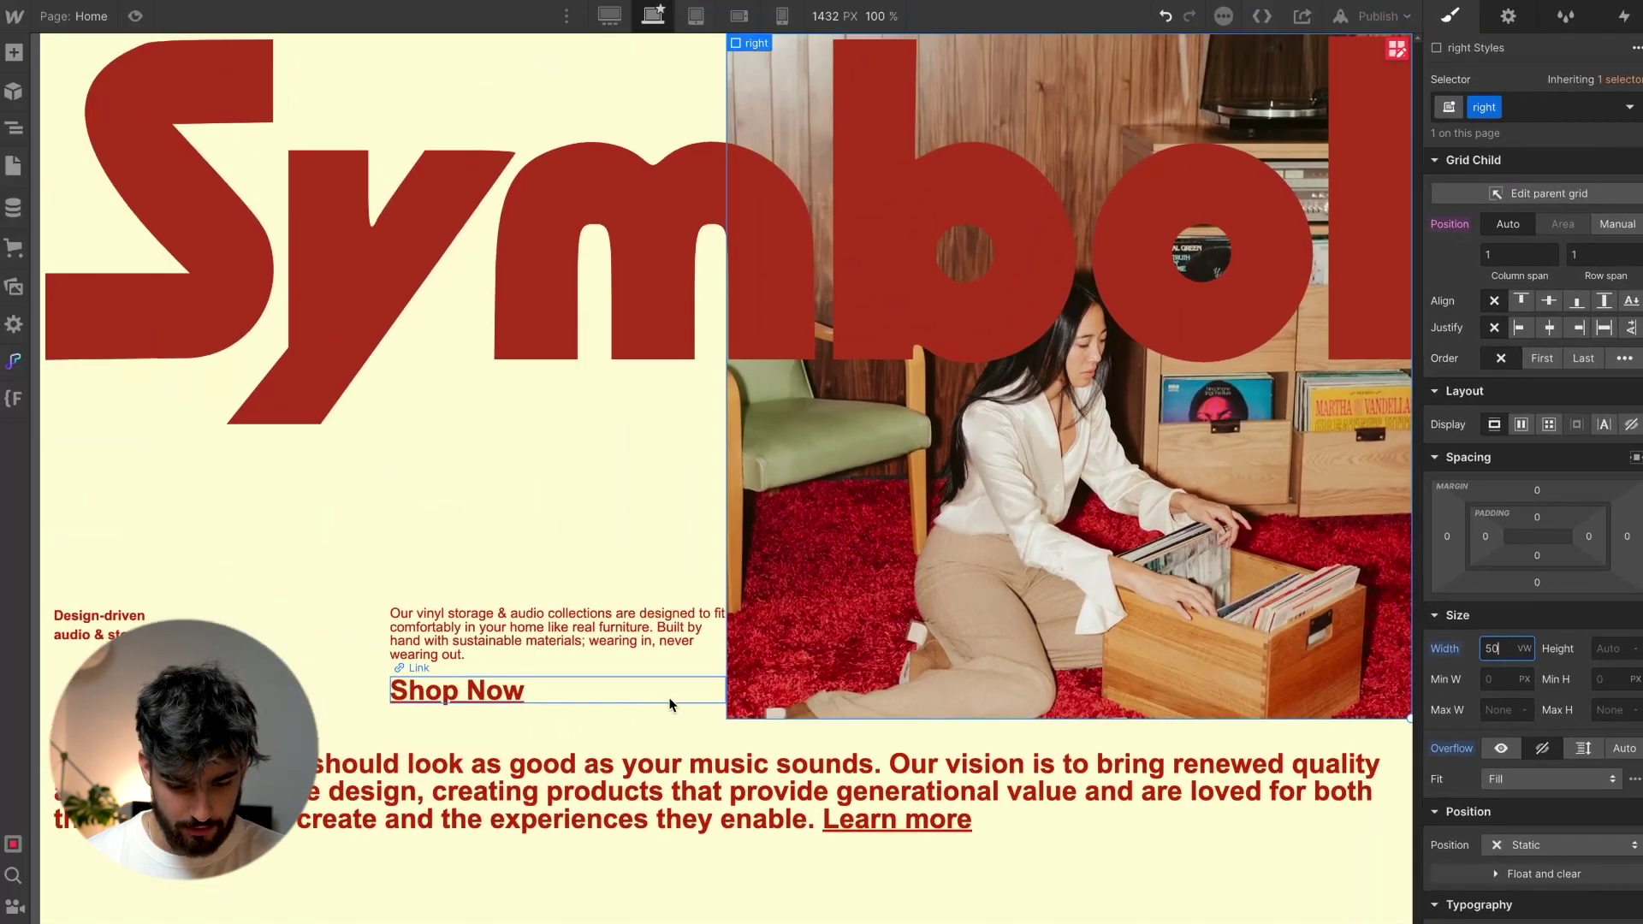
Set the right padding of the div block holding the vinyl storage paragraph and Shop Now to 1 rem
{"action": "left_click", "coordinate": [674, 711]}
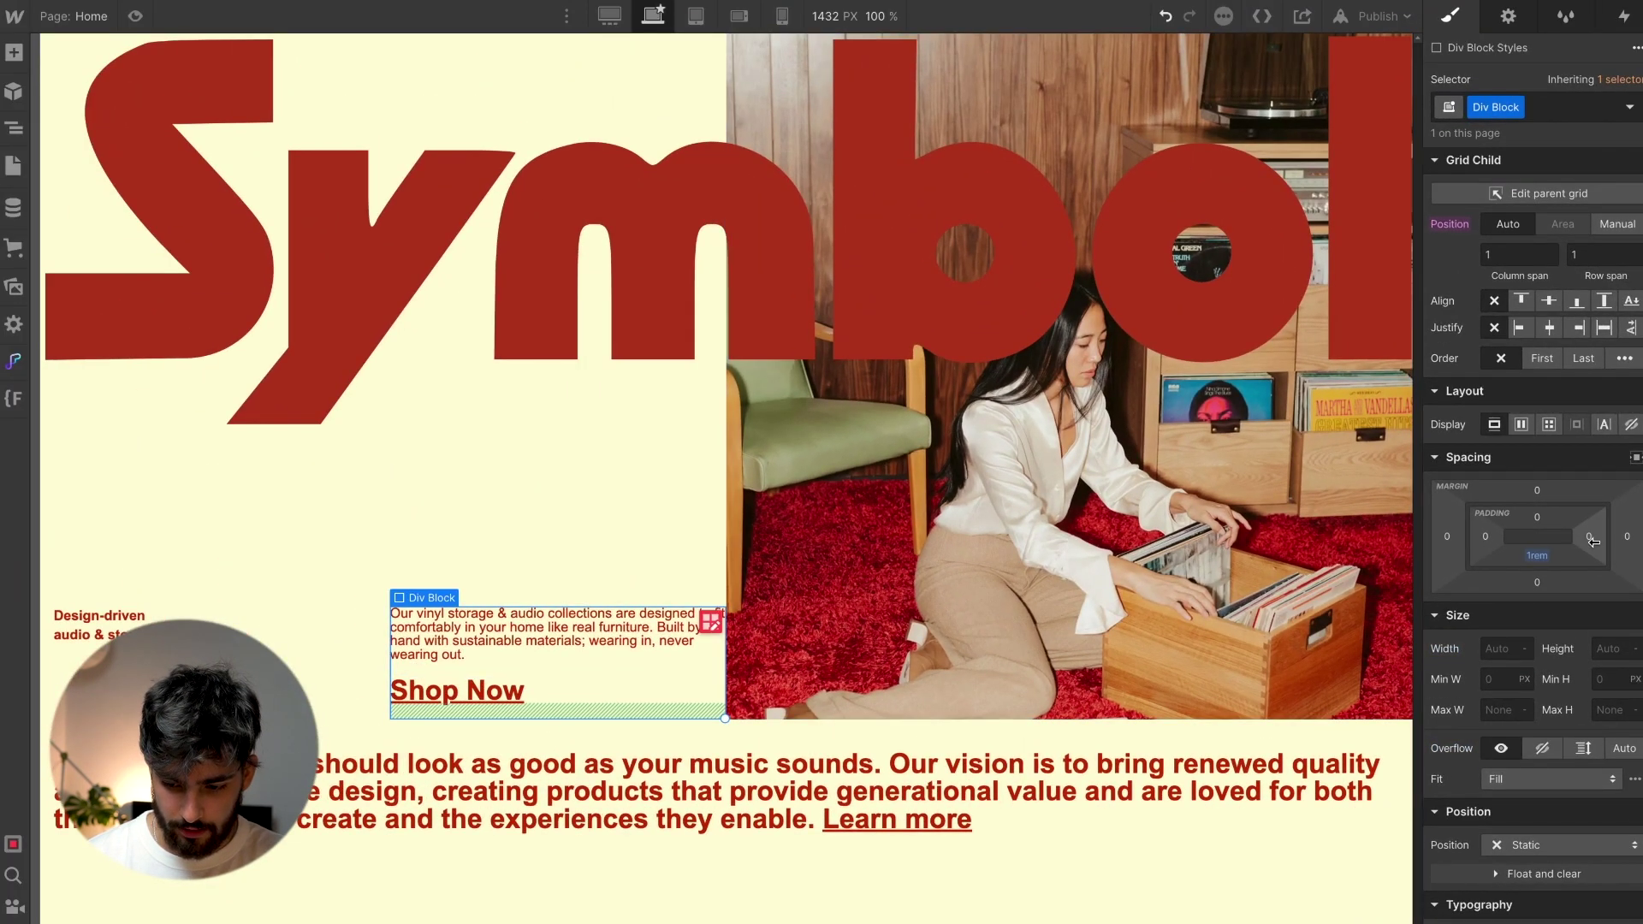
{"action": "left_click", "coordinate": [1590, 538]}
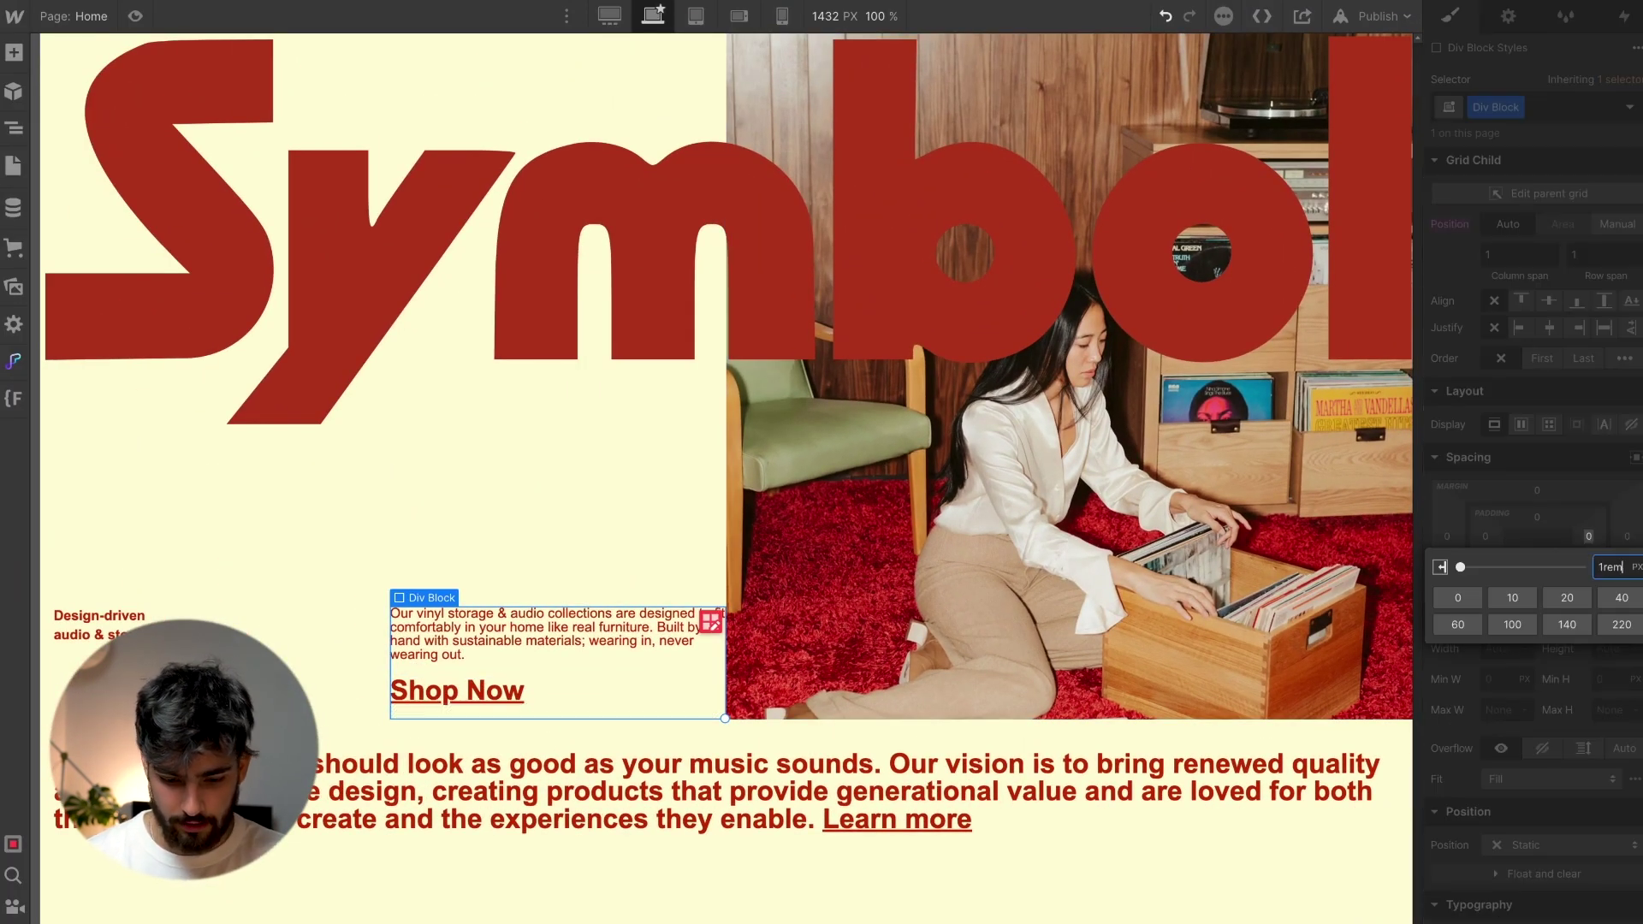
{"action": "key", "text": "Return"}
{"action": "key", "text": "Escape"}
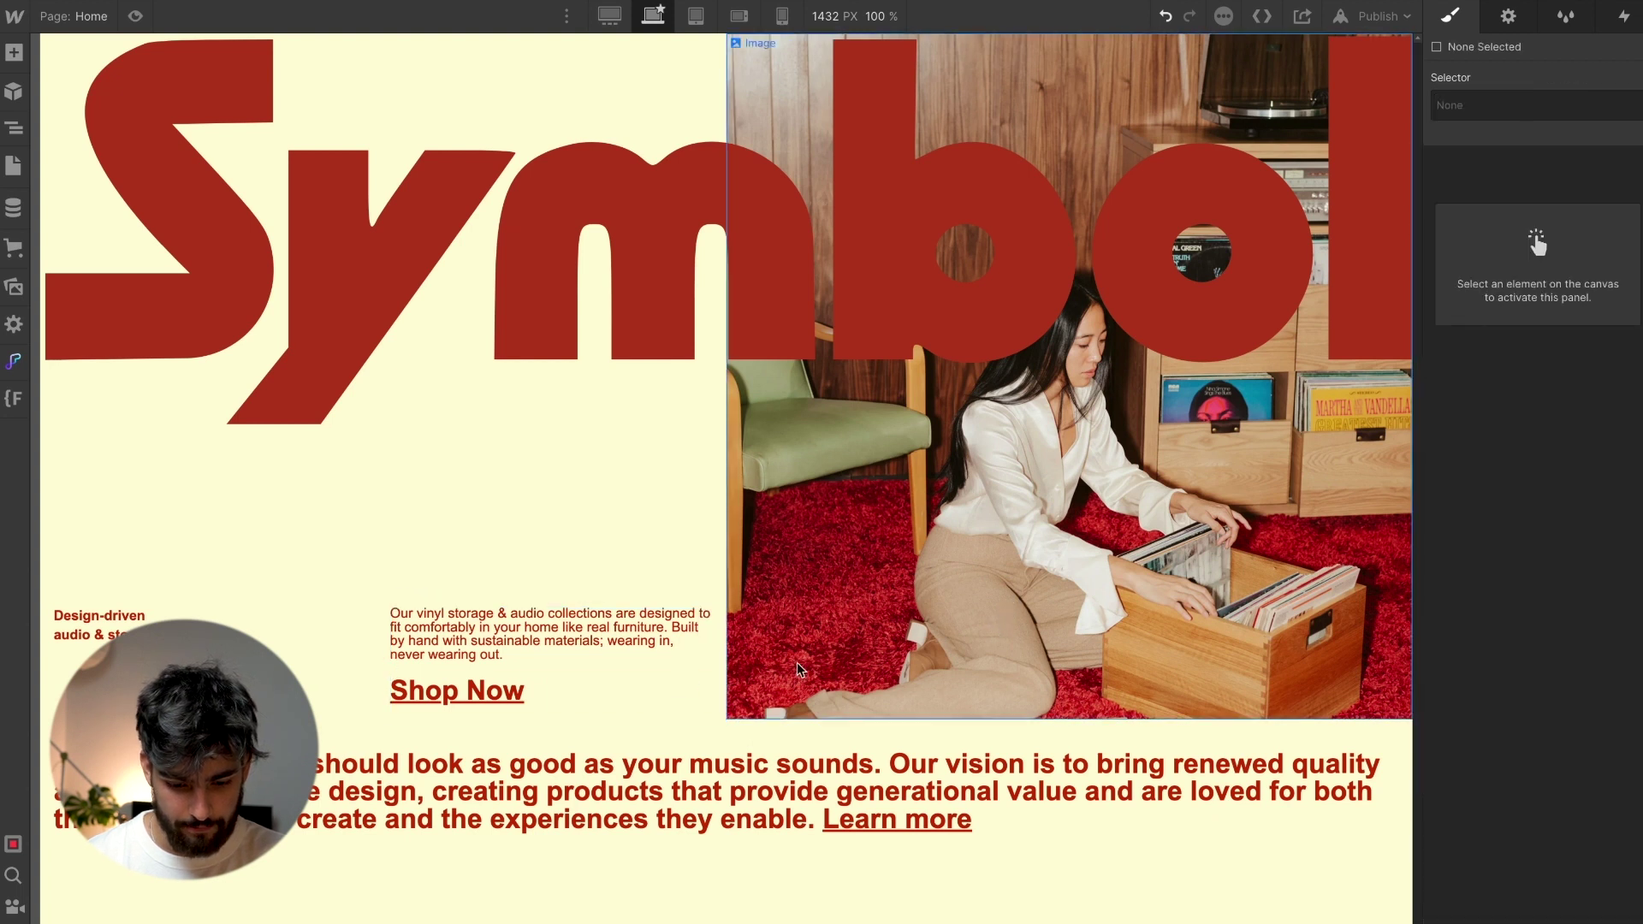
On tablet, set the right block containing the photo to a width of 100 VW and a height of 50 VW
{"action": "left_click", "coordinate": [975, 480]}
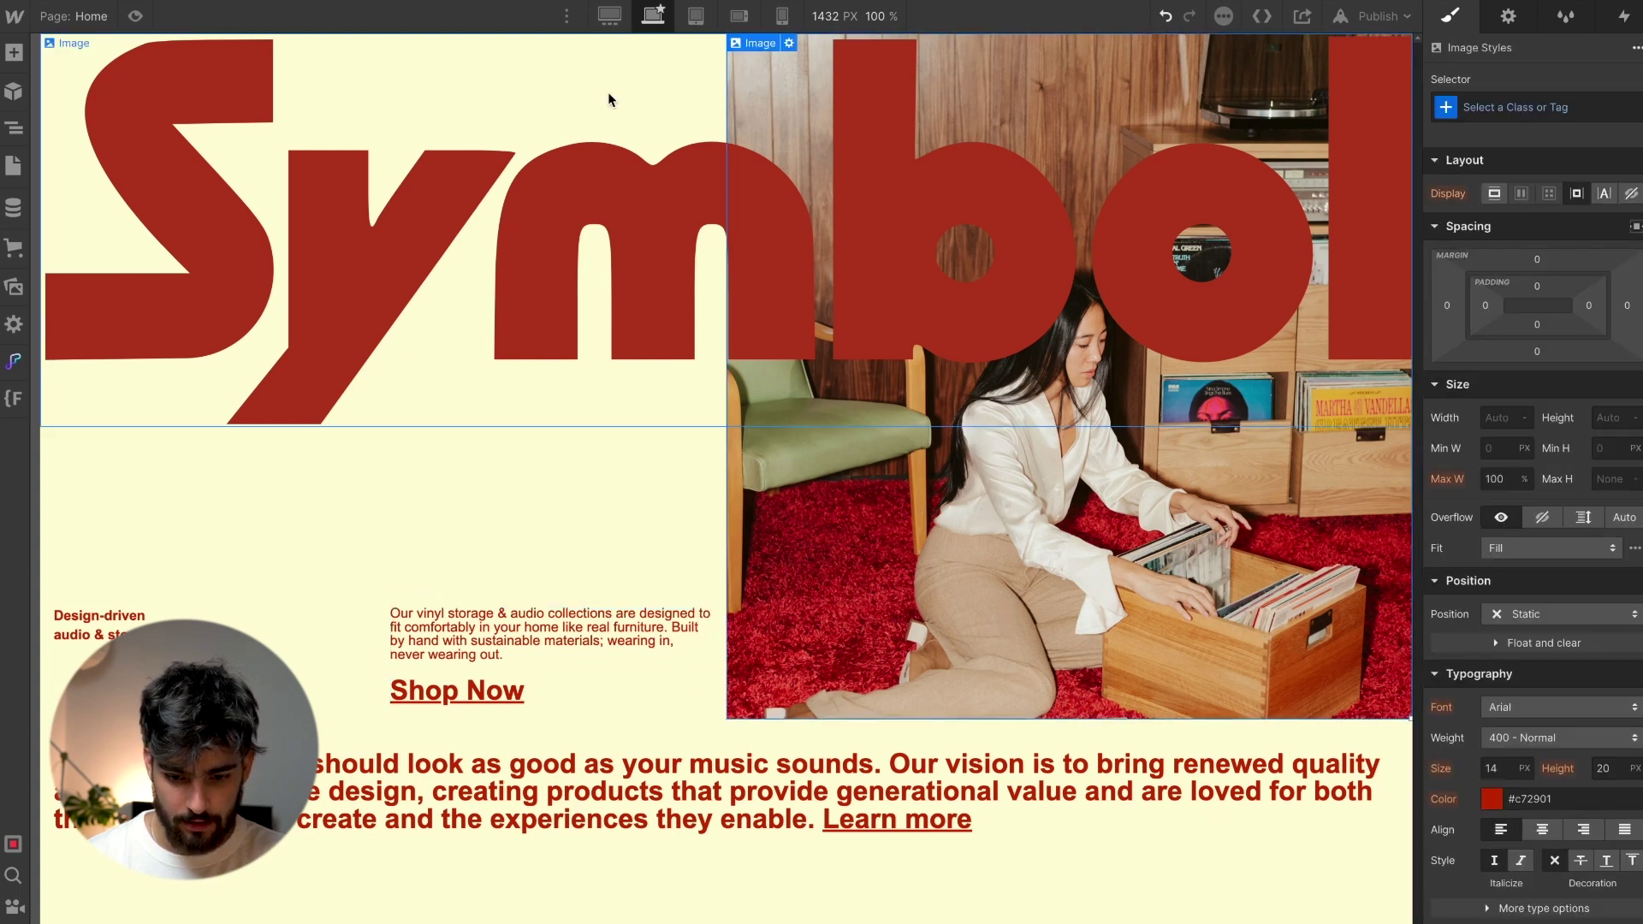
{"action": "left_click", "coordinate": [695, 15]}
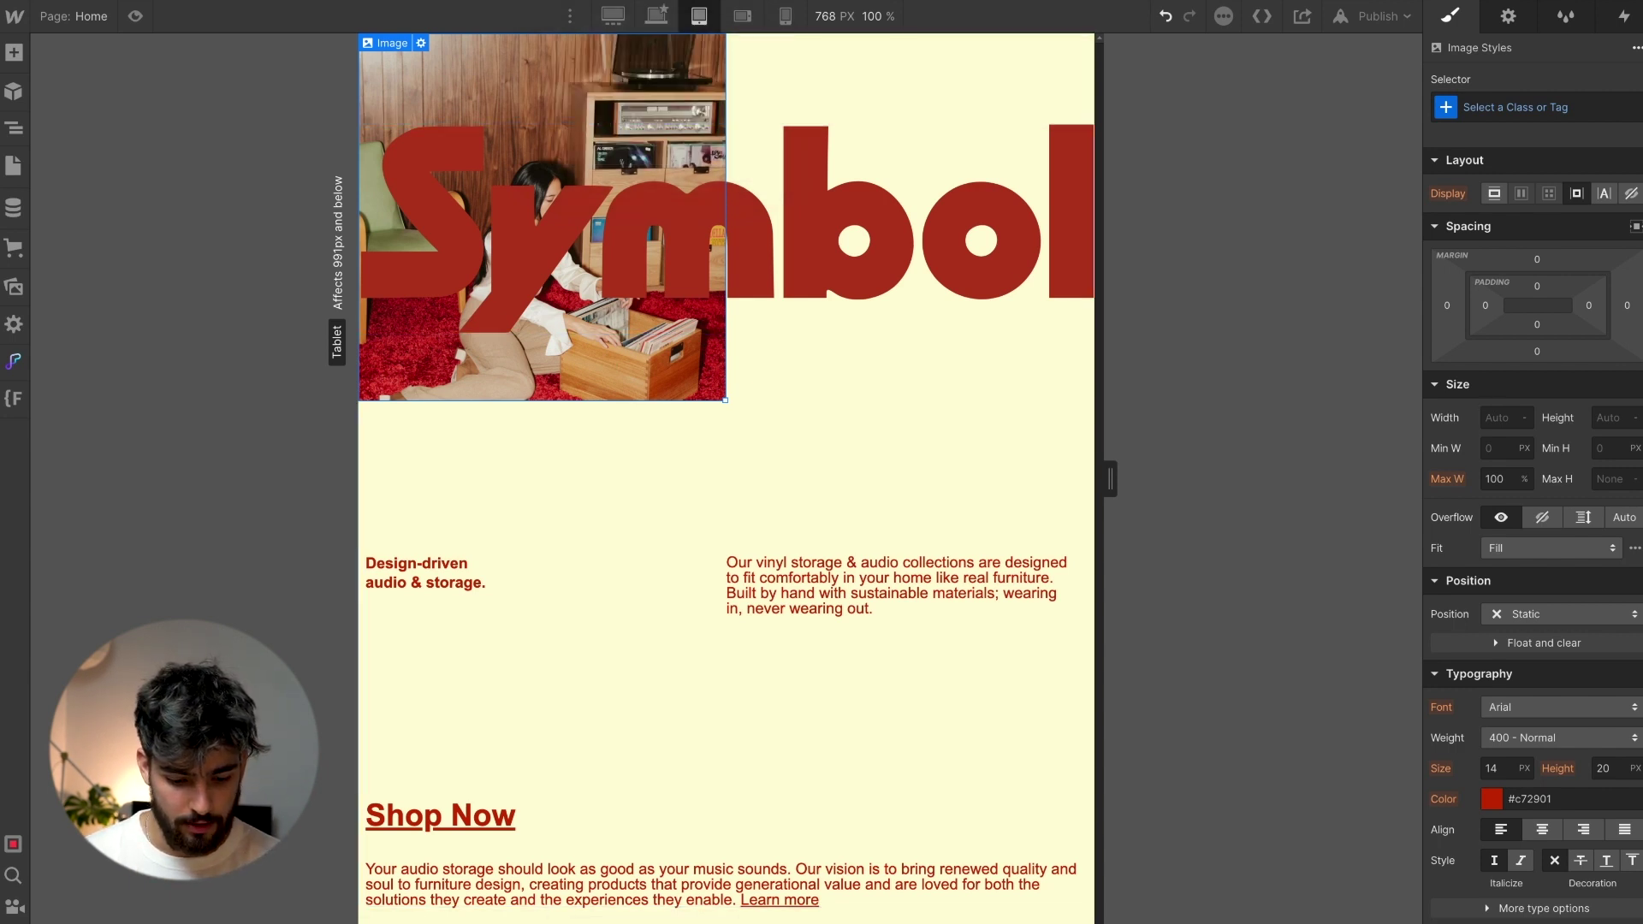
{"action": "left_click", "coordinate": [907, 351]}
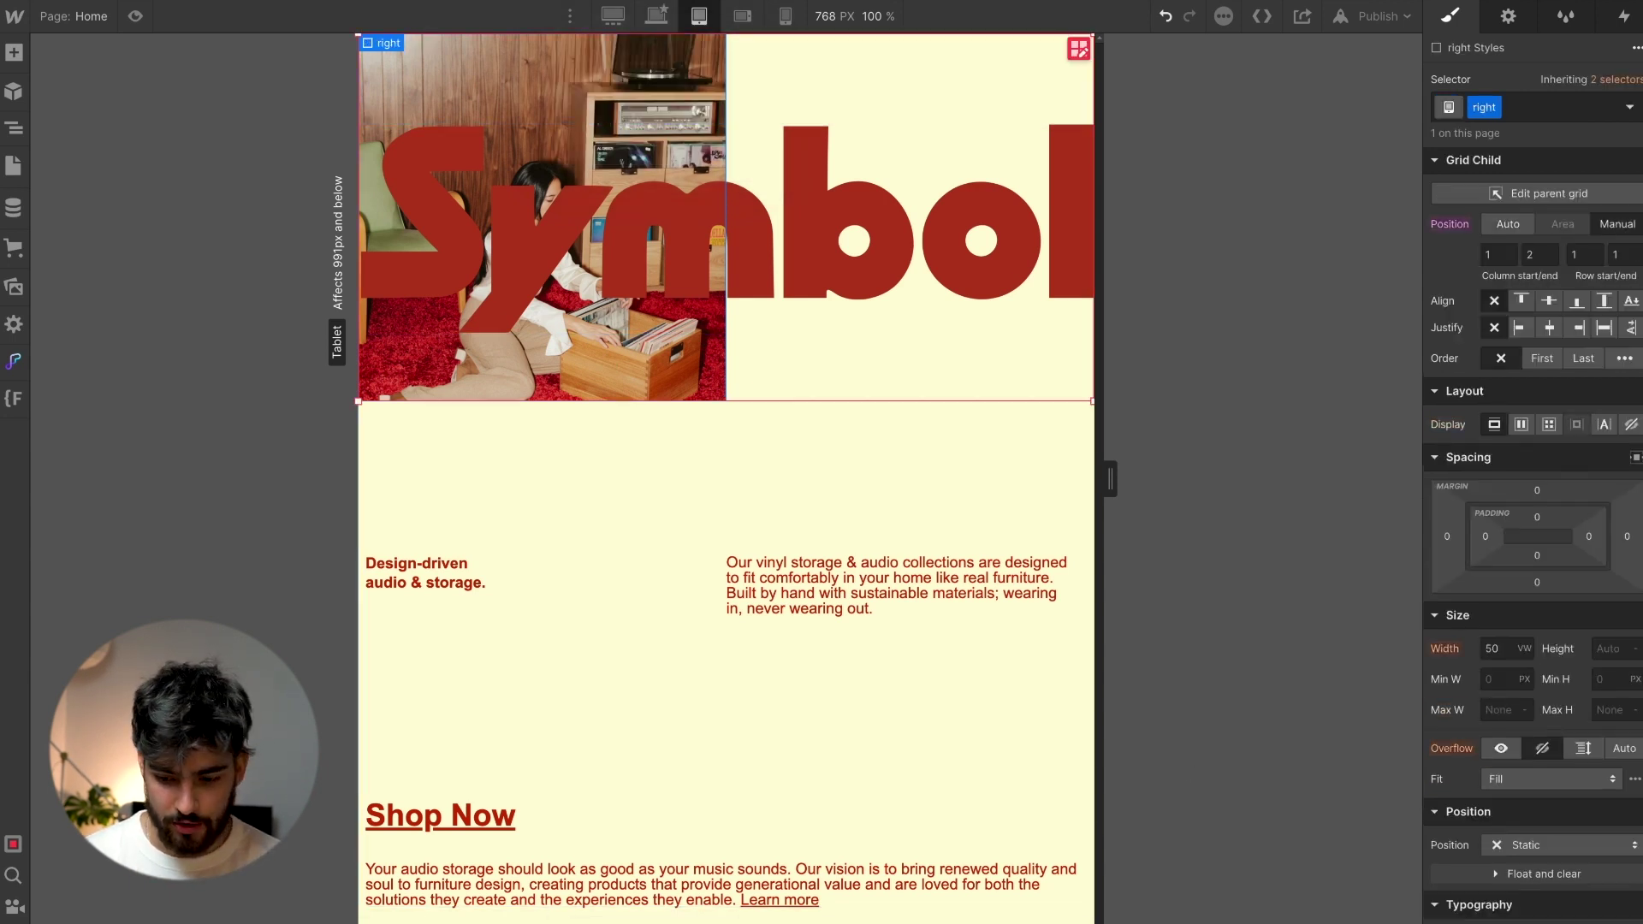
{"action": "left_click", "coordinate": [1503, 647]}
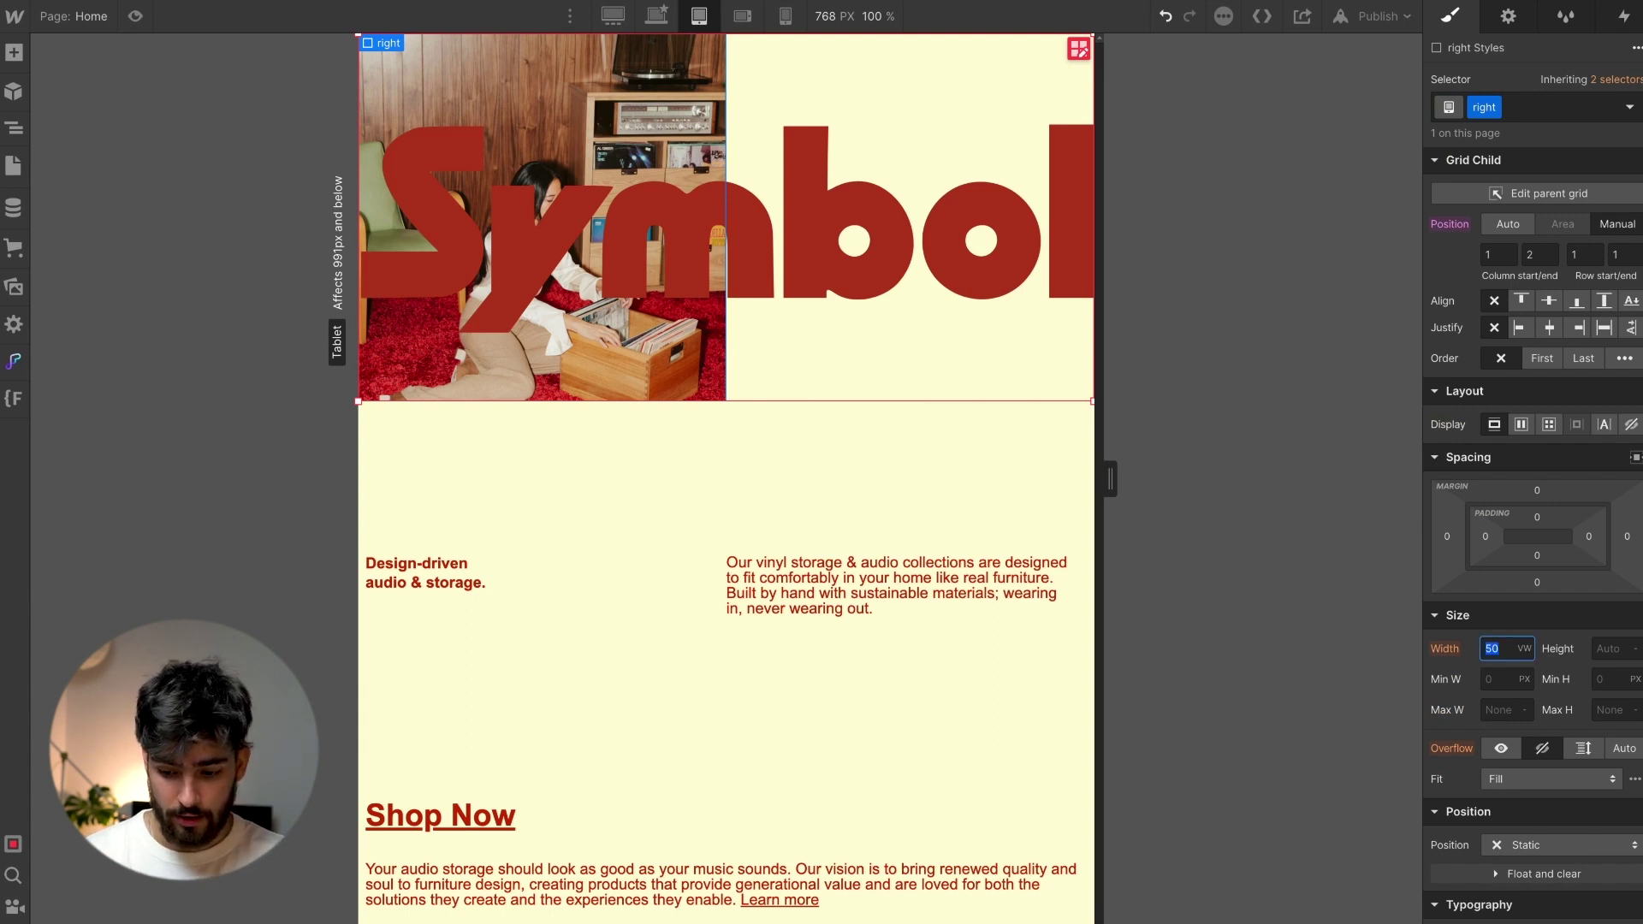
{"action": "key", "text": "Tab"}
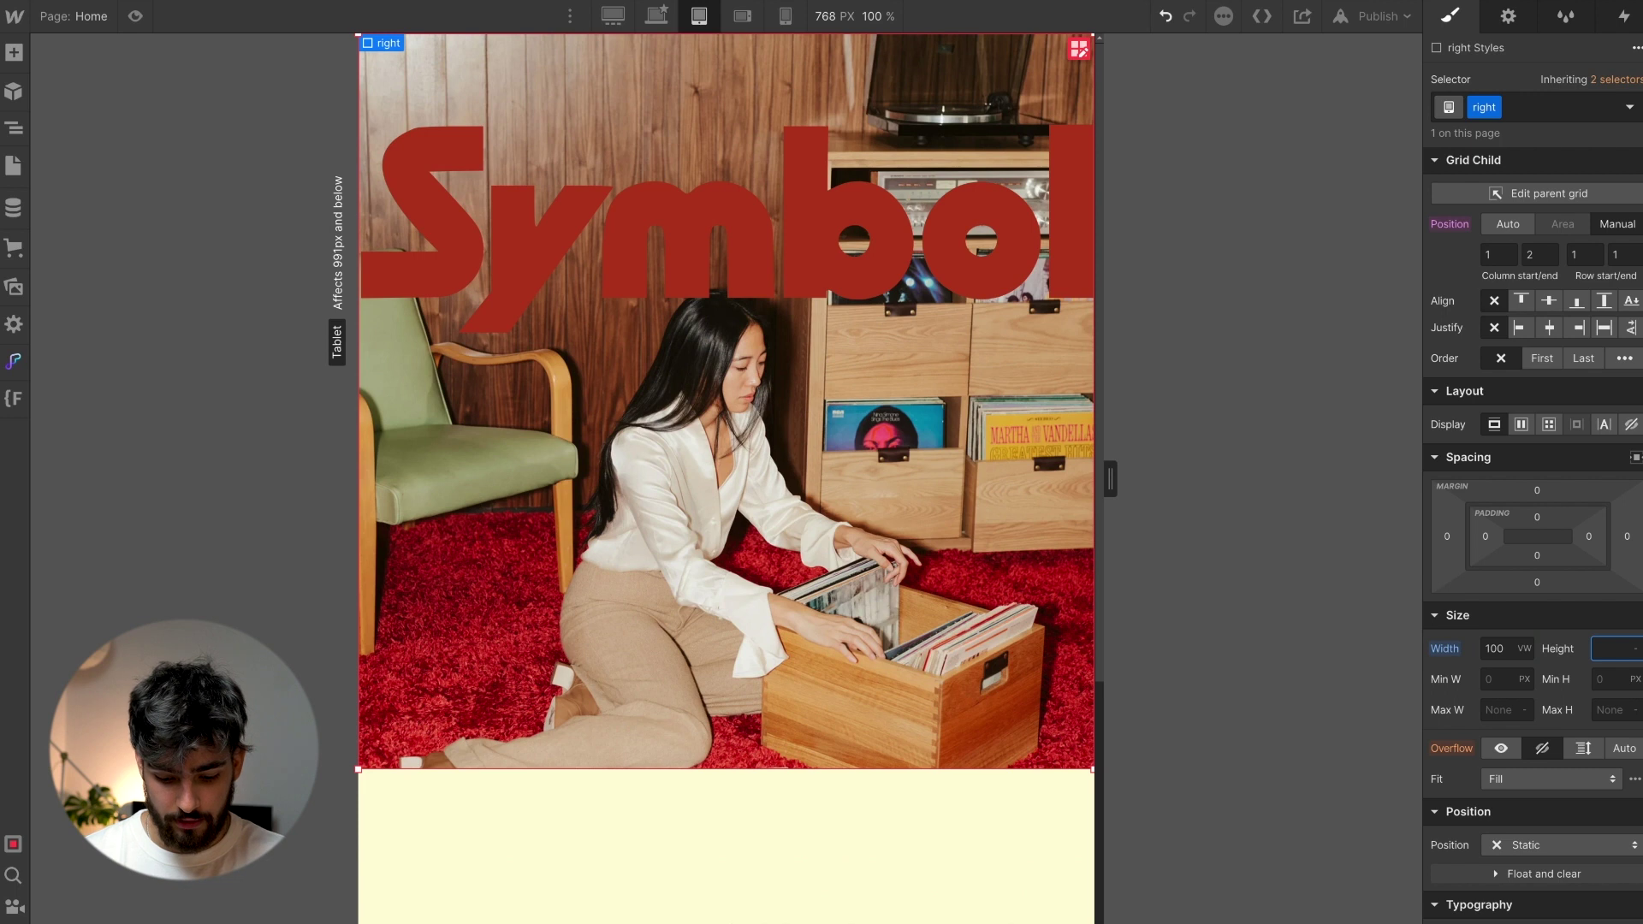
{"action": "key", "text": "Return"}
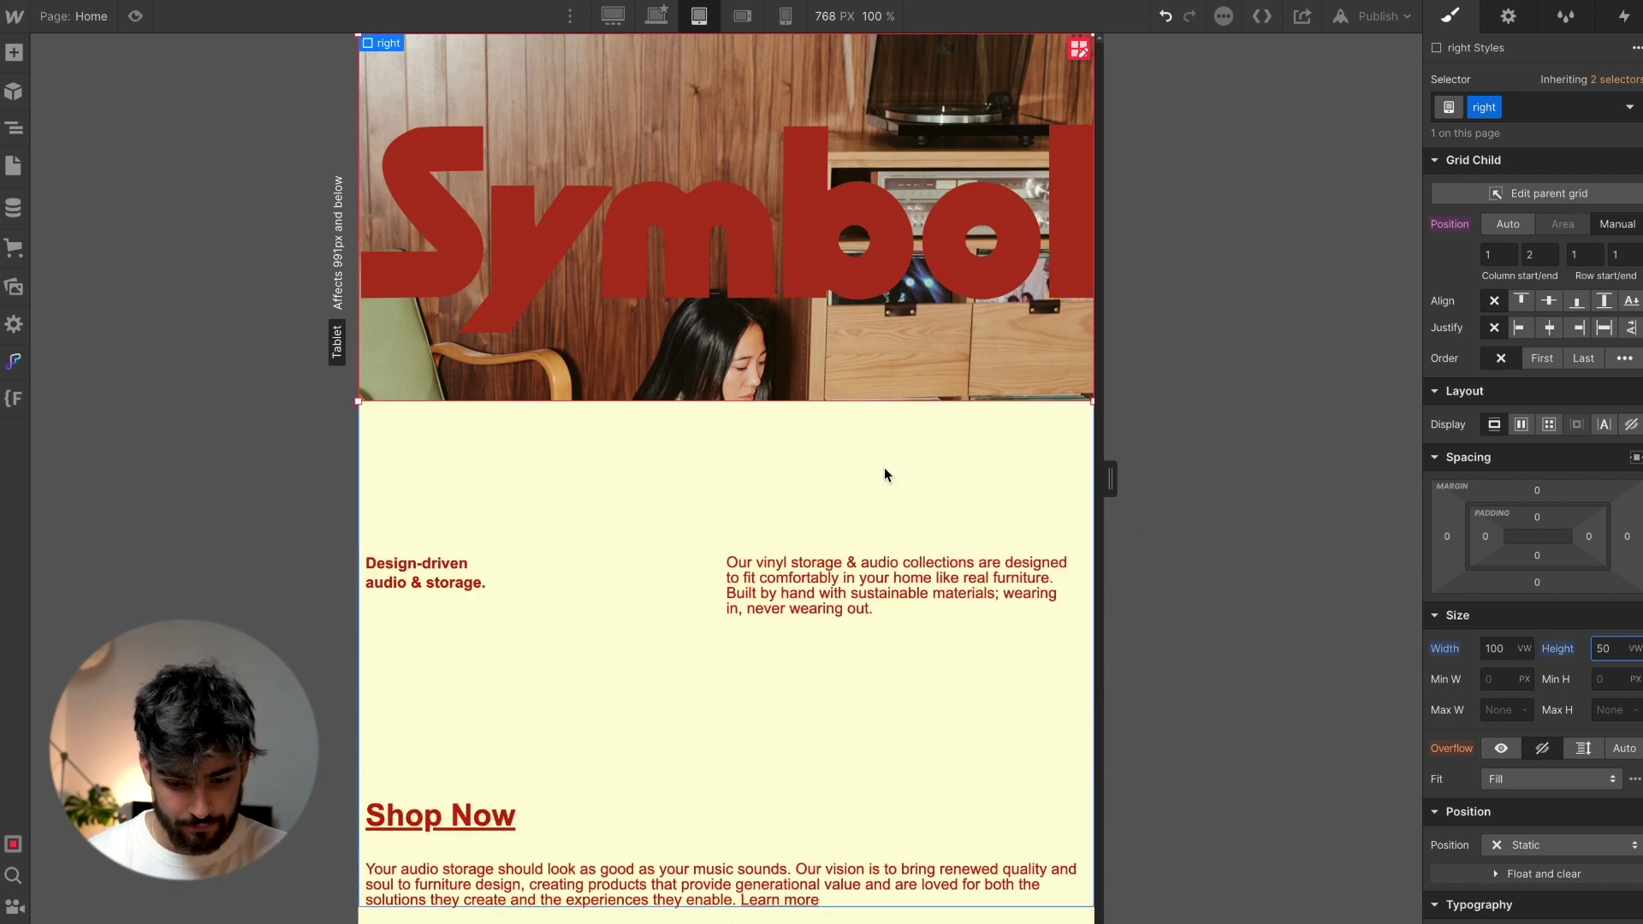
{"action": "key", "text": "super+shift+p"}
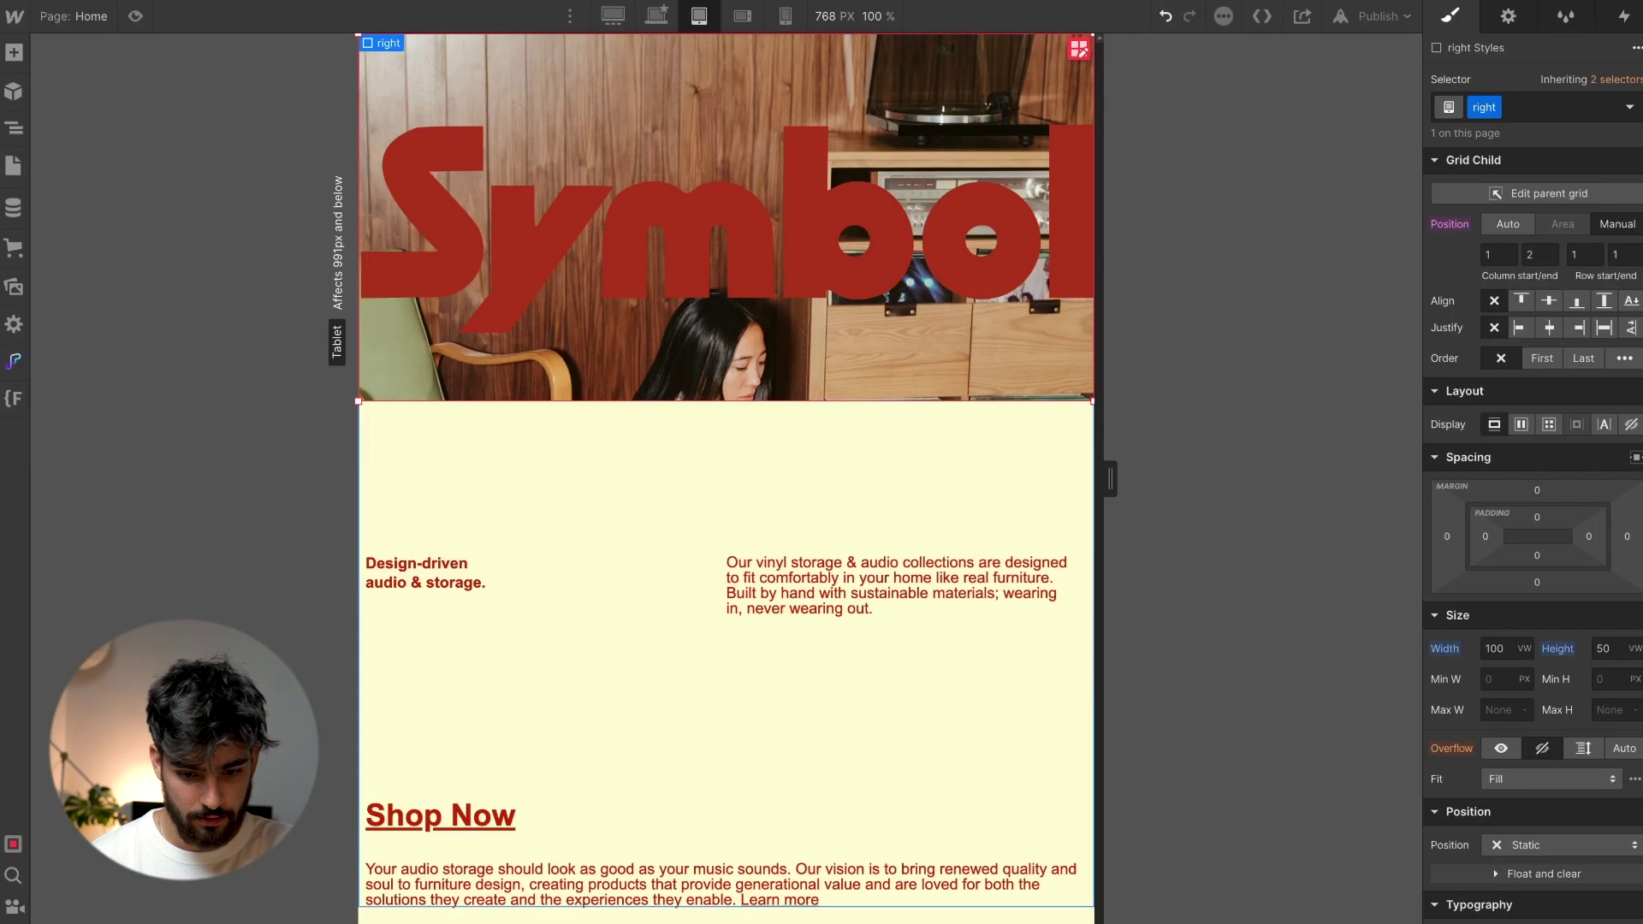
{"action": "key", "text": "Escape"}
Return to the desktop breakpoint and set the hero photo's position to Relative
{"action": "key", "text": "shift+1"}
{"action": "left_click", "coordinate": [975, 561]}
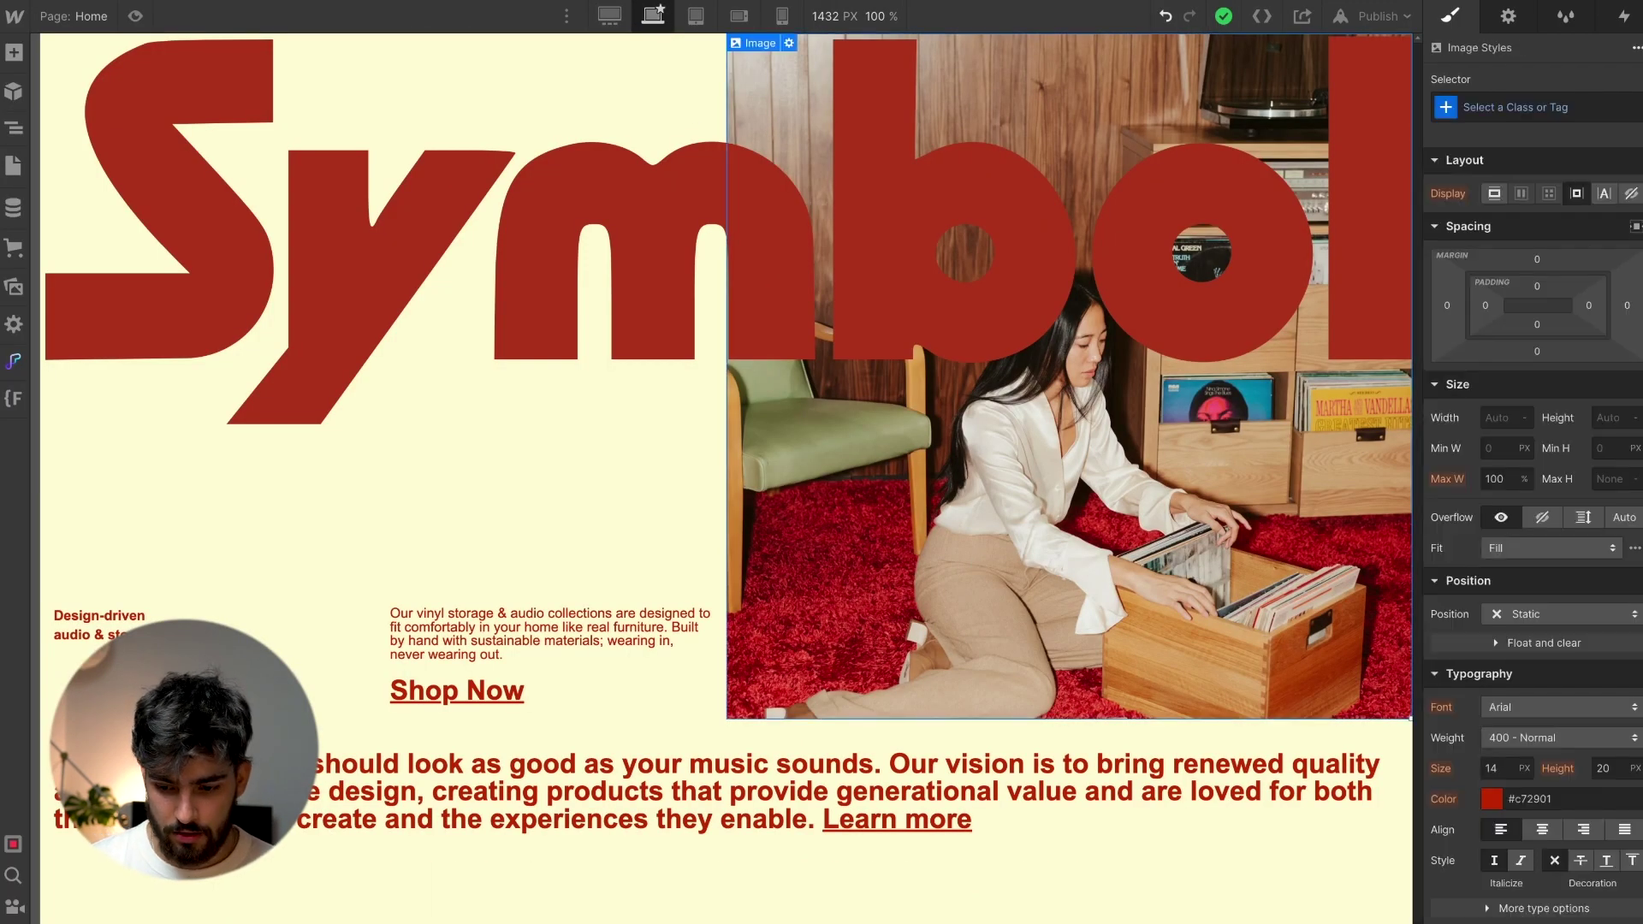
{"action": "scroll", "coordinate": [1553, 644], "scroll_direction": "down", "scroll_amount": 2}
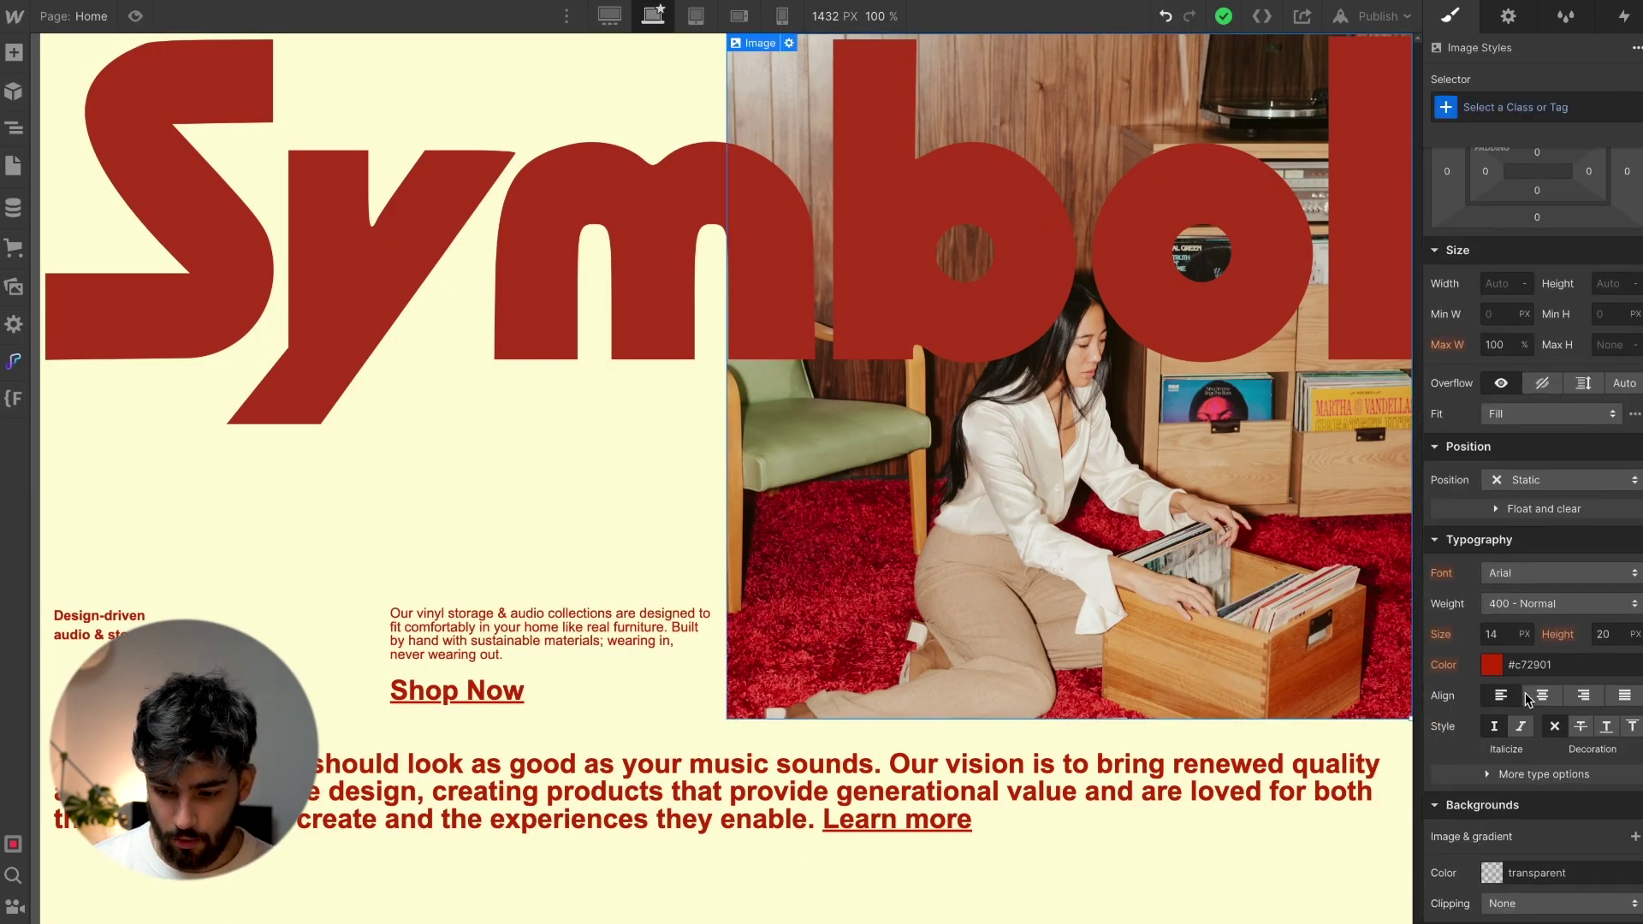
{"action": "left_click", "coordinate": [1550, 480]}
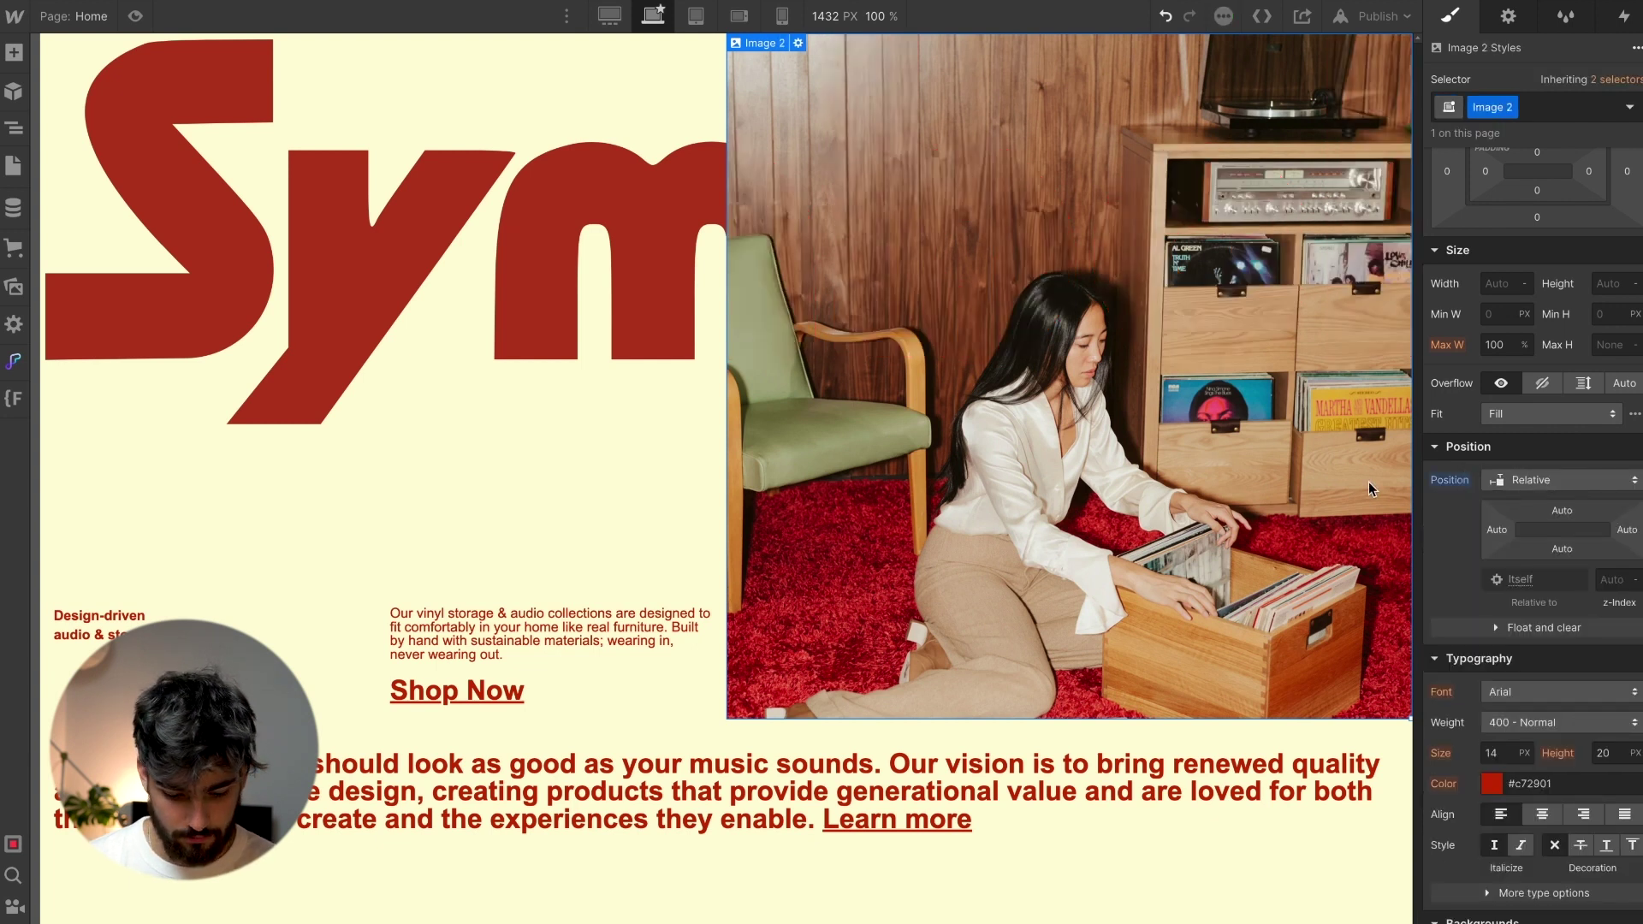
Undo the Relative position set on the hero photo
{"action": "key", "text": "ctrl+z"}
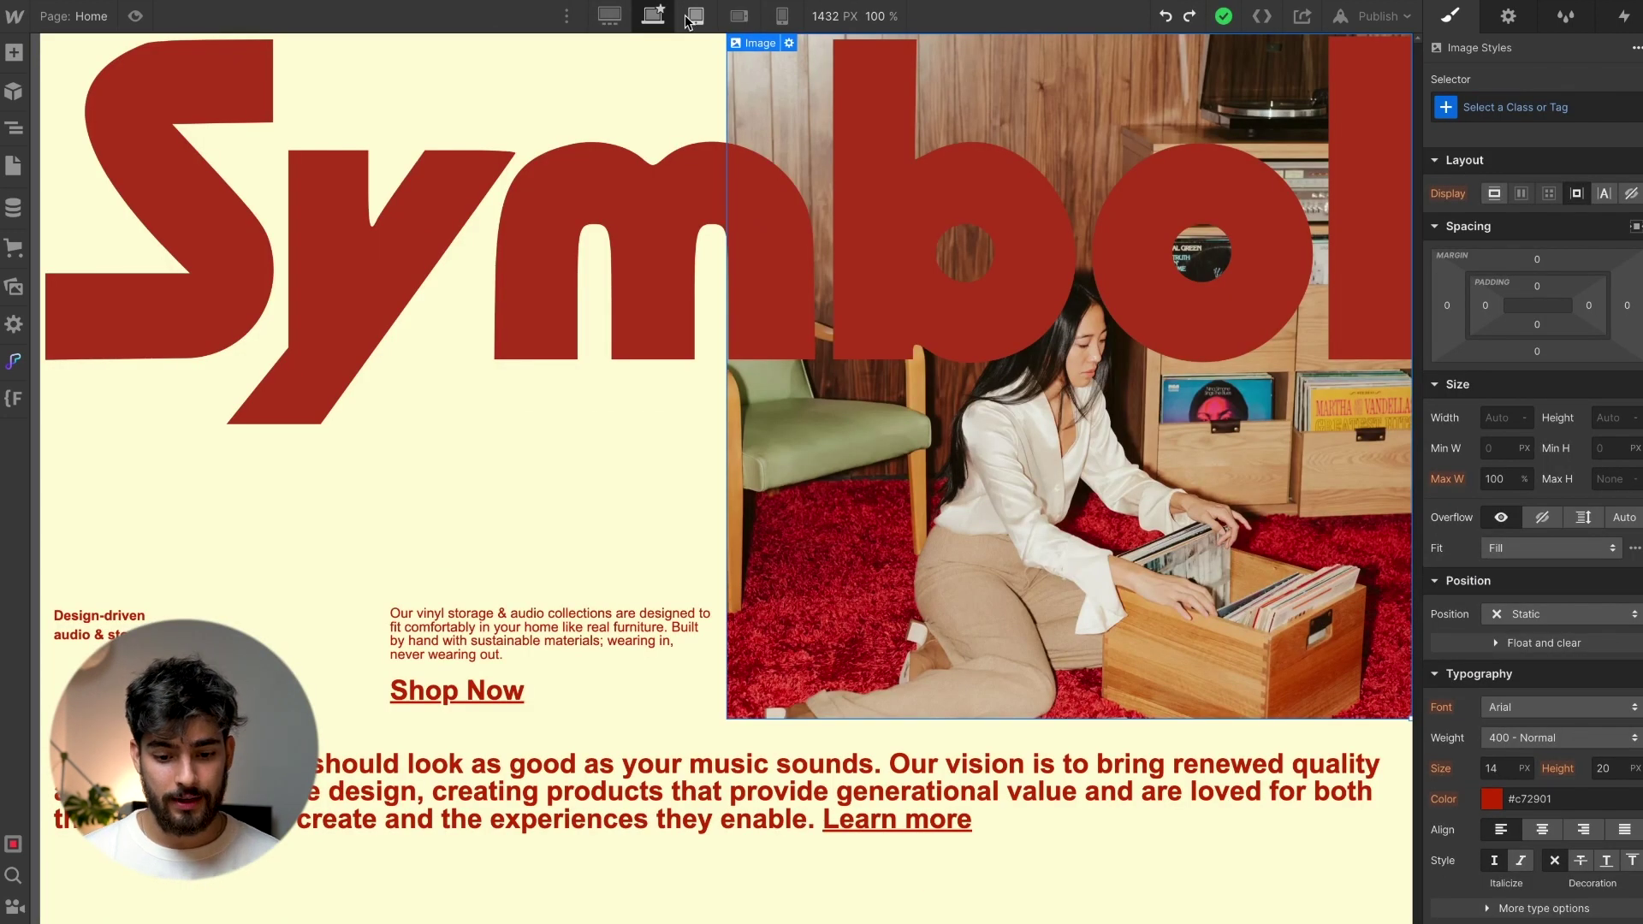
On the tablet breakpoint, try the Cover fit on the hero photo with the canvas widened to 912 px
{"action": "left_click", "coordinate": [690, 19]}
{"action": "left_click_drag", "start_coordinate": [1112, 477], "coordinate": [1179, 427]}
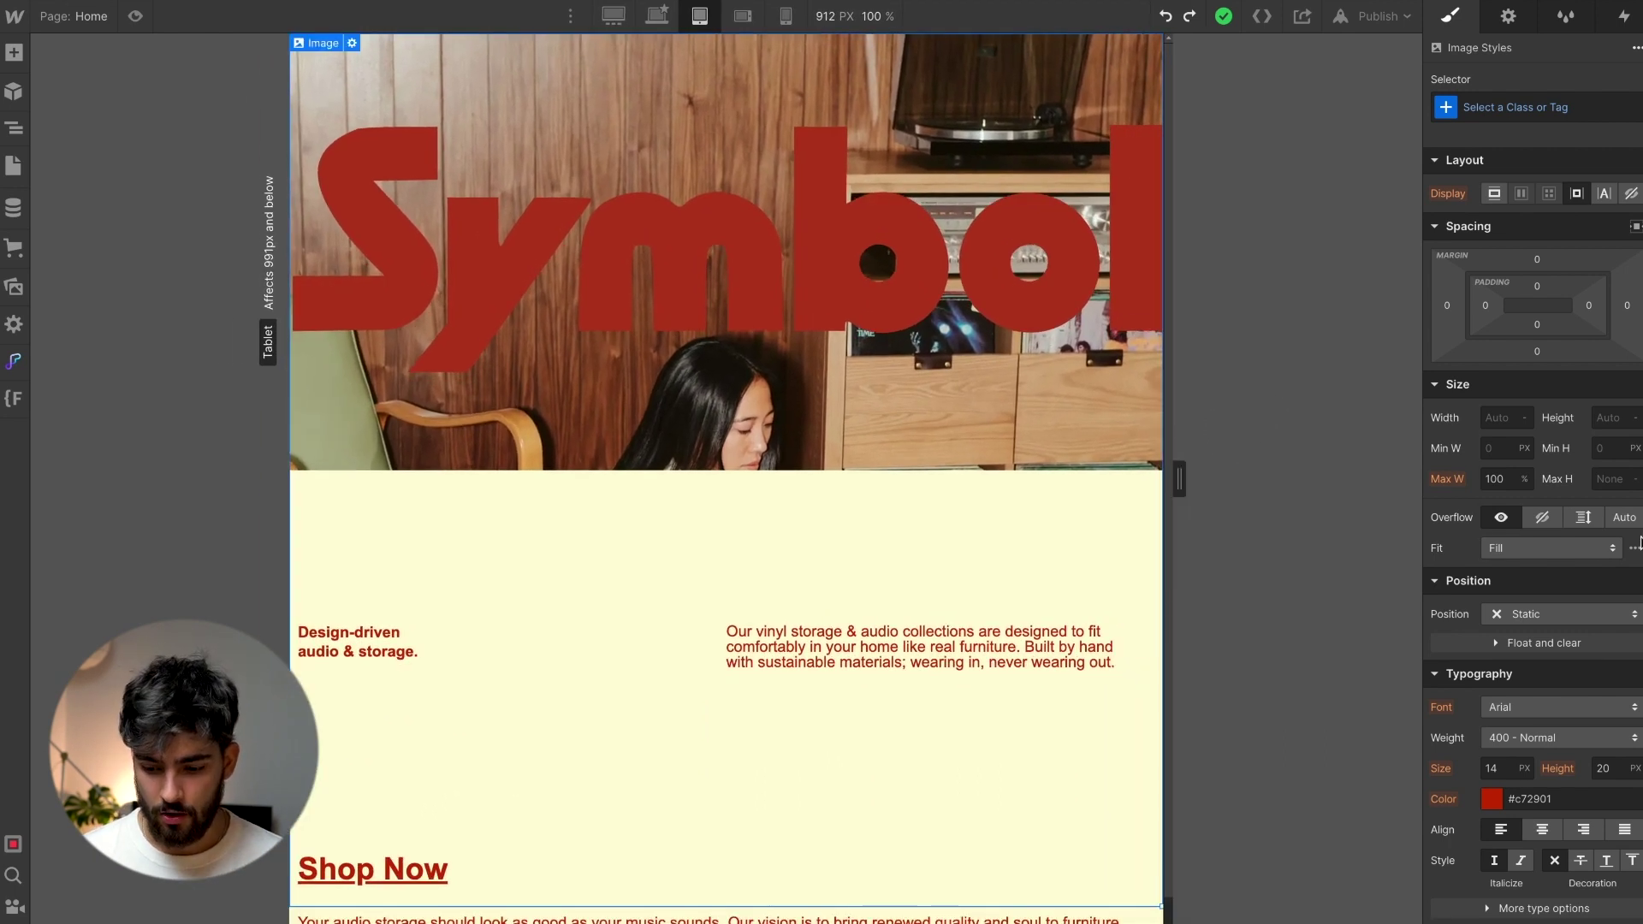
{"action": "left_click", "coordinate": [1563, 542]}
{"action": "left_click", "coordinate": [1542, 597]}
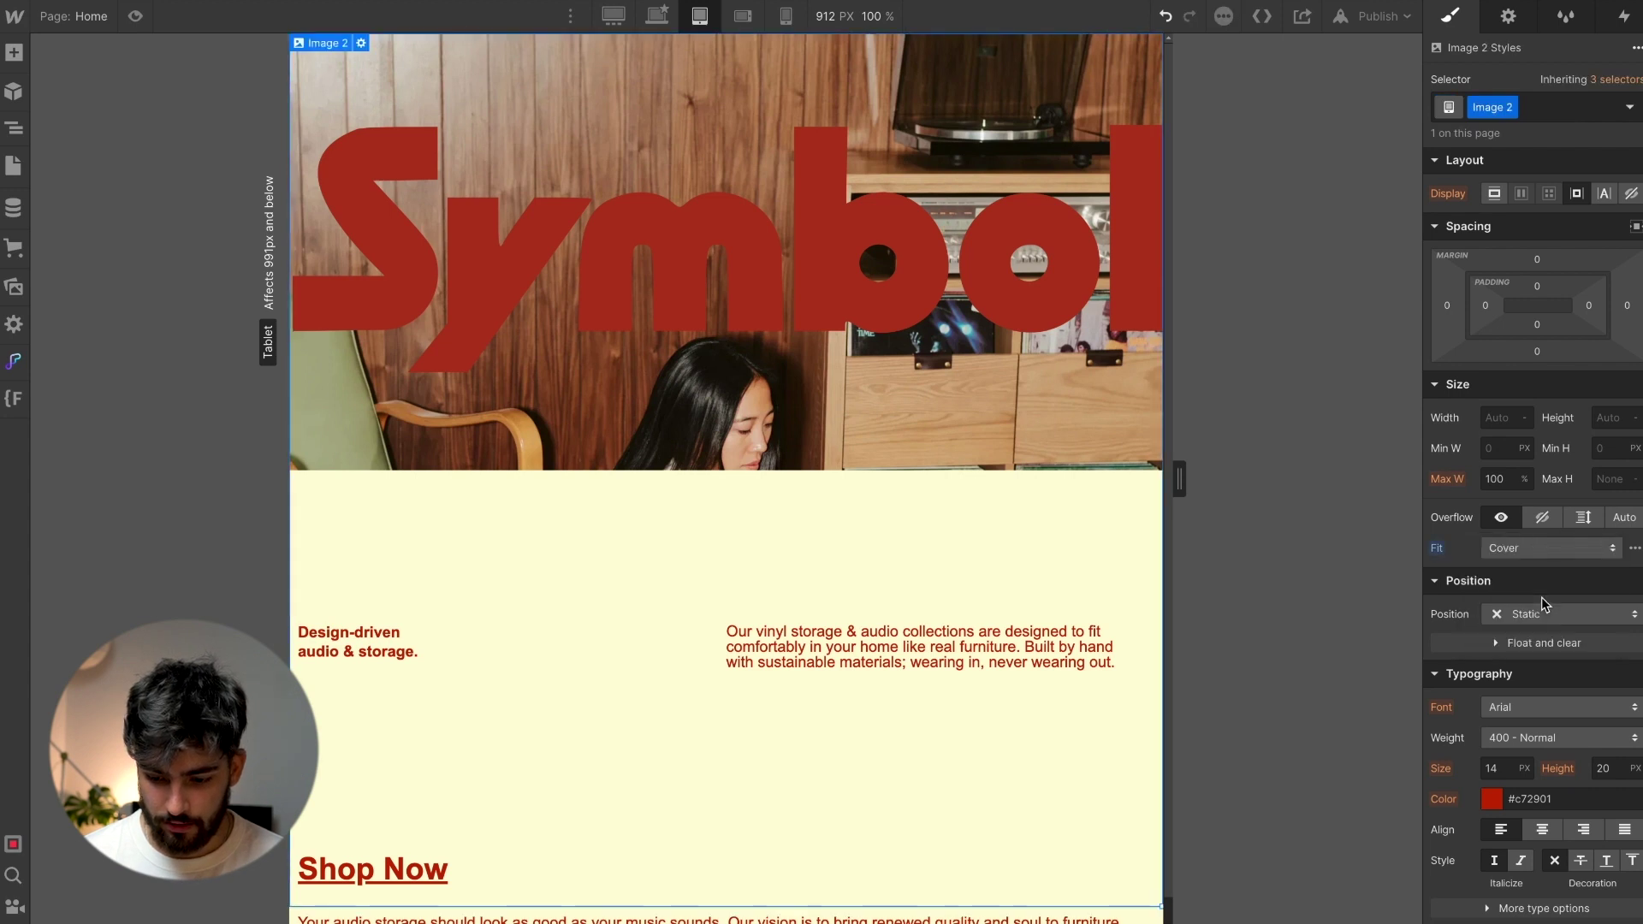
{"action": "left_click", "coordinate": [1535, 549]}
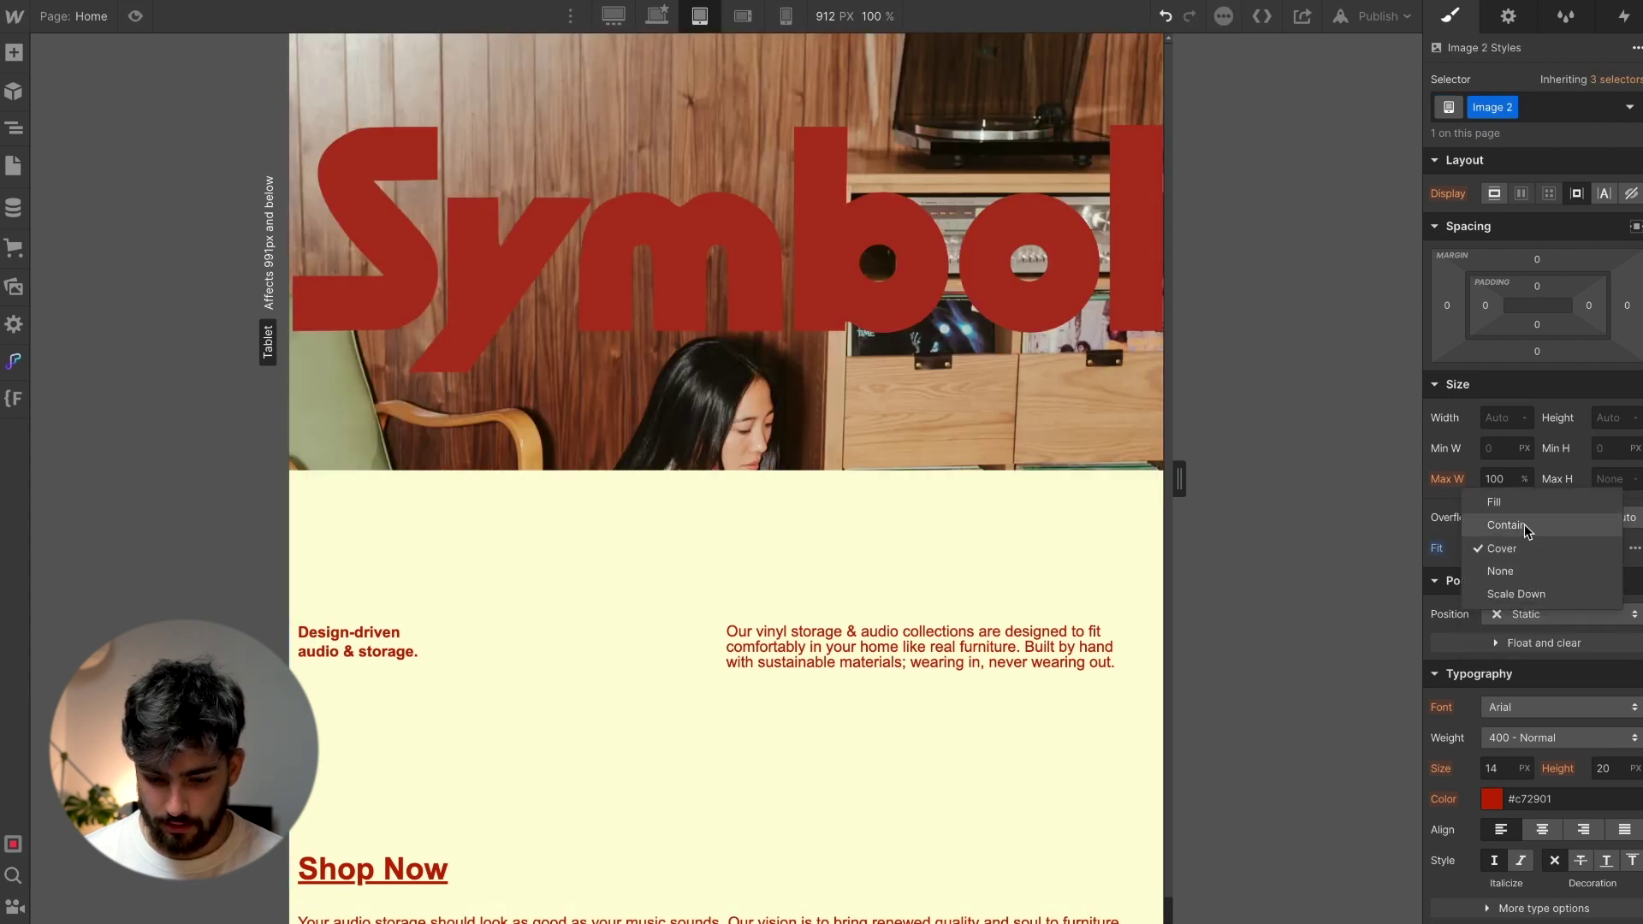
{"action": "key", "text": "Escape"}
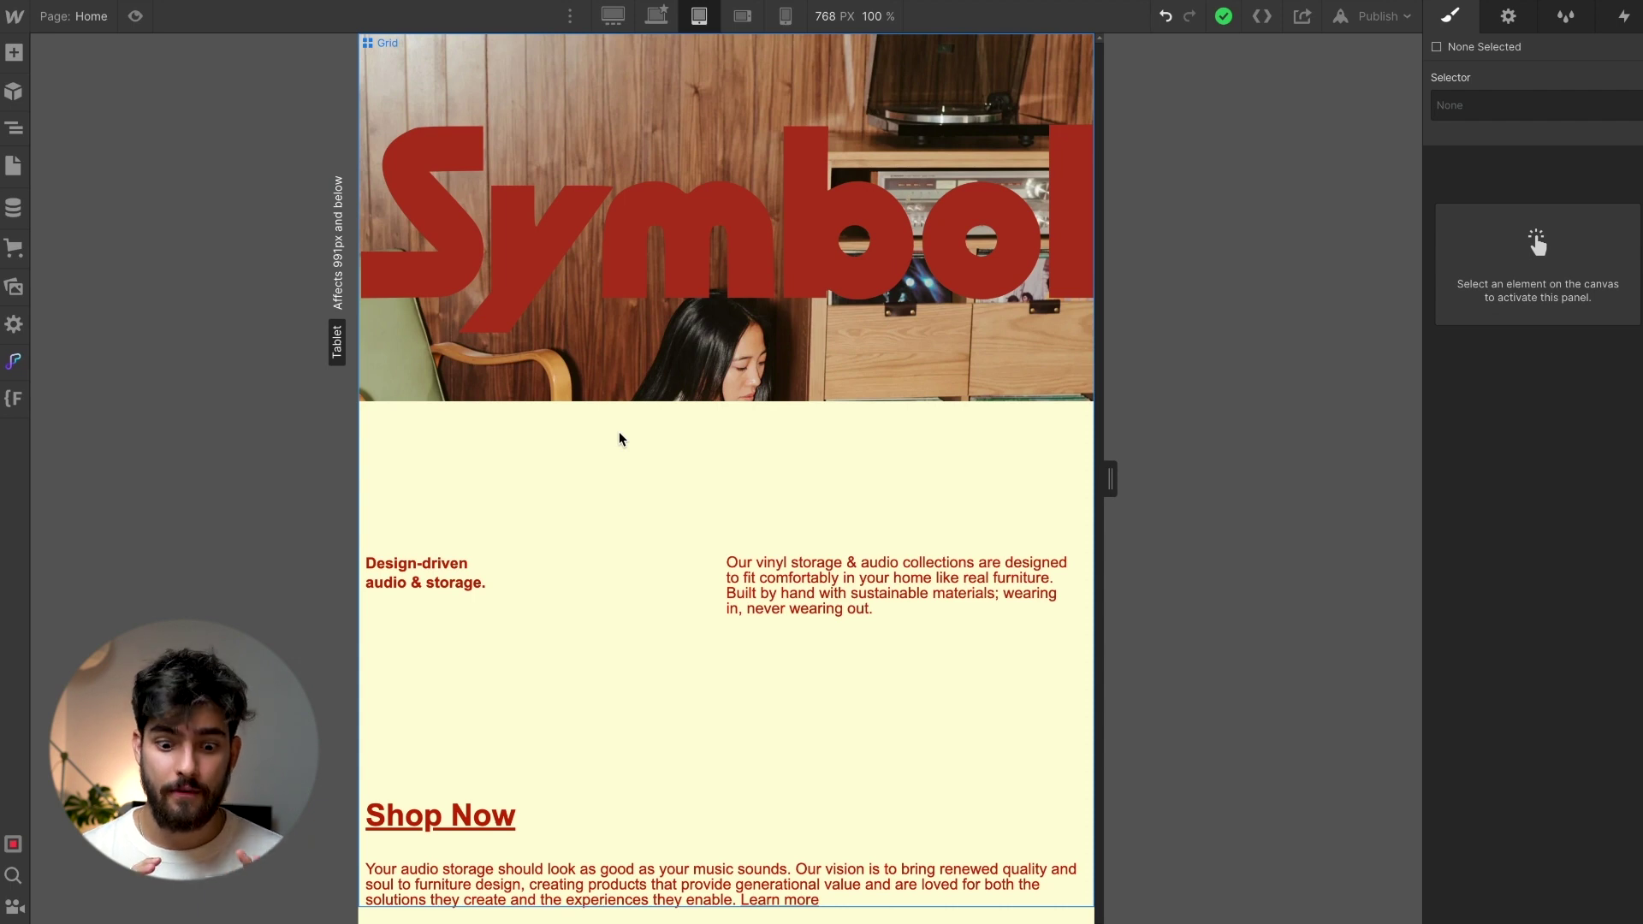
Preview the hero at the mobile landscape and mobile portrait breakpoints, ending back on tablet
{"action": "left_click", "coordinate": [742, 16]}
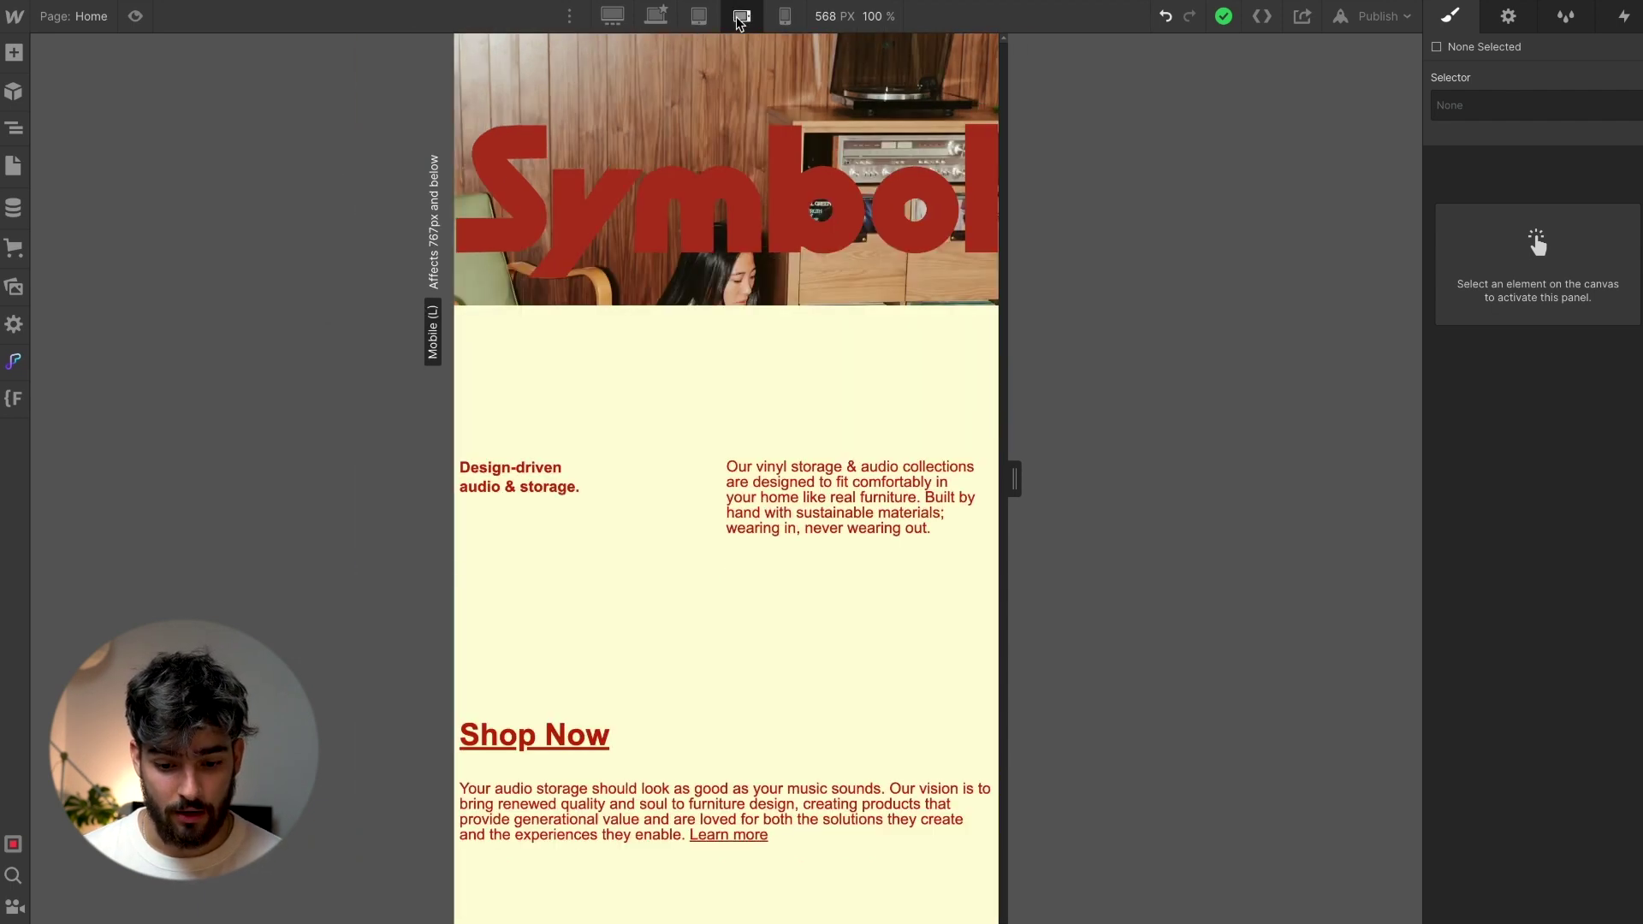
{"action": "left_click", "coordinate": [784, 16]}
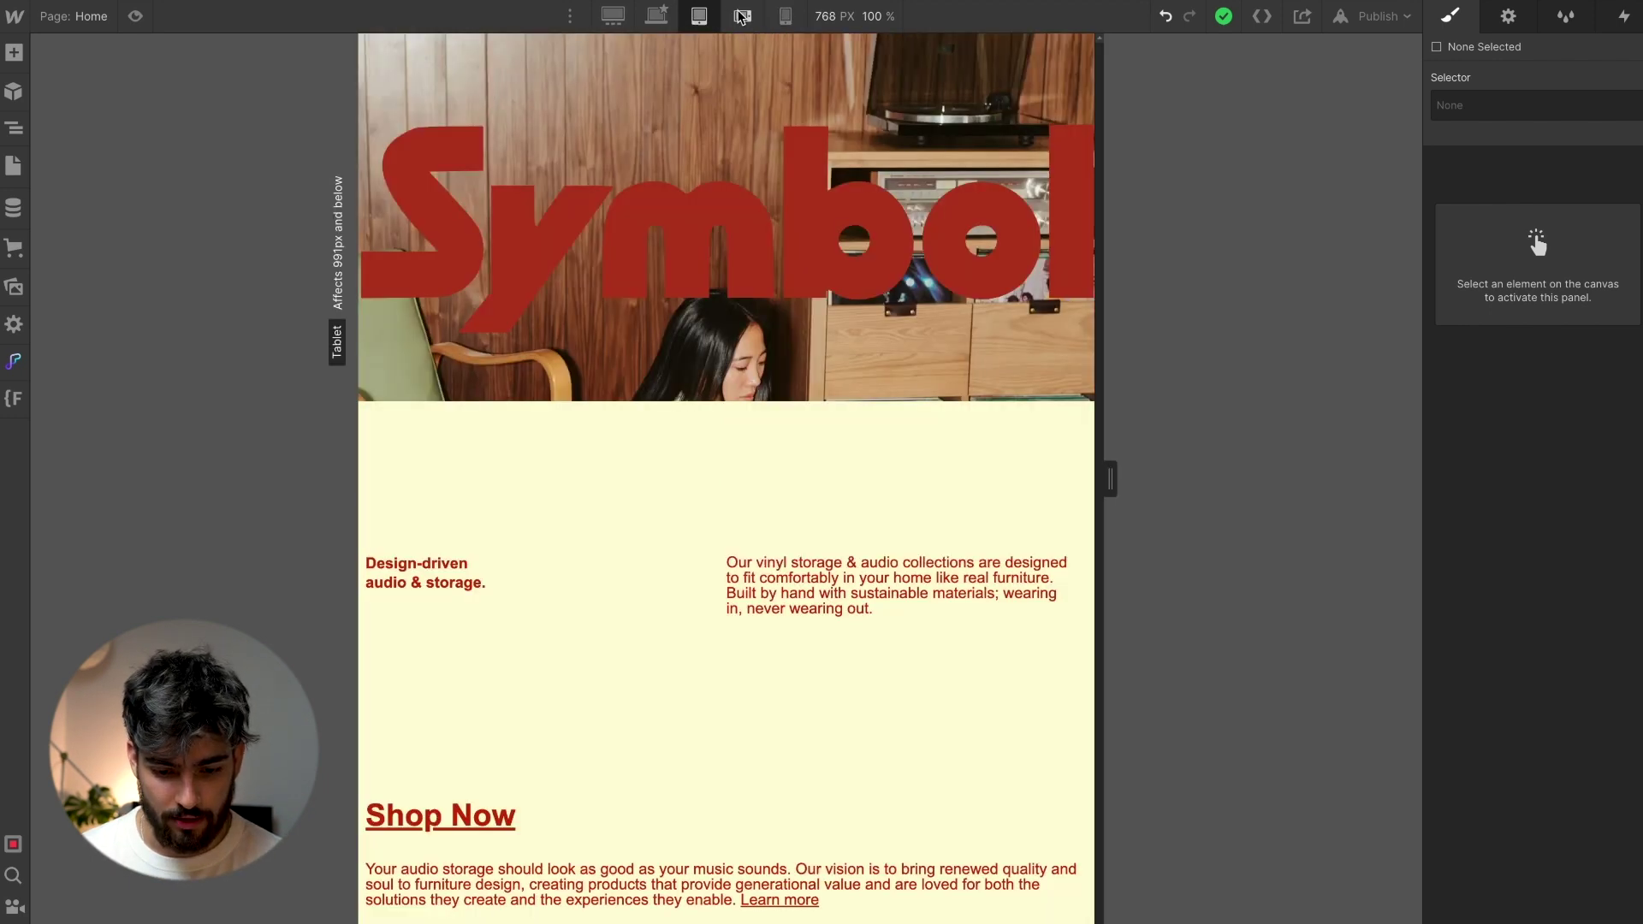
{"action": "left_click", "coordinate": [699, 16]}
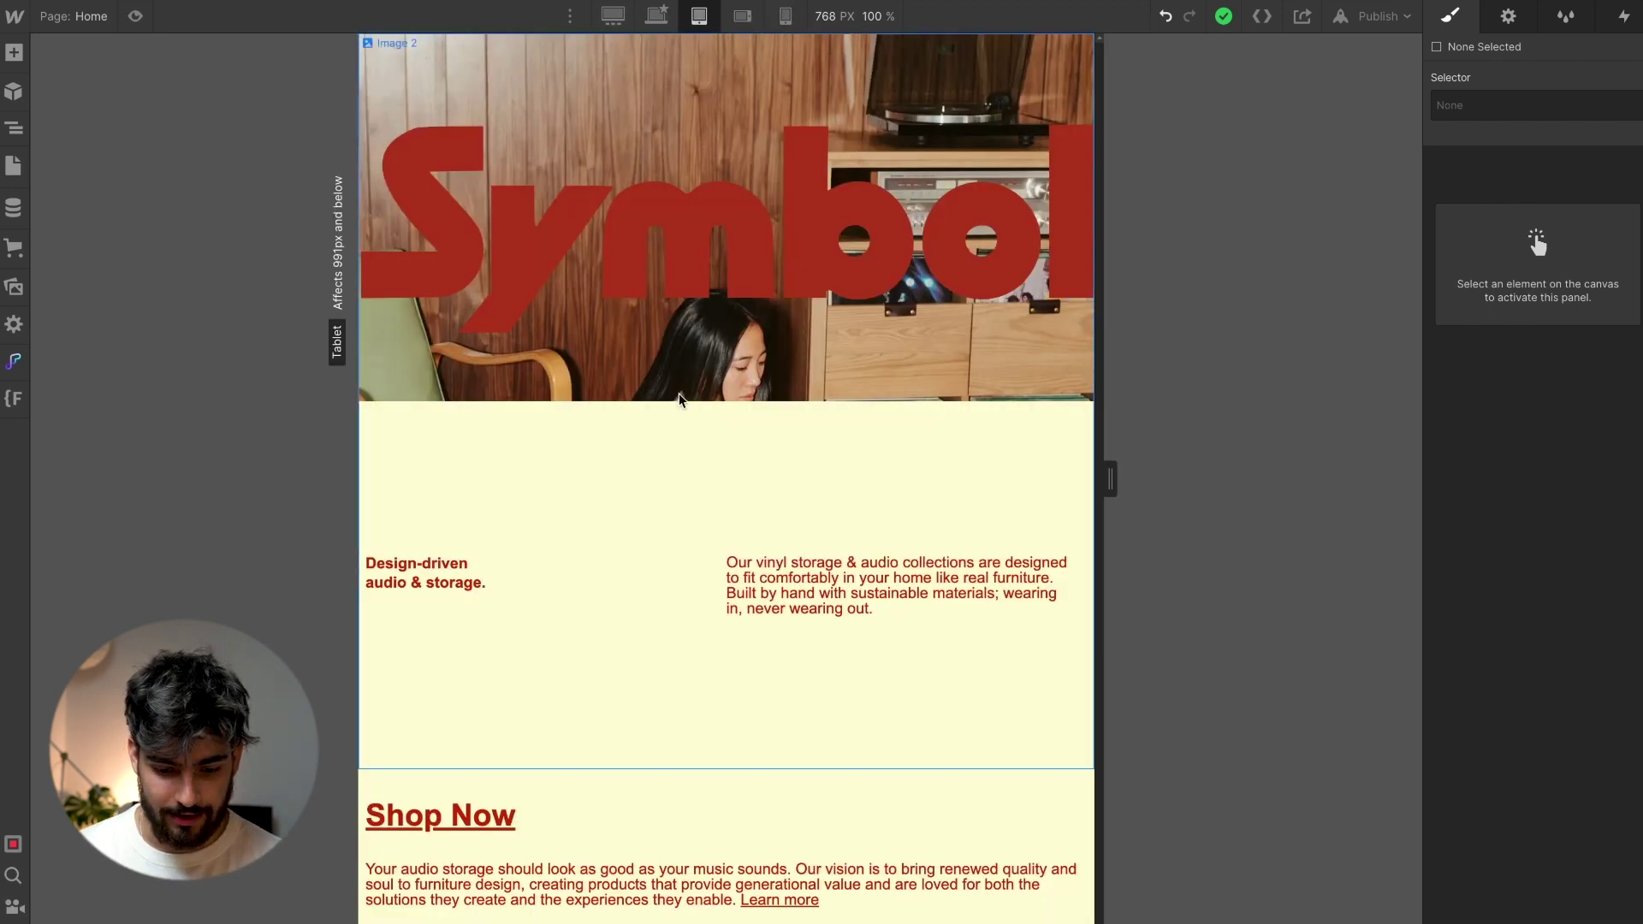
On the mobile landscape breakpoint, set the right block containing the photo to a height of 70 VH
{"action": "left_click", "coordinate": [553, 380]}
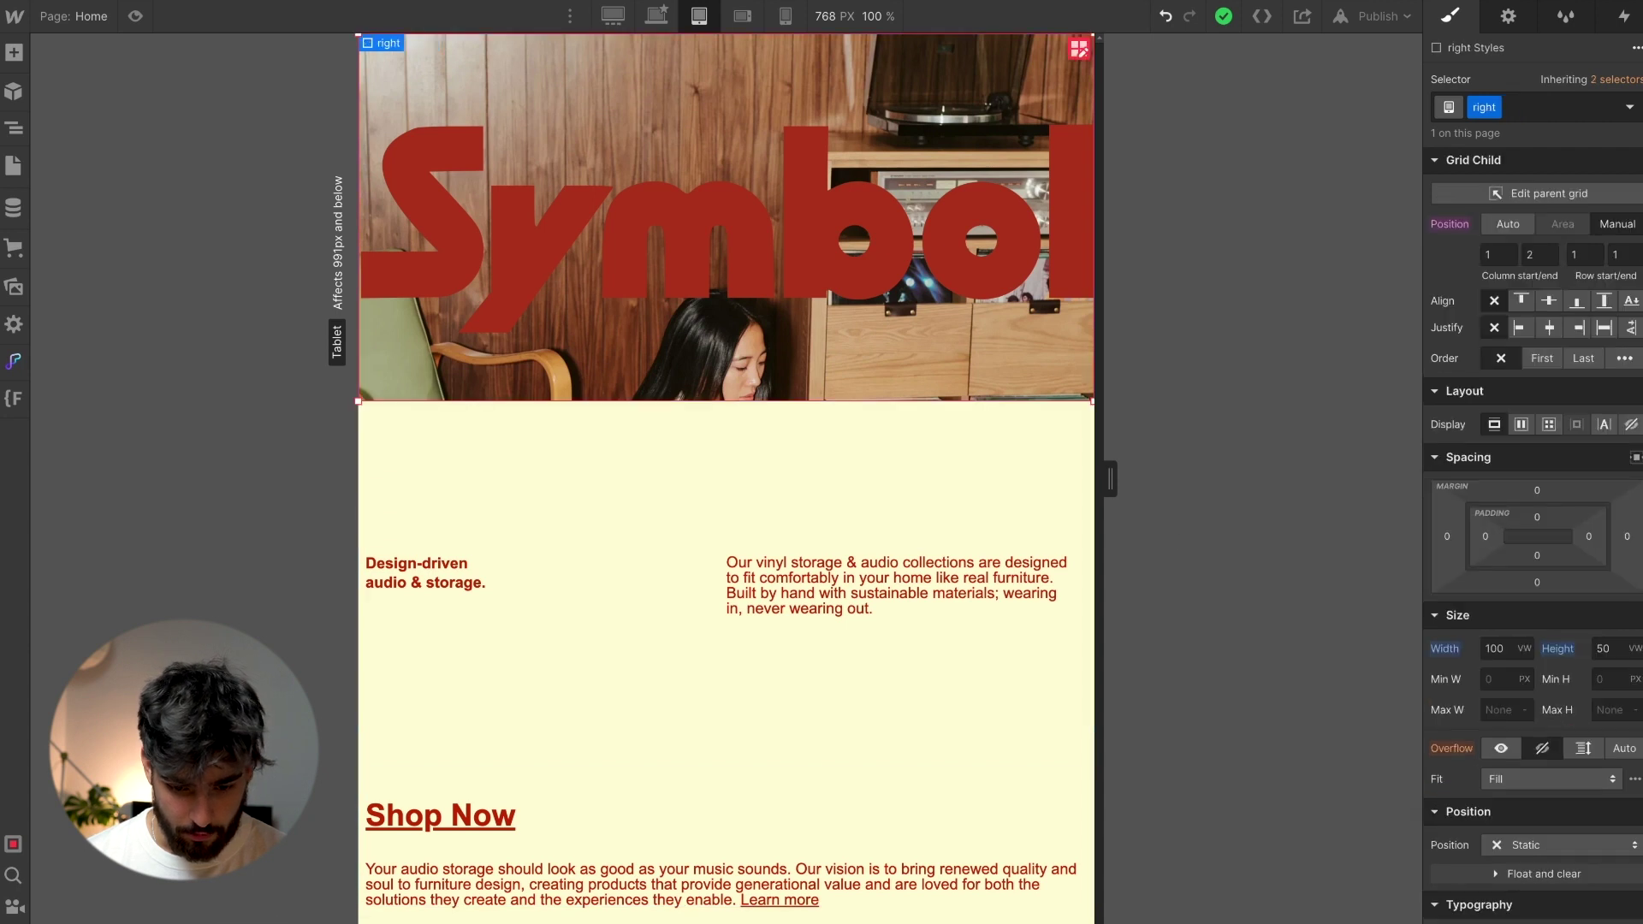
{"action": "left_click", "coordinate": [1604, 647]}
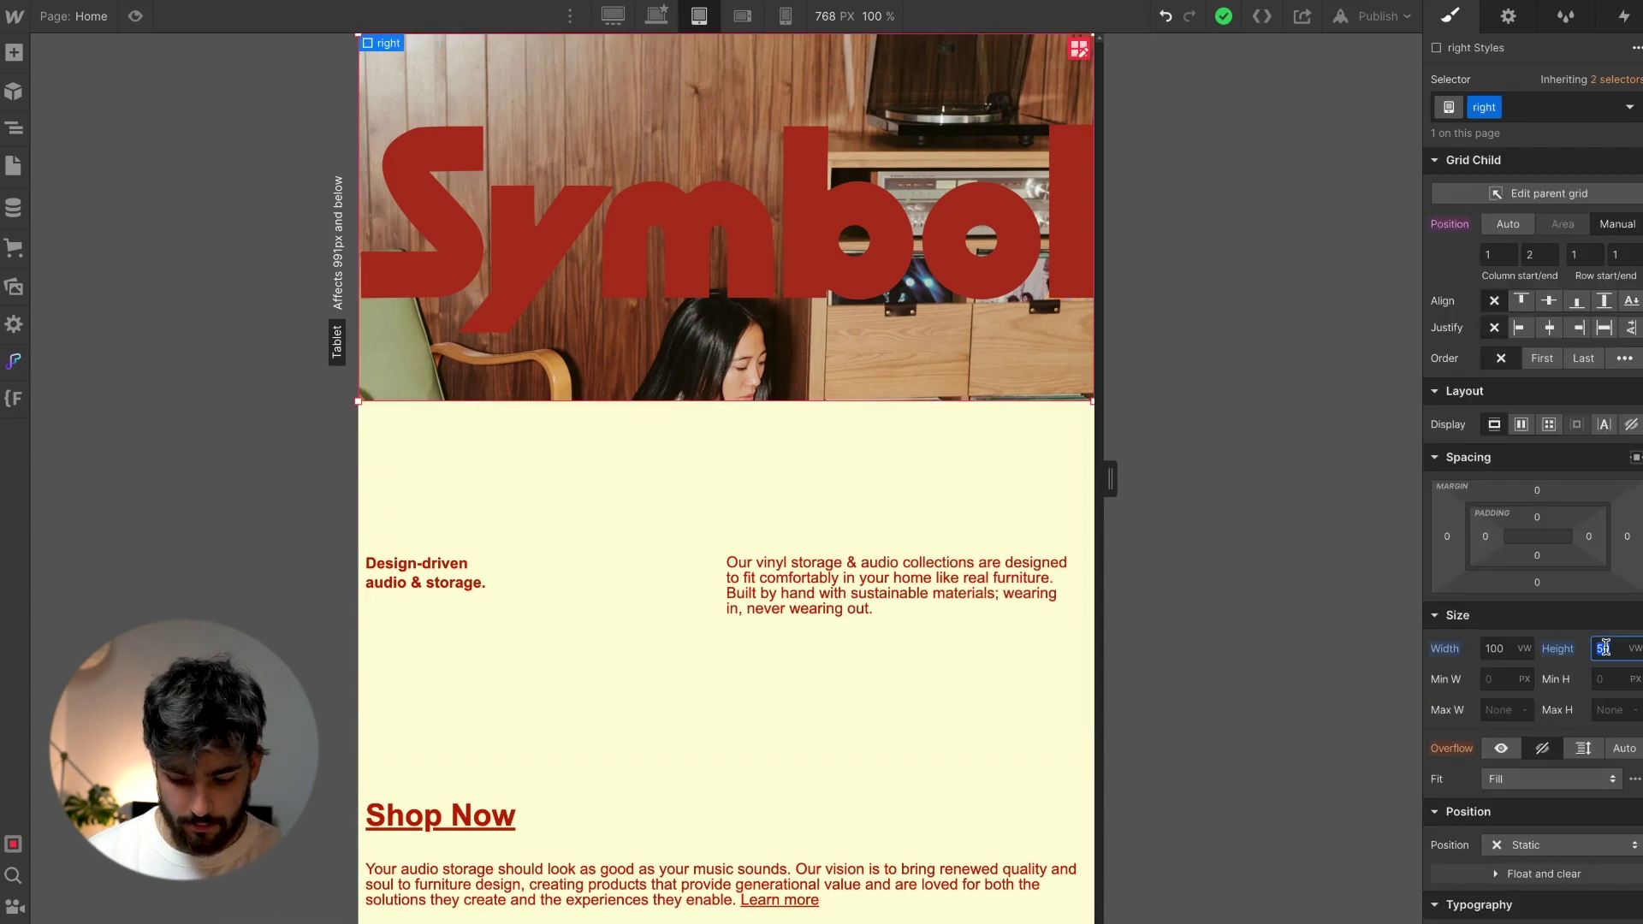
{"action": "left_click", "coordinate": [741, 16]}
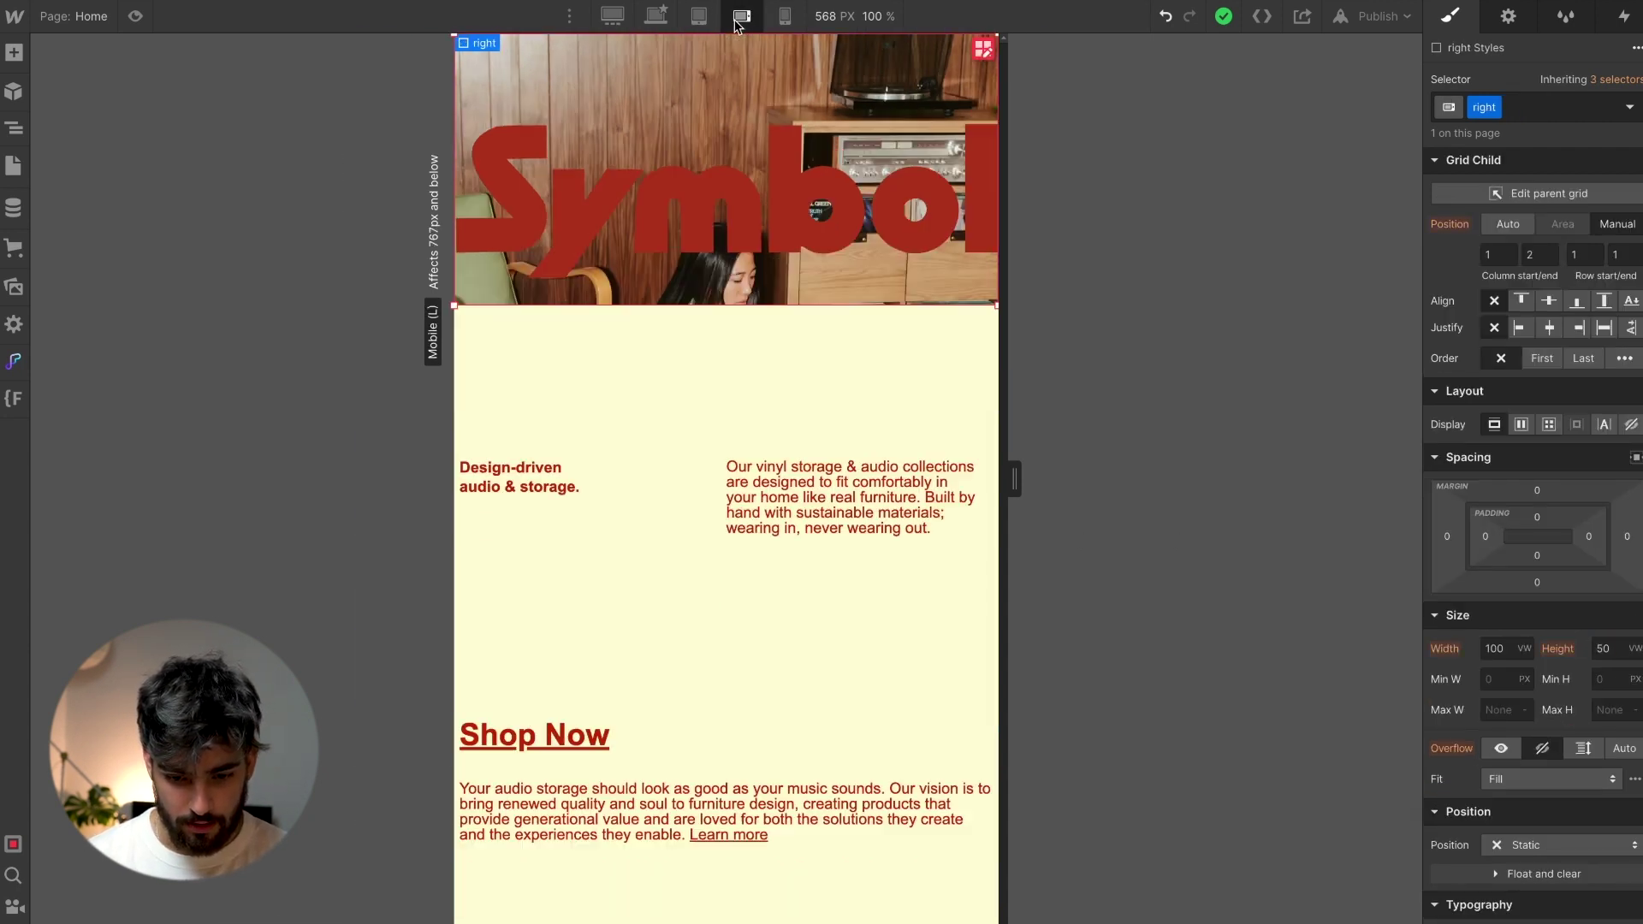
{"action": "left_click", "coordinate": [1600, 648]}
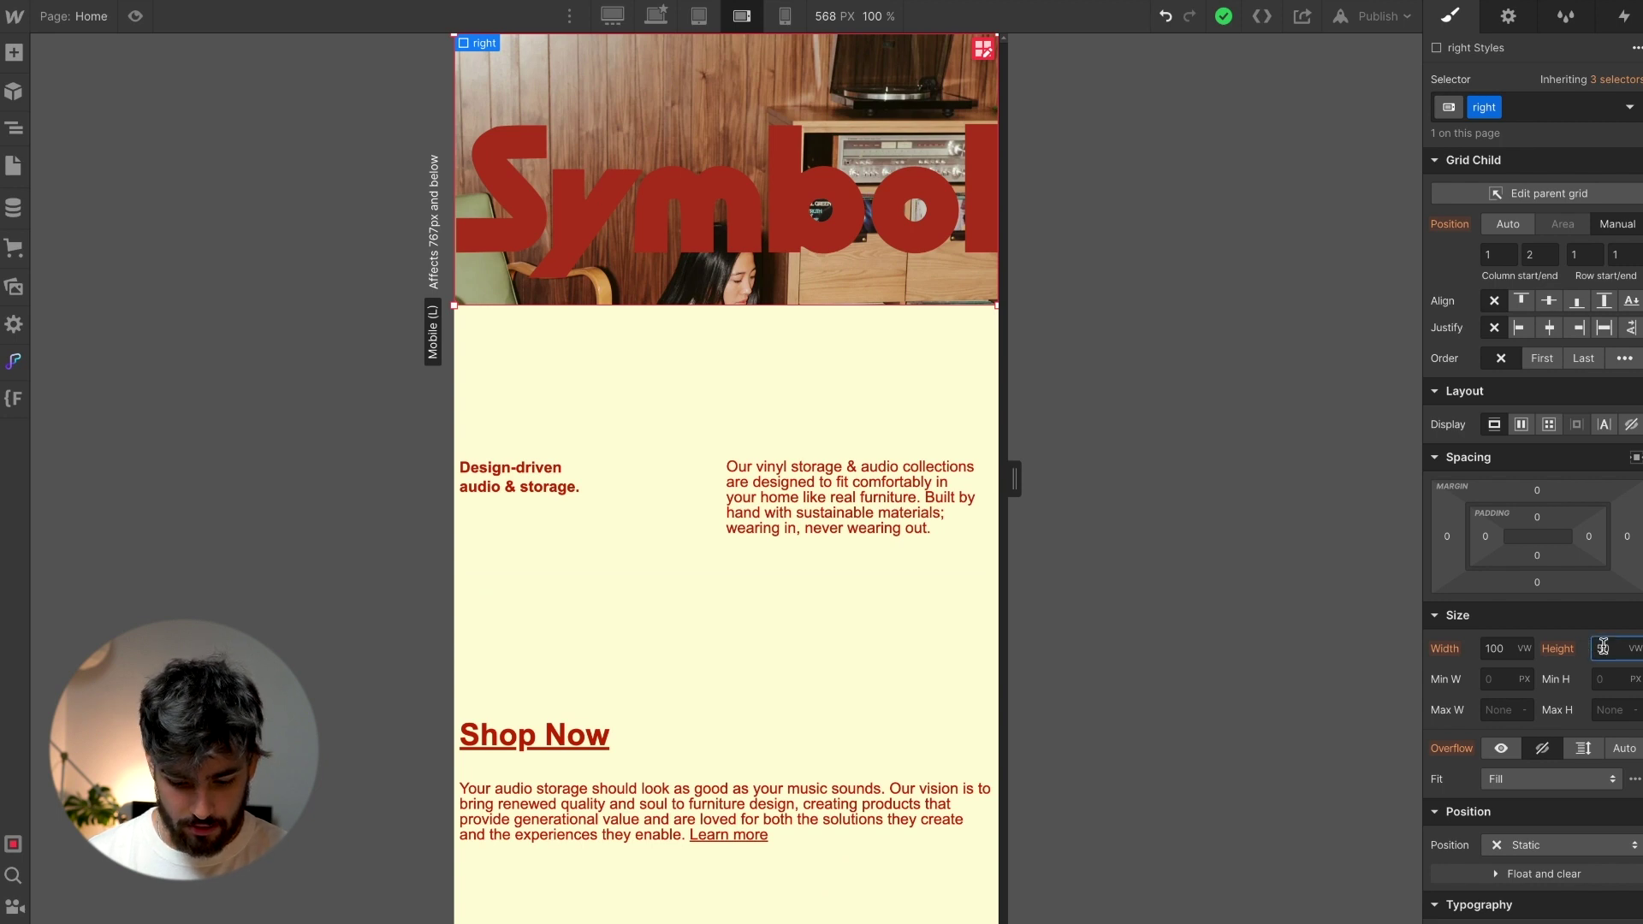
{"action": "type", "text": "70"}
{"action": "key", "text": "Return"}
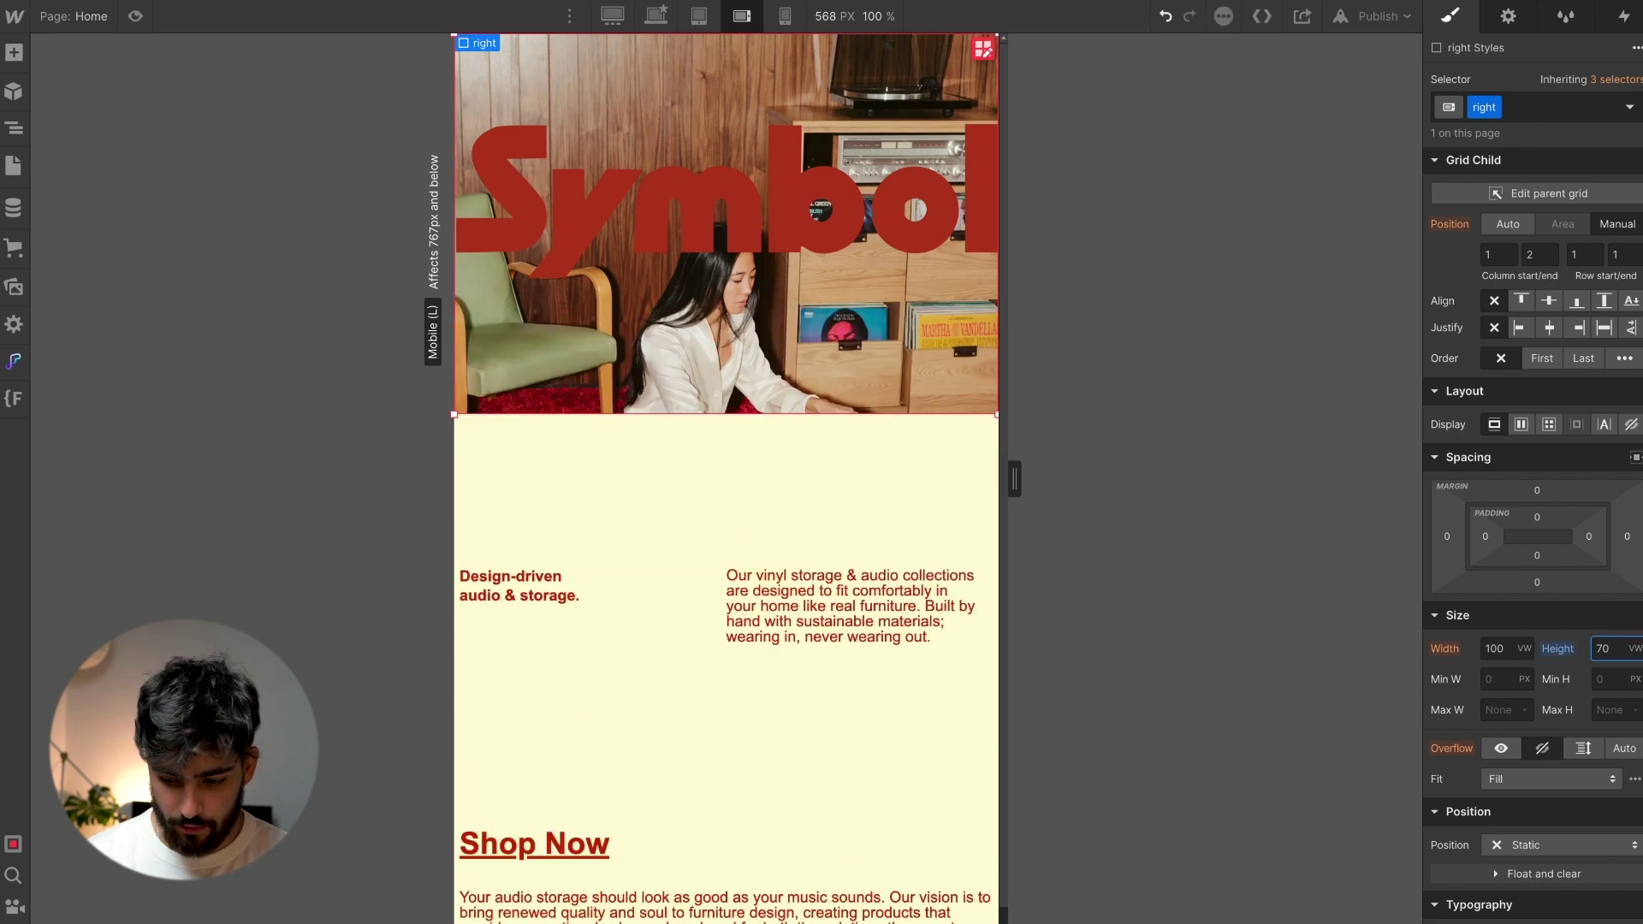
{"action": "type", "text": "vh"}
{"action": "key", "text": "Return"}
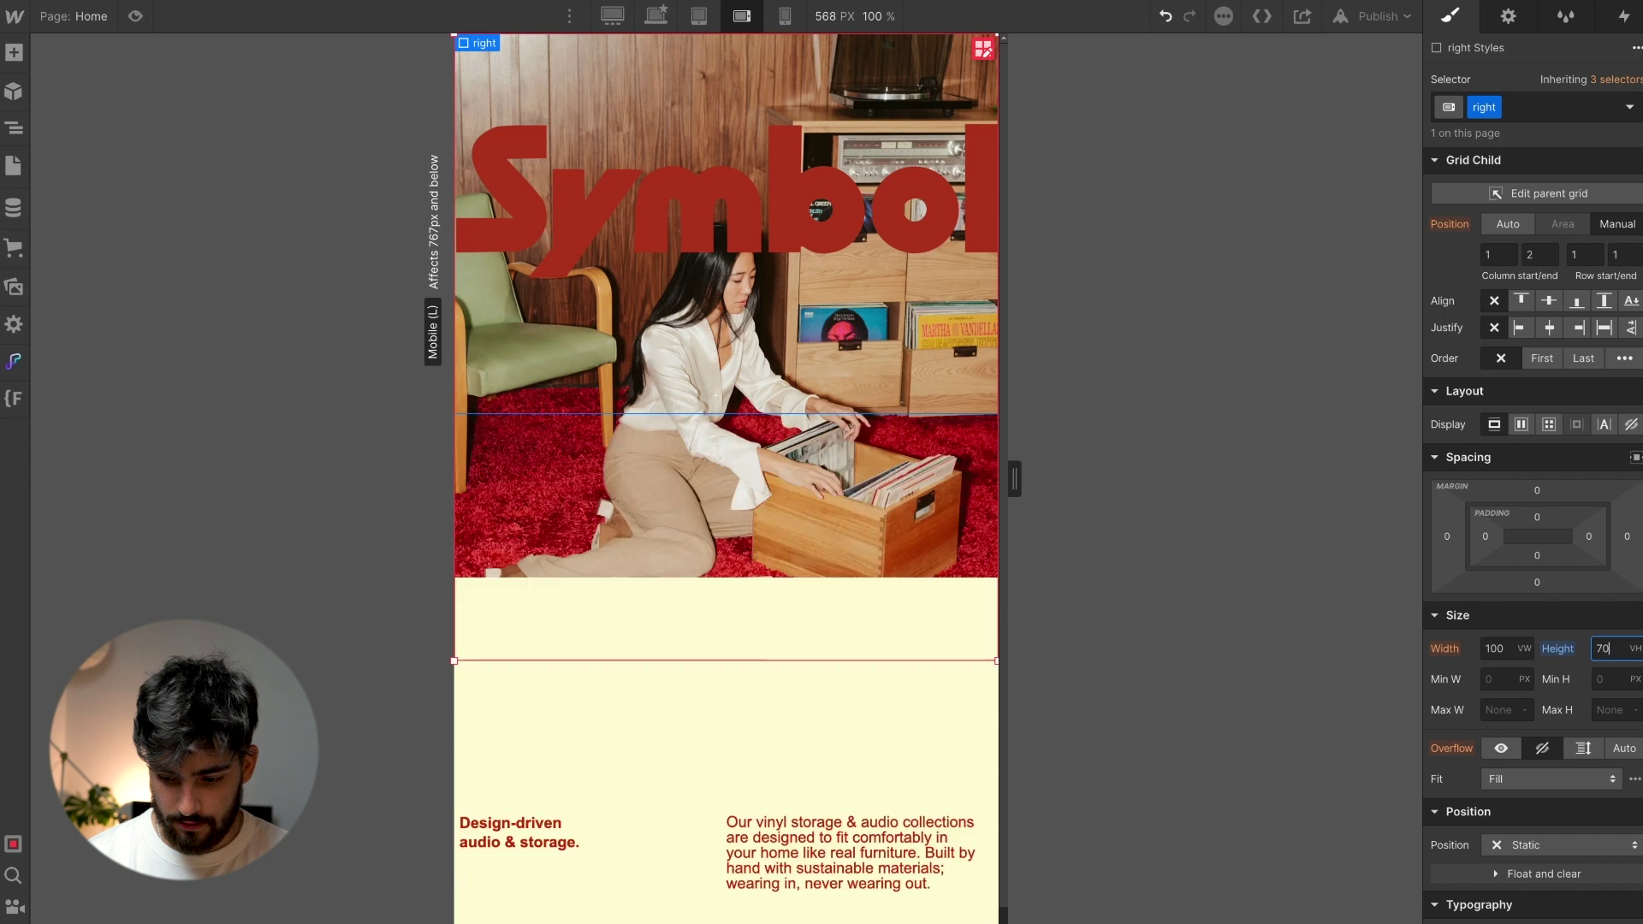
On the tablet breakpoint, set the height of the right block containing the photo to 50 VH
{"action": "left_click", "coordinate": [699, 15]}
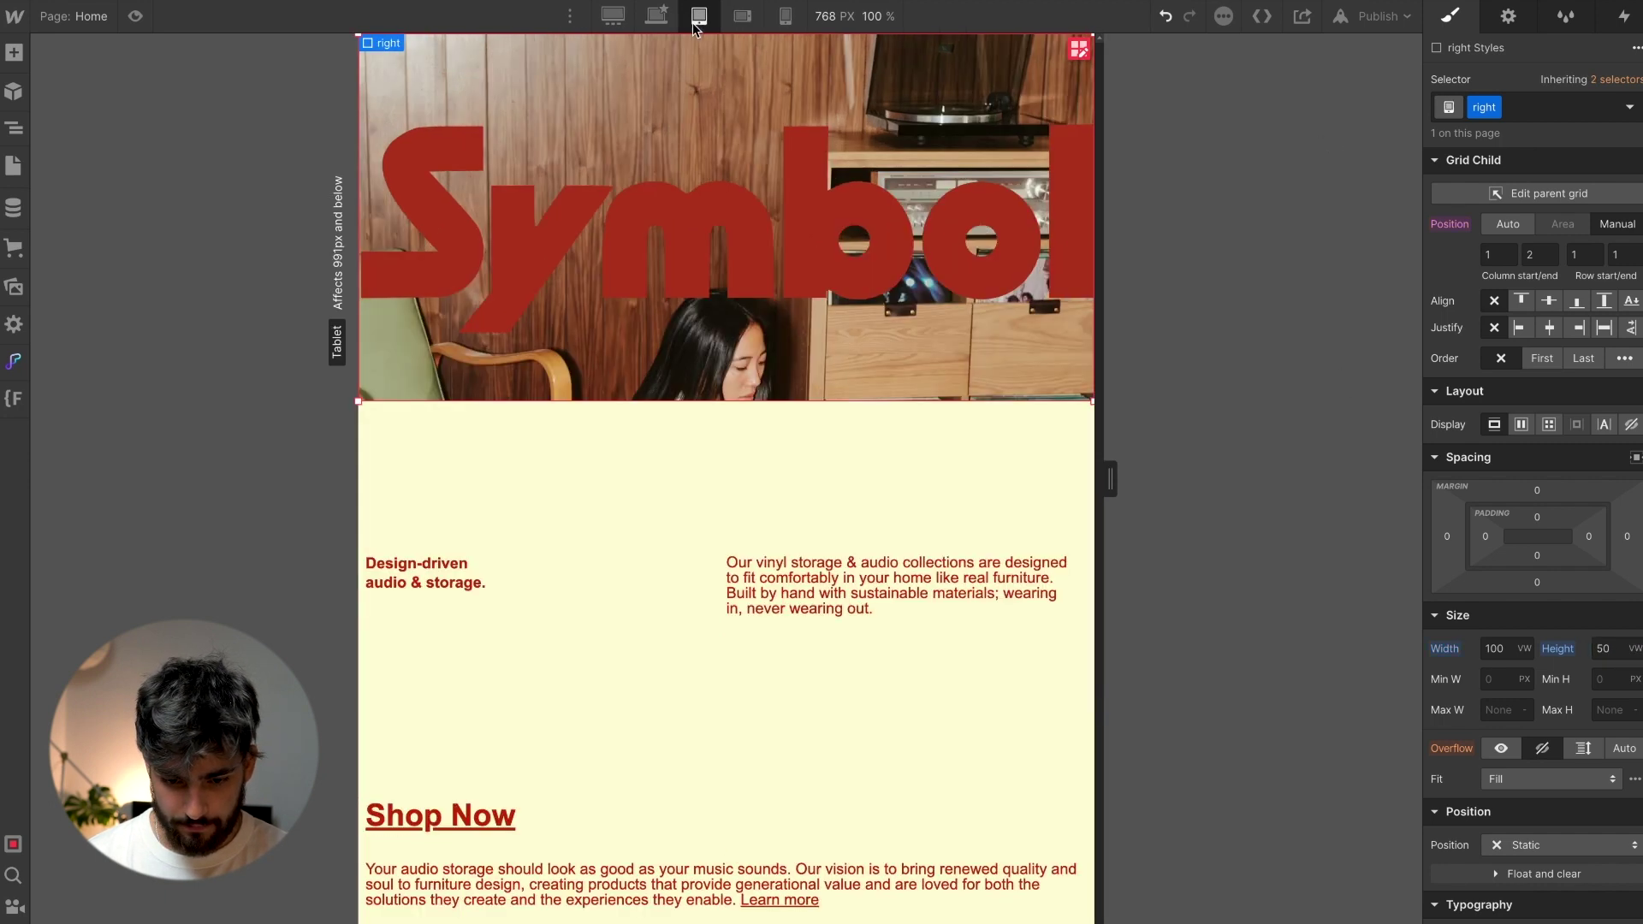
{"action": "left_click", "coordinate": [1614, 646]}
{"action": "type", "text": "50"}
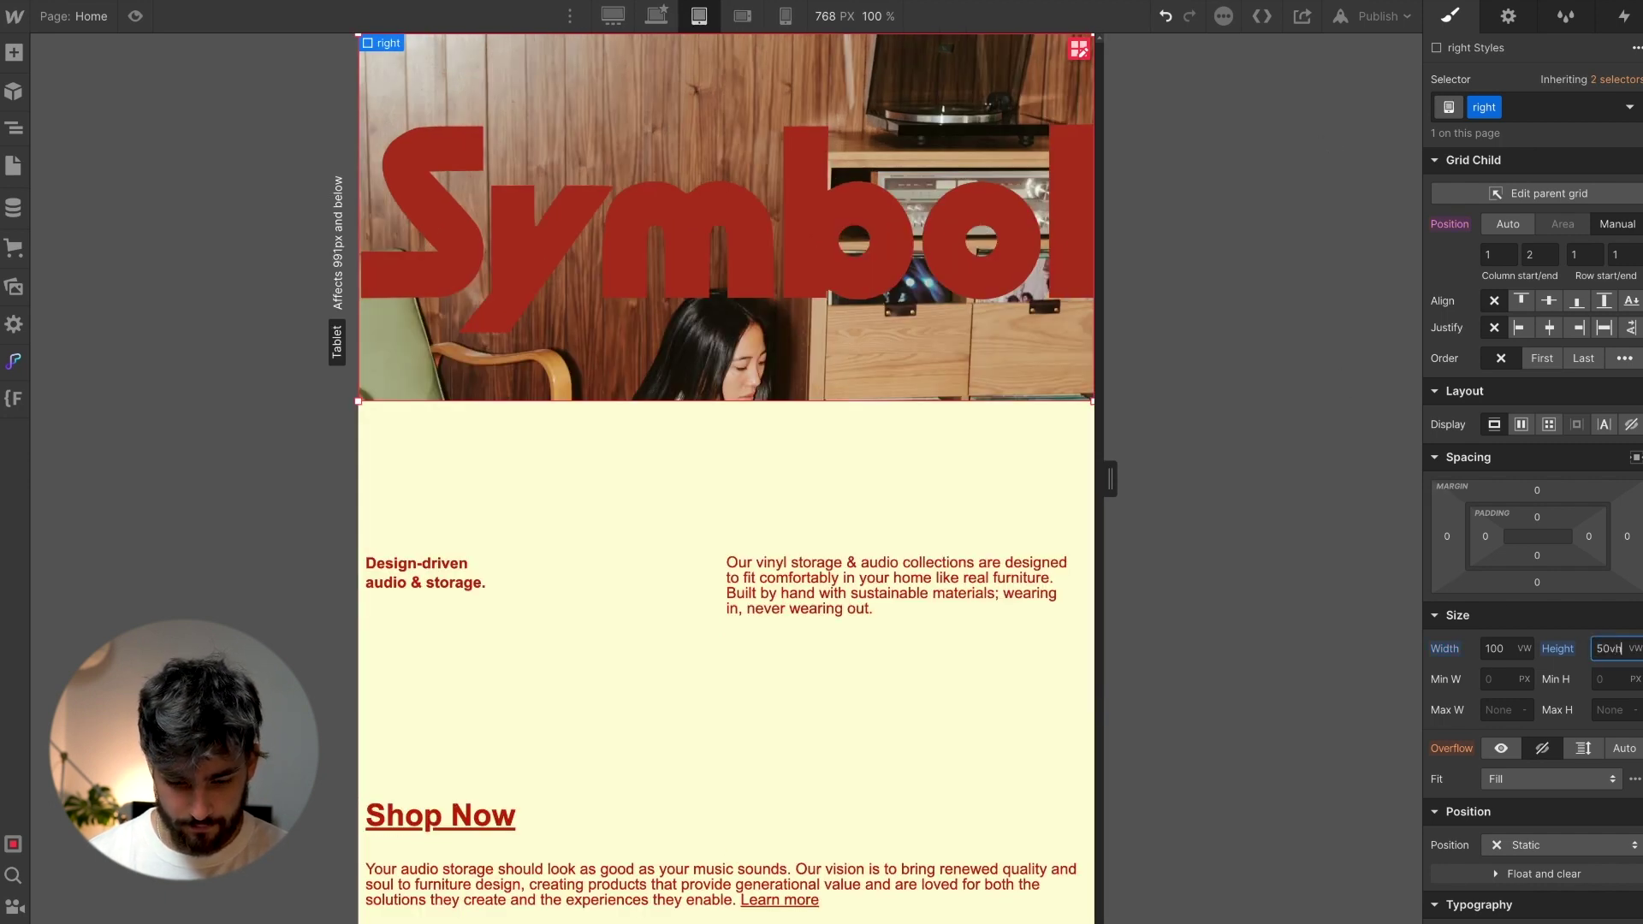
{"action": "type", "text": "vh"}
{"action": "key", "text": "Return"}
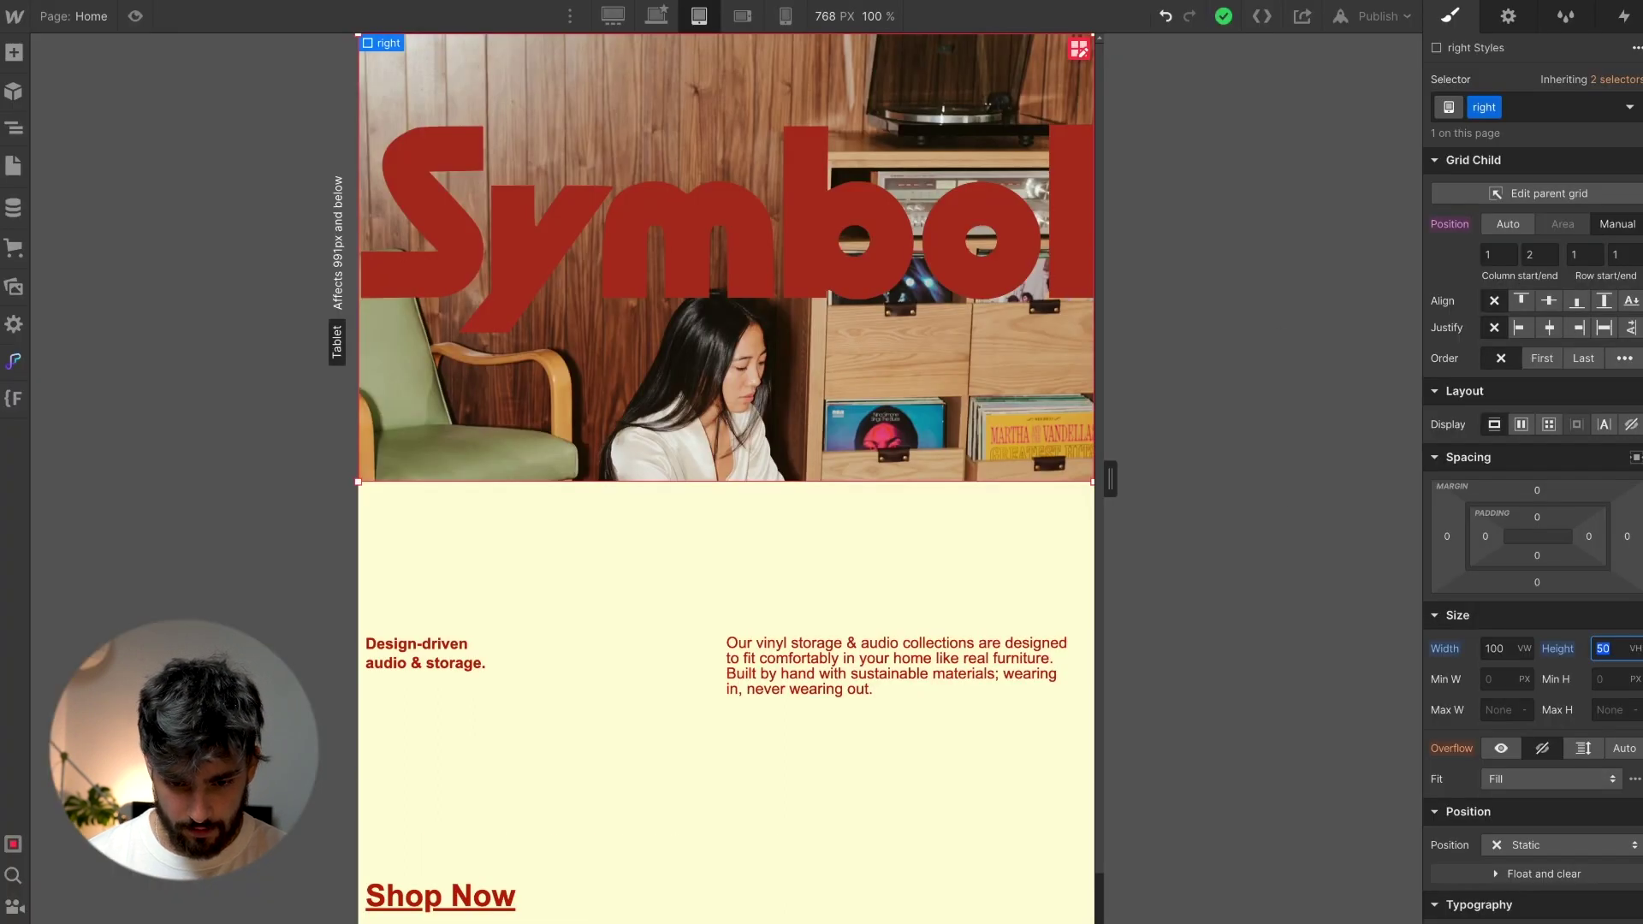
On the mobile portrait breakpoint, set the height of the right block containing the photo to 50 VH
{"action": "left_click", "coordinate": [741, 15]}
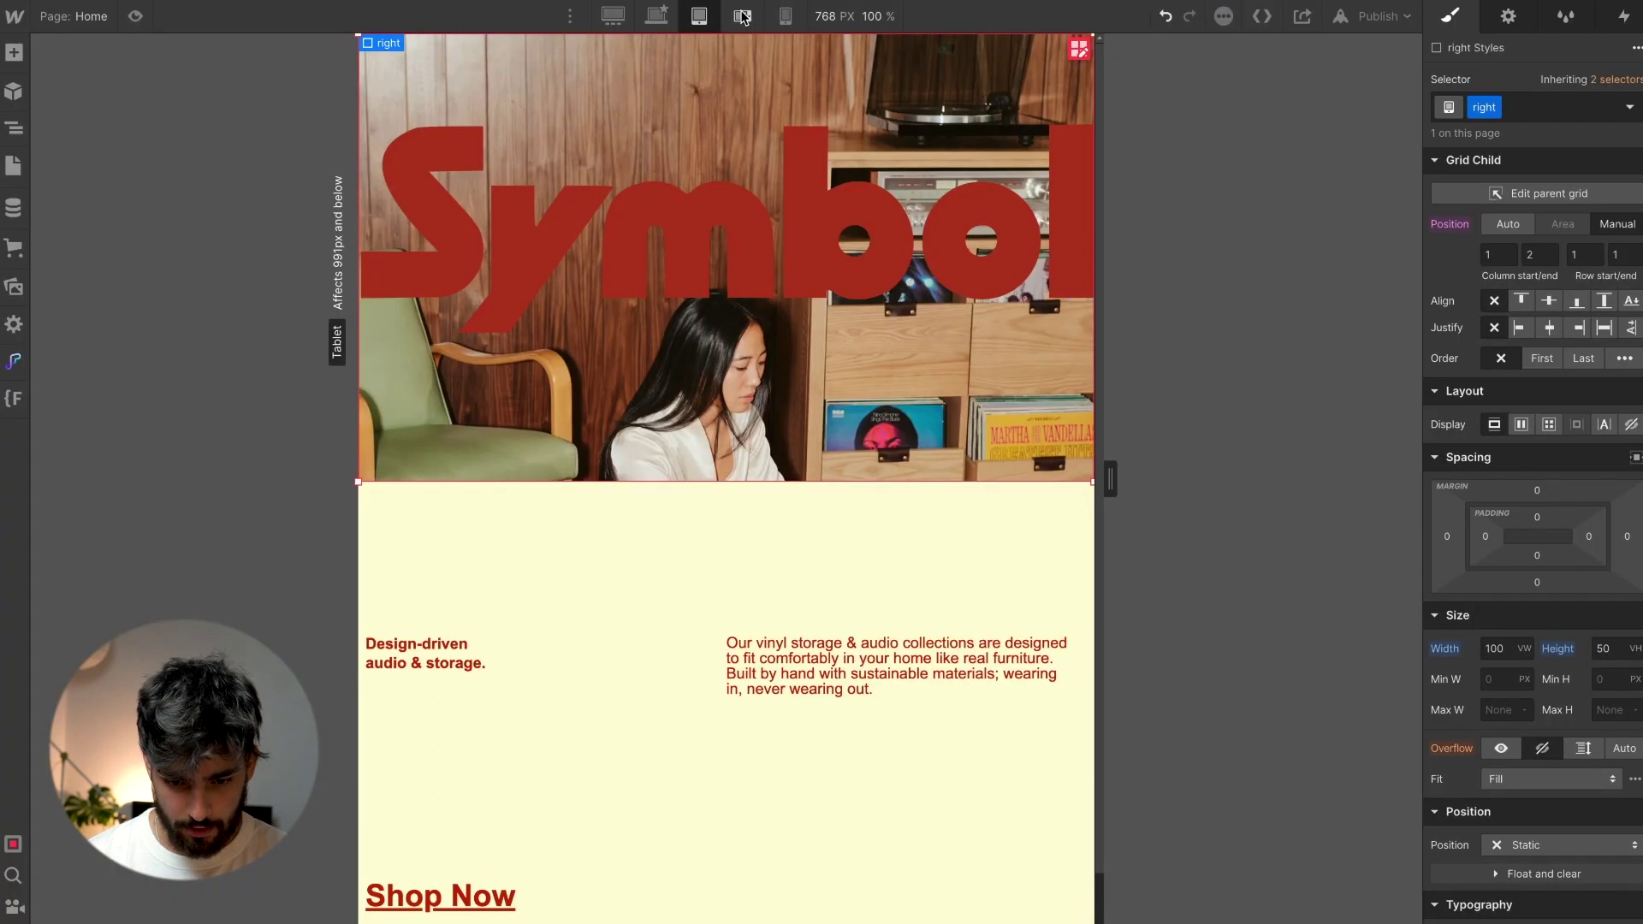
{"action": "left_click", "coordinate": [784, 16]}
{"action": "left_click", "coordinate": [1609, 648]}
{"action": "type", "text": "50"}
{"action": "key", "text": "Return"}
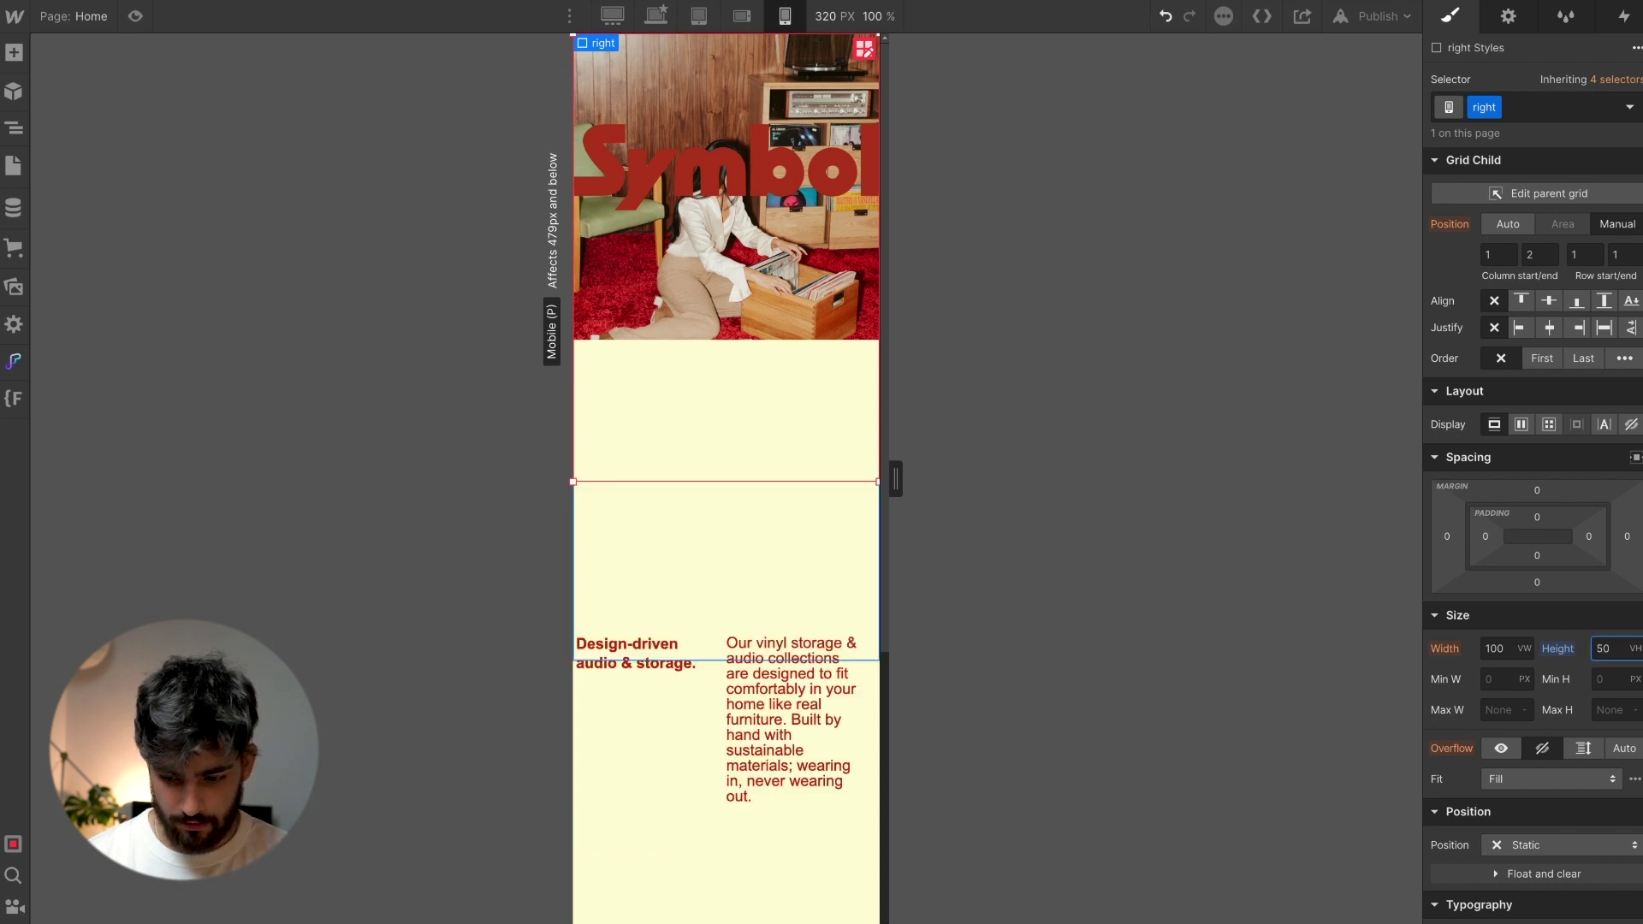
Back on the tablet breakpoint, try a different fit option on the hero photo
{"action": "left_click", "coordinate": [744, 19]}
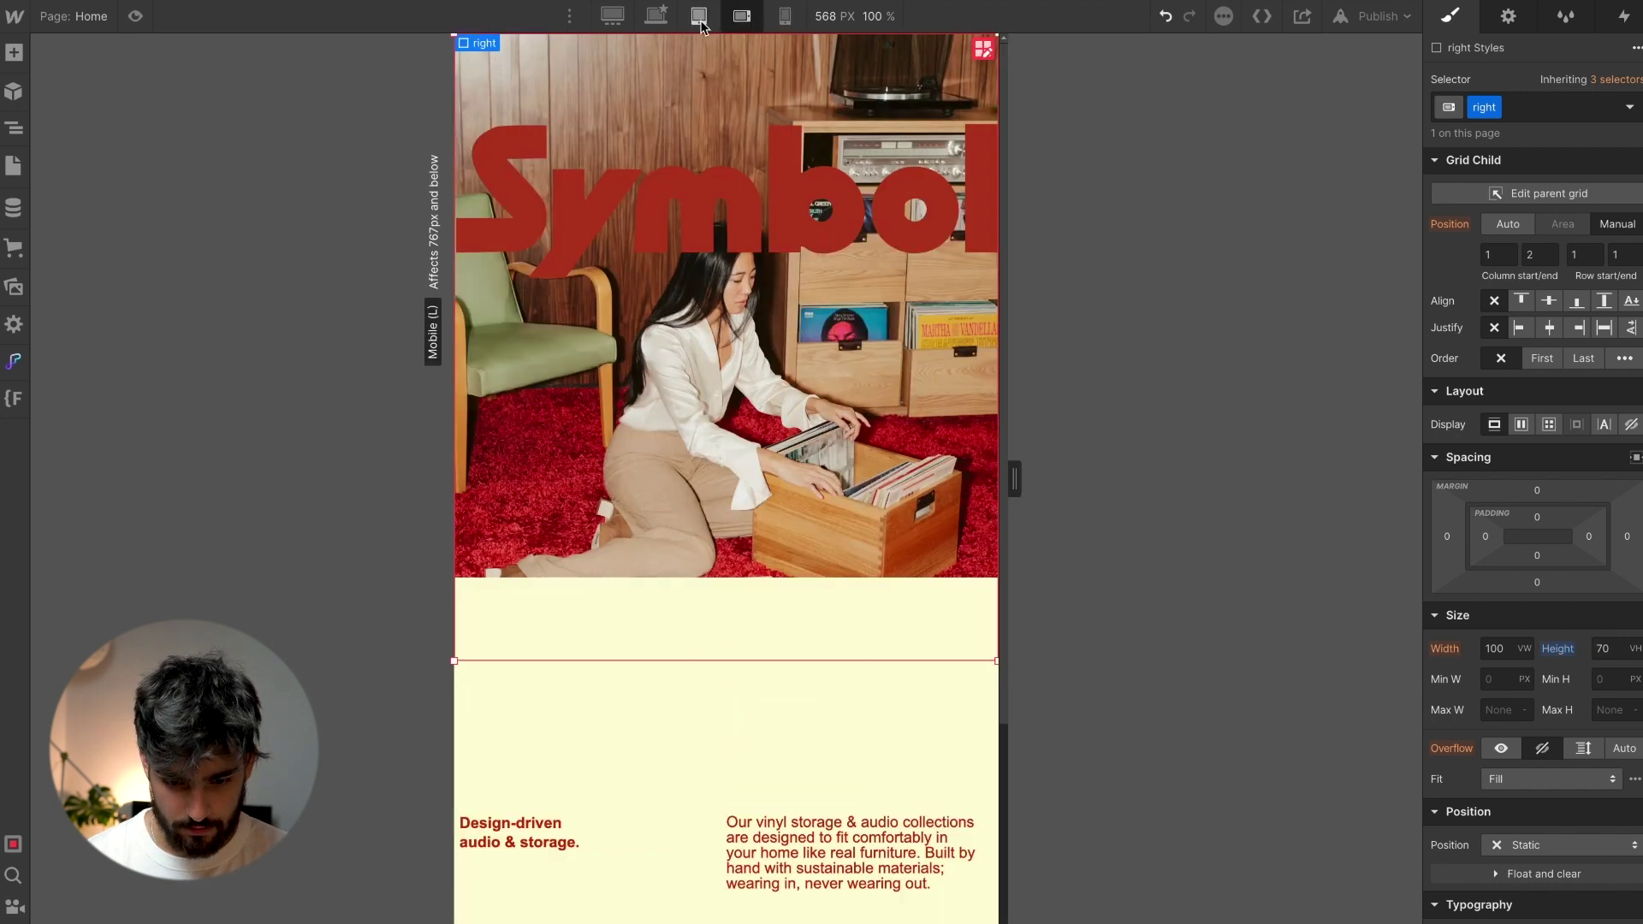
{"action": "left_click", "coordinate": [699, 16]}
{"action": "left_click", "coordinate": [866, 146]}
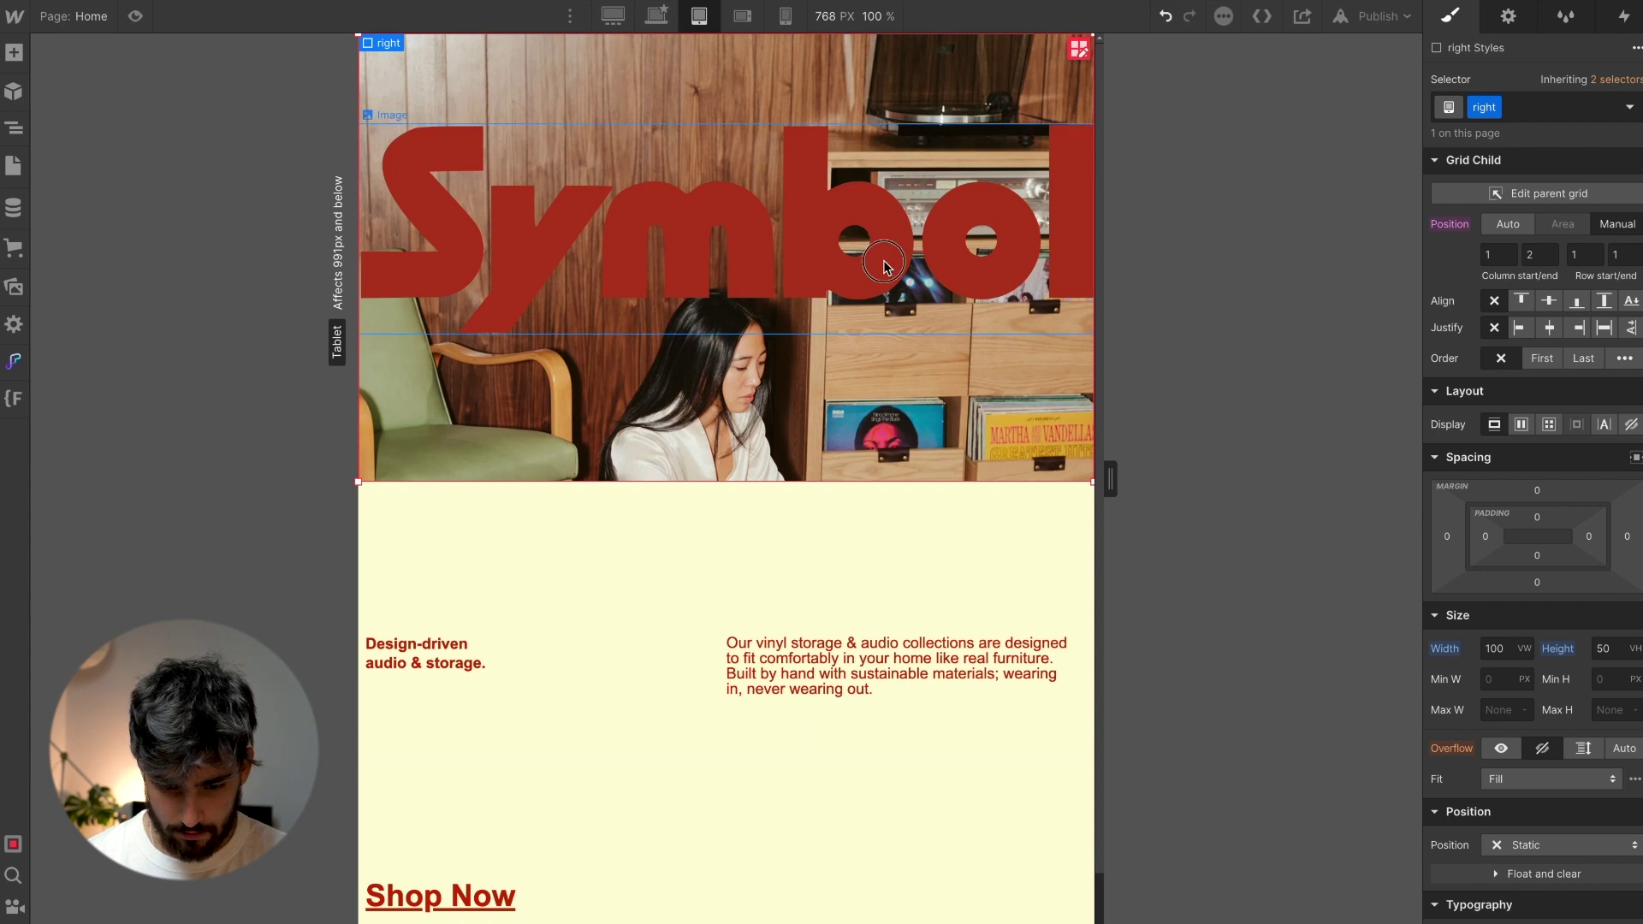
{"action": "left_click", "coordinate": [866, 95]}
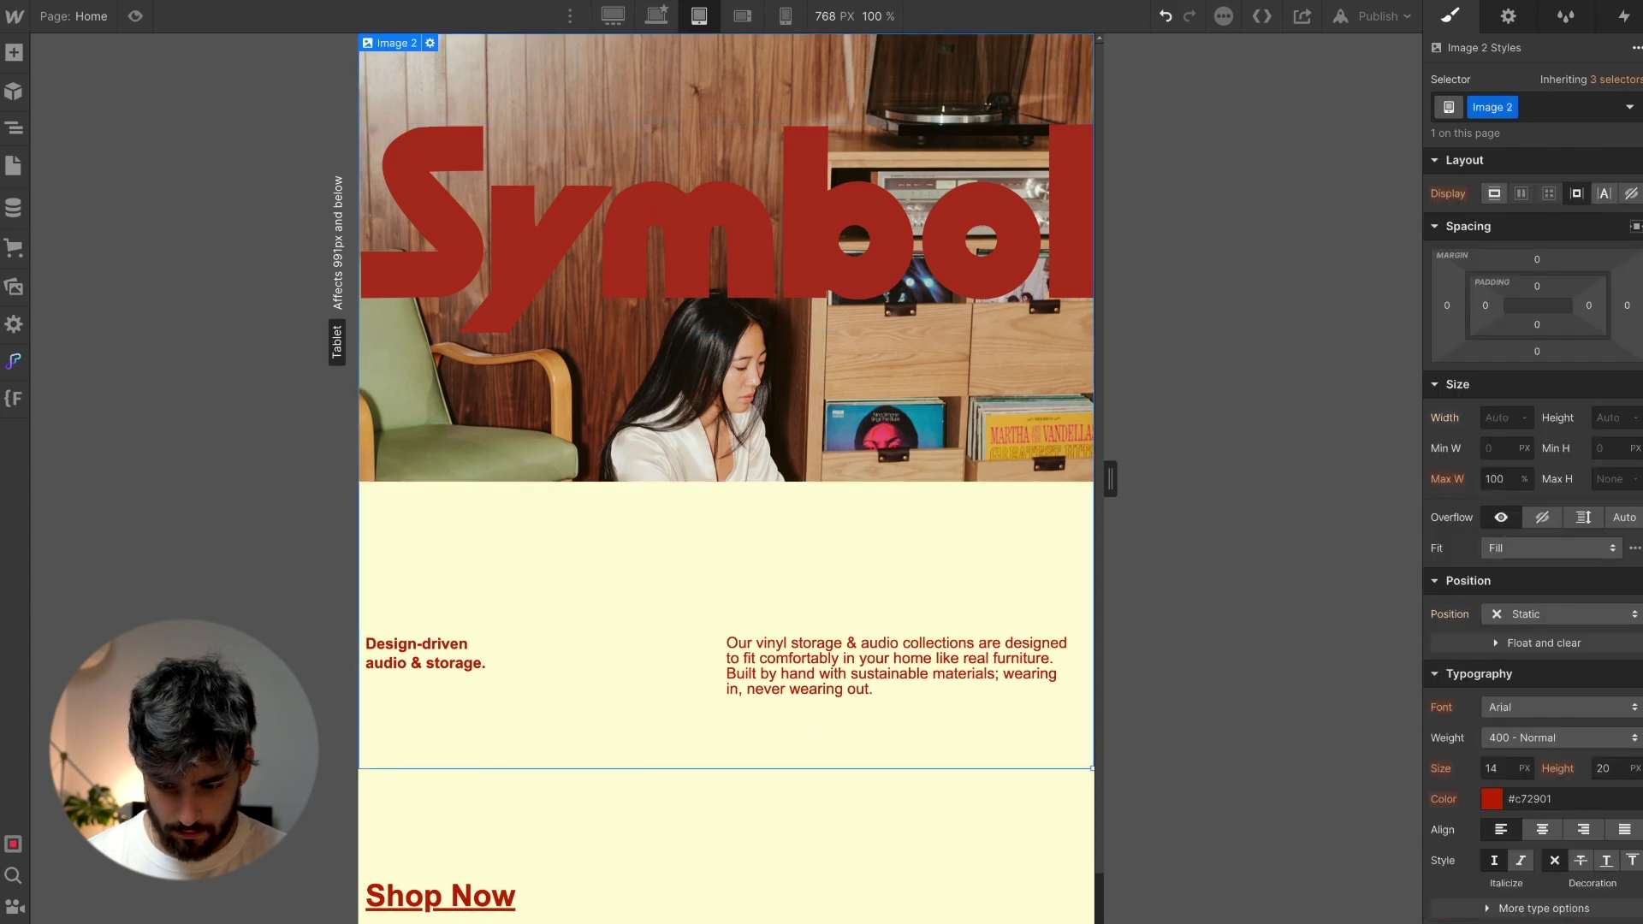
{"action": "left_click", "coordinate": [1533, 547]}
{"action": "left_click", "coordinate": [1537, 617]}
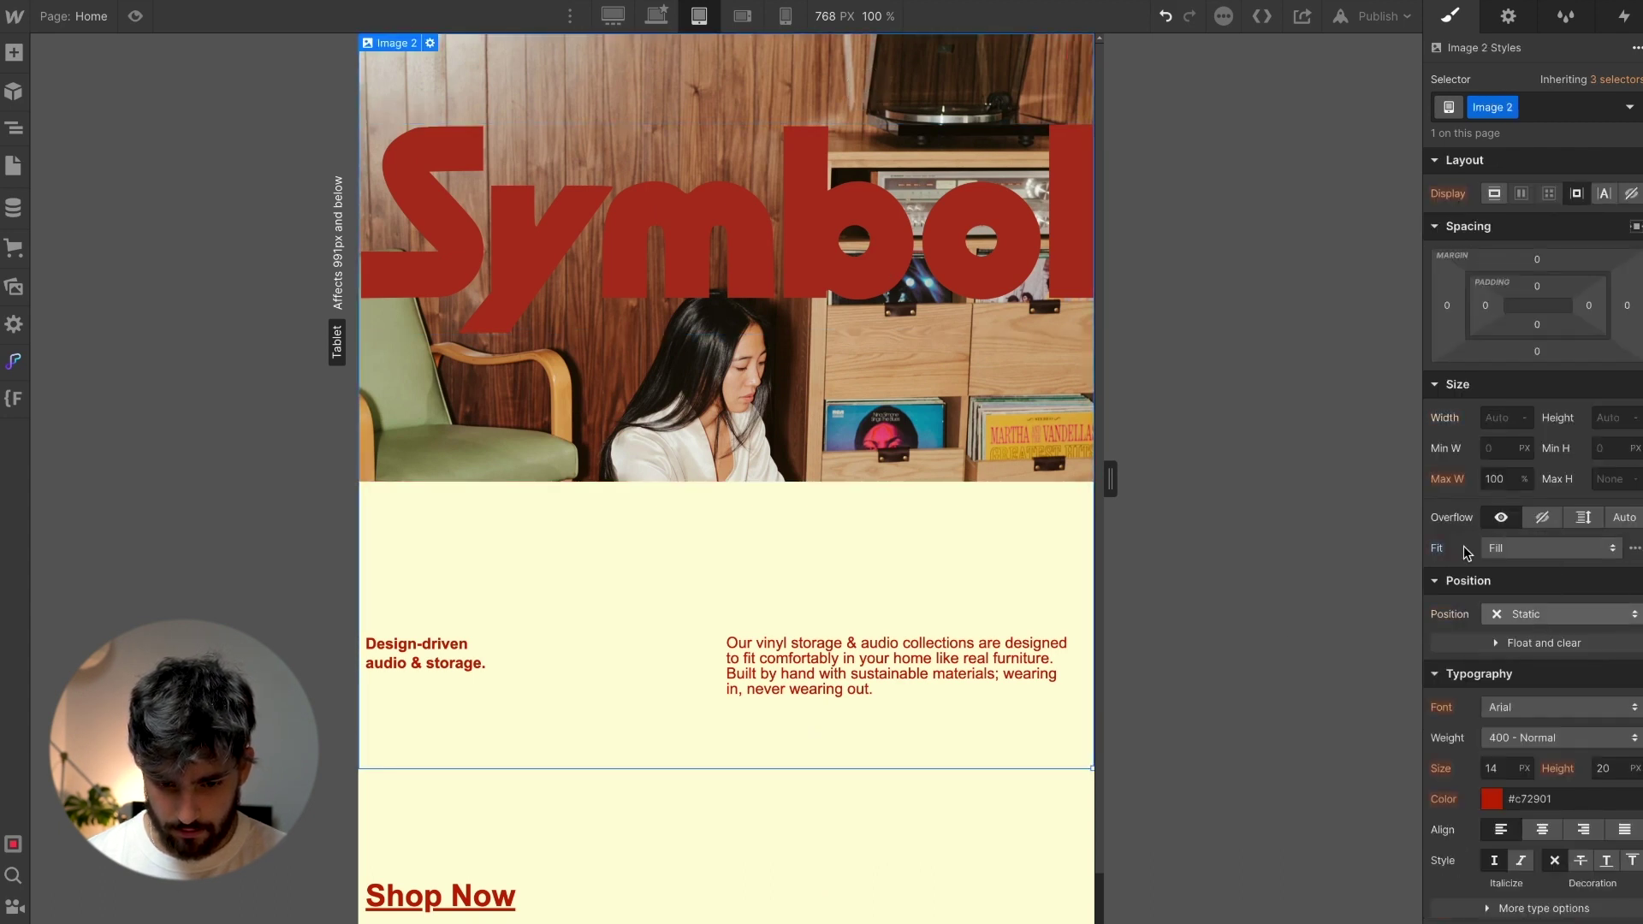
On the mobile landscape breakpoint, set the hero photo's fit to Cover
{"action": "left_click", "coordinate": [742, 15]}
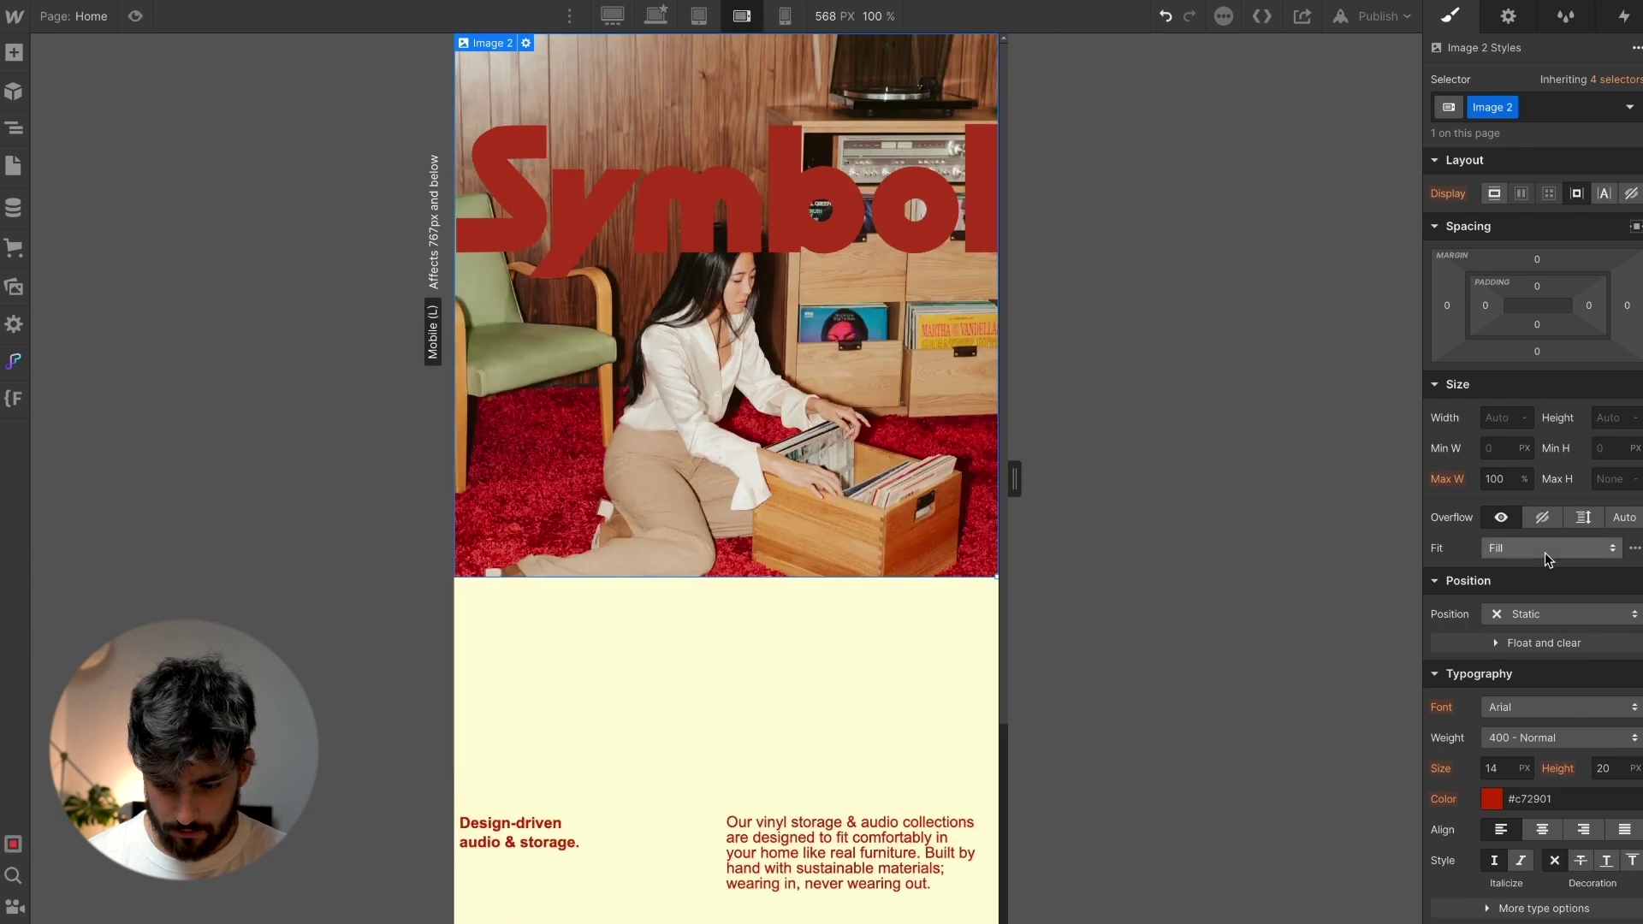
{"action": "left_click", "coordinate": [1544, 552]}
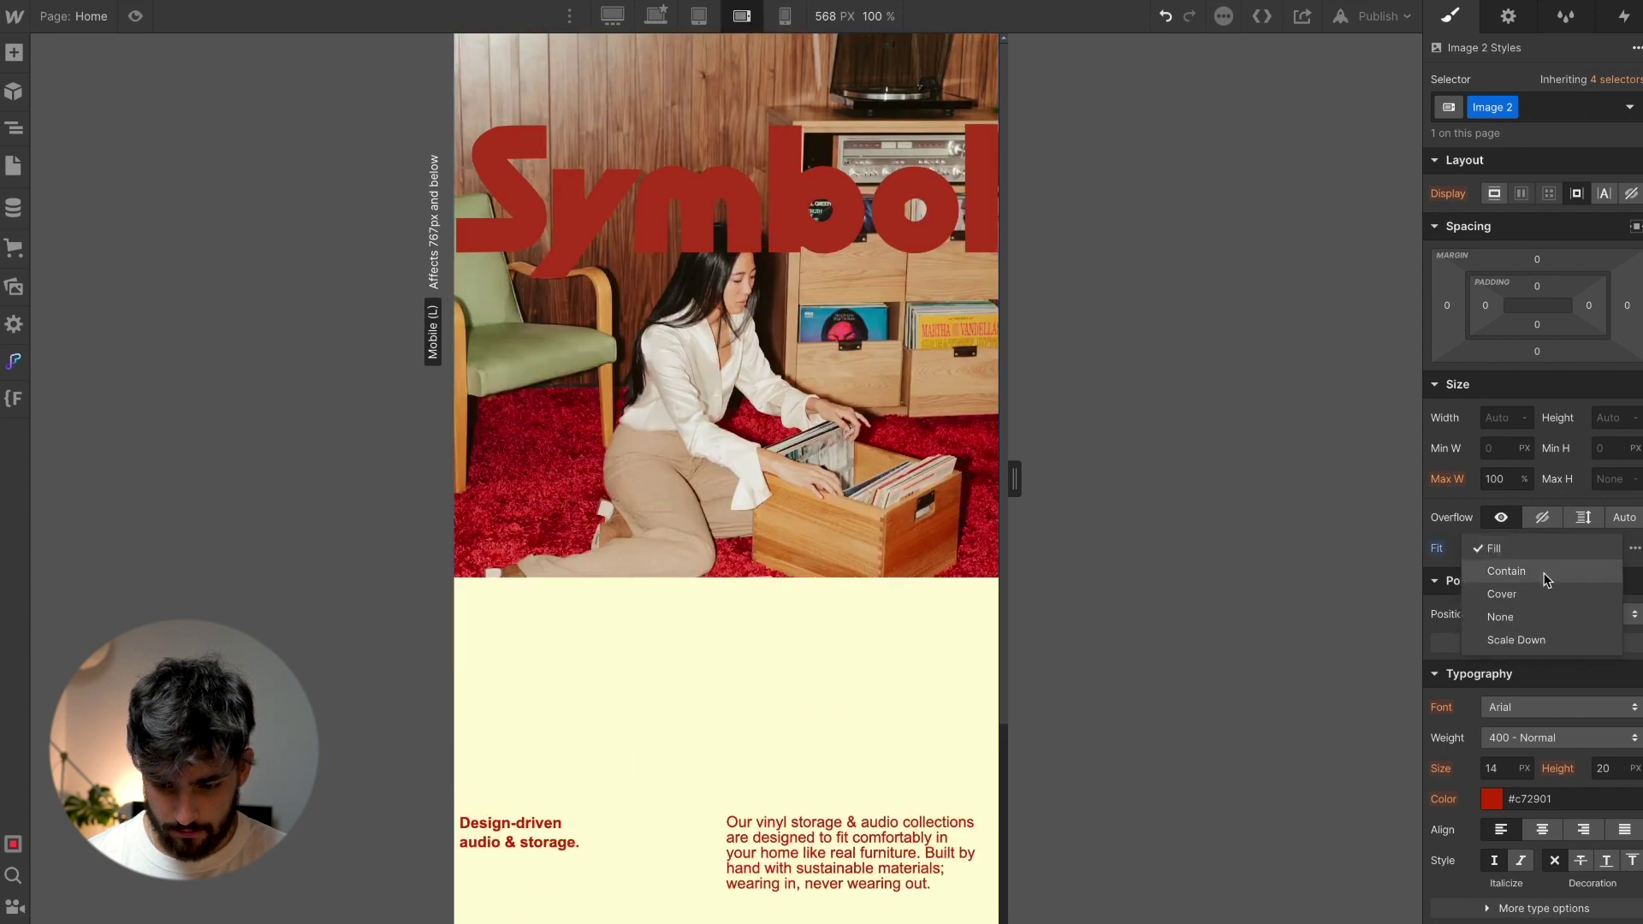
{"action": "left_click", "coordinate": [1541, 593]}
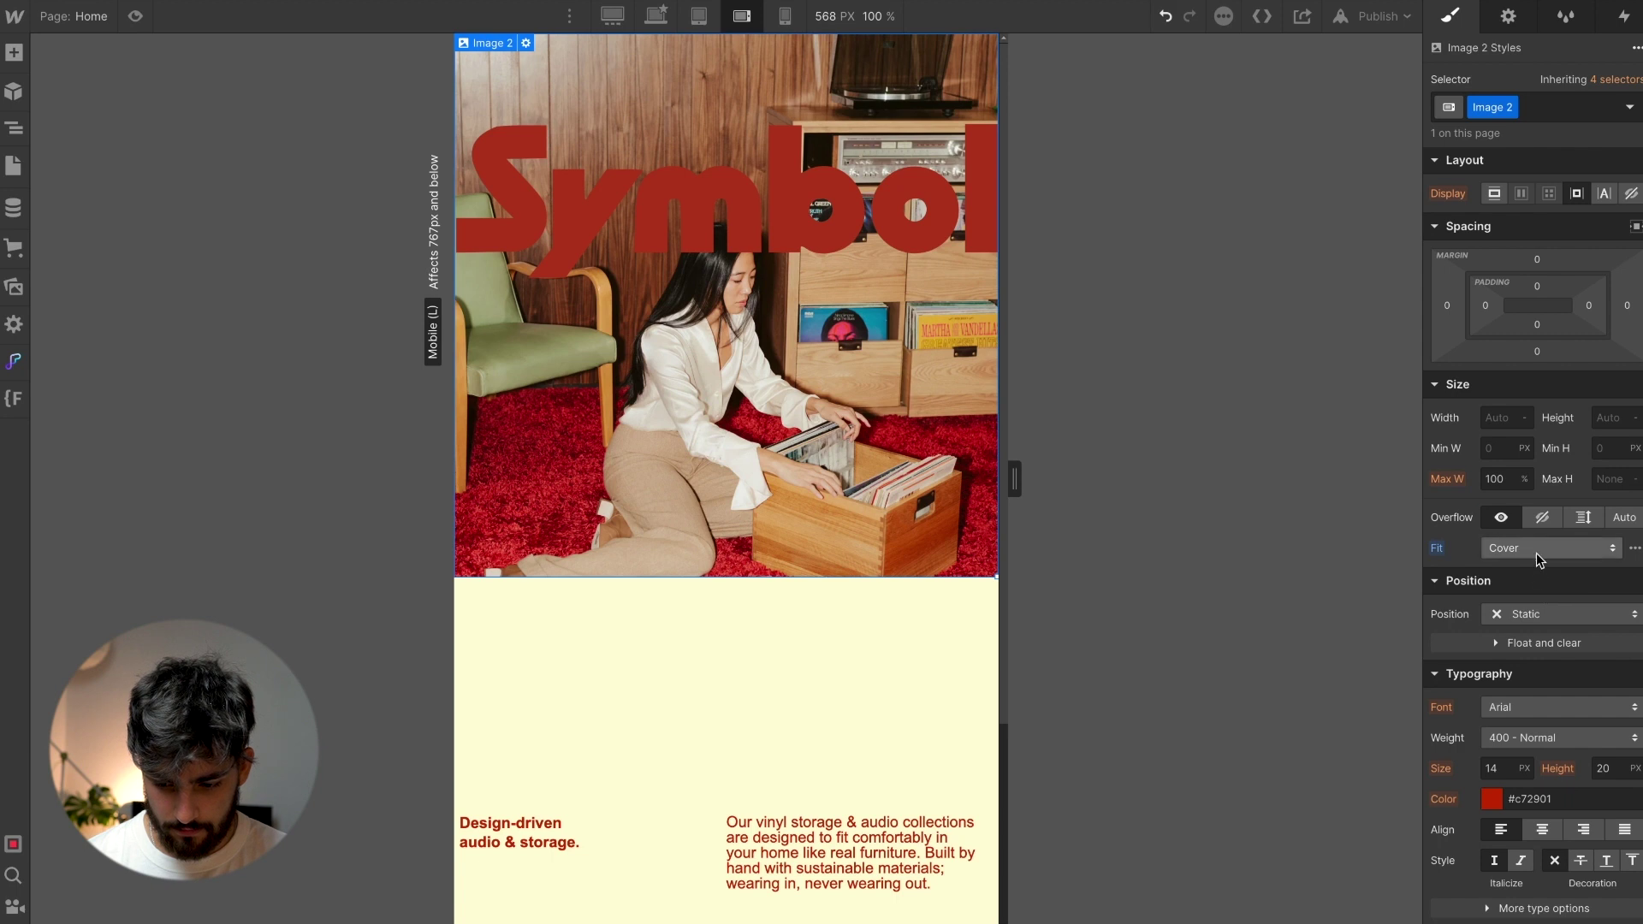
{"action": "left_click", "coordinate": [1537, 551]}
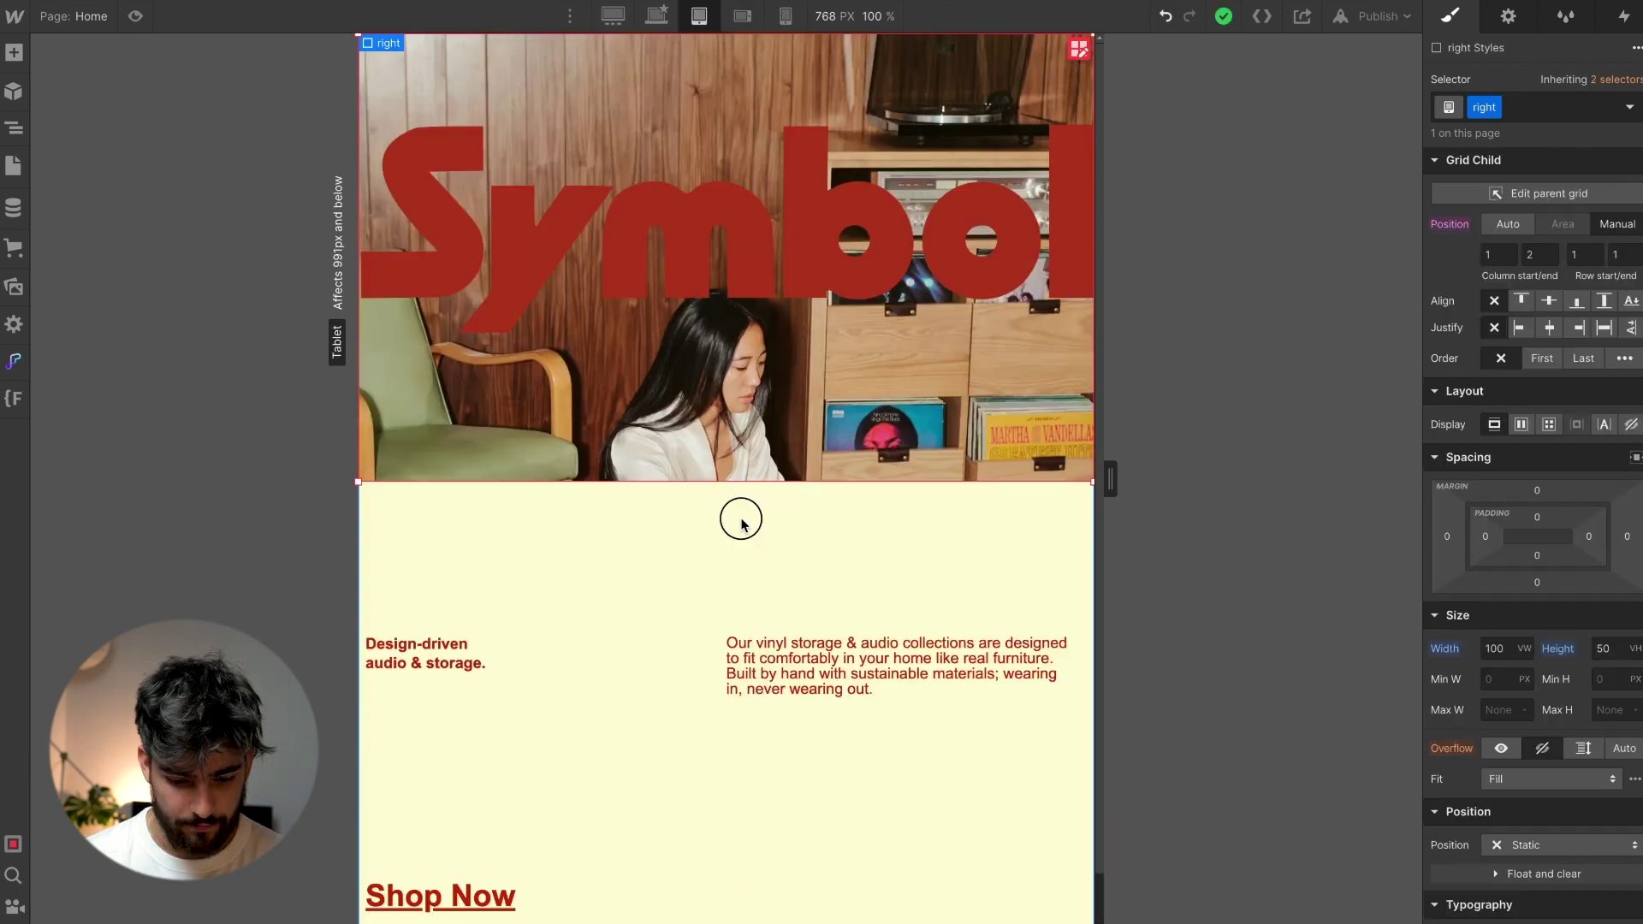
Compare how the photo fills its right block on the tablet, mobile landscape and mobile portrait breakpoints
{"action": "left_click", "coordinate": [721, 428]}
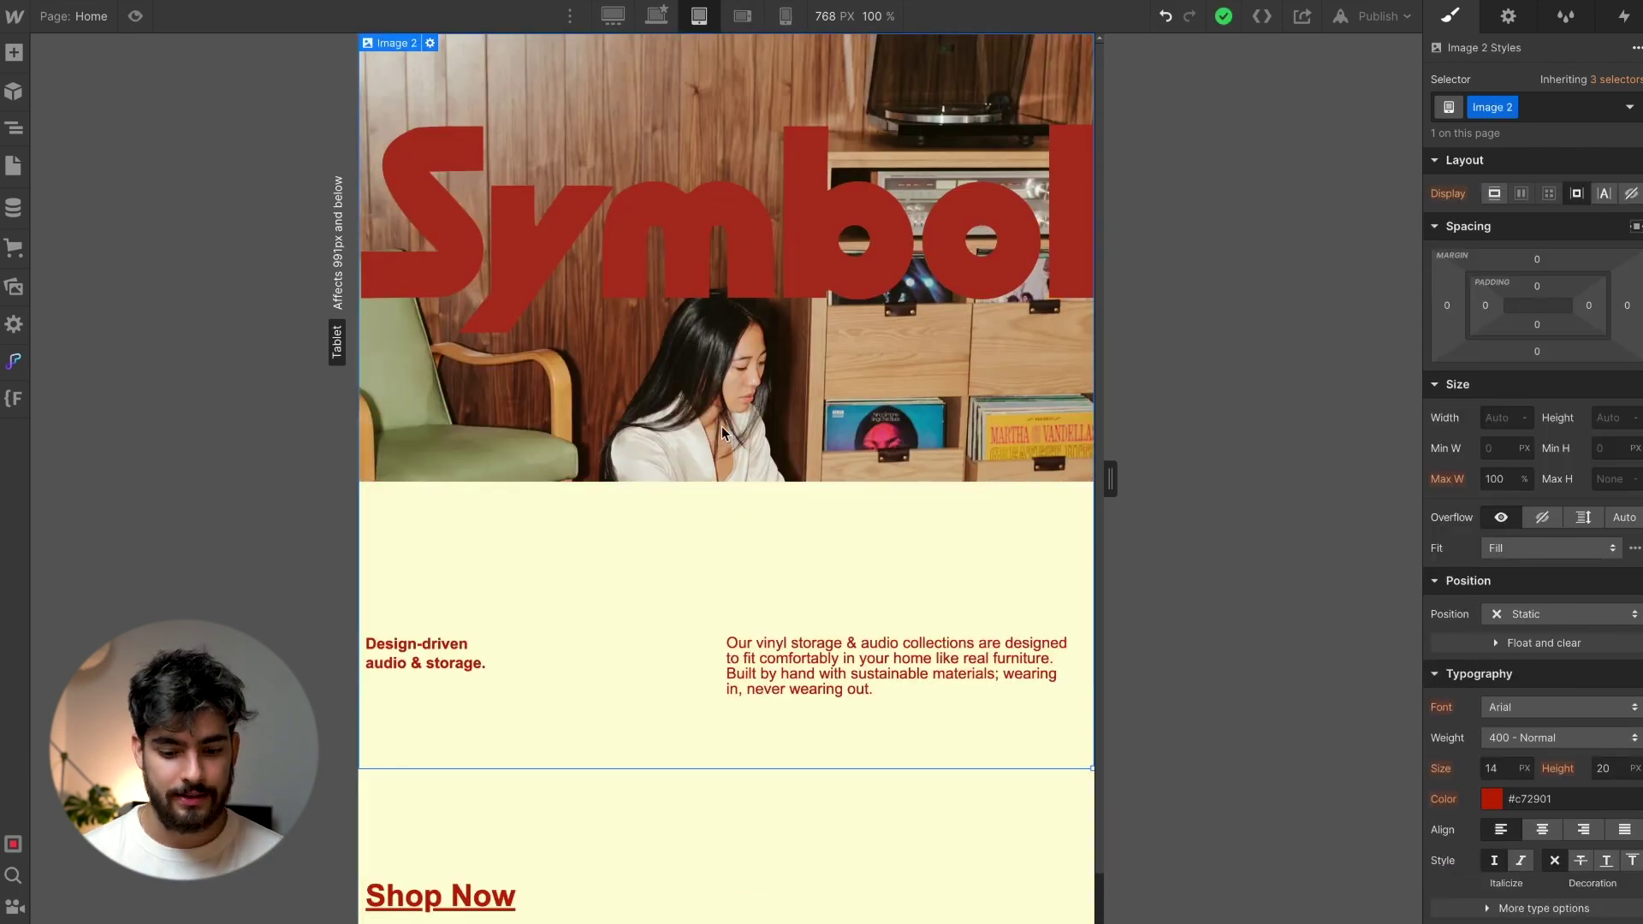
{"action": "key", "text": "ctrl+Up"}
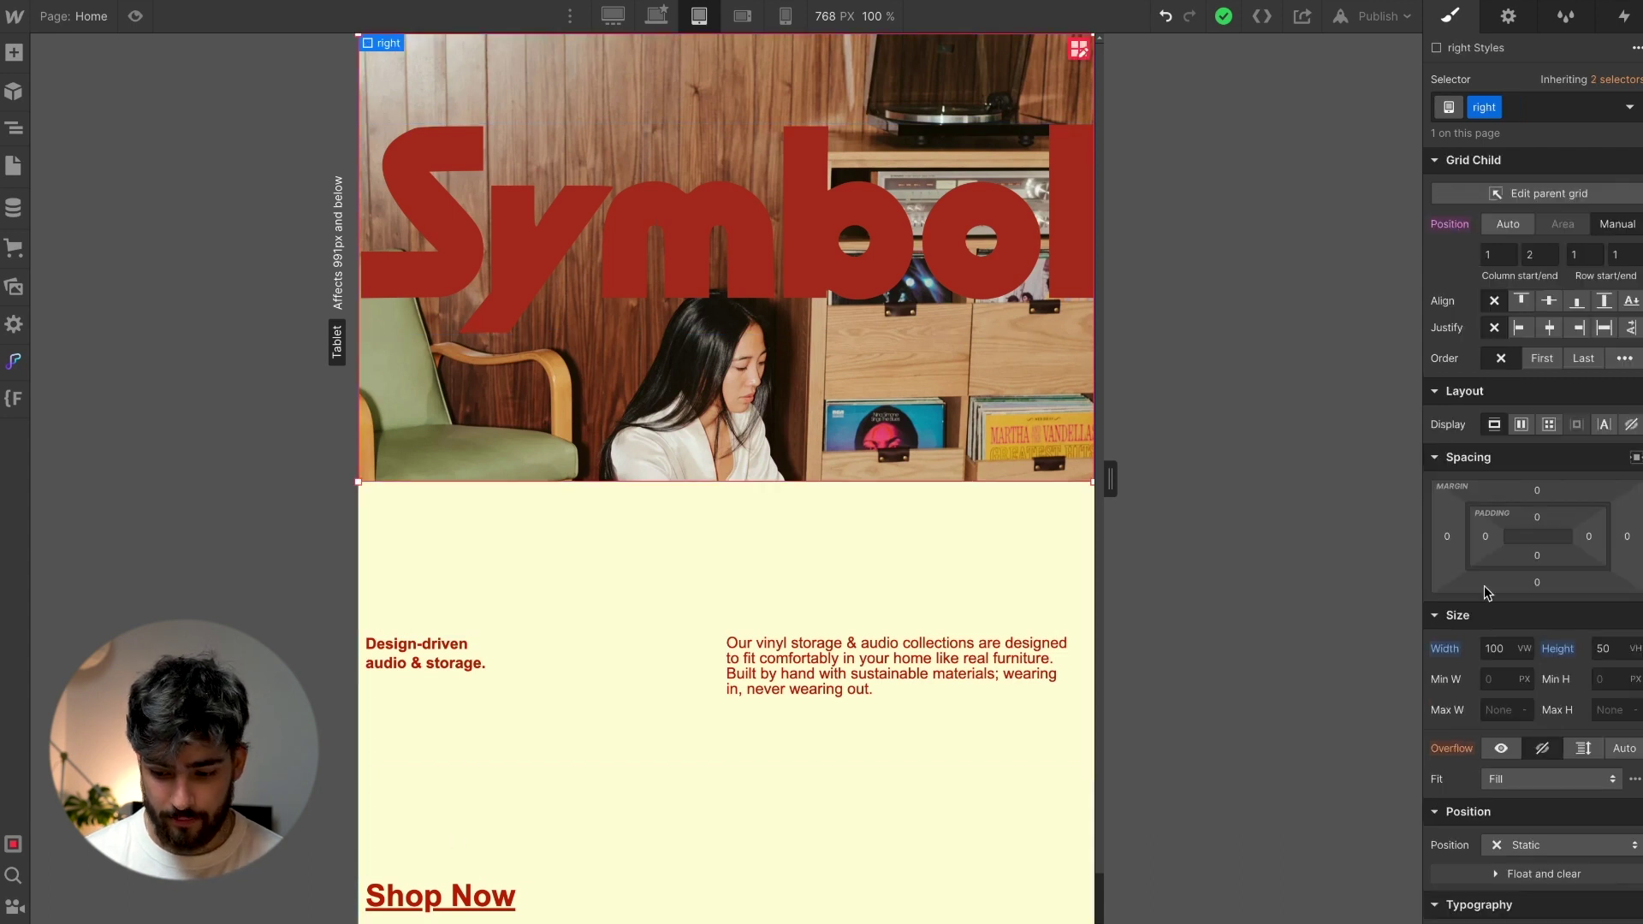
{"action": "left_click", "coordinate": [731, 19]}
{"action": "left_click", "coordinate": [785, 15]}
{"action": "left_click", "coordinate": [742, 15]}
{"action": "left_click", "coordinate": [699, 15]}
{"action": "left_click", "coordinate": [742, 16]}
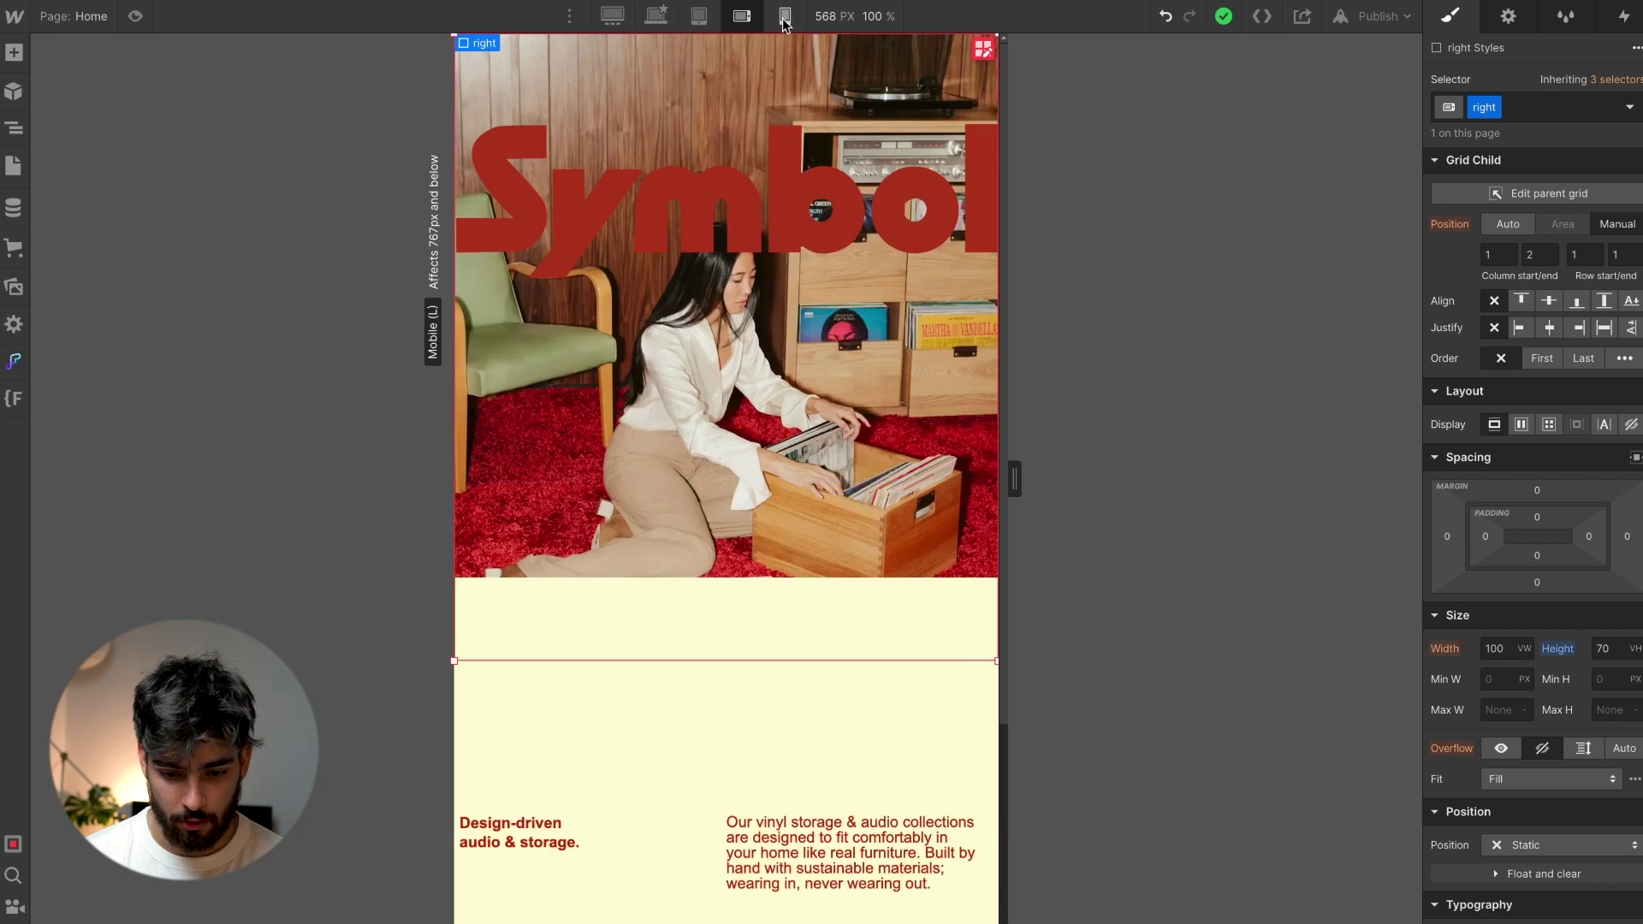
{"action": "left_click", "coordinate": [785, 16]}
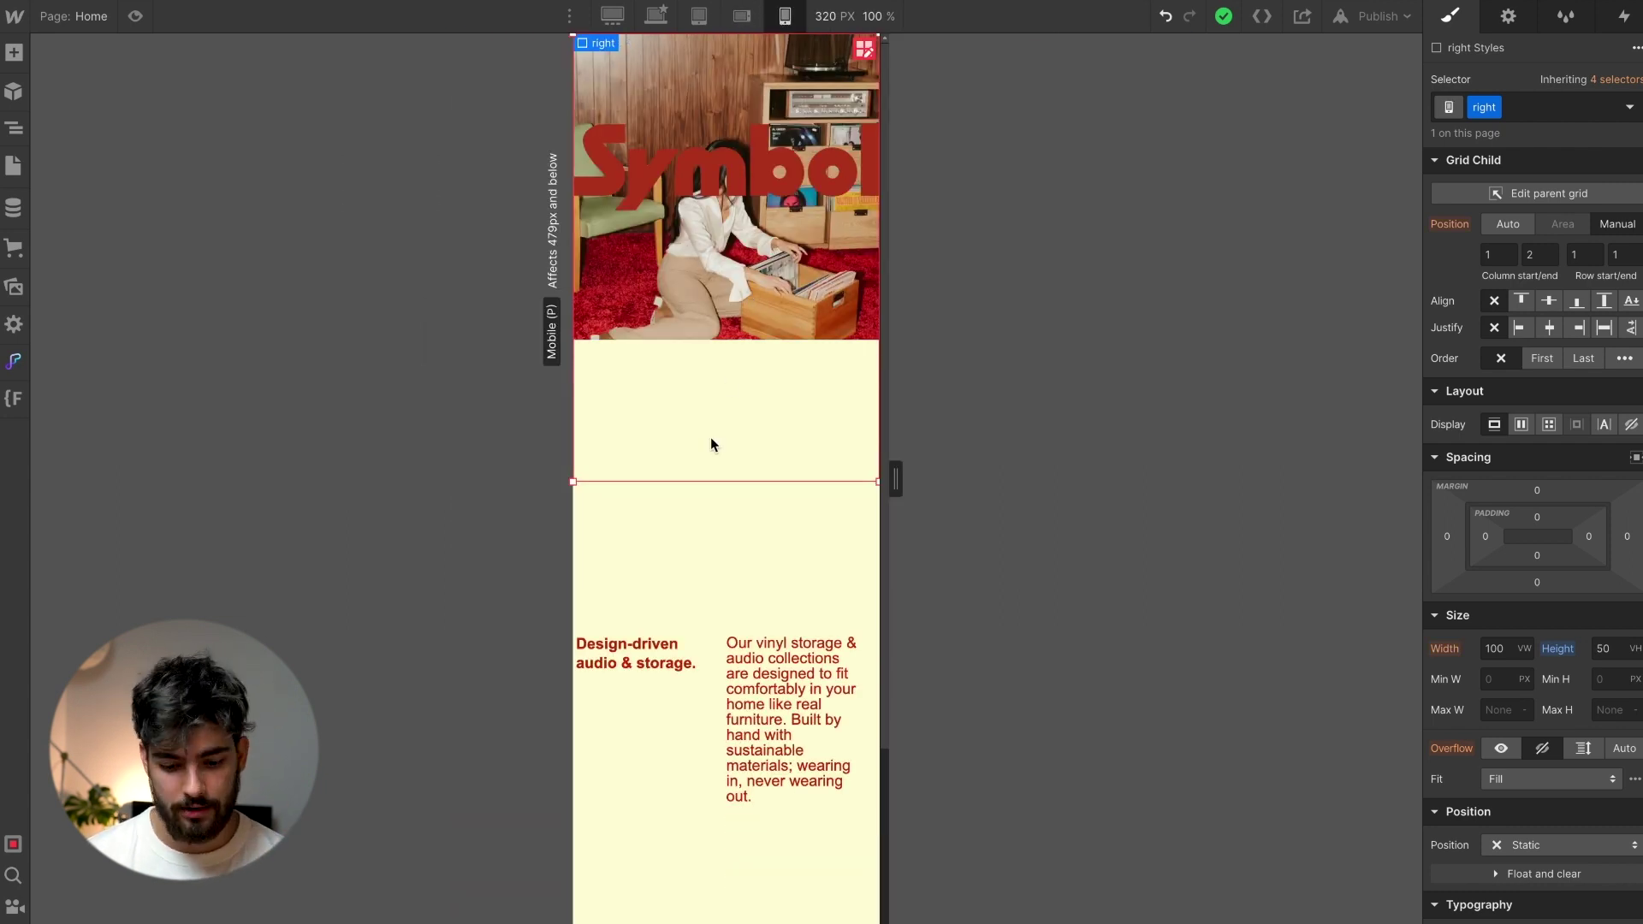
Check the whole hero layout on the desktop breakpoint and the larger 1920 px breakpoint
{"action": "left_click", "coordinate": [655, 15]}
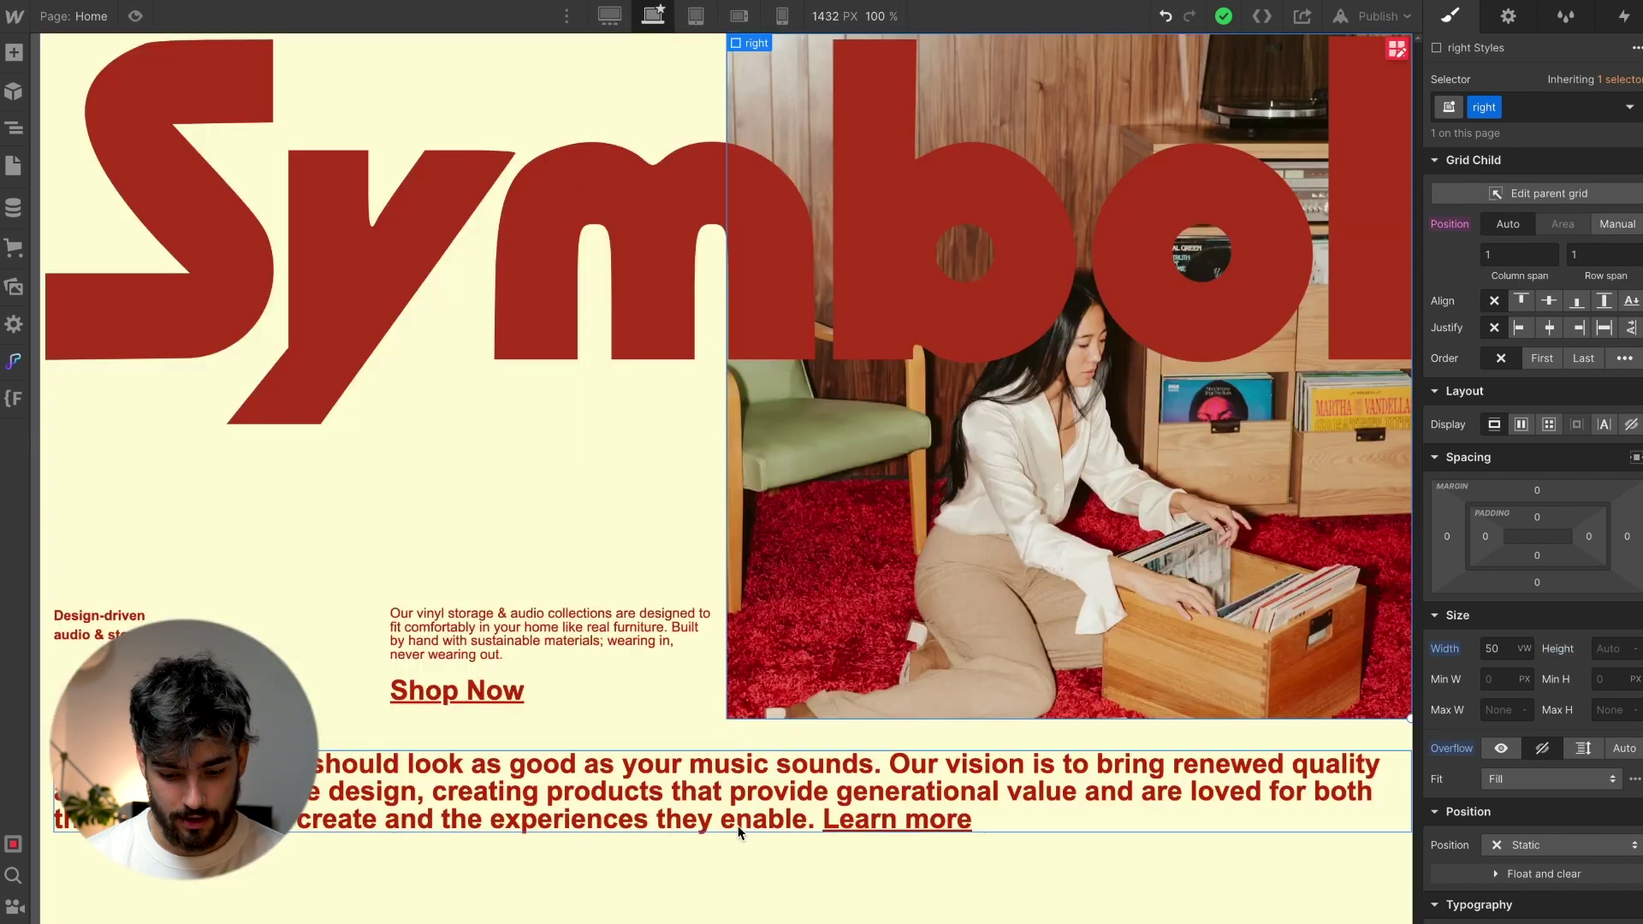
{"action": "left_click", "coordinate": [722, 879]}
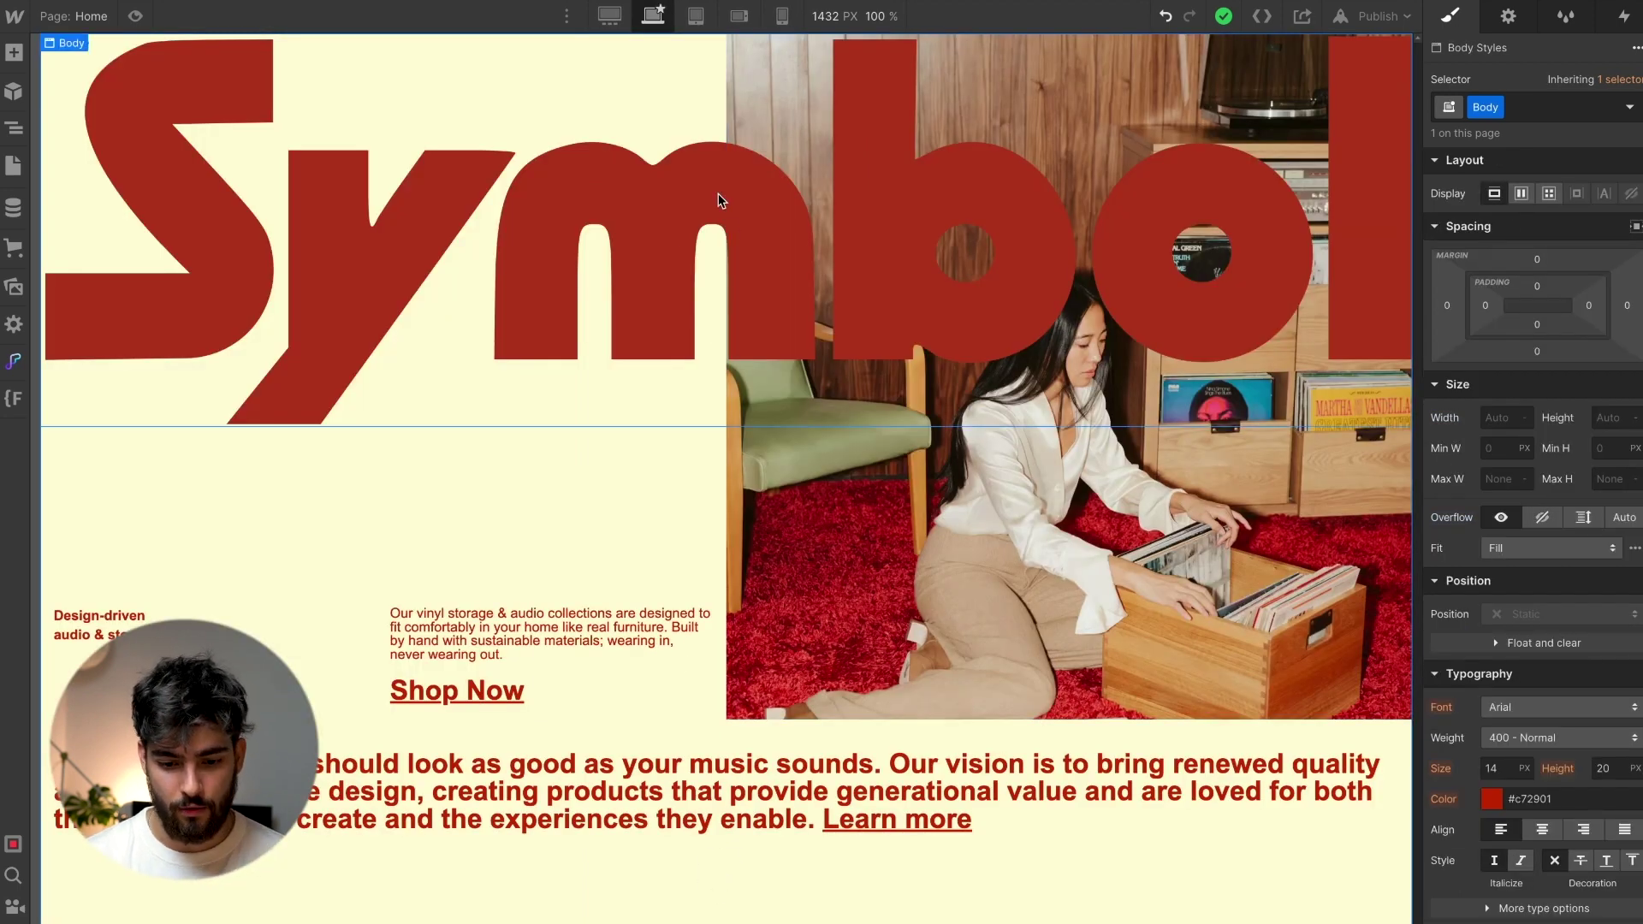
{"action": "left_click", "coordinate": [738, 17]}
{"action": "left_click", "coordinate": [655, 15]}
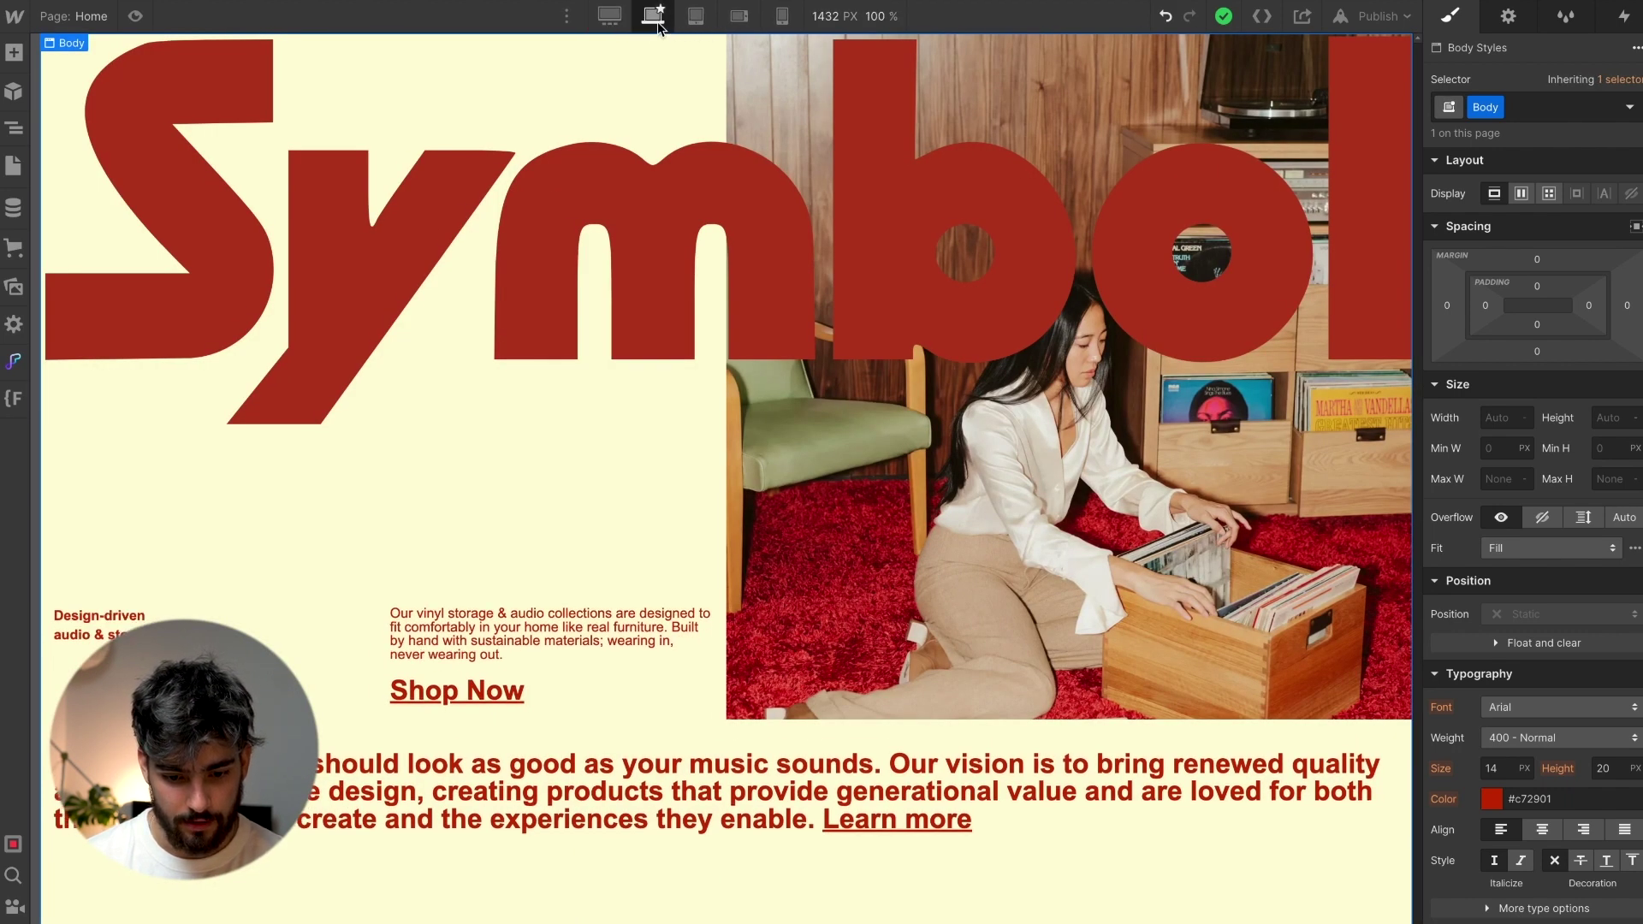
{"action": "left_click", "coordinate": [608, 16]}
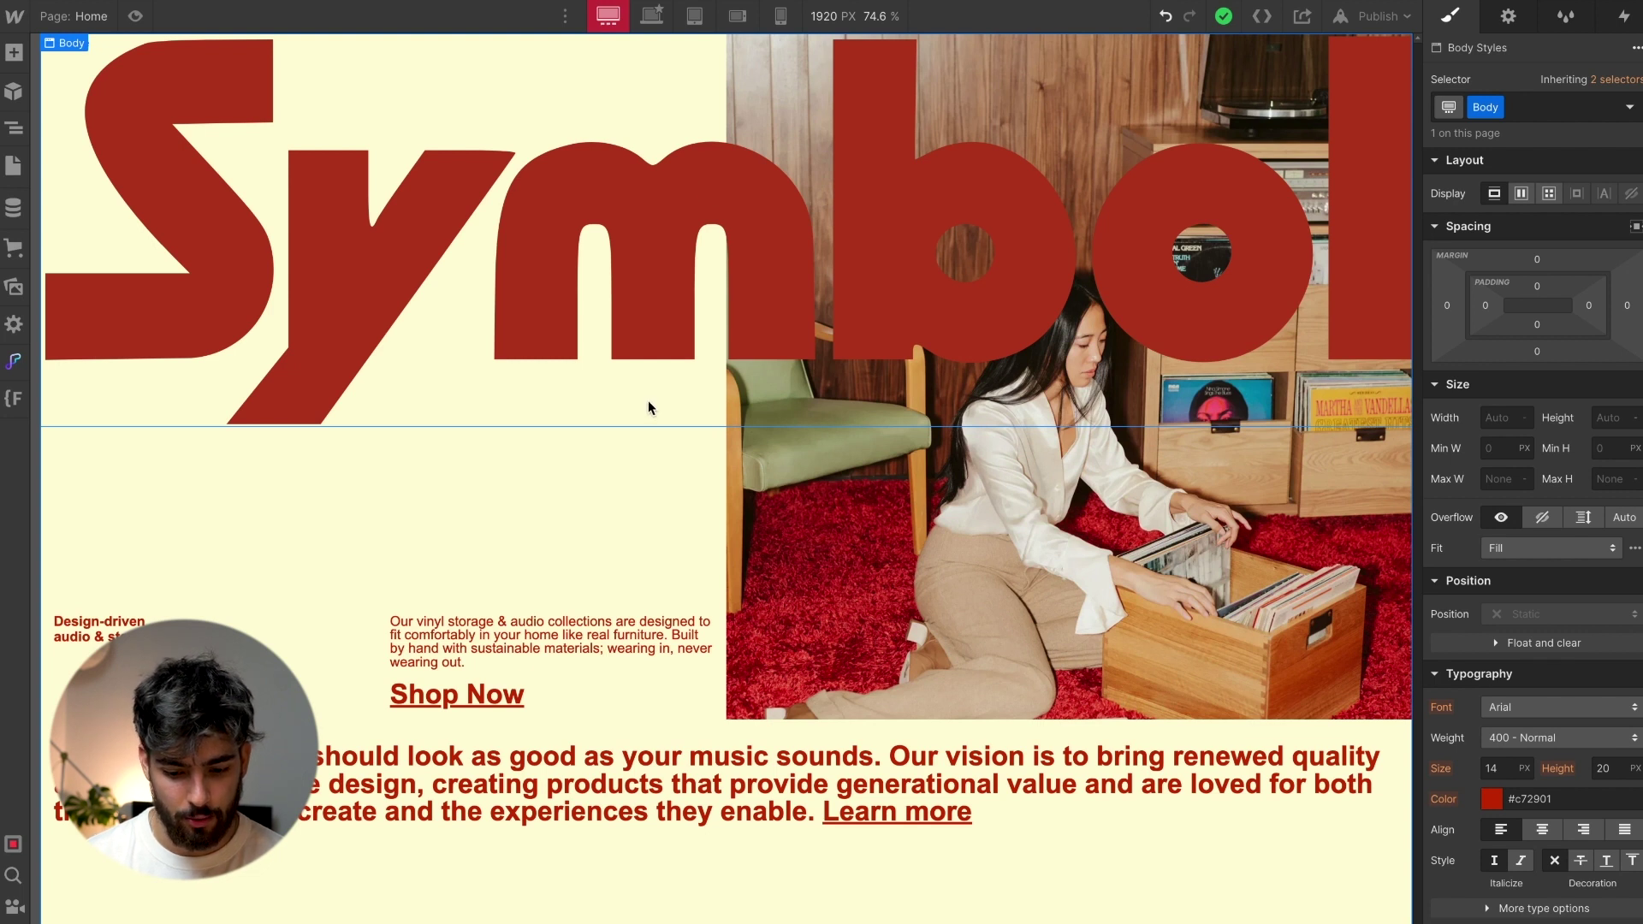
Preview the hero on the base desktop breakpoint and compare its layout with the original Symbol website, switching back and forth
{"action": "left_click", "coordinate": [663, 18]}
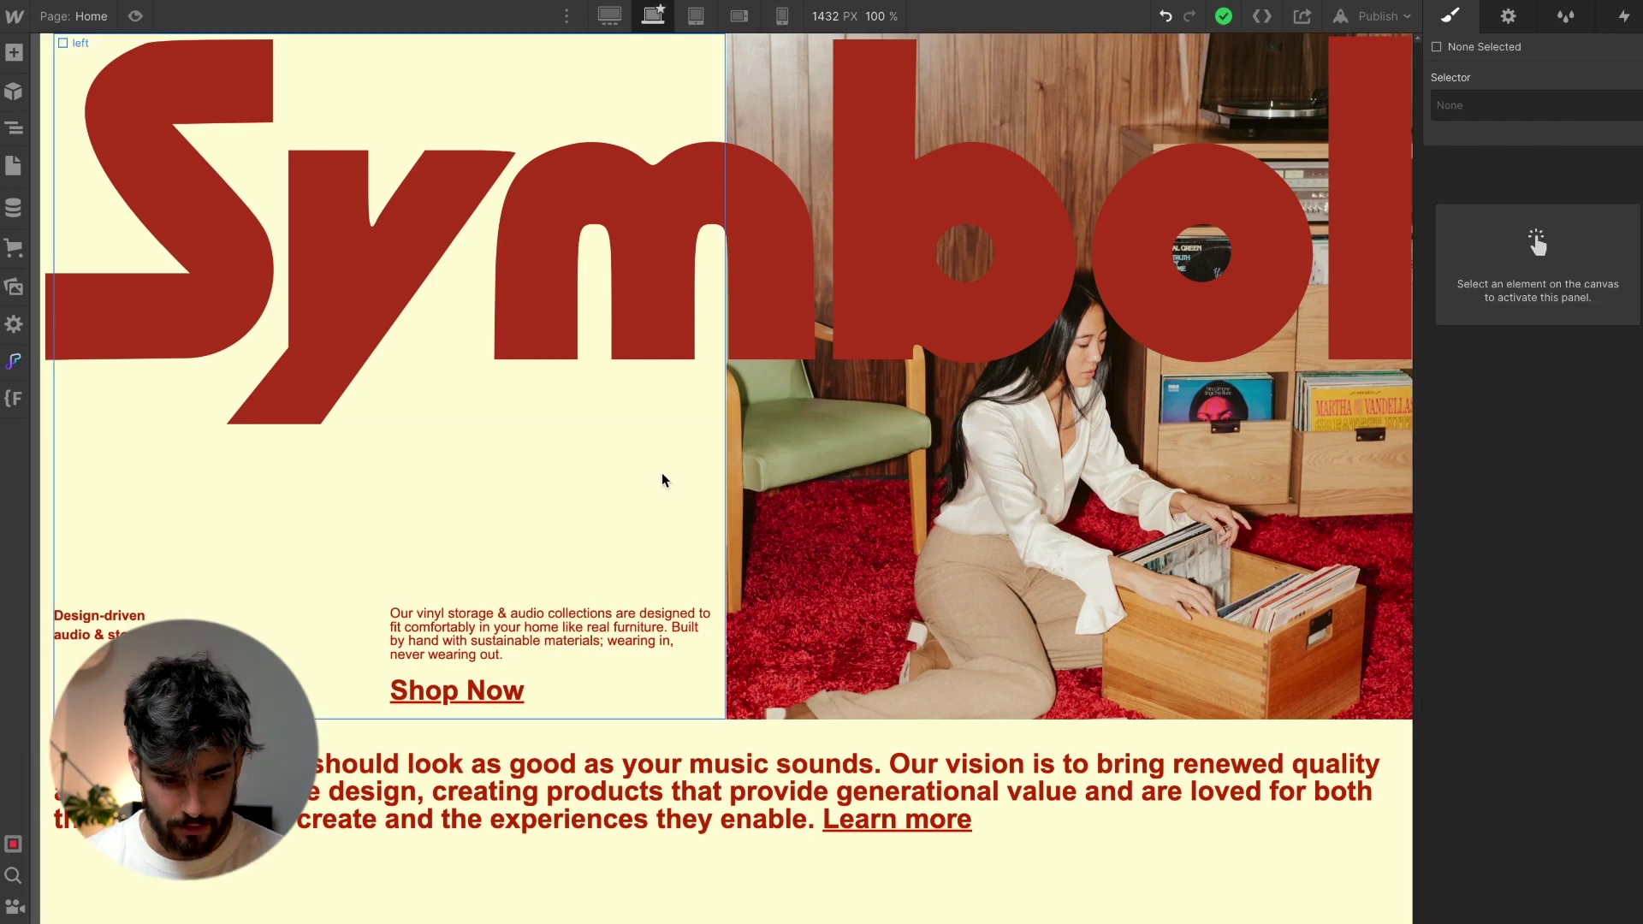
{"action": "left_click", "coordinate": [134, 17]}
{"action": "key", "text": "alt+Tab"}
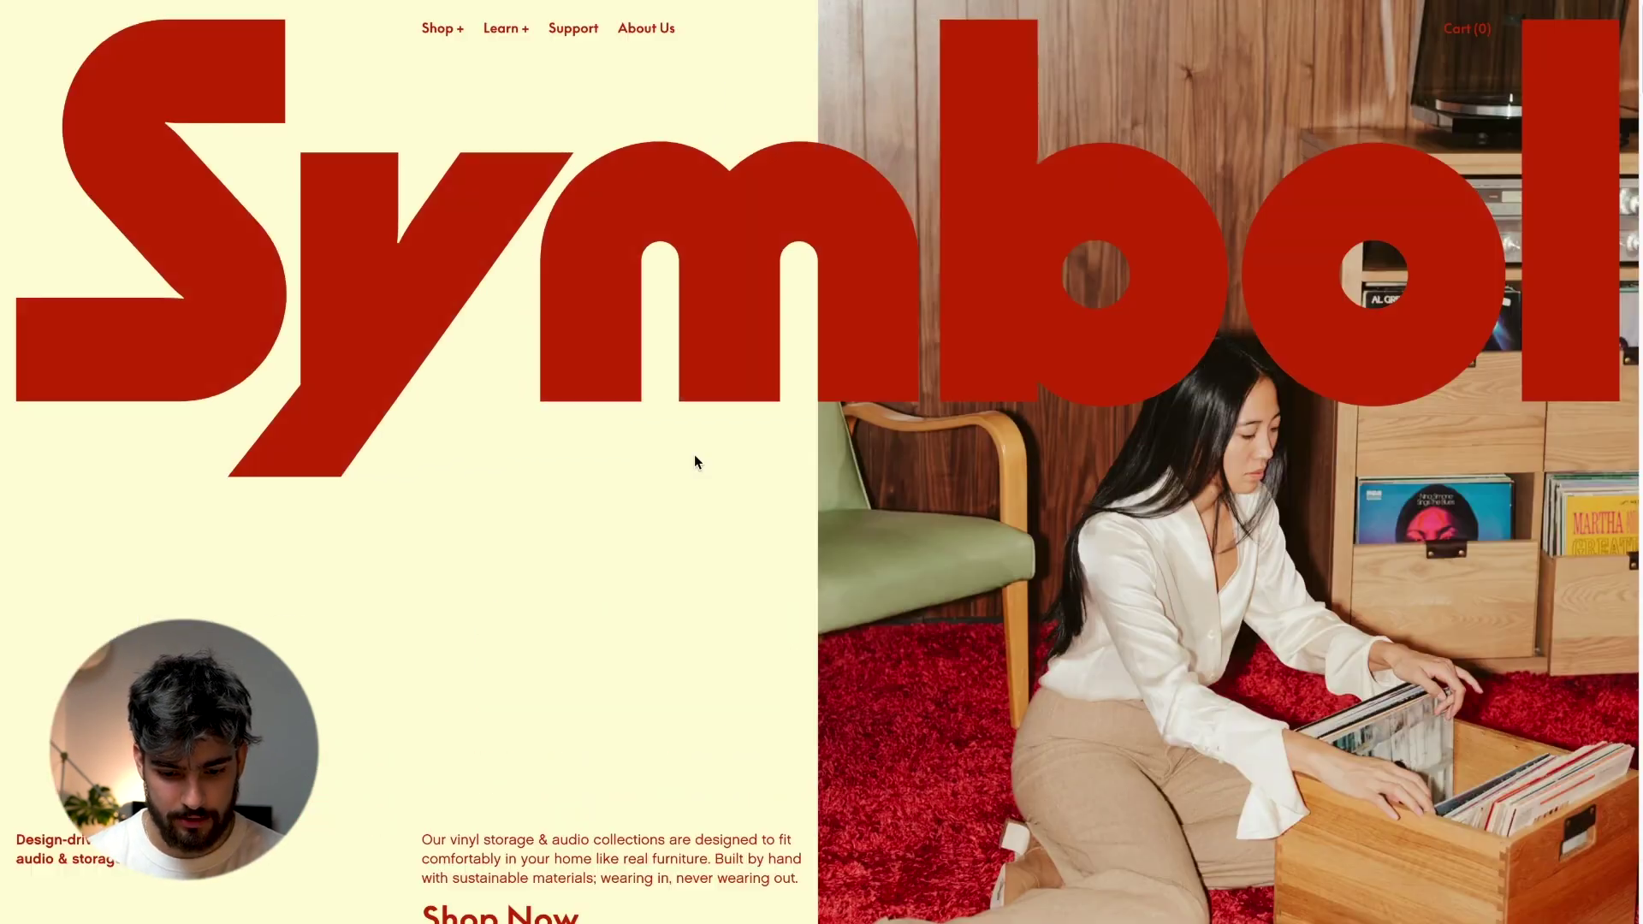
{"action": "key", "text": "alt+Tab"}
{"action": "key", "text": "alt+Tab"}
{"action": "key", "text": "alt+Tab"}
{"action": "key", "text": "alt+Tab"}
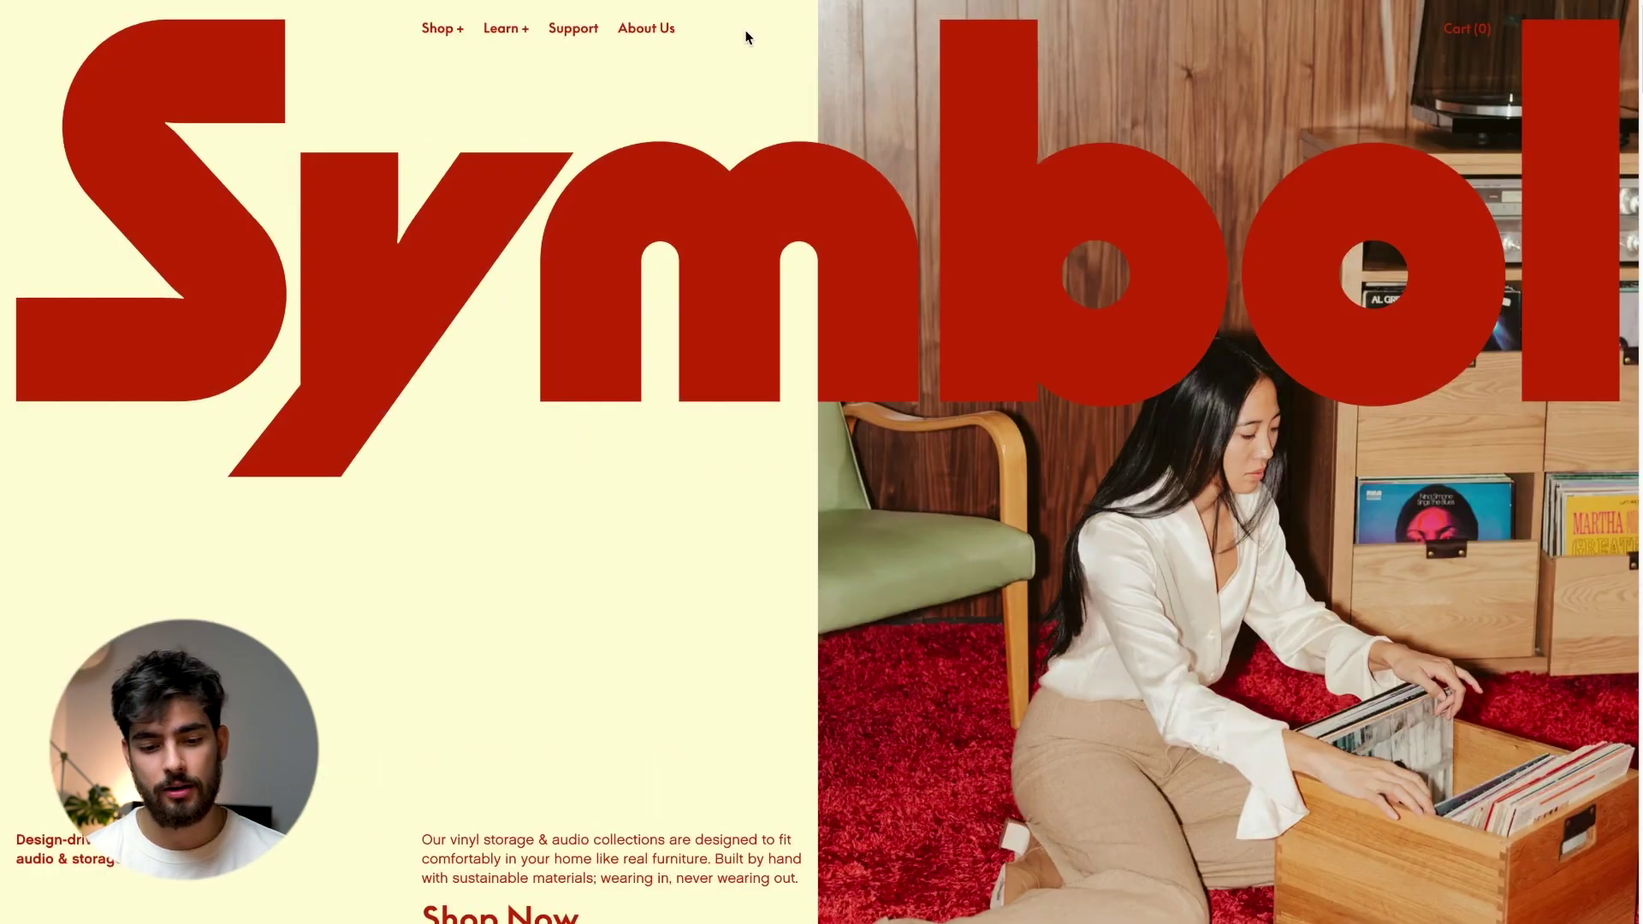
{"action": "scroll", "coordinate": [395, 205], "scroll_direction": "down", "scroll_amount": 3}
{"action": "key", "text": "alt+Tab"}
{"action": "key", "text": "alt+Tab"}
{"action": "scroll", "coordinate": [438, 383], "scroll_direction": "up", "scroll_amount": 3}
{"action": "key", "text": "alt+Tab"}
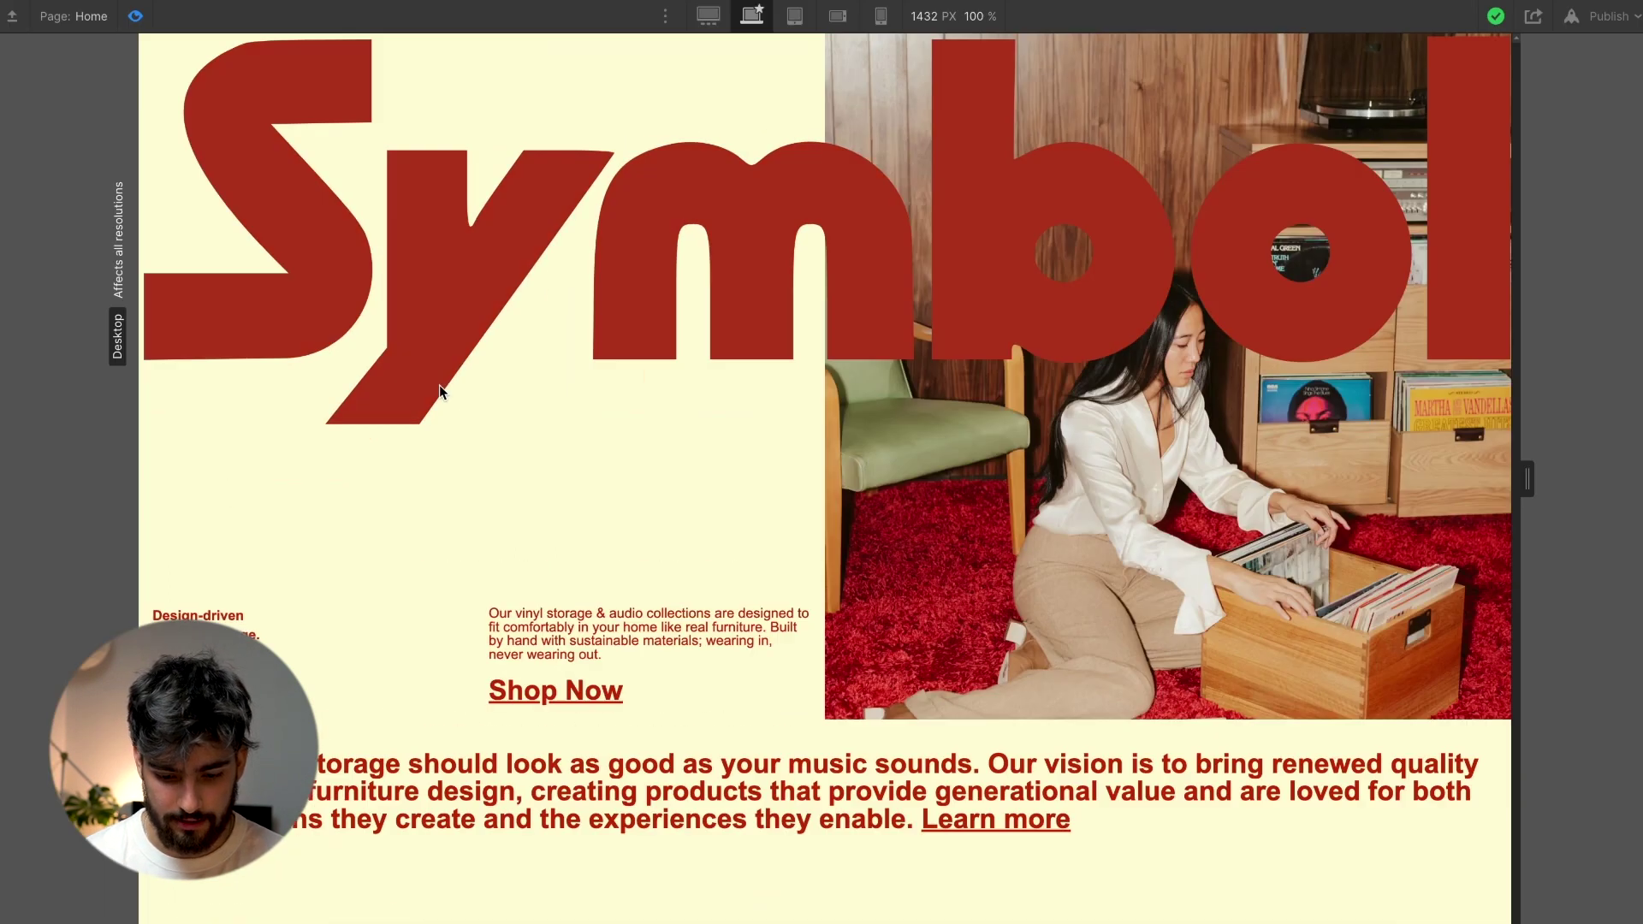
{"action": "key", "text": "Escape"}
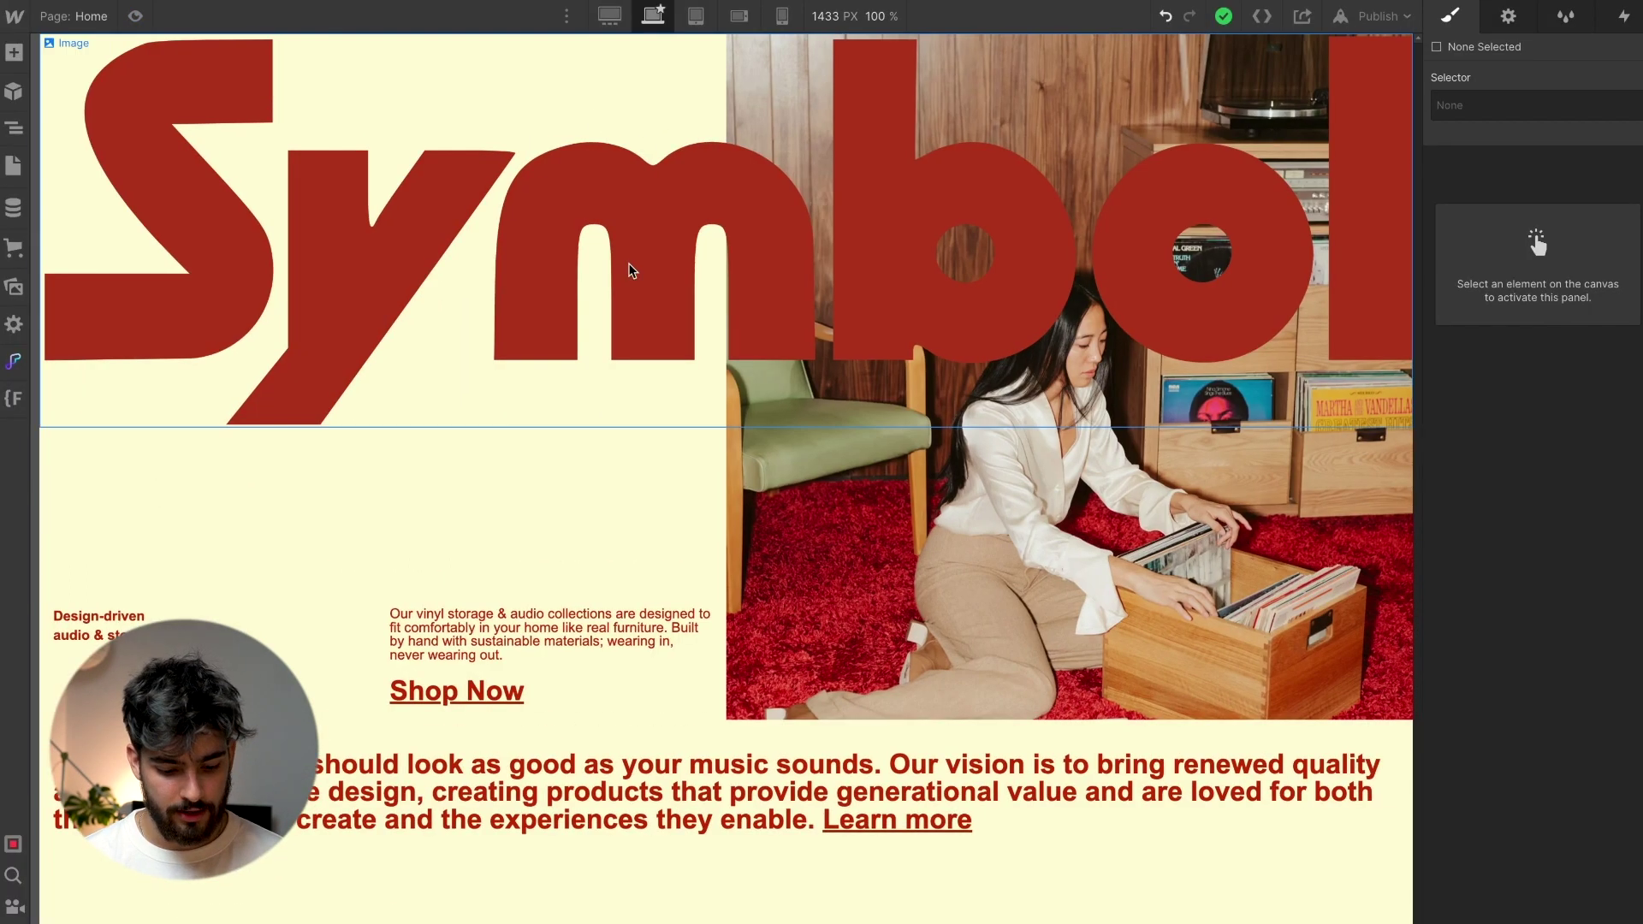
Open the published version of the site from the publishing options to view the hero in the browser
{"action": "key", "text": "alt+Tab"}
{"action": "key", "text": "alt+Tab"}
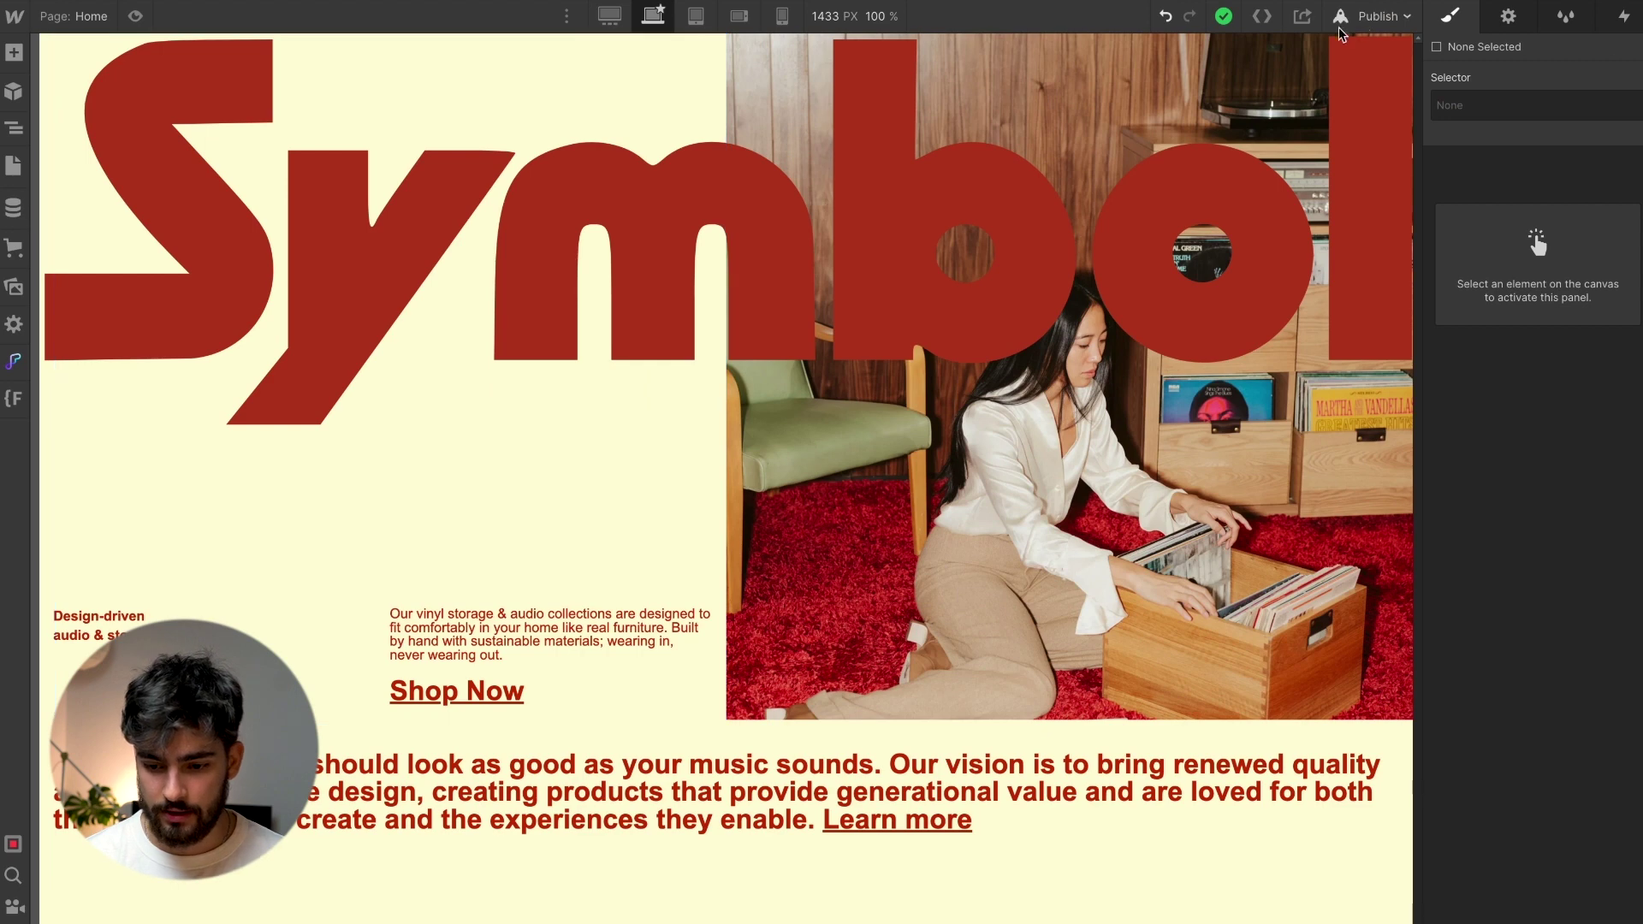
{"action": "left_click", "coordinate": [1369, 16]}
{"action": "left_click", "coordinate": [1323, 91]}
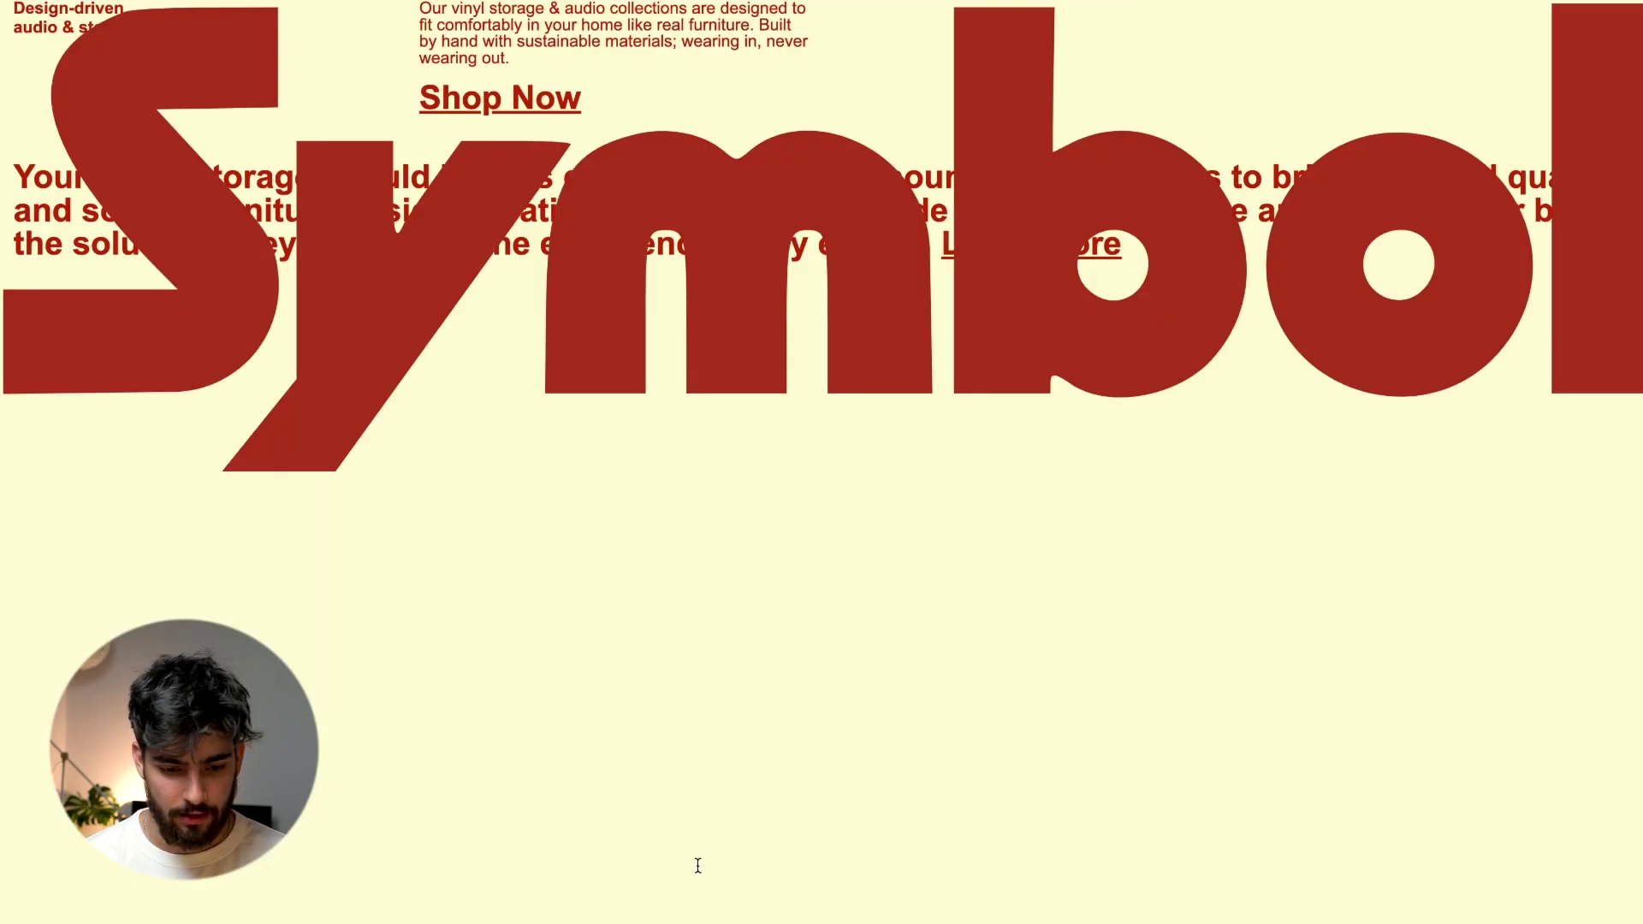